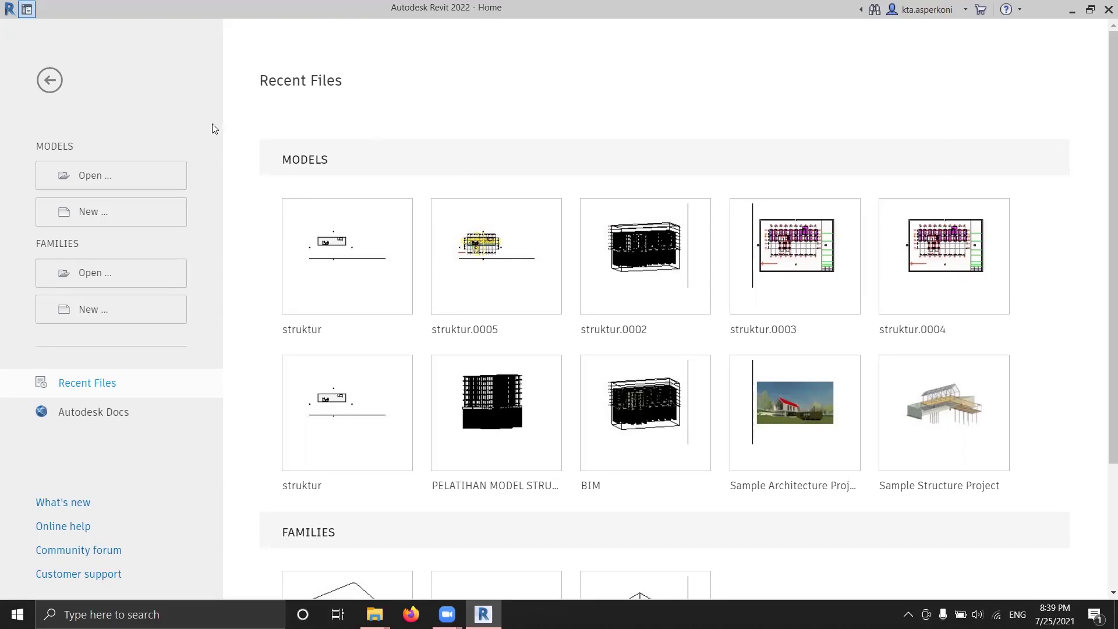
Create a new project from the Metric-Construction Template
left_click(152, 225)
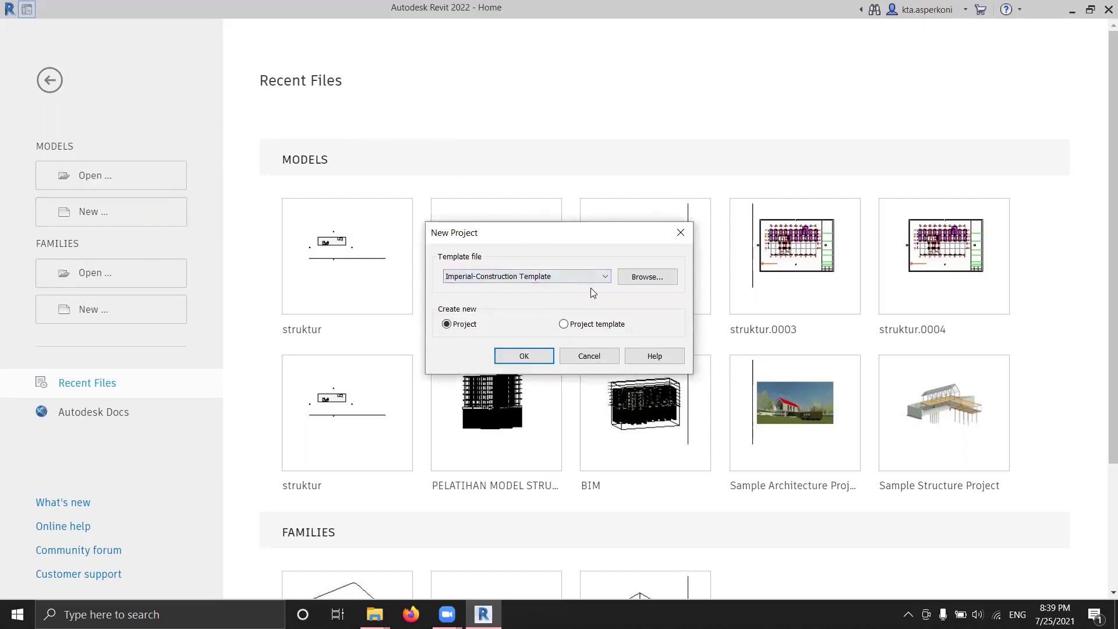
left_click(605, 277)
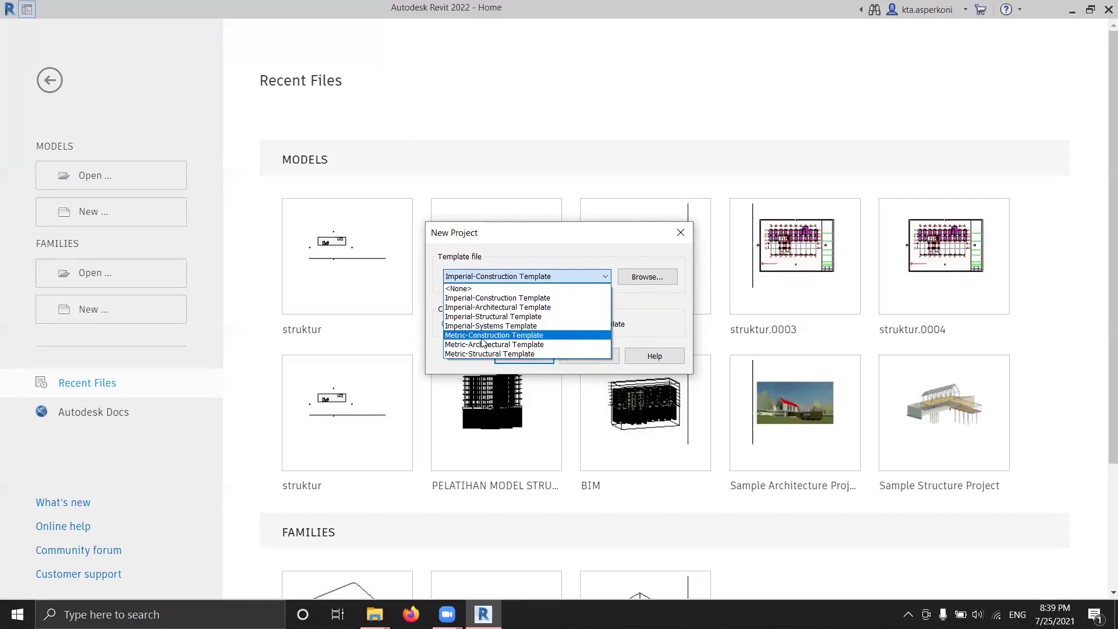
left_click(517, 336)
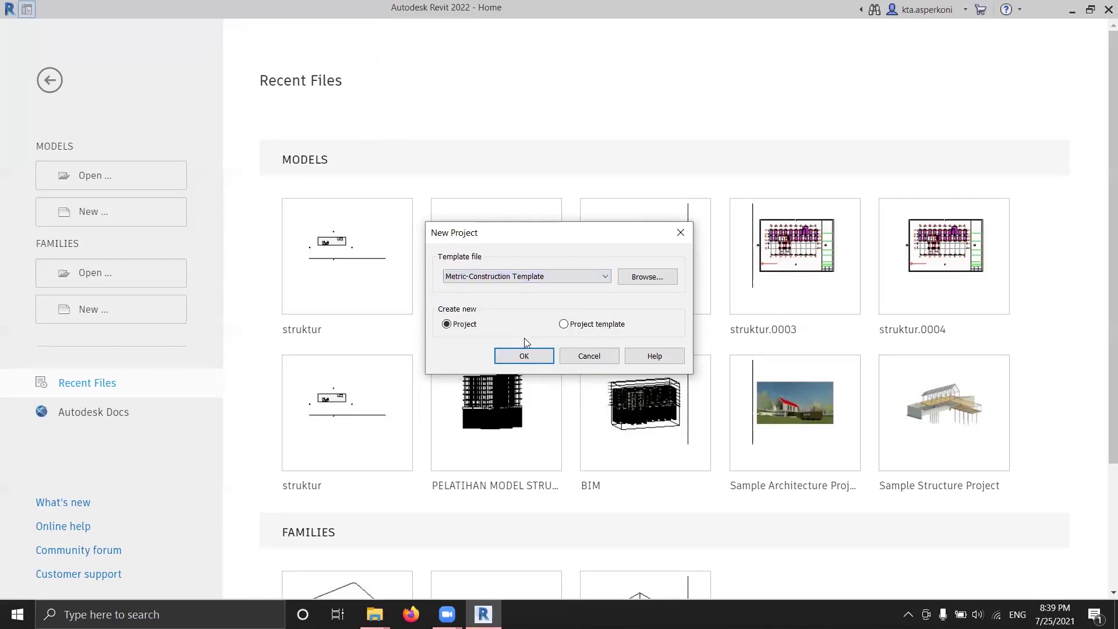
left_click(524, 355)
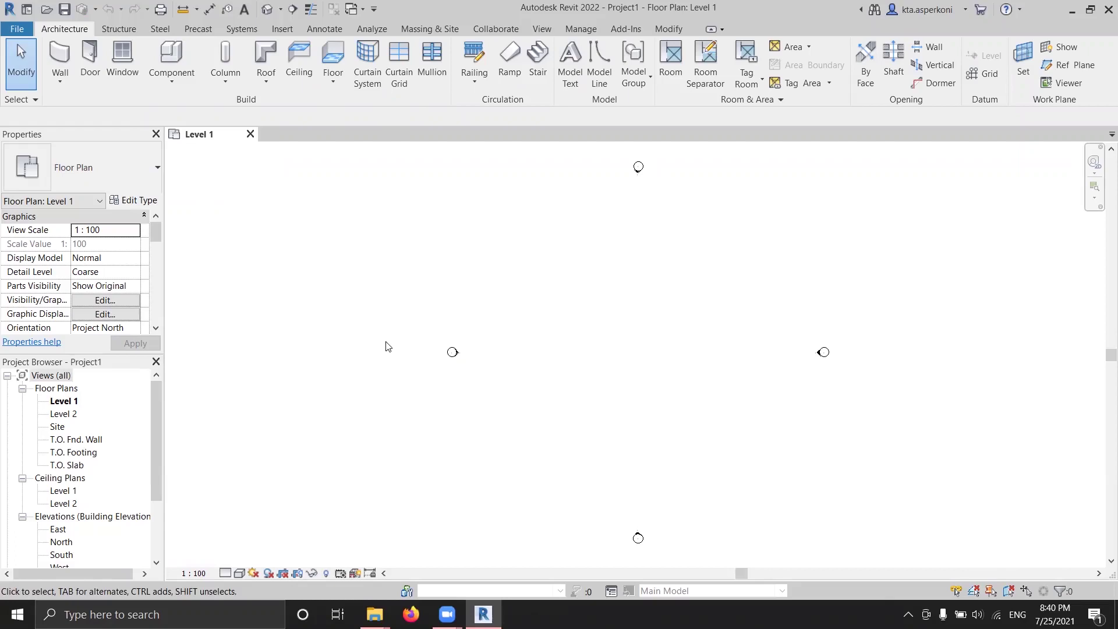
Open the South building elevation view
mouse_move(159, 425)
left_mouse_down()
mouse_move(156, 446)
mouse_move(155, 430)
left_mouse_up()
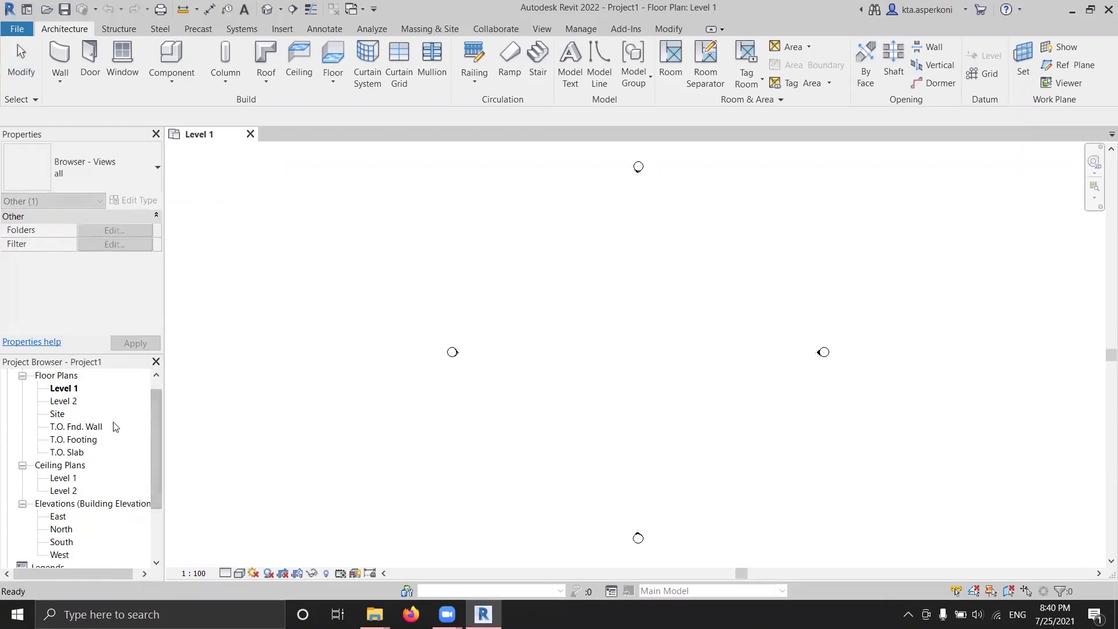
scroll(47, 524, "down", 1)
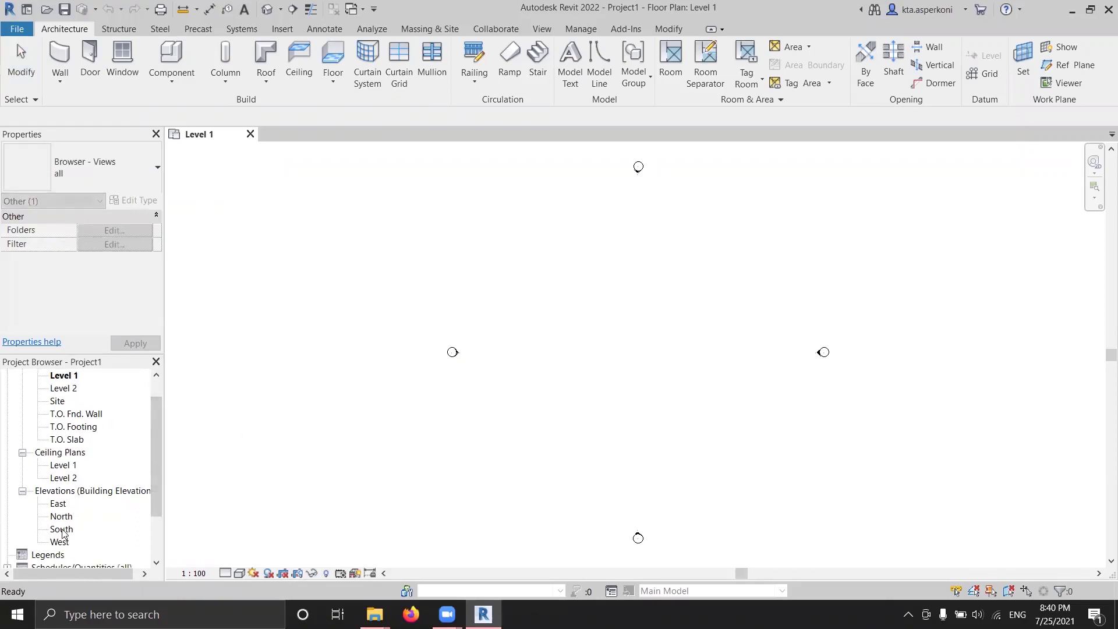
double_click(62, 530)
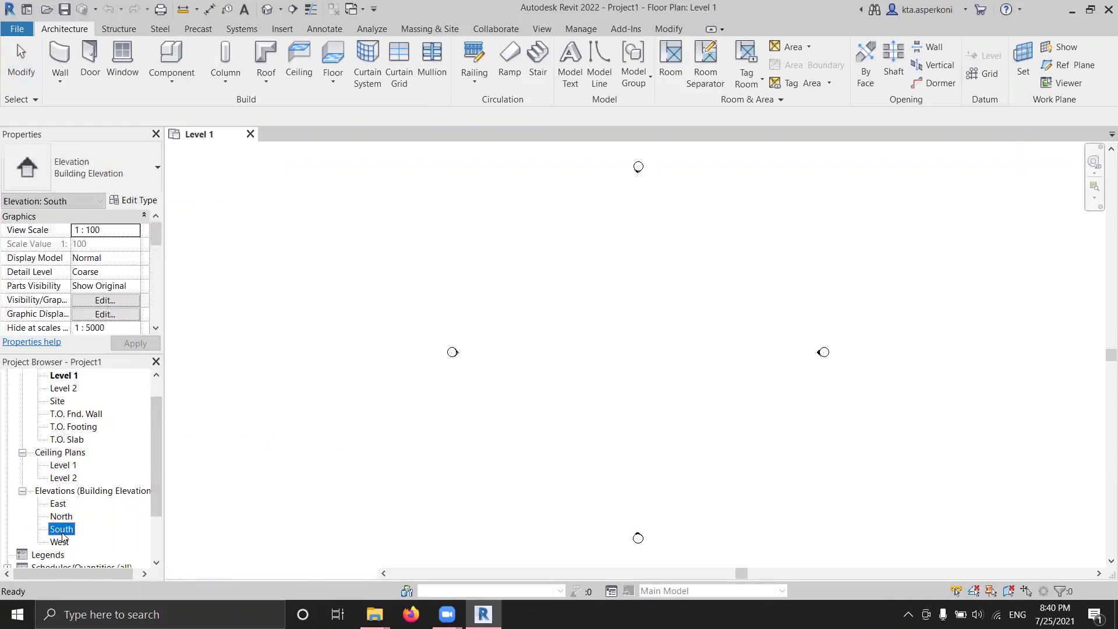
Delete the T.O. Fnd. Wall, T.O. Slab, T.O. Footing and B.O. Footing levels together with their floor plan views
middle_click_drag(872, 334, 615, 313)
scroll(587, 269, "up", 2)
left_click_drag(770, 500, 580, 332)
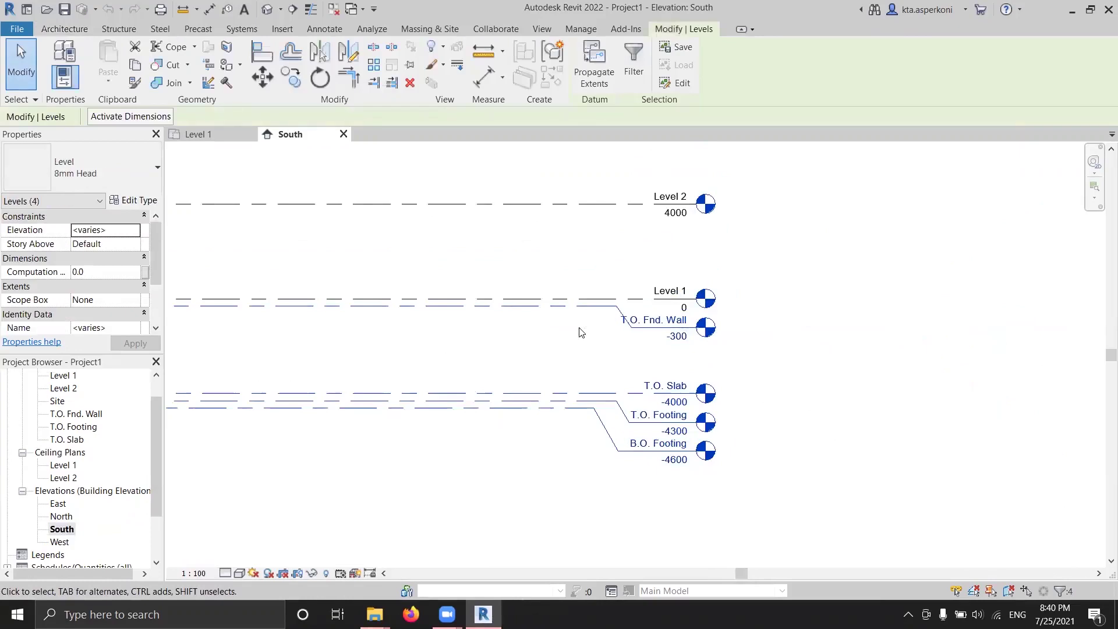
key("Delete")
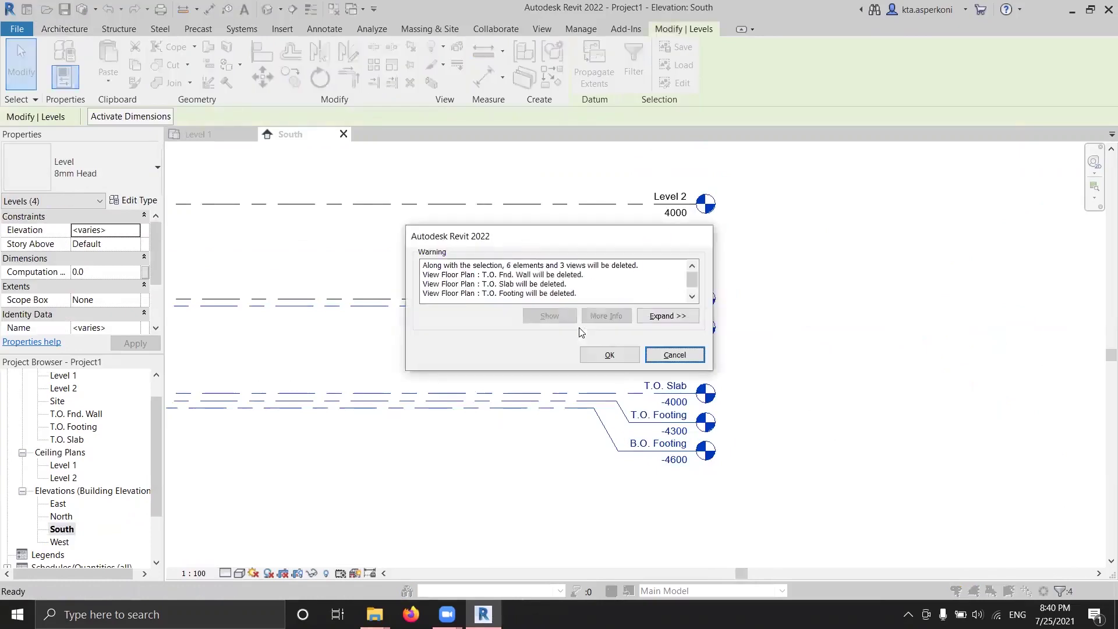
left_click(609, 355)
middle_click_drag(539, 281, 628, 320)
scroll(498, 267, "down", 2)
middle_click_drag(499, 267, 574, 304)
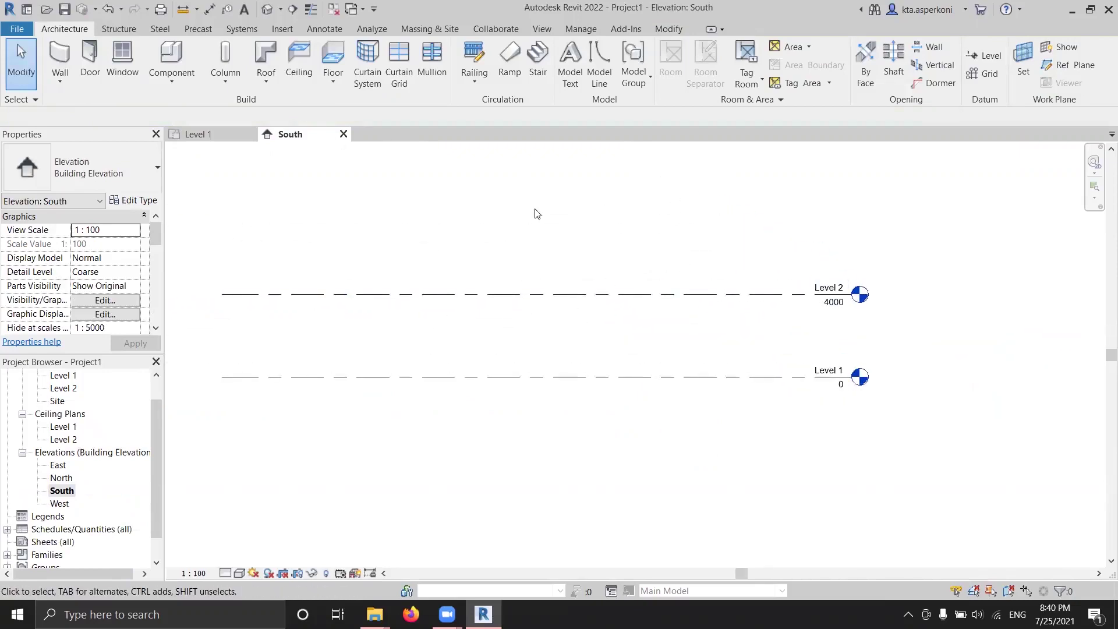
Link the CAD file struktur.dwg from the project 2 folder with Auto - Center to Center positioning at Level 1
left_click(284, 29)
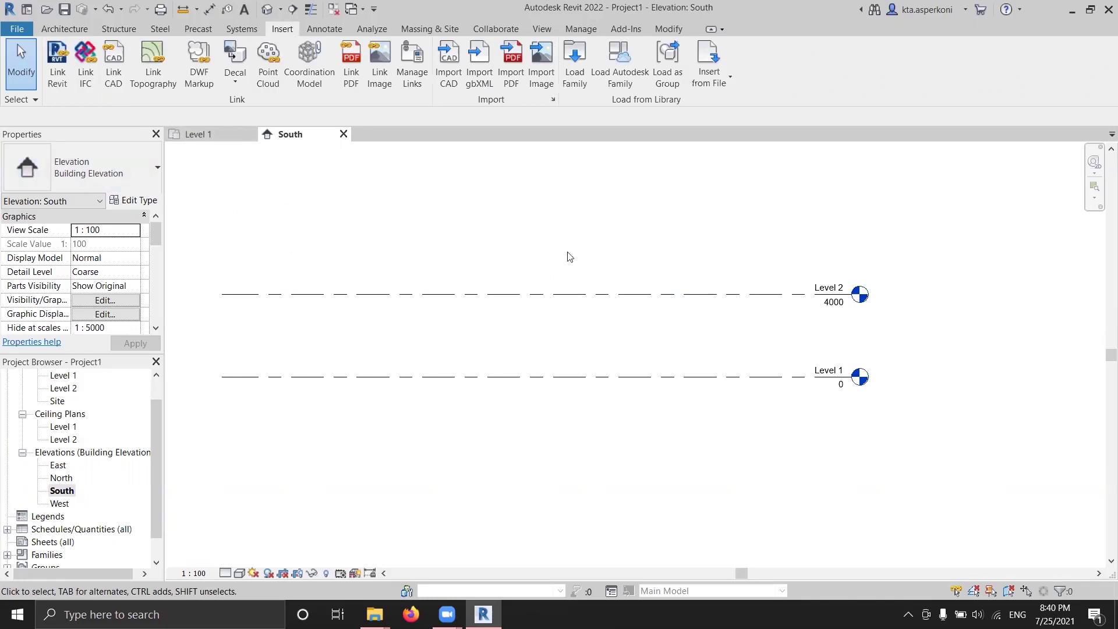
left_click(114, 63)
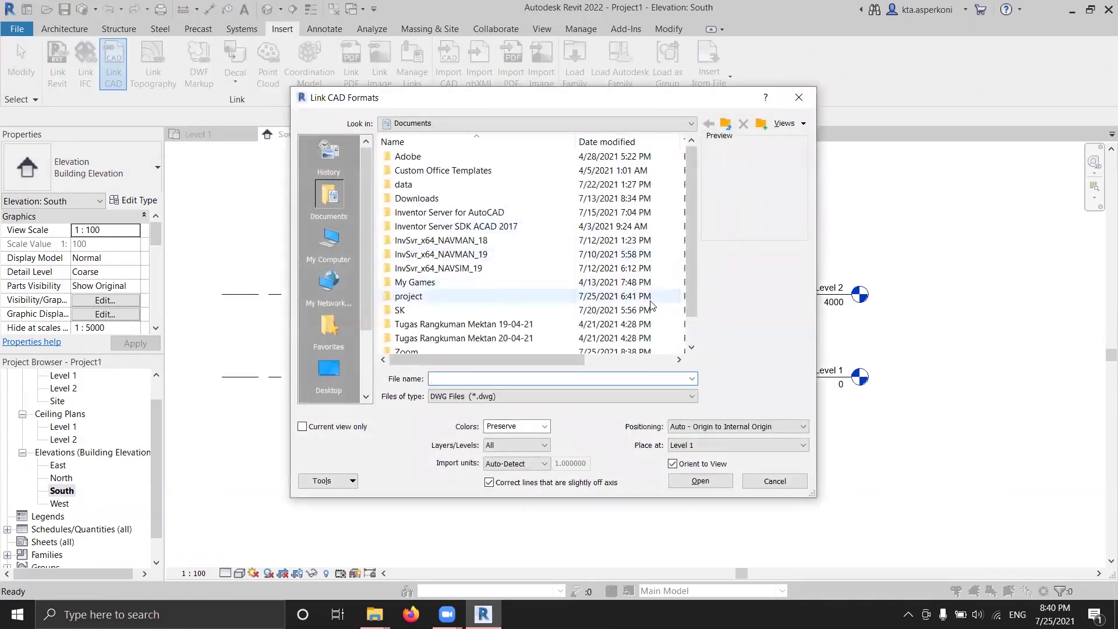
double_click(466, 295)
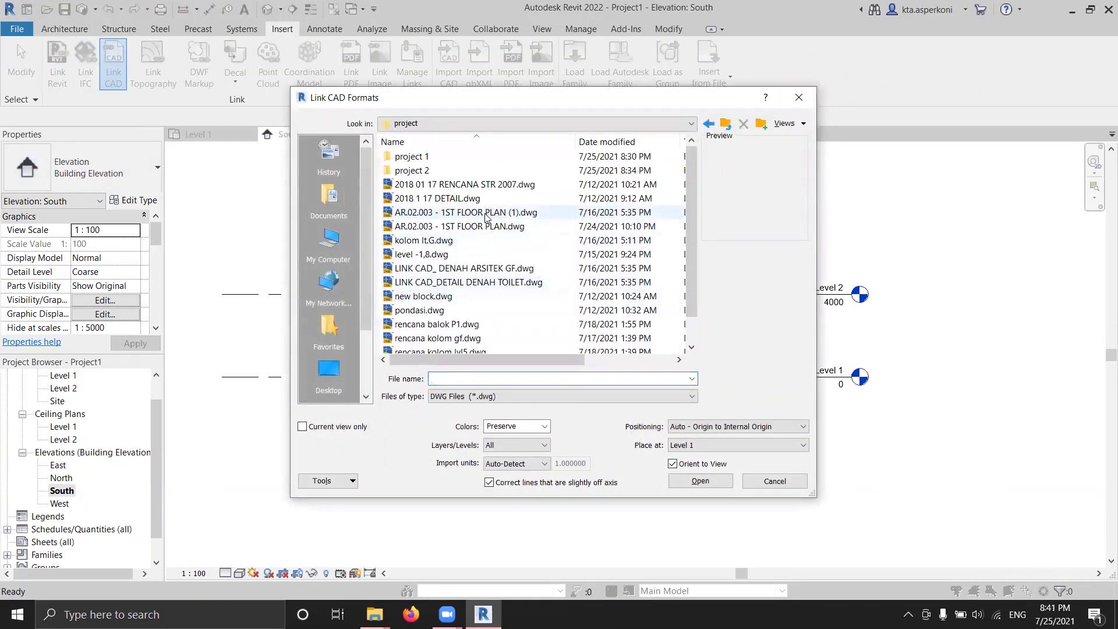
double_click(415, 170)
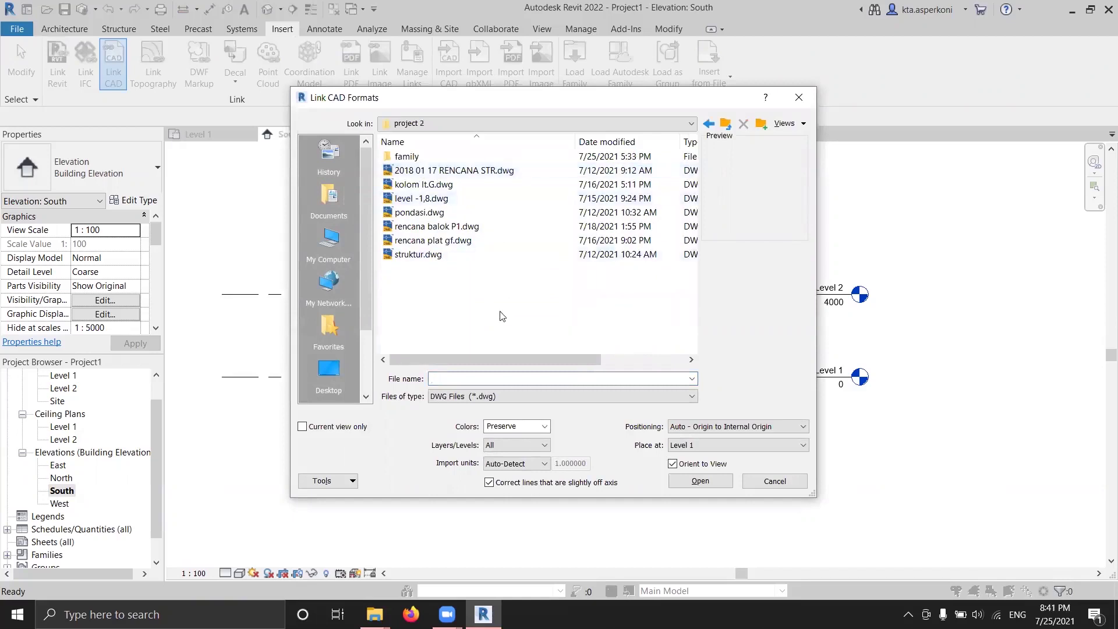
left_click(424, 260)
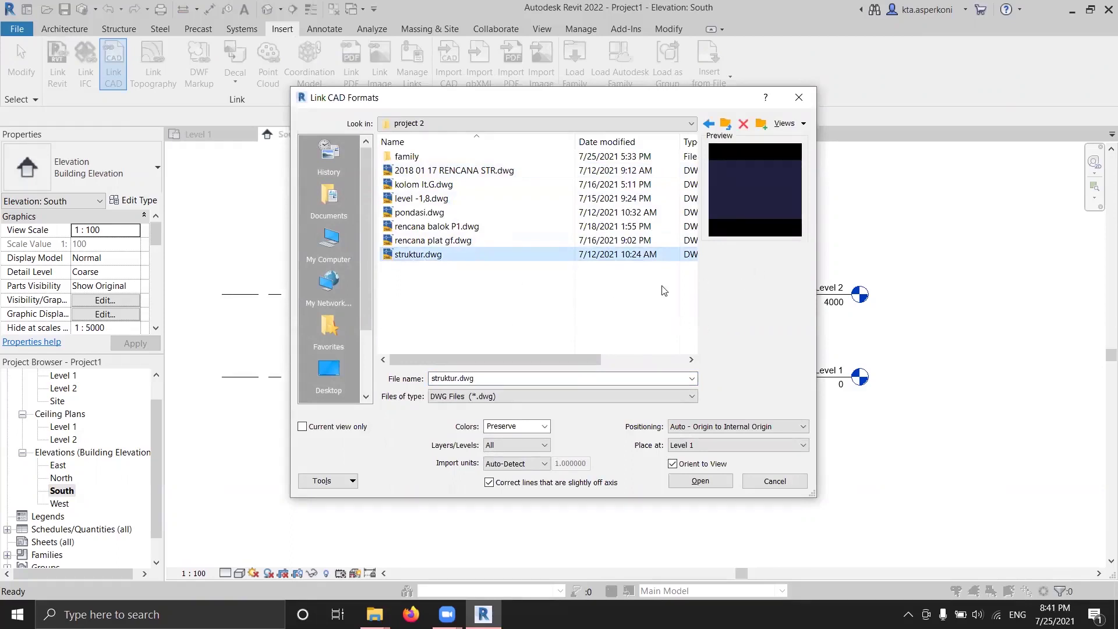
left_click(770, 428)
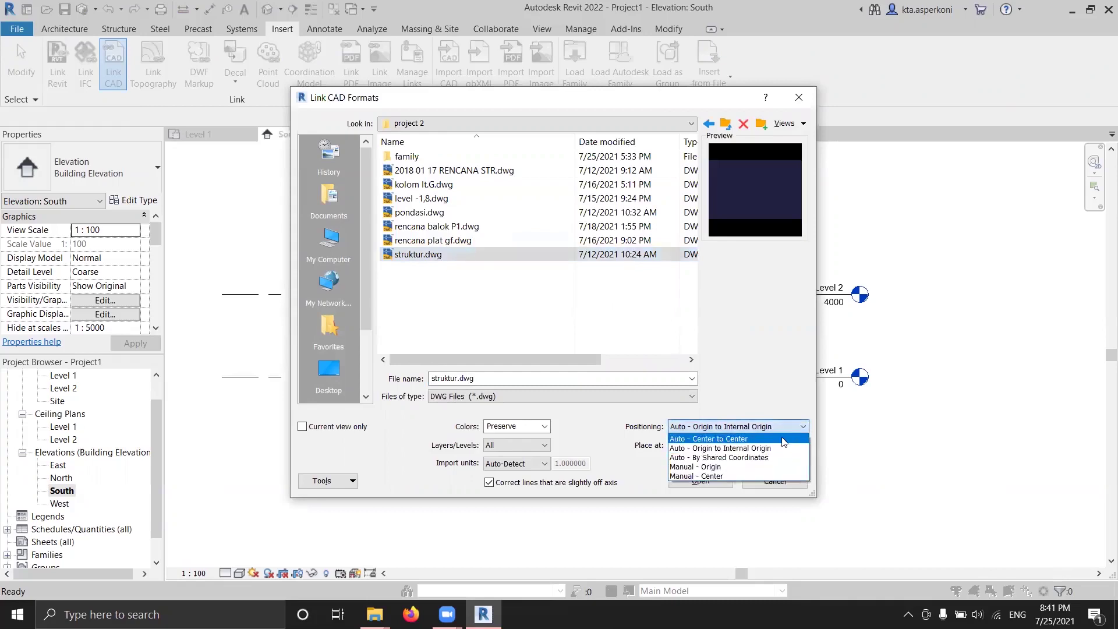
left_click(780, 438)
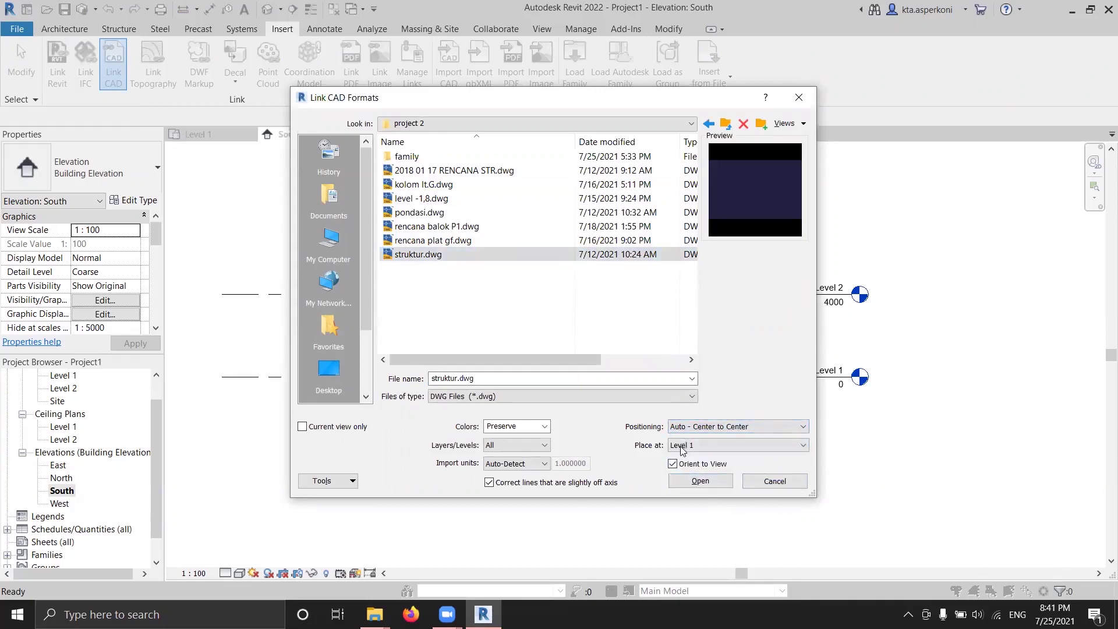
left_click(710, 485)
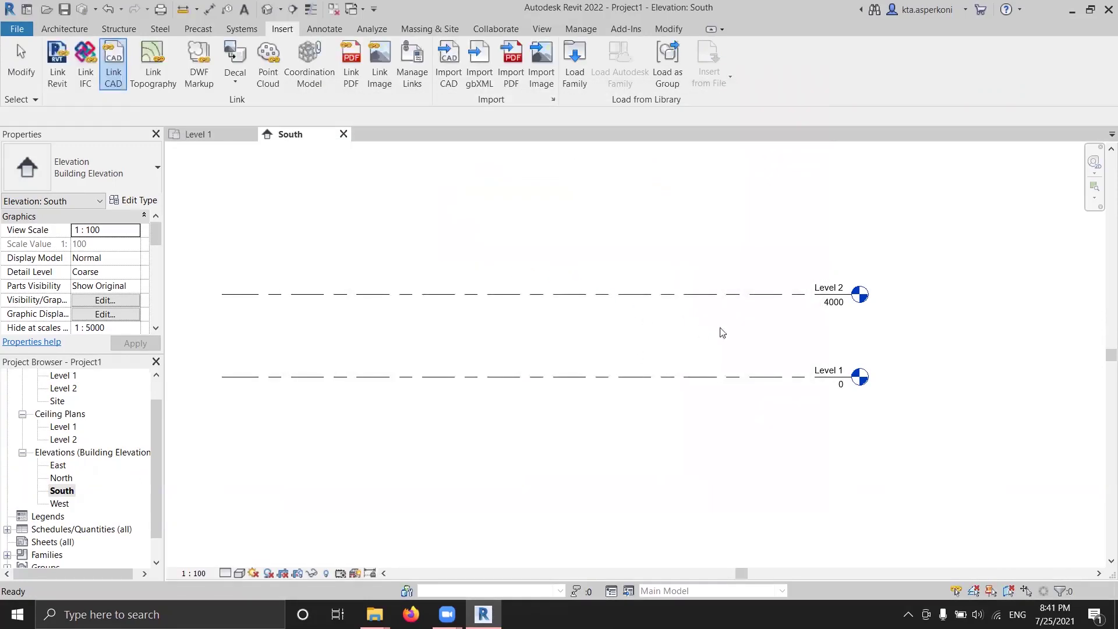
Move the linked struktur.dwg so that its ±0.00 mark beside Portal AS-3 lies on the Level 1 line
scroll(577, 303, "down", 2)
scroll(593, 306, "down", 4)
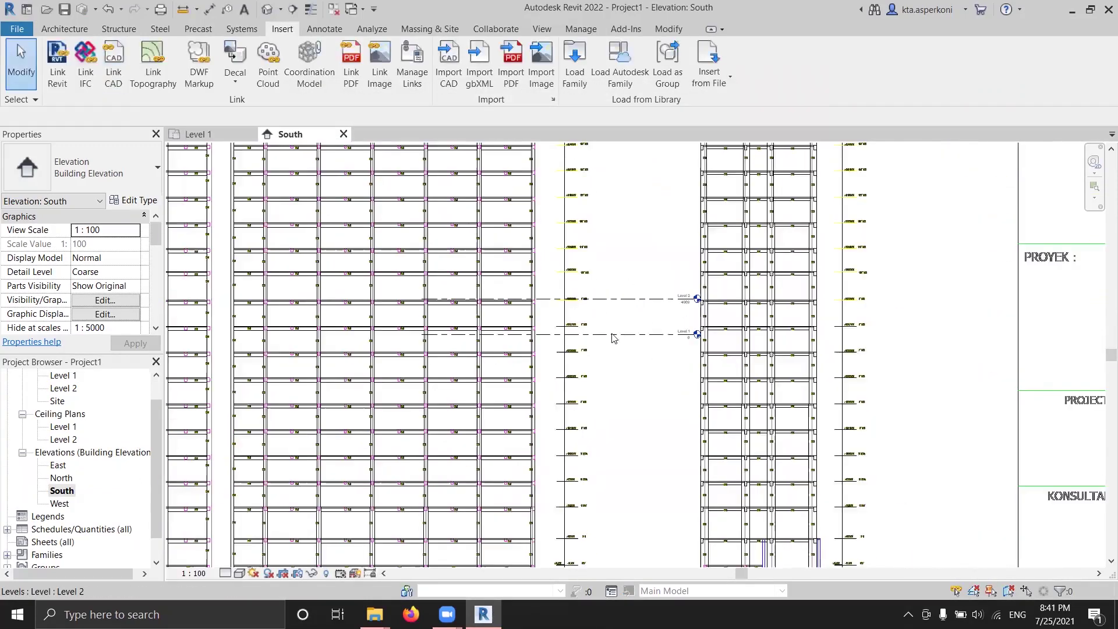
middle_click_drag(592, 429, 613, 315)
scroll(613, 315, "up", 5)
scroll(590, 419, "up", 3)
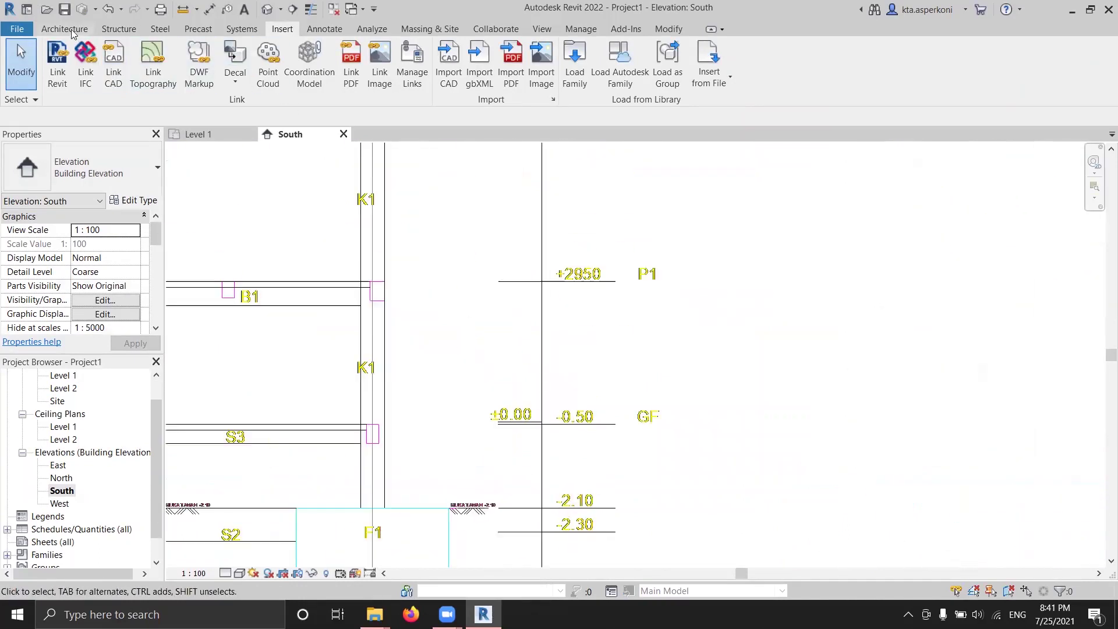
left_click(542, 382)
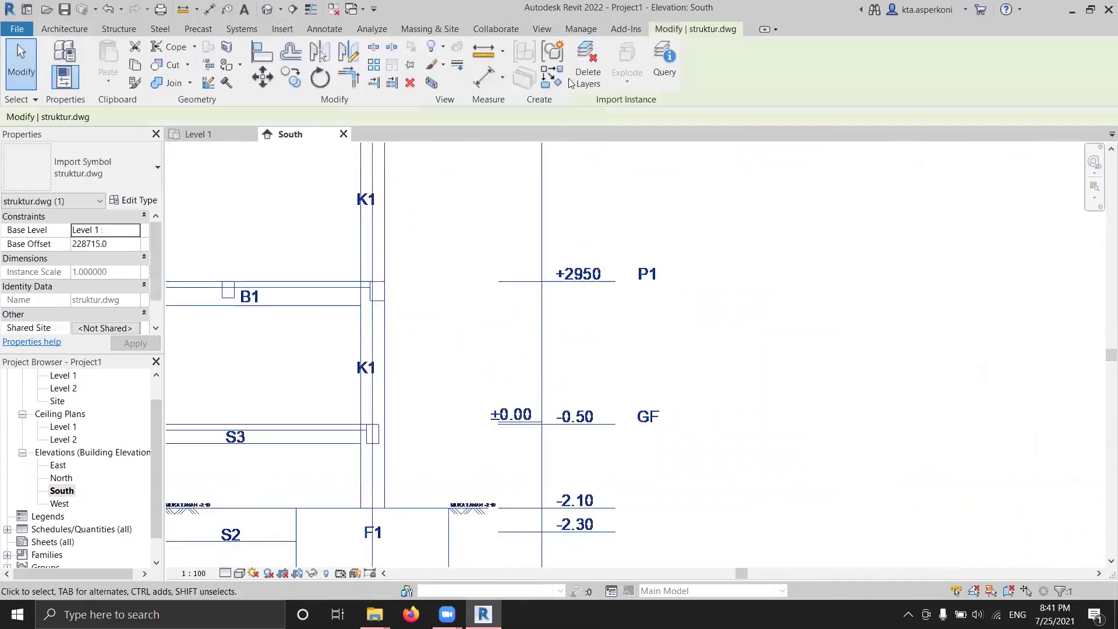
left_click(293, 85)
left_click(542, 421)
scroll(733, 321, "down", 3)
scroll(651, 204, "up", 4)
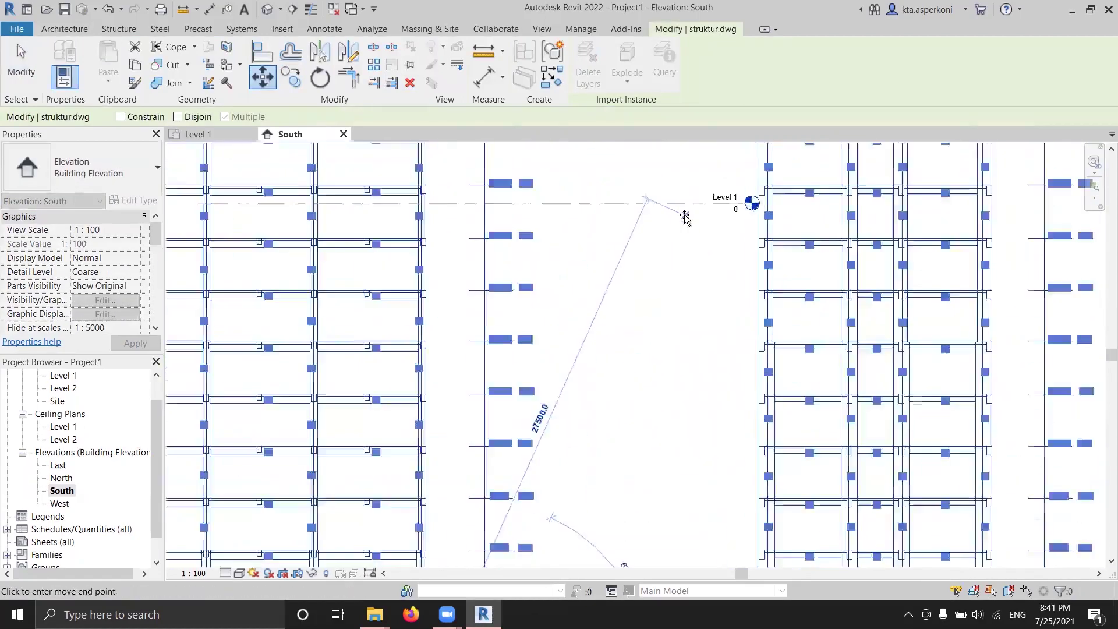
left_click(570, 200)
scroll(795, 312, "down", 5)
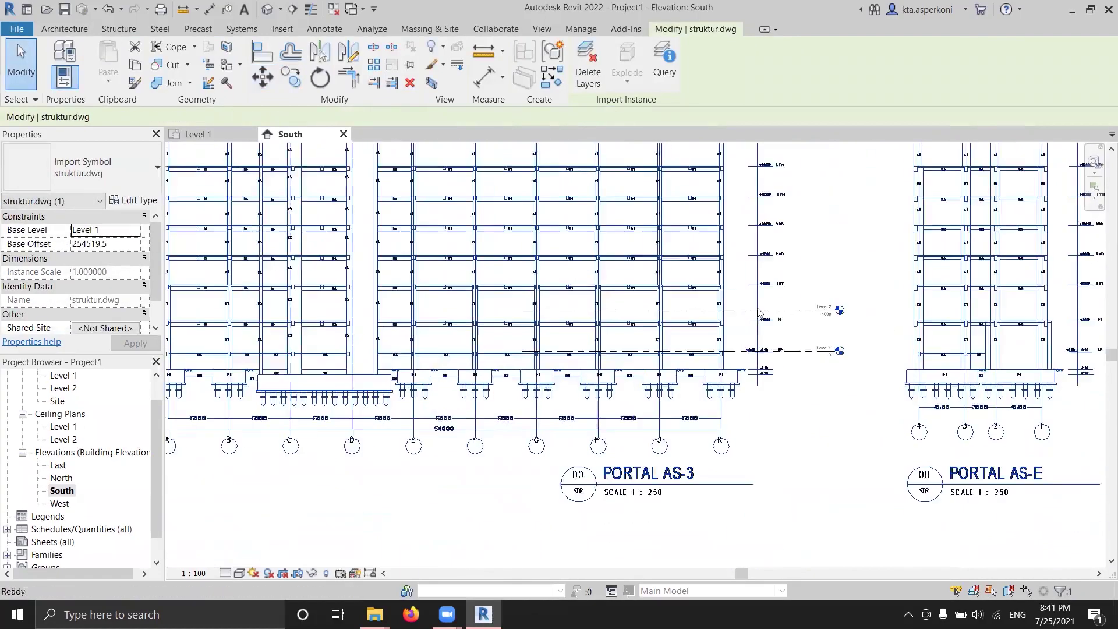
left_click(795, 311)
scroll(795, 312, "down", 2)
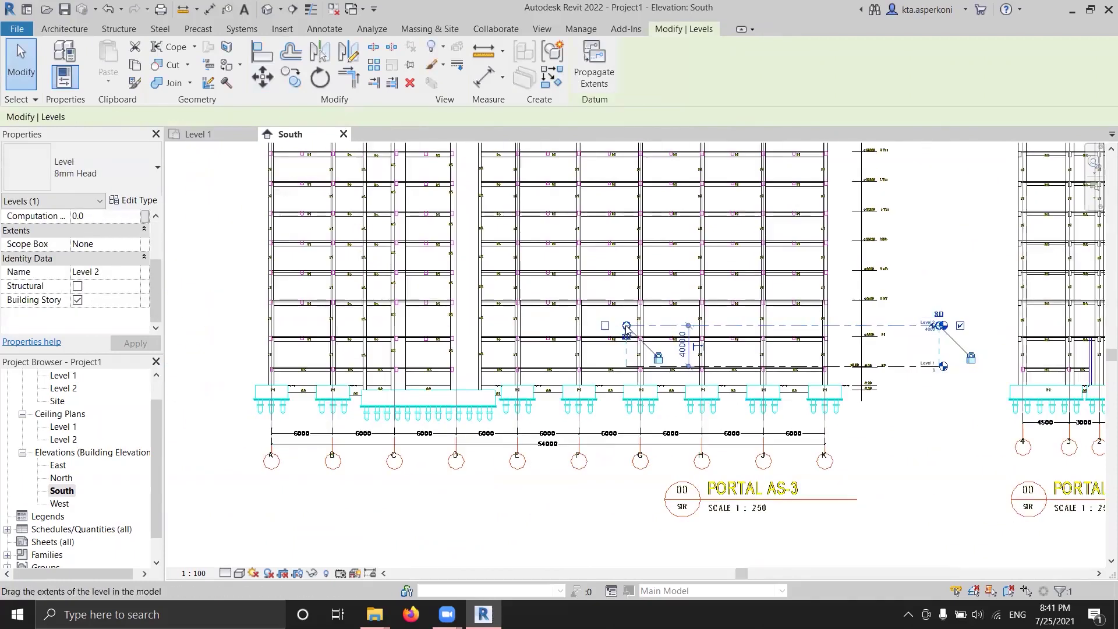
key("Escape")
Move Level 2 down onto the drawing's P1 line at +2950
scroll(928, 375, "up", 2)
middle_click_drag(827, 408, 672, 407)
scroll(672, 408, "up", 3)
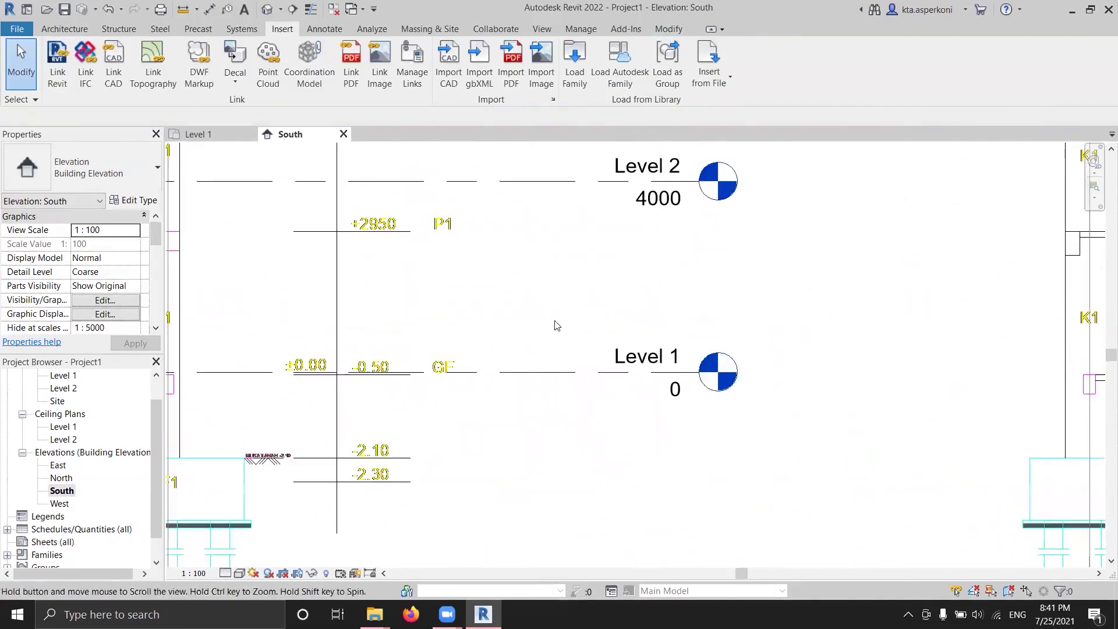
scroll(550, 263, "down", 2)
middle_click_drag(582, 364, 656, 343)
left_click(507, 254)
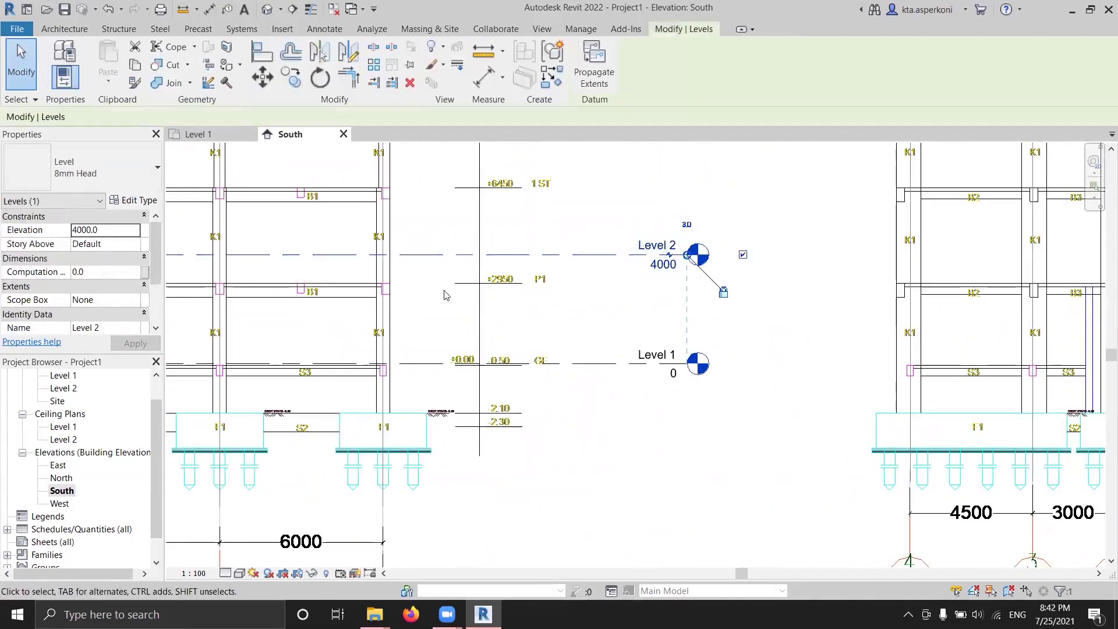
scroll(517, 269, "up", 2)
left_click(262, 77)
left_click(451, 244)
left_click(451, 293)
Rename Level 1 as GF and rename its corresponding views too
scroll(460, 293, "down", 1)
middle_click_drag(617, 372, 569, 338)
double_click(660, 370)
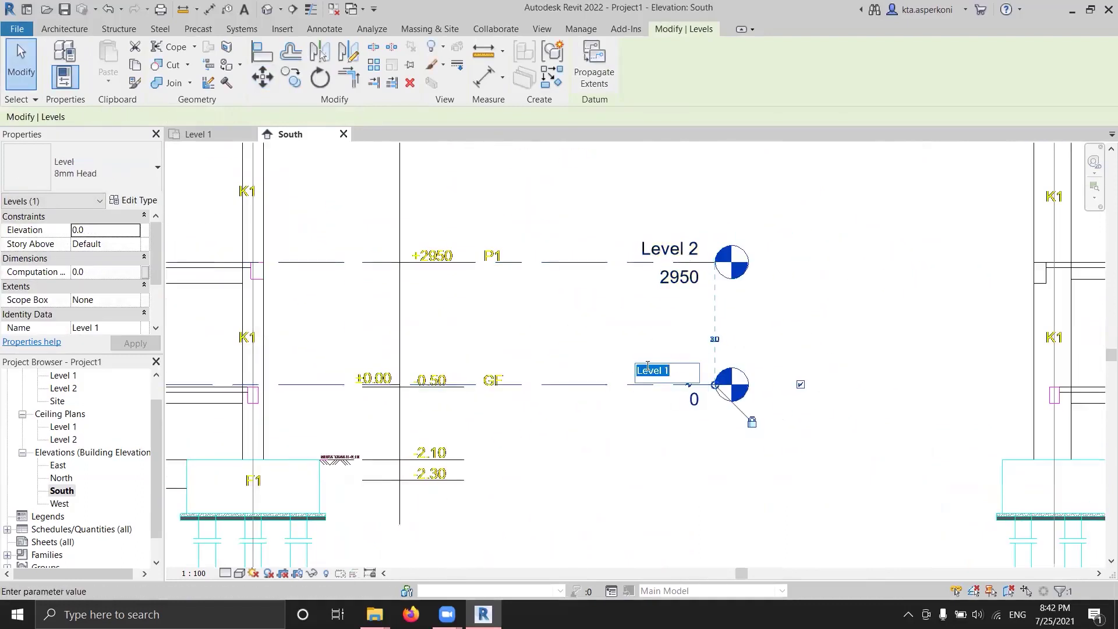
type("G")
key("Return")
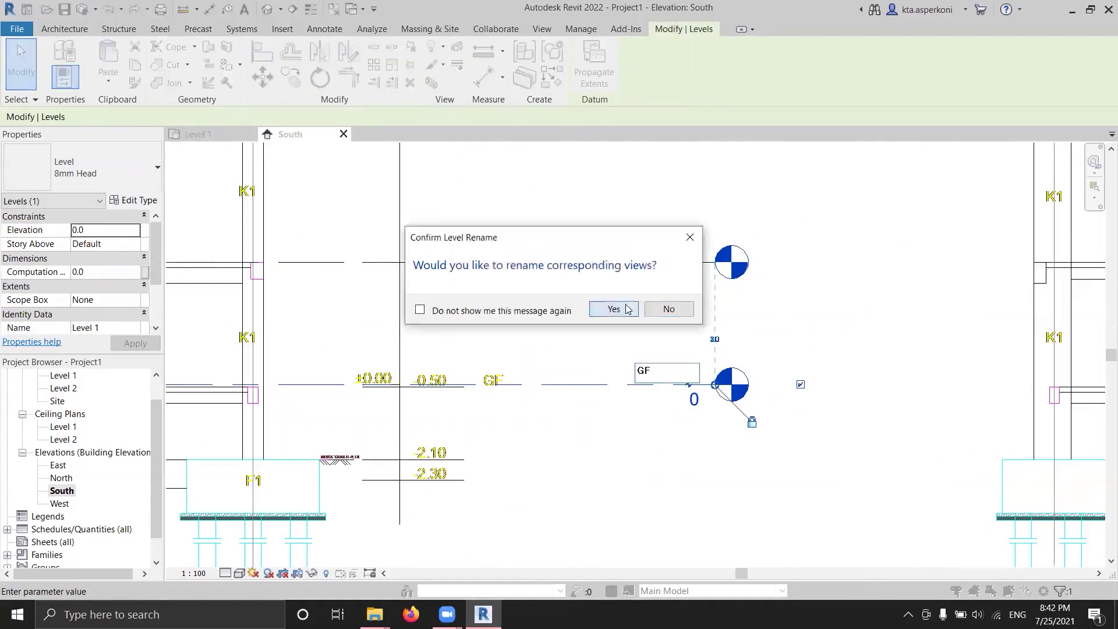
left_click(626, 307)
Rename Level 2 as P1 and rename its corresponding views too
double_click(669, 249)
type("P1")
key("Return")
left_click(613, 307)
Copy the GF level down to the drawing's -2.10 and -2.30 lines using multiple copies
middle_click_drag(512, 419, 464, 310)
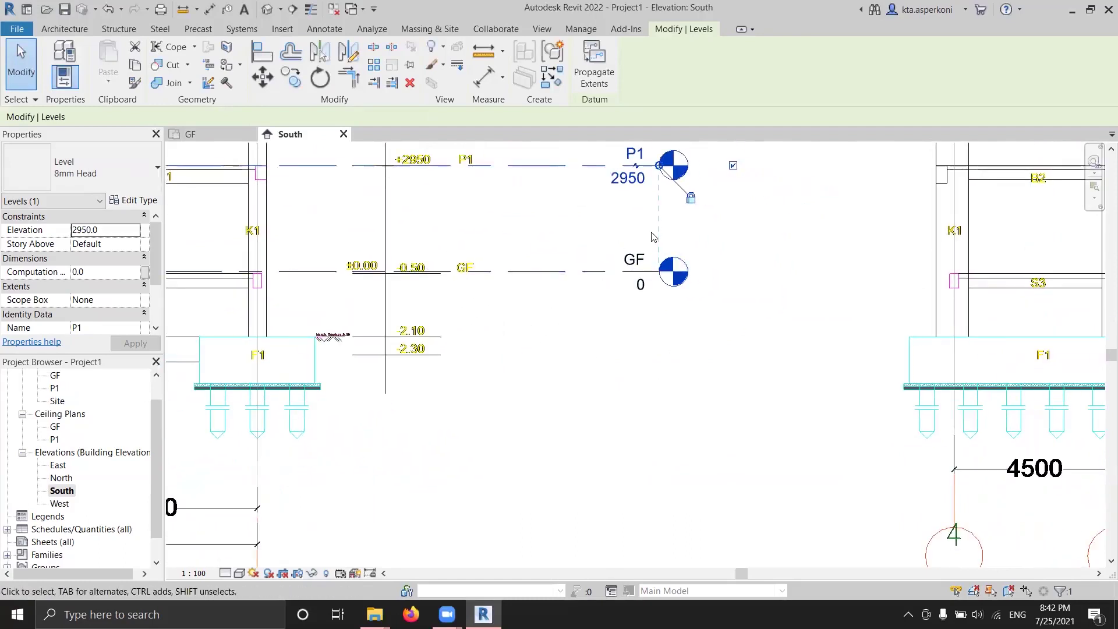
left_click(619, 269)
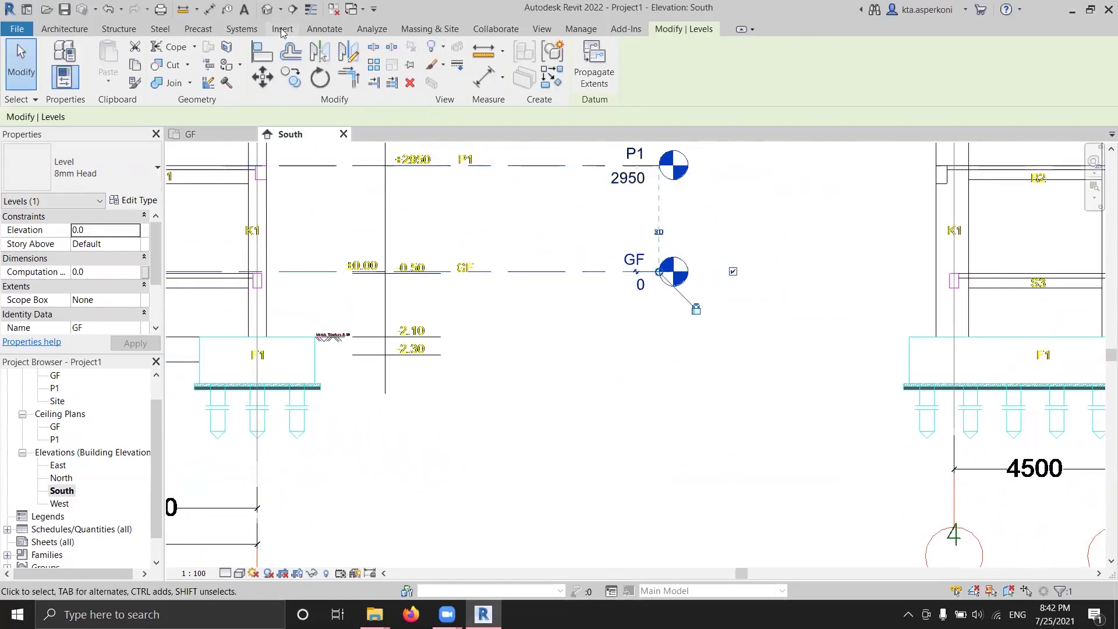
left_click(294, 80)
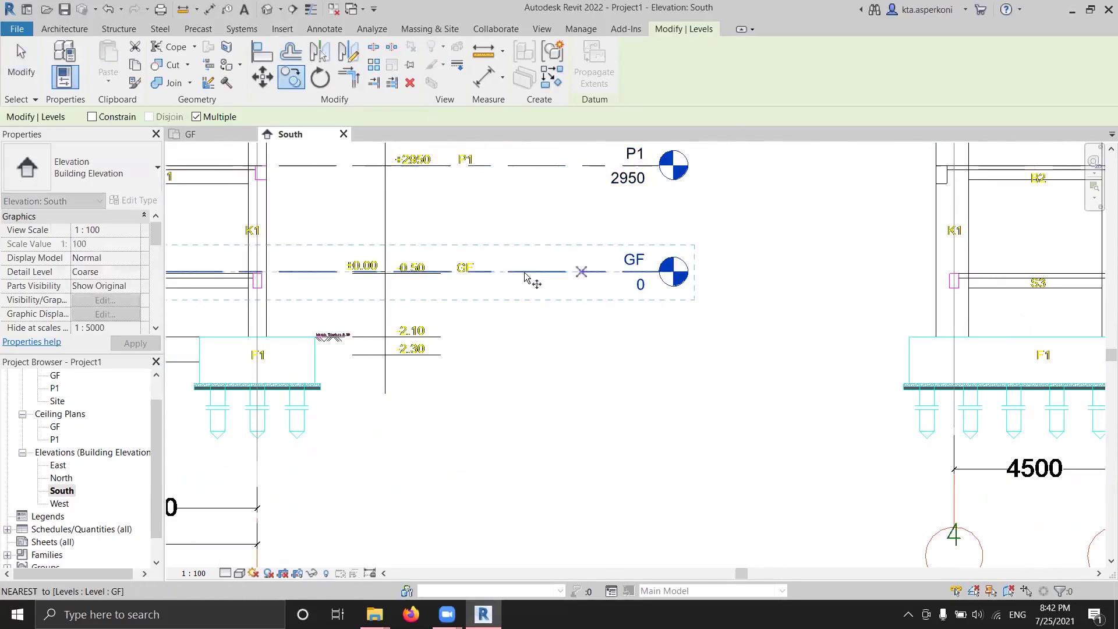
scroll(475, 305, "up", 2)
middle_click_drag(486, 309, 603, 335)
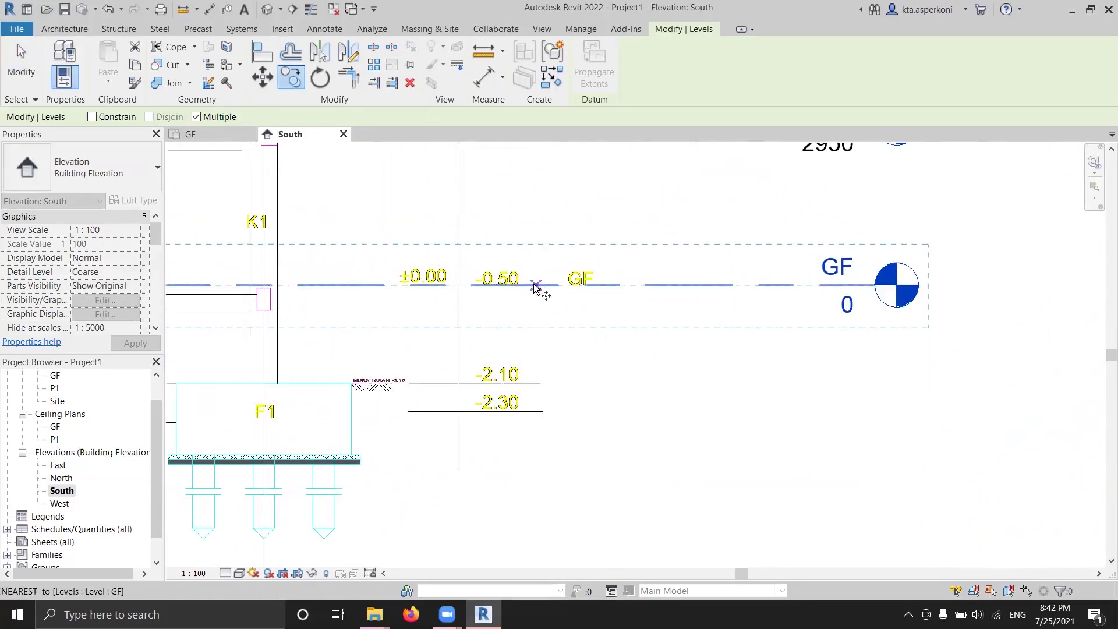
left_click(530, 287)
left_click(526, 384)
left_click(559, 413)
key("Escape")
Rename the copied level on the -2.10 line as "lantai -1.8" and offset its head with an elbow
middle_click_drag(868, 434, 768, 431)
type("lantai -1.8")
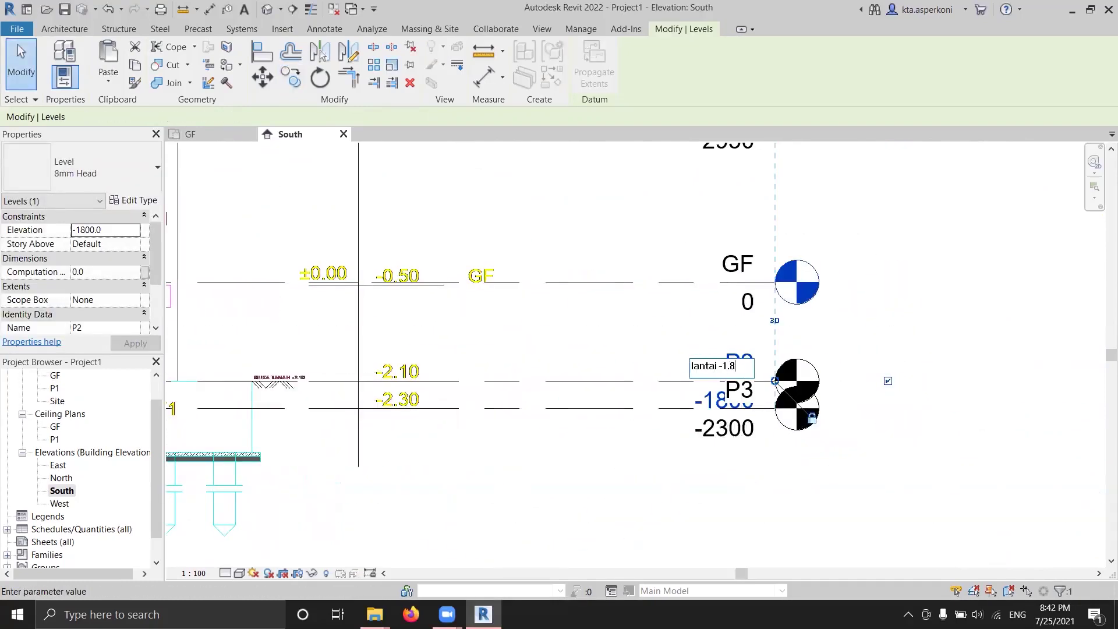
key("Return")
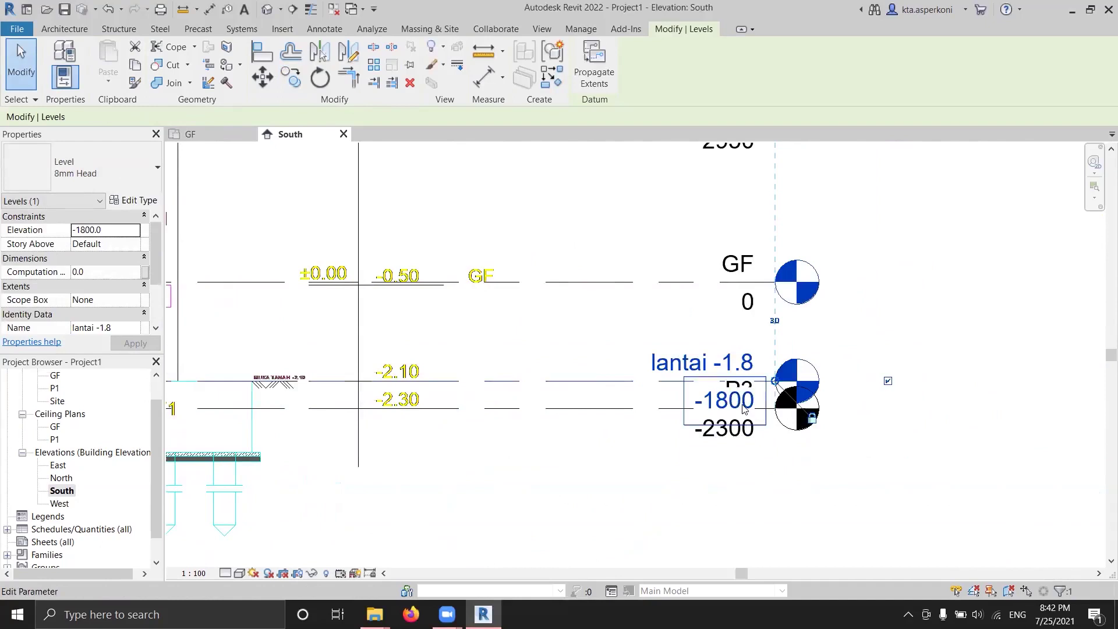
key("Return")
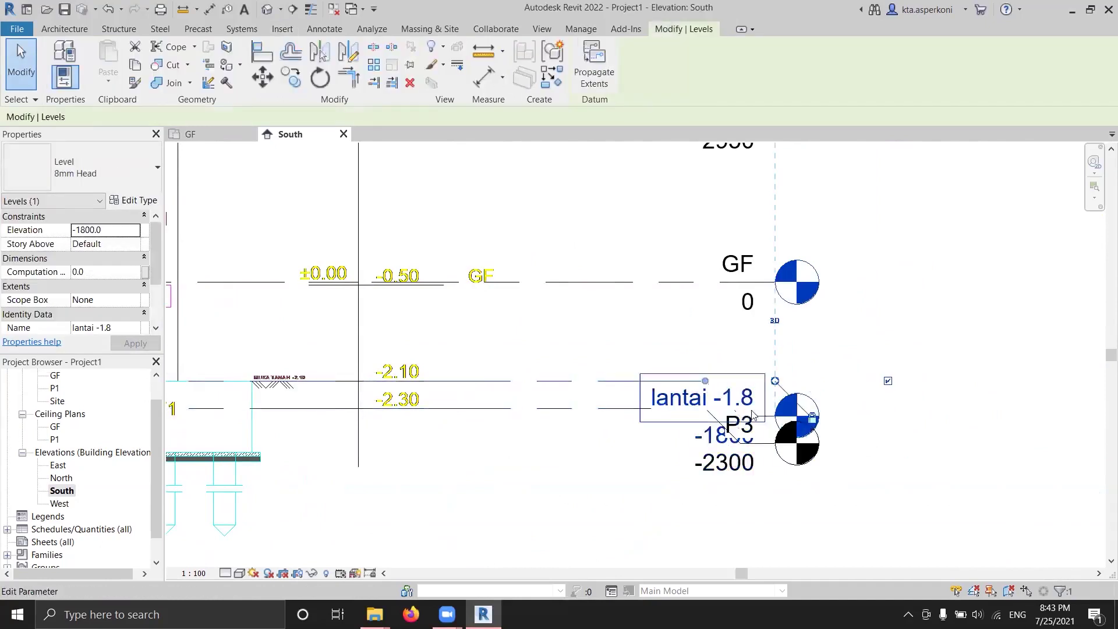
Rename the -2300 level as "01 Lantai -2,3" and the -1800 level as "02 Lantai -1,8"
left_click(745, 420)
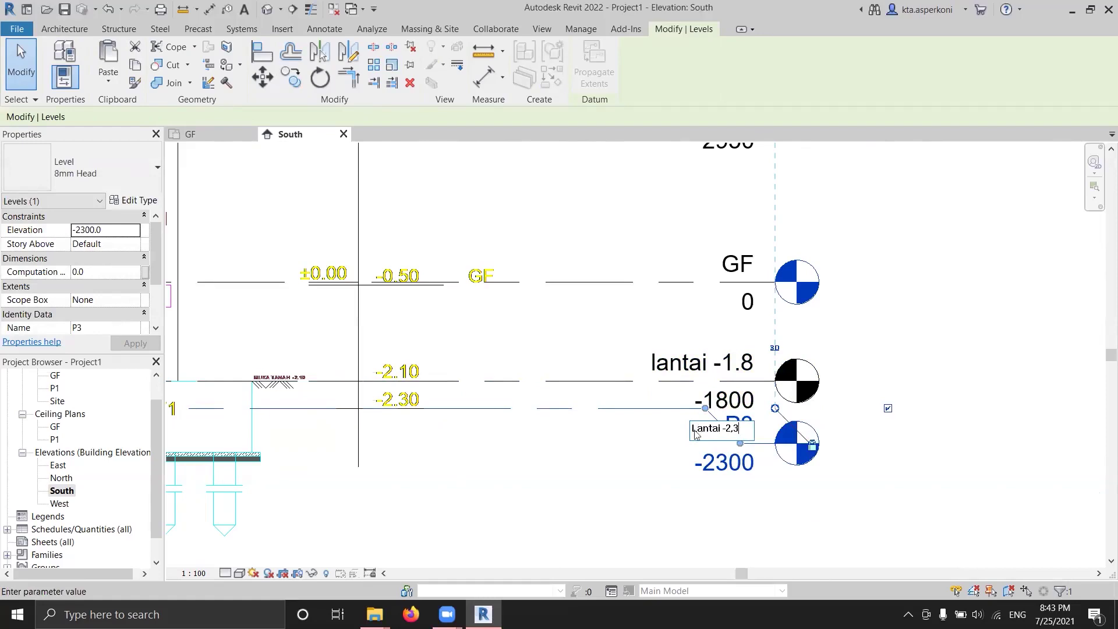
double_click(716, 364)
left_click(732, 366)
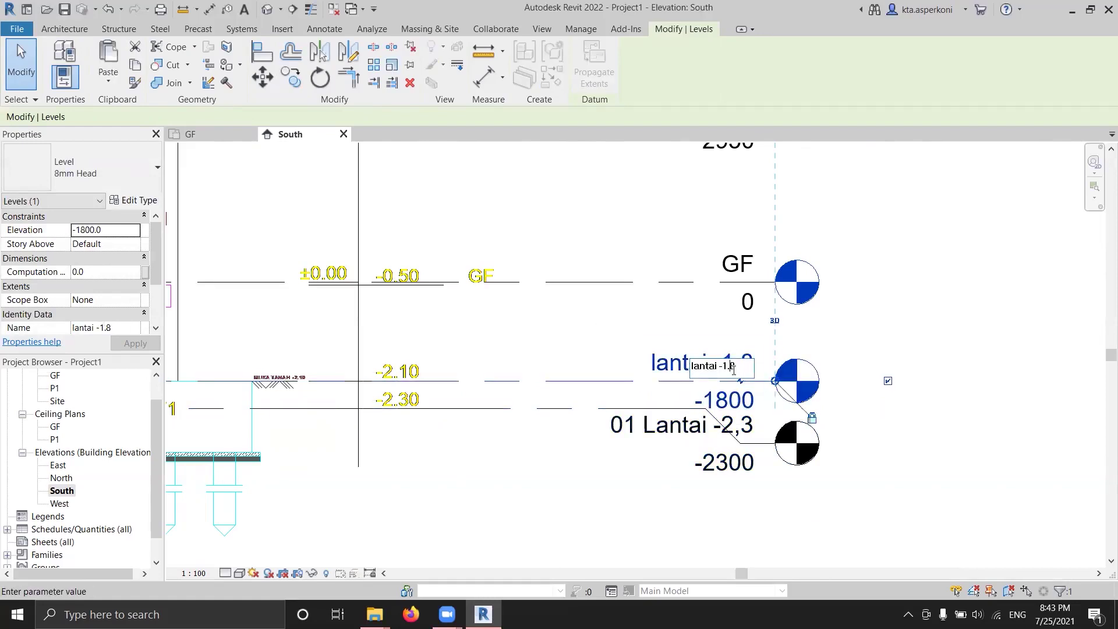
key("Return")
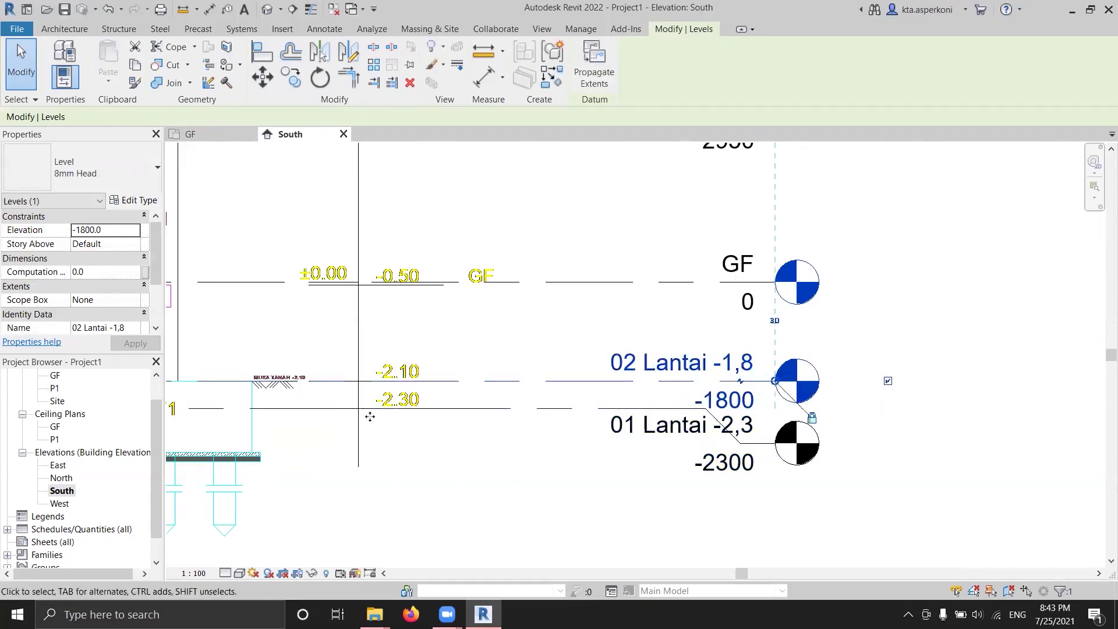
Rename the GF level as "03 GF" and rename its corresponding views too
middle_click_drag(619, 237, 619, 285)
key("Escape")
left_click(717, 312)
left_click(718, 312)
left_click(734, 321)
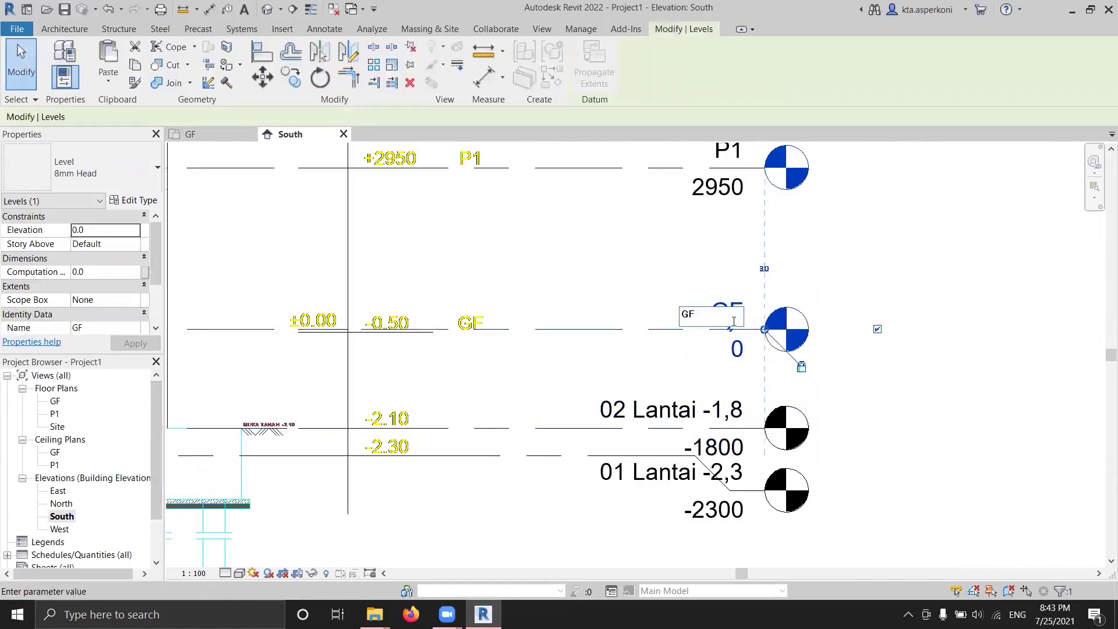
middle_click_drag(732, 311, 731, 371)
key("Return")
left_click(609, 307)
Rename the P1 level as "04 P1" and rename its corresponding views too
left_click(716, 208)
left_click(678, 214)
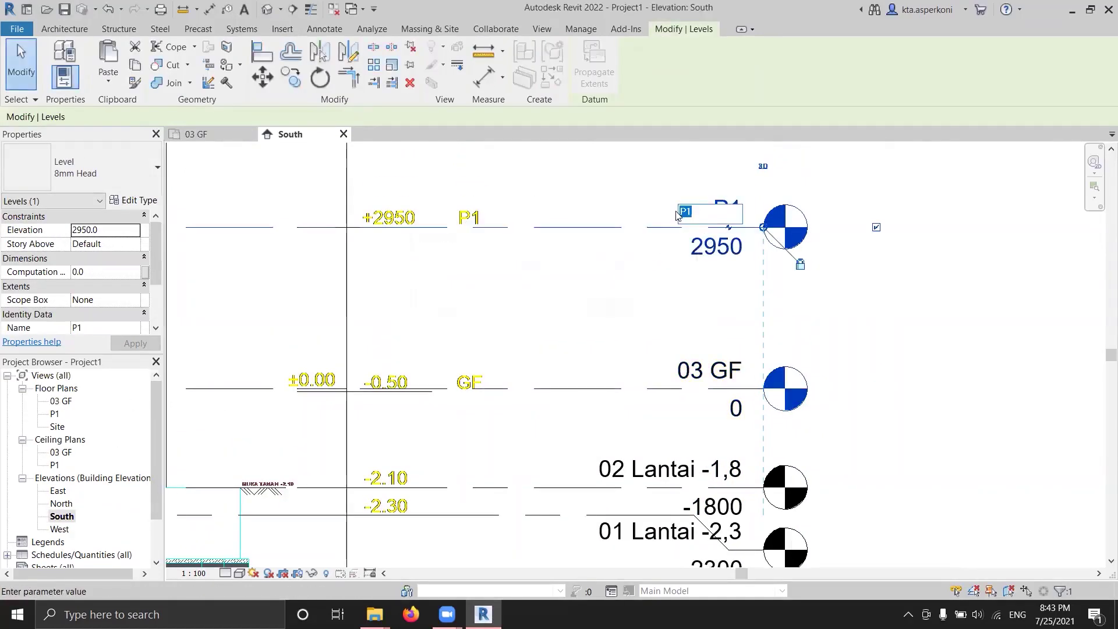
key("Return")
key("Return")
Copy the 04 P1 level up to the drawing's +6450 line (1 ST) and rename the copy "05 Lantai 1"
scroll(644, 239, "down", 2)
key("c")
key("o")
left_click(554, 359)
middle_click_drag(555, 236, 567, 368)
left_click(567, 367)
left_click(736, 353)
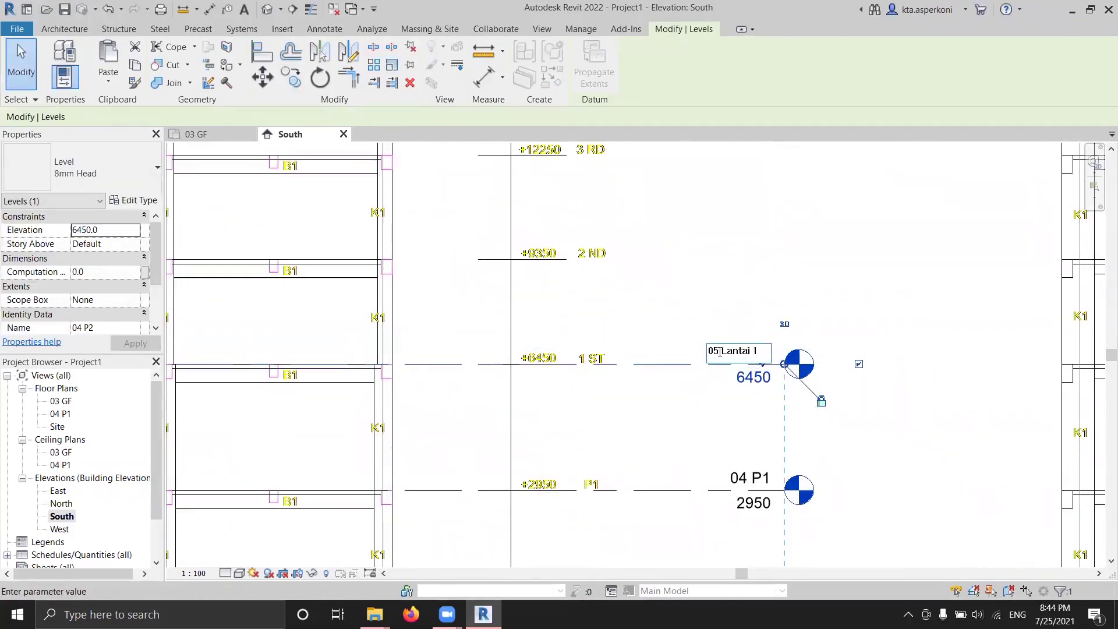
type("05 Lantai 1")
key("Return")
Copy the 05 Lantai 1 level up to the drawing's +9350 and +12250 lines using multiple copies
key("c")
key("o")
left_click(568, 364)
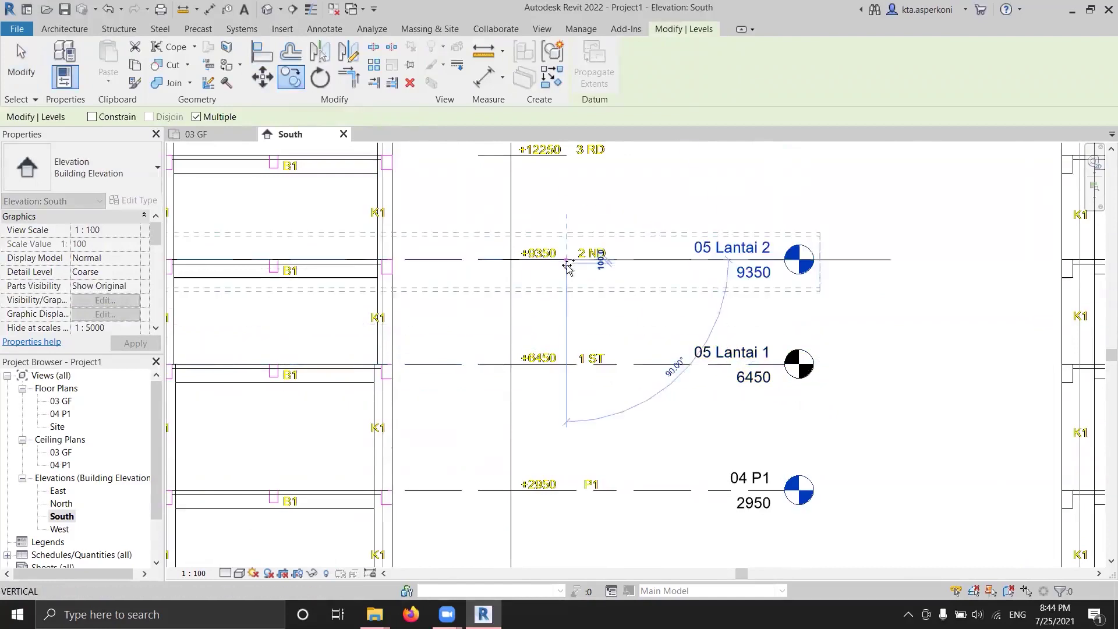
left_click(568, 266)
middle_click_drag(568, 267, 570, 339)
left_click(569, 228)
key("Escape")
Rename the 9350 level as "06 Lantai 2" and the 12250 level as "07 Lantai 3"
left_click(735, 319)
left_click(735, 318)
type("4")
key("BackSpace")
type("6")
left_click(735, 215)
left_click(734, 216)
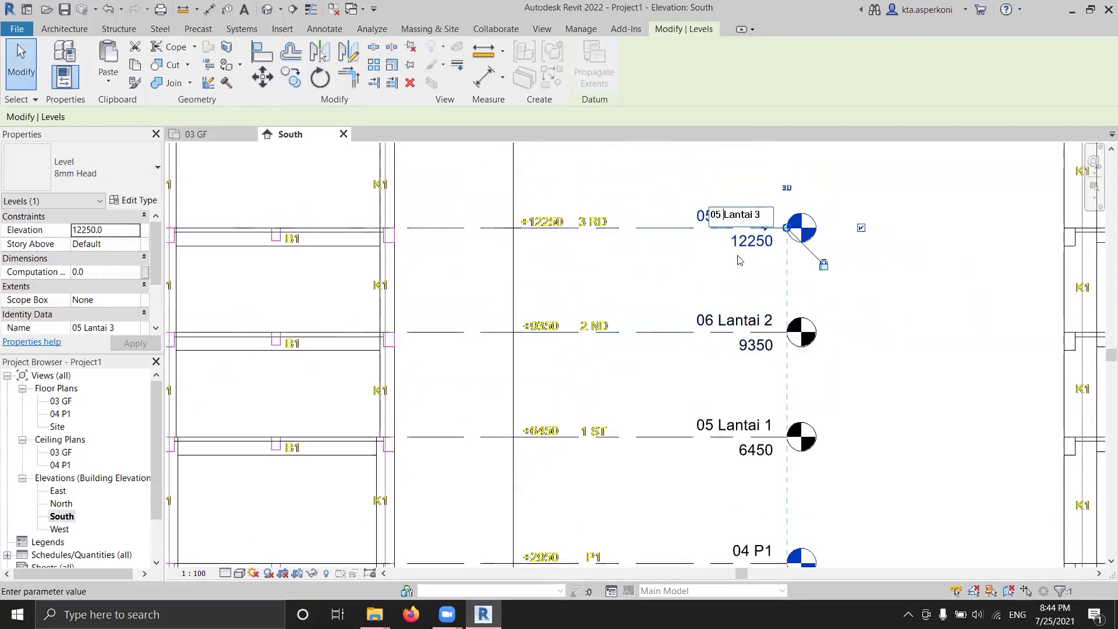
left_click(776, 276)
Create structural plan views for all seven levels, from 01 Lantai -2,3 to 07 Lantai 3
left_click(283, 29)
scroll(757, 341, "down", 3)
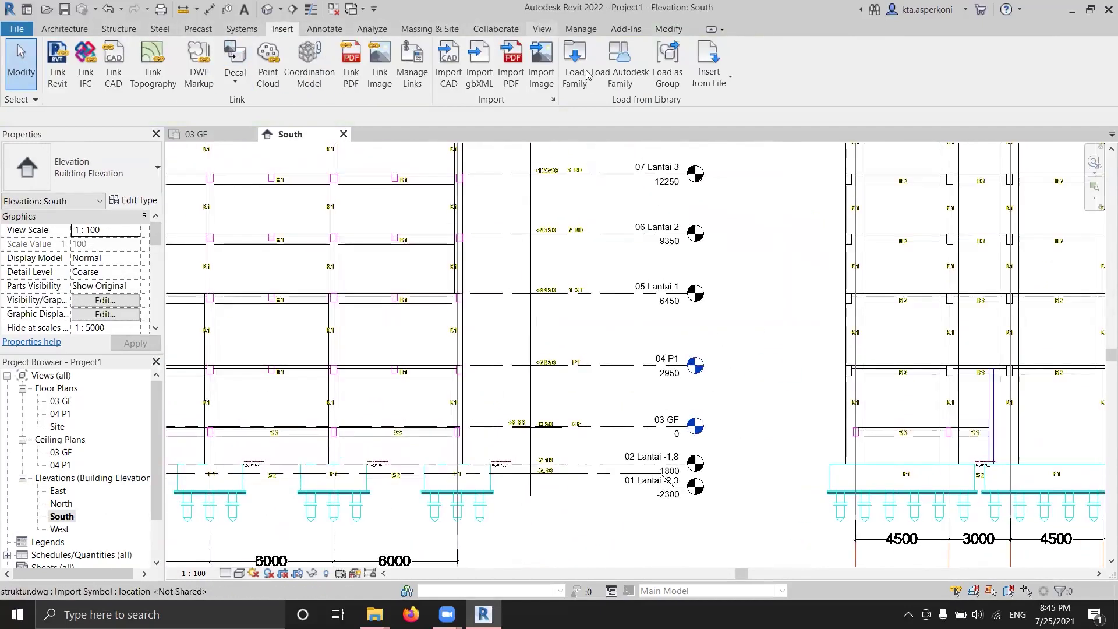
left_click(542, 28)
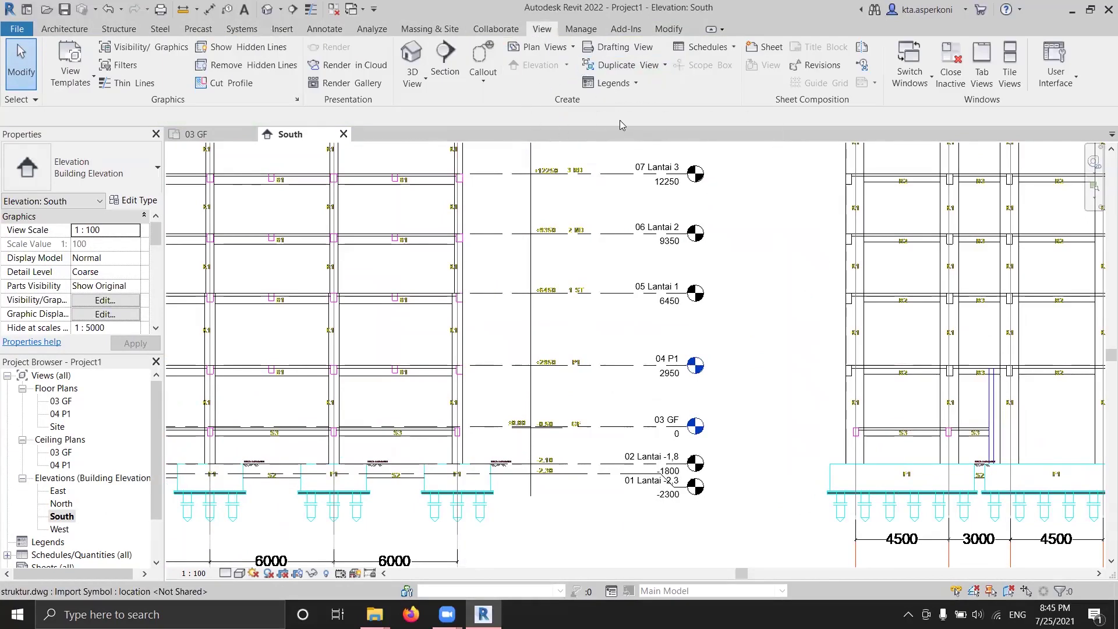
left_click(572, 51)
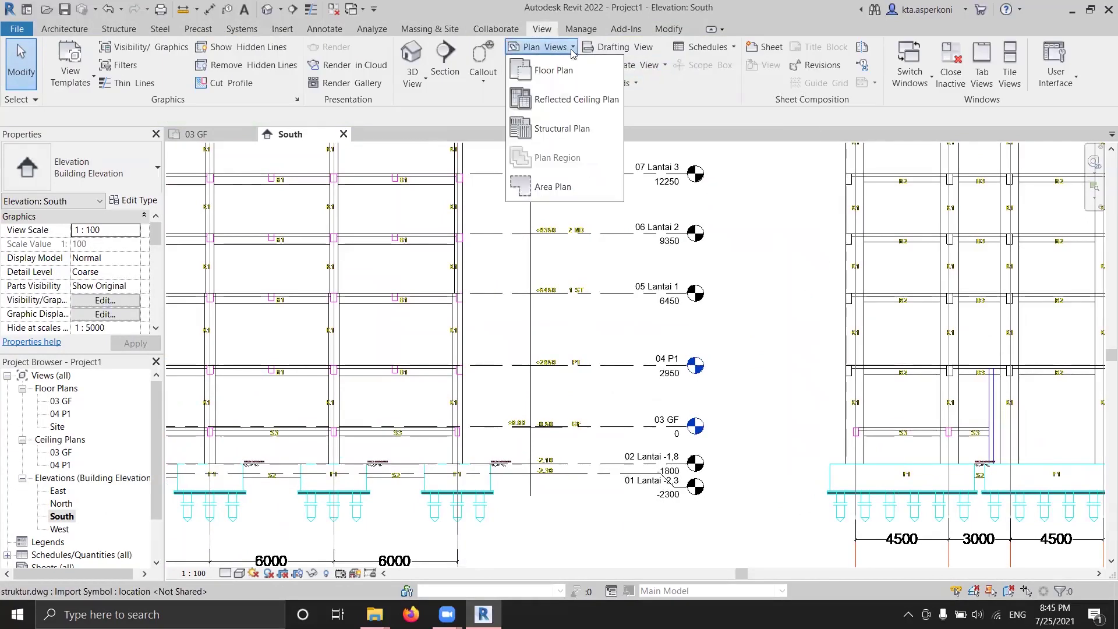
left_click(571, 133)
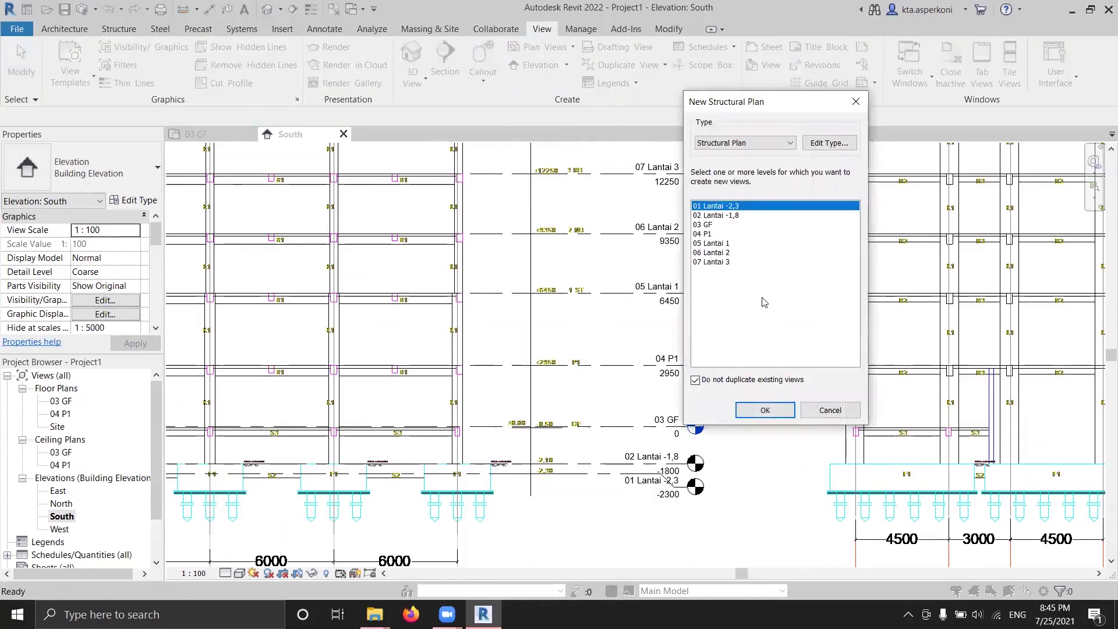
left_click_drag(729, 252, 722, 234, "ctrl")
left_click(721, 208)
left_click(722, 262, "shift")
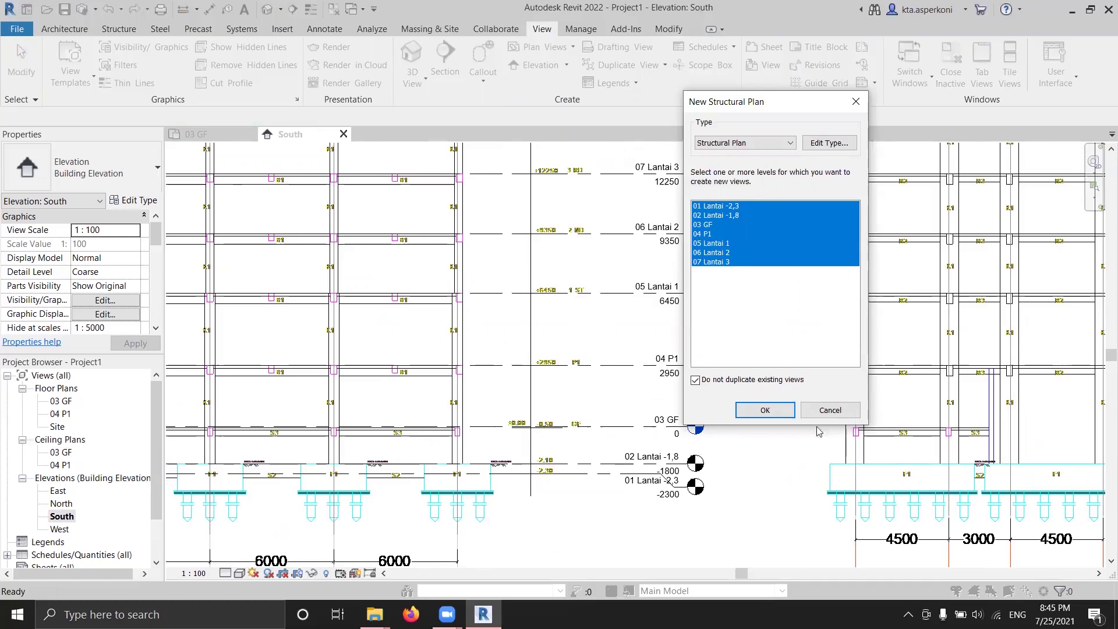
left_click(765, 410)
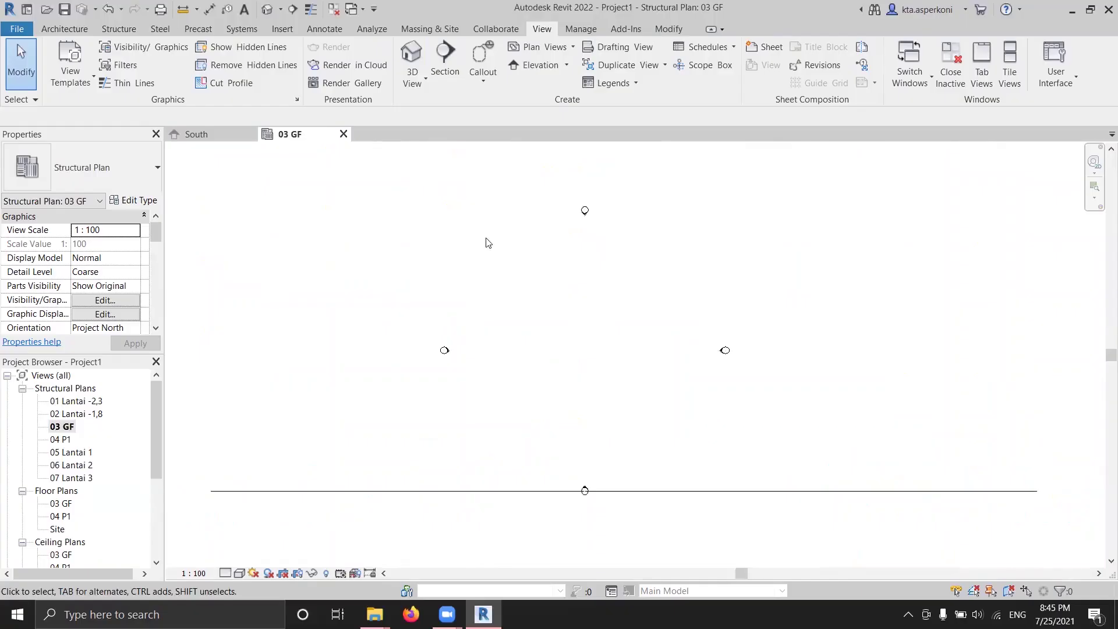
Link the foundation drawing pondasi.dwg into the 03 GF structural plan
left_click(282, 29)
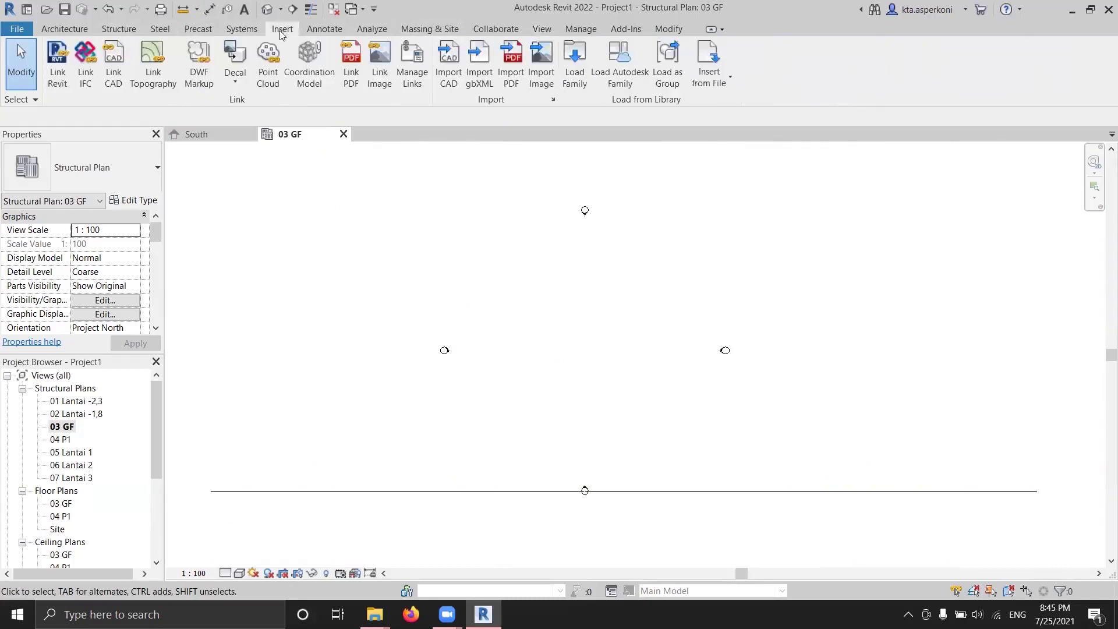
left_click(114, 75)
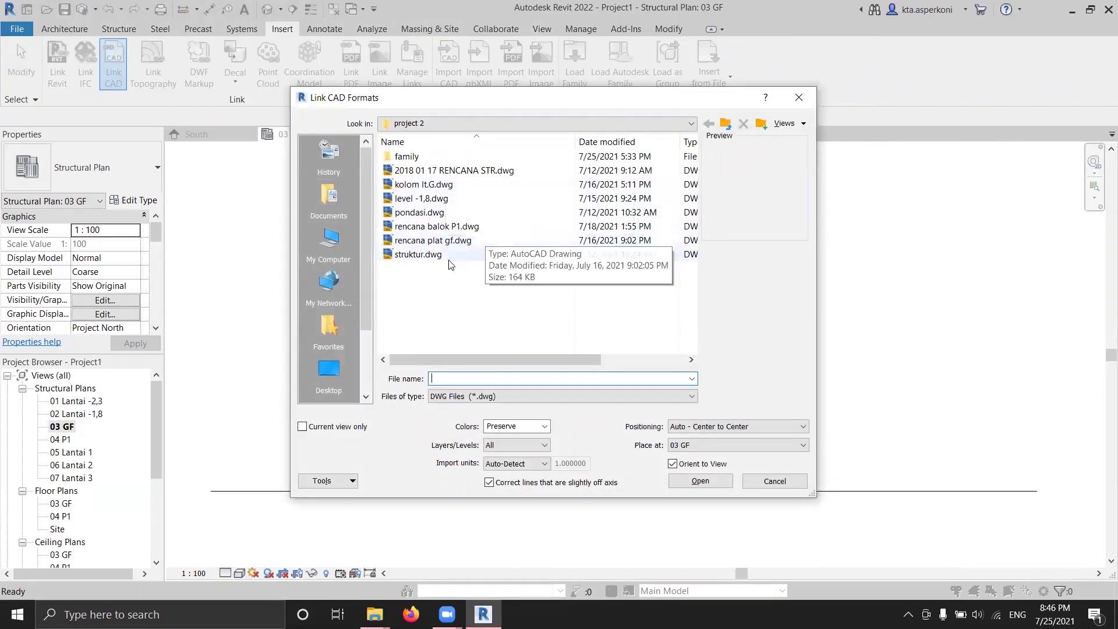
left_click(432, 213)
double_click(432, 213)
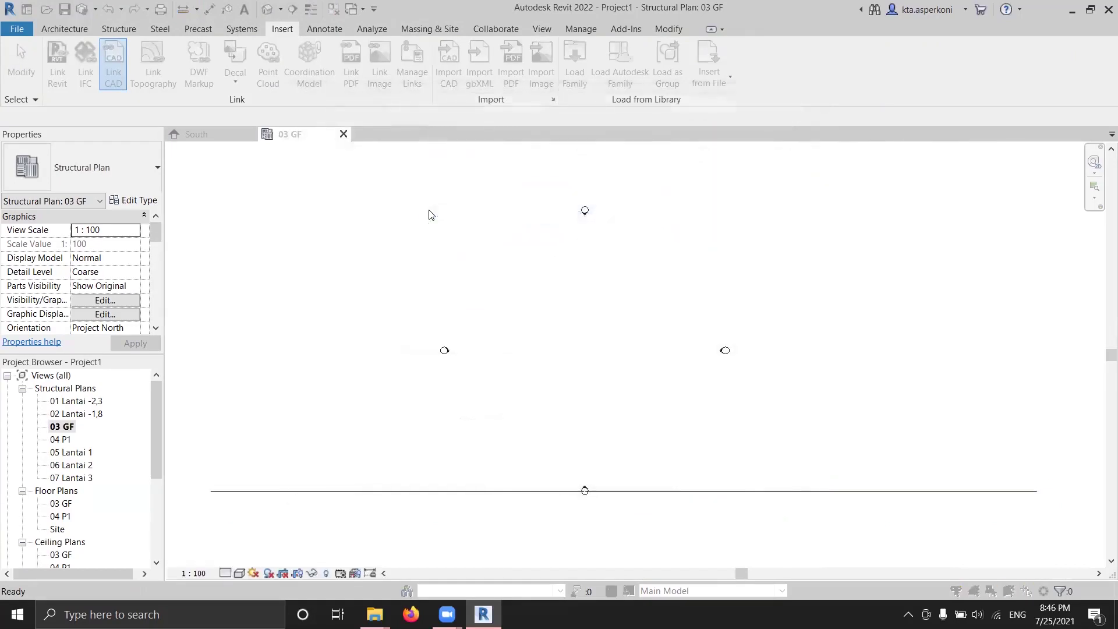
left_click(593, 342)
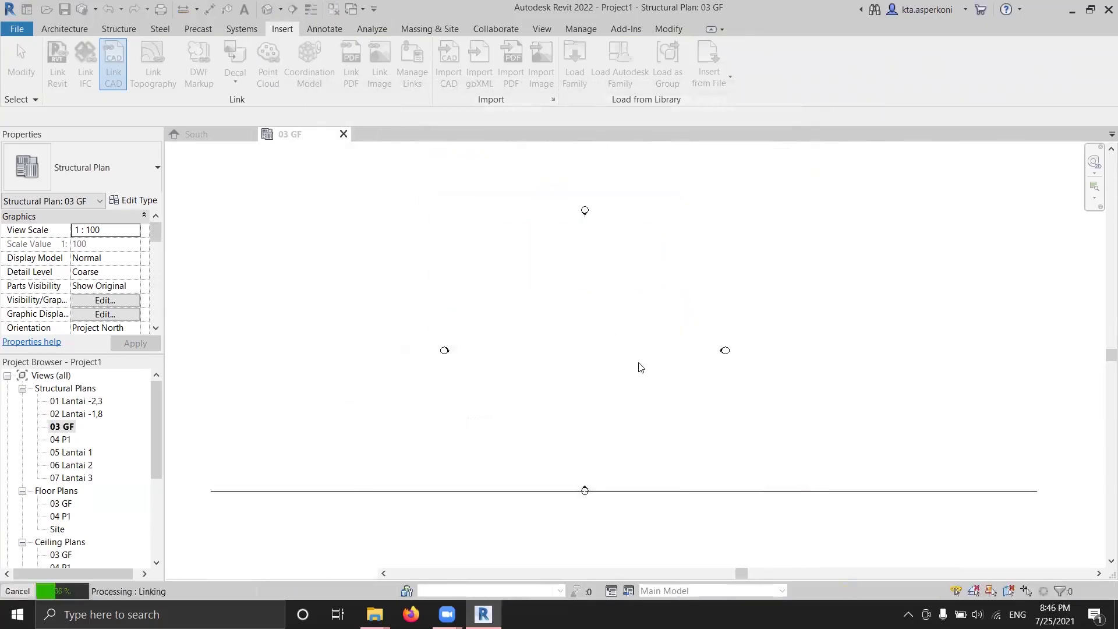
scroll(712, 324, "up", 5)
scroll(644, 367, "down", 3)
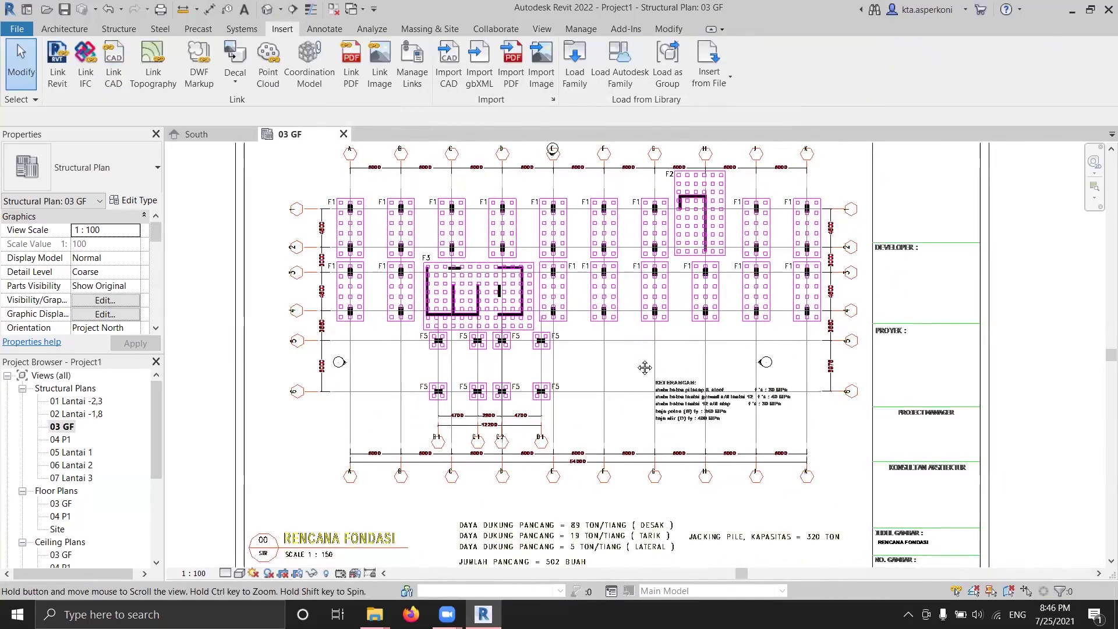
scroll(506, 304, "down", 2)
scroll(408, 238, "up", 4)
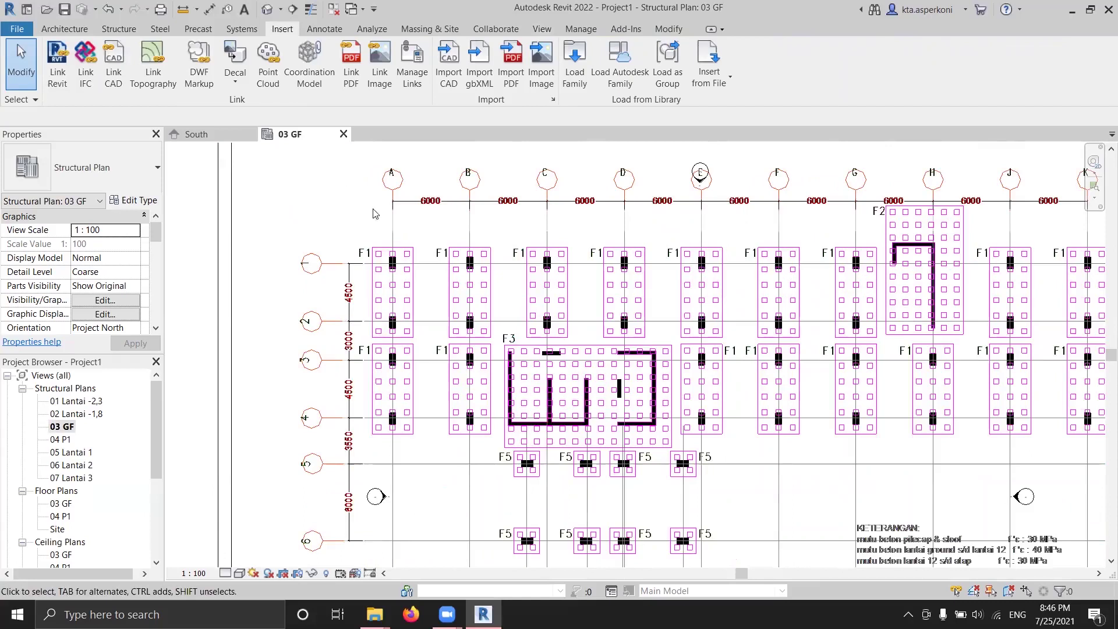
Draw a vertical grid along the foundation drawing's axis A and name it A
middle_click_drag(345, 220, 320, 230)
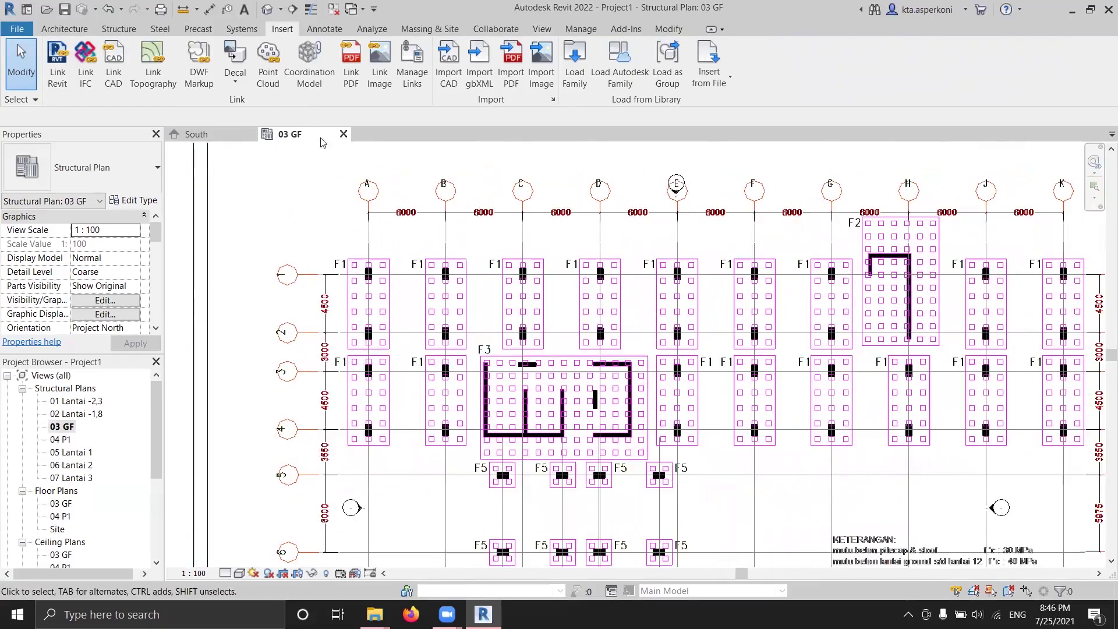
left_click(64, 29)
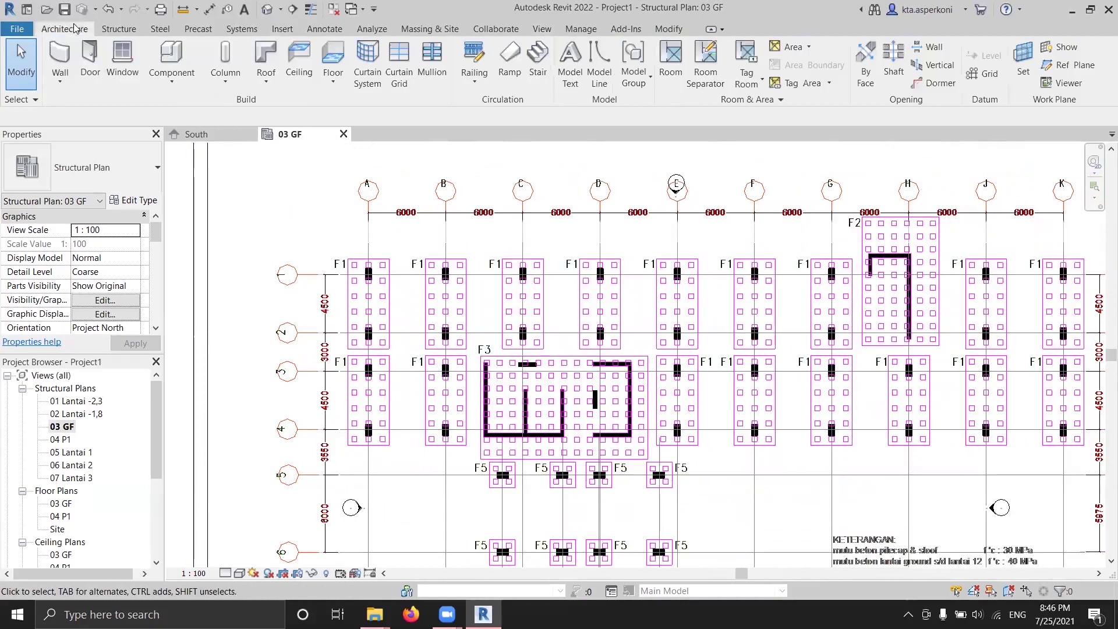
left_click(985, 80)
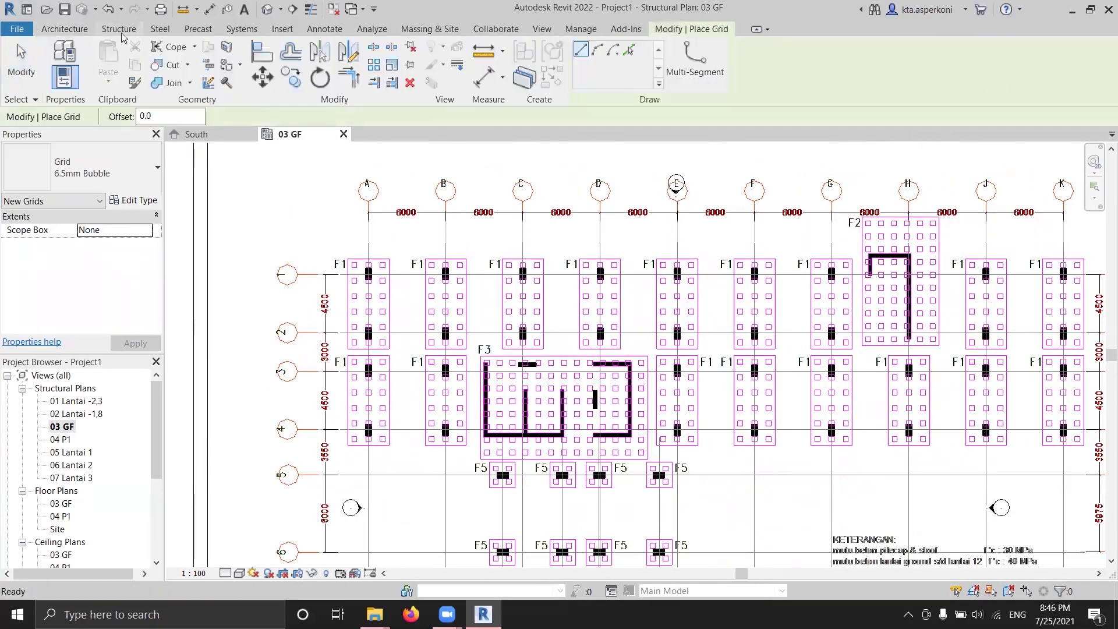
left_click(377, 210)
scroll(373, 408, "down", 3)
scroll(365, 466, "up", 6)
left_click(364, 447)
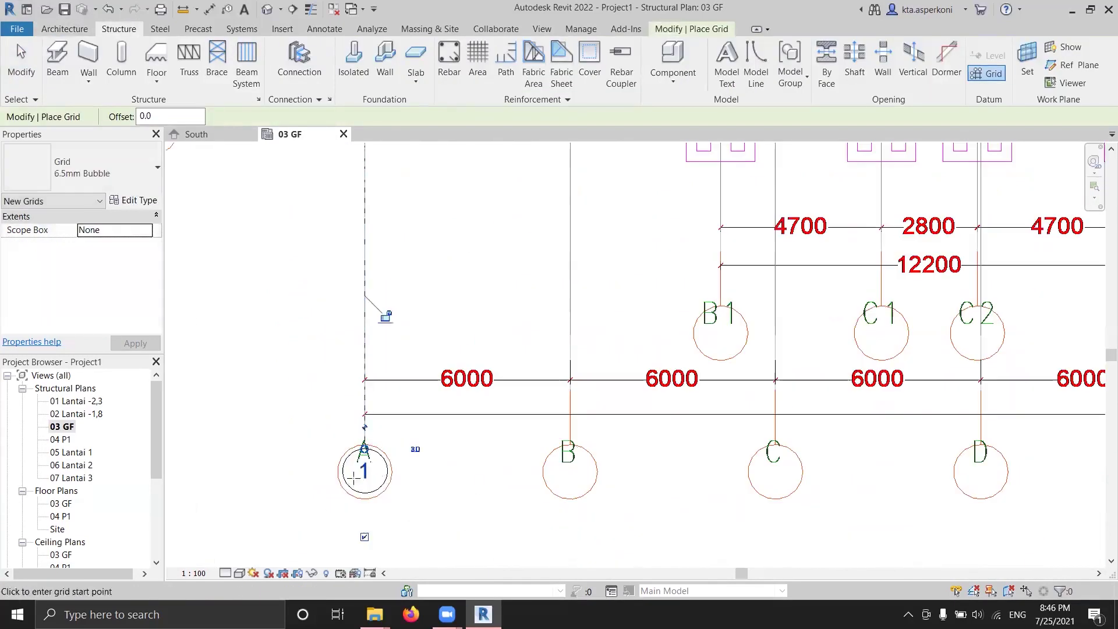
key("Escape")
type("A")
key("Return")
Copy grid A onto the drawing's remaining main vertical axes, from B to K, using multiple copies
key("c")
key("o")
left_click(364, 415)
left_click(570, 415)
middle_click_drag(774, 414, 421, 434)
left_click(421, 433)
left_click(626, 434)
left_click(833, 434)
middle_click_drag(1037, 436, 455, 444)
left_click(724, 435)
left_click(380, 435)
left_click(586, 434)
left_click(791, 434)
scroll(999, 445, "up", 3)
left_click(999, 439)
scroll(931, 465, "down", 8)
key("Escape")
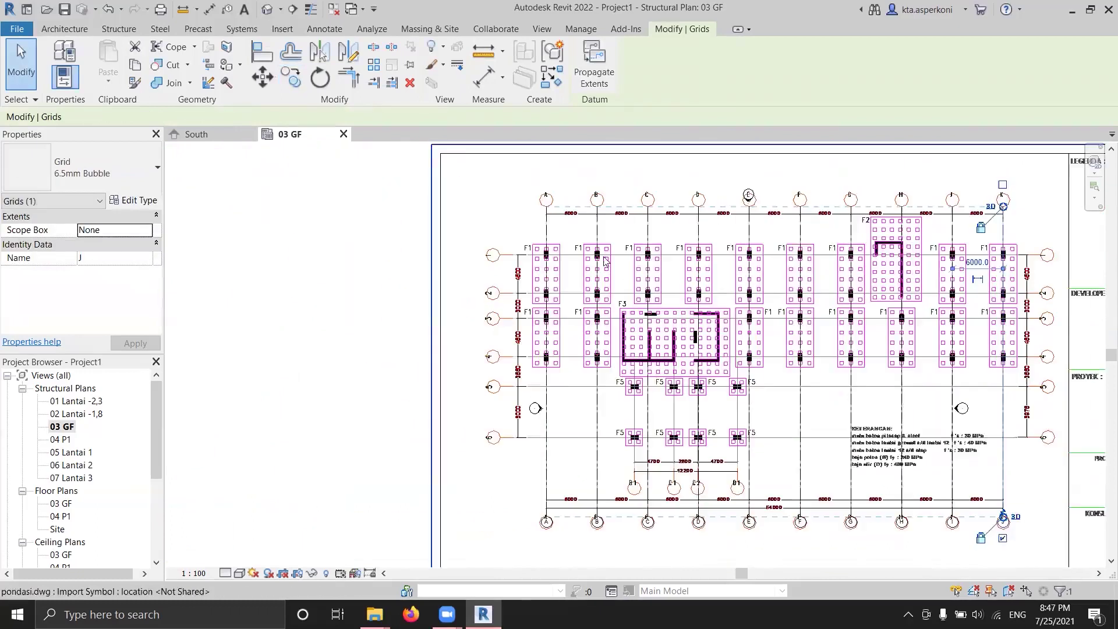
Draw a horizontal grid along the foundation drawing's axis 1 and name it 1
key("Escape")
key("g")
key("r")
scroll(545, 274, "up", 5)
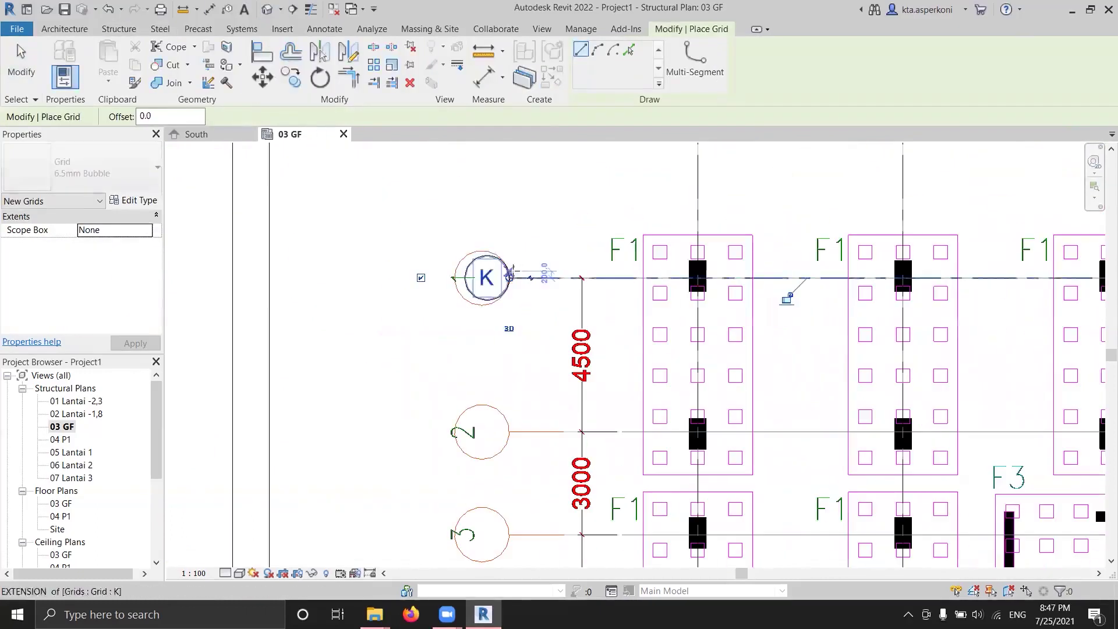
key("Escape")
left_click(488, 283)
Copy grid 1 down onto the drawing's horizontal axes 2, 3, 4 and 5
key("c")
key("o")
middle_click_drag(517, 408, 520, 441)
left_click(520, 441)
key("Escape")
scroll(541, 345, "down", 5)
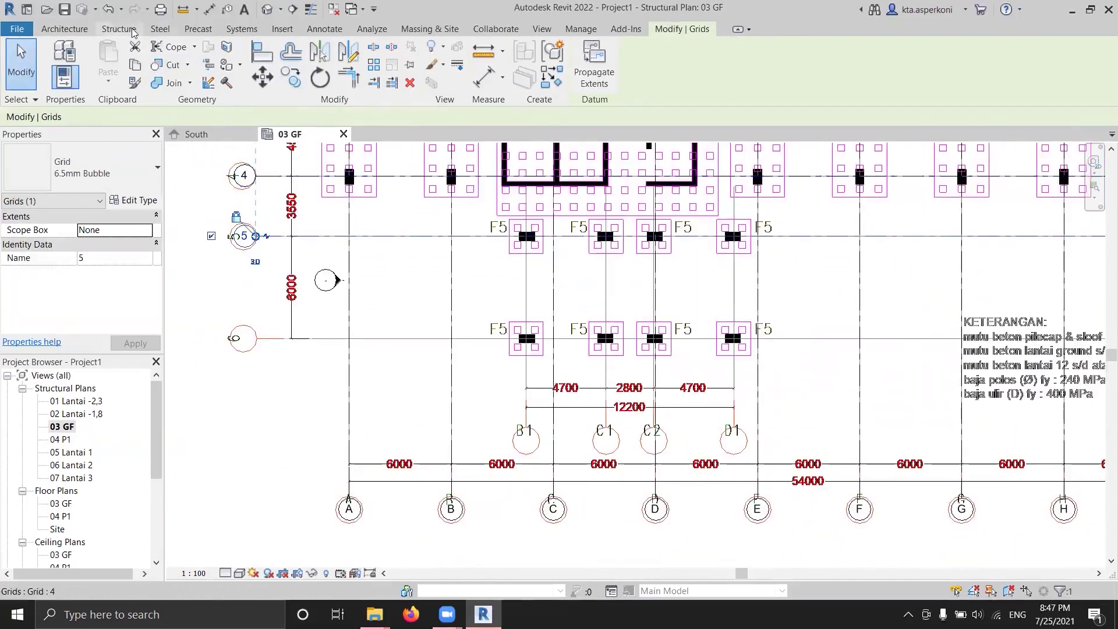
Draw a short vertical grid along the drawing's axis B1 through the F5 footings
key("g")
key("r")
left_click(526, 185)
scroll(526, 389, "up", 3)
left_click(525, 428)
key("Escape")
key("Escape")
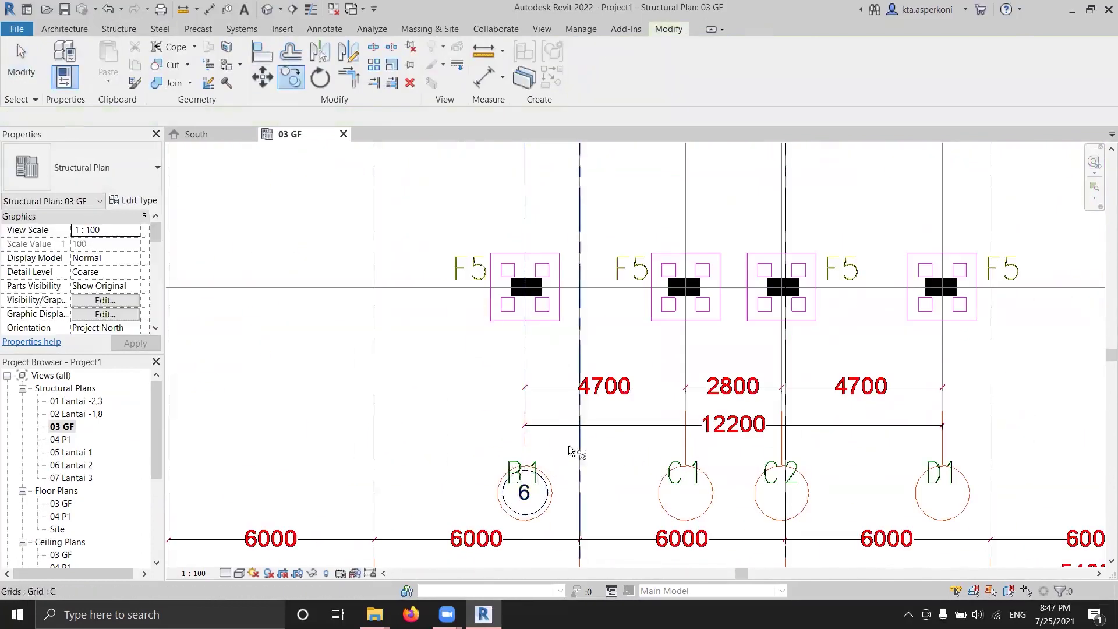
Copy the short grid on axis B1 onto the drawing's axes C1, C2 and D1
left_click(524, 349)
key("Return")
left_click(525, 470)
left_click(685, 470)
left_click(782, 470)
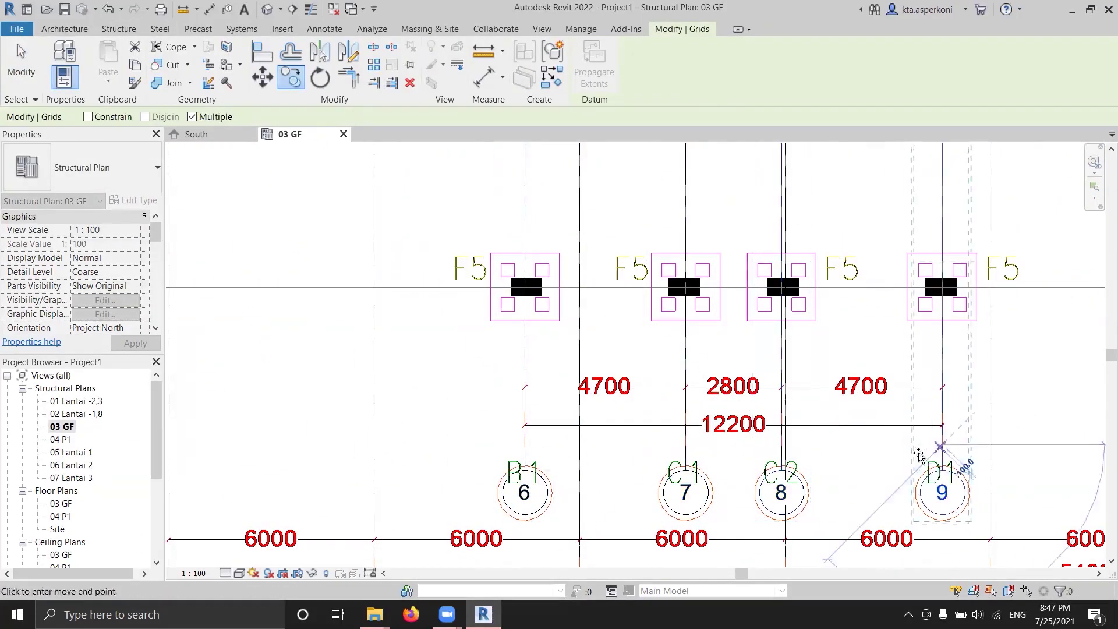
left_click(942, 469)
key("Escape")
Rename the four short vertical grids as B1, C1, C2 and D1 to match the drawing
left_click(524, 492)
type("B1")
left_click(685, 492)
left_click(685, 492)
type("C1")
left_click(782, 492)
left_click(782, 492)
type("C2")
left_click(942, 492)
left_click(942, 492)
key("Return")
key("Escape")
left_click(942, 492)
left_click(942, 492)
type("D1")
key("Return")
scroll(846, 268, "down", 5)
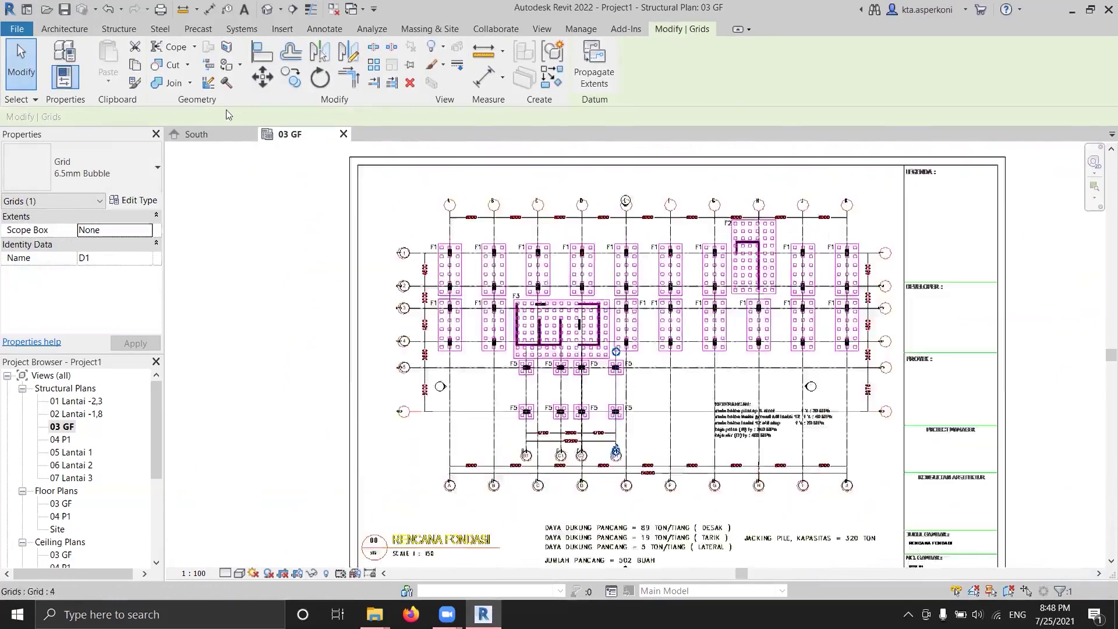
In the South elevation, extend the head ends of the level lines past the PORTAL AS-E section drawing
key("ctrl+Tab")
scroll(846, 269, "up", 3)
scroll(864, 280, "down", 2)
scroll(687, 372, "up", 4)
left_click(686, 371)
scroll(675, 375, "down", 2)
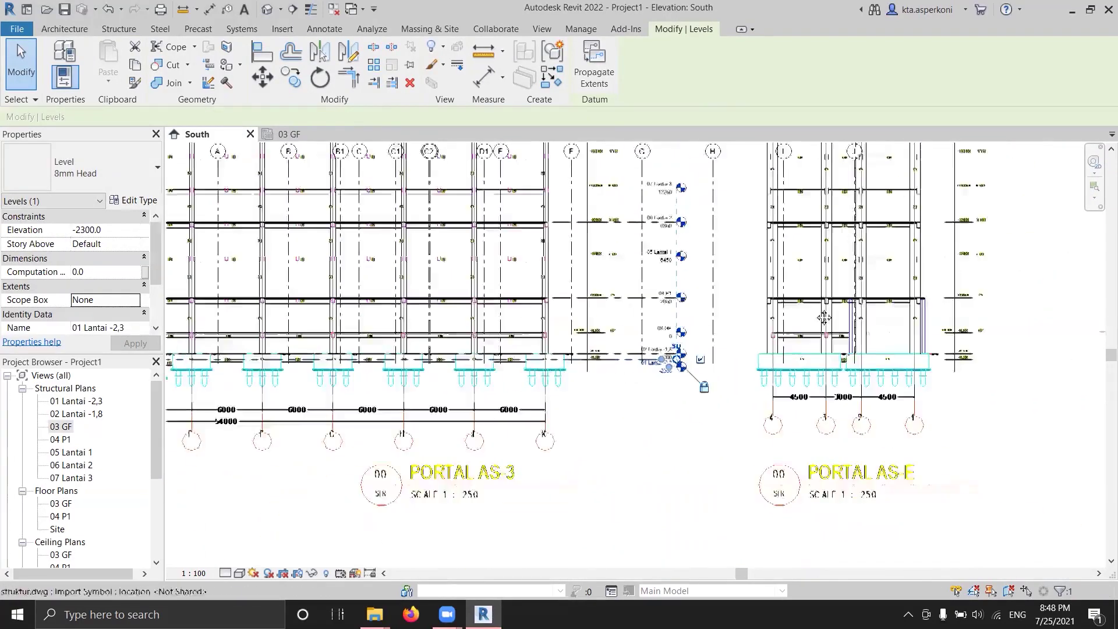
scroll(715, 570, "down", 2)
key("Escape")
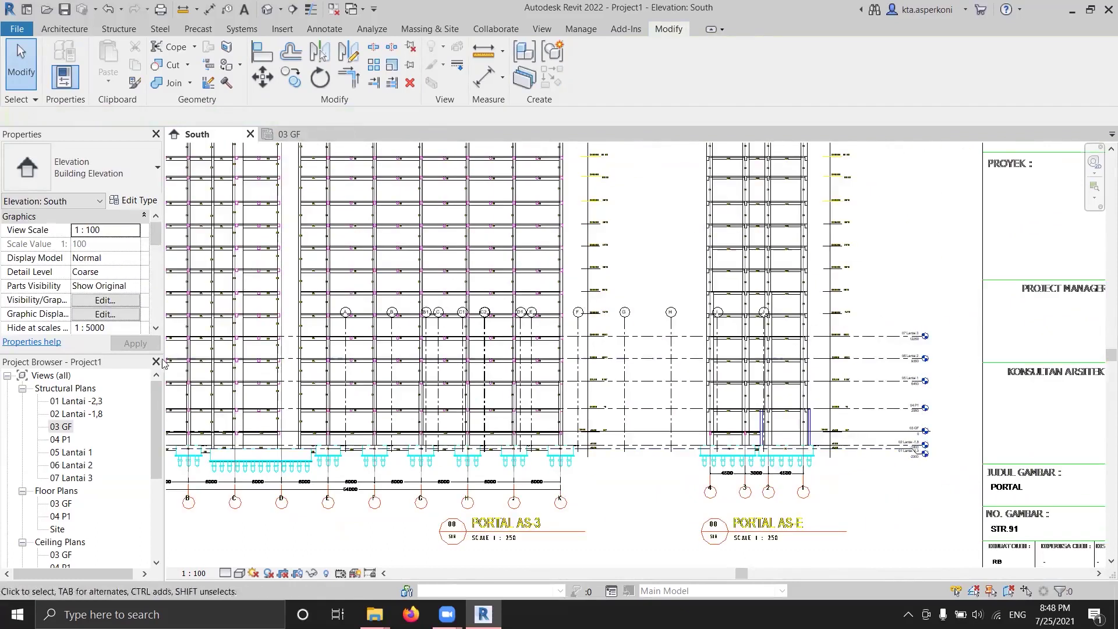
Open the 02 Lantai -1,8 structural plan view
double_click(82, 414)
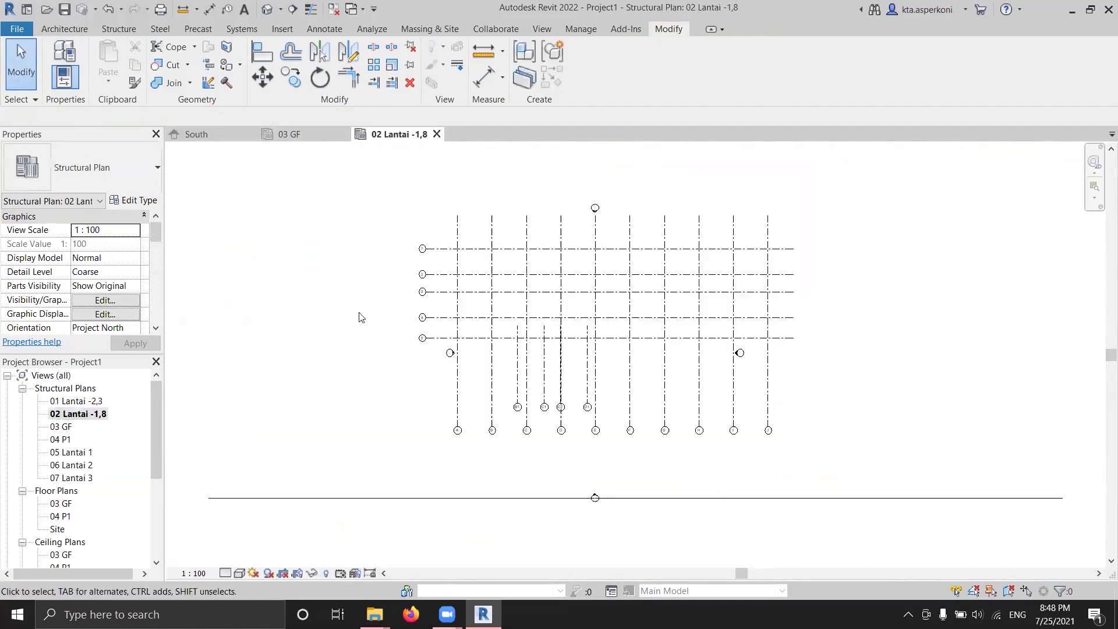
scroll(656, 301, "up", 4)
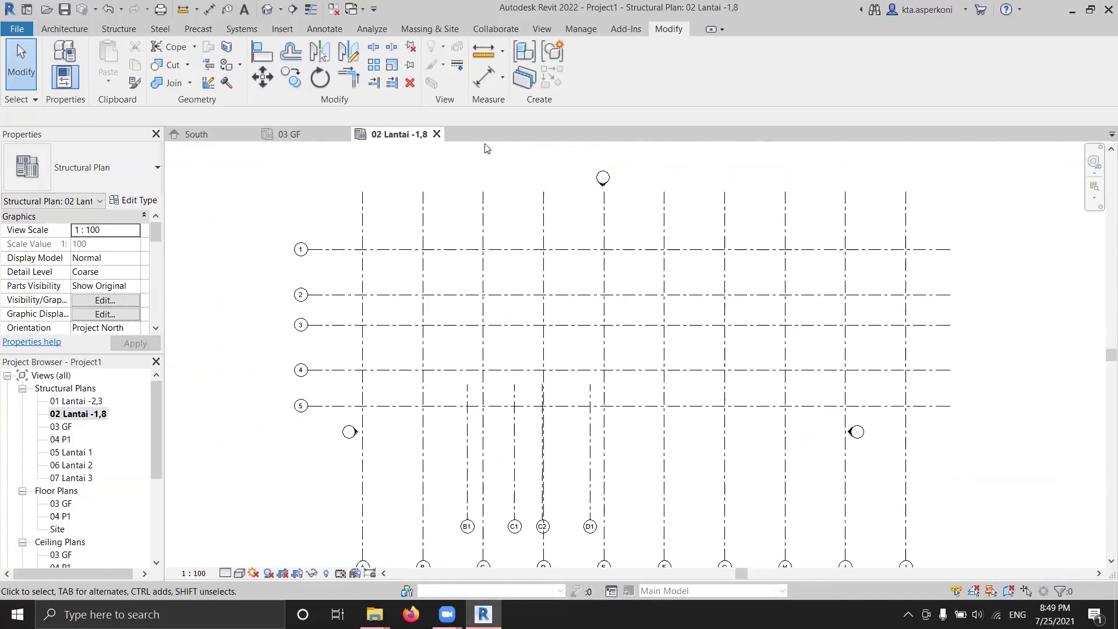
left_click(119, 29)
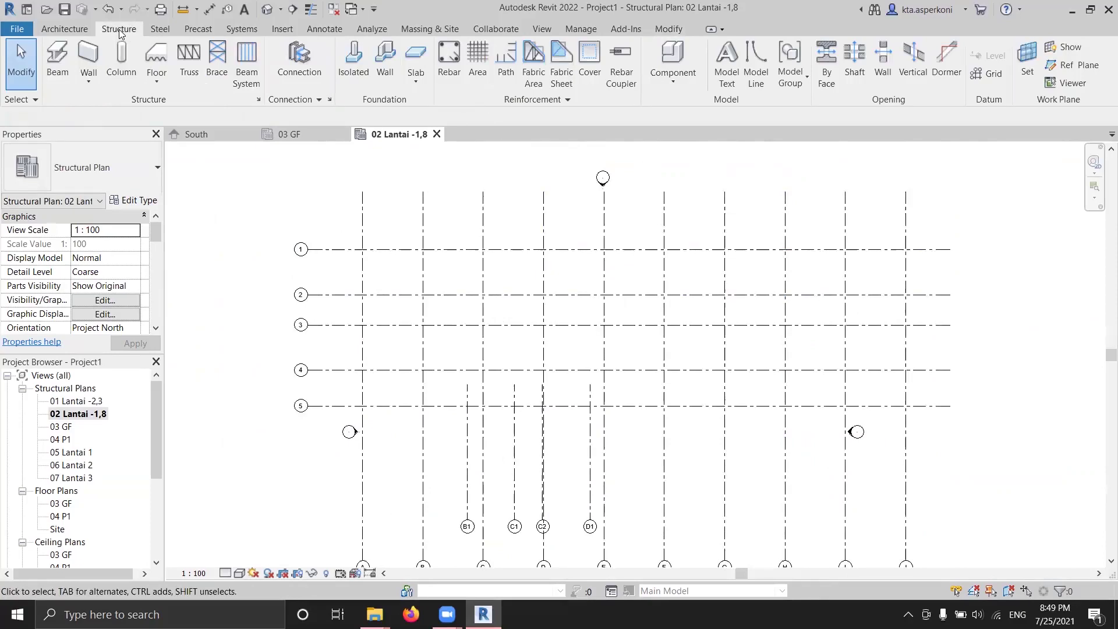
Start loading a family for an isolated foundation and examine the Structural Foundations folder of the English US library
left_click(353, 53)
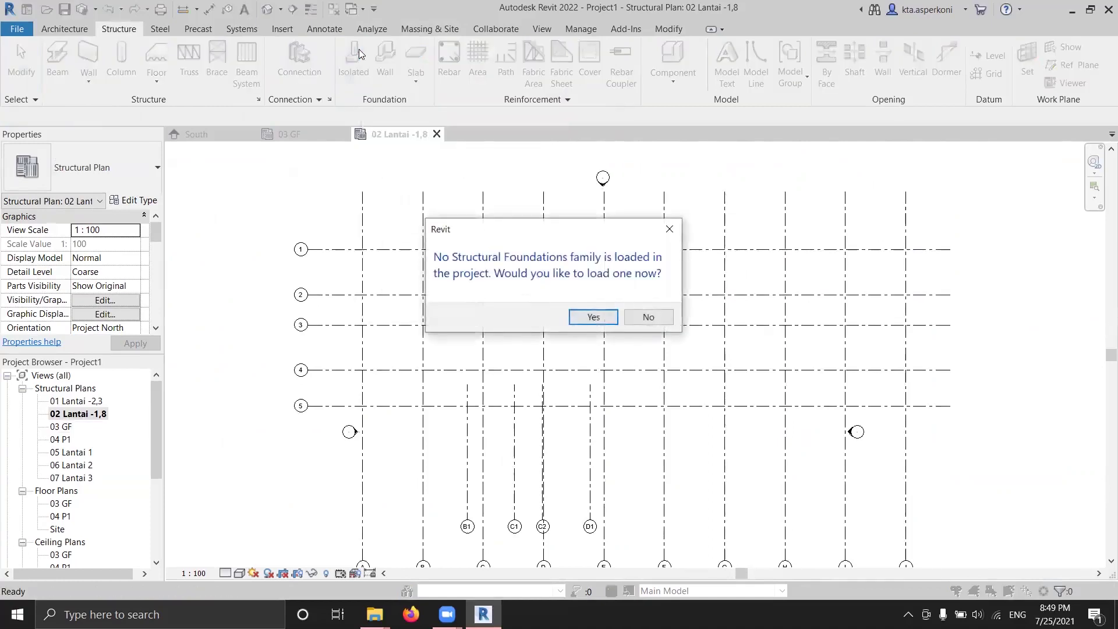
left_click(594, 320)
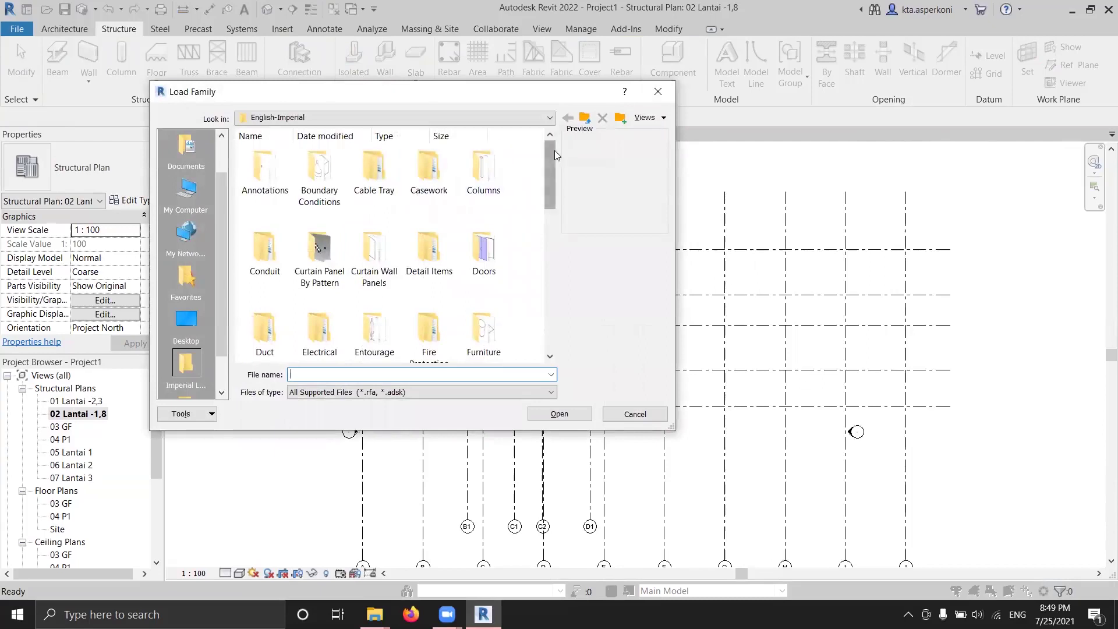
left_click(549, 117)
left_click(339, 205)
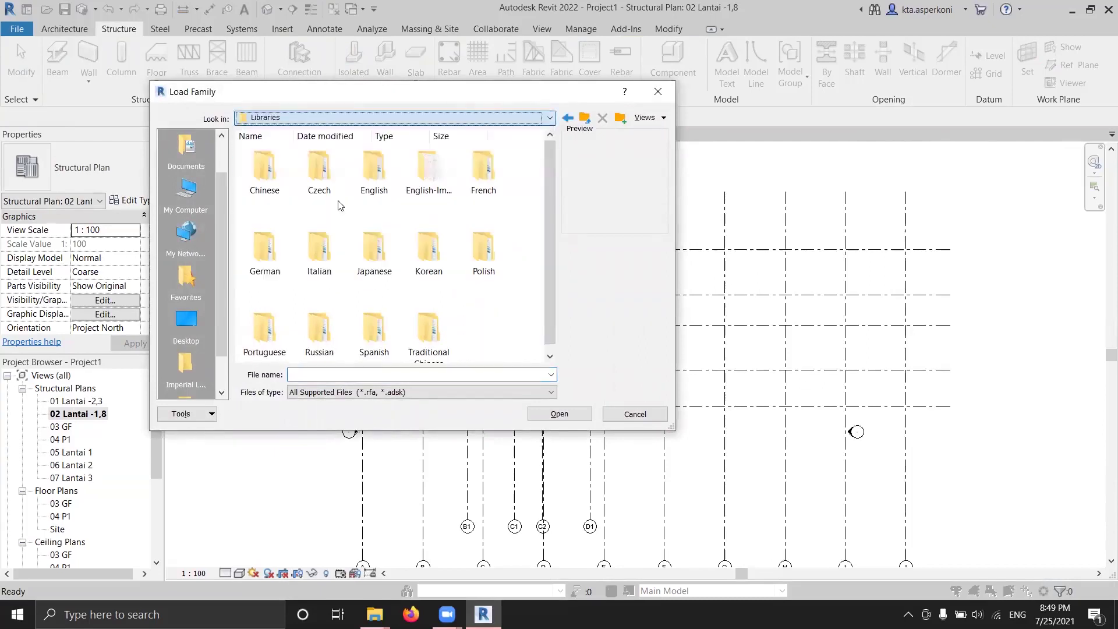
left_click(549, 117)
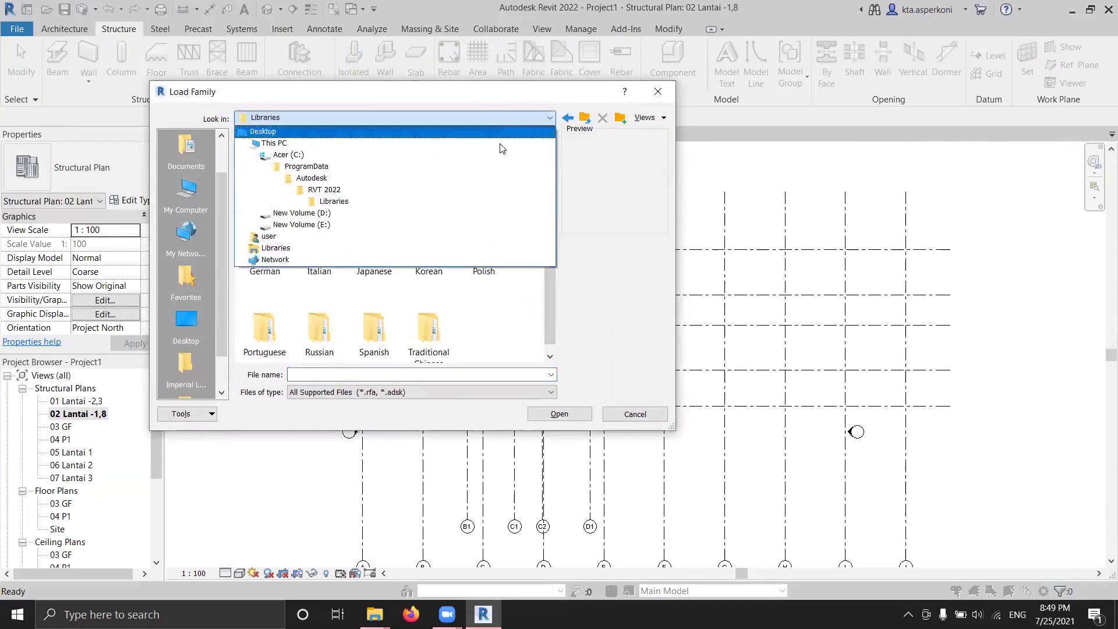
left_click(331, 204)
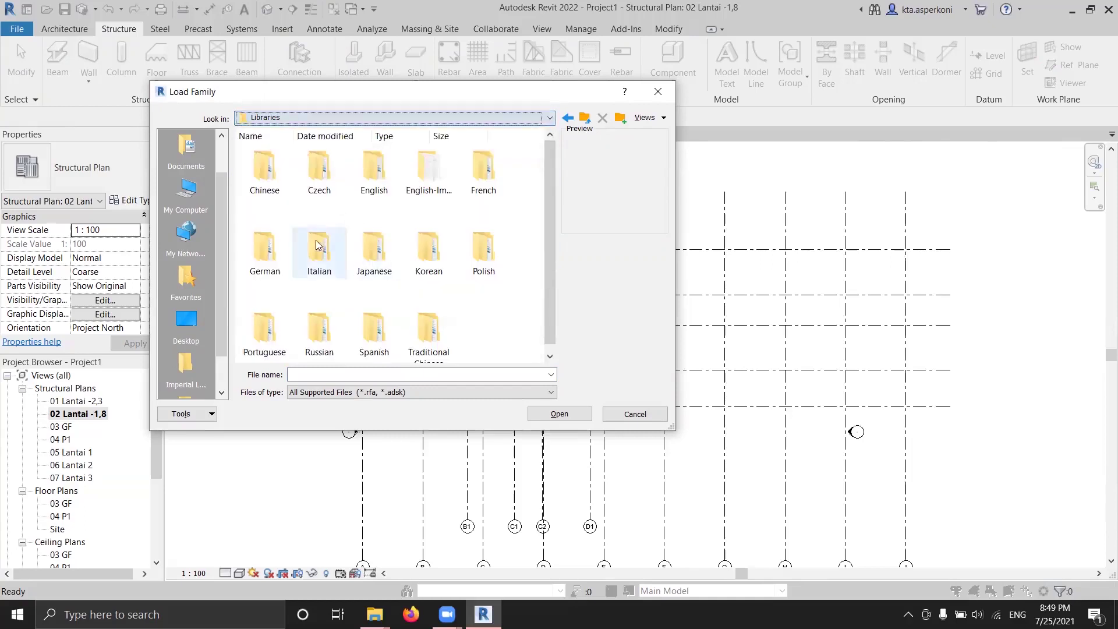
double_click(368, 175)
double_click(366, 173)
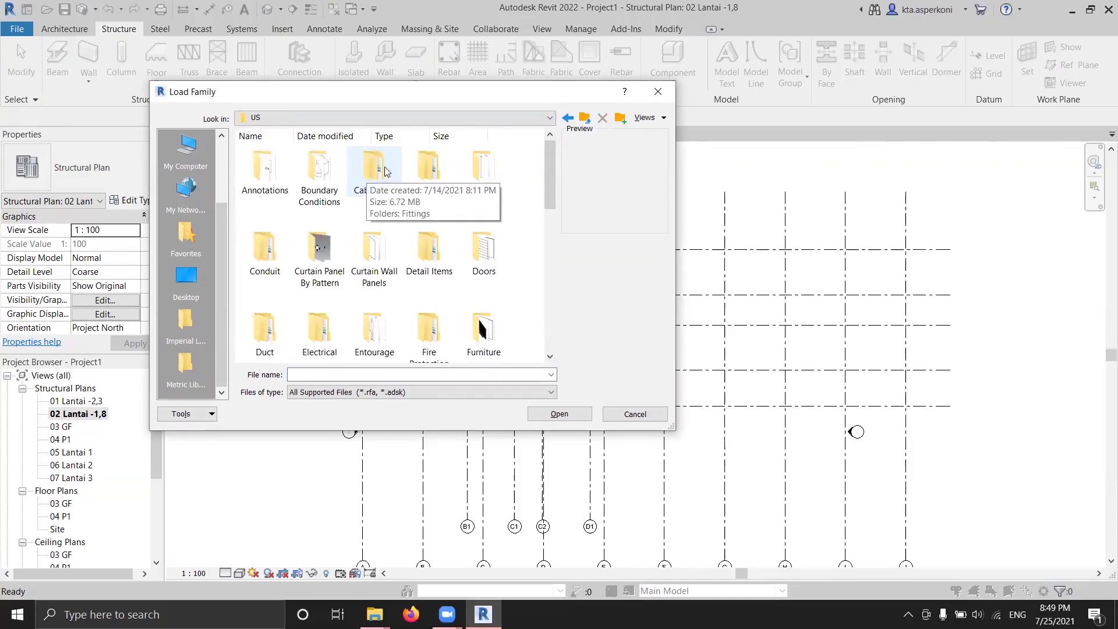
scroll(522, 233, "down", 5)
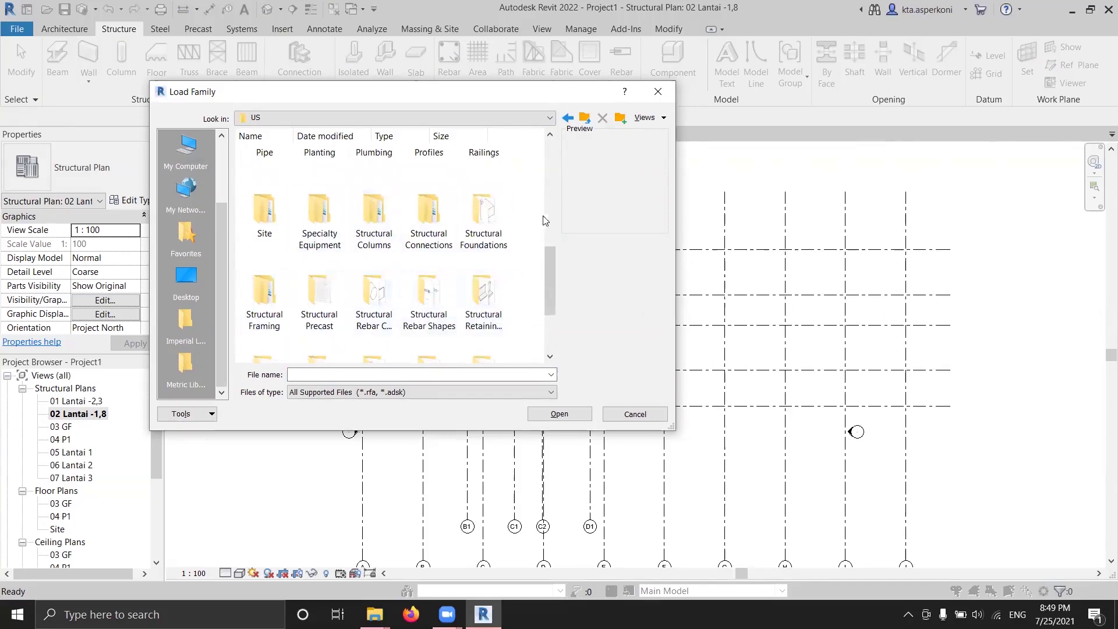
double_click(490, 206)
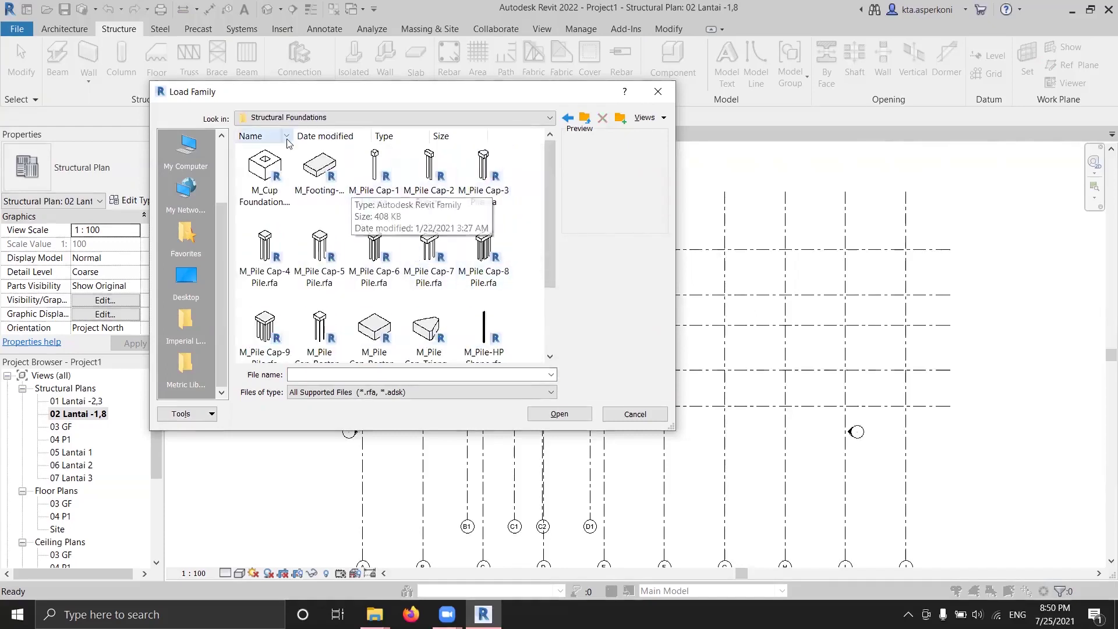
scroll(361, 245, "down", 3)
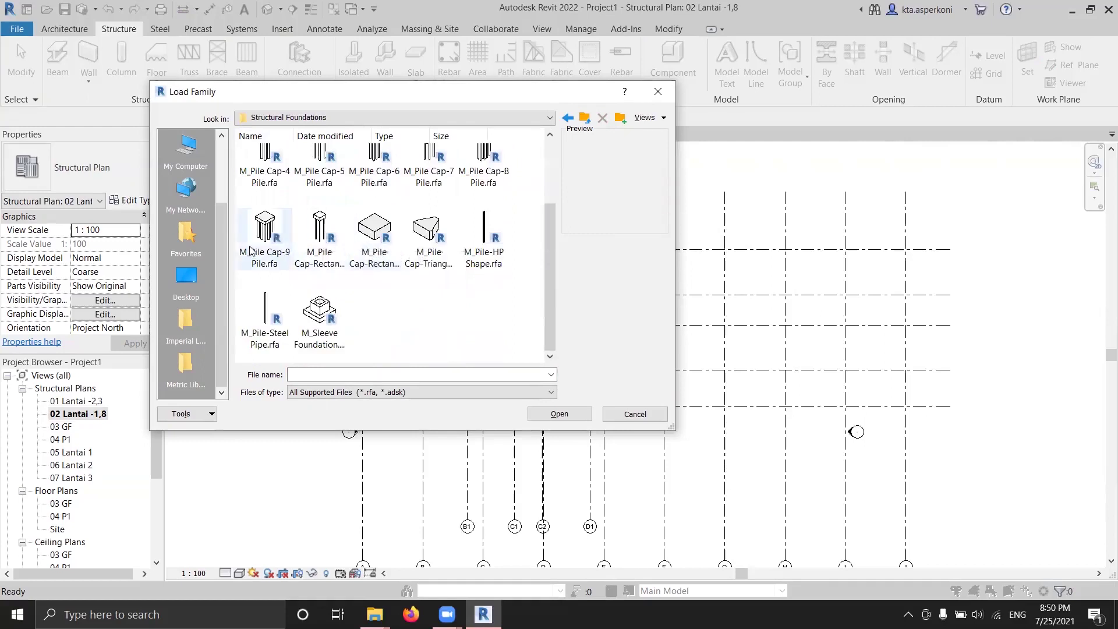
scroll(307, 220, "up", 3)
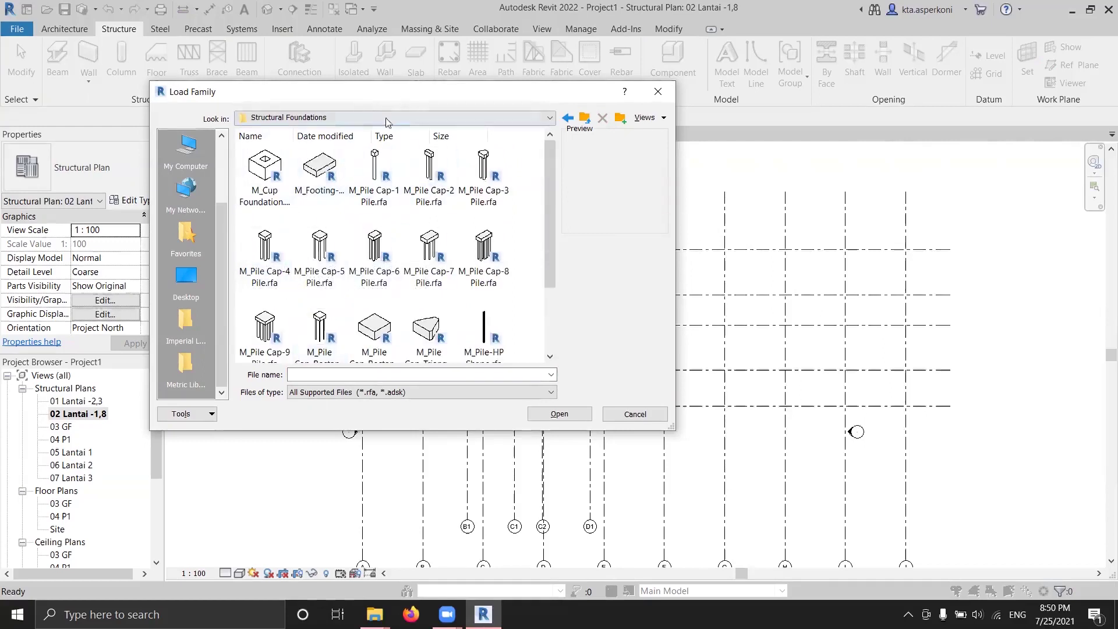
mouse_move(408, 100)
left_mouse_down()
mouse_move(760, 44)
mouse_move(620, 101)
left_mouse_up()
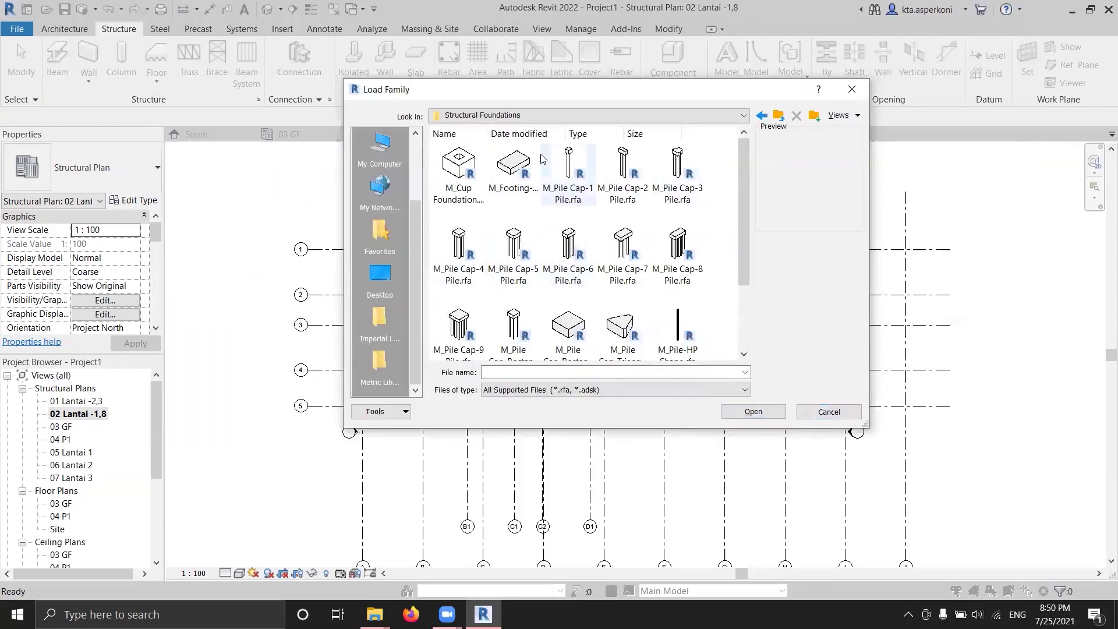
Browse from the standard library to the project 2 folder that holds the custom foundation families
left_click(717, 117)
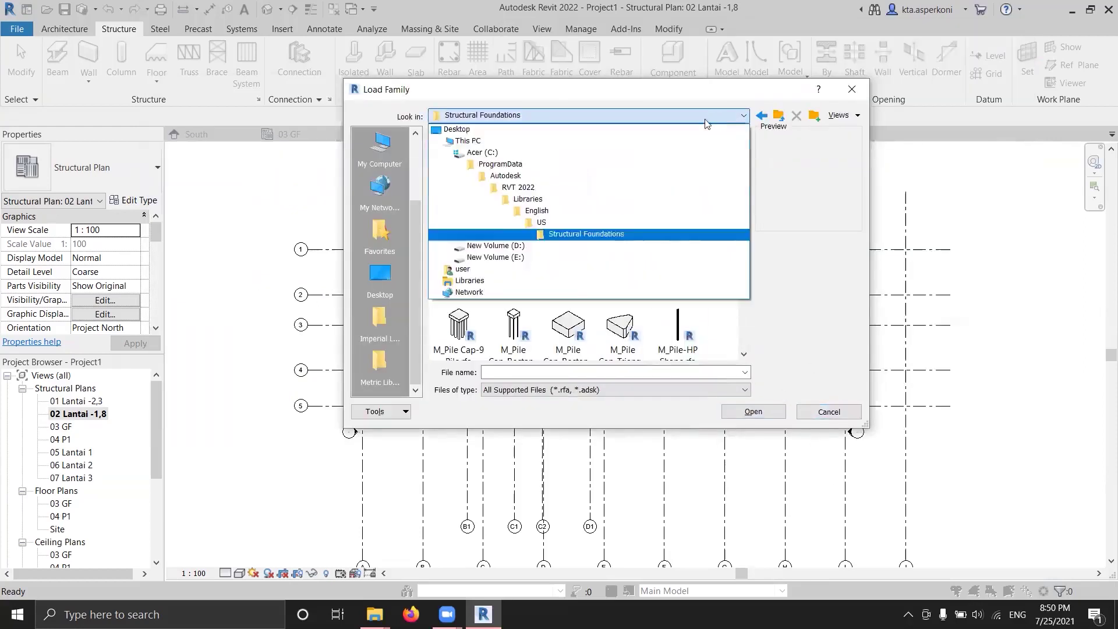
left_click(492, 152)
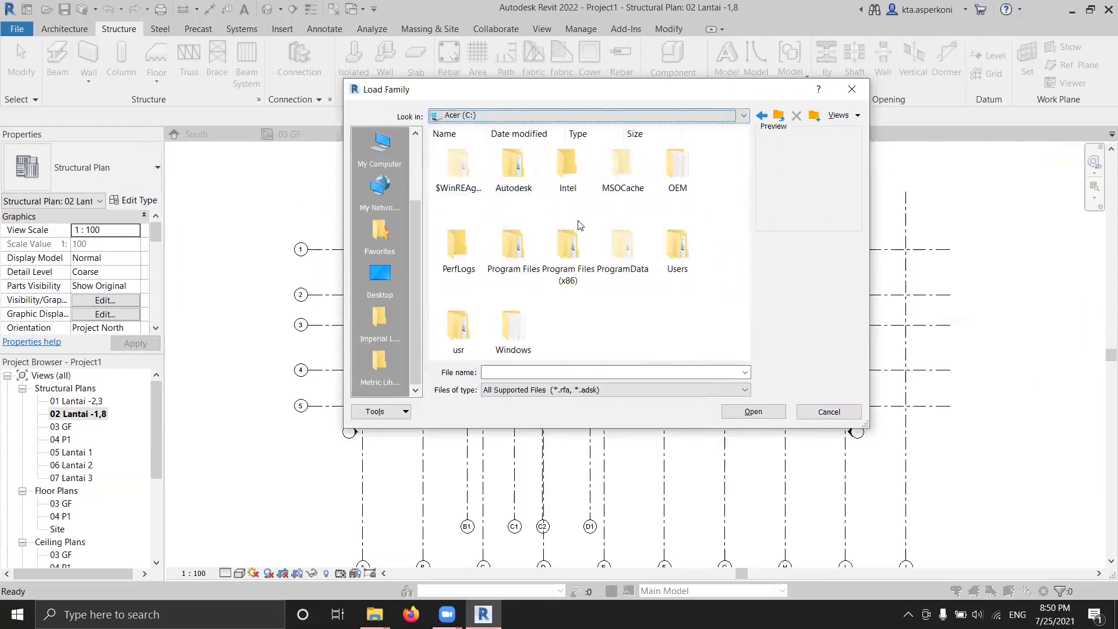
left_click(381, 157)
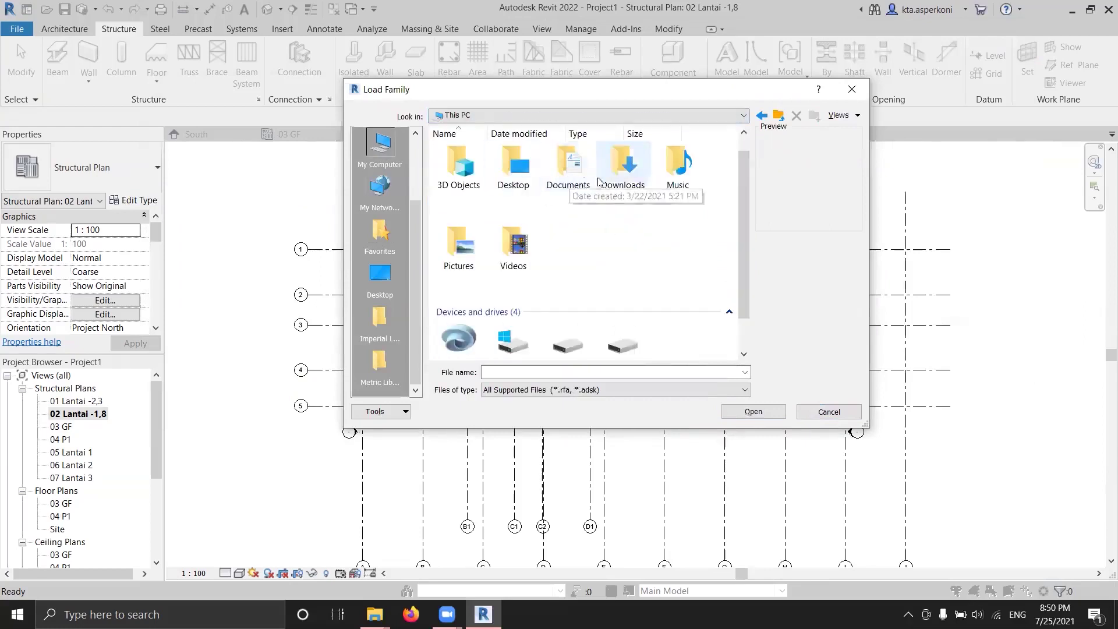
double_click(568, 172)
scroll(588, 279, "down", 3)
scroll(585, 291, "up", 3)
double_click(458, 332)
double_click(536, 160)
Load the foundation families F1.rfa, F2.rfa, F4.rfa and F5.rfa together, check the available types and leave the placement
left_click_drag(739, 269, 512, 210)
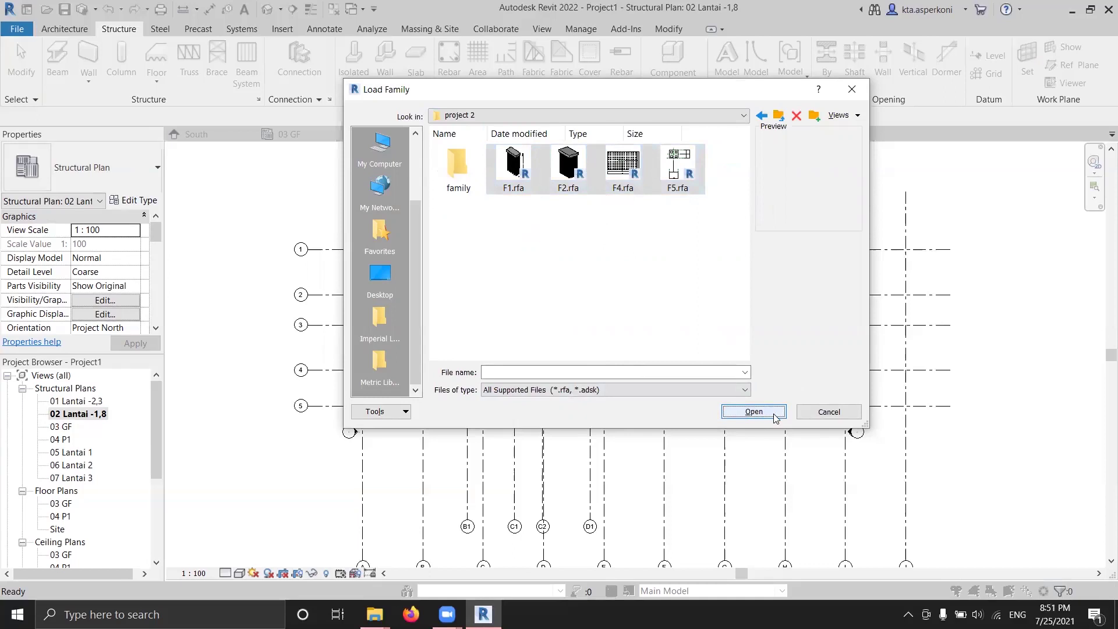
left_click(707, 240)
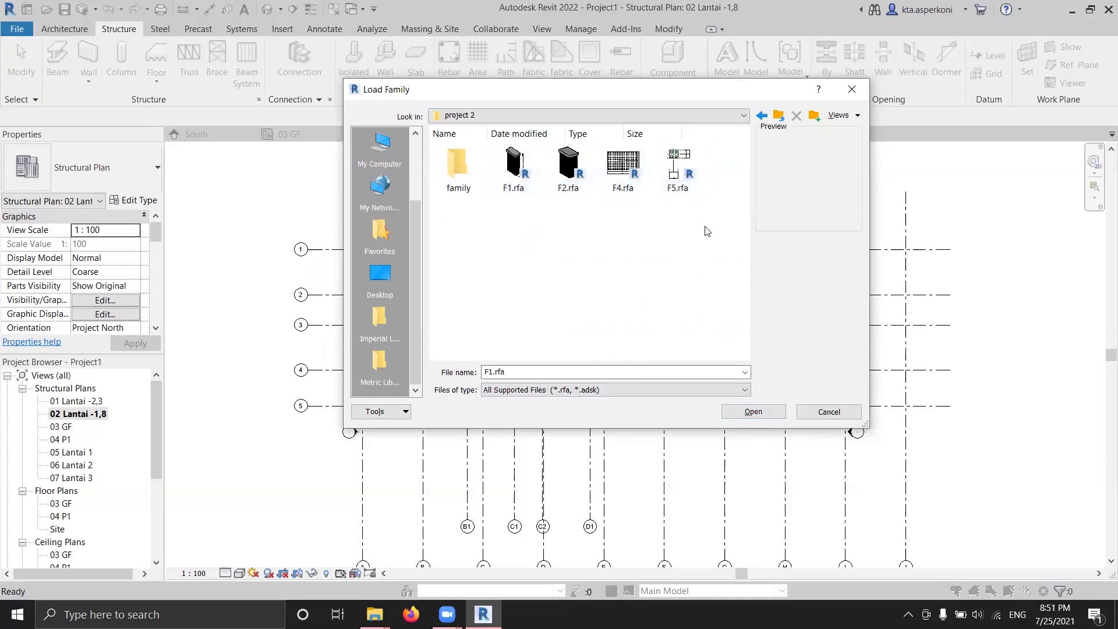
left_click_drag(654, 228, 489, 146)
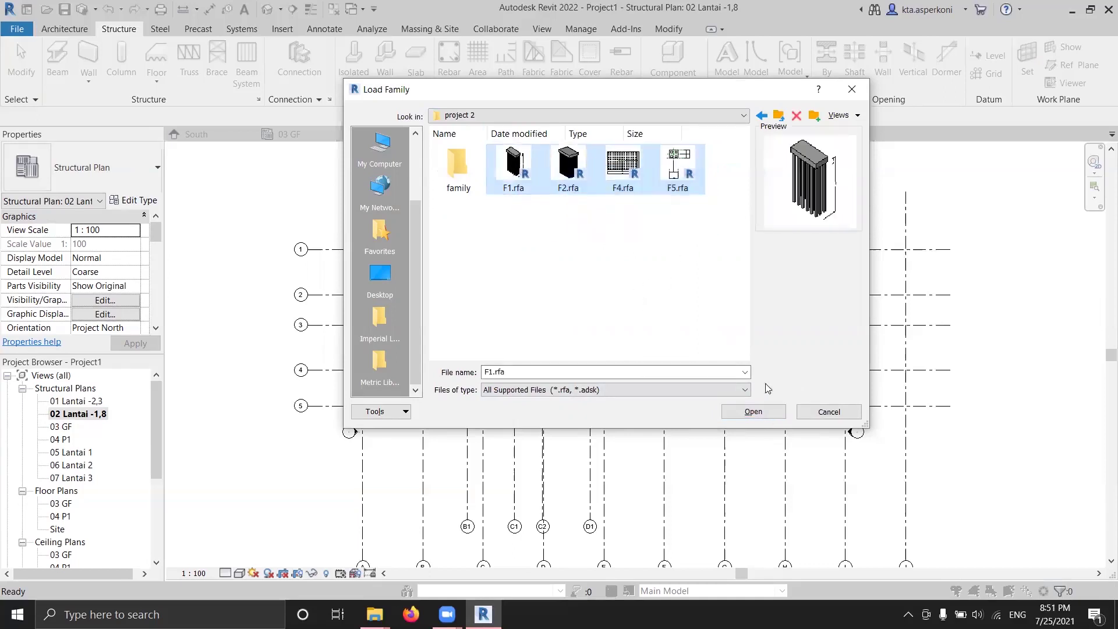
left_click(753, 411)
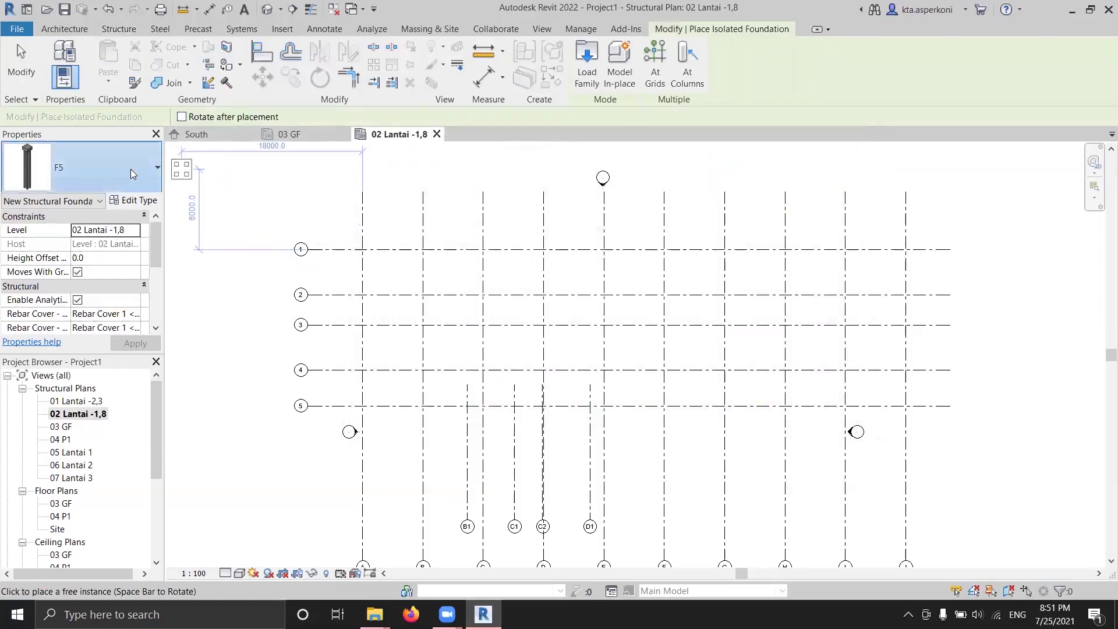
left_click(131, 168)
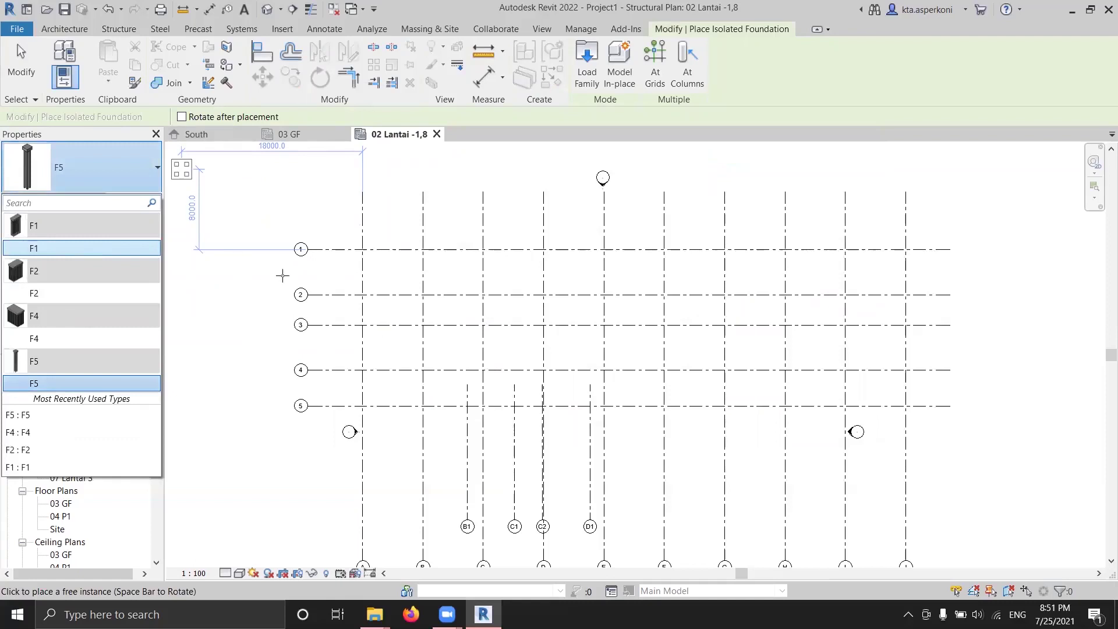
key("Escape")
key("Escape")
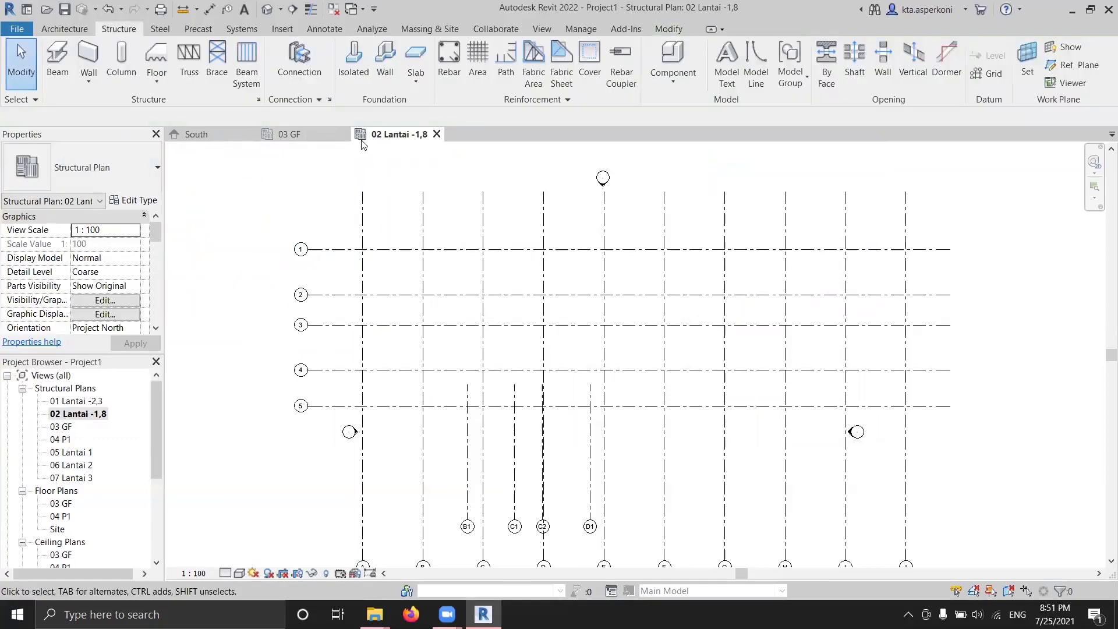
Link the CAD drawing level -1,8.dwg into the 02 Lantai -1,8 structural plan
left_click(165, 29)
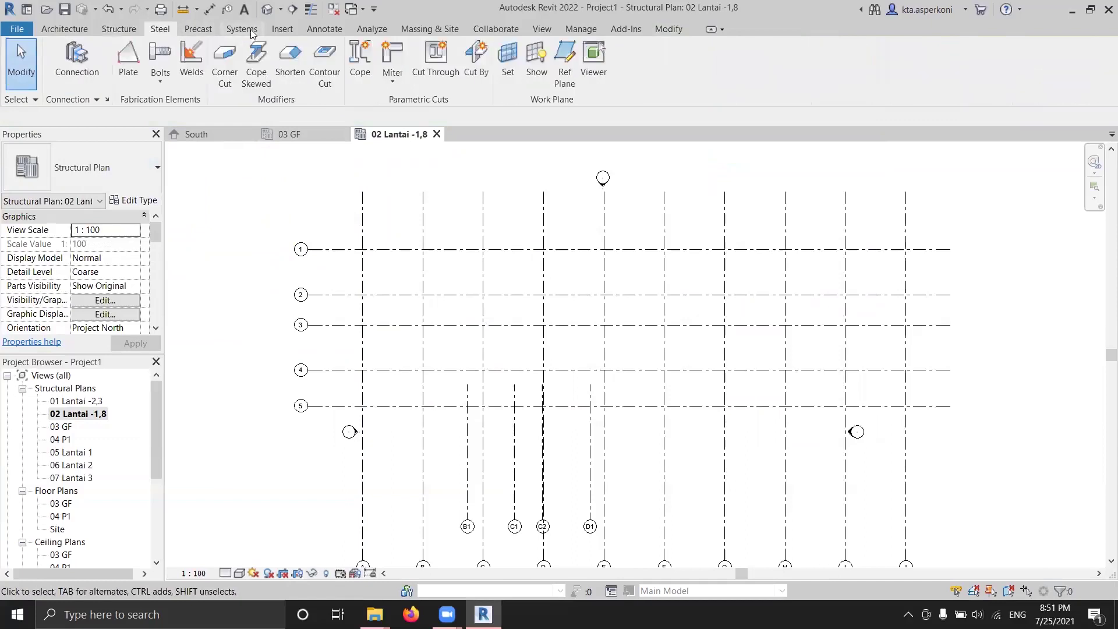
left_click(282, 28)
left_click(114, 63)
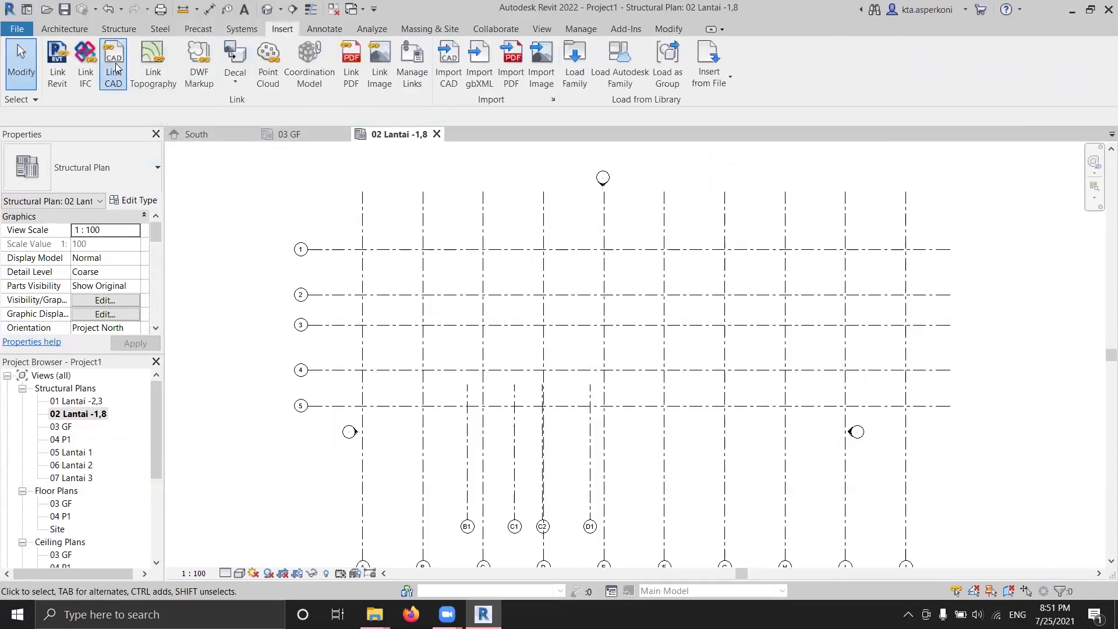
double_click(433, 199)
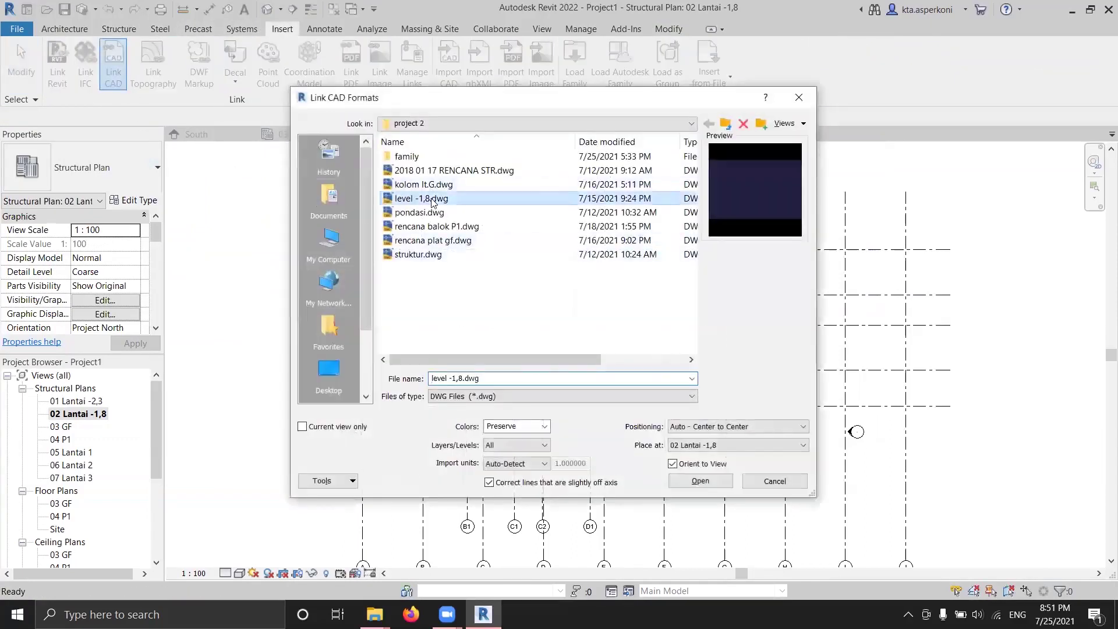
left_click(592, 342)
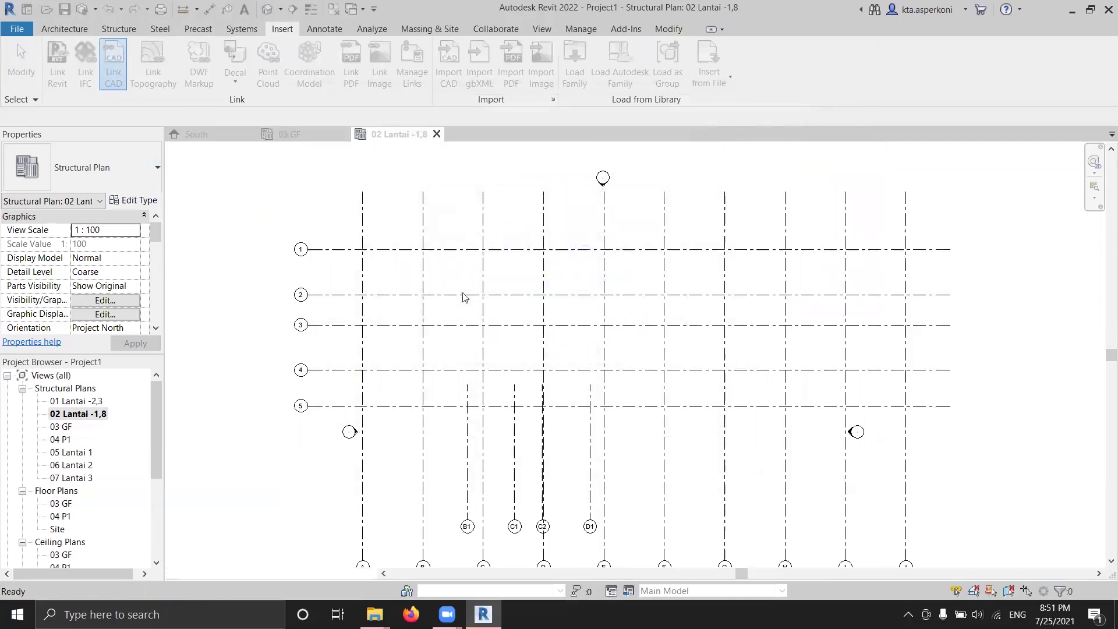
scroll(388, 221, "down", 2)
scroll(389, 221, "up", 2)
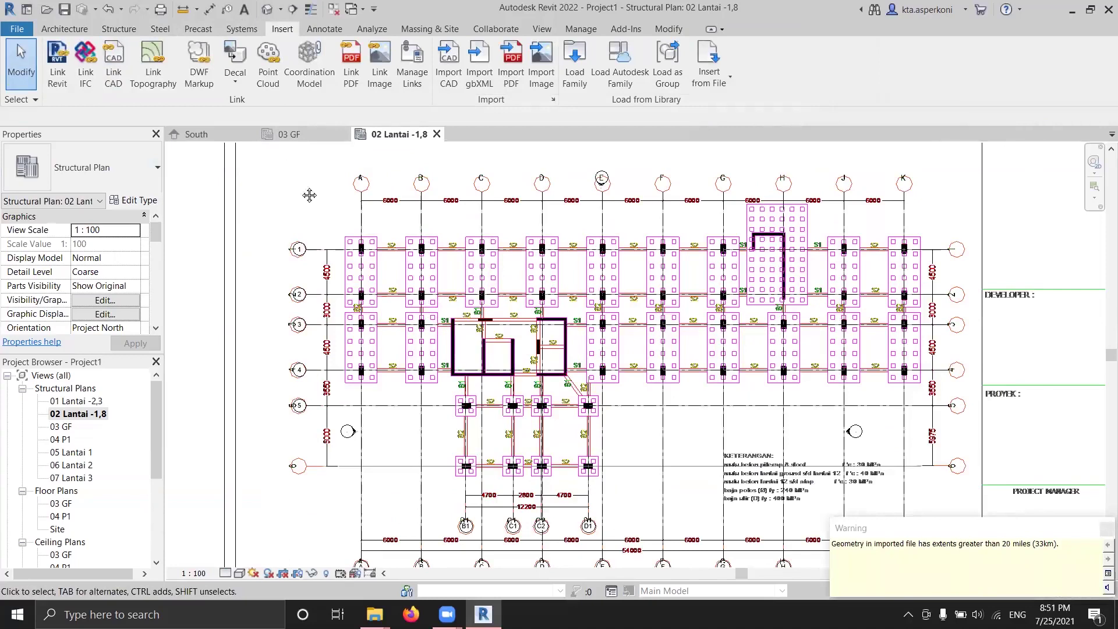
scroll(343, 219, "up", 4)
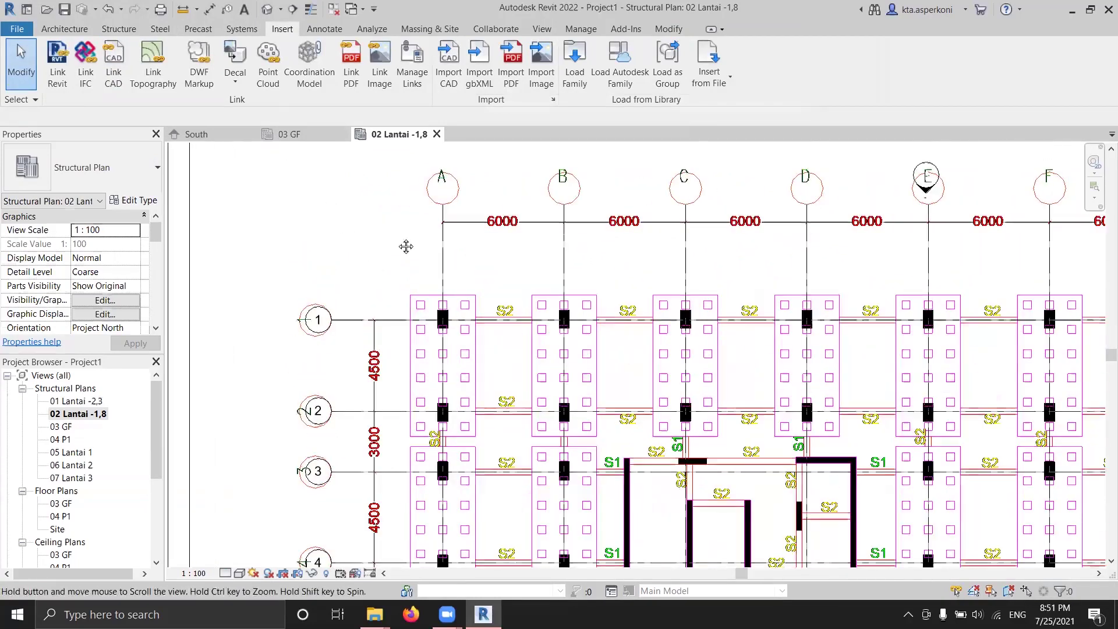
scroll(406, 255, "up", 4)
scroll(401, 250, "down", 6)
key("Escape")
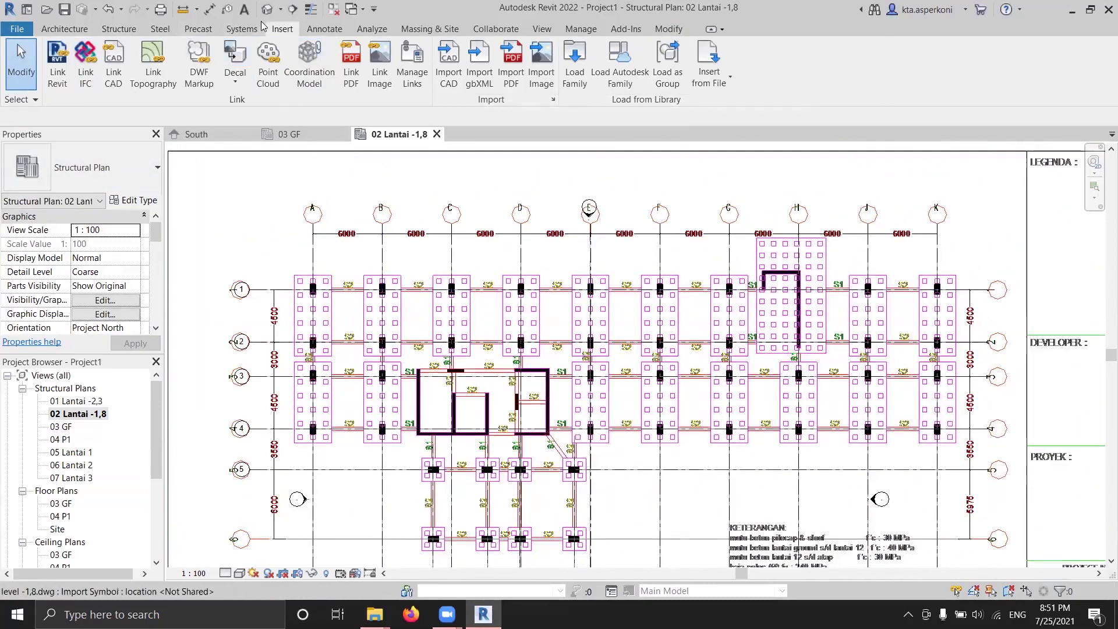
Place an F1 isolated foundation on grid A between grids 1 and 2, about 1850 mm below grid 1
left_click(127, 30)
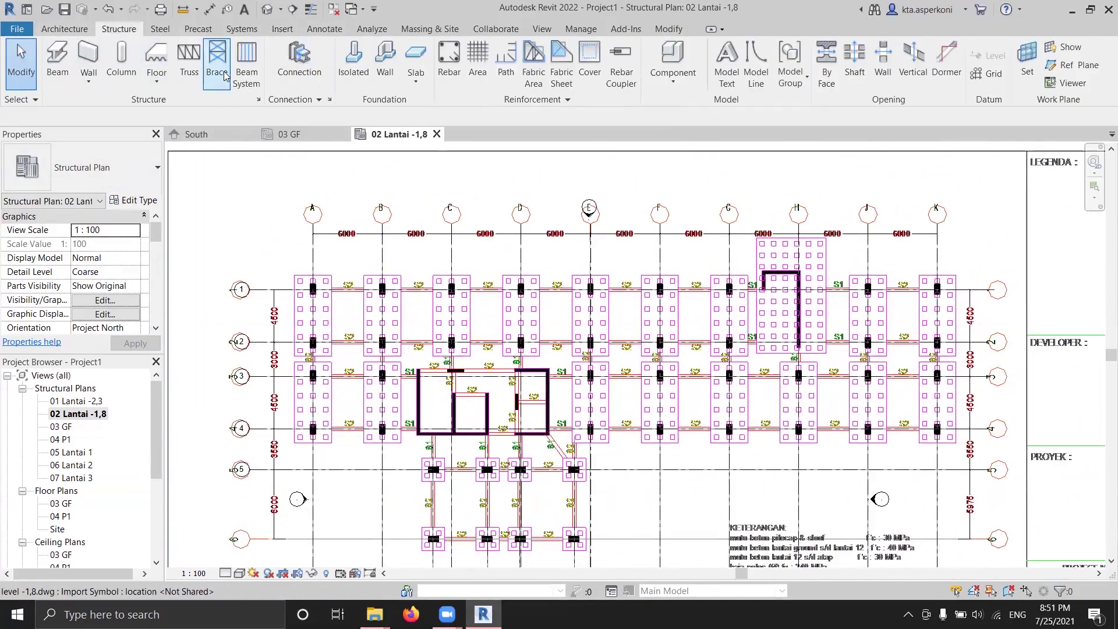
left_click(355, 61)
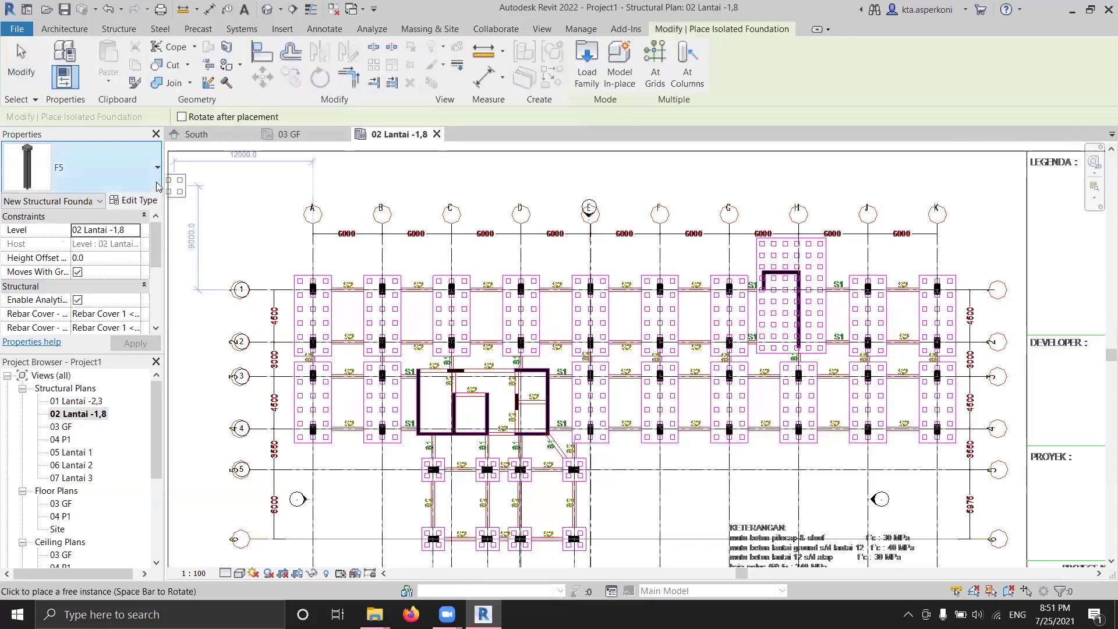
left_click(107, 179)
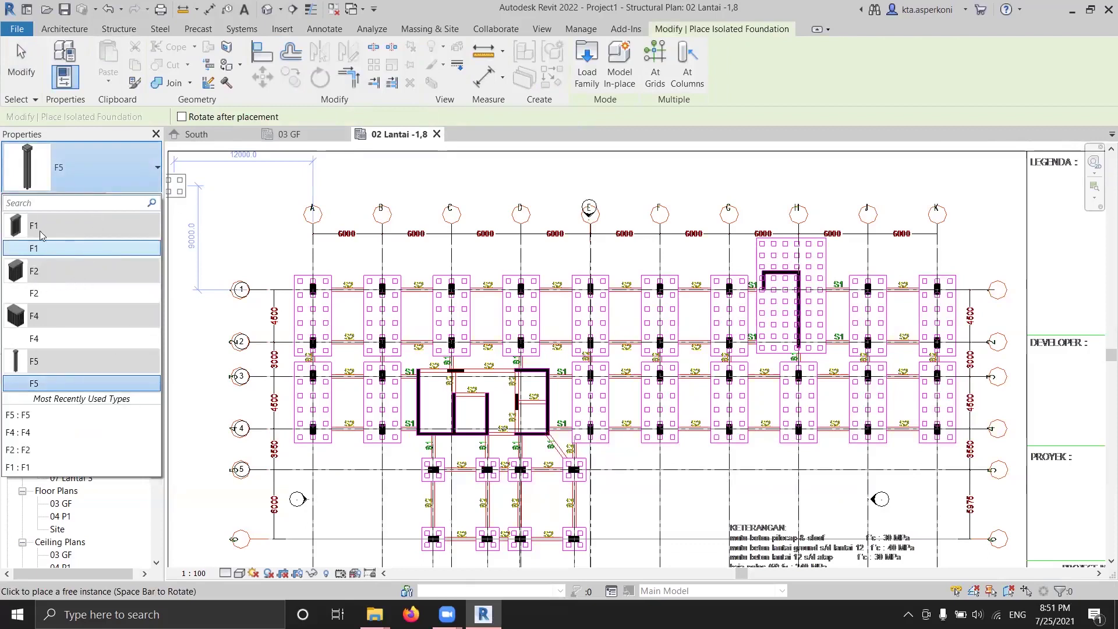
left_click(302, 137)
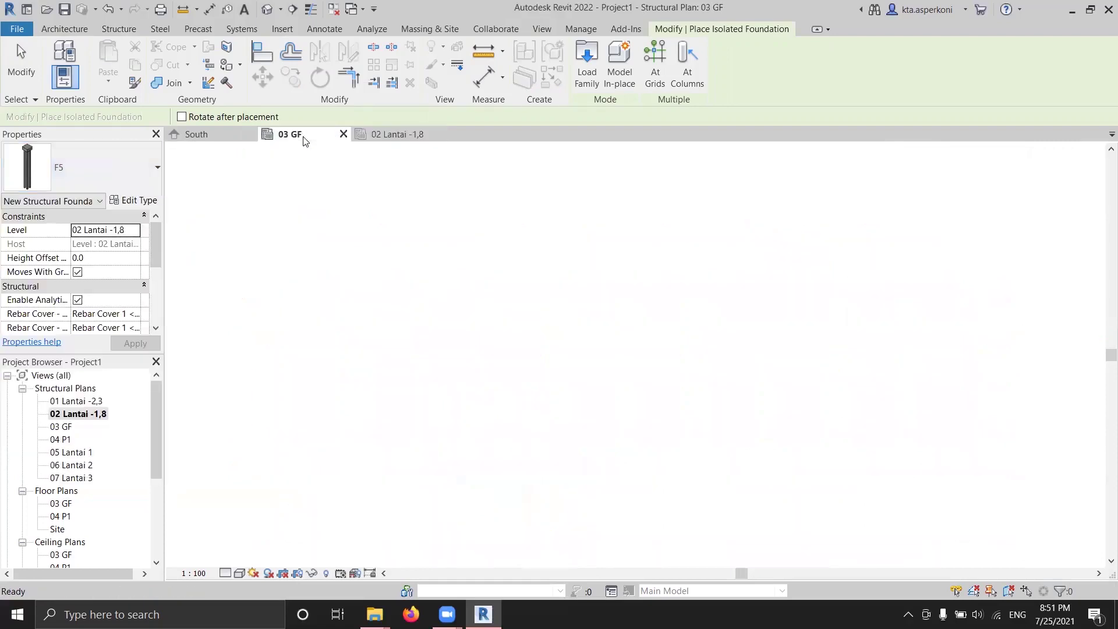
left_click(406, 136)
left_click(124, 167)
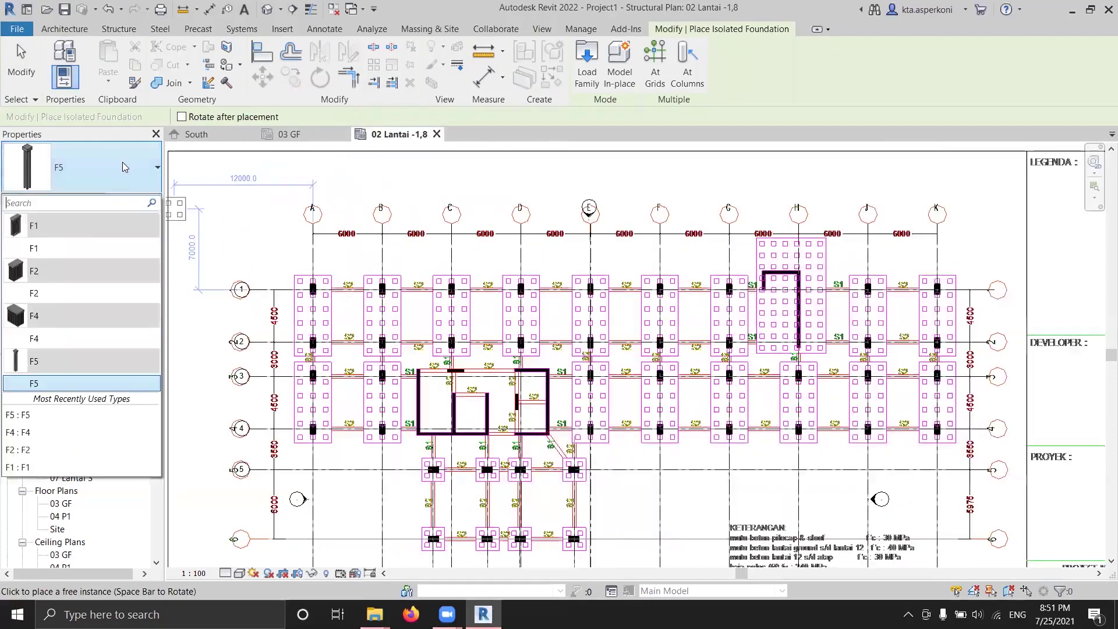
left_click(108, 256)
scroll(304, 313, "up", 5)
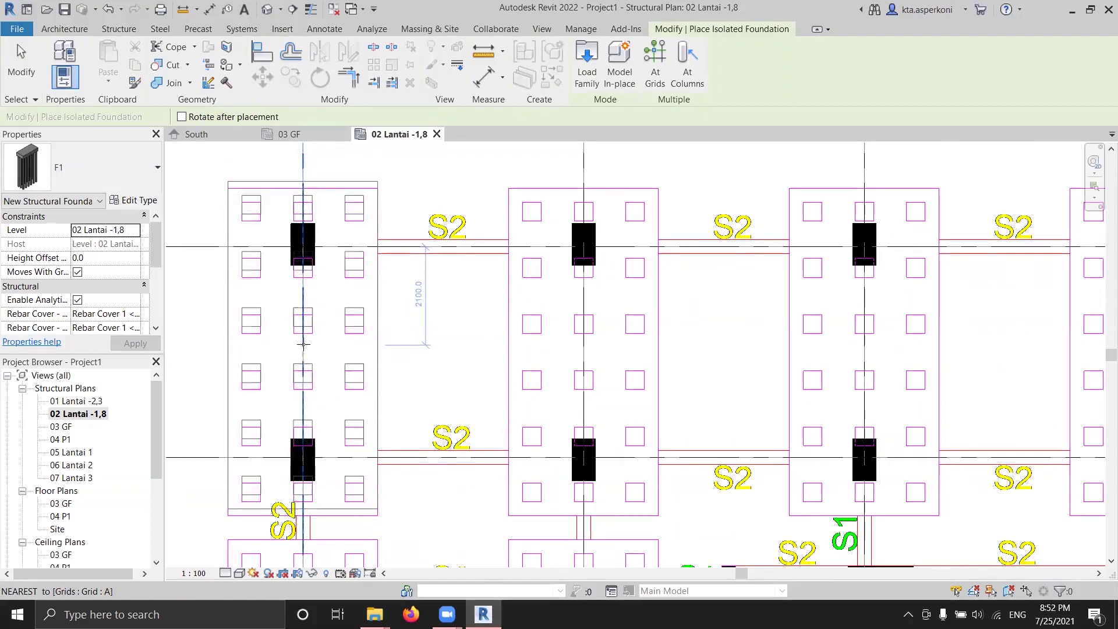
left_click(302, 339)
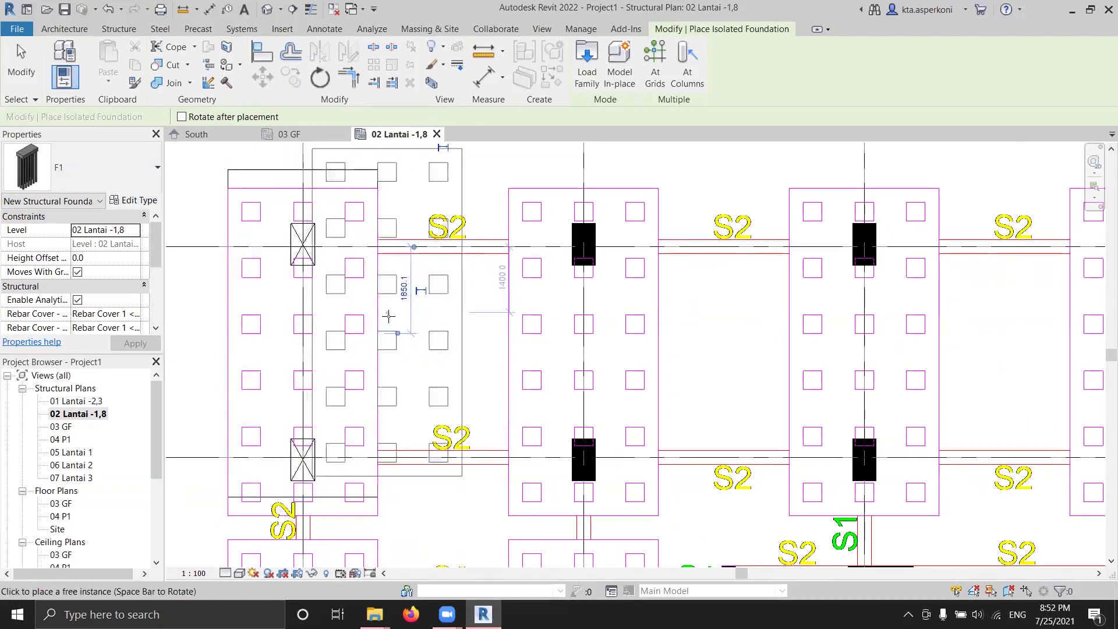
key("Escape")
key("Escape")
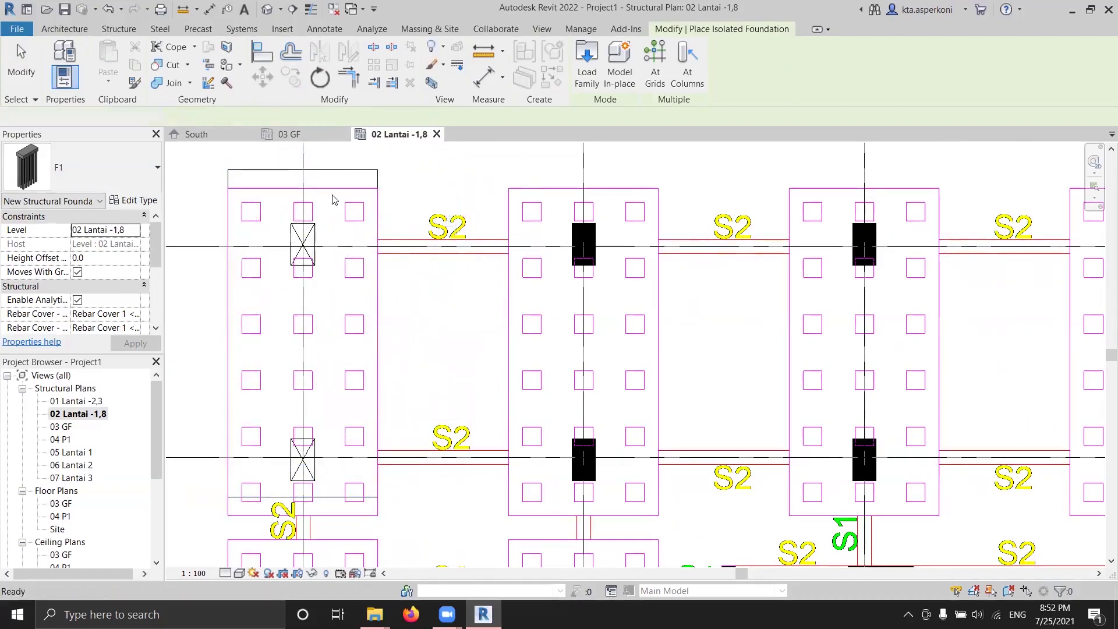
Move the F1 foundation on grid A 400 mm down so its top edge meets the pile cap outline in the CAD drawing
left_click(267, 178)
left_click(263, 77)
left_click(231, 172)
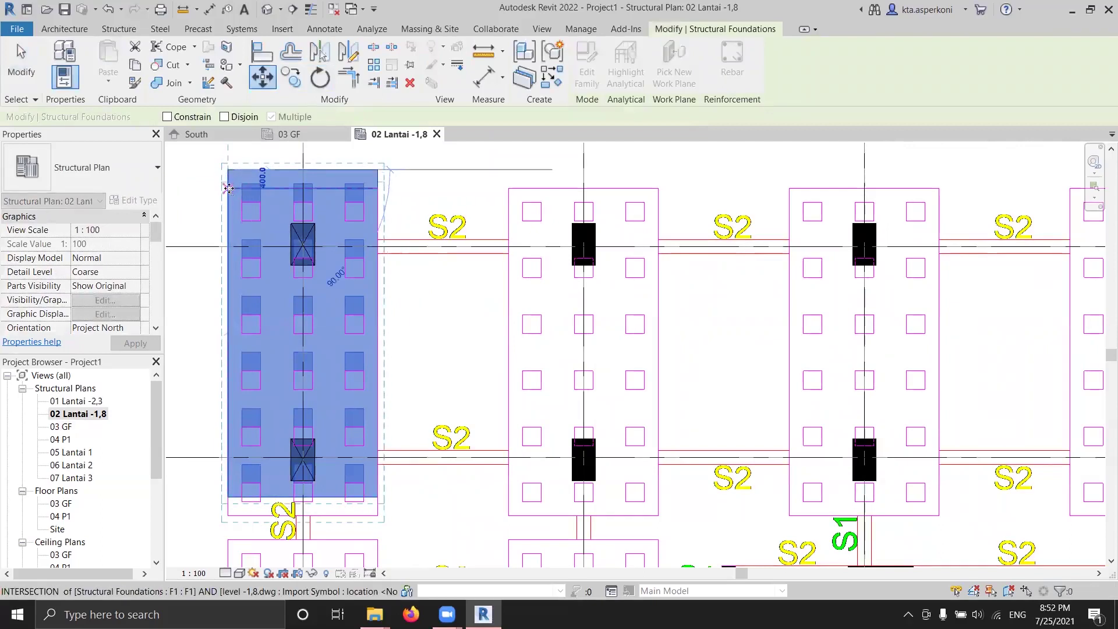
left_click(229, 188)
Copy the F1 foundation 6000 mm to the right onto the neighbouring pile cap outline between grids 1 and 2
scroll(423, 244, "down", 5)
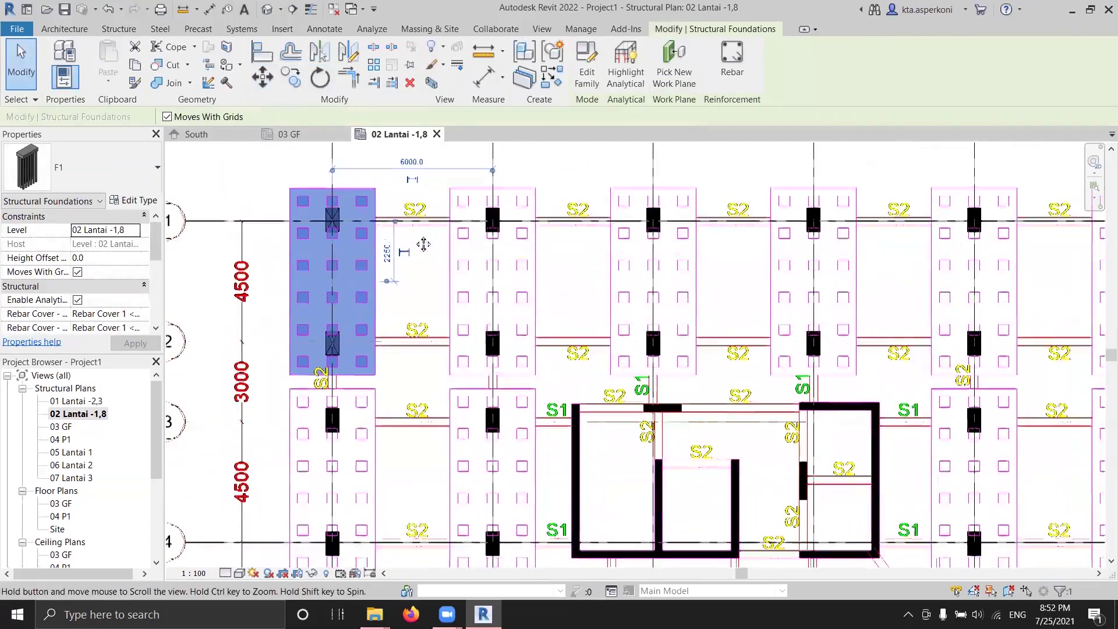
middle_click_drag(424, 244, 432, 251)
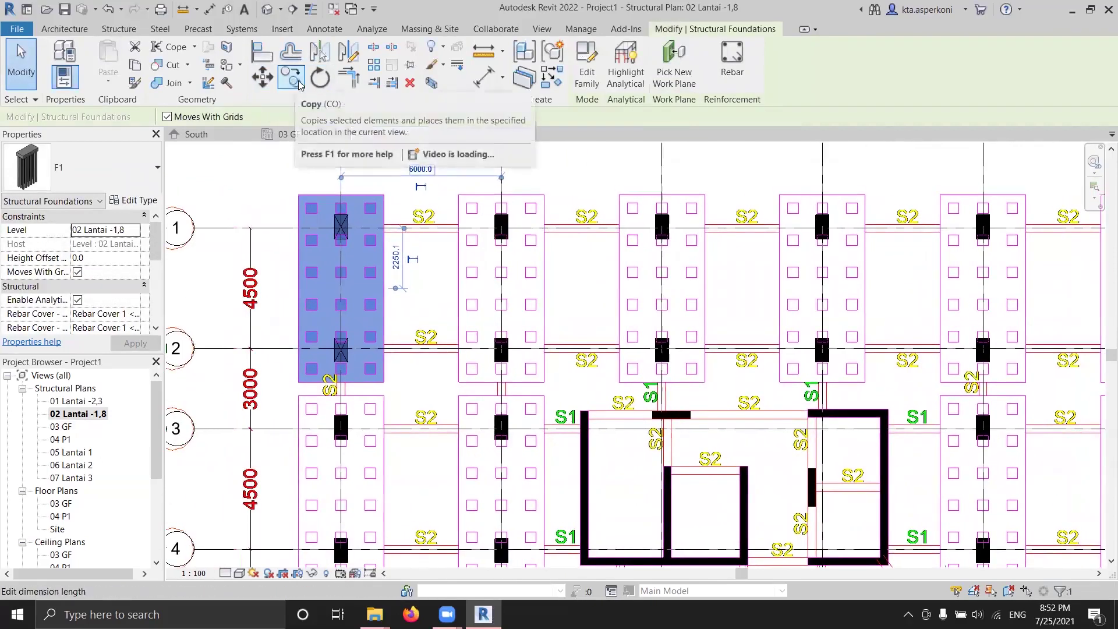
left_click(293, 81)
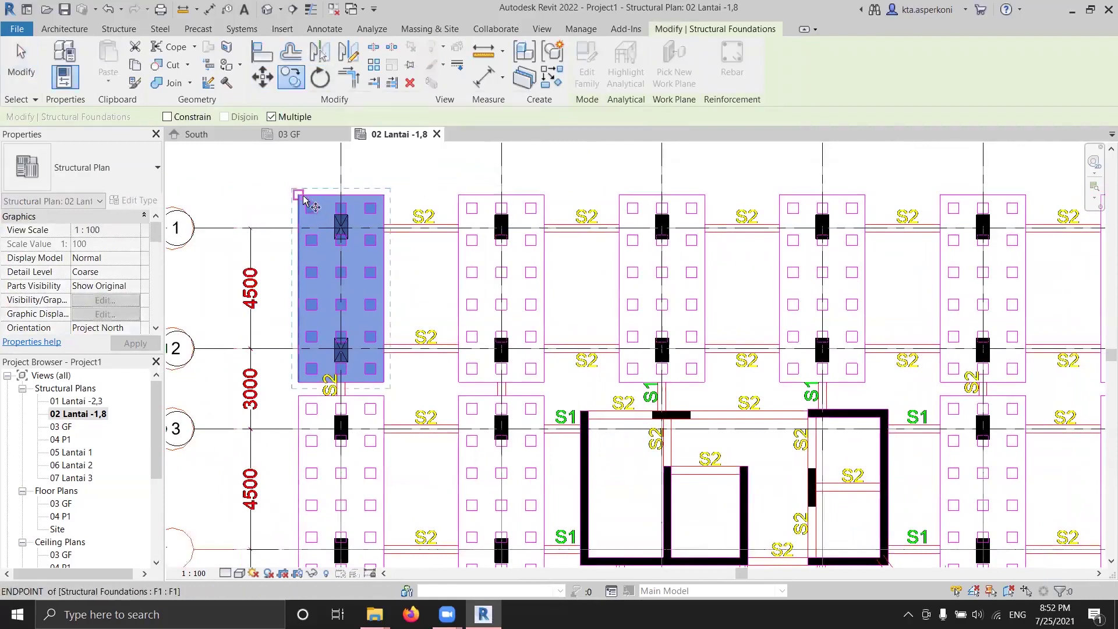
left_click(298, 195)
left_click(458, 196)
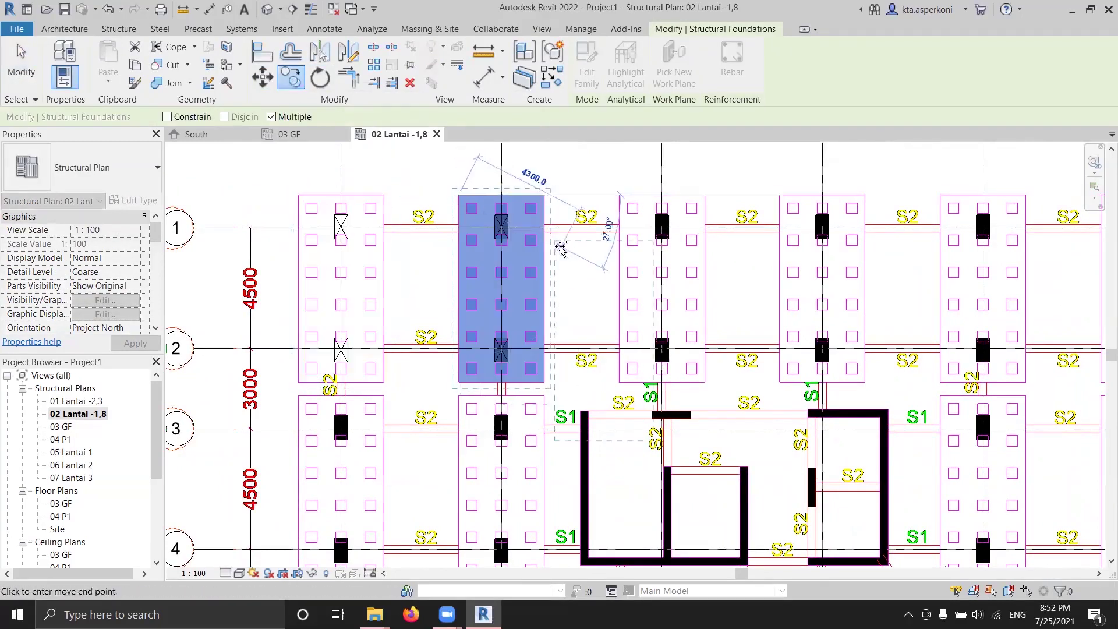
key("Escape")
left_click(573, 288)
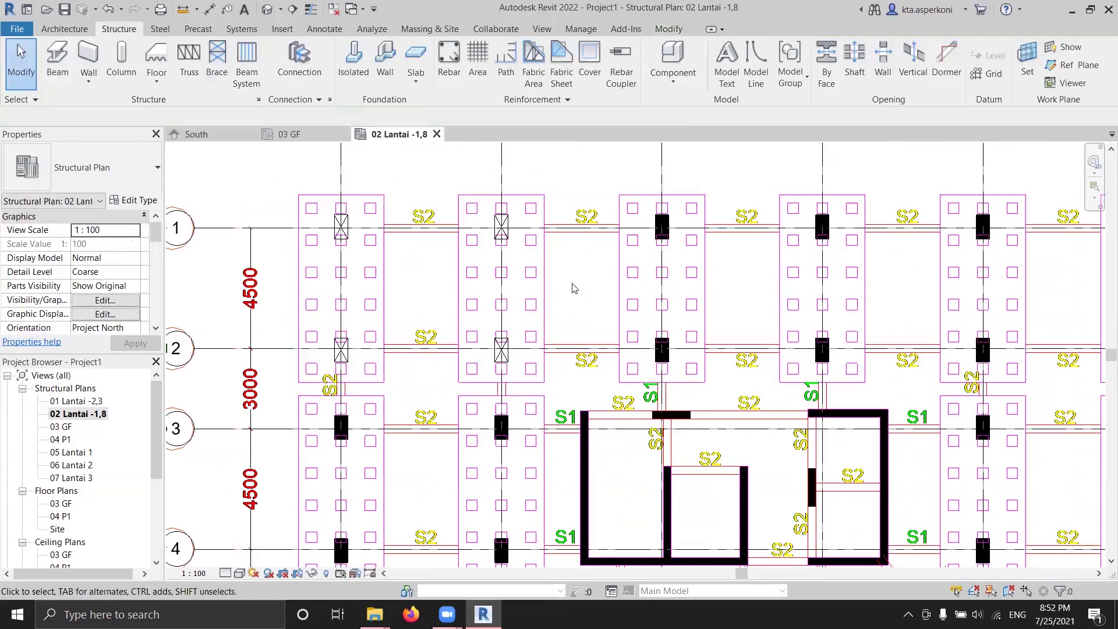
Copy both F1 foundations together 7500 mm down onto the two pile cap outlines between grids 3 and 4
middle_click_drag(415, 309, 436, 302)
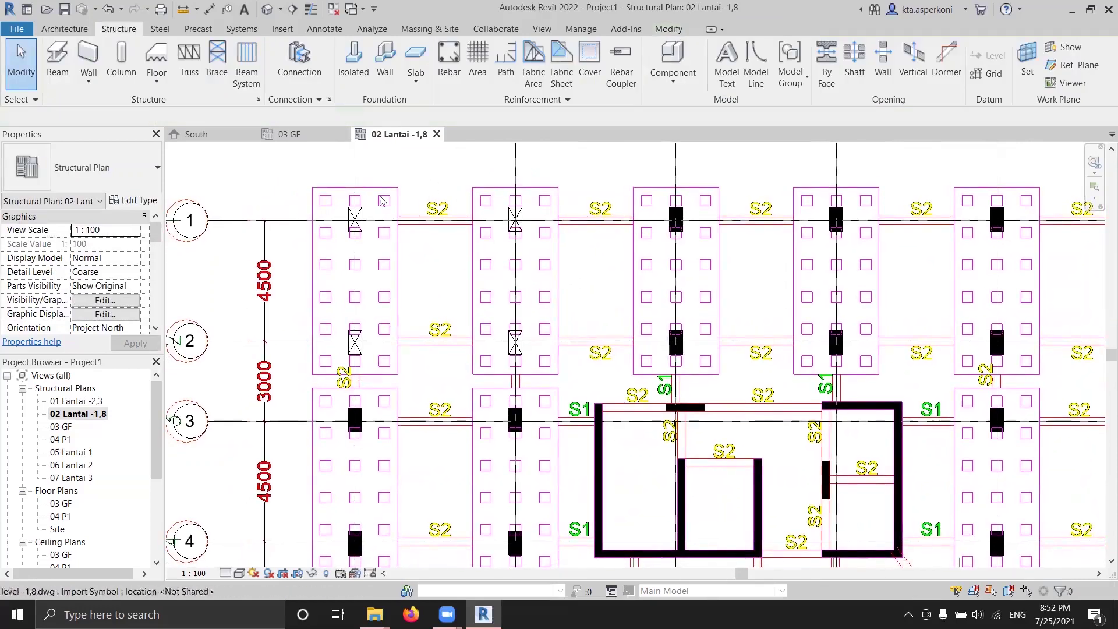
left_click(377, 193)
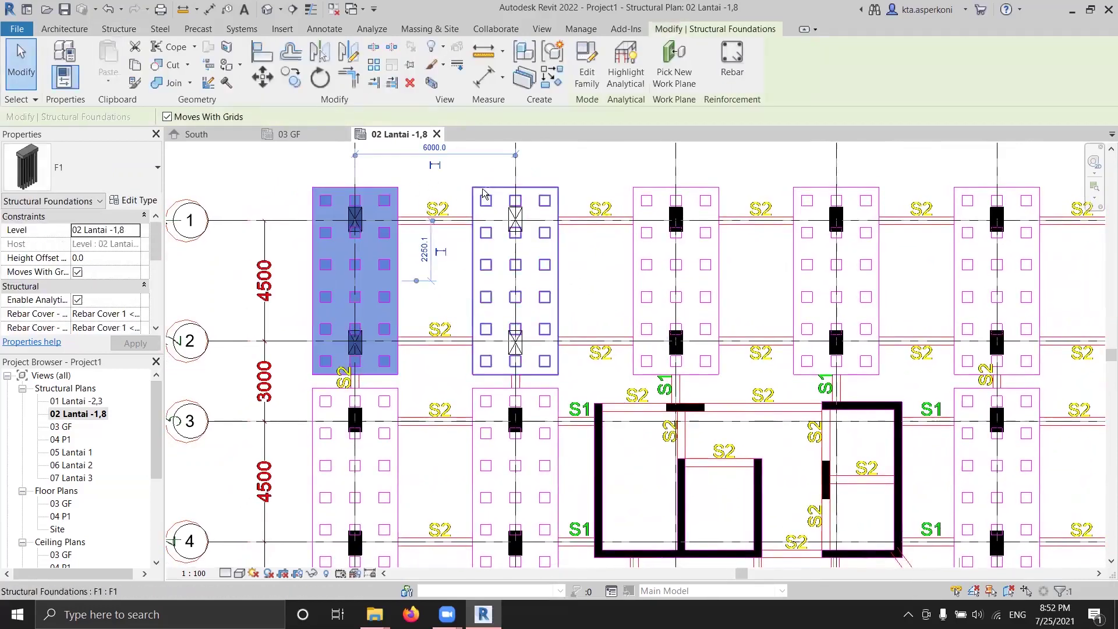
left_click(489, 200, "ctrl")
middle_click_drag(444, 164, 441, 130)
left_click(290, 76)
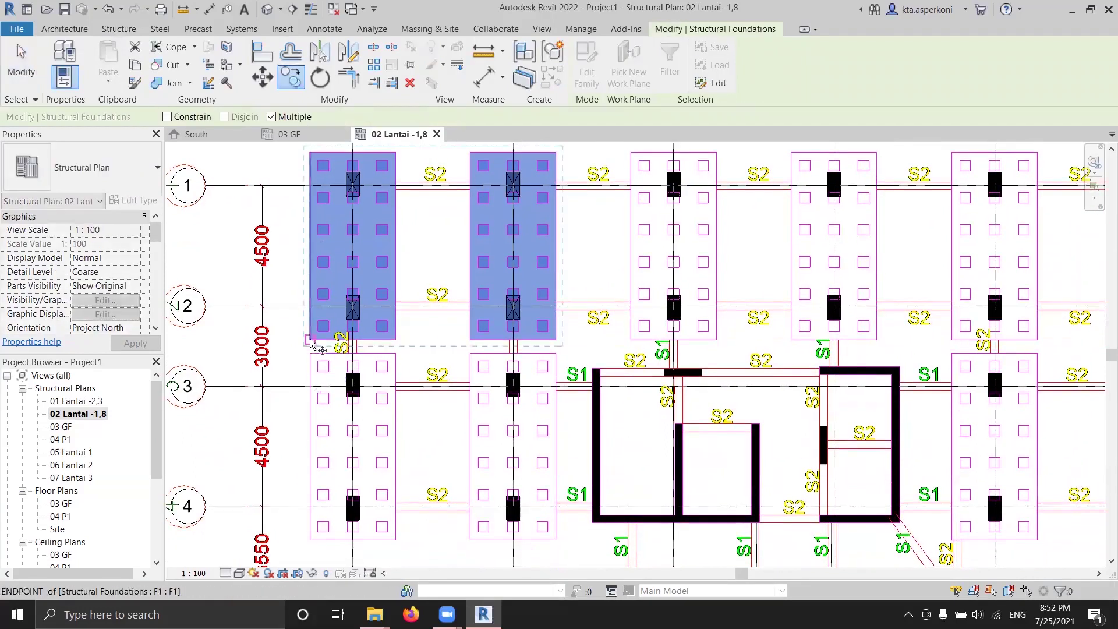
left_click(309, 340)
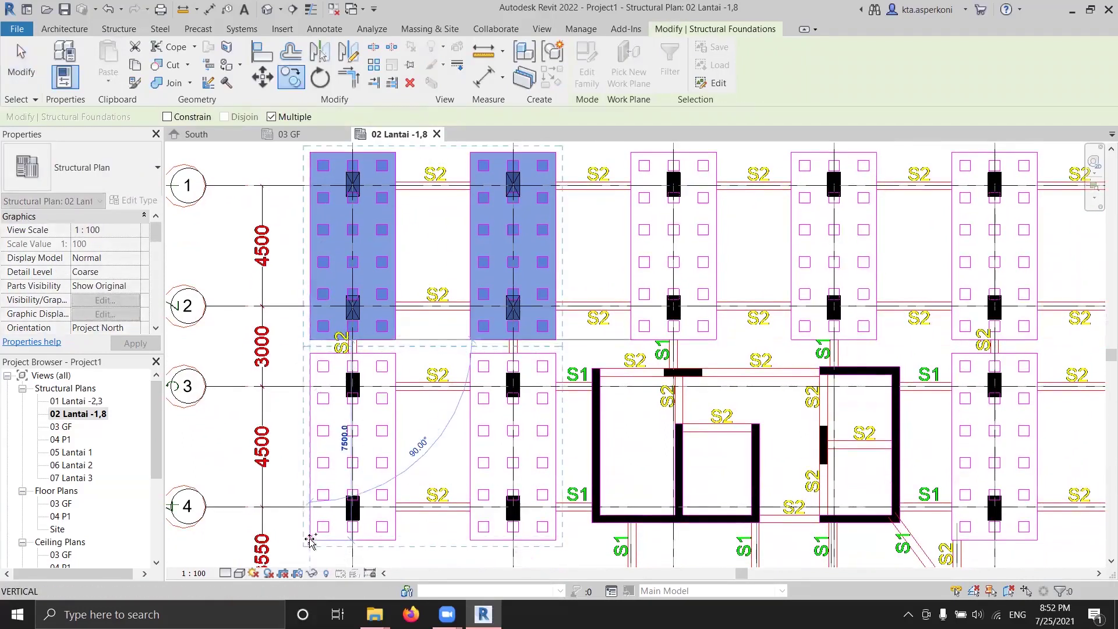
scroll(314, 540, "up", 3)
left_click(307, 539)
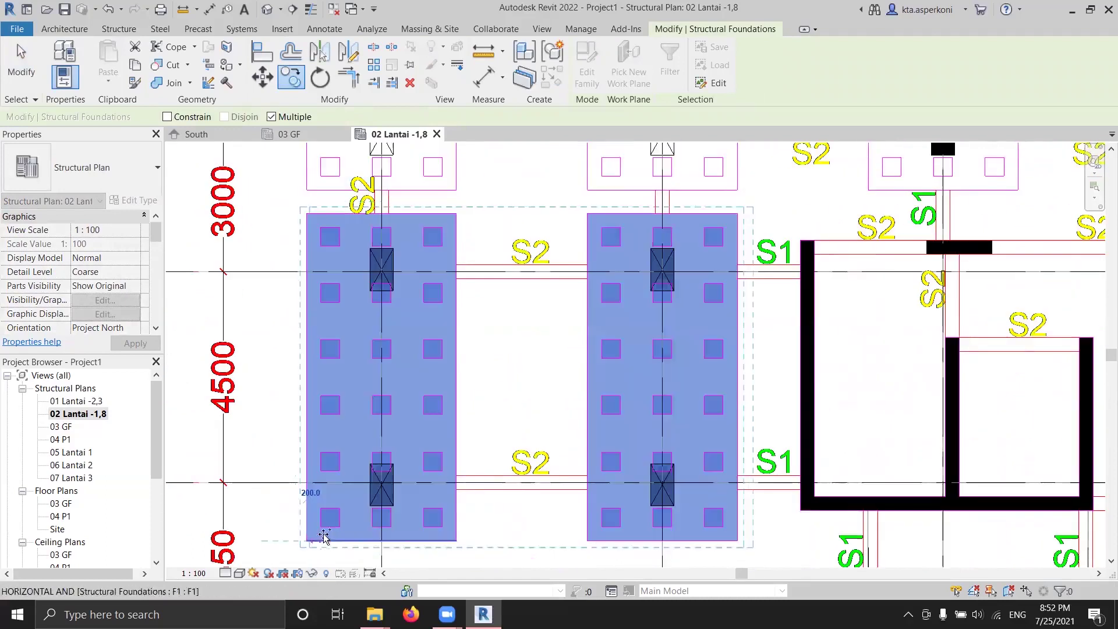
scroll(569, 386, "down", 2)
key("Escape")
scroll(512, 349, "down", 2)
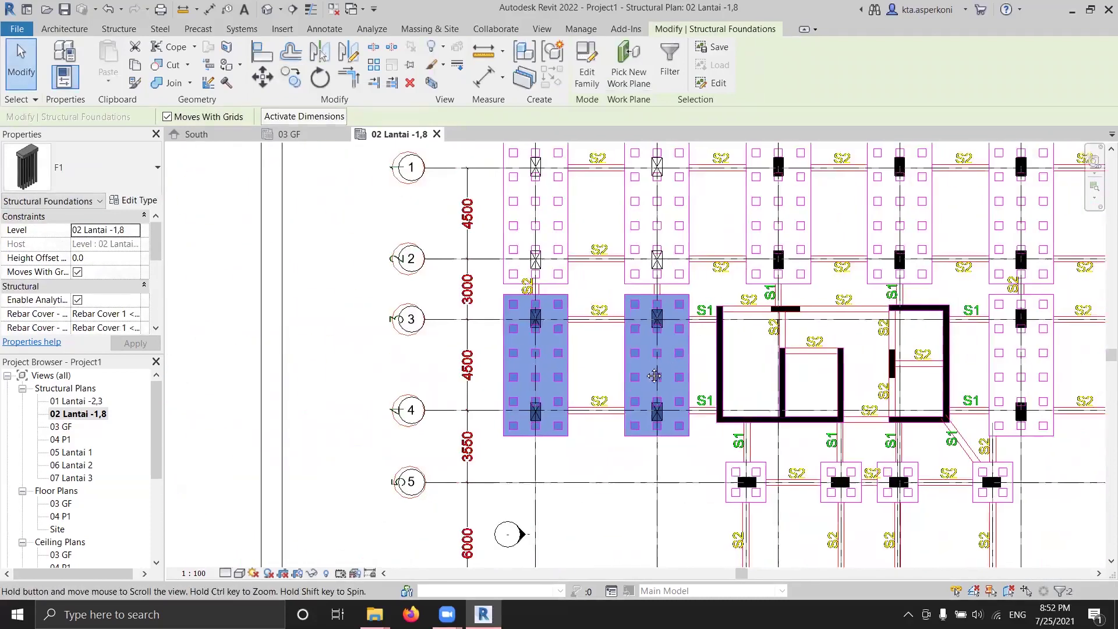
scroll(456, 274, "up", 1)
left_click(443, 246)
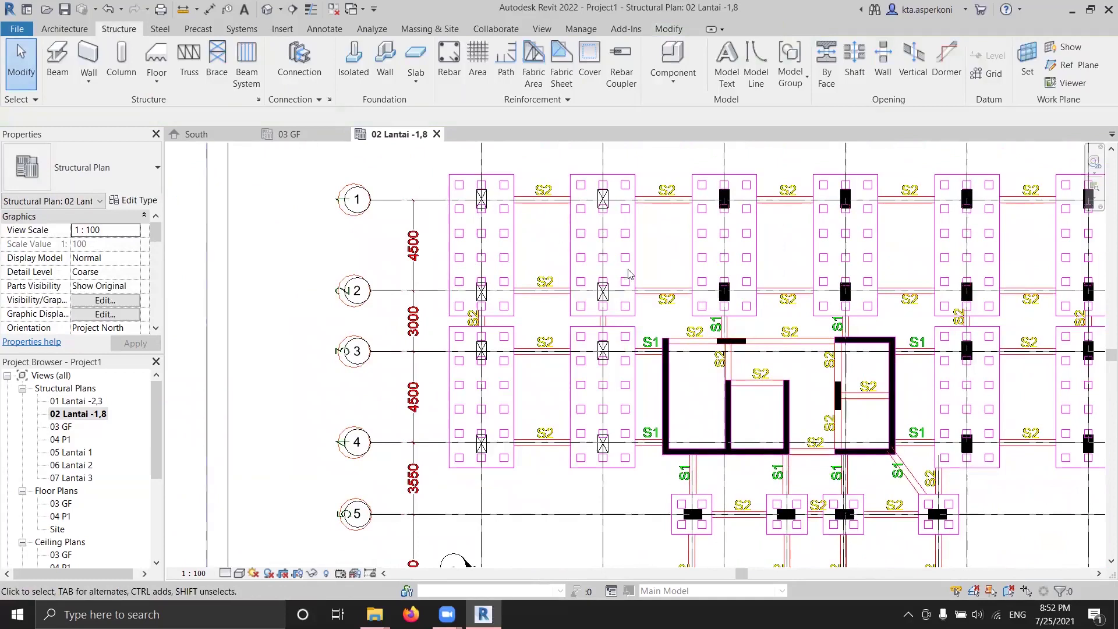
middle_click_drag(519, 266, 468, 291)
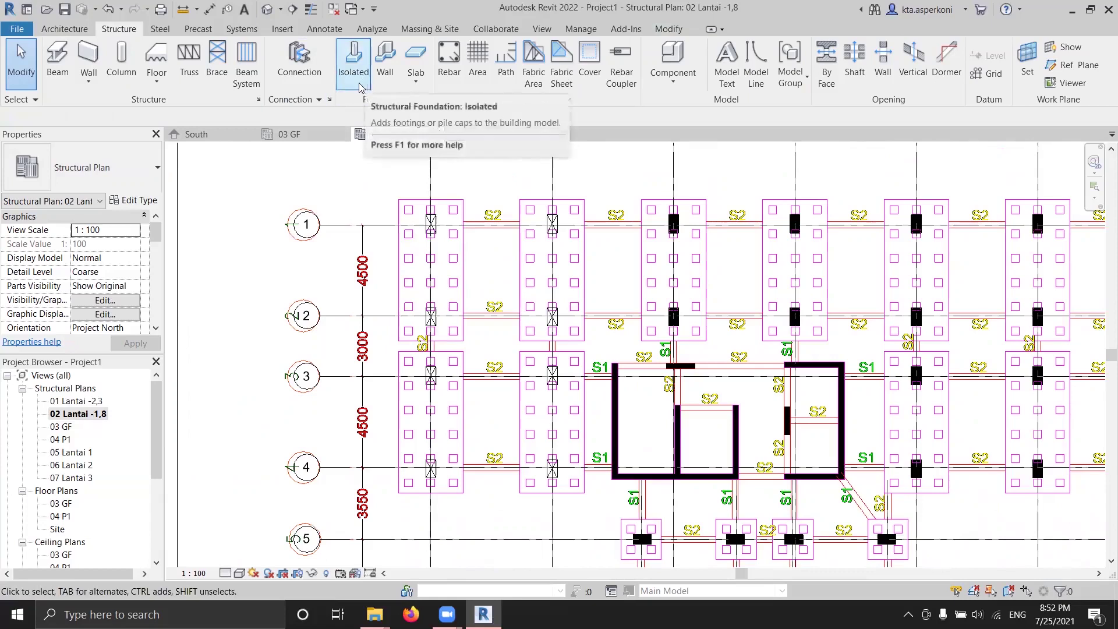
Start a structural column and browse for a family to load in C:\ProgramData\Autodesk\RVT 2022\Libraries\English\US
left_click(121, 61)
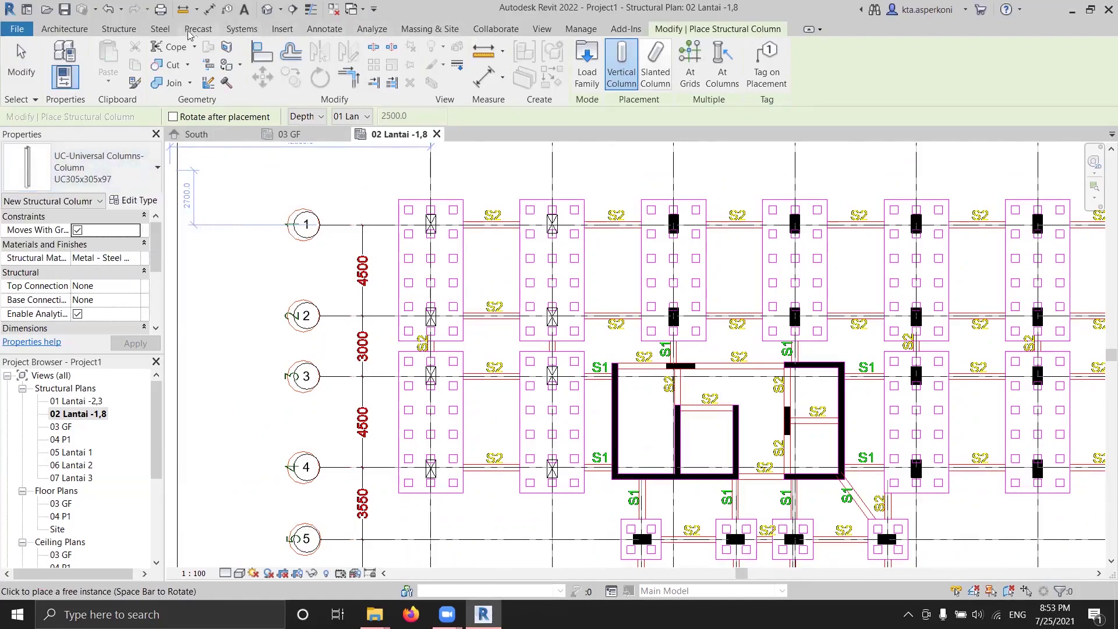
left_click(282, 29)
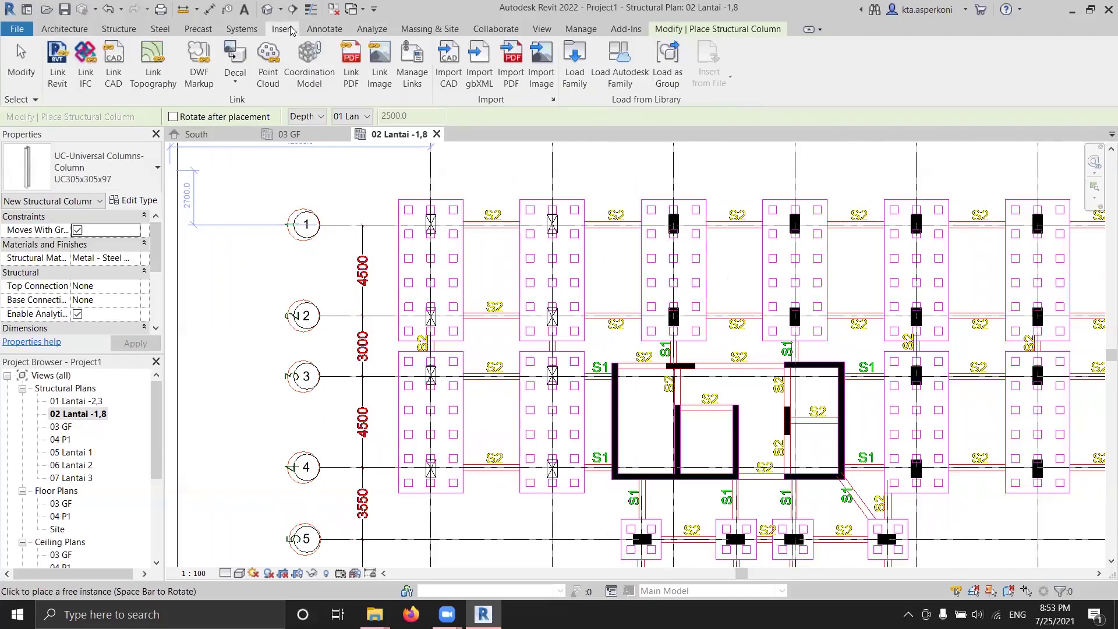
left_click(574, 61)
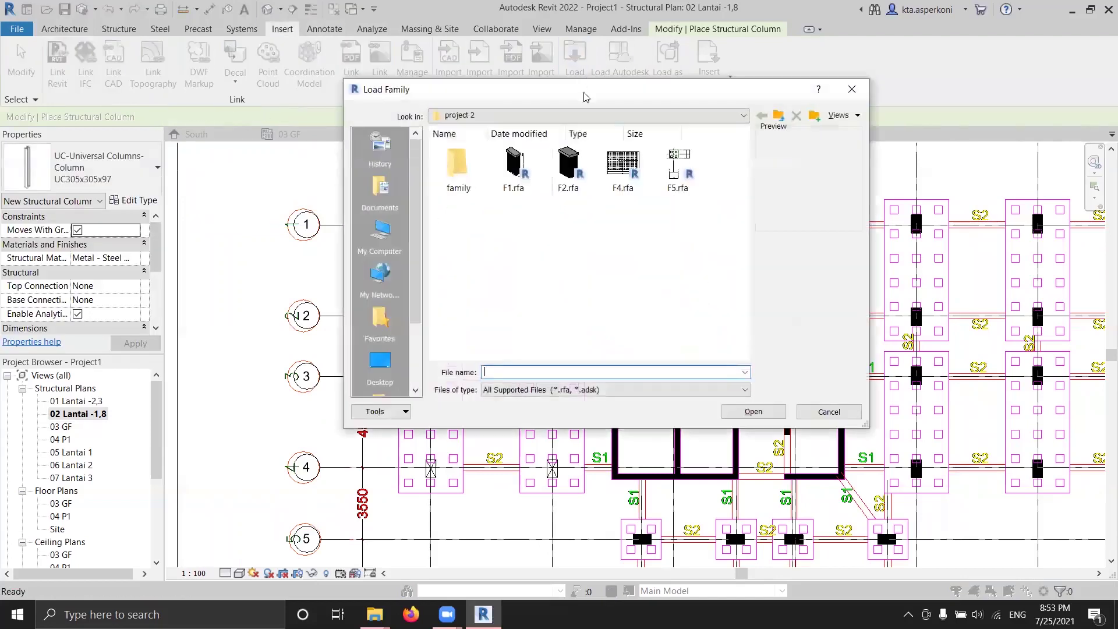
left_click(532, 116)
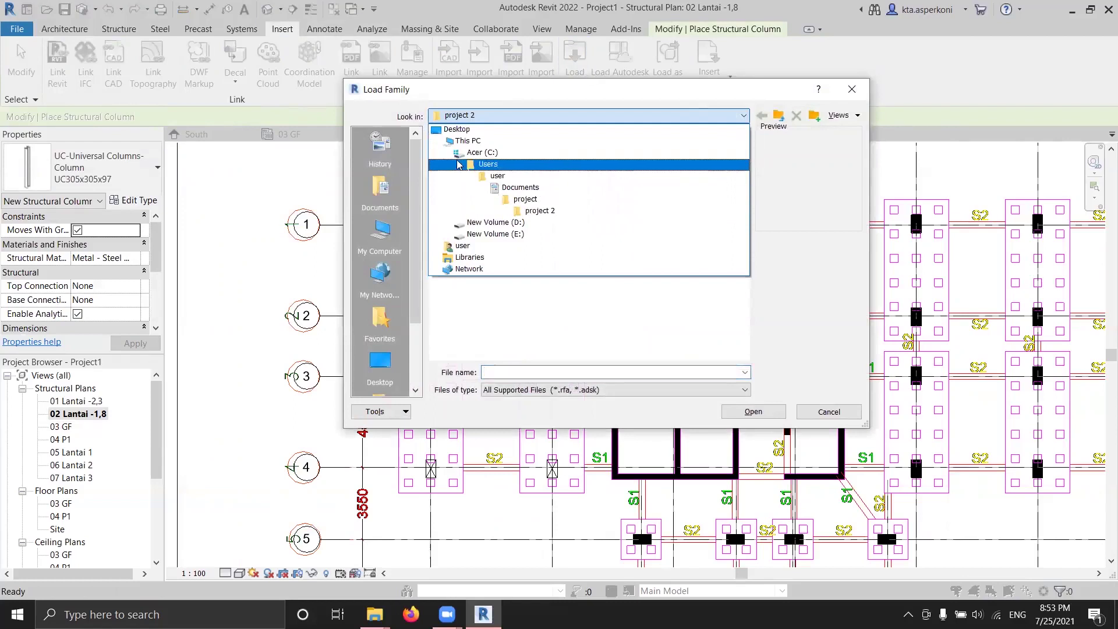
left_click(469, 152)
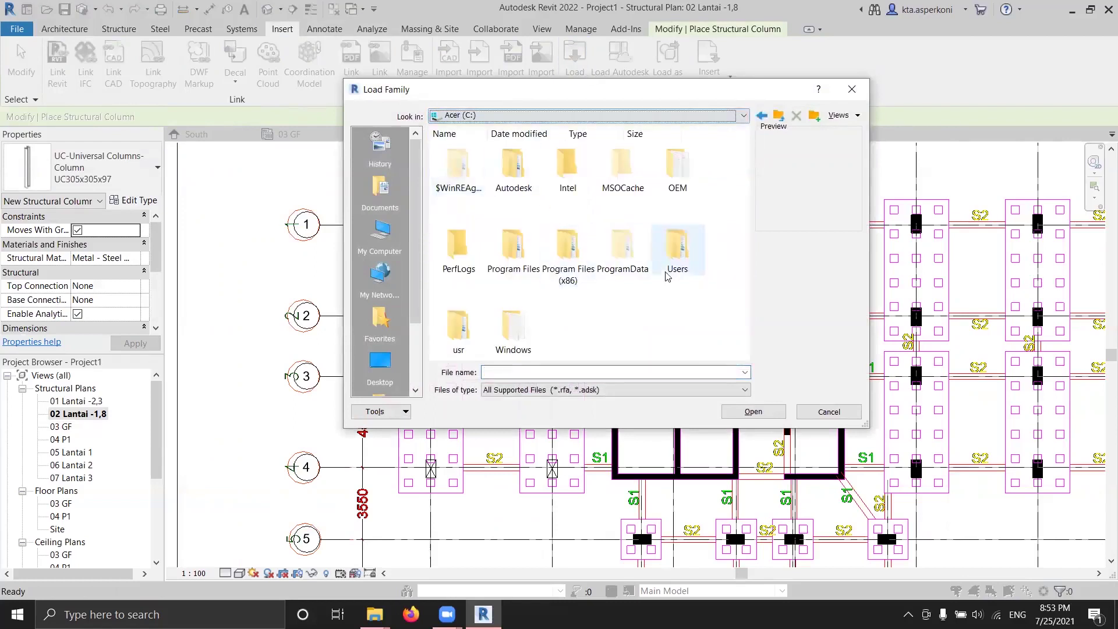
double_click(616, 255)
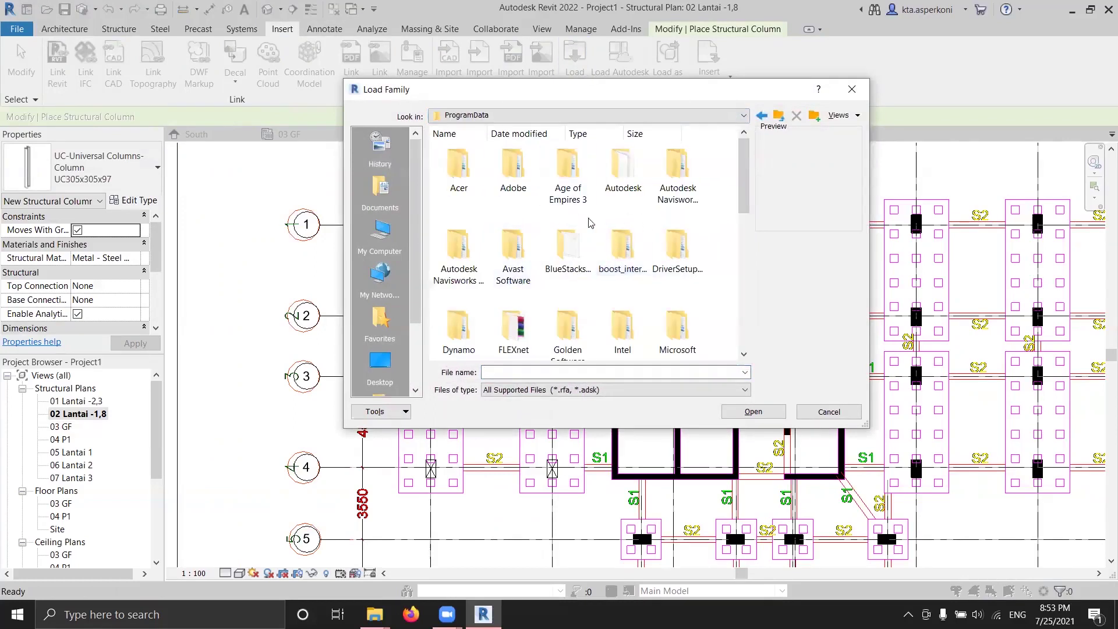
double_click(622, 172)
scroll(693, 221, "down", 5)
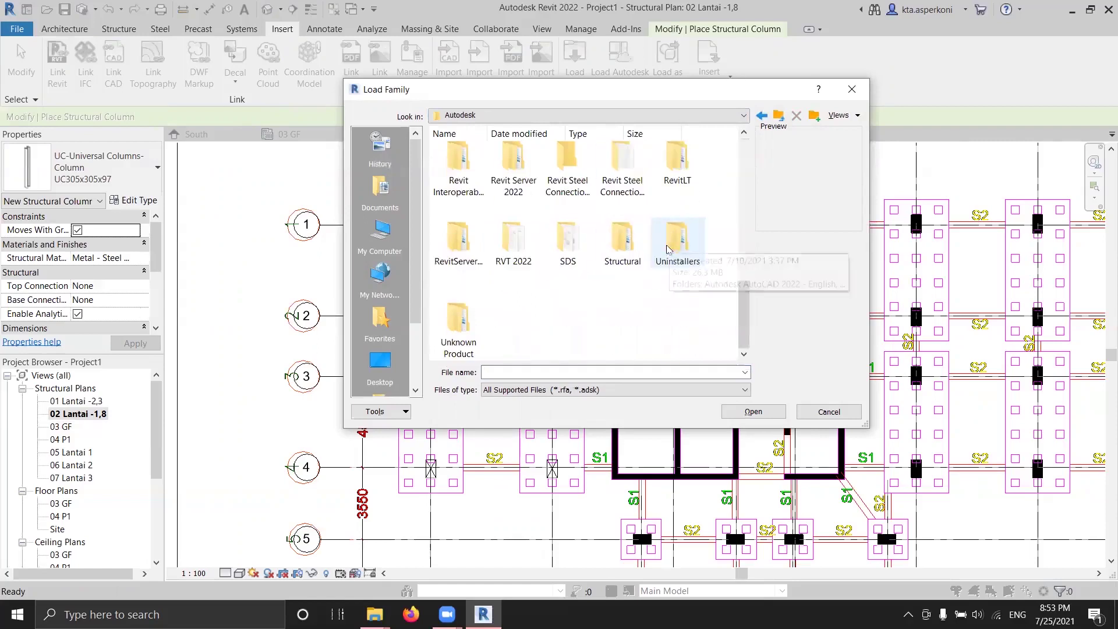
double_click(512, 247)
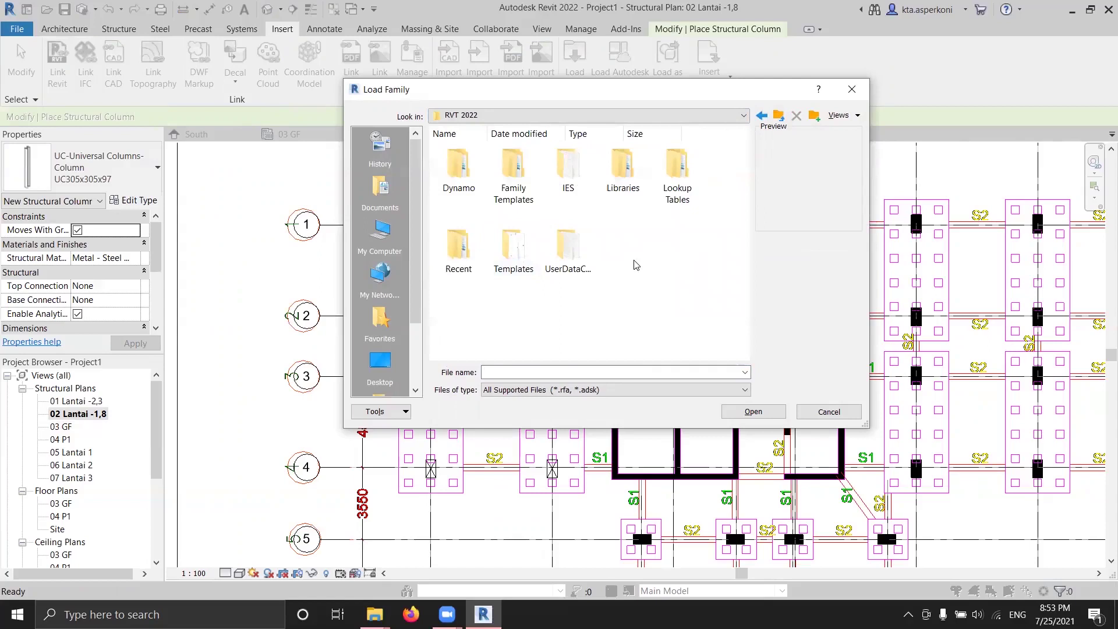
double_click(621, 172)
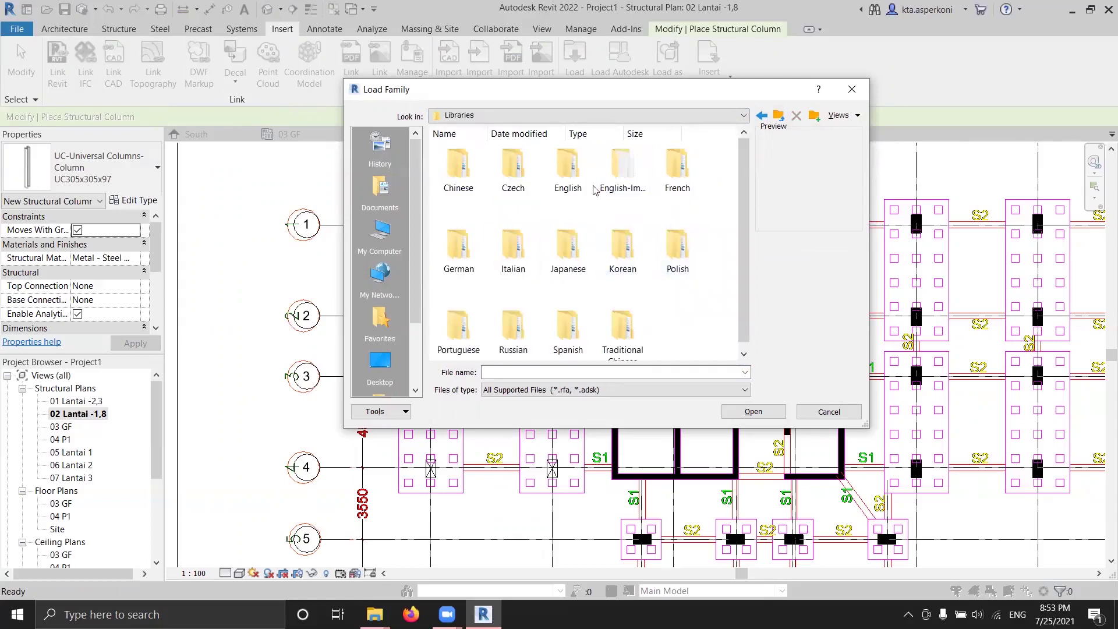
double_click(570, 166)
double_click(572, 169)
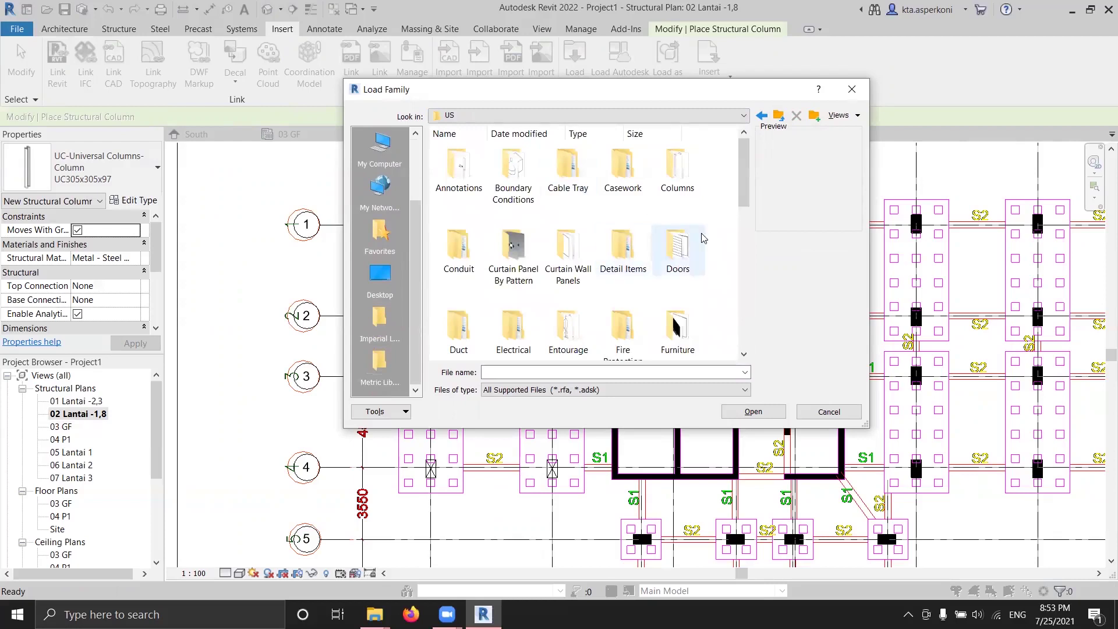
Load M_Concrete-Rectangular-Column.rfa from the Concrete folder of the Structural Columns library
scroll(700, 236, "down", 3)
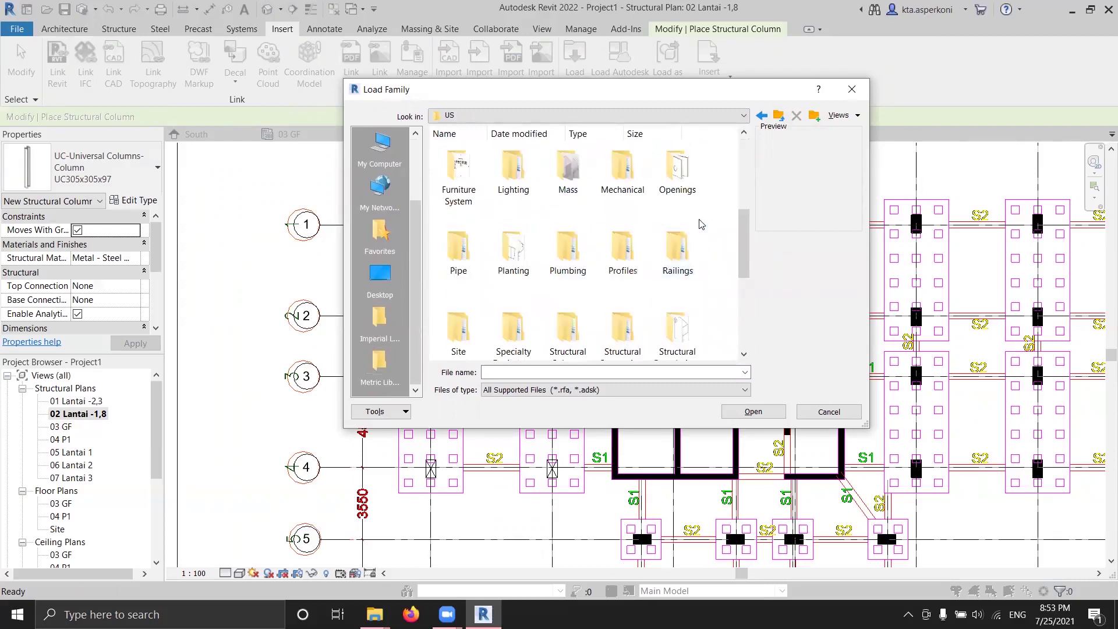
scroll(700, 224, "down", 3)
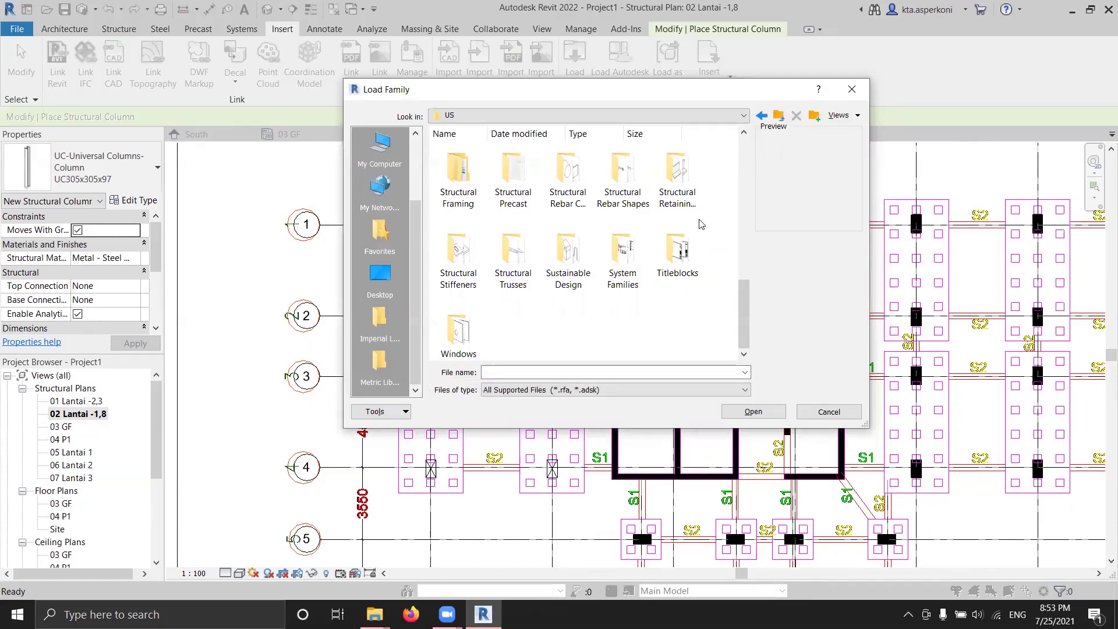
scroll(701, 224, "up", 3)
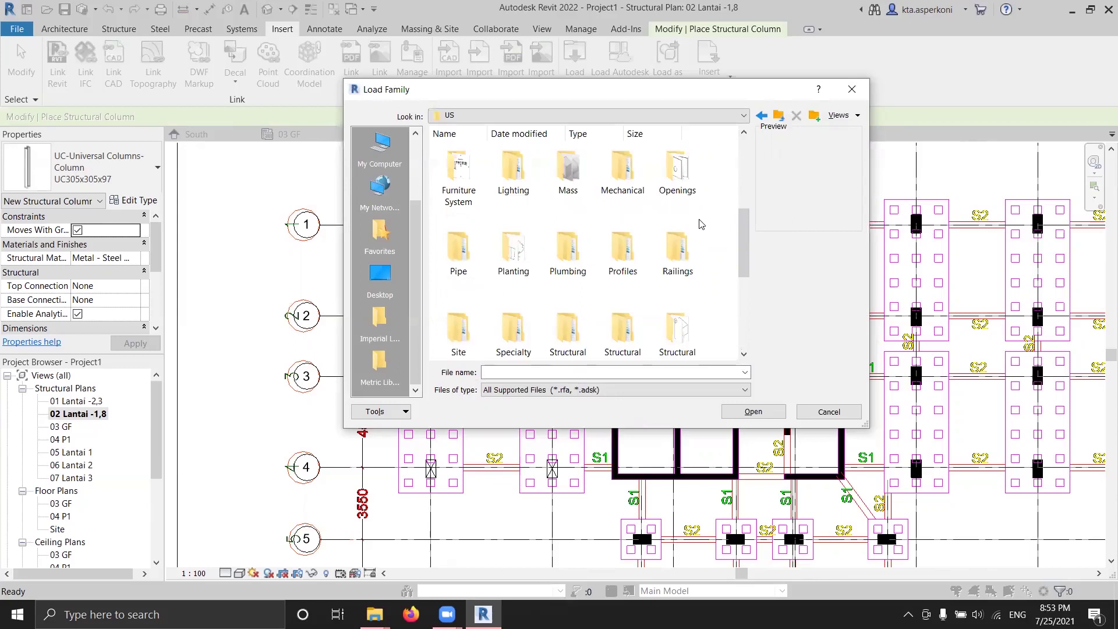
scroll(701, 224, "down", 2)
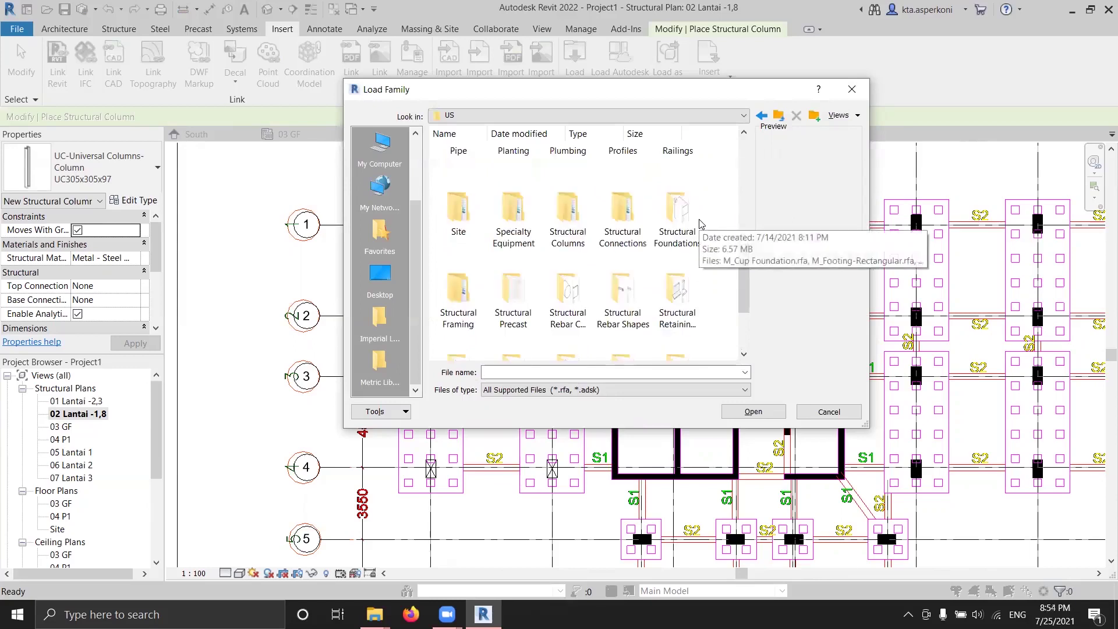
double_click(572, 213)
double_click(459, 171)
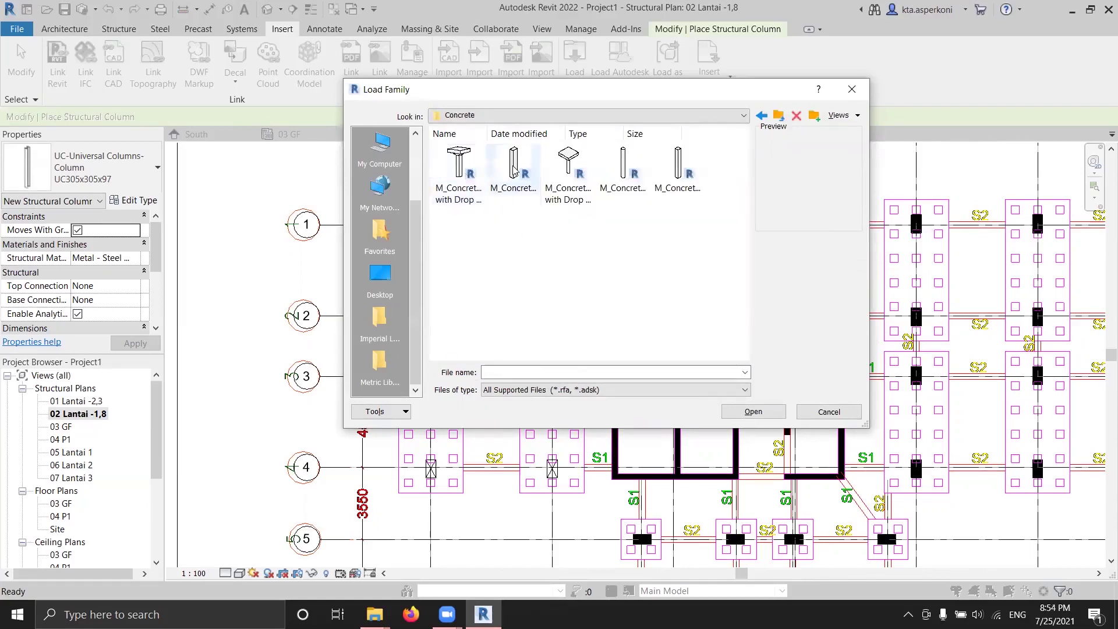
left_click(513, 170)
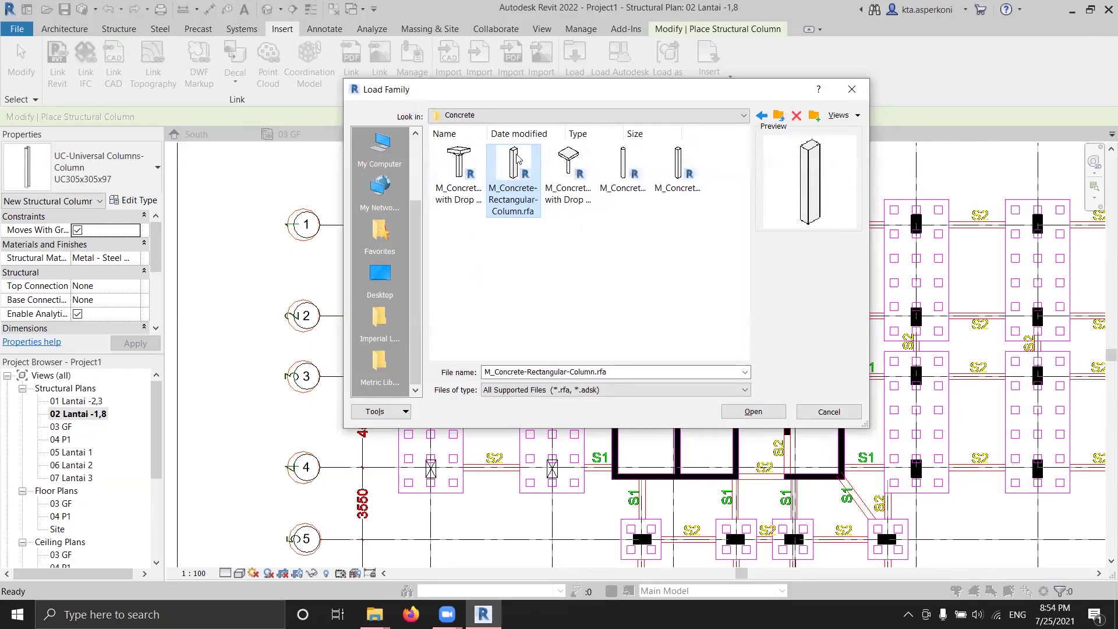
double_click(516, 160)
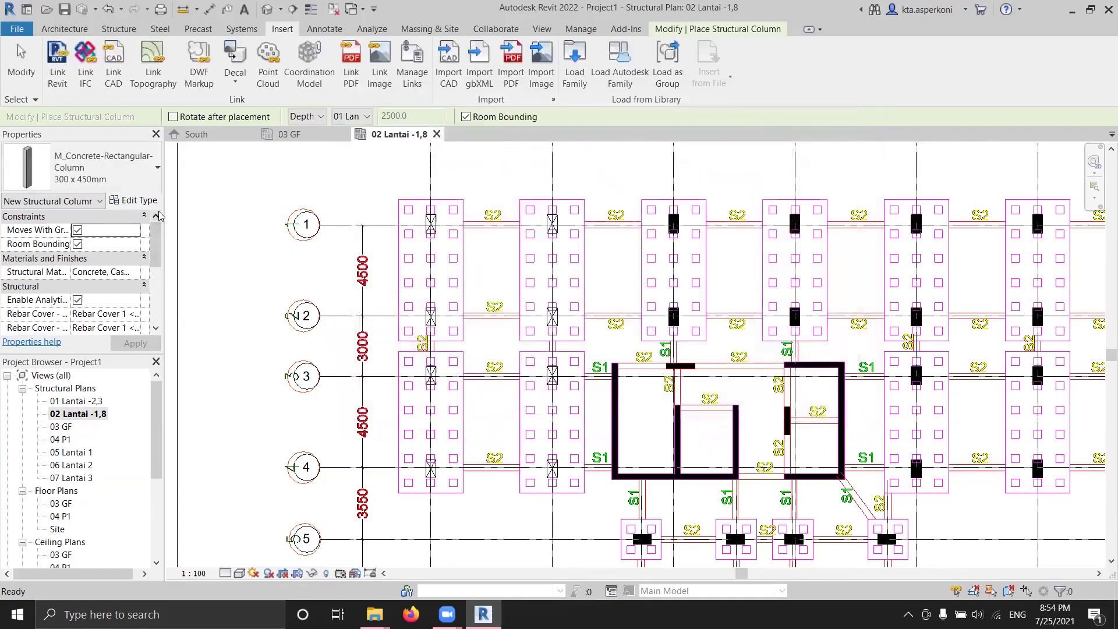
Duplicate the 300 x 450mm rectangular concrete column type under the name k1
left_click(146, 173)
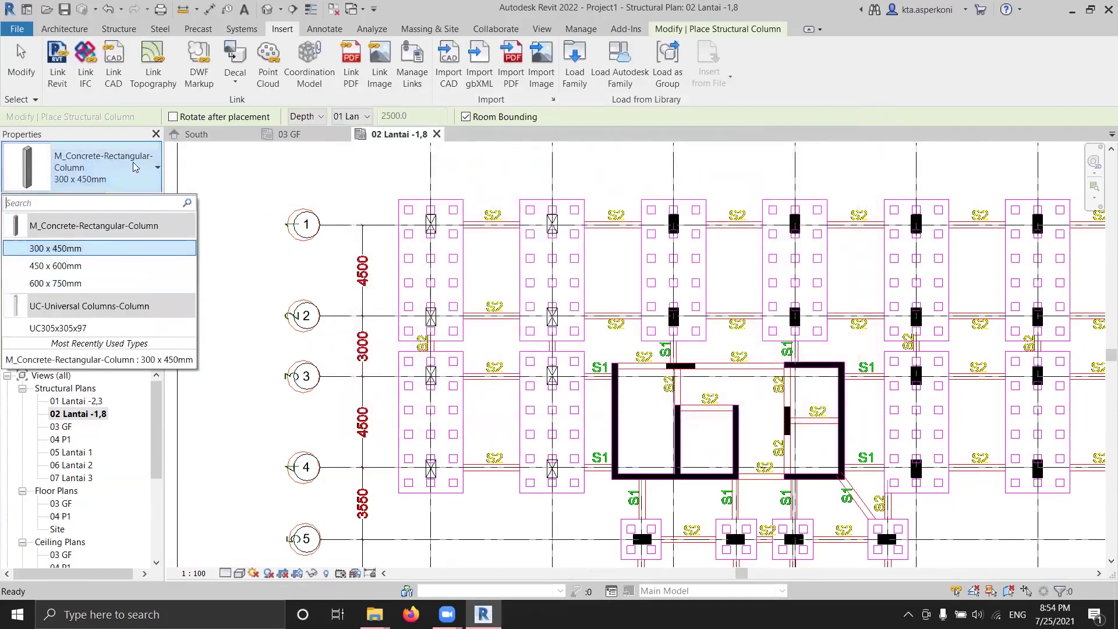
left_click(93, 248)
left_click(139, 200)
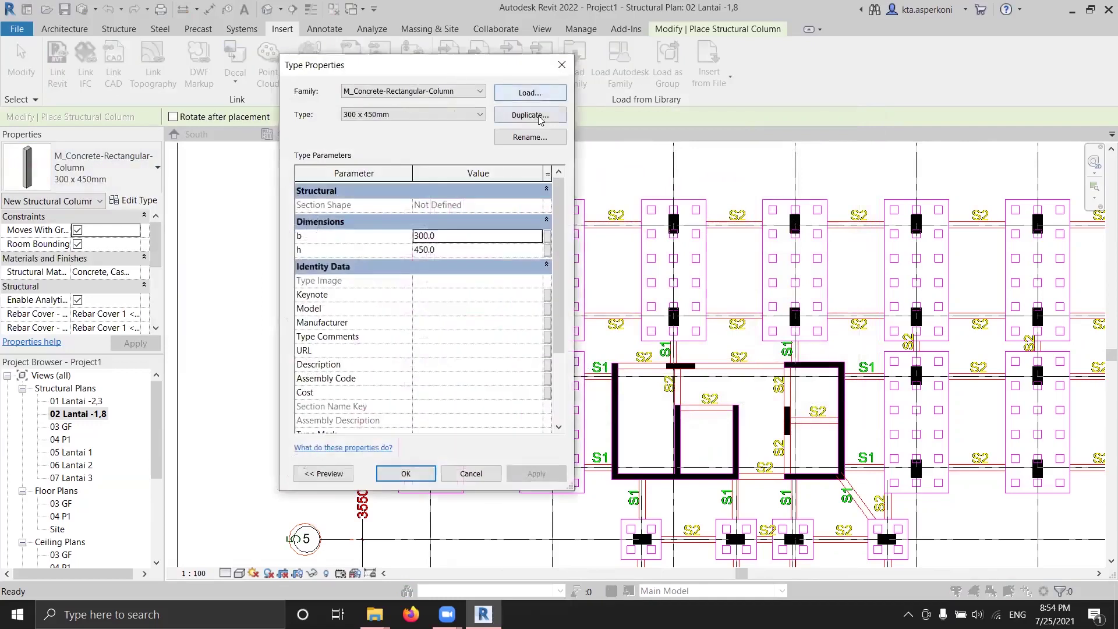
left_click(539, 115)
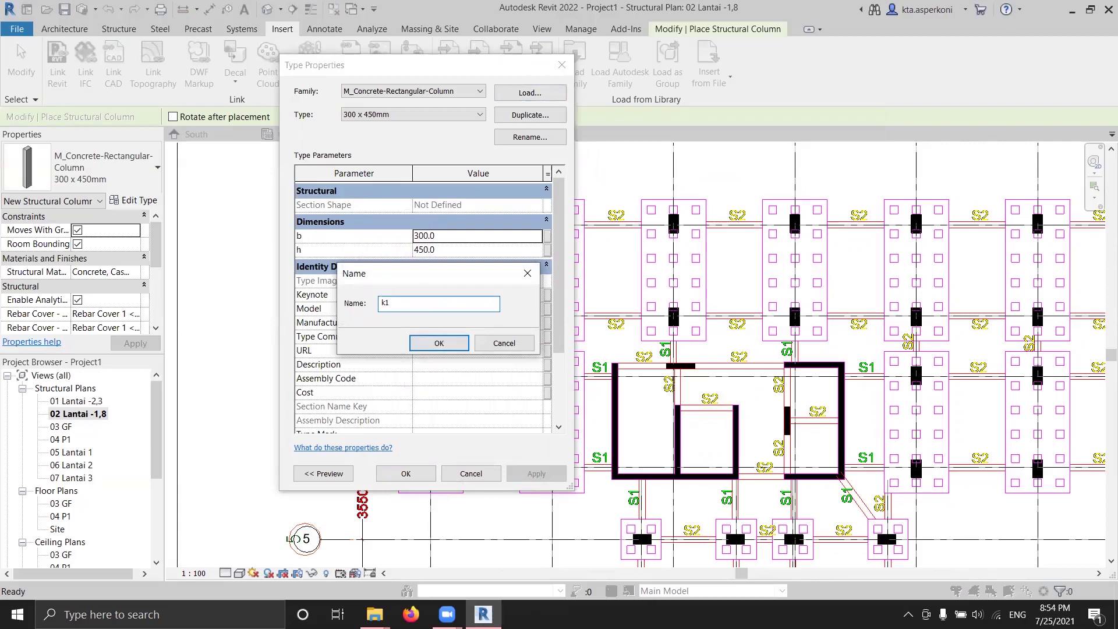
left_click(451, 343)
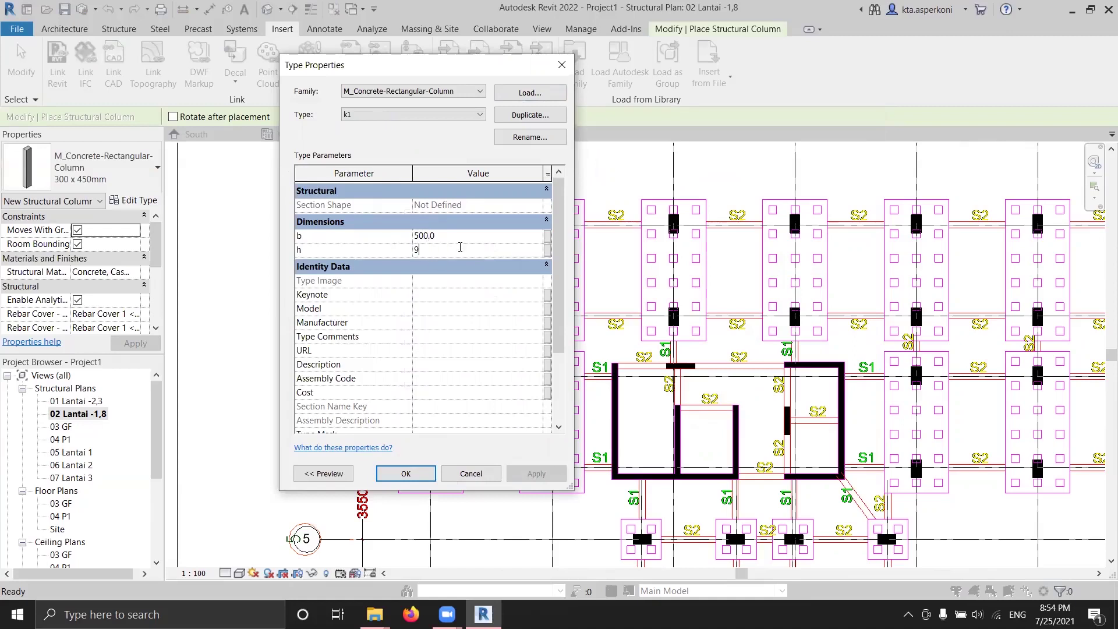
Set the column type's h to 900 and rename the type as k1 500 x 900
left_click(532, 139)
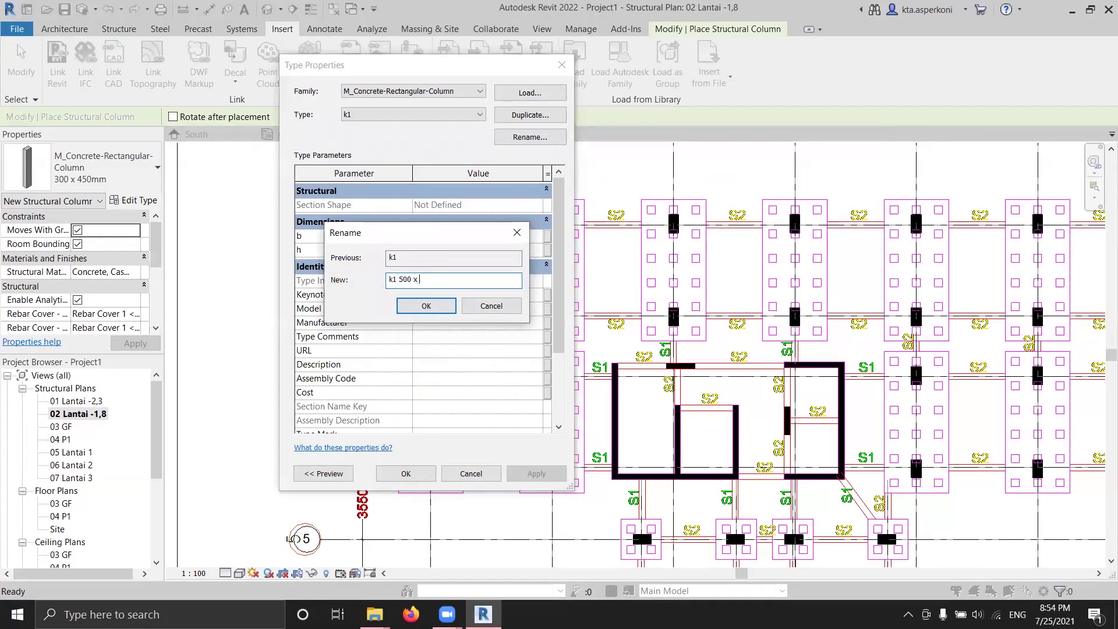
left_click(397, 304)
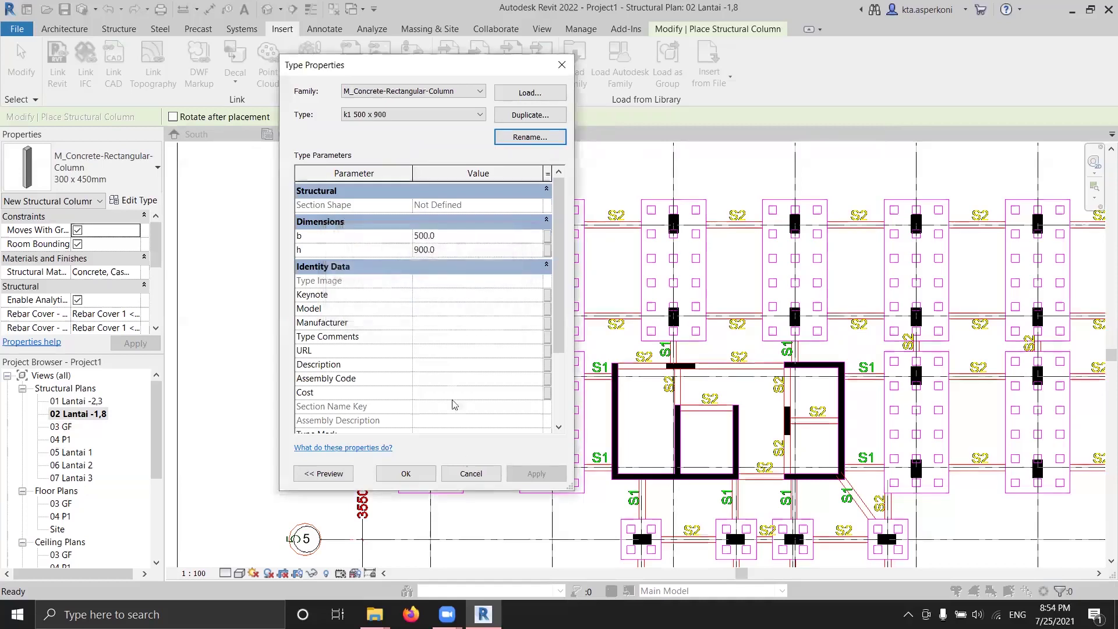
left_click(414, 475)
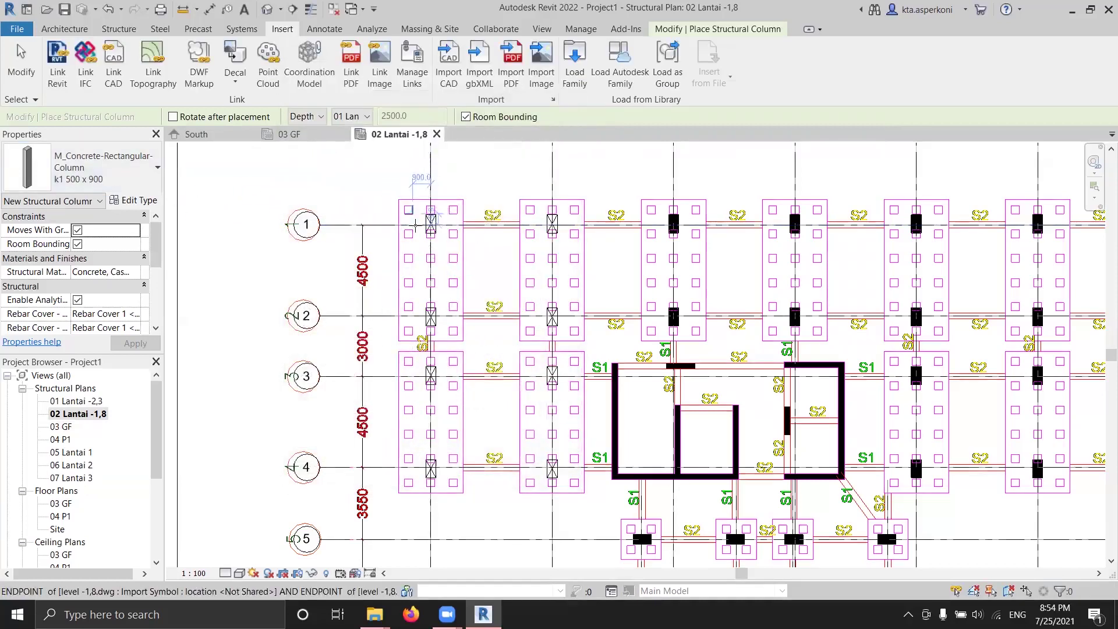
Try to place a k1 500 x 900 column on the outline at grid A-1 with its depth down to level 01
scroll(422, 213, "up", 5)
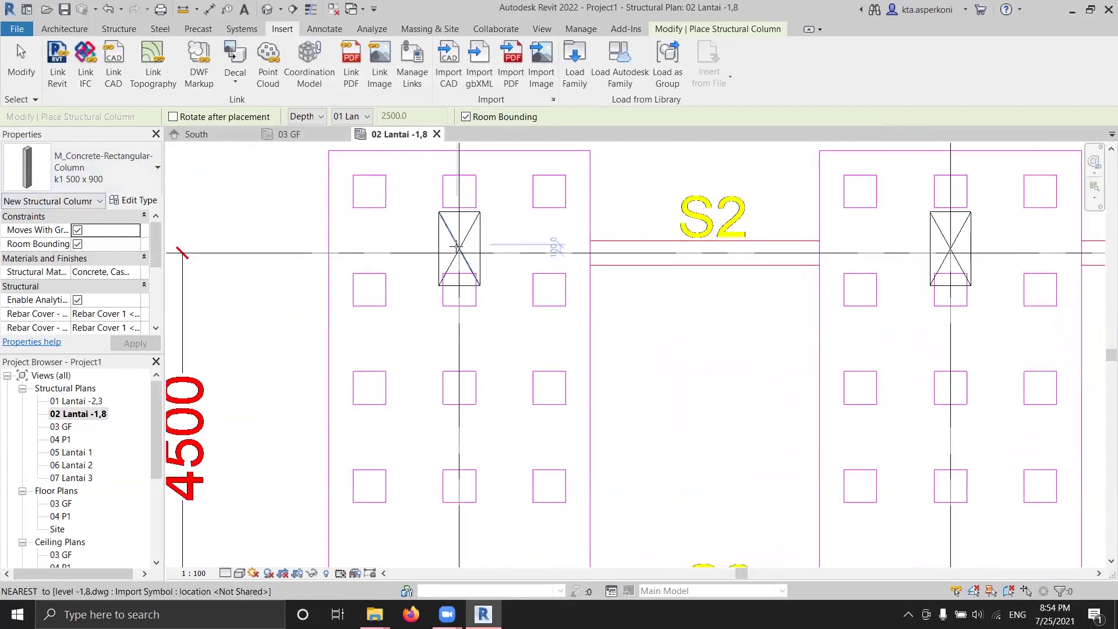
scroll(458, 248, "up", 2)
scroll(458, 249, "up", 2)
left_click(459, 252)
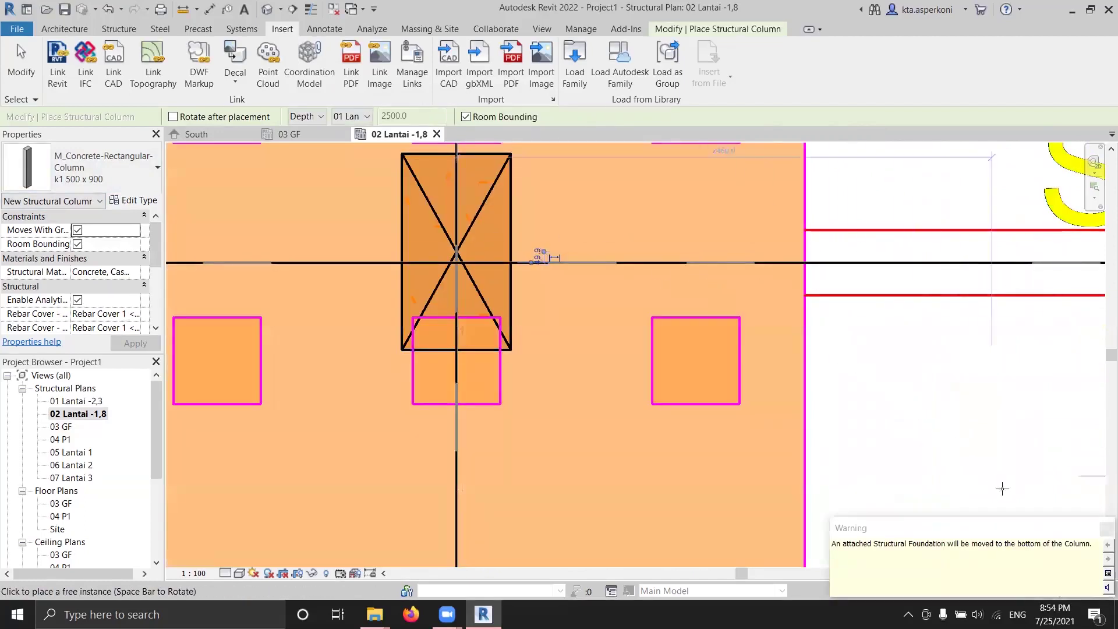
scroll(1020, 496, "down", 1)
scroll(747, 423, "down", 1)
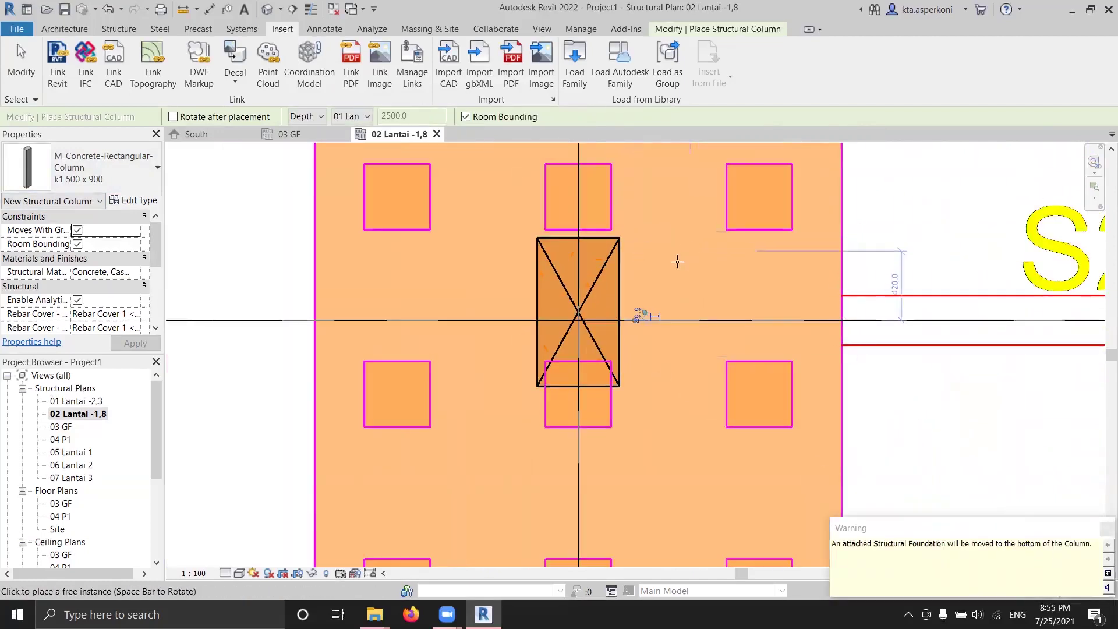
scroll(841, 265, "down", 1)
middle_click_drag(636, 277, 589, 289)
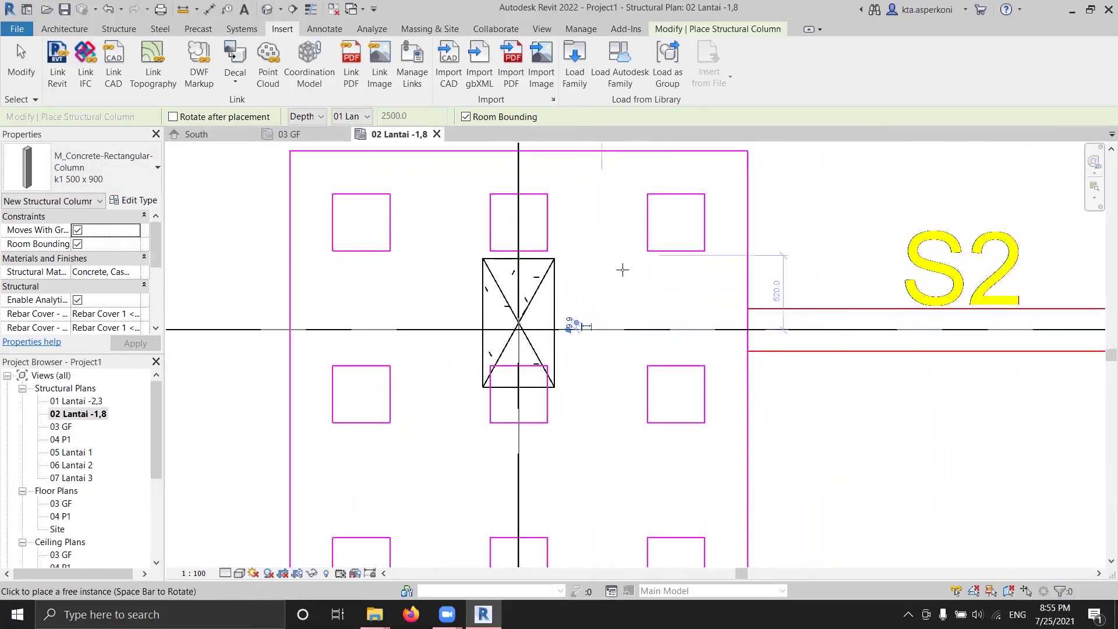
scroll(576, 251, "down", 2)
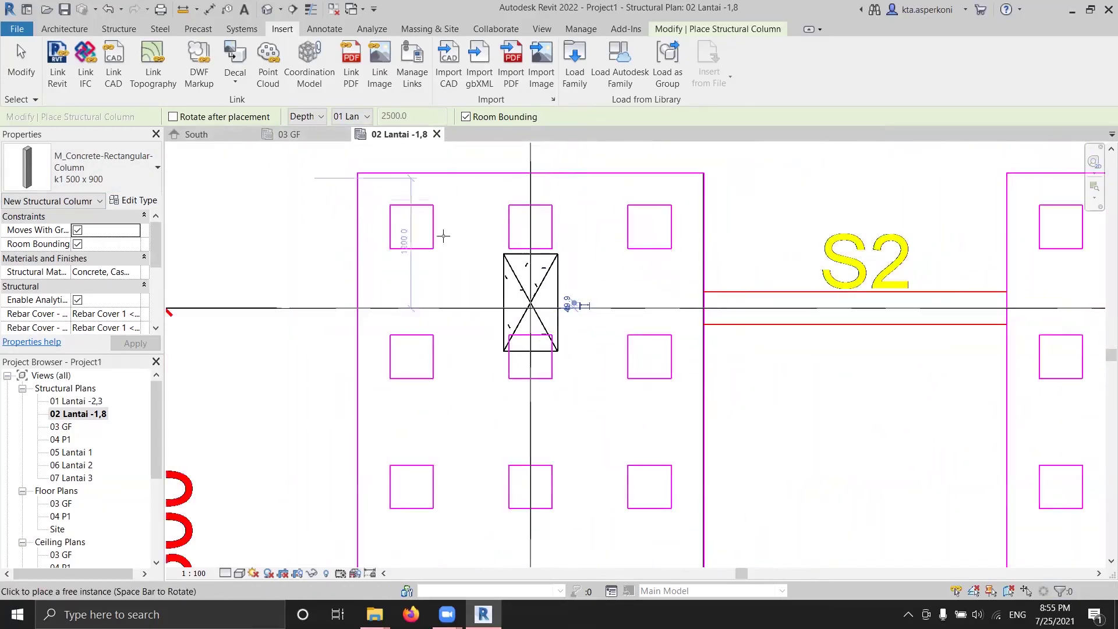
scroll(633, 263, "down", 1)
scroll(612, 278, "up", 3)
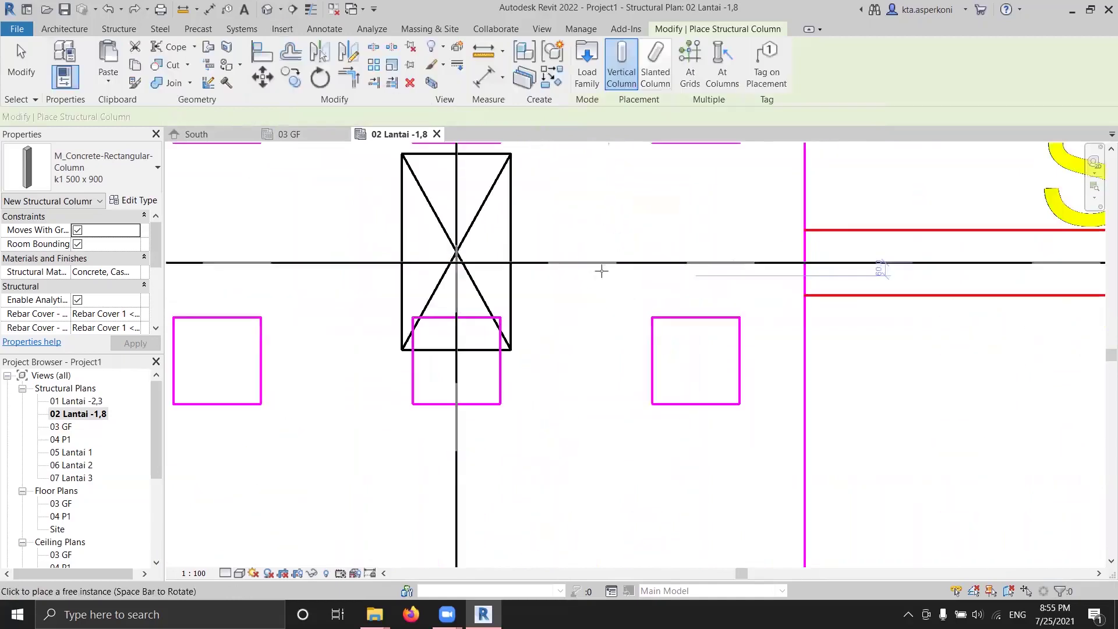
scroll(511, 210, "down", 3)
scroll(567, 233, "up", 2)
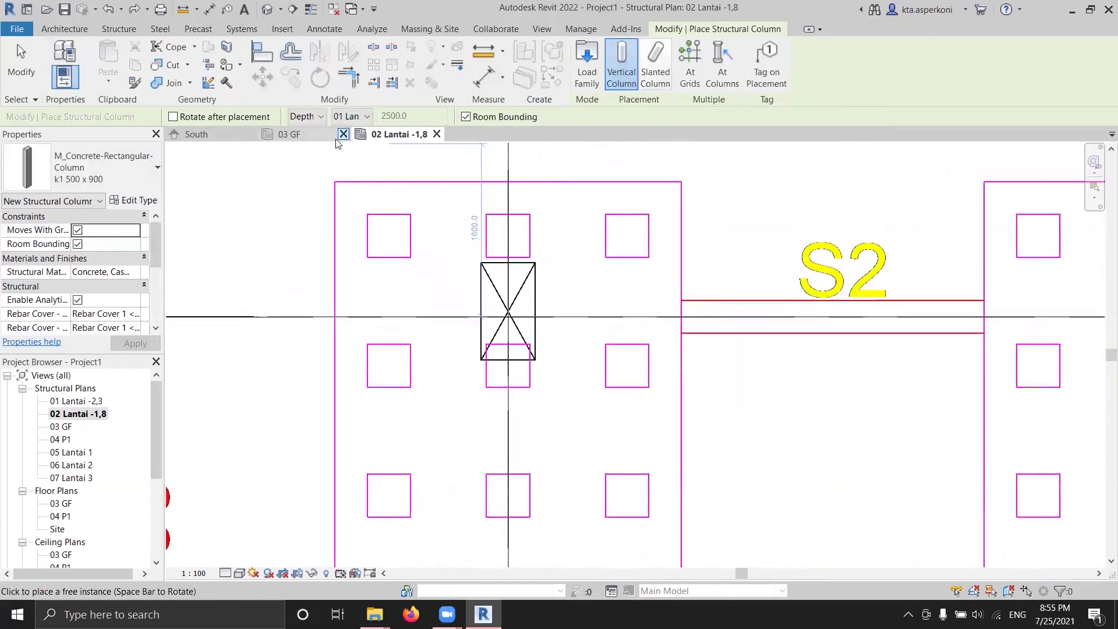
left_click(307, 135)
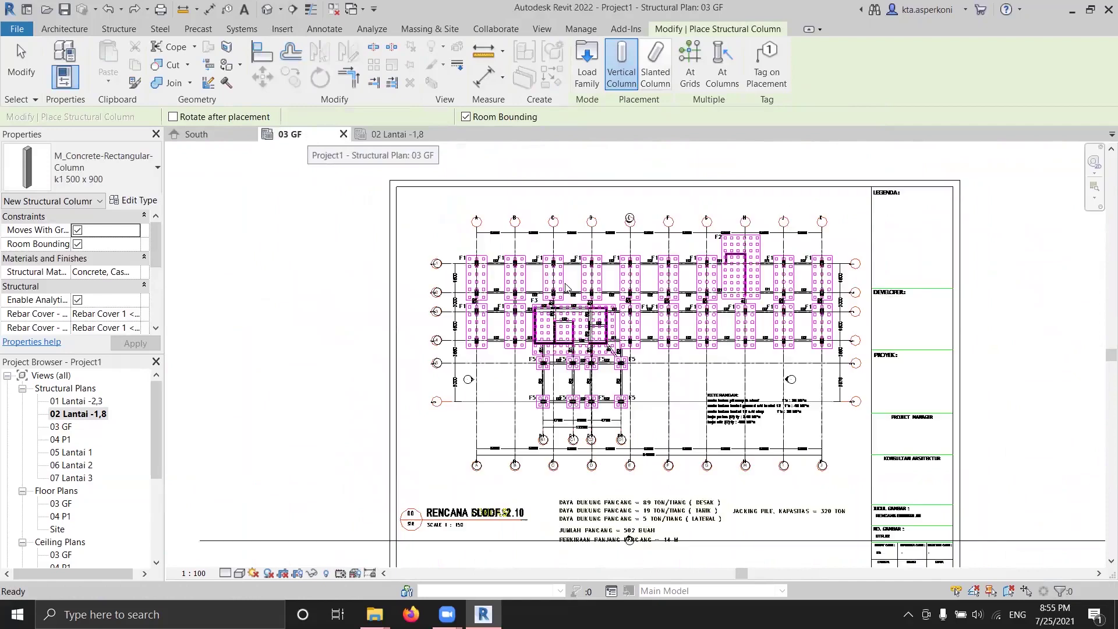
scroll(460, 255, "up", 5)
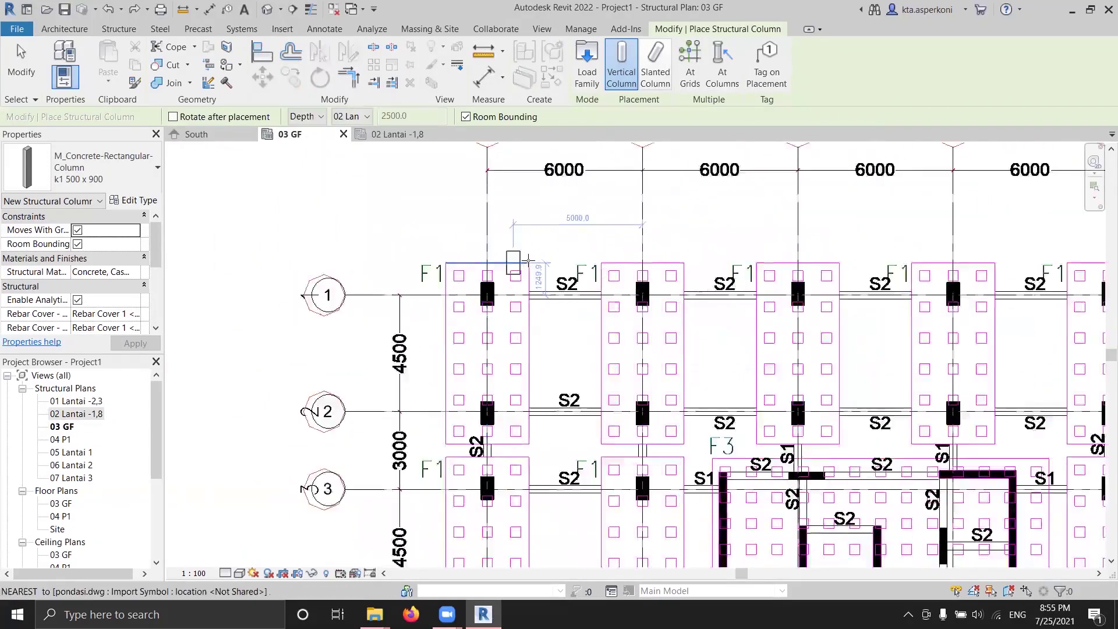
scroll(447, 250, "down", 1)
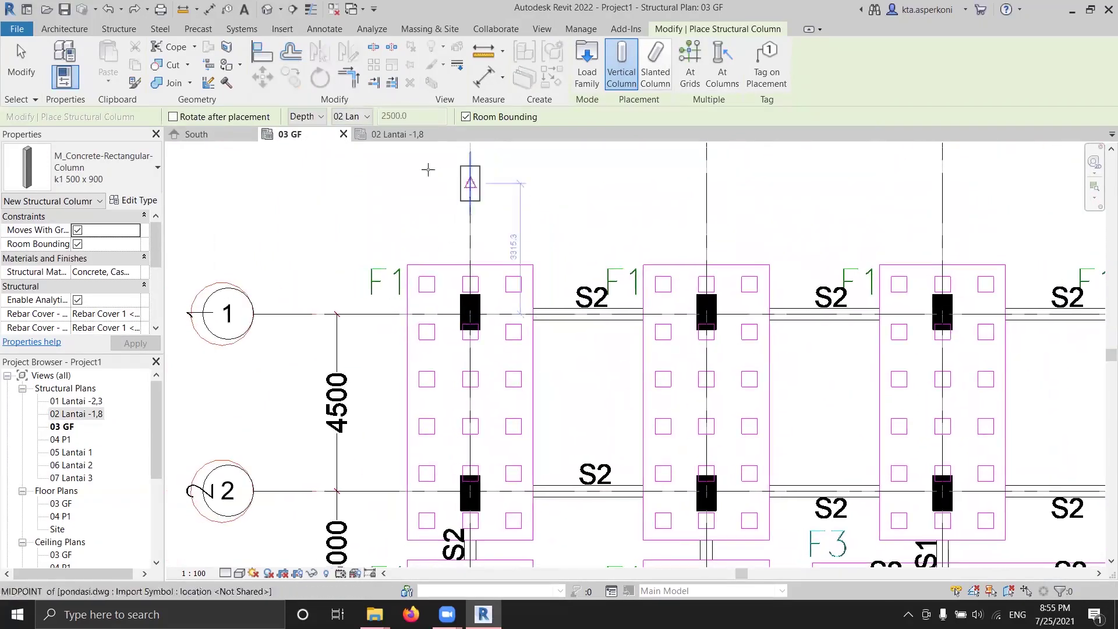
left_click(397, 135)
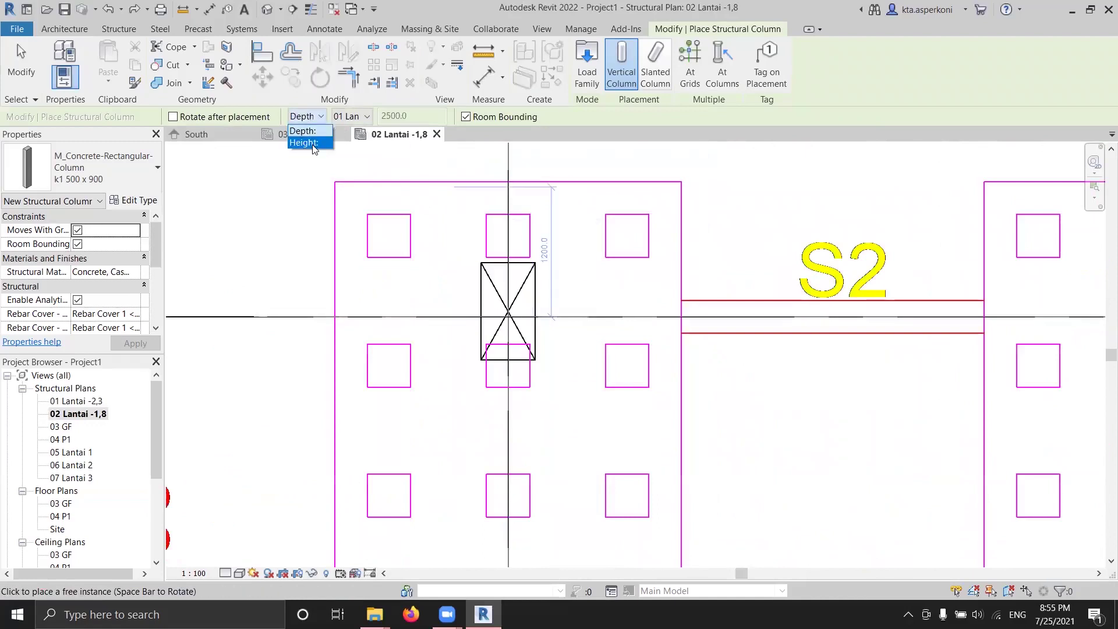
Place a k1 500 x 900 column on the outline at grid A-1, with its height up to 03 GF
left_click(312, 142)
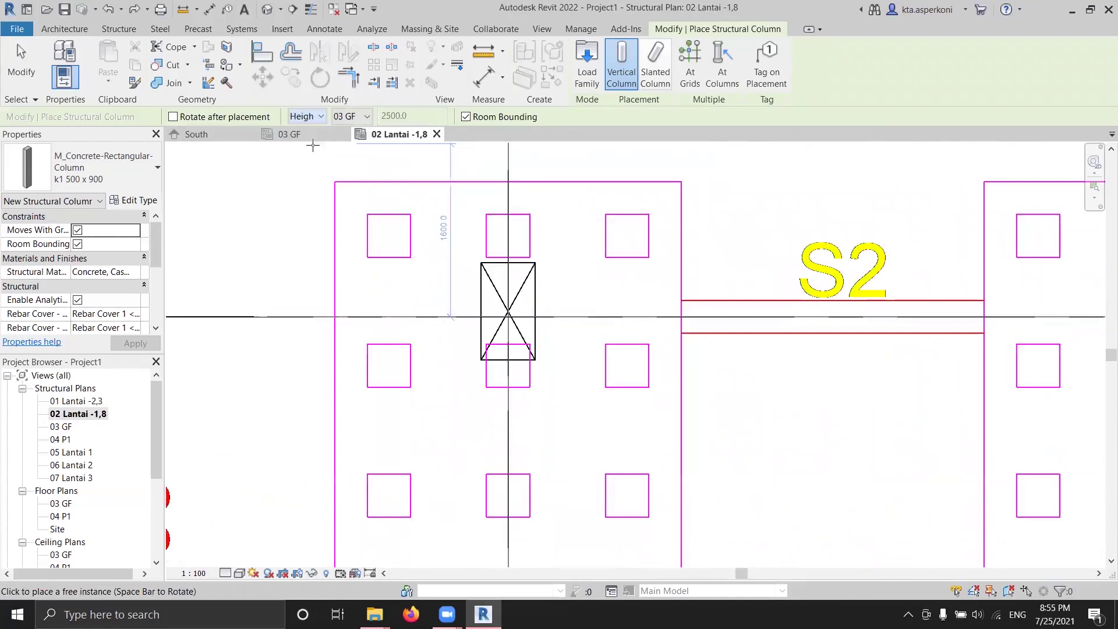
left_click(507, 309)
scroll(629, 311, "down", 3)
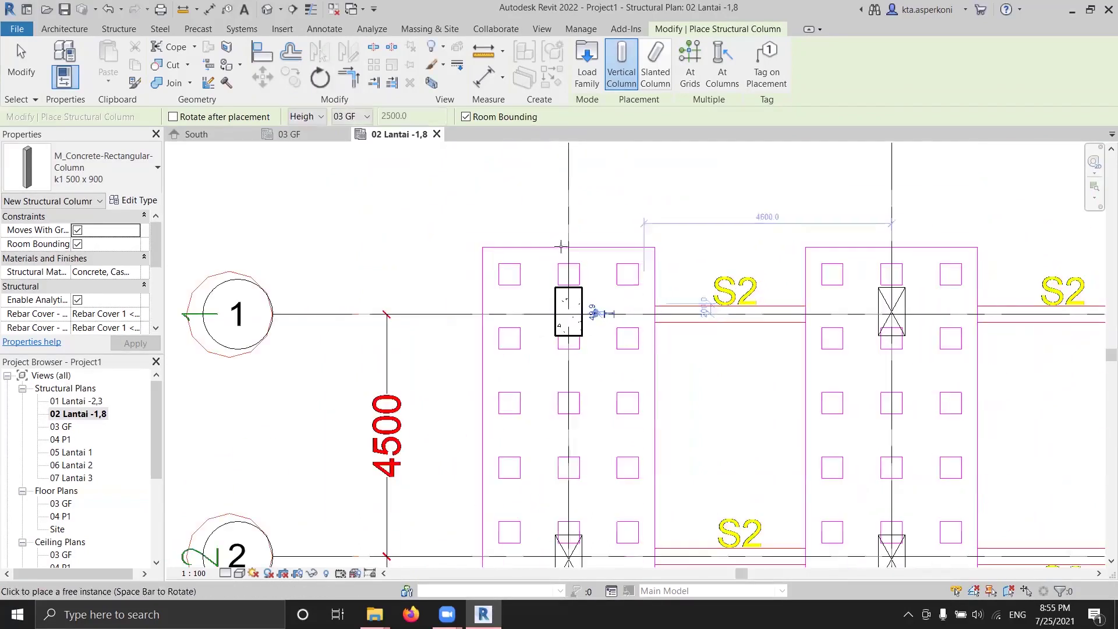
scroll(662, 260, "down", 2)
scroll(594, 237, "up", 2)
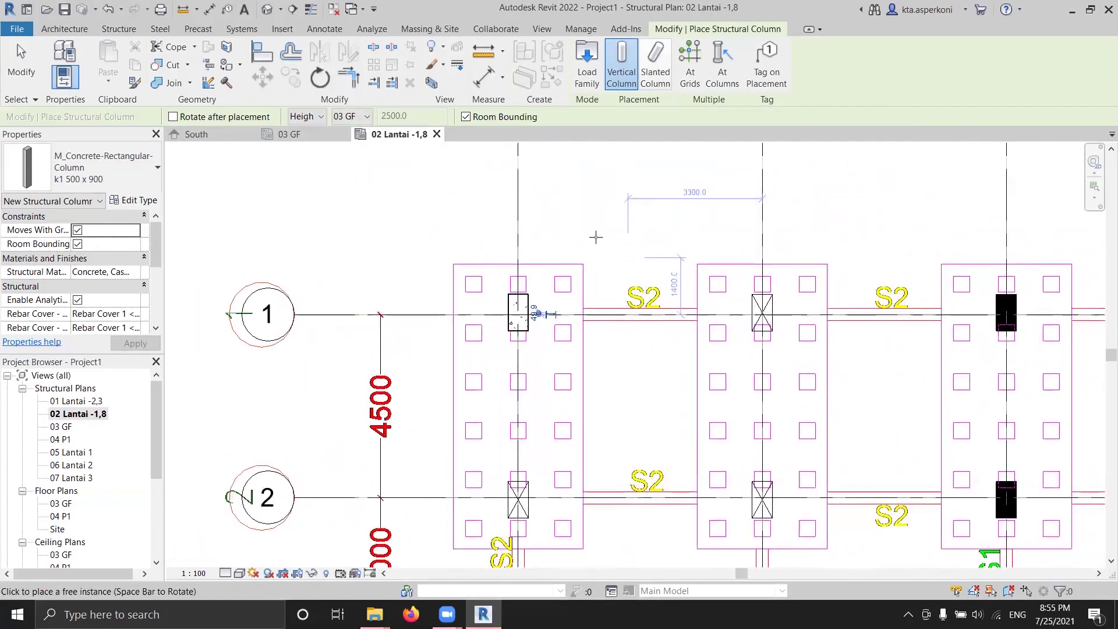
scroll(563, 237, "down", 1)
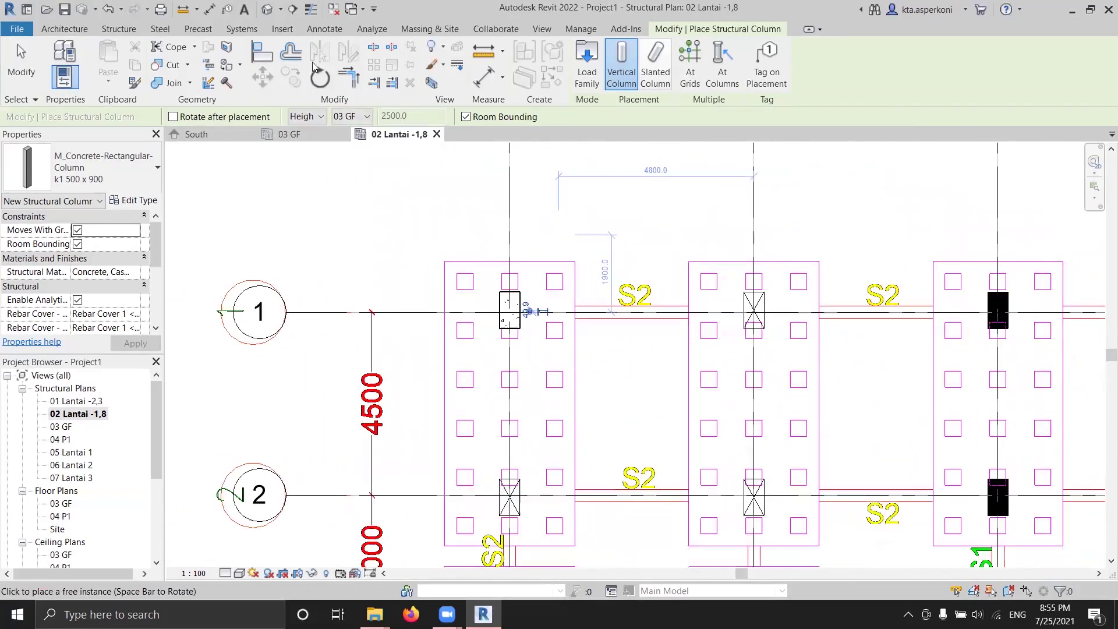
Open the default 3D view and examine the foundations and the placed column from behind
left_click(266, 10)
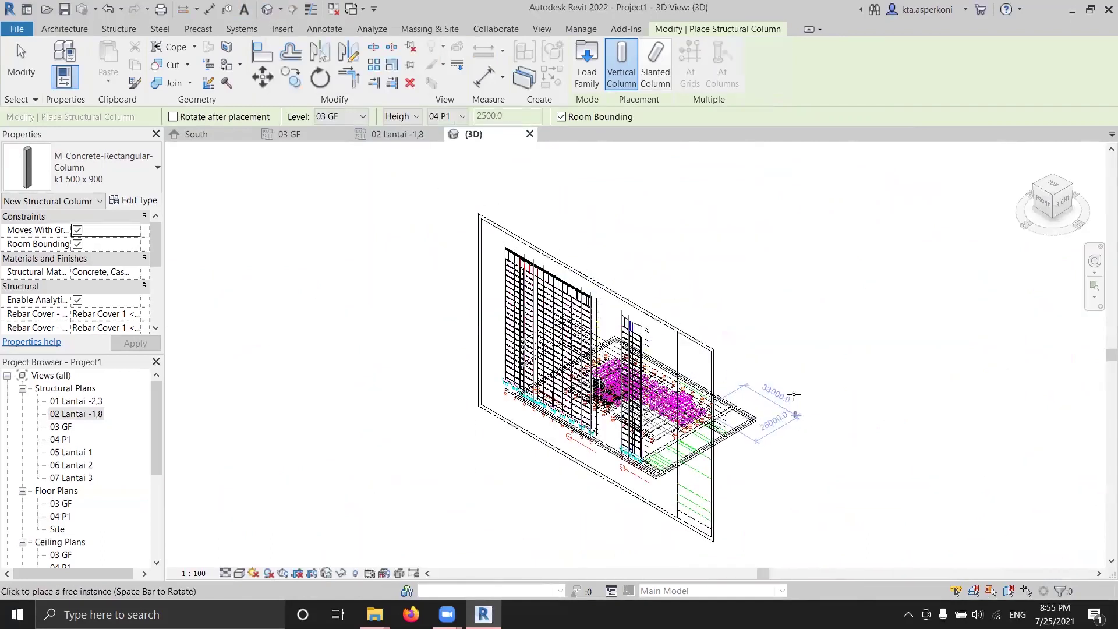
middle_click_drag(699, 373, 507, 252, "shift")
scroll(507, 262, "up", 5)
middle_click_drag(499, 320, 424, 435)
scroll(574, 316, "down", 3)
scroll(483, 285, "down", 2)
scroll(582, 227, "down", 1)
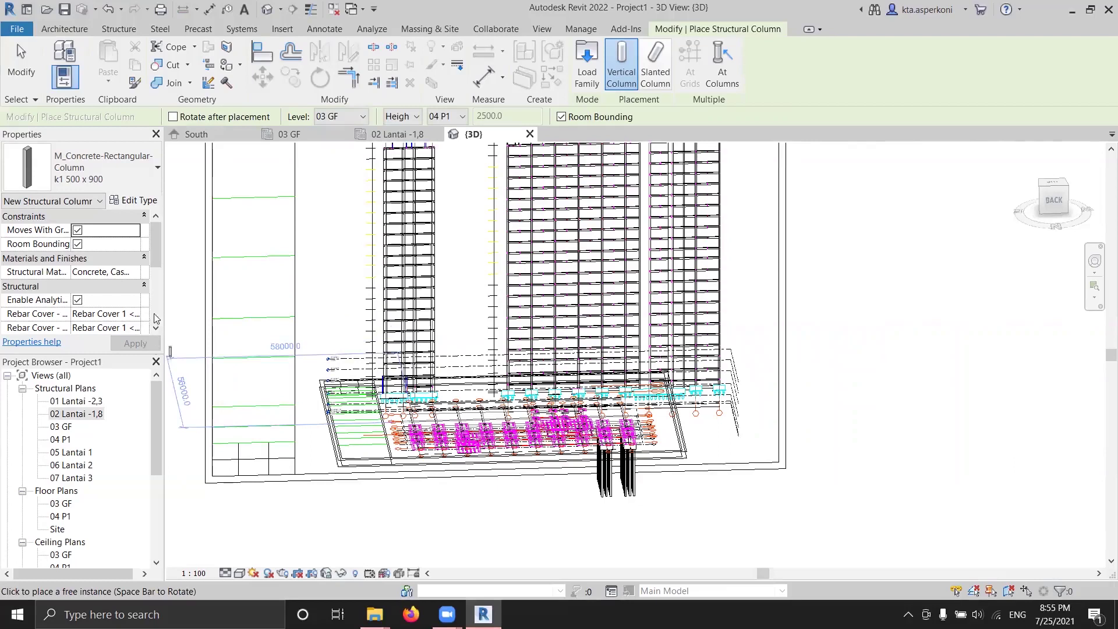
Hide the imported drawings level -1,8.dwg, pondasi.dwg and struktur.dwg in the 3D view
key("Escape")
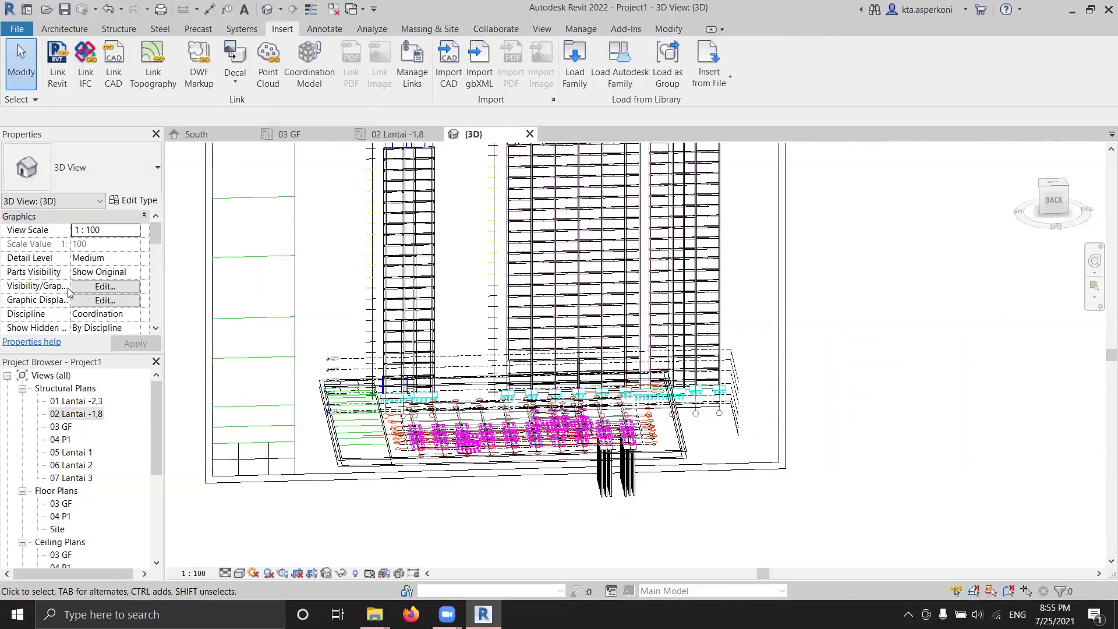
left_click(100, 288)
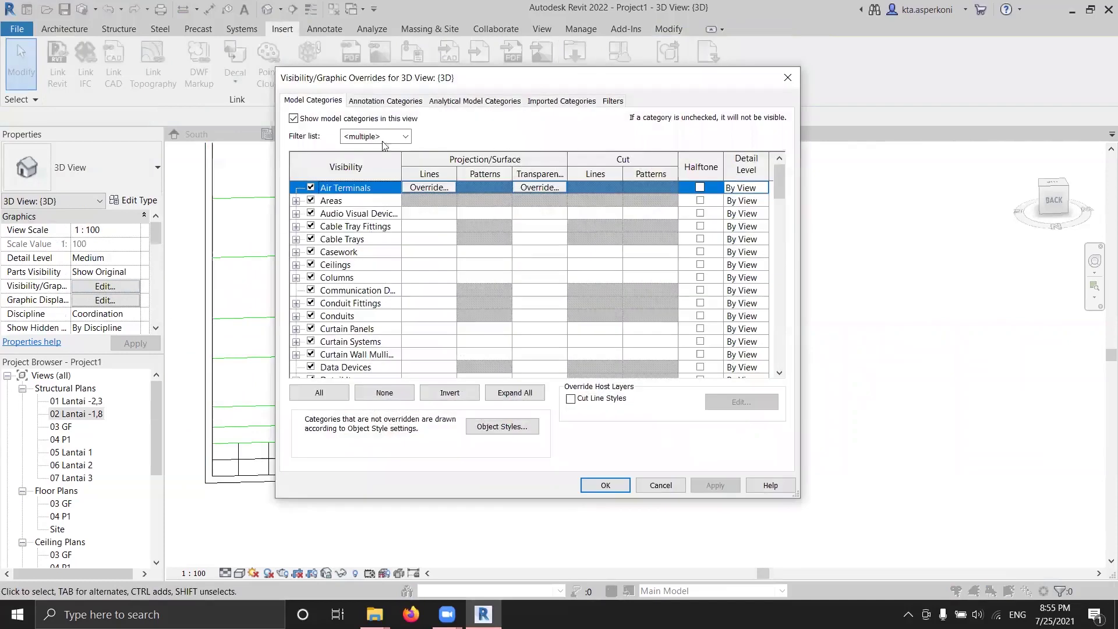
left_click(549, 102)
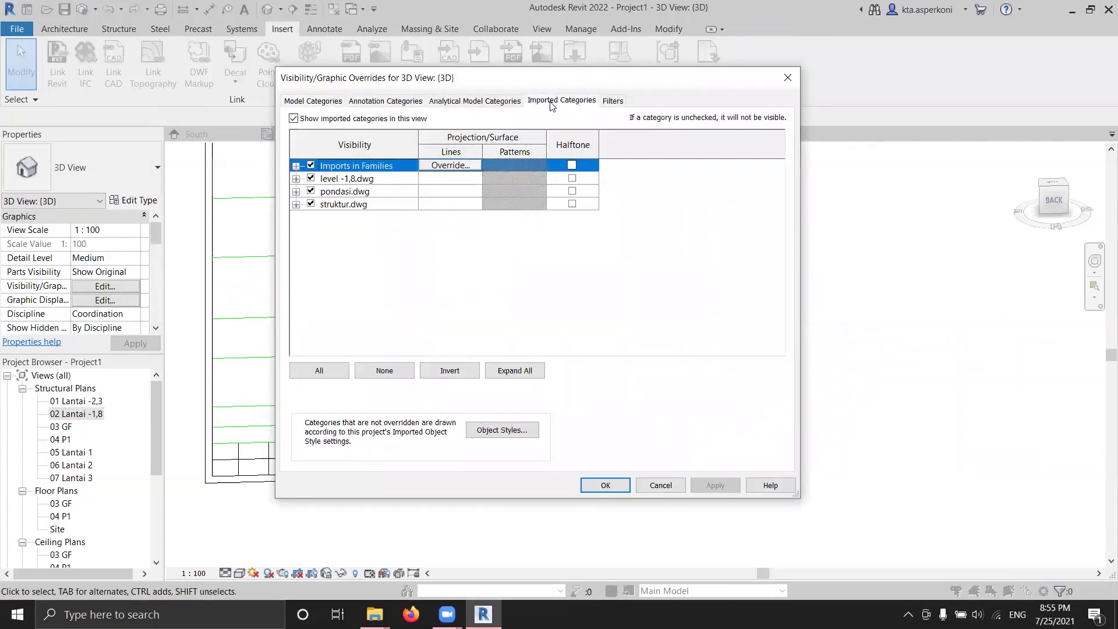
left_click(310, 178)
left_click(311, 191)
left_click(311, 203)
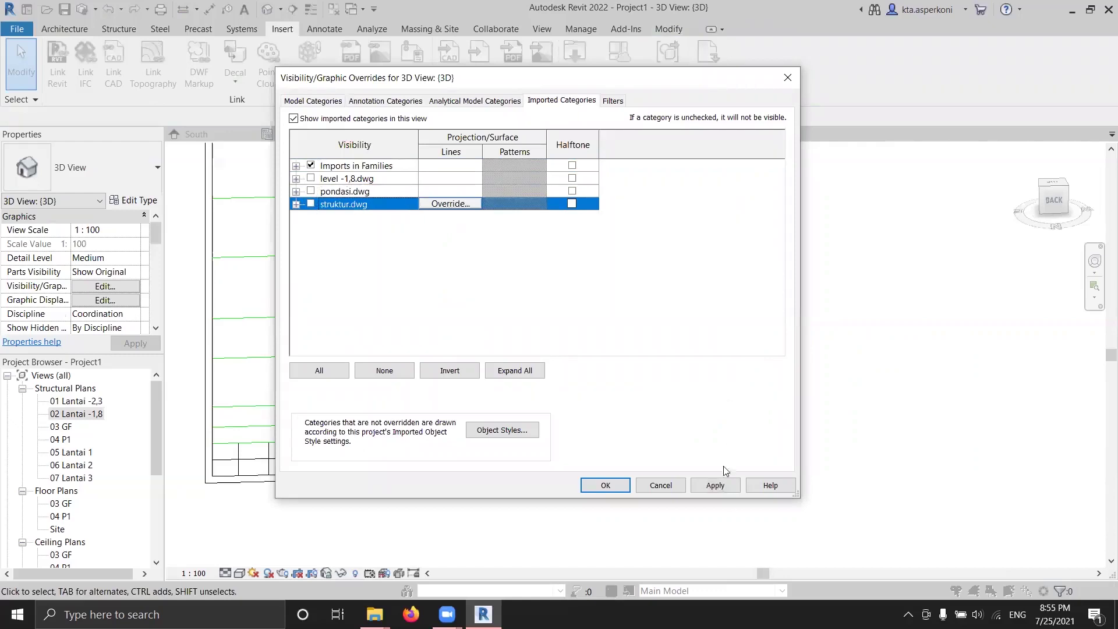
left_click(605, 485)
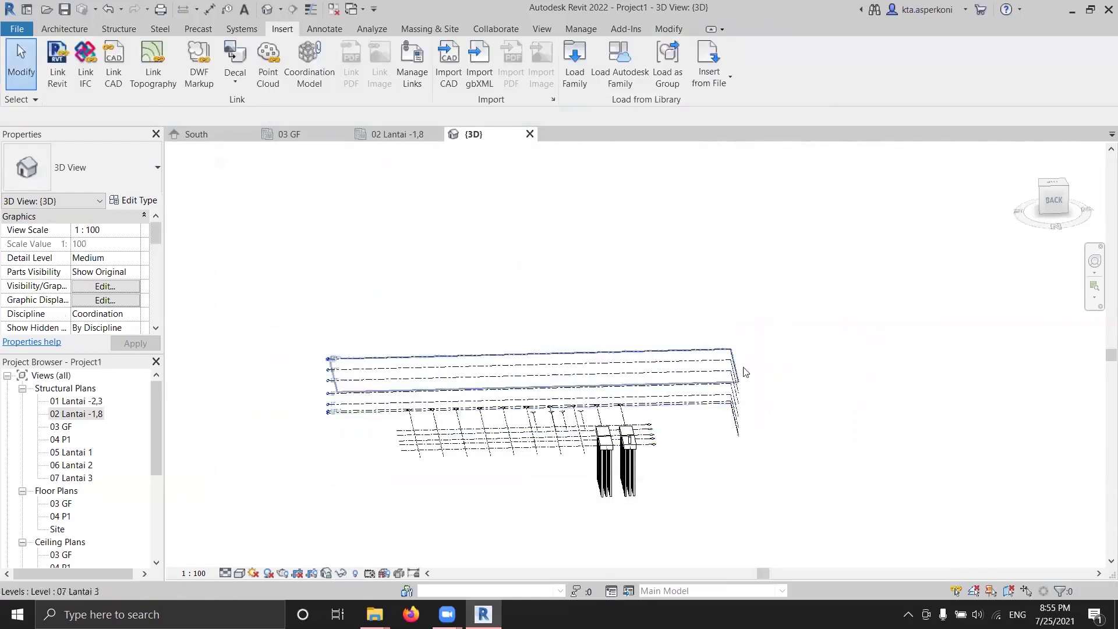
middle_click_drag(678, 410, 437, 340)
scroll(474, 412, "up", 4)
In the 02 Lantai -1,8 plan, copy the A-1 column 6000 mm along grid 1 onto the B-1 outline
left_click(396, 135)
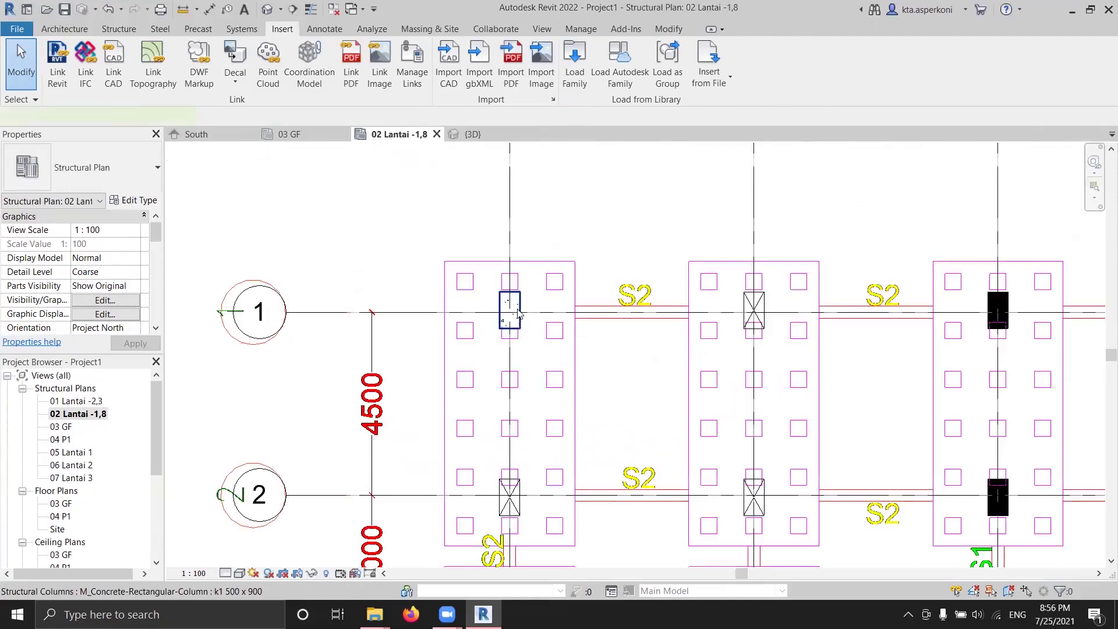
left_click(517, 312)
scroll(542, 359, "down", 4)
scroll(542, 360, "up", 2)
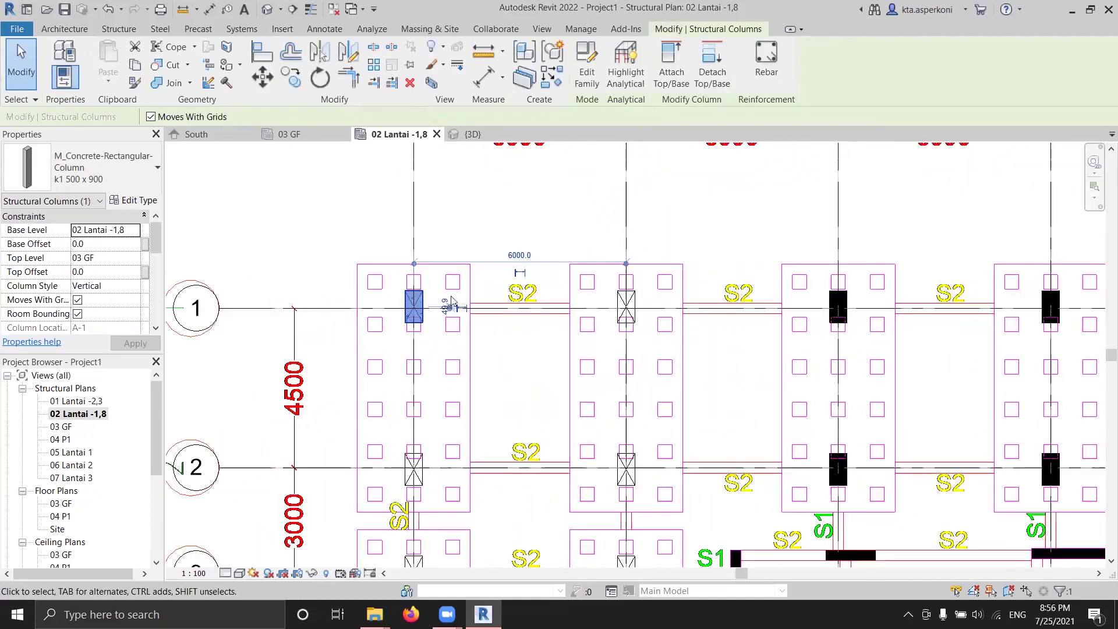
left_click(291, 76)
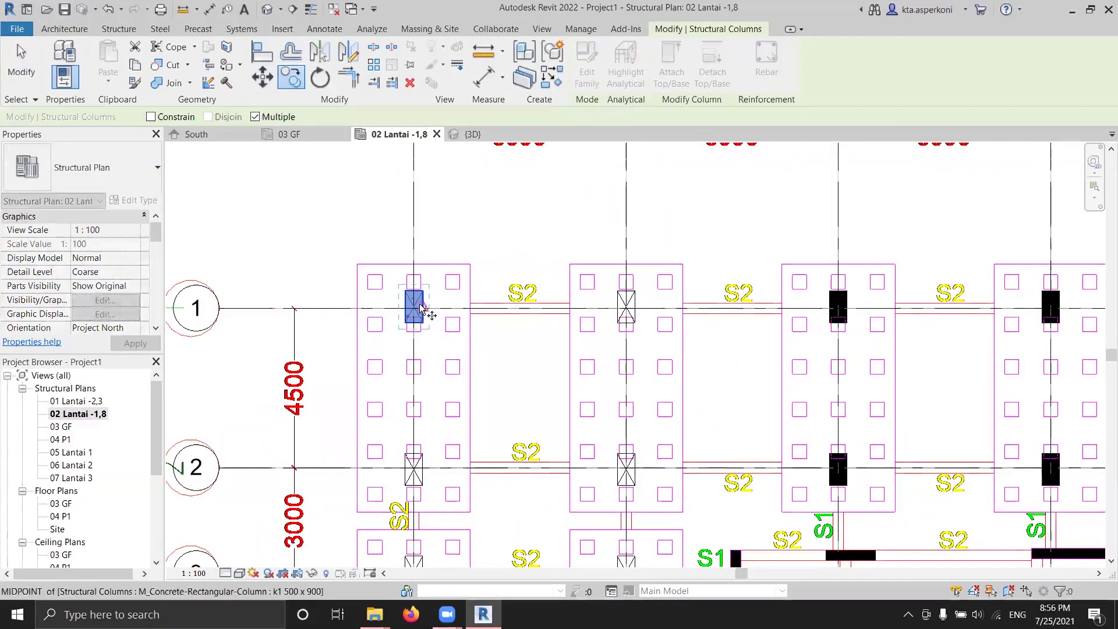
scroll(416, 309, "up", 2)
left_click(415, 308)
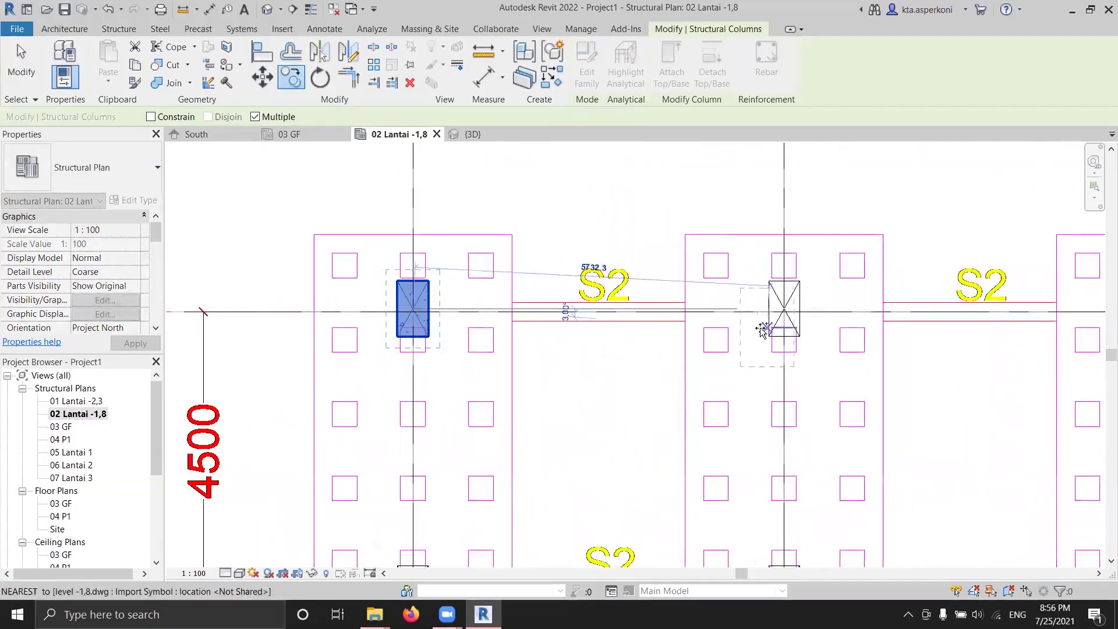
scroll(777, 314, "down", 2)
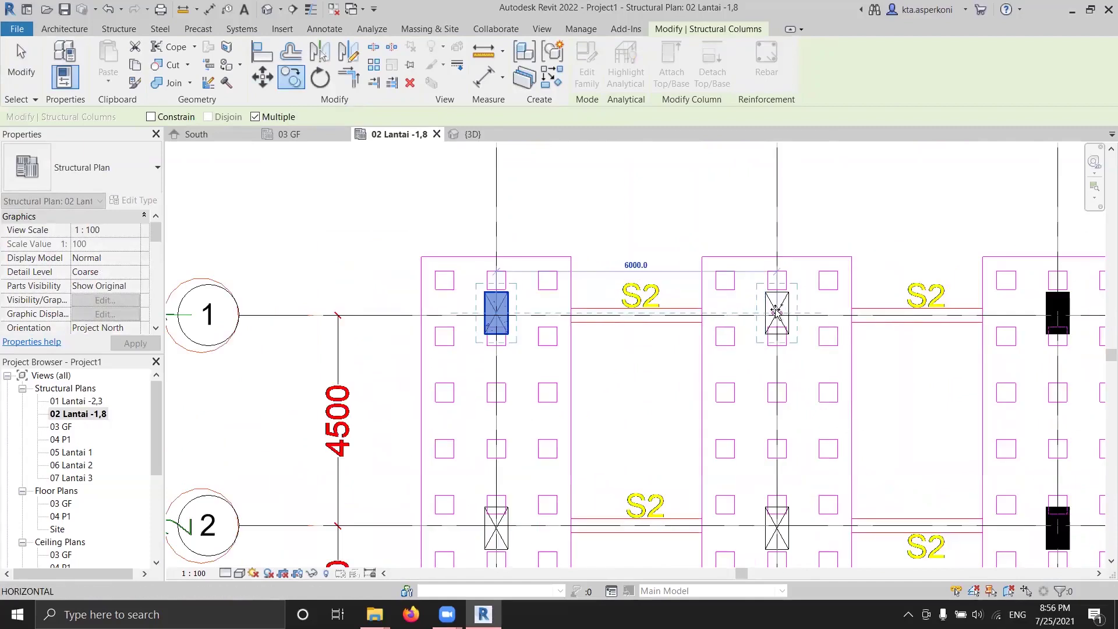
scroll(776, 313, "up", 2)
left_click(779, 314)
scroll(751, 317, "down", 3)
key("Escape")
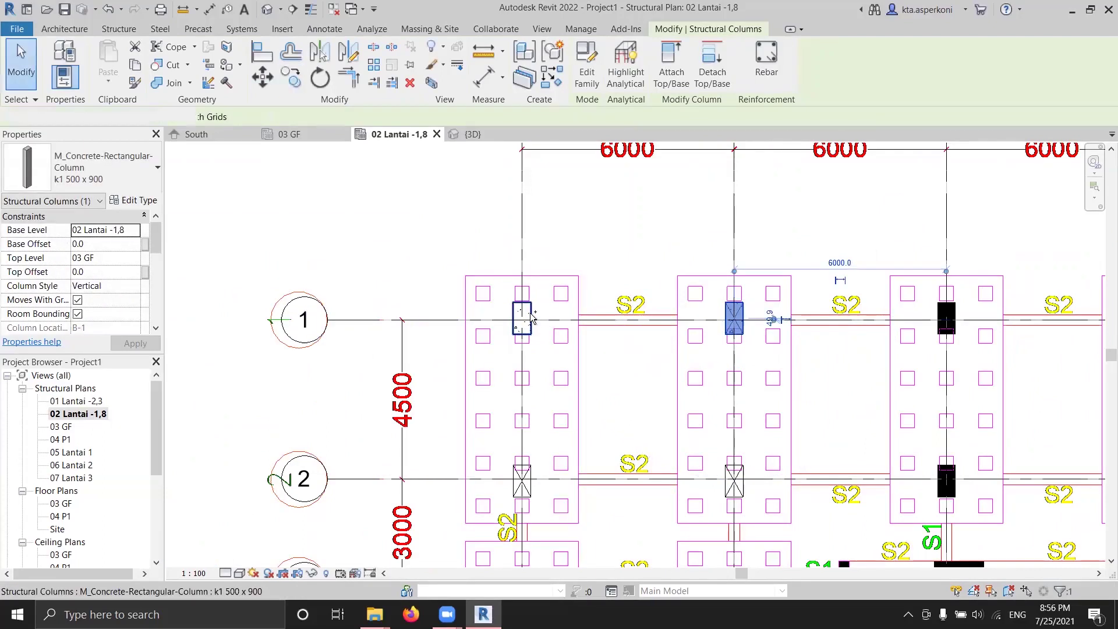
Copy the two grid 1 columns together 4500 mm down onto the column outlines on grid 2
left_click(523, 317, "ctrl")
scroll(509, 282, "down", 3)
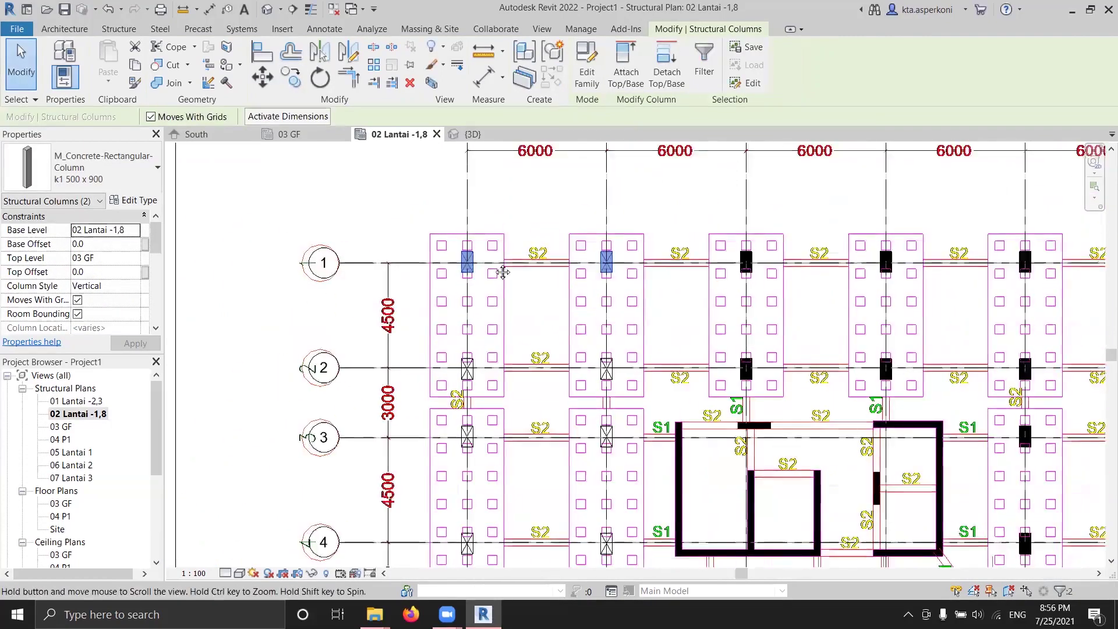
middle_click_drag(509, 283, 492, 245)
key("c")
key("o")
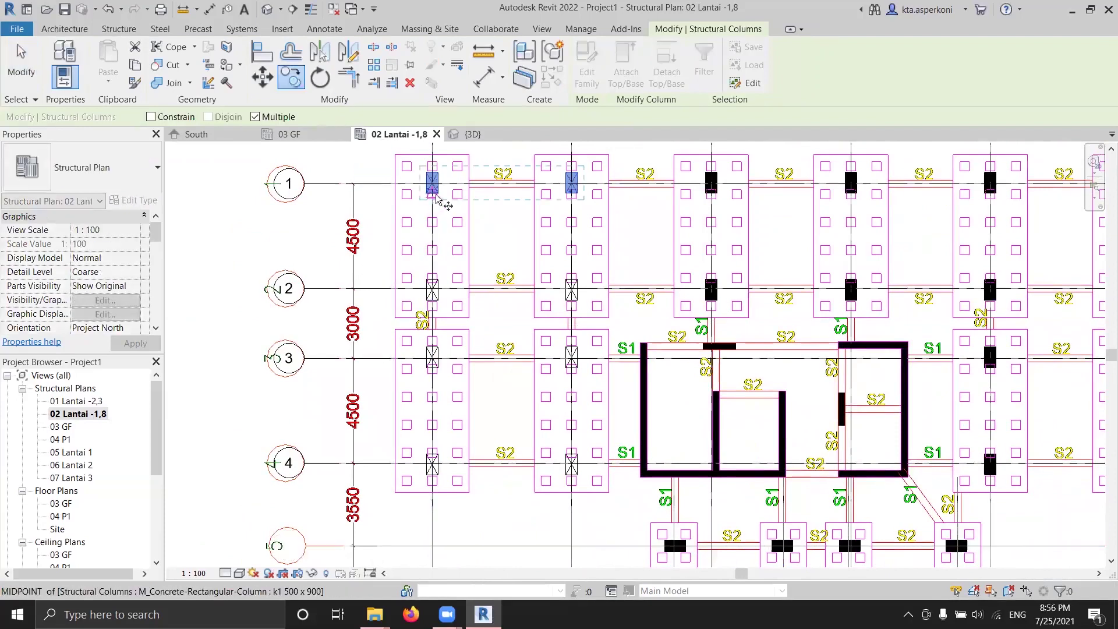
scroll(441, 199, "up", 2)
left_click(438, 196)
left_click(438, 357)
key("Escape")
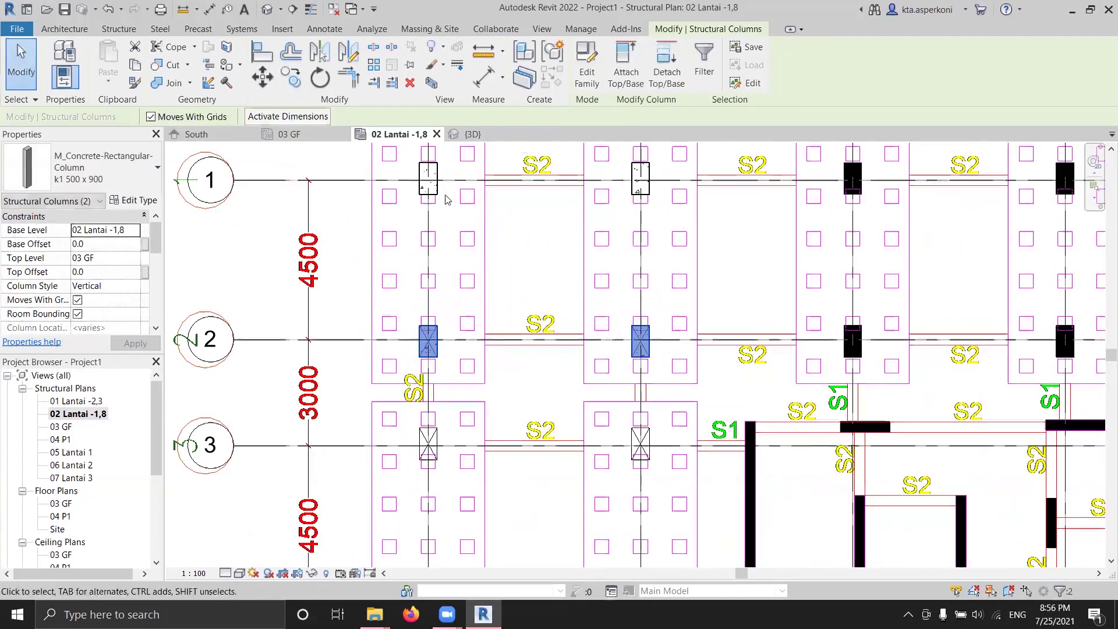
Copy the four columns on grids 1 and 2 together down onto the column outlines on grids 3 and 4
left_click(438, 192, "ctrl")
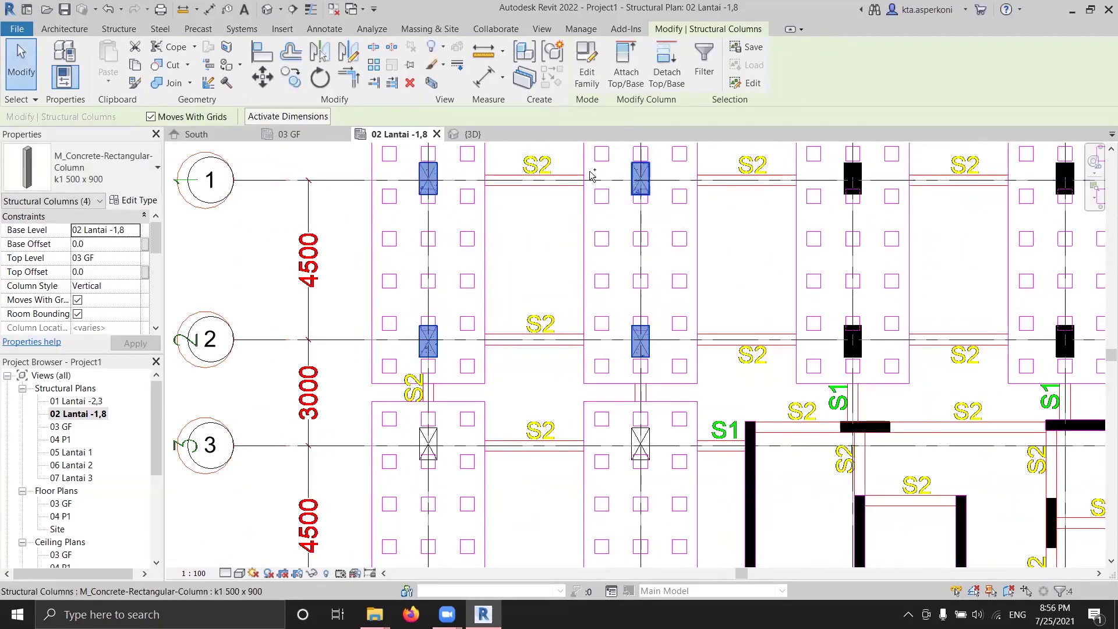
left_click(290, 76)
left_click(439, 356)
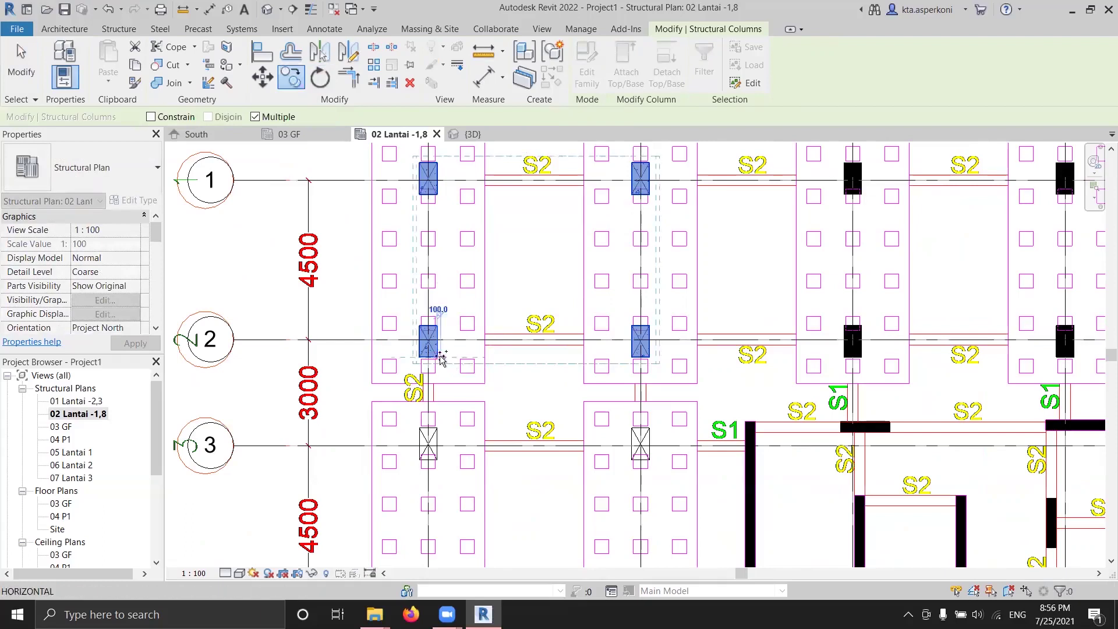
scroll(512, 460, "down", 2)
middle_click_drag(549, 475, 554, 274)
scroll(470, 387, "up", 5)
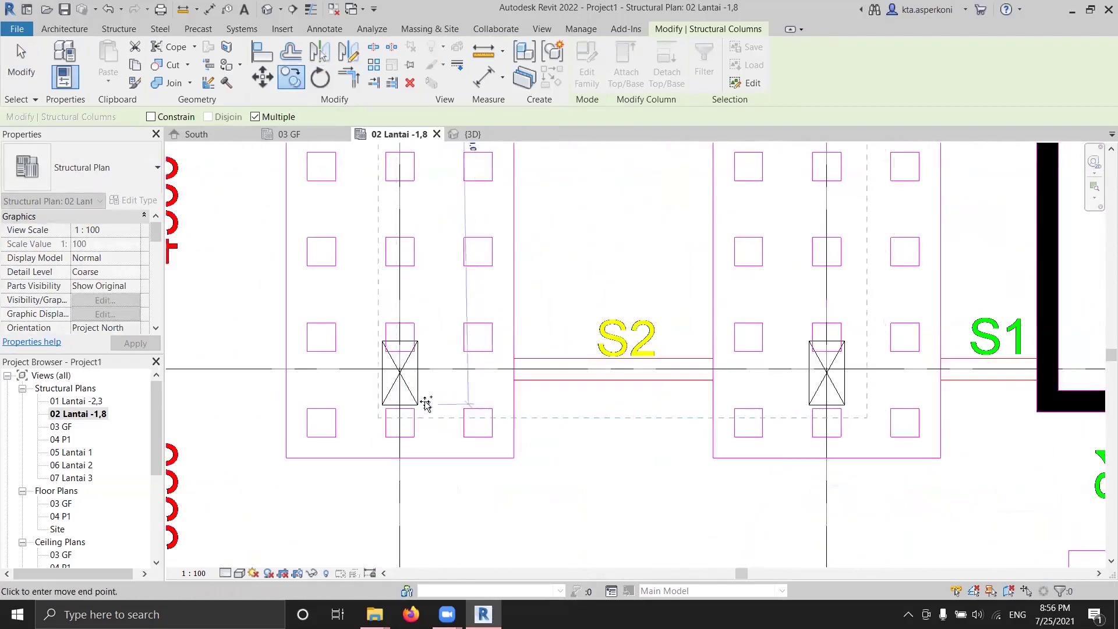
left_click(412, 402)
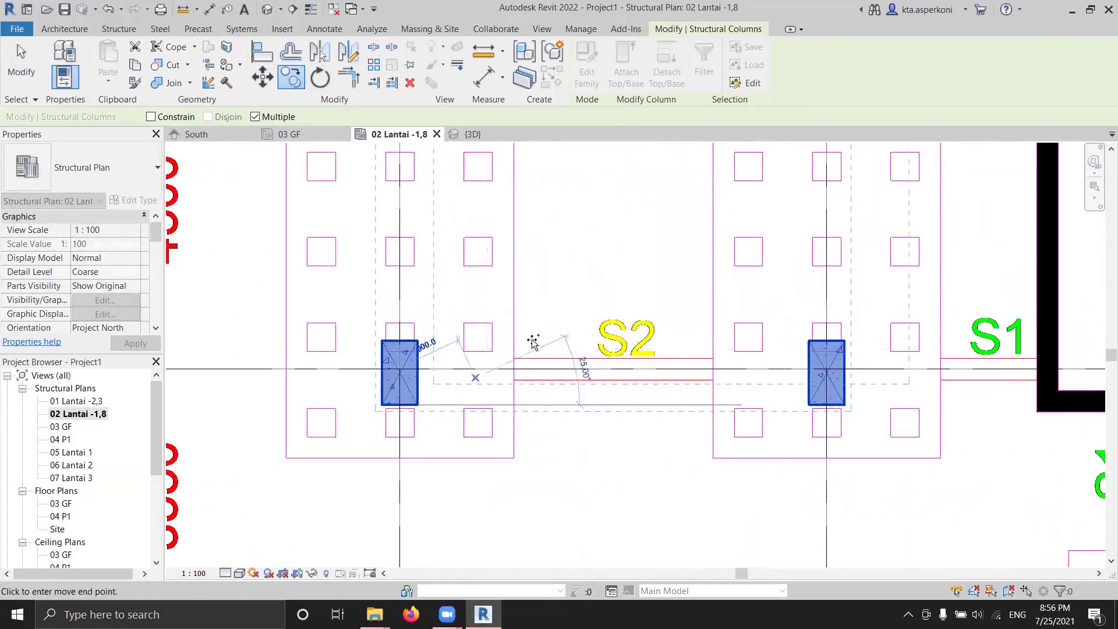
scroll(593, 262, "down", 3)
key("Escape")
middle_click_drag(595, 270, 579, 384)
key("Escape")
scroll(594, 269, "down", 1)
middle_click_drag(592, 269, 553, 339)
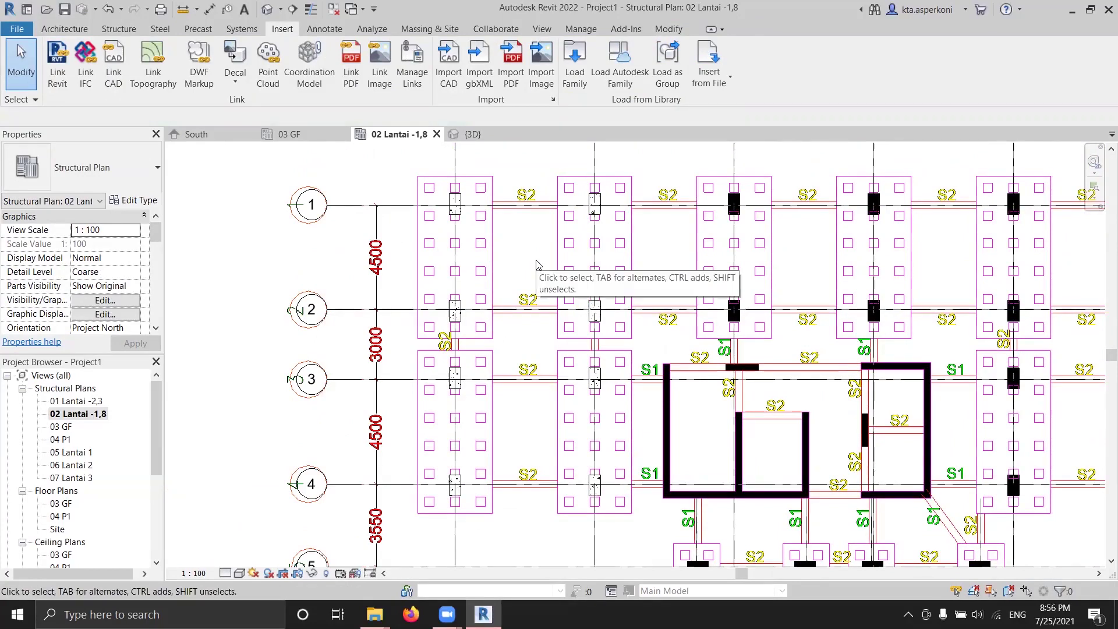
middle_click_drag(514, 279, 495, 314)
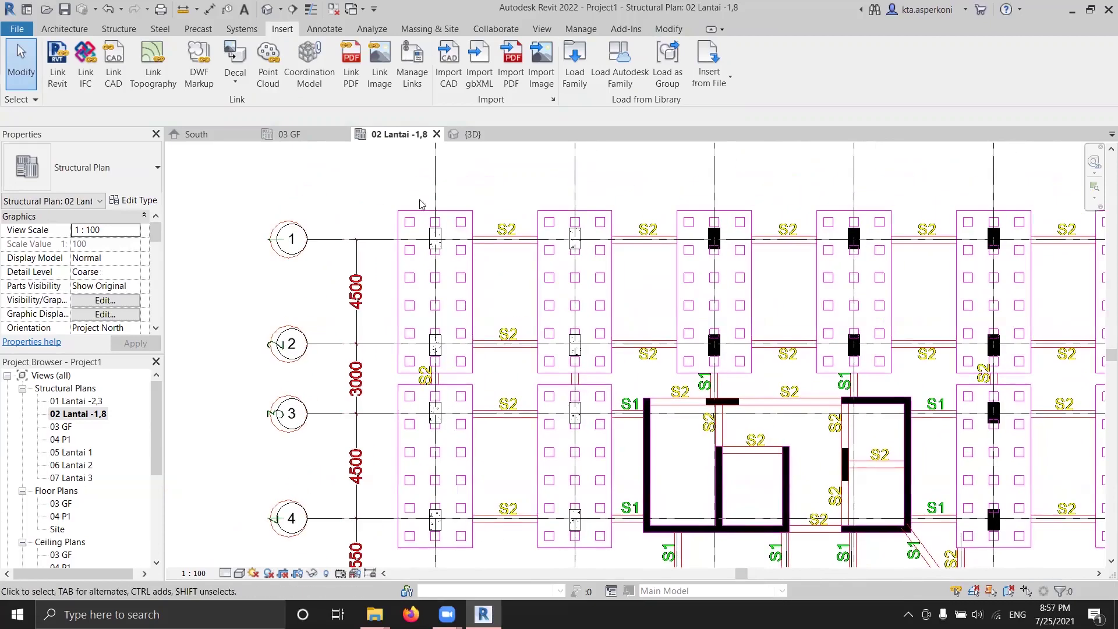
Start a structural beam and load the M_Concrete-Rectangular Beam family from the US library's Concrete framing folder
left_click(119, 29)
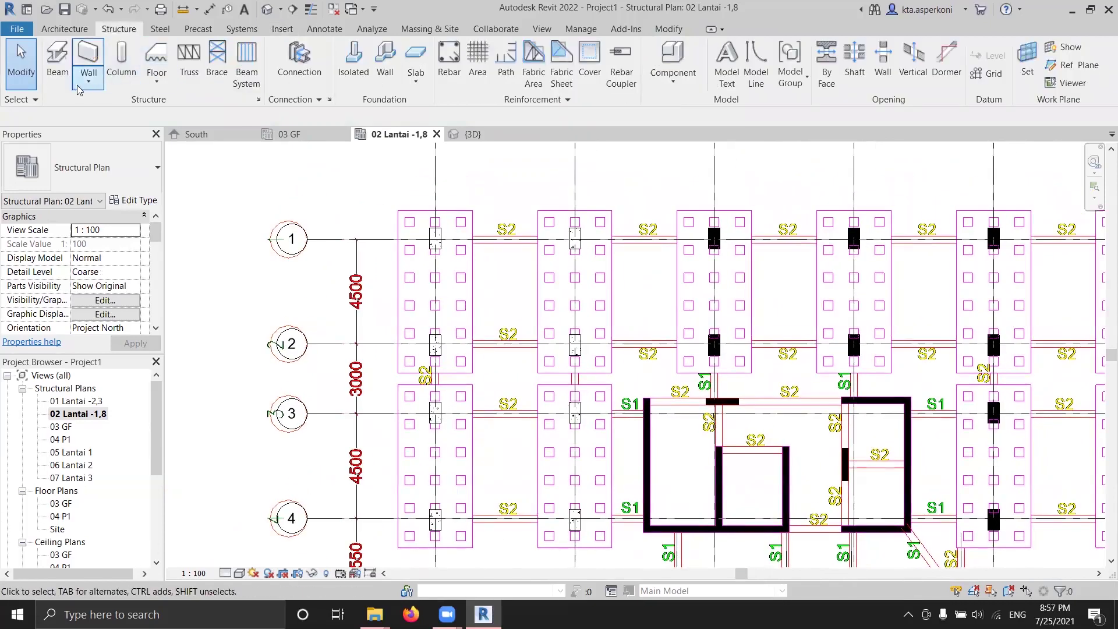
left_click(56, 64)
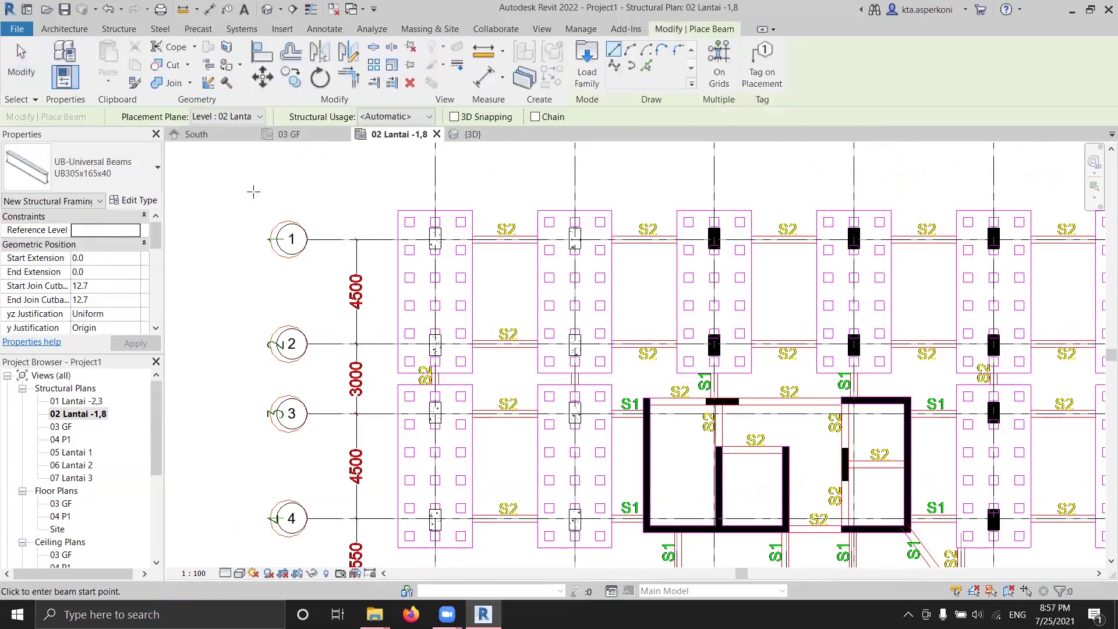
left_click(114, 169)
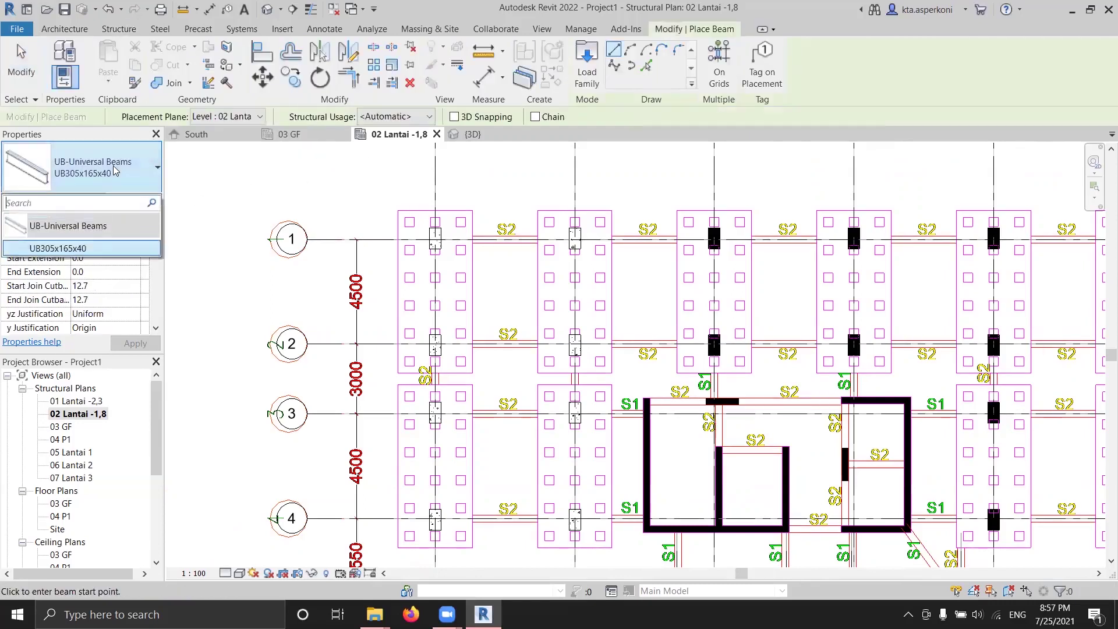
left_click(115, 174)
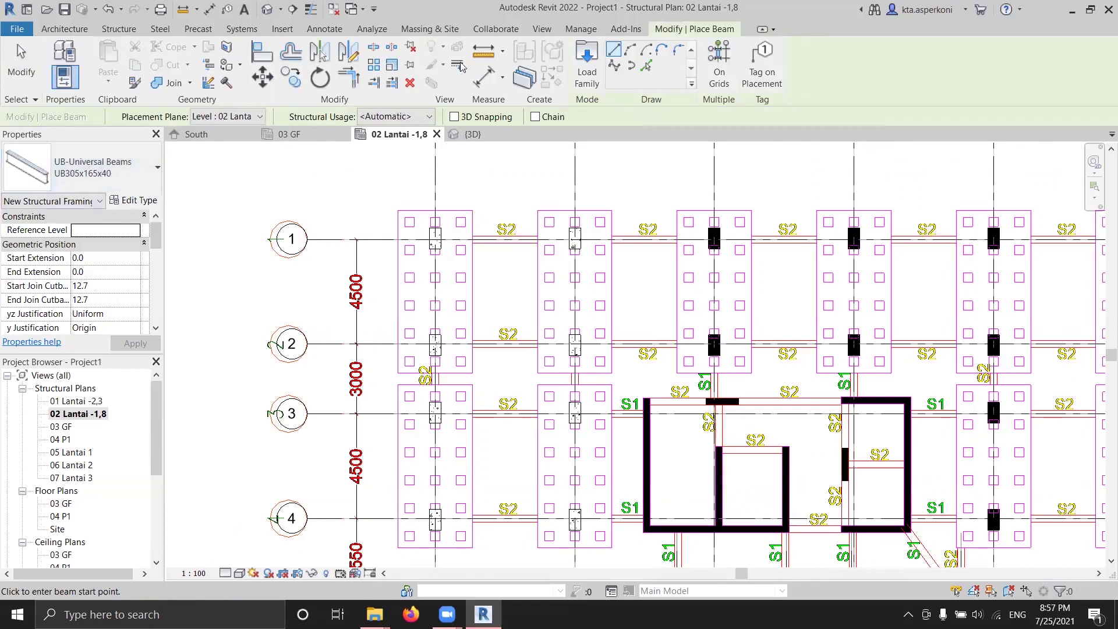
left_click(282, 29)
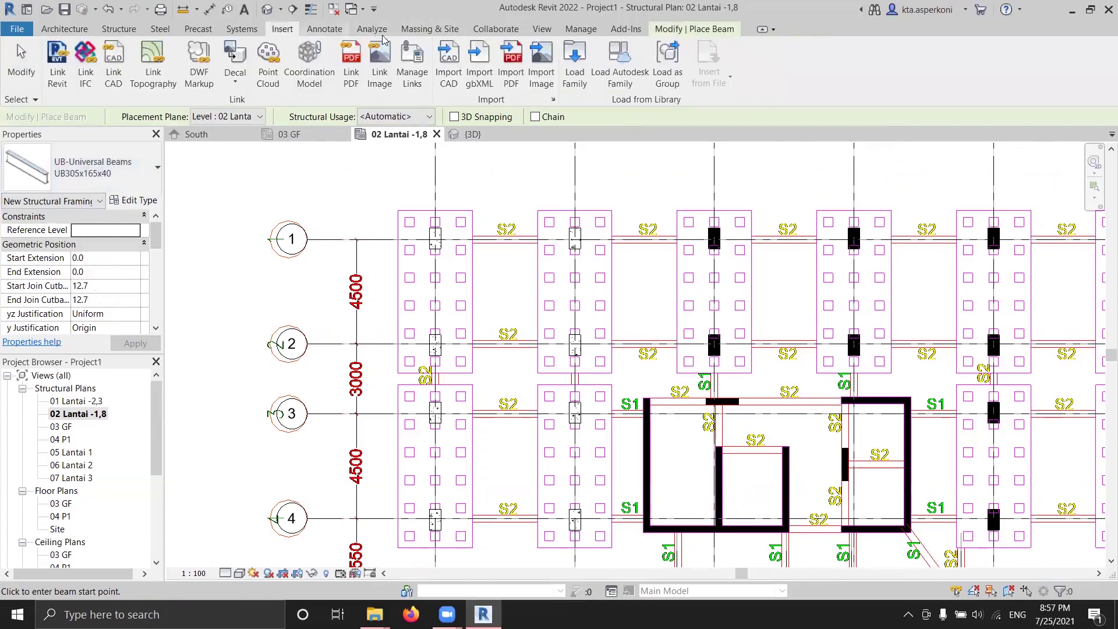
left_click(575, 61)
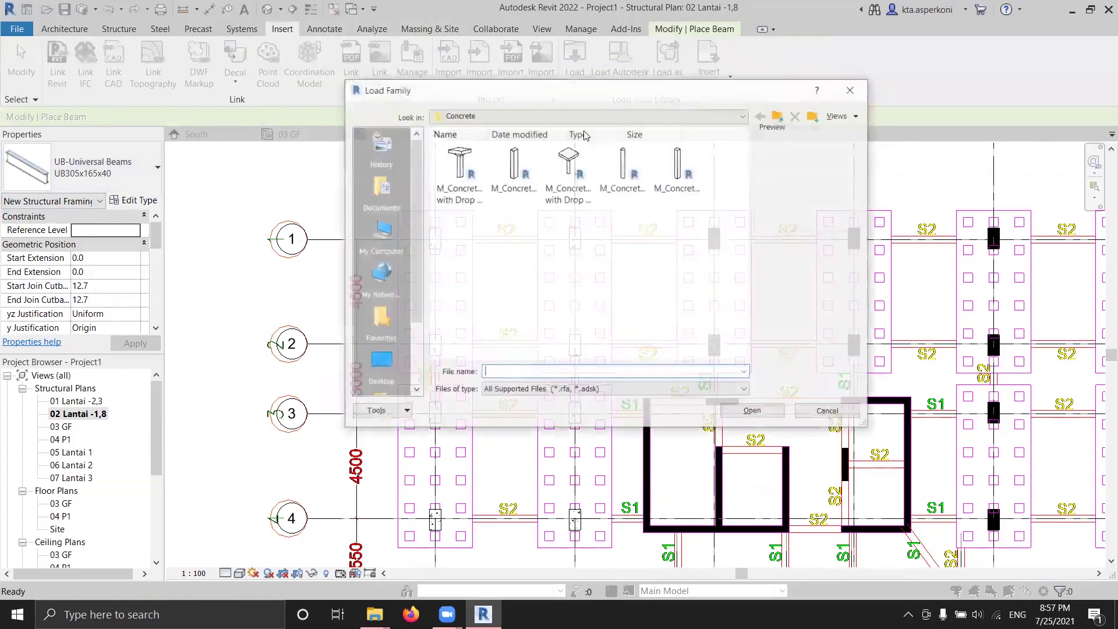
left_click(547, 114)
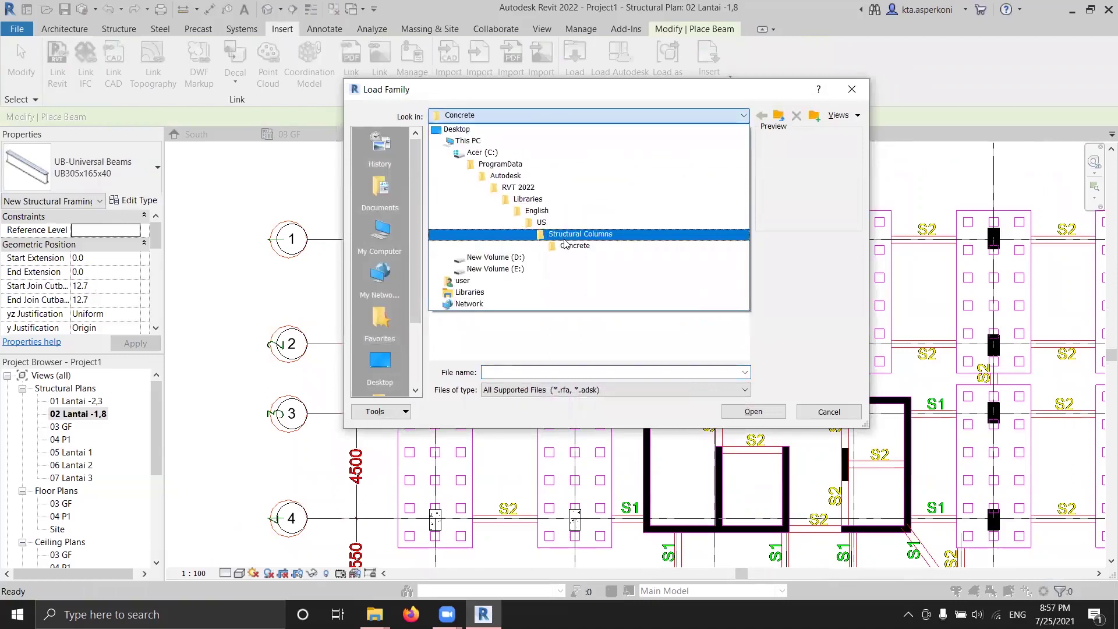
left_click(547, 225)
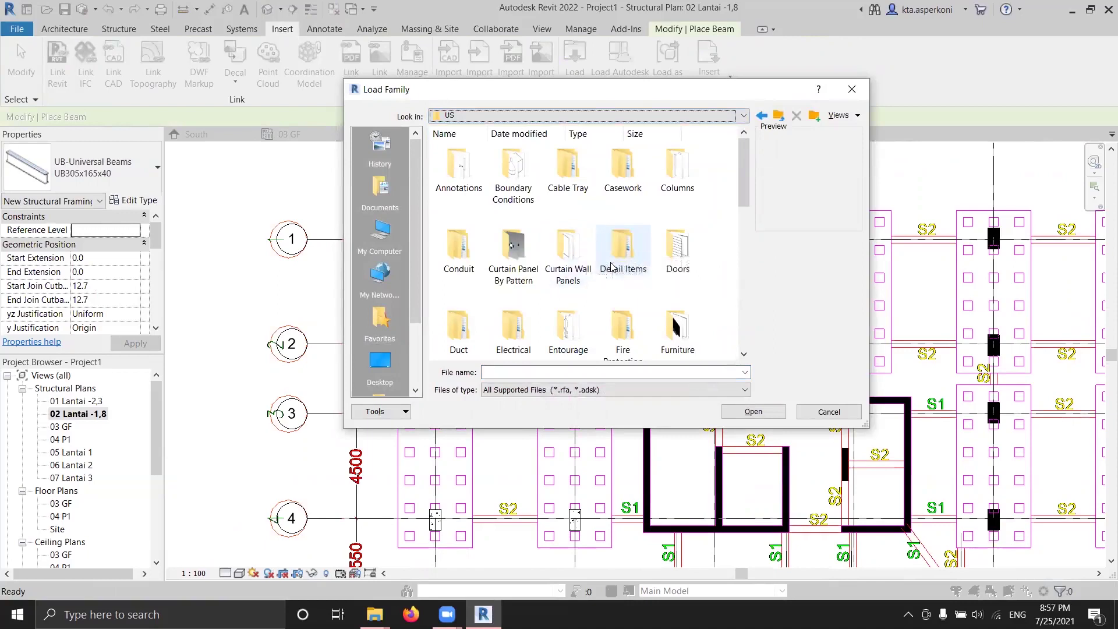
scroll(611, 266, "down", 6)
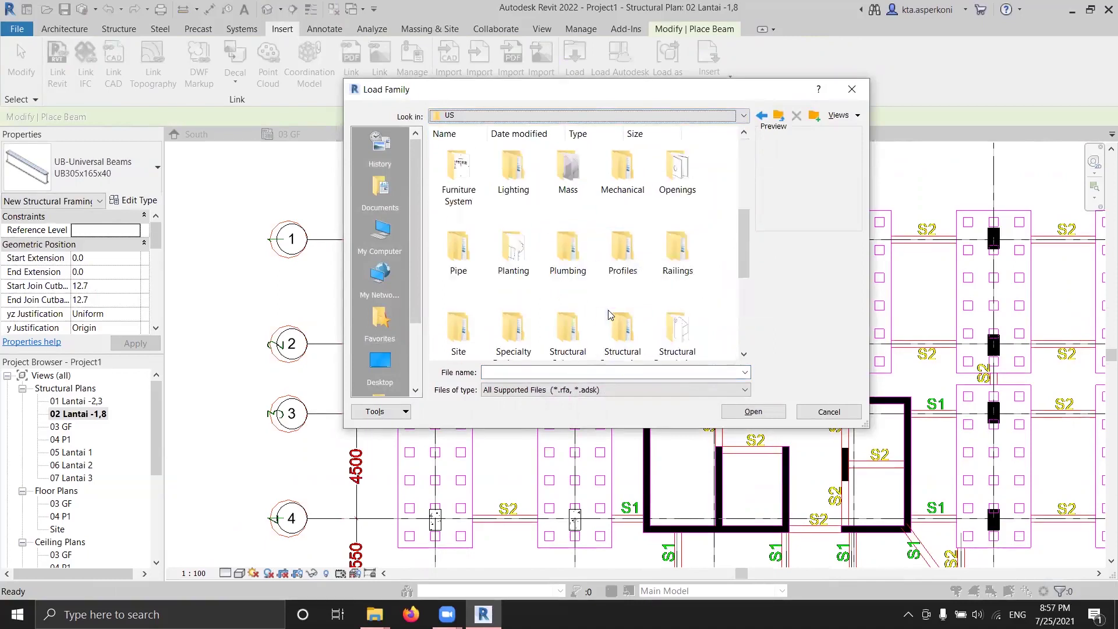
double_click(463, 198)
double_click(460, 175)
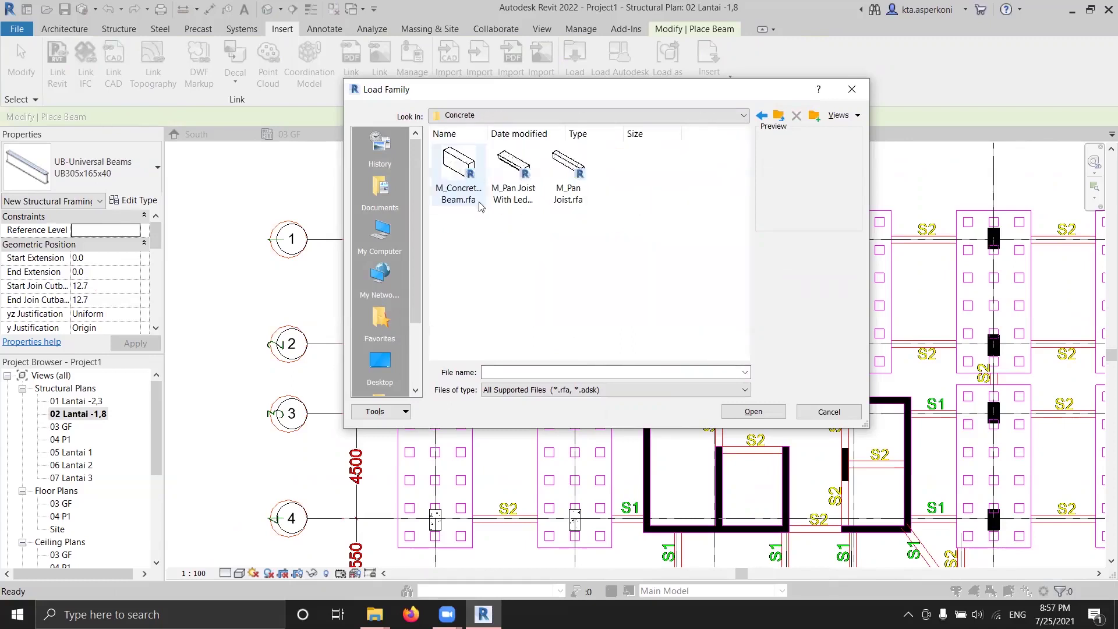
double_click(460, 175)
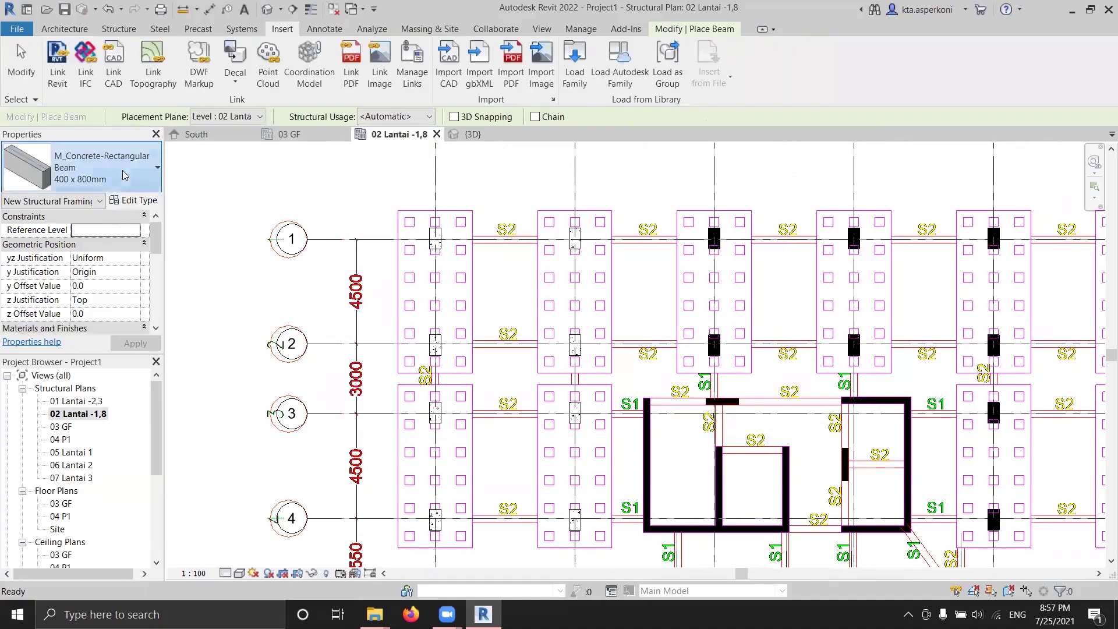
Duplicate the 400 x 800mm concrete beam type as B1 300 x 1000, with b 300 and h 1000
left_click(99, 169)
left_click(101, 343)
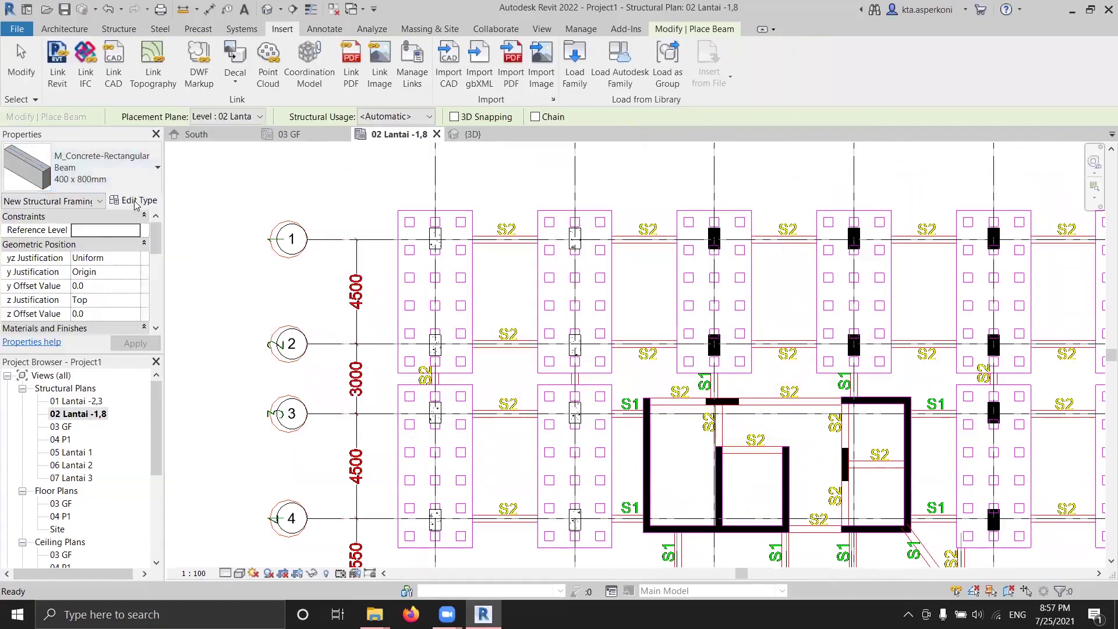
left_click(134, 200)
left_click(542, 119)
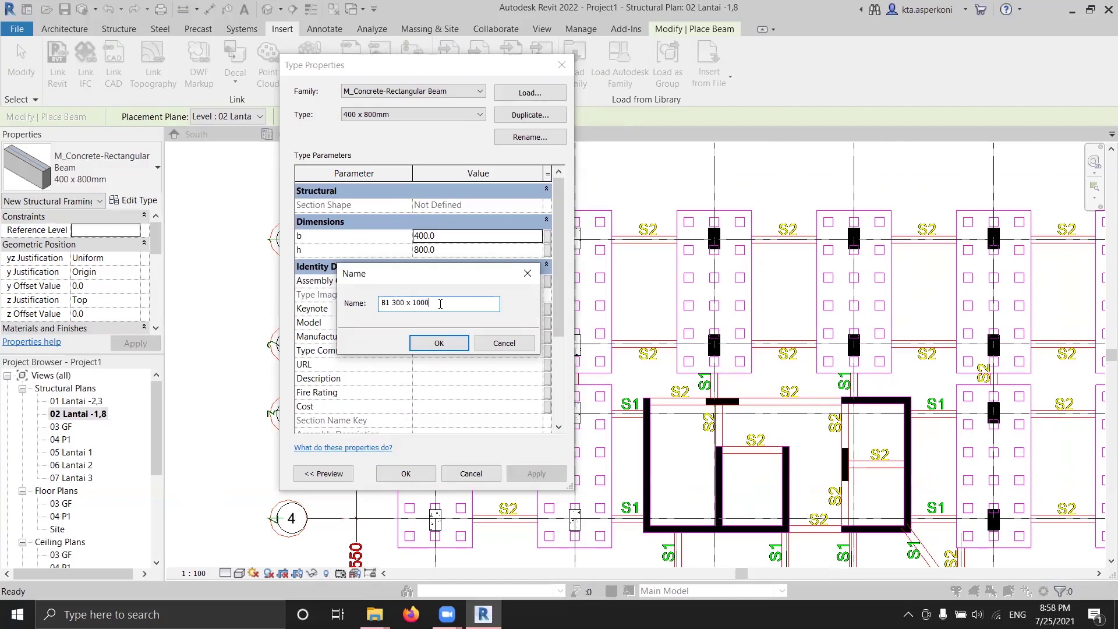
left_click(439, 343)
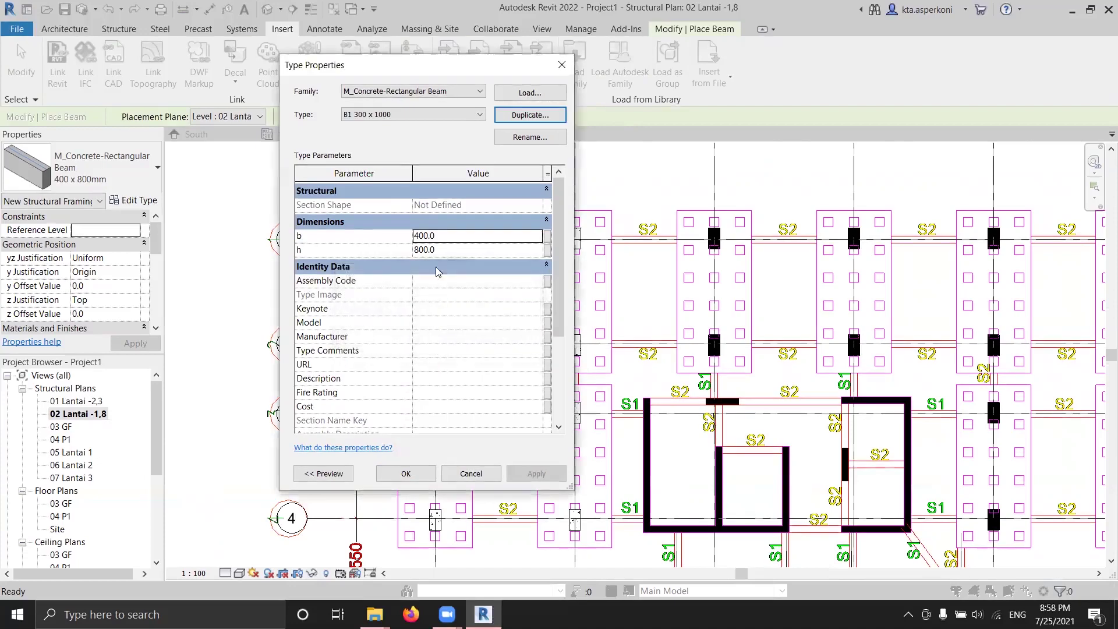
left_click(422, 237)
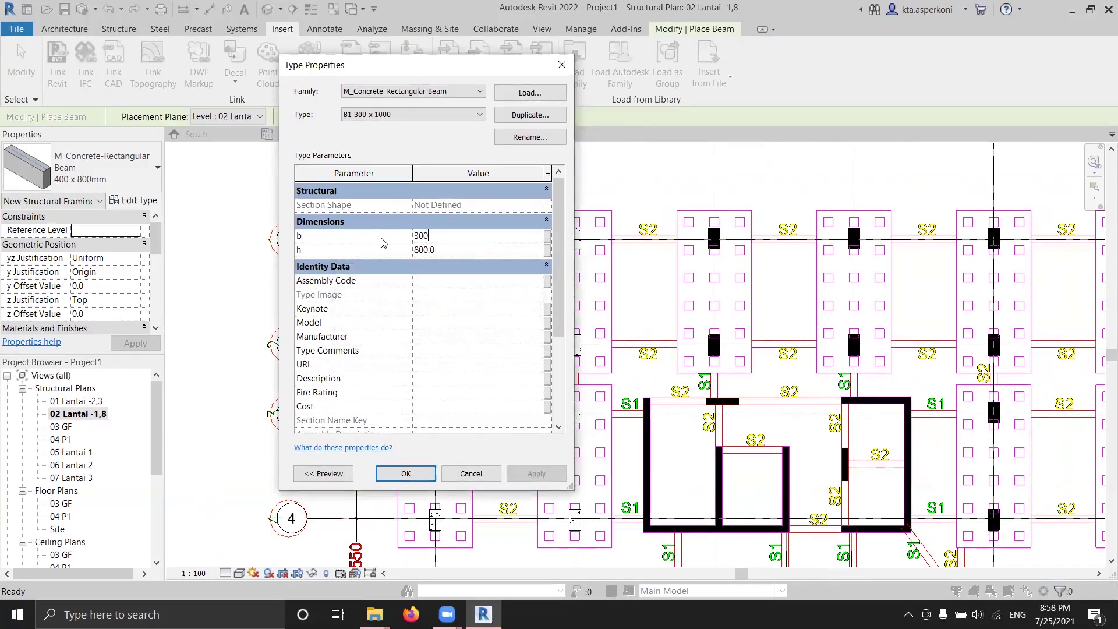
left_click(445, 249)
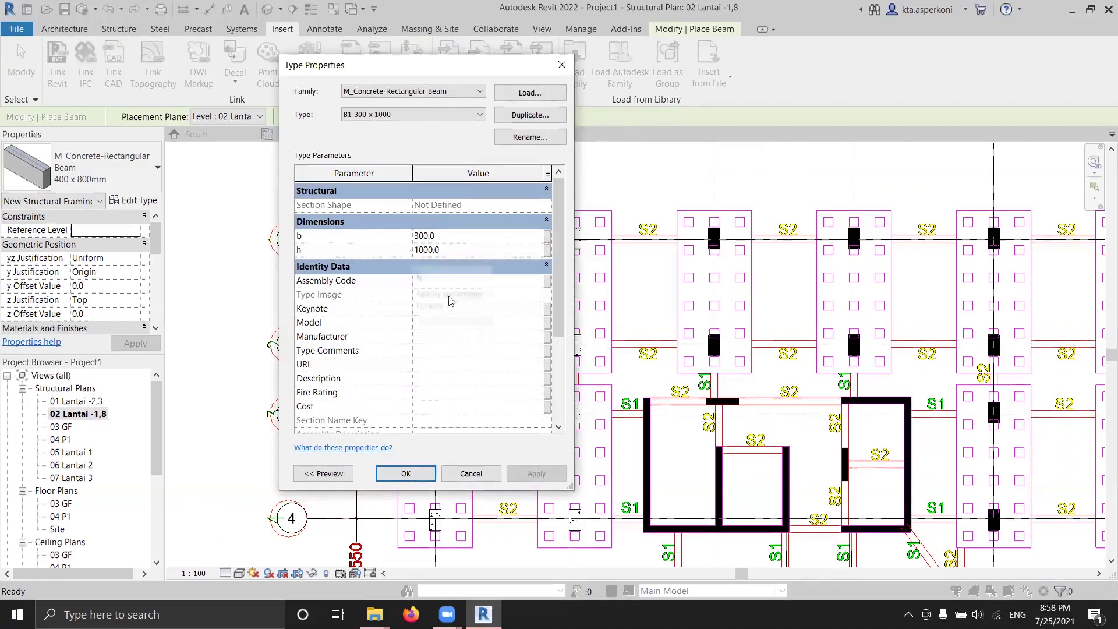
left_click(406, 472)
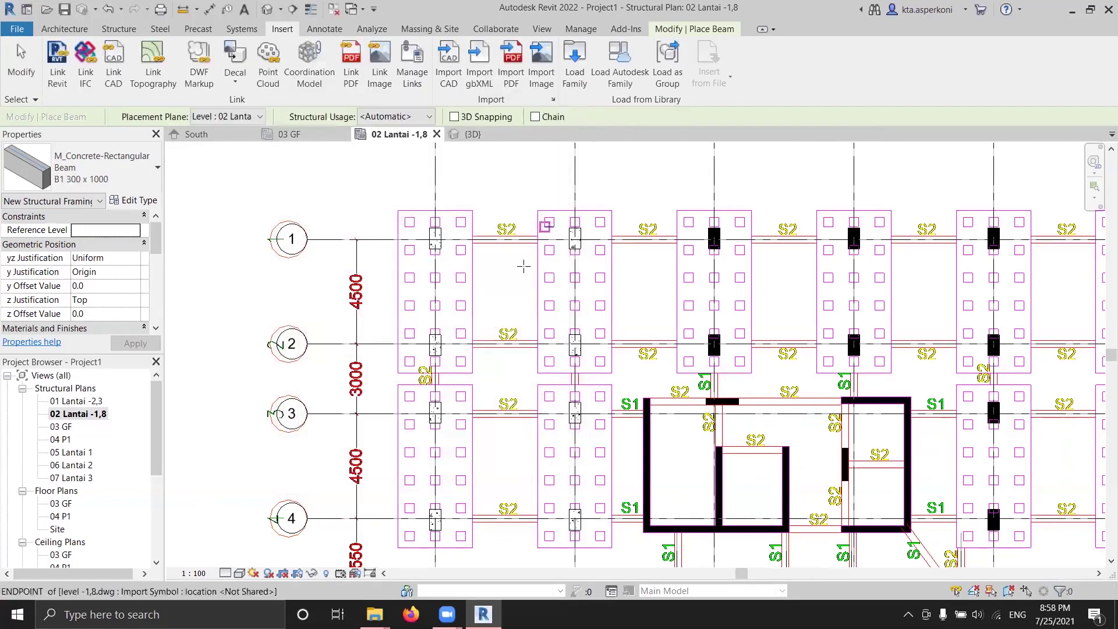
Try to place a B1 300 x 1000 beam along the upper S2 outline on grid 1 between the first two pile caps
scroll(494, 251, "up", 3)
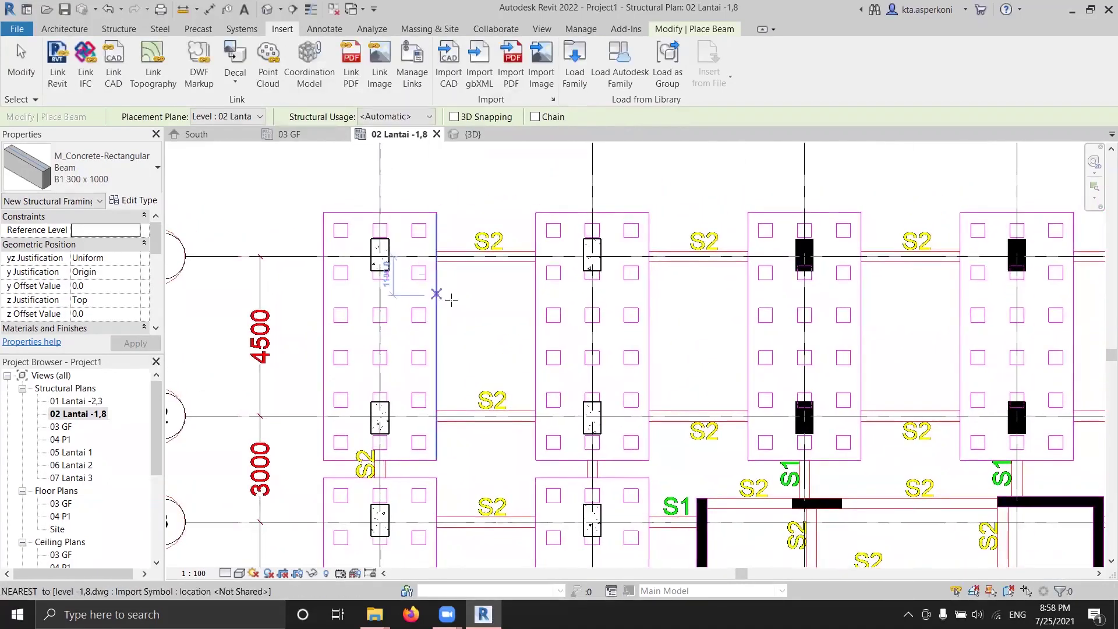
scroll(455, 265, "up", 3)
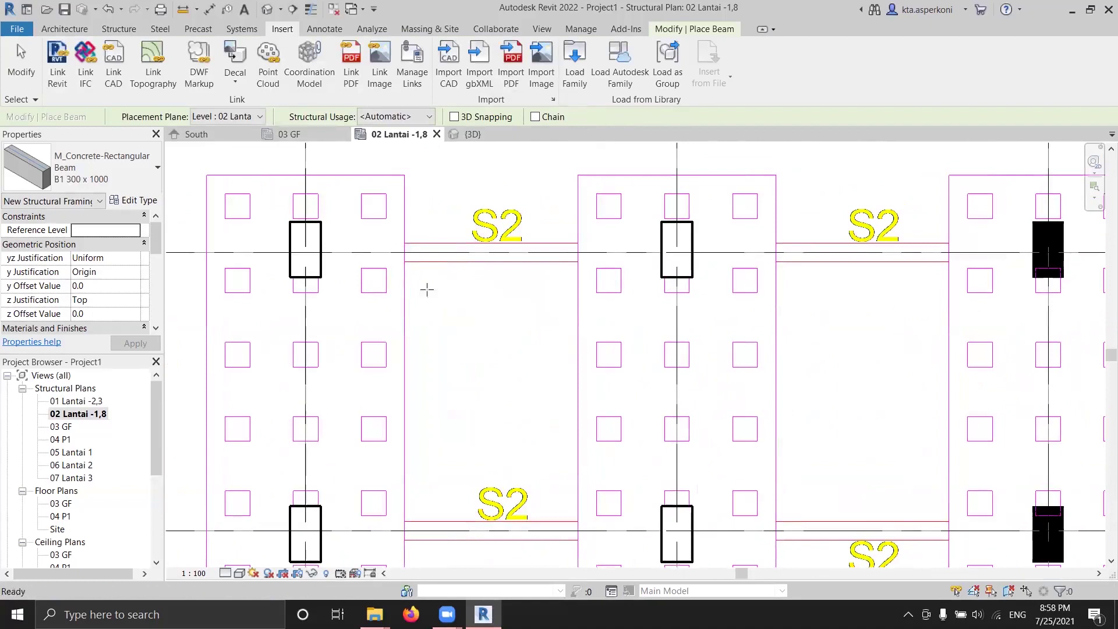
left_click(404, 243)
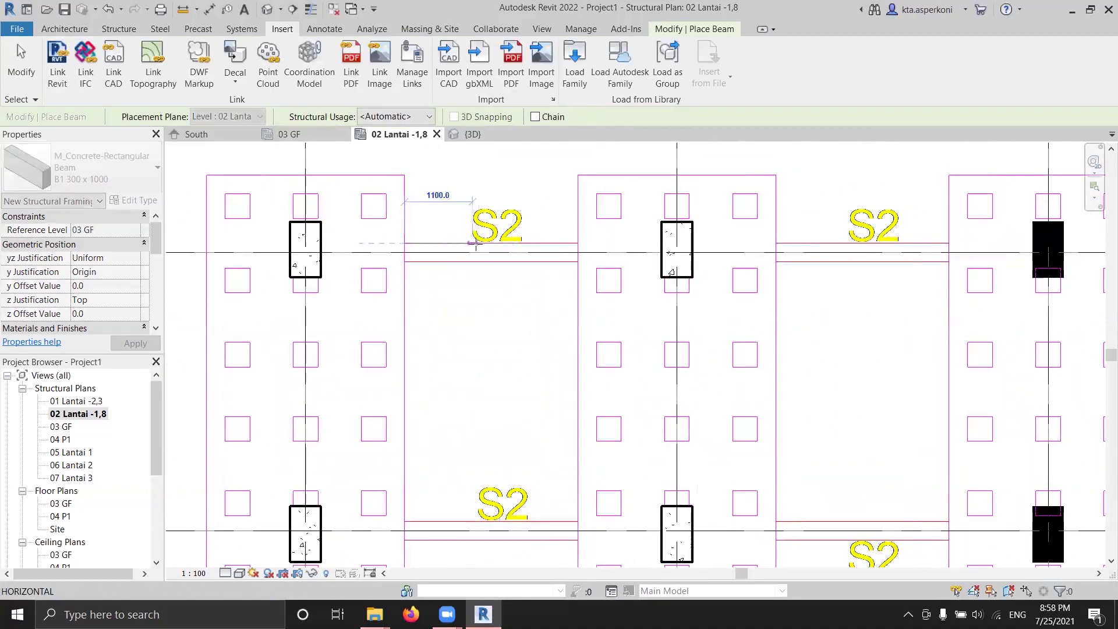
left_click(577, 243)
middle_click_drag(501, 311, 472, 354)
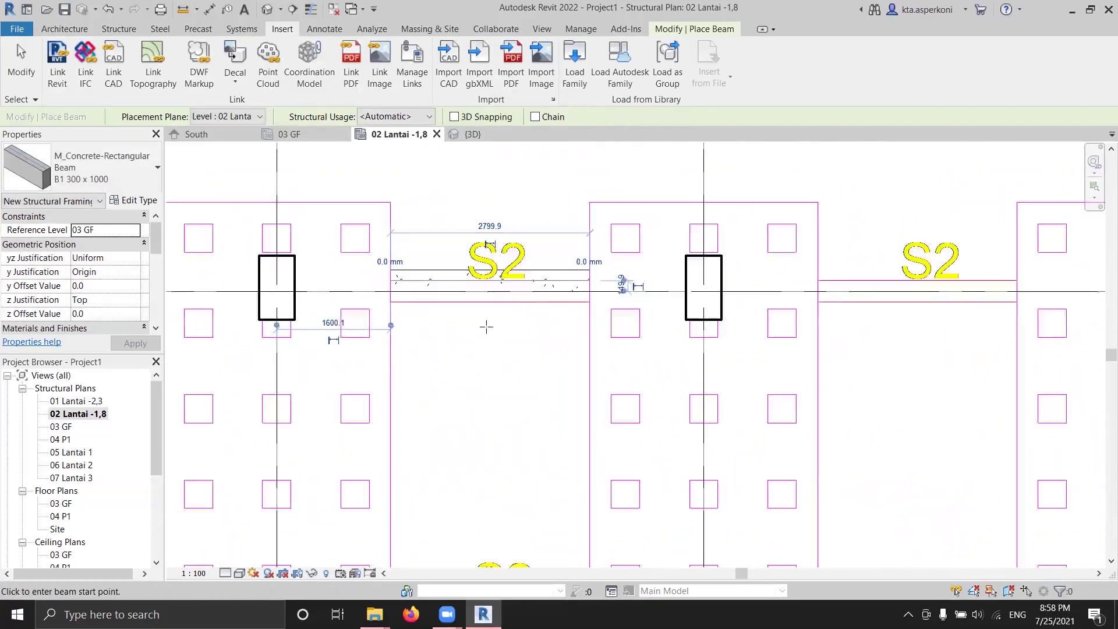
scroll(413, 282, "up", 2)
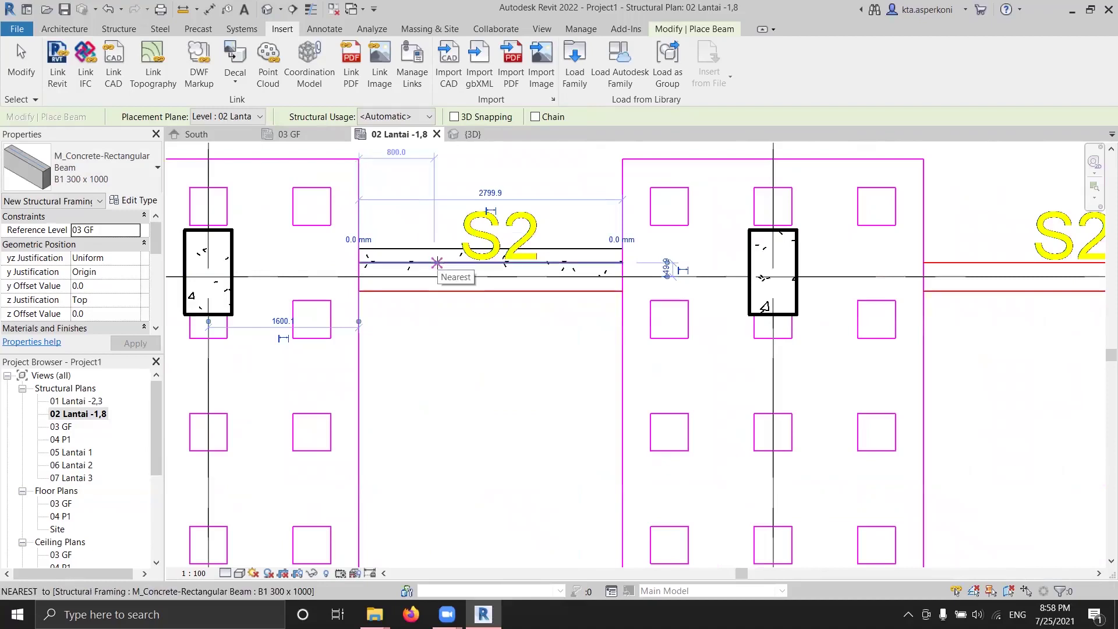
scroll(437, 262, "down", 2)
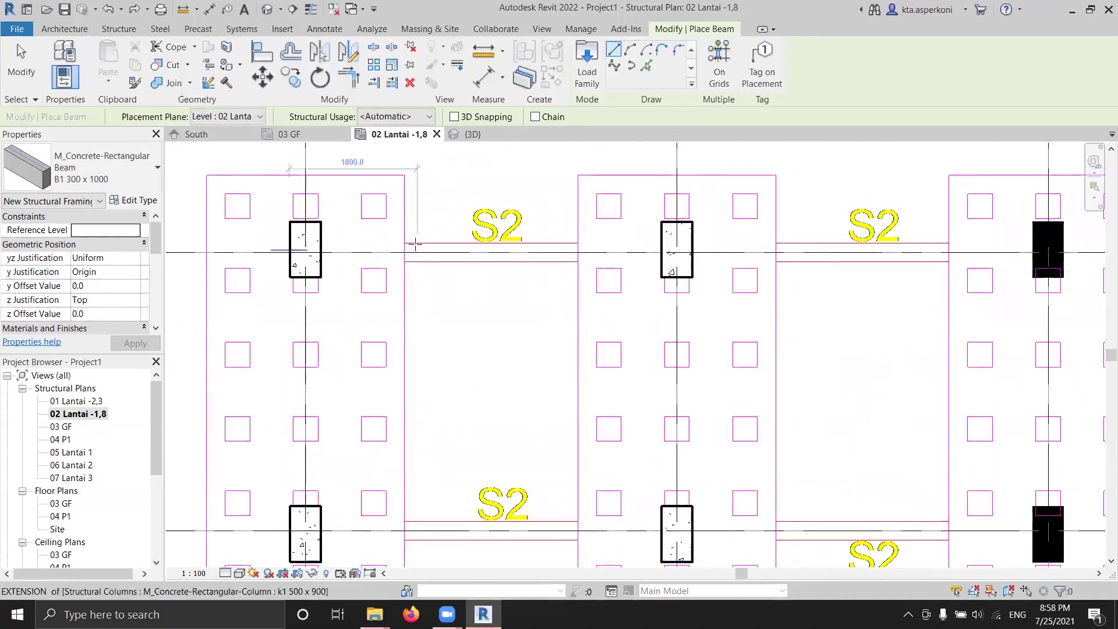
Place a B1 300 x 1000 beam about 2800 mm long along the grid 1 centreline between the first two pile caps, with automatic structural usage
scroll(410, 247, "up", 2)
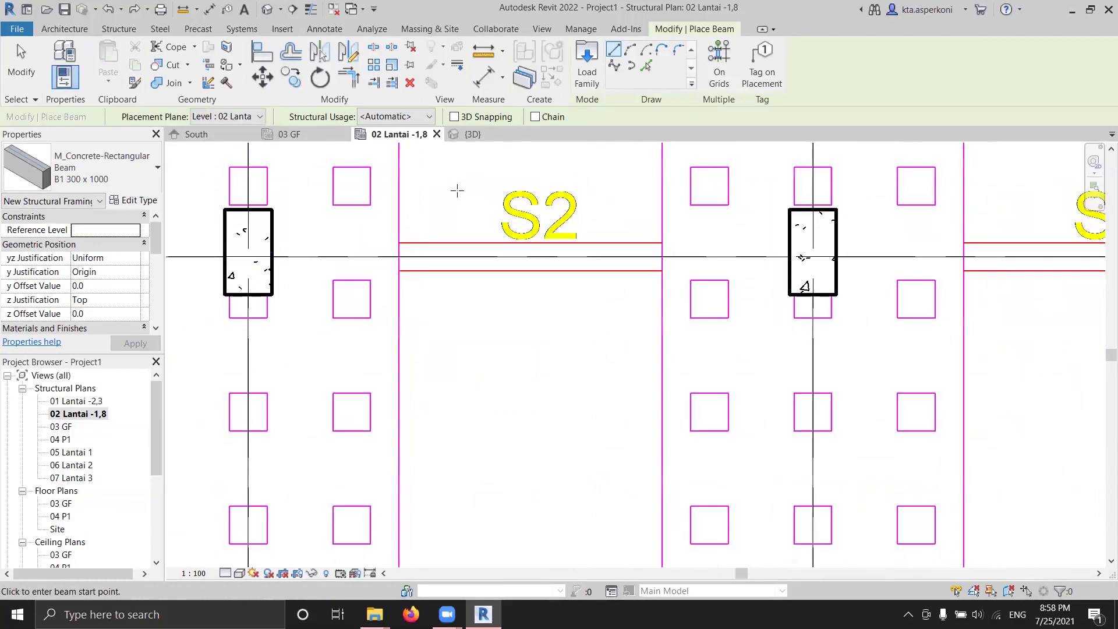
left_click(423, 121)
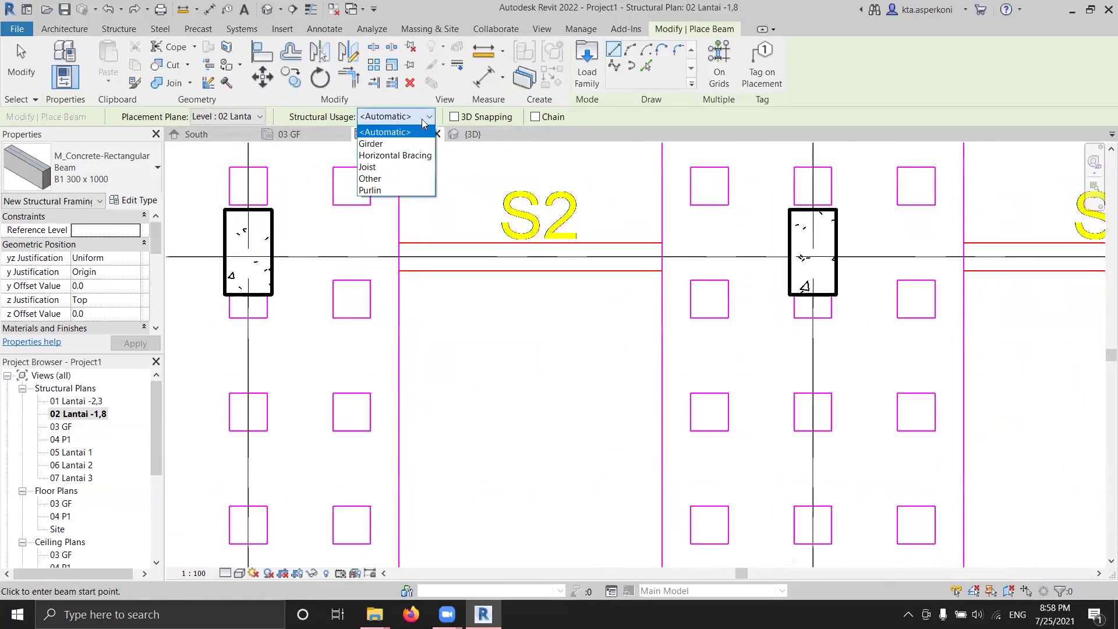
left_click(424, 131)
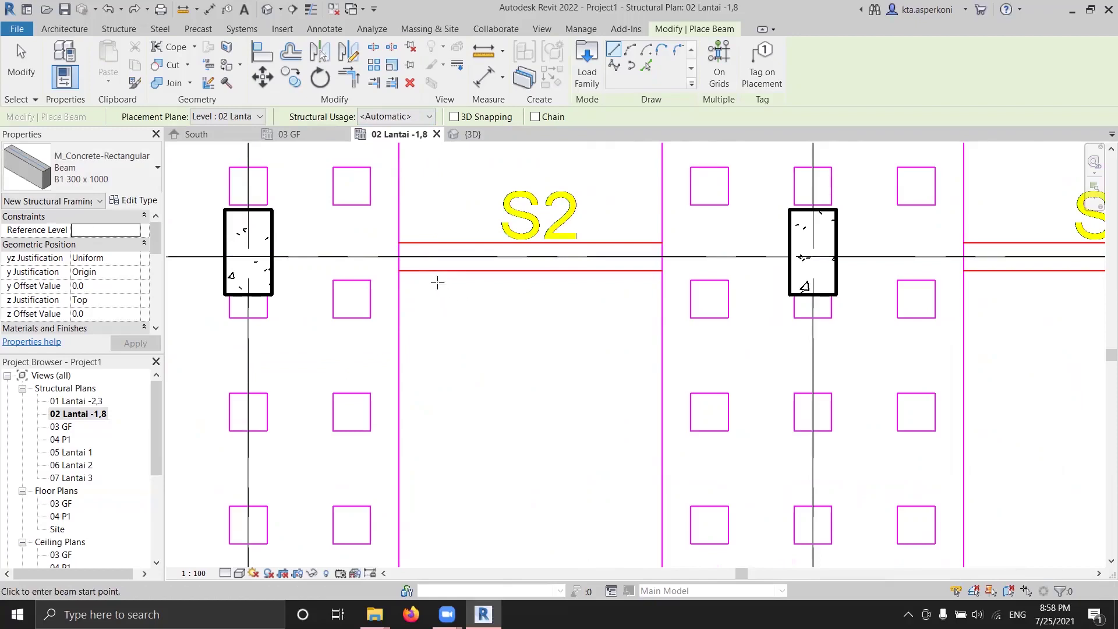
left_click(400, 257)
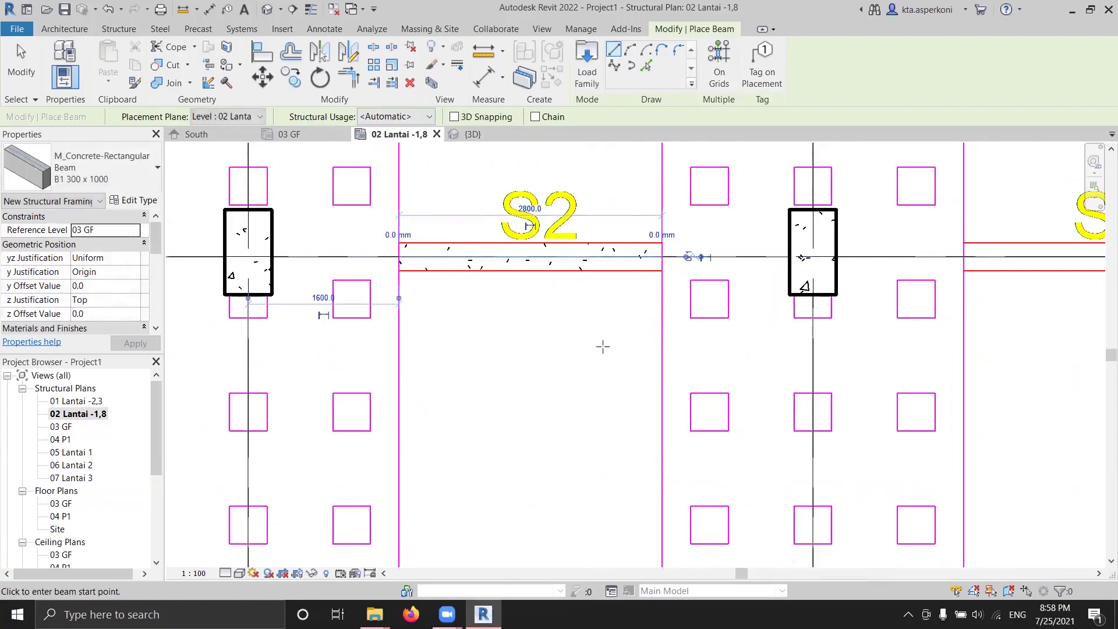
scroll(602, 344, "down", 3)
middle_click_drag(571, 332, 452, 315)
scroll(454, 357, "down", 2)
key("Escape")
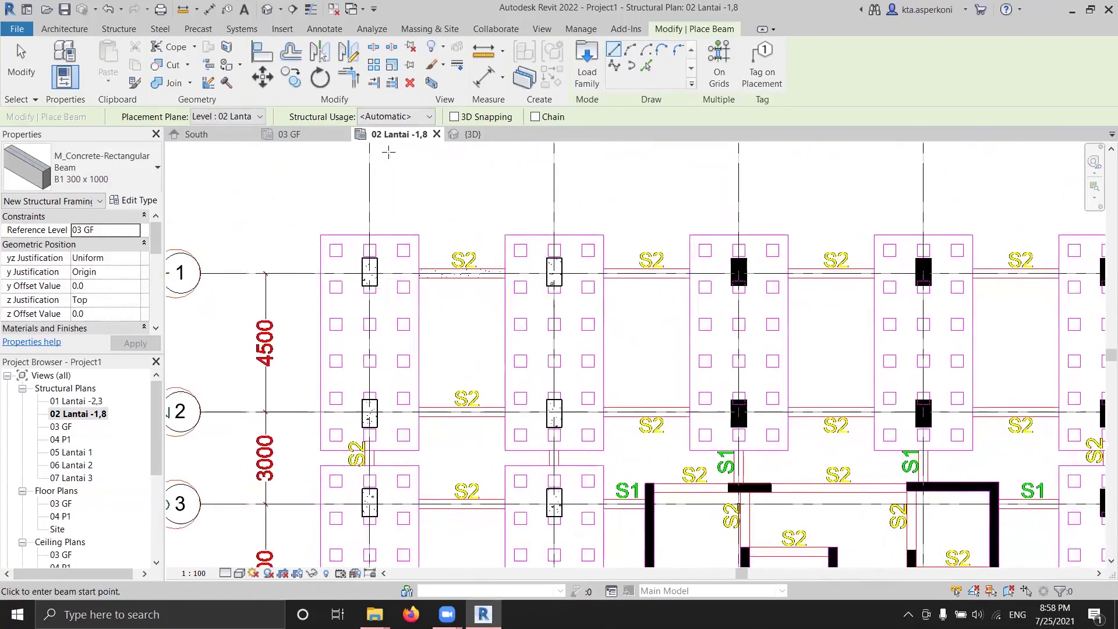
key("Escape")
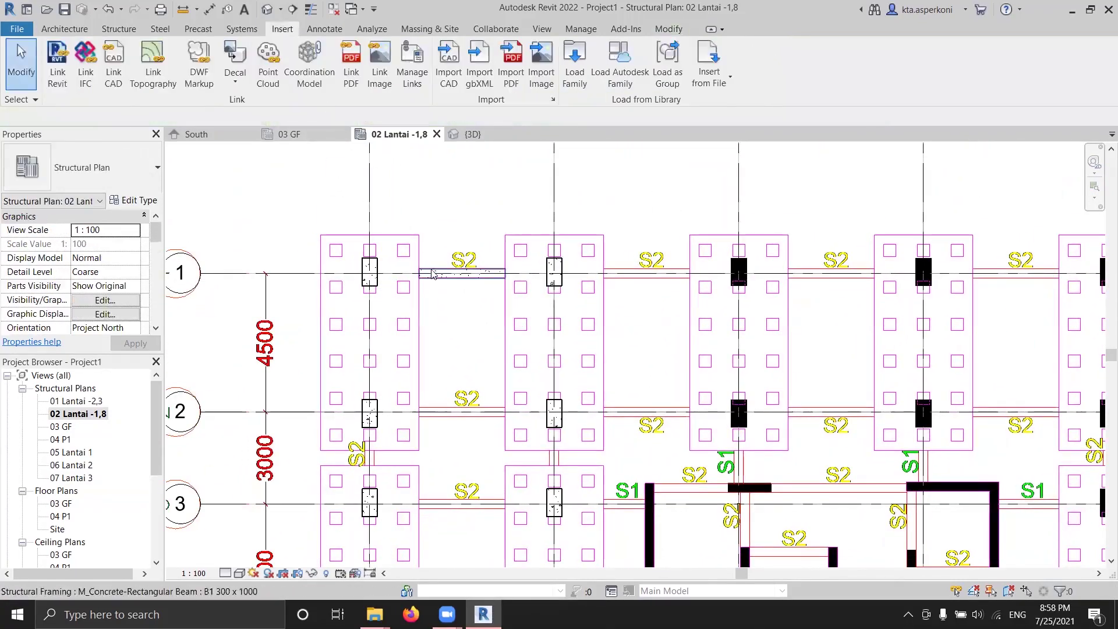
Copy the B1 300 x 1000 beam from grid 1 to the S2 outline on grid 2 between the first two pile caps
left_click(460, 274)
left_click(291, 79)
scroll(489, 280, "up", 2)
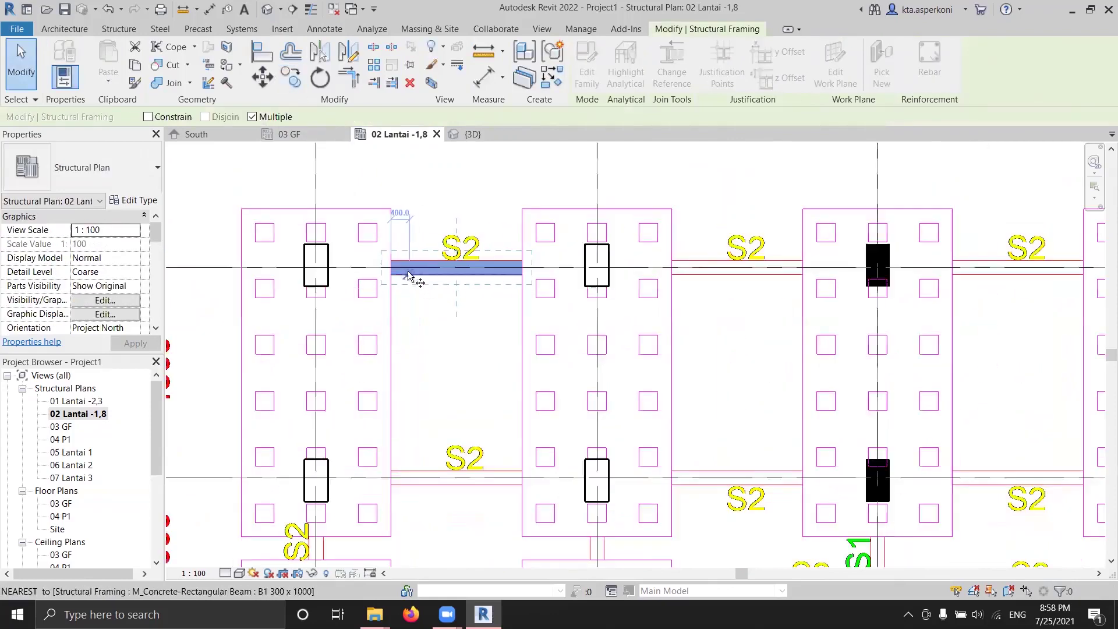
left_click(390, 276)
middle_click_drag(412, 444, 444, 319)
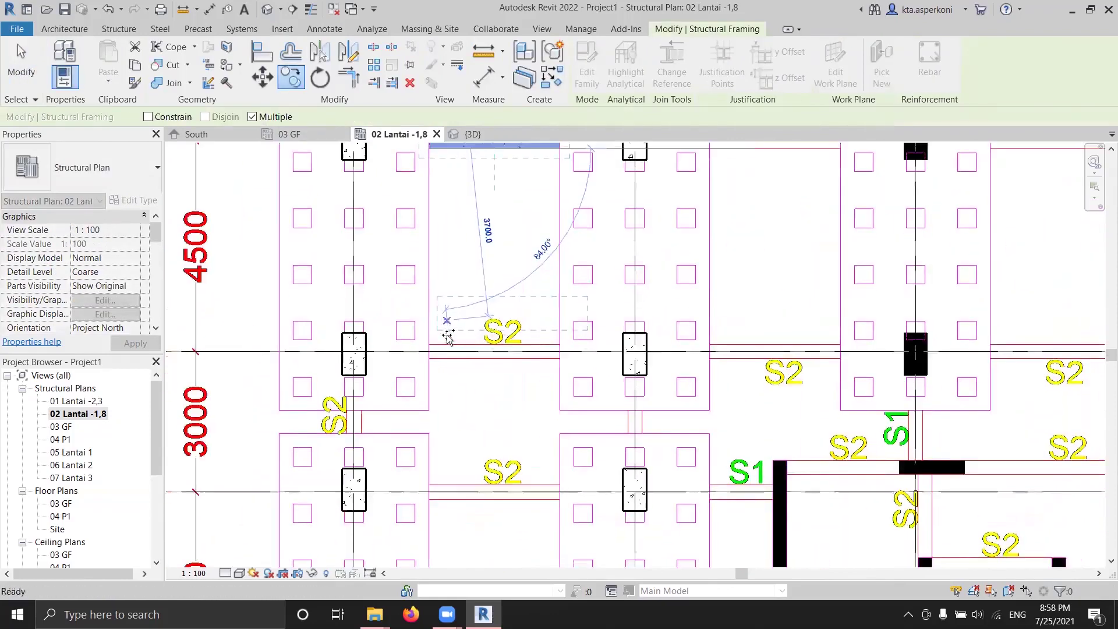
scroll(425, 357, "up", 2)
left_click(423, 365)
scroll(504, 341, "down", 2)
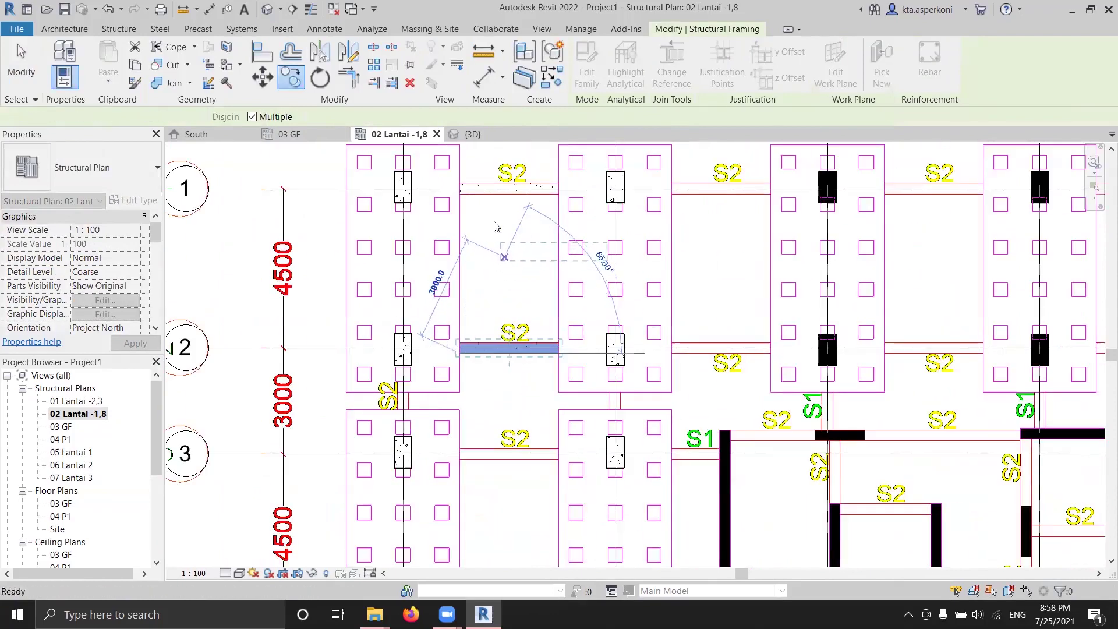
key("Escape")
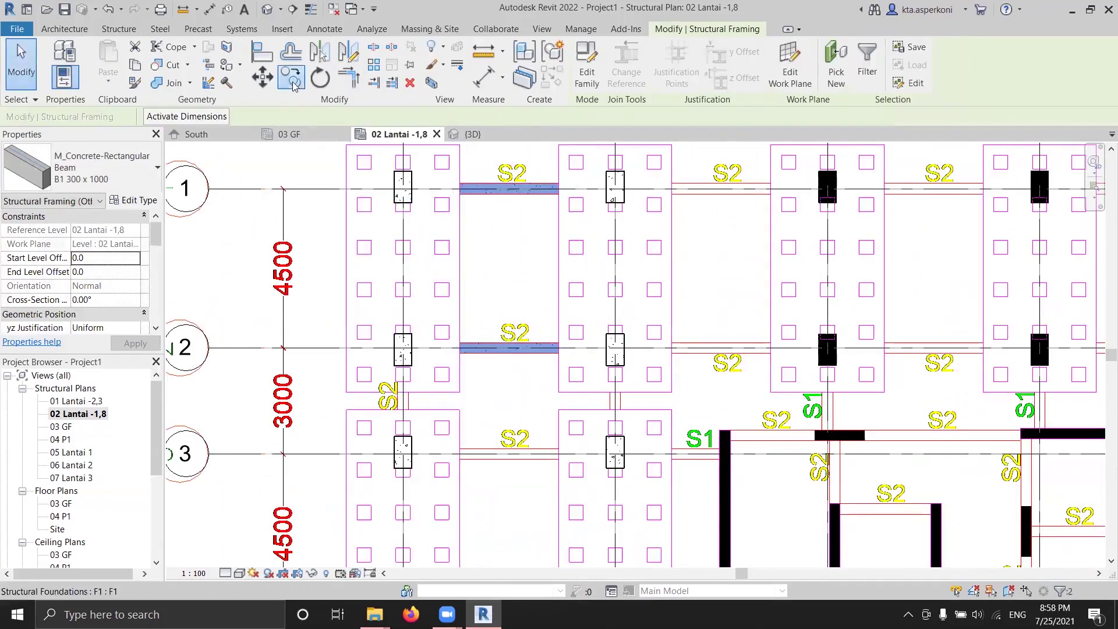
Copy the grid 1 and grid 2 beams together onto the S2 outlines on grids 3 and 4
left_click(291, 79)
left_click(466, 358)
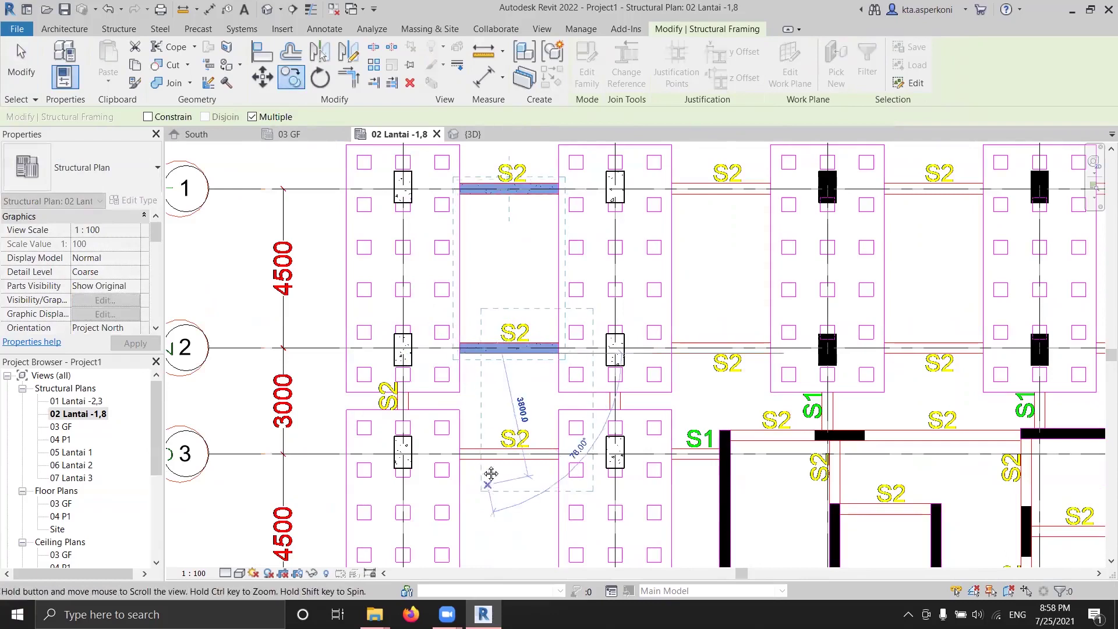
scroll(489, 443, "down", 3, "ctrl")
scroll(469, 489, "up", 2)
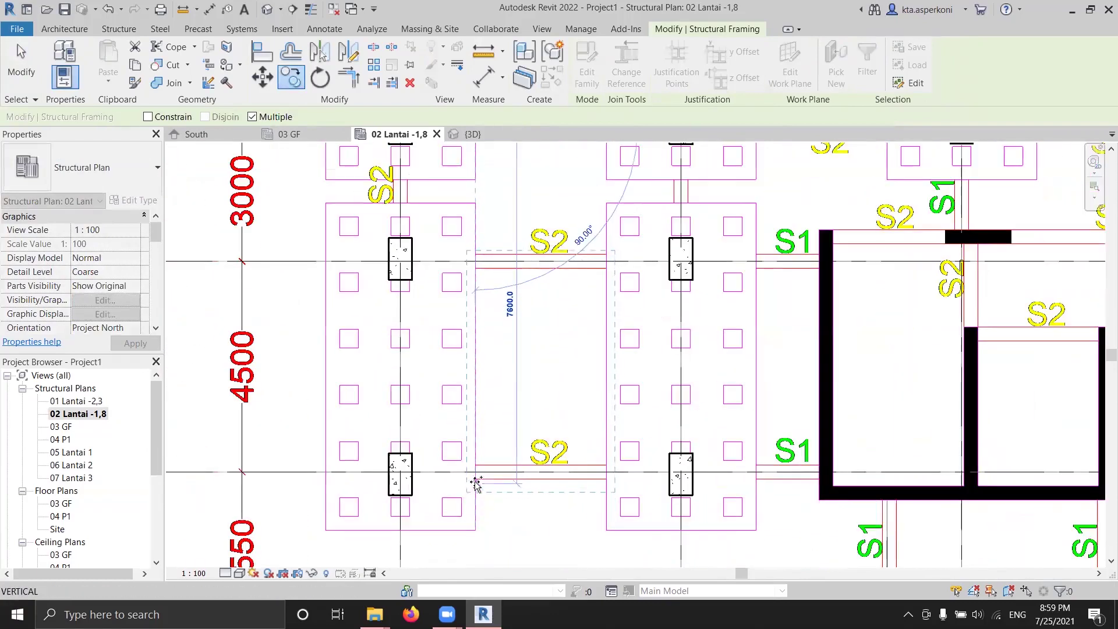
left_click(480, 482)
scroll(583, 352, "down", 3)
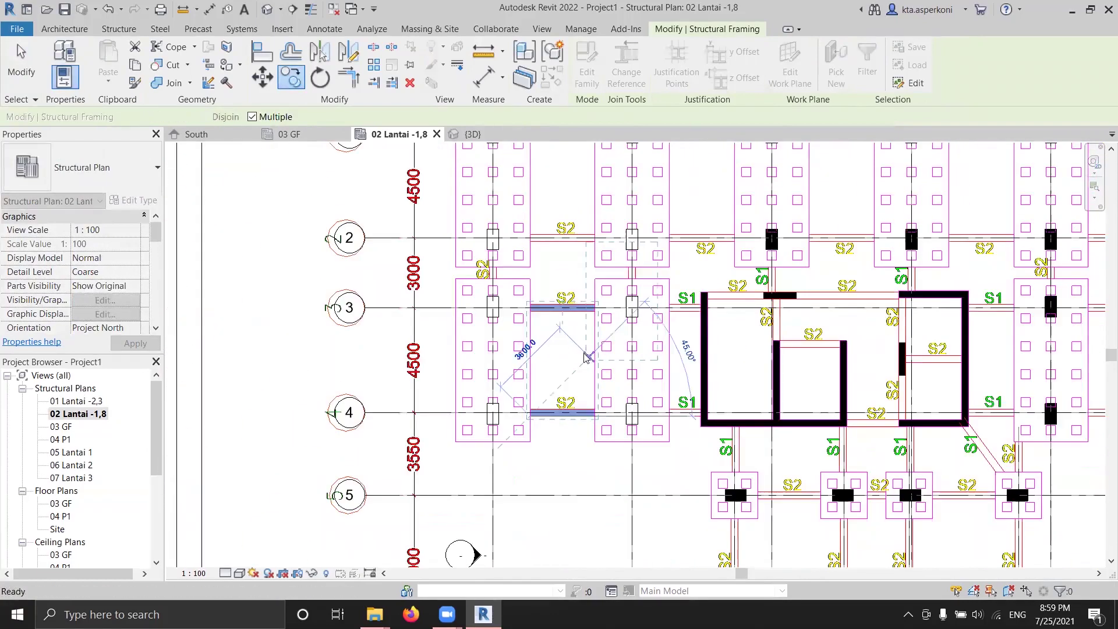
key("Escape")
middle_click_drag(570, 288, 555, 359)
key("Escape")
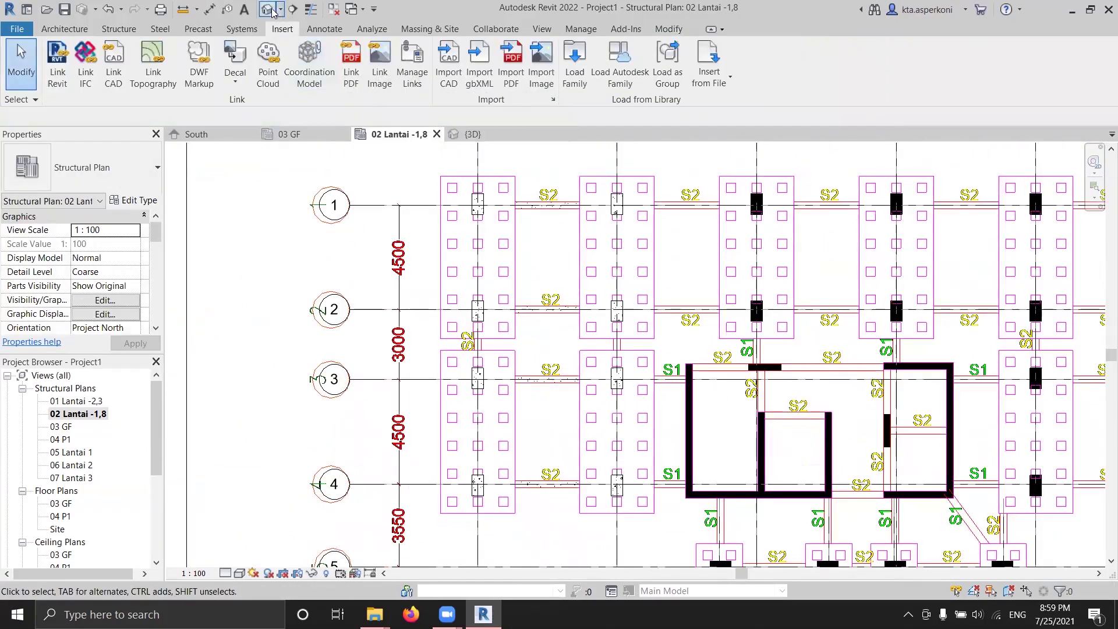
Set the 3D view's visual style to Realistic and inspect the pile caps, columns and beams
left_click(482, 135)
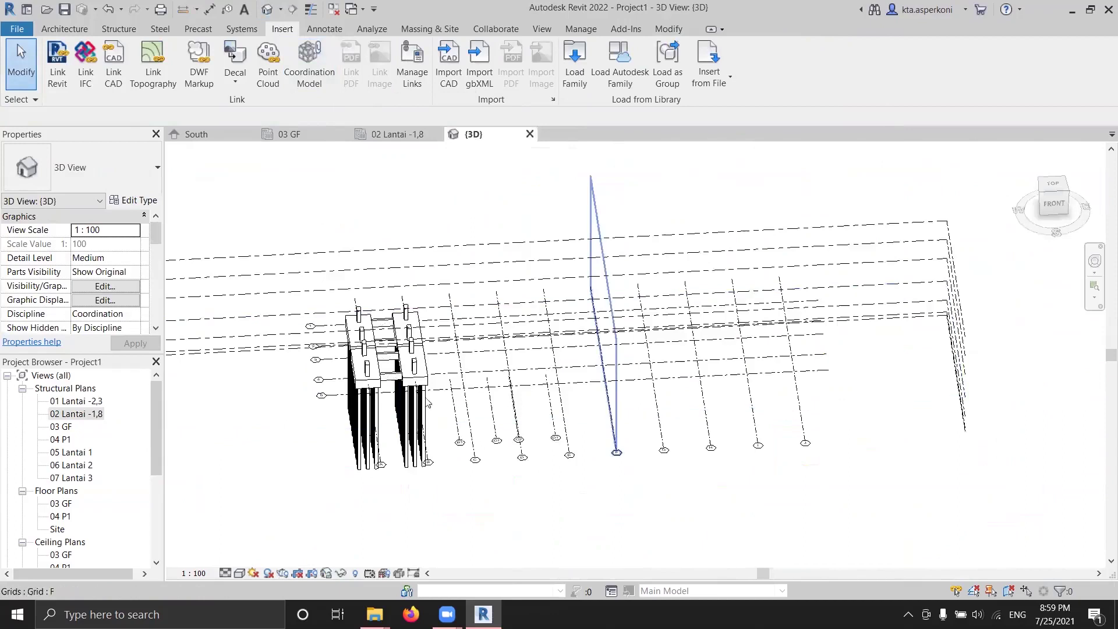
scroll(414, 373, "up", 3)
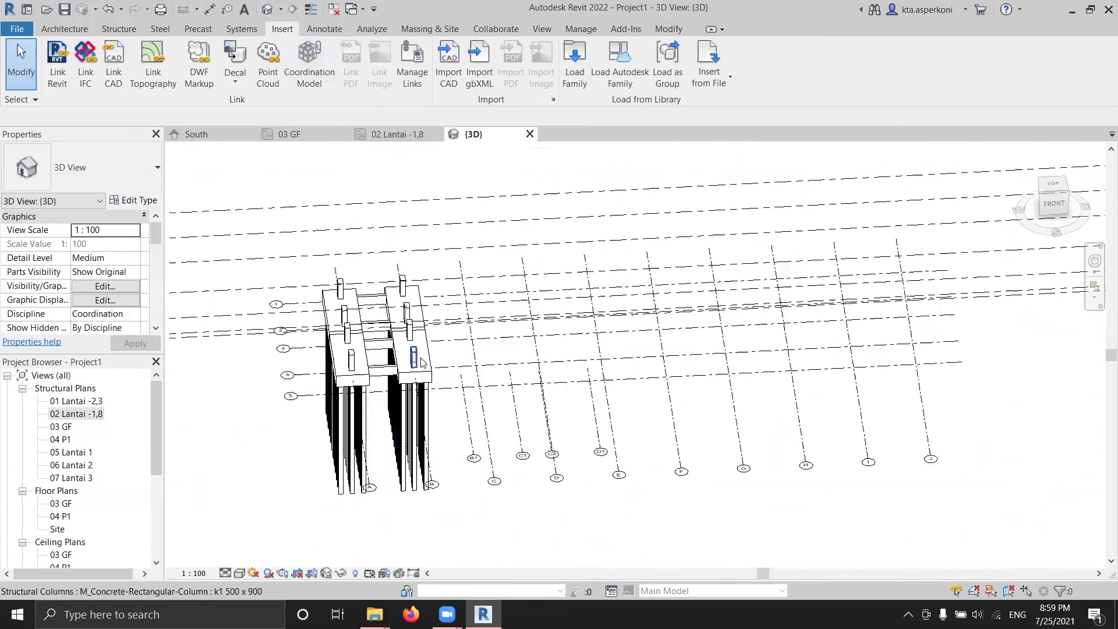
left_click(242, 574)
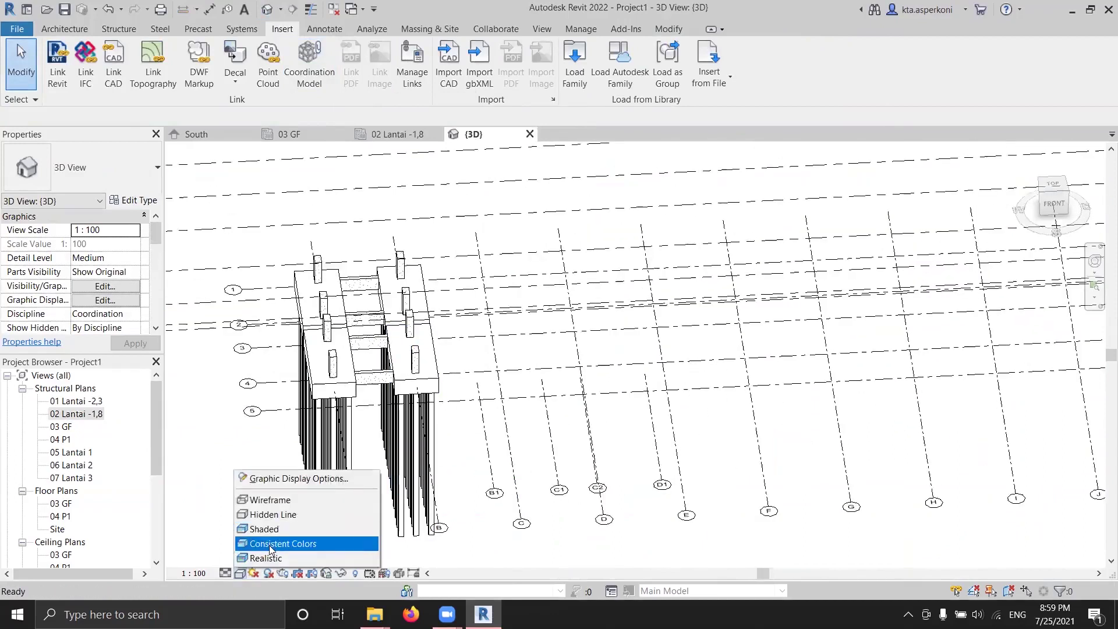
left_click(271, 544)
left_click(245, 574)
left_click(259, 551)
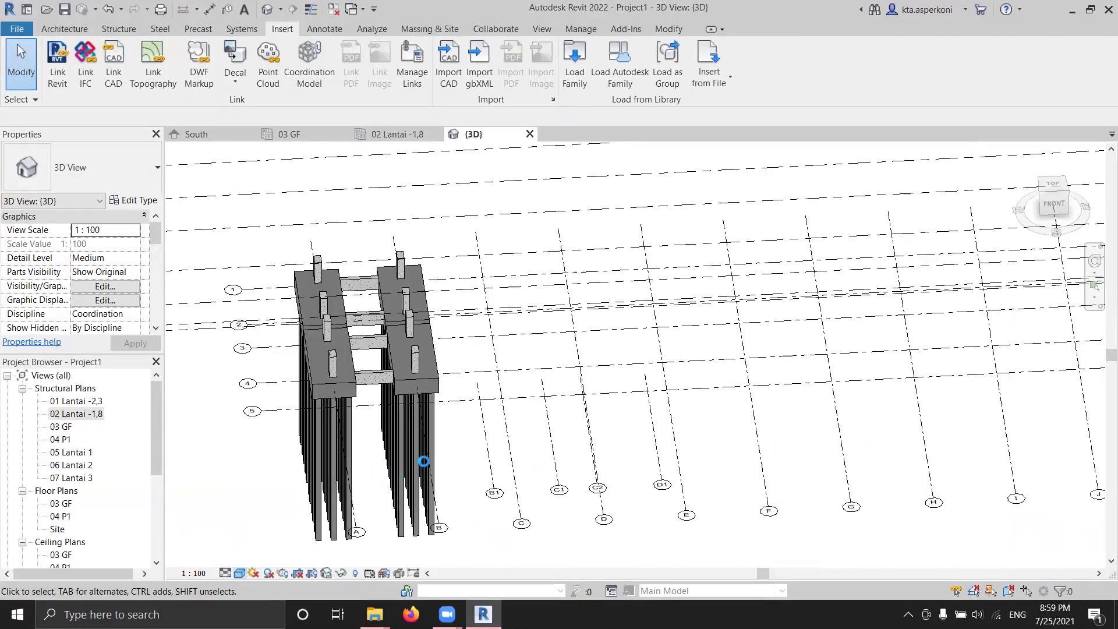
middle_click_drag(478, 450, 328, 321, "shift")
scroll(328, 322, "up", 2)
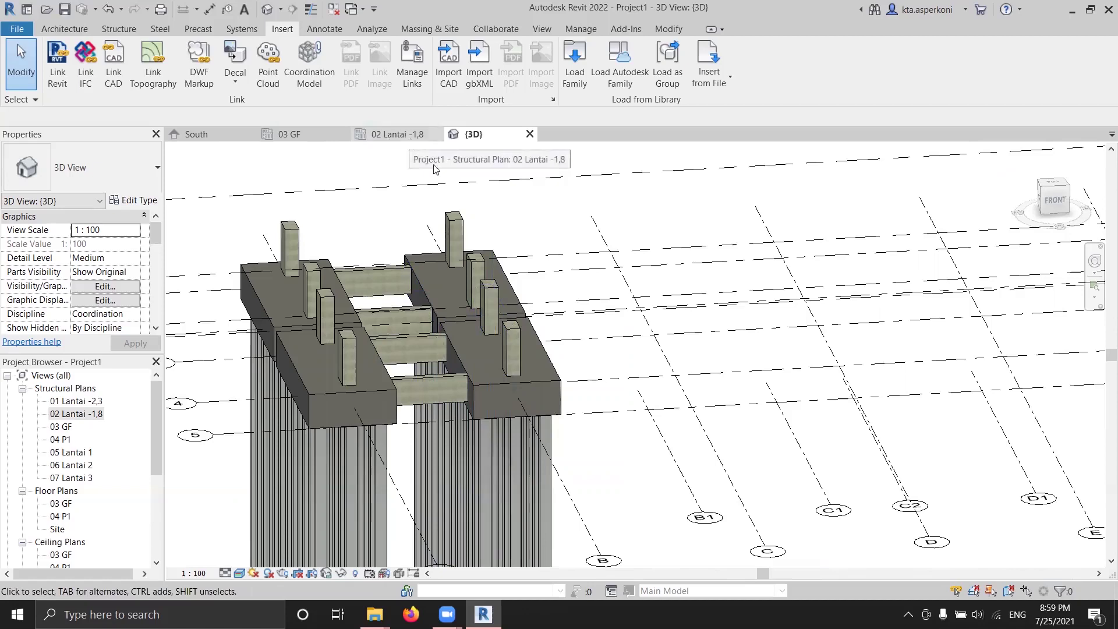
scroll(510, 236, "down", 2)
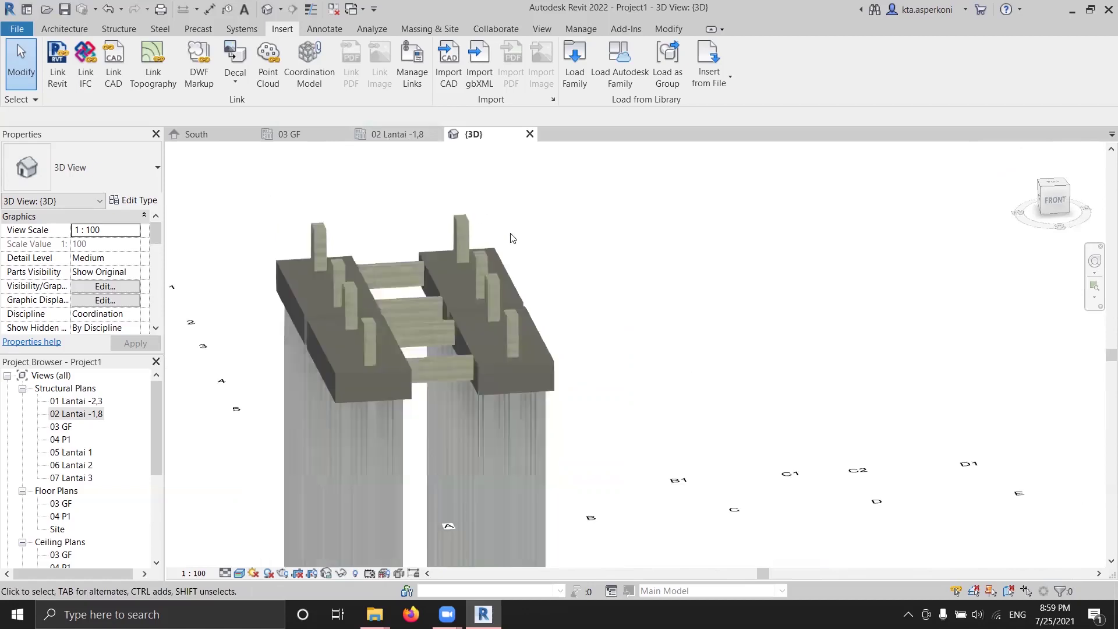
Examine the foundation layout on structural plans 02 Lantai -1,8 and 03 GF, down to the F3 core area
left_click(398, 135)
middle_click_drag(507, 303, 331, 280)
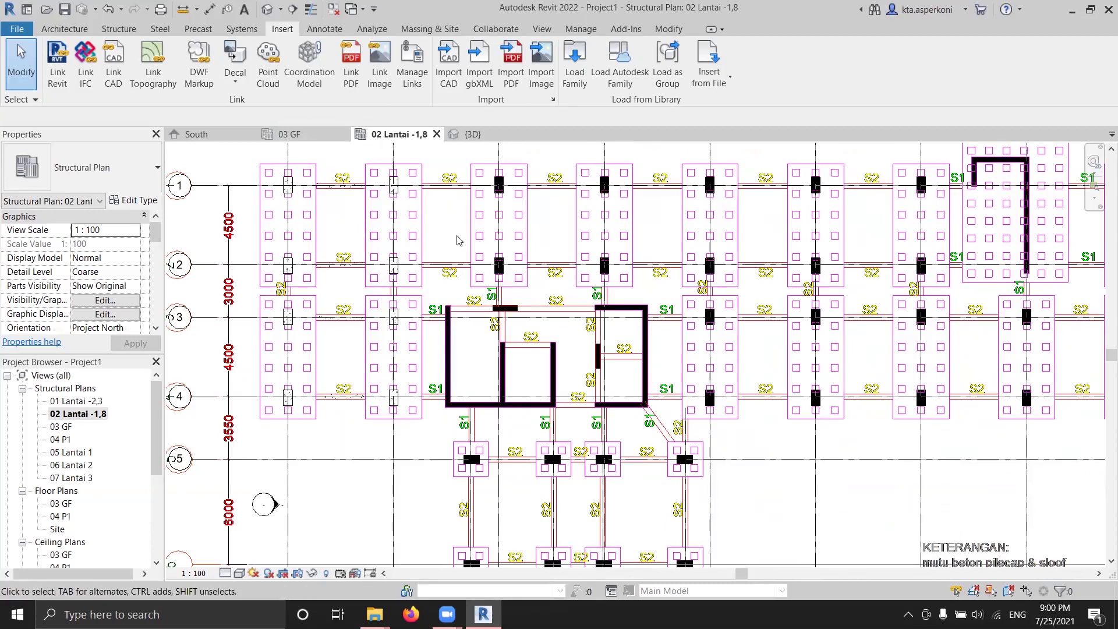
middle_click_drag(441, 222, 460, 255)
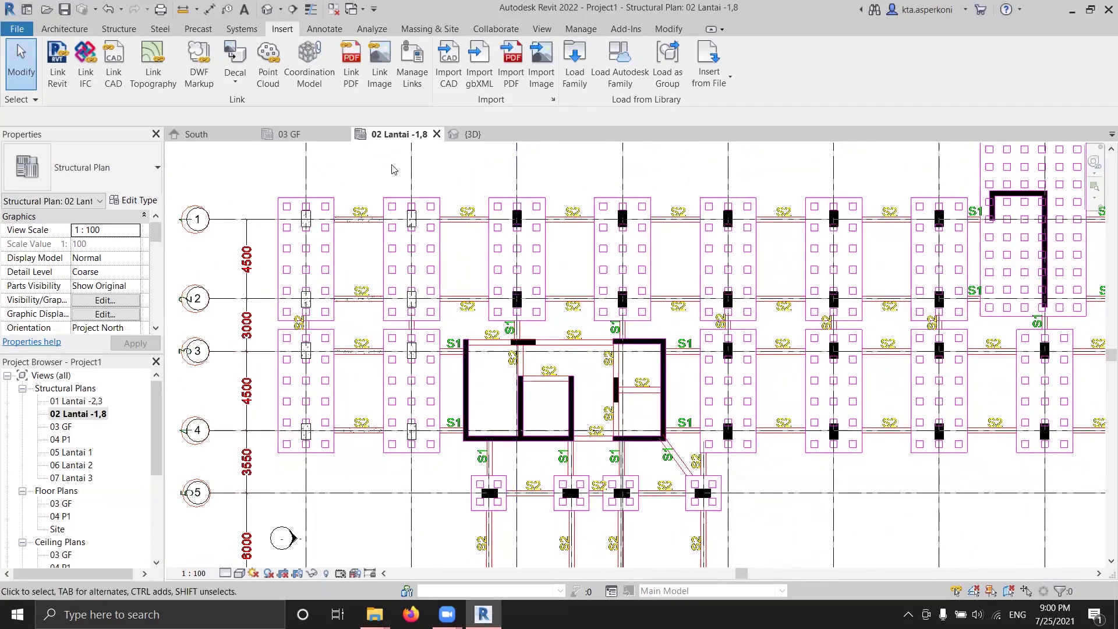
left_click(312, 139)
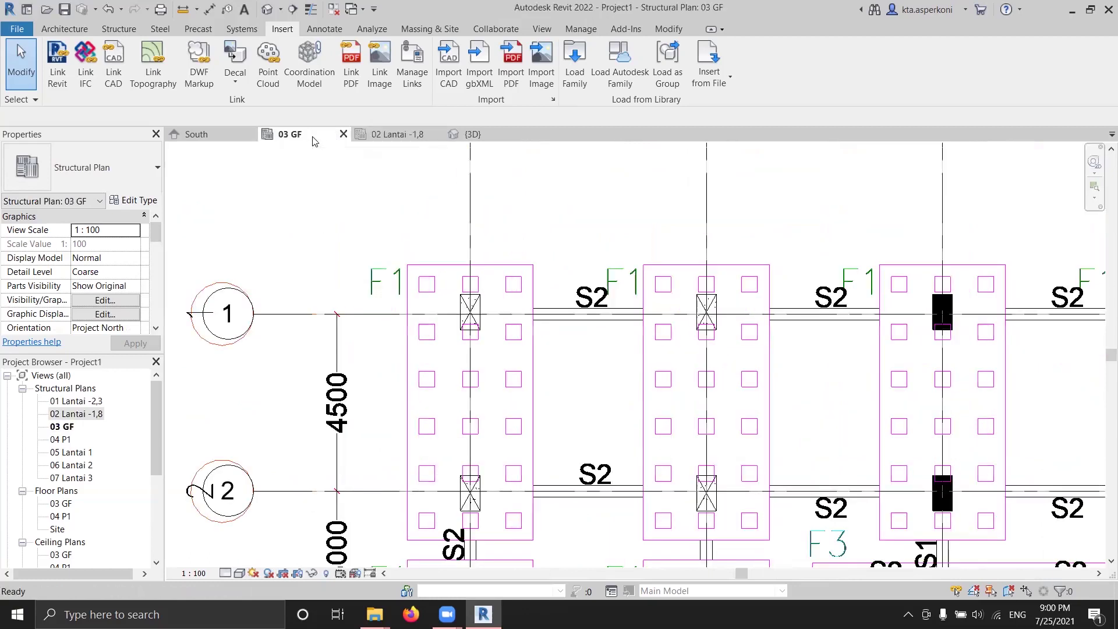
scroll(614, 227, "down", 3)
middle_click_drag(599, 249, 244, 230)
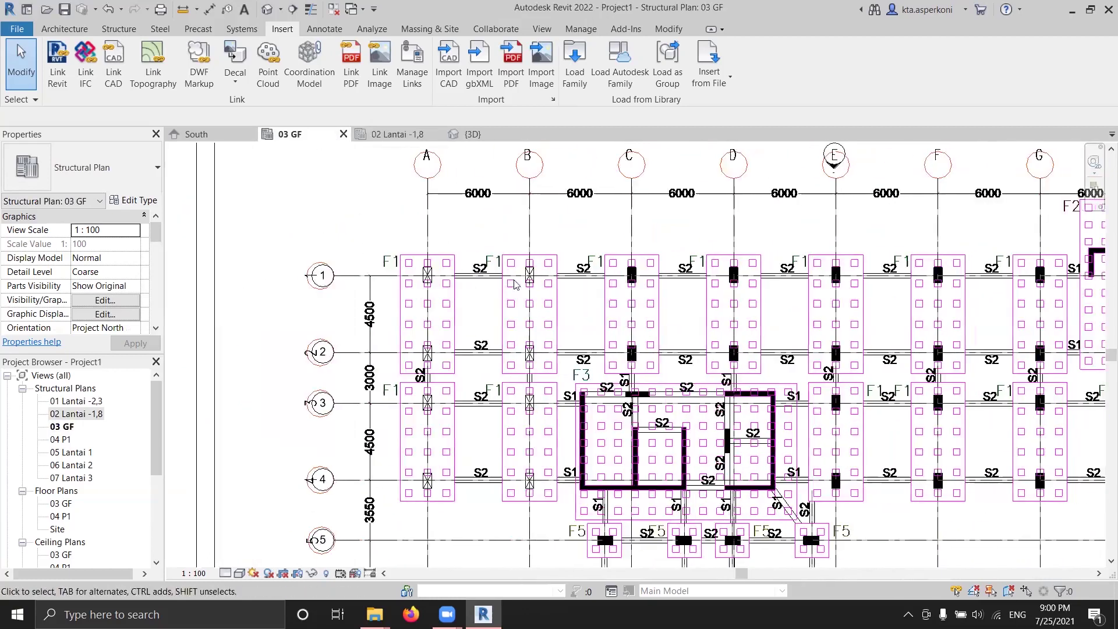
scroll(245, 230, "down", 2)
middle_click_drag(454, 308, 481, 263)
scroll(480, 264, "up", 4)
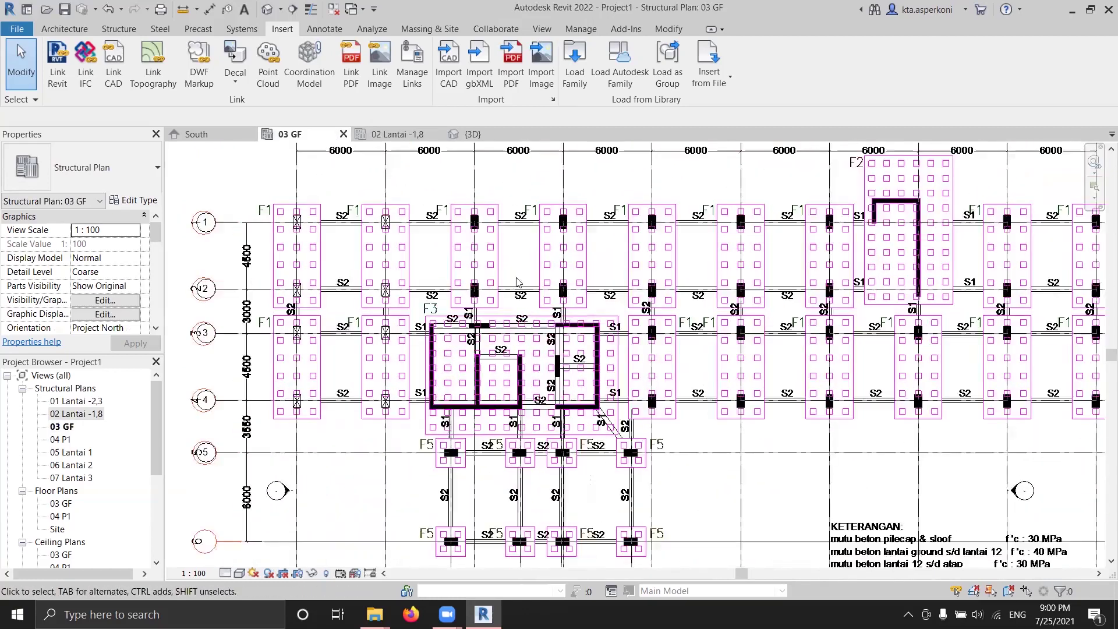
middle_click_drag(502, 342, 510, 262)
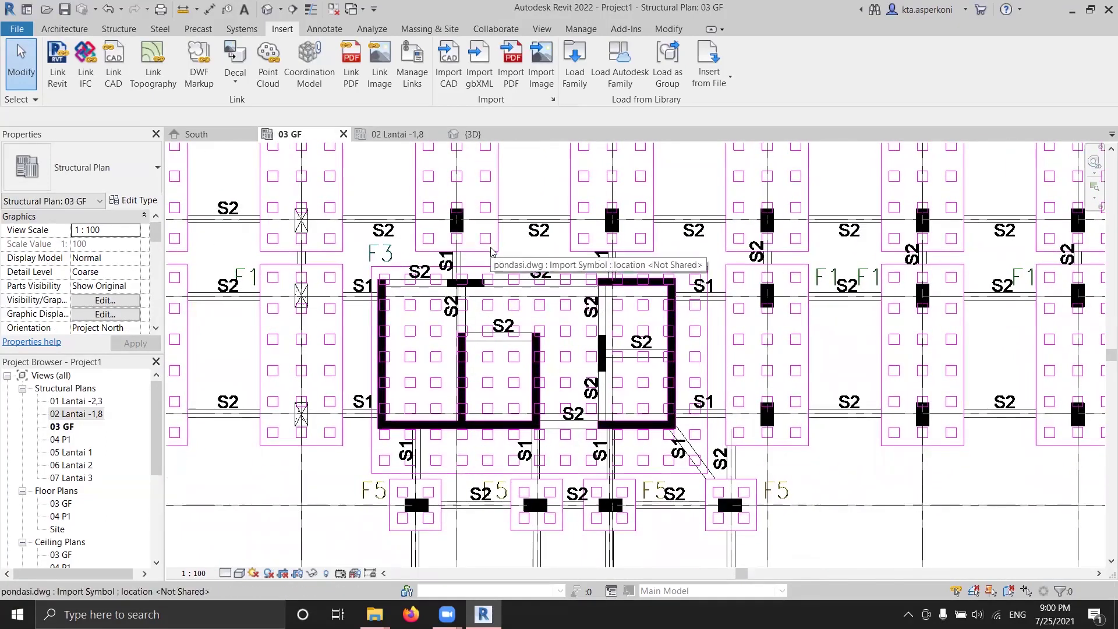
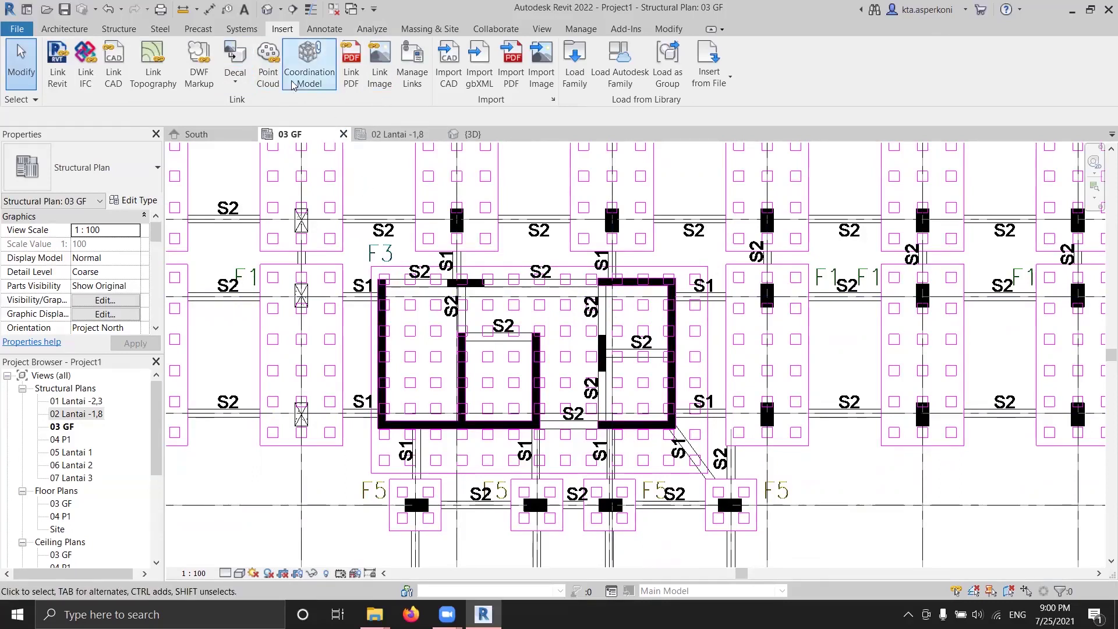
Place an F4 isolated foundation over the F3 core outline on the 03 GF plan
left_click(119, 28)
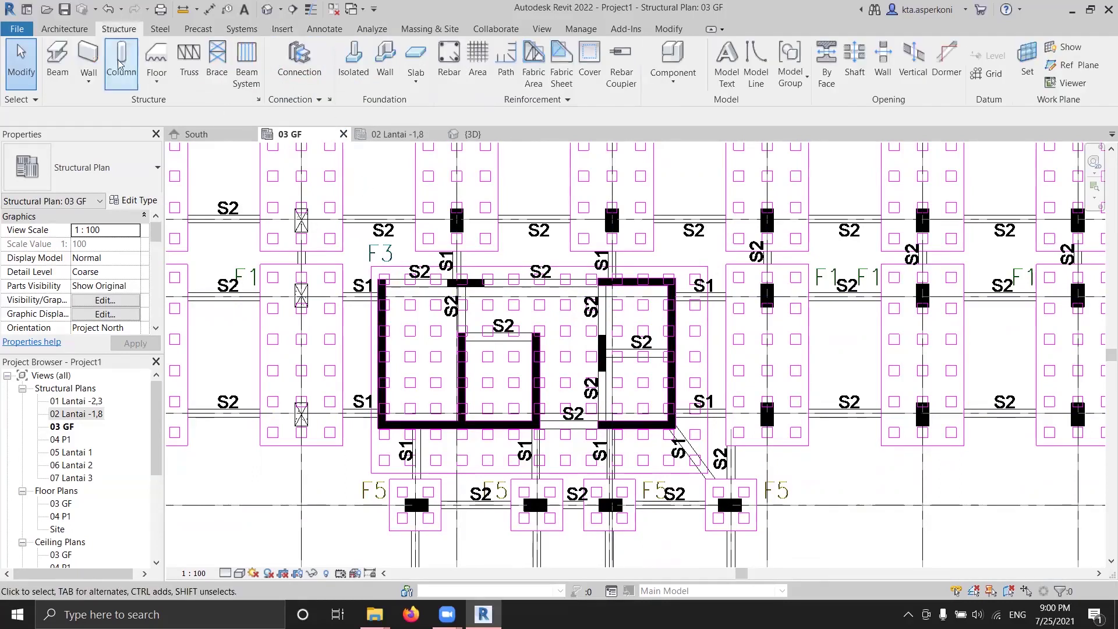
left_click(354, 58)
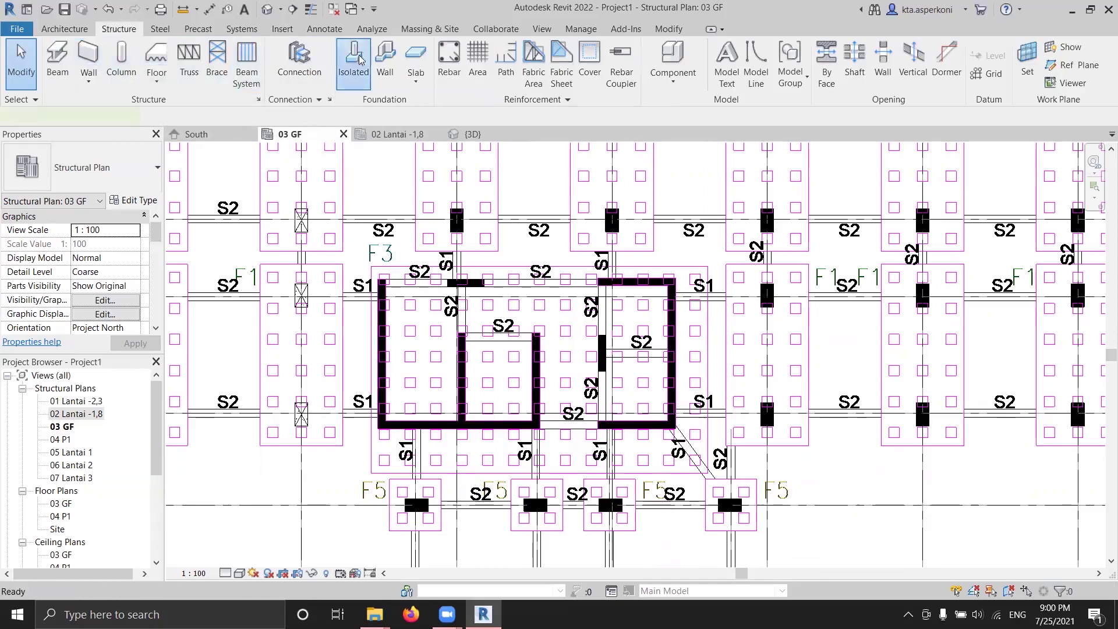
left_click(99, 176)
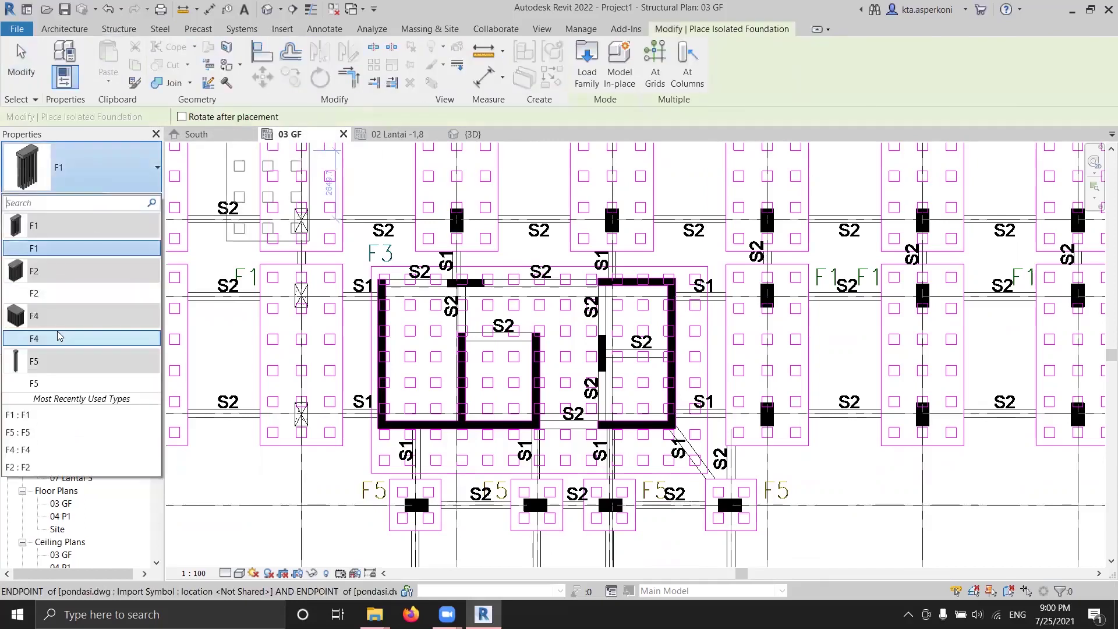
mouse_move(63, 320)
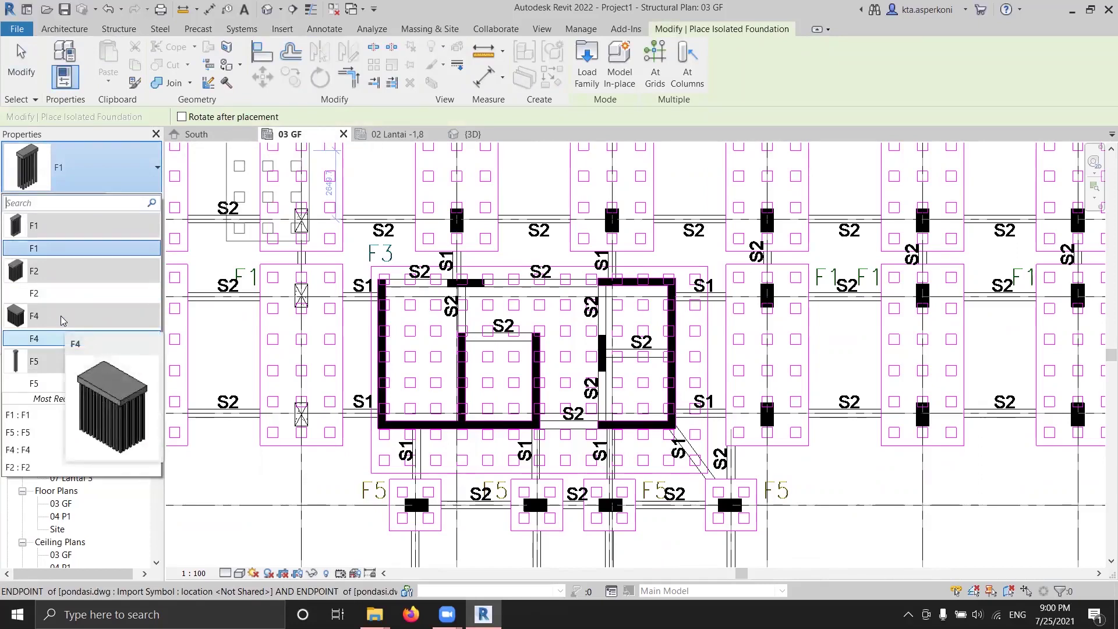
left_click(61, 339)
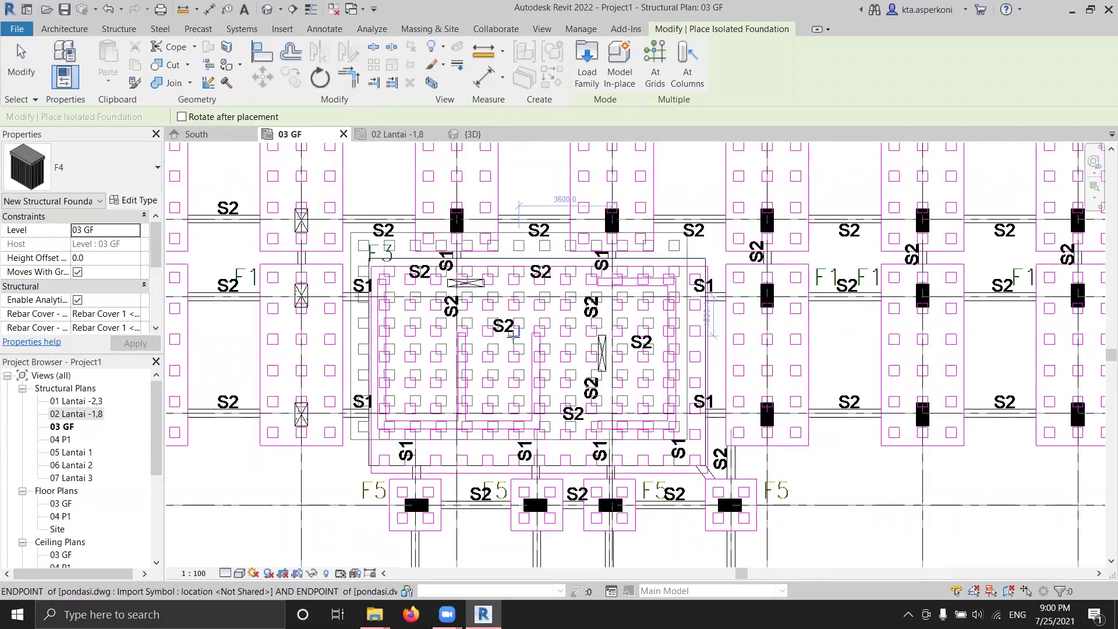
key("Escape")
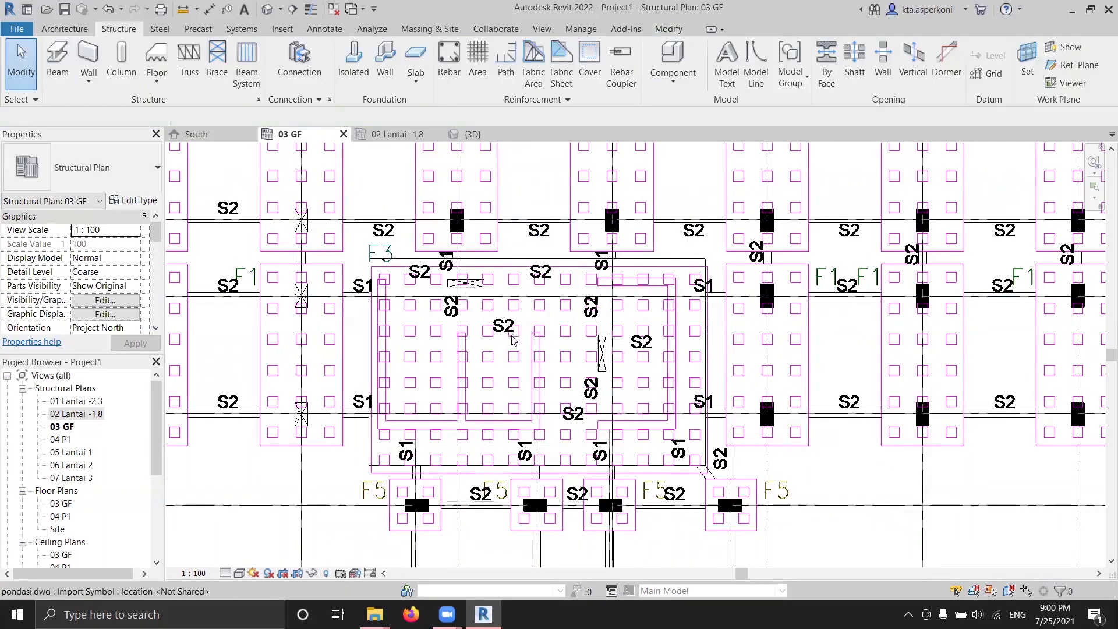
Move the F4 foundation so its upper-left corner sits on the corner of the F3 outline in the CAD drawing
left_click(411, 270)
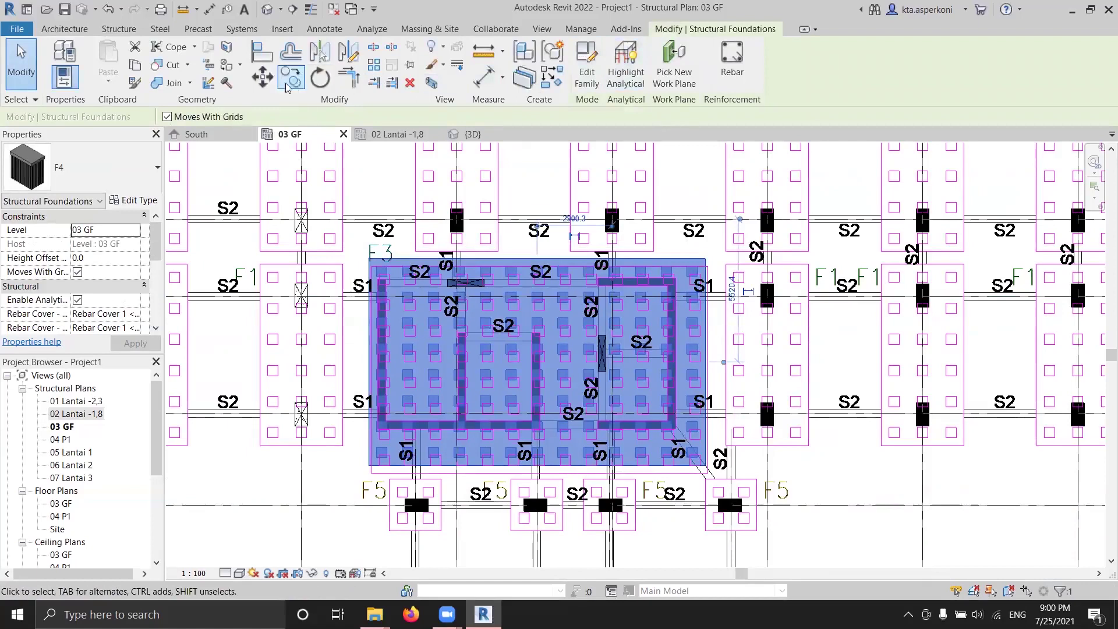
left_click(262, 78)
scroll(379, 251, "up", 3)
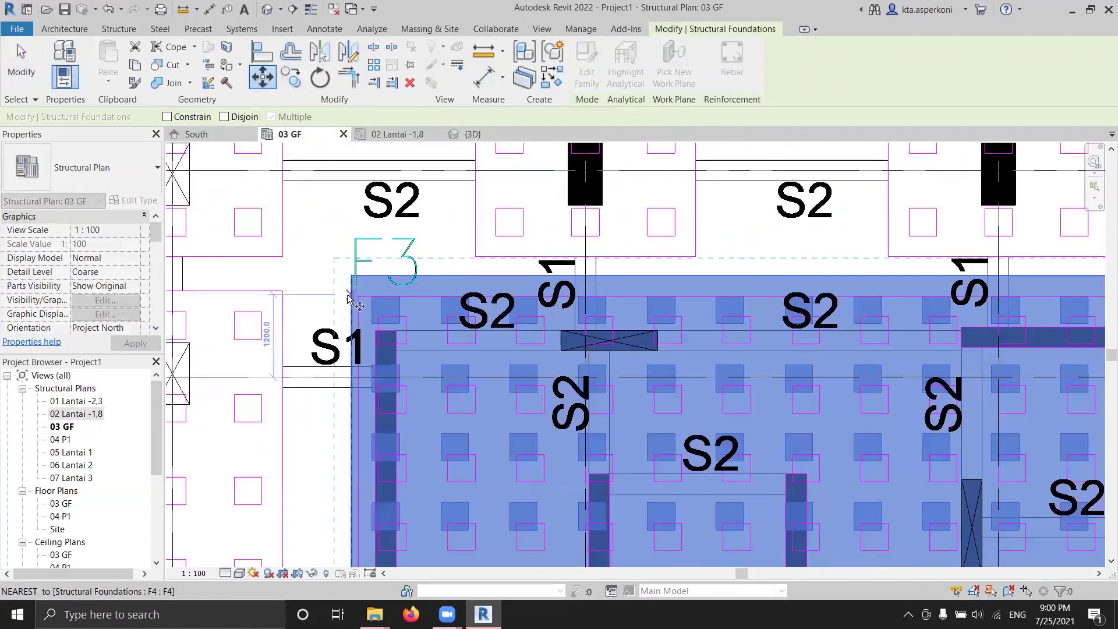
left_click(352, 276)
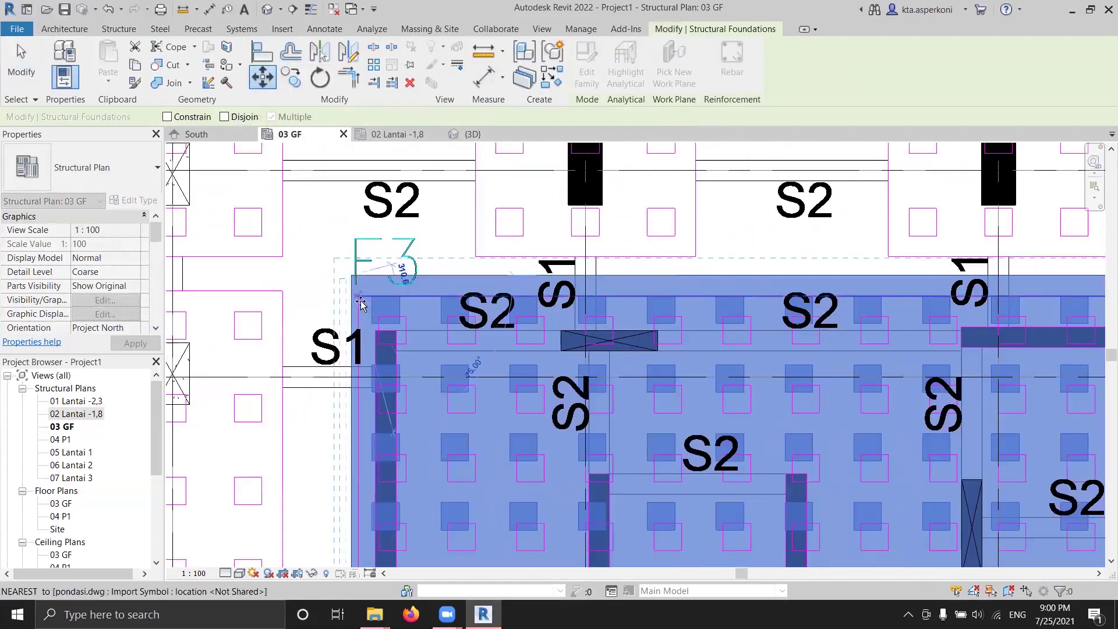
left_click(359, 300)
scroll(384, 296, "down", 2)
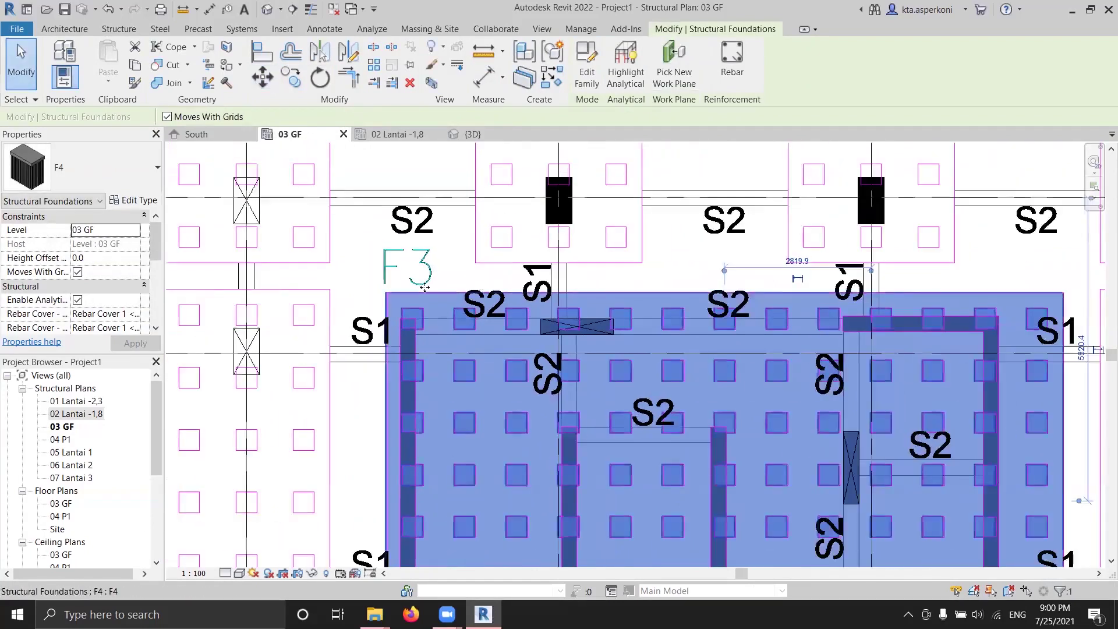
Fine-tune the F4 foundation's position by moving its upper-left corner exactly onto the CAD outline's corner
scroll(384, 296, "up", 4)
scroll(385, 296, "up", 2)
left_click(260, 85)
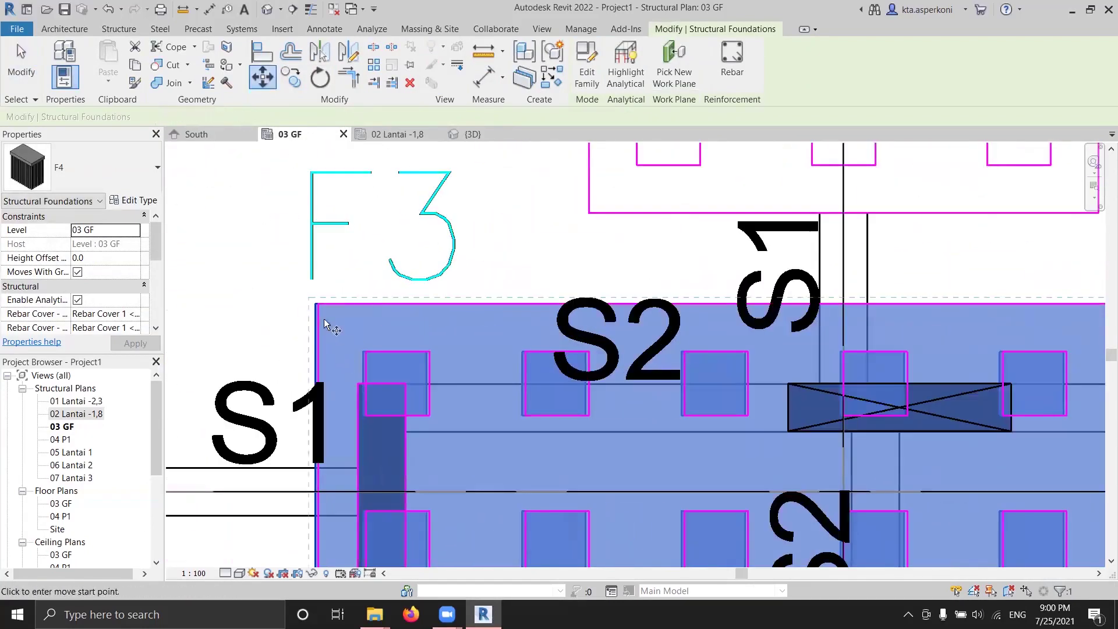
left_click(316, 303)
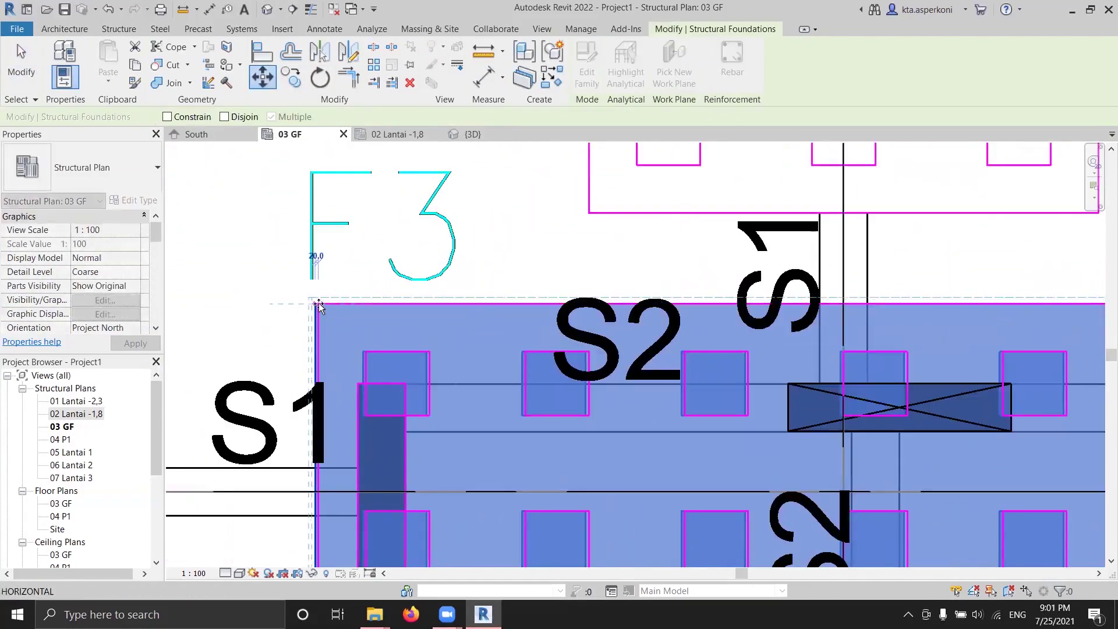
scroll(319, 305, "up", 5)
scroll(481, 267, "down", 6)
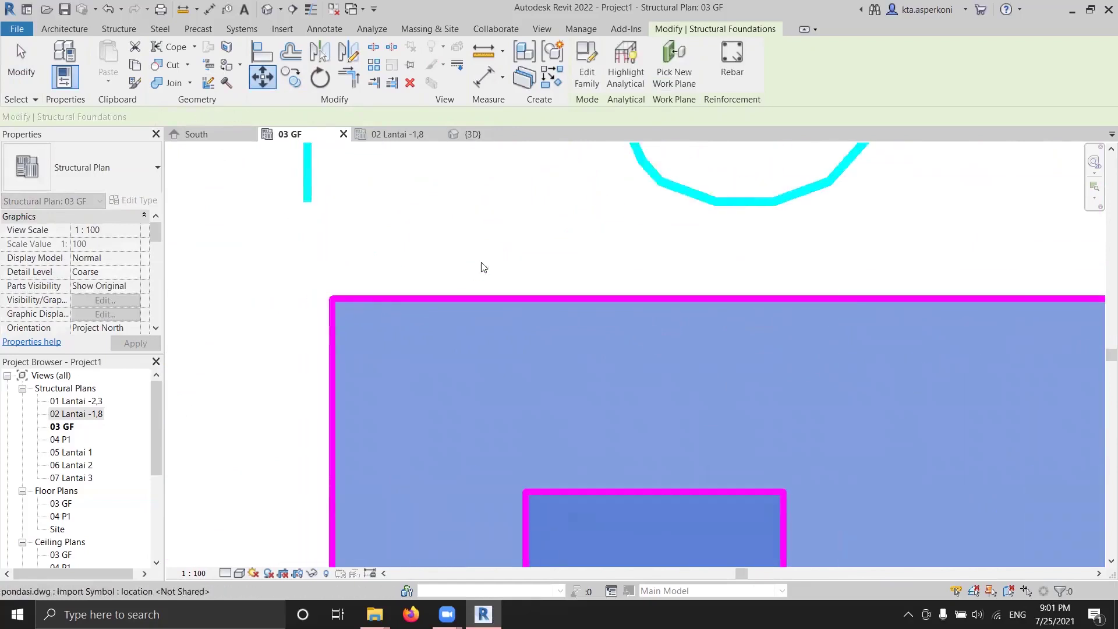
key("Escape")
key("Escape")
scroll(545, 296, "down", 2)
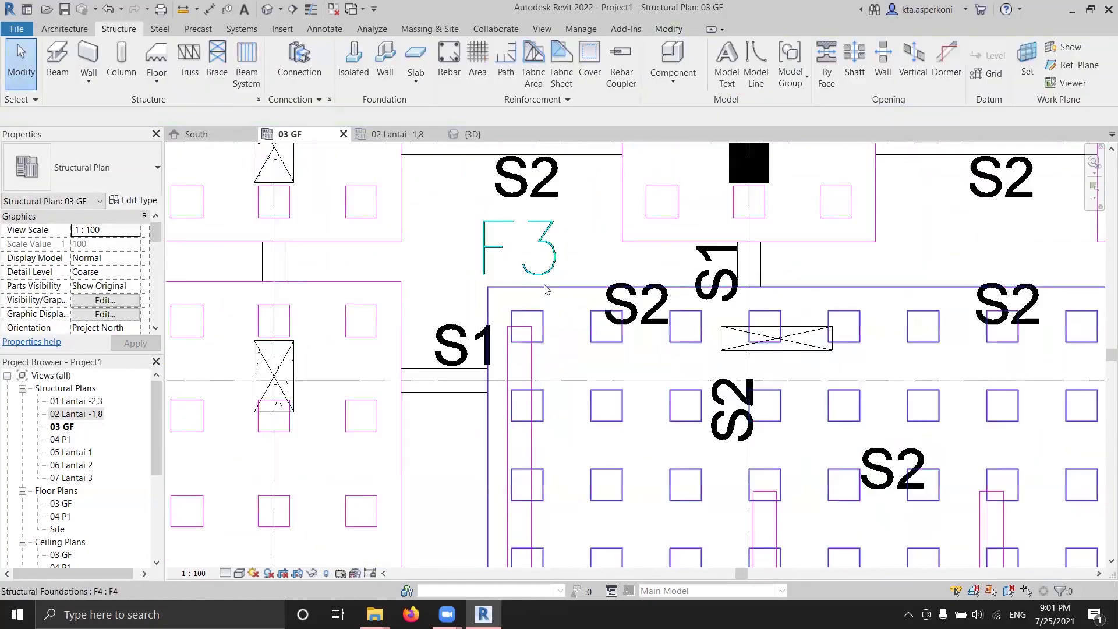
Transfer the F4 foundation to level 01 Lantai -2,3 by cutting it and pasting it aligned to that level
left_click(545, 289)
left_click(472, 134)
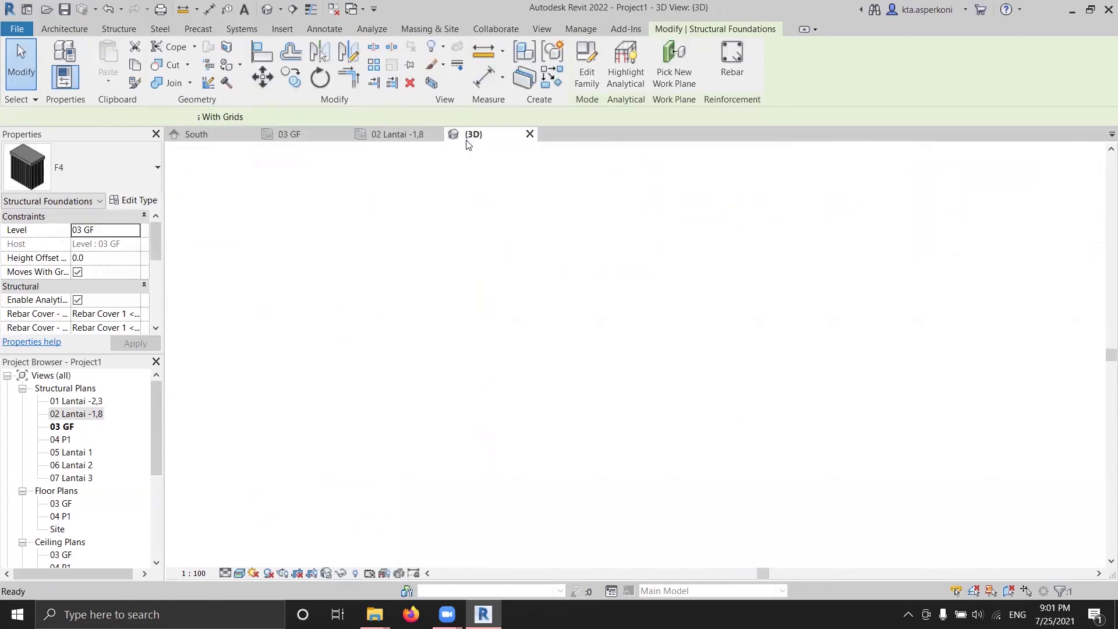
middle_click_drag(610, 375, 587, 319)
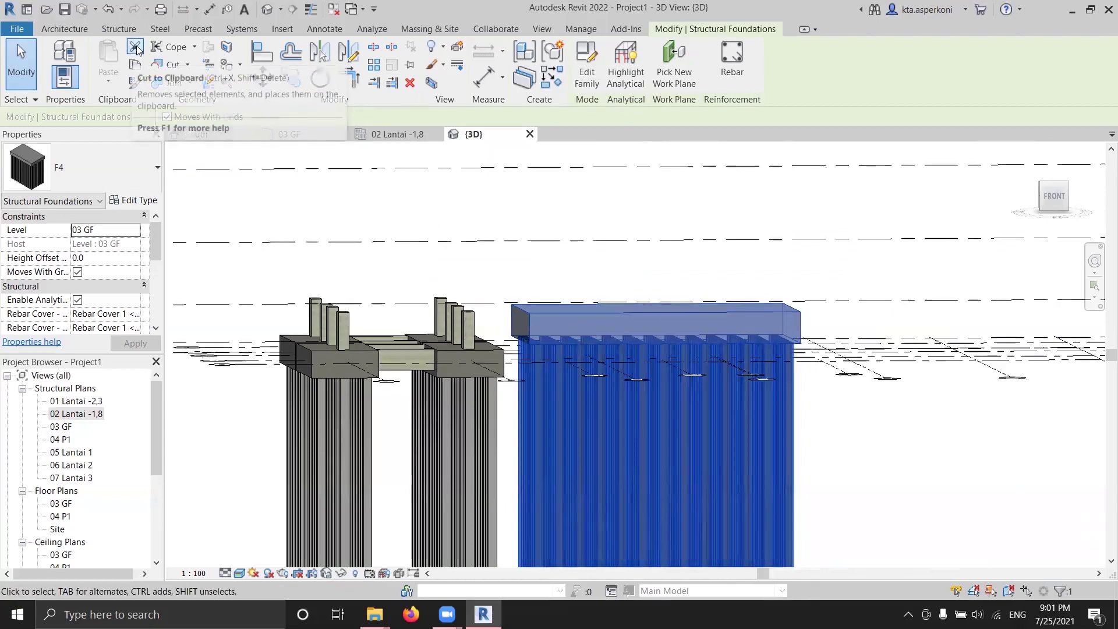
left_click(135, 57)
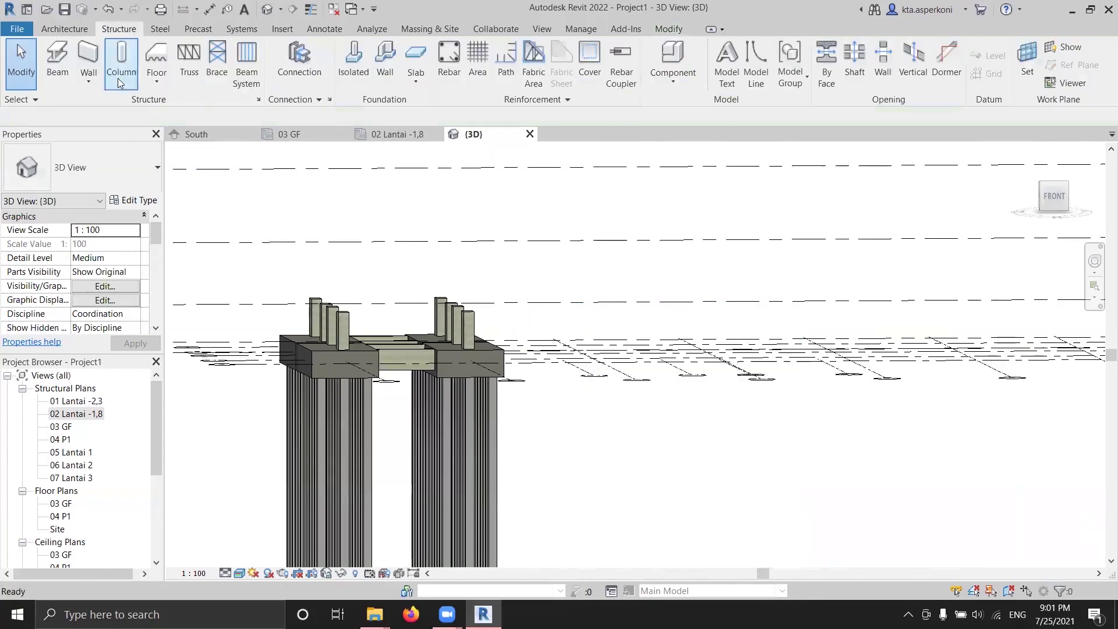
left_click(669, 29)
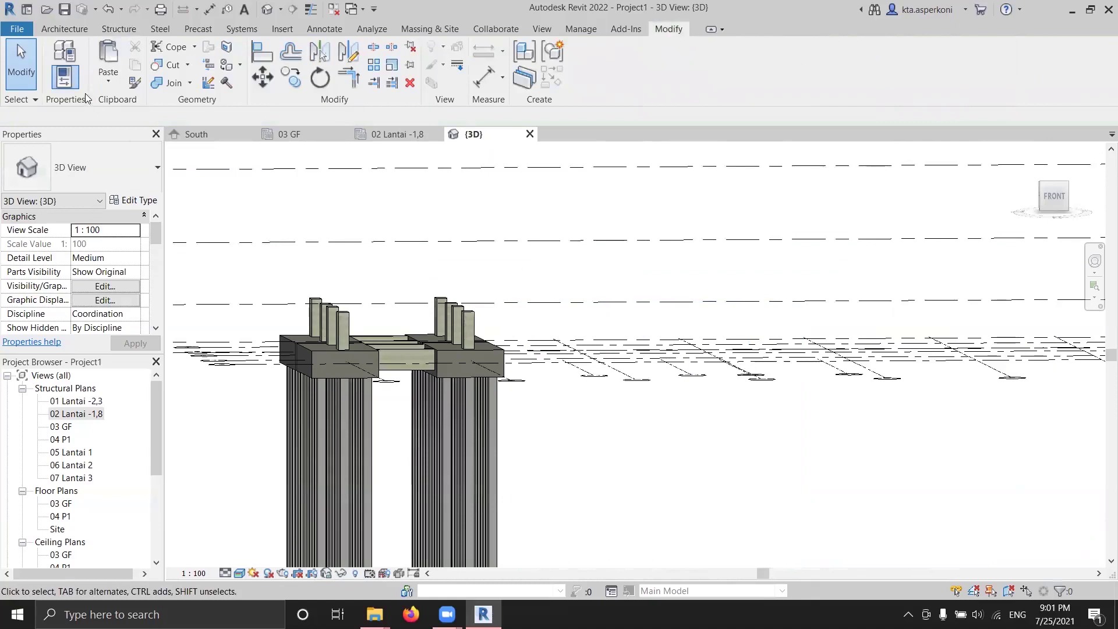
left_click(106, 86)
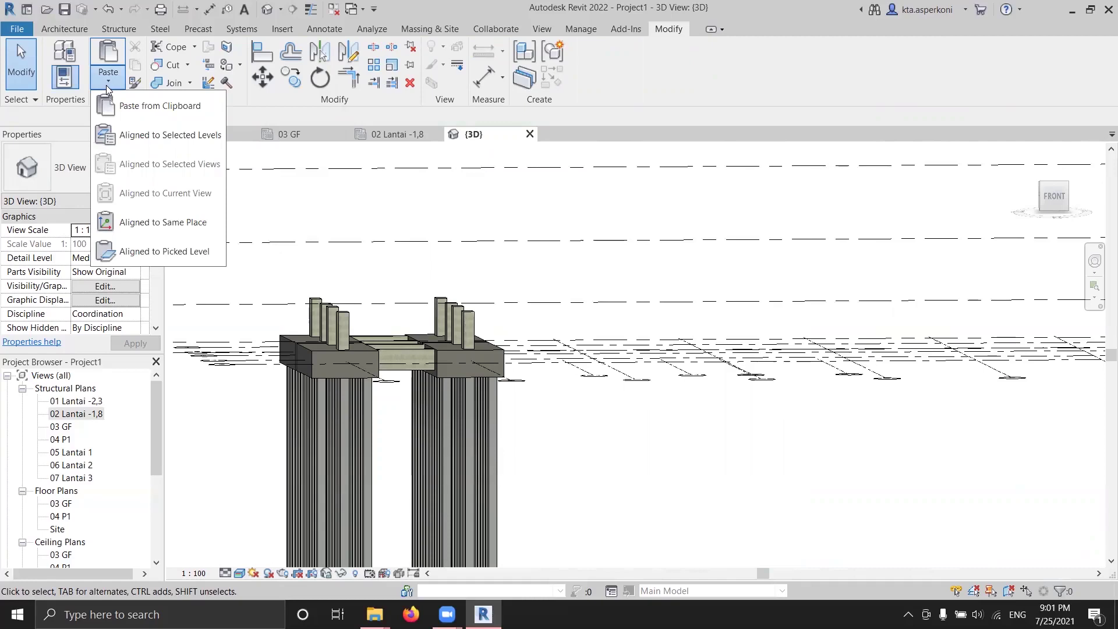
left_click(164, 135)
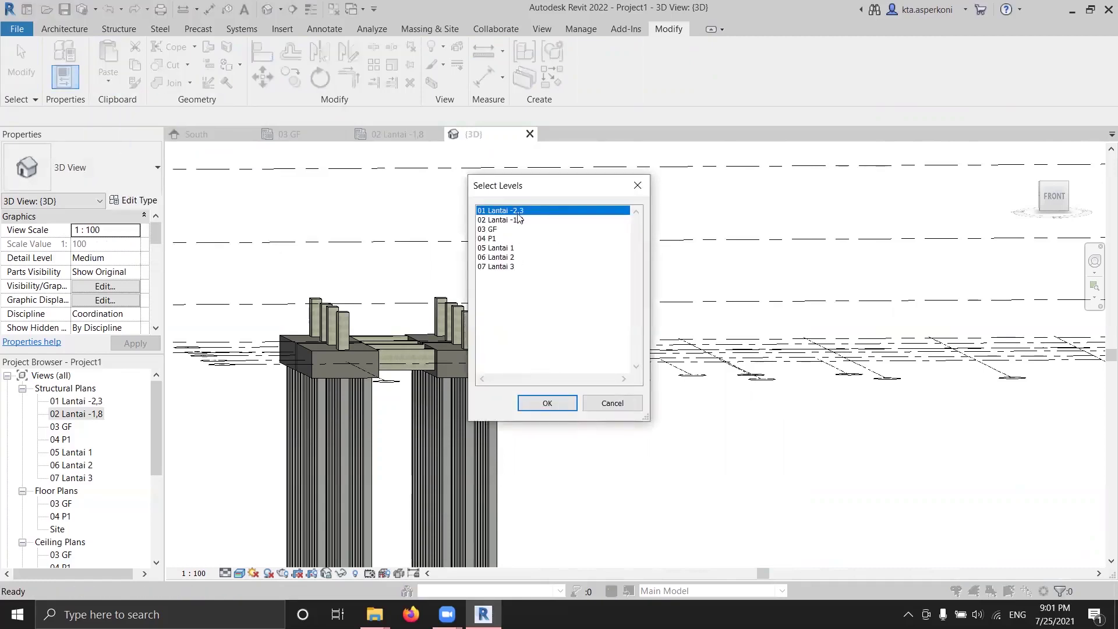
left_click(547, 404)
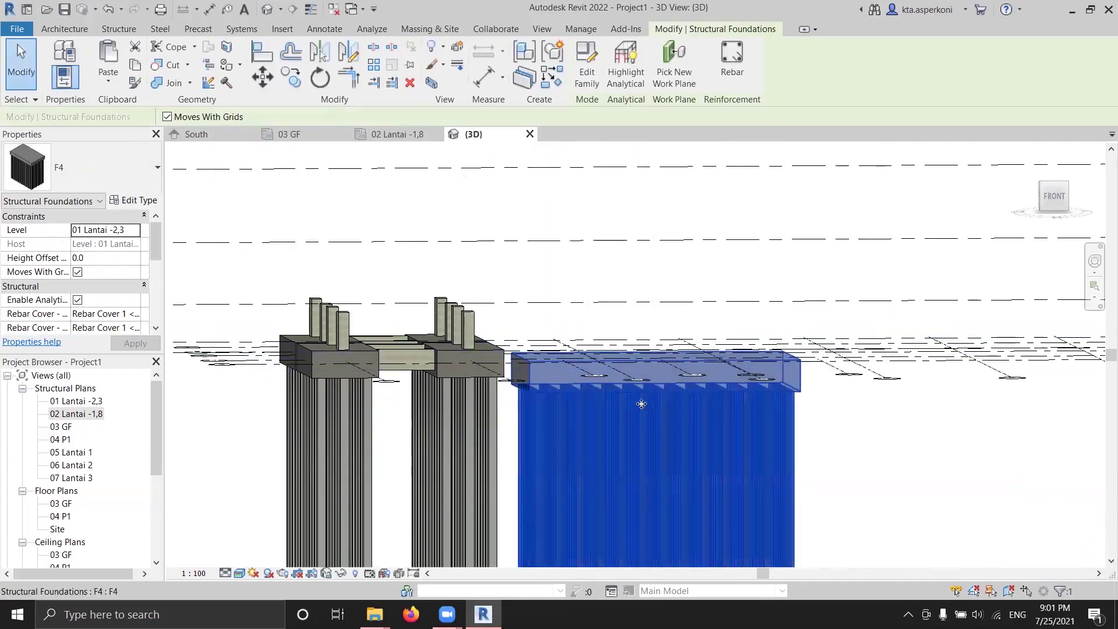
middle_click_drag(627, 392, 594, 295, "shift")
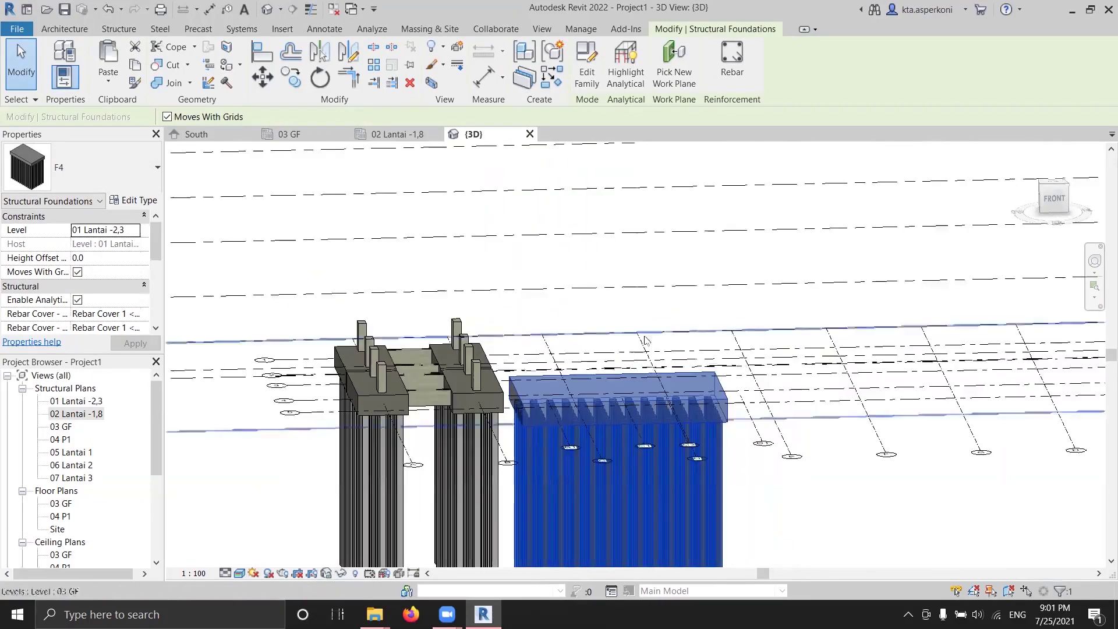
key("Escape")
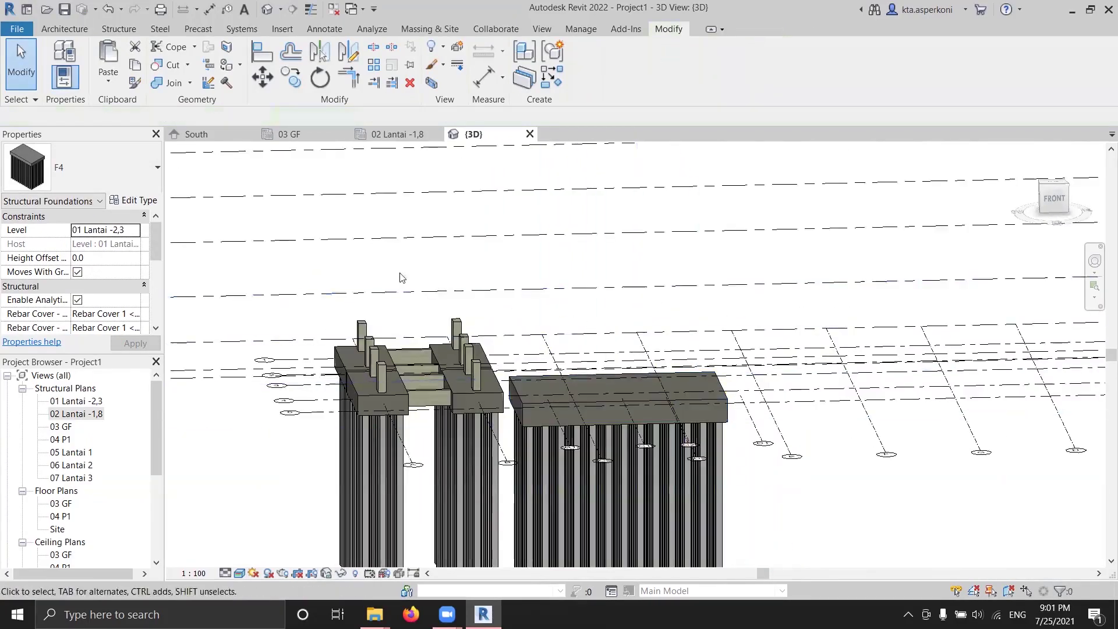
Hide the imported drawings level -1,8.dwg, pondasi.dwg and struktur.dwg in the 03 GF structural plan
left_click(397, 134)
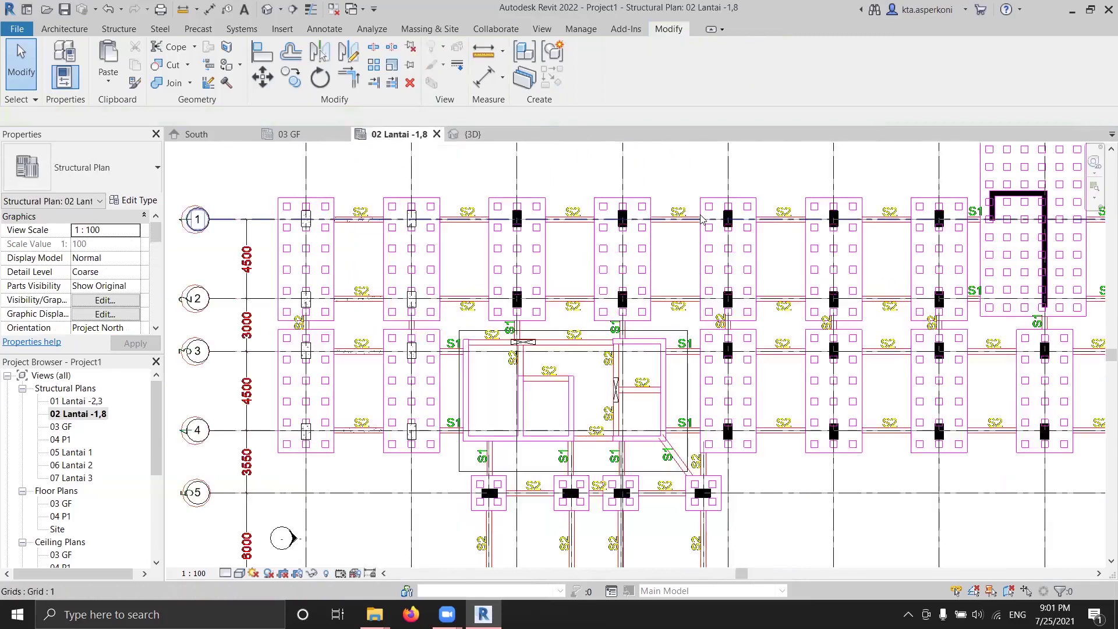
middle_click_drag(601, 231, 540, 271)
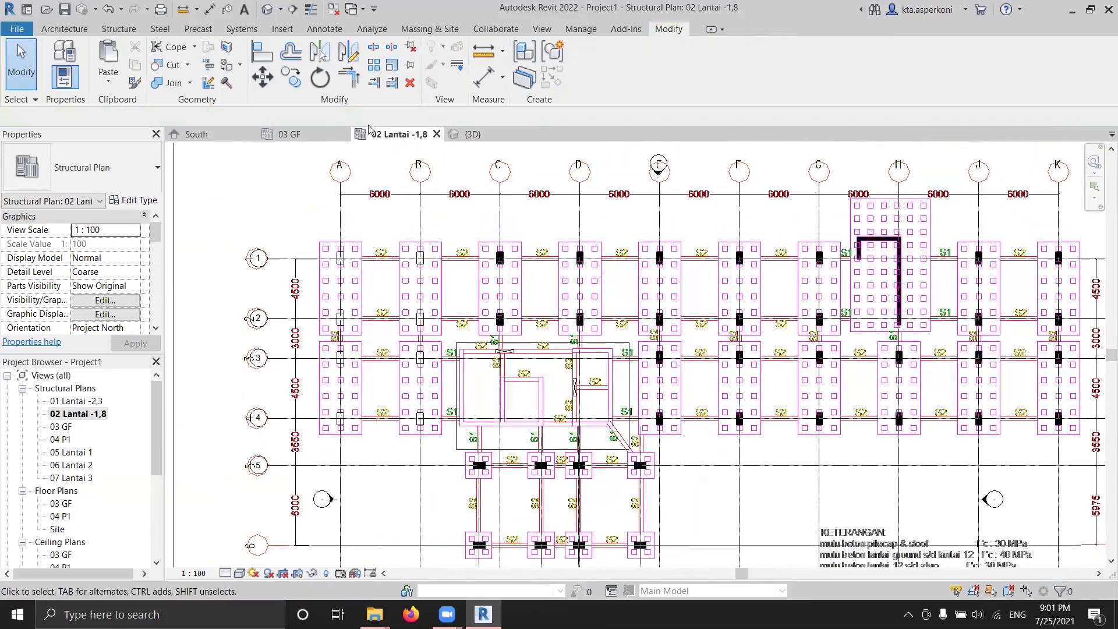
left_click(295, 135)
scroll(644, 251, "down", 5)
scroll(528, 304, "up", 2)
scroll(528, 304, "down", 4)
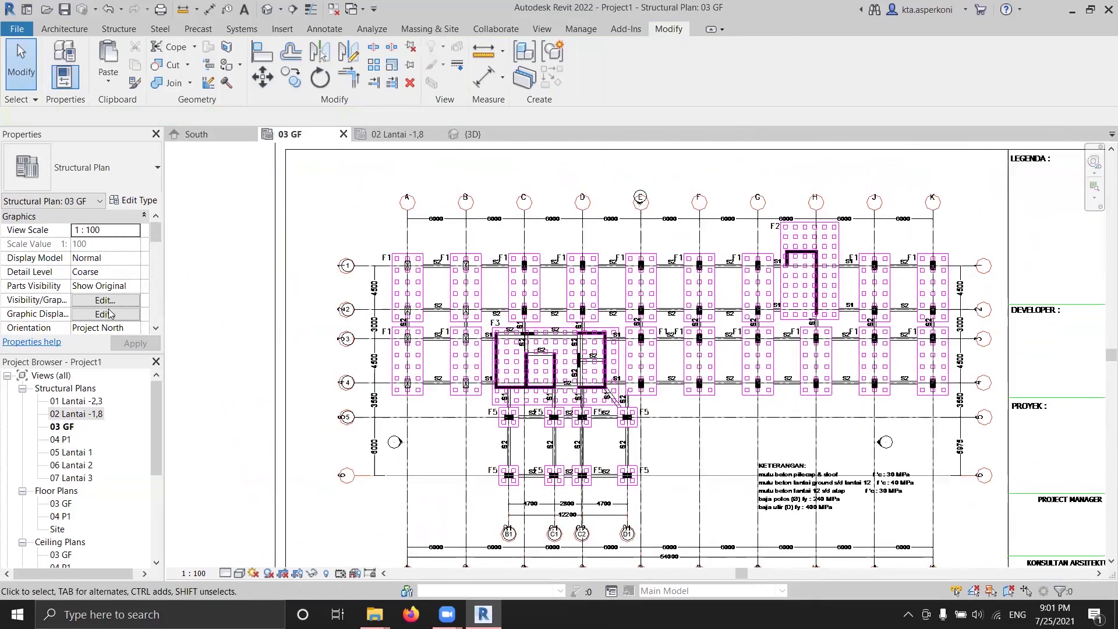
left_click(105, 300)
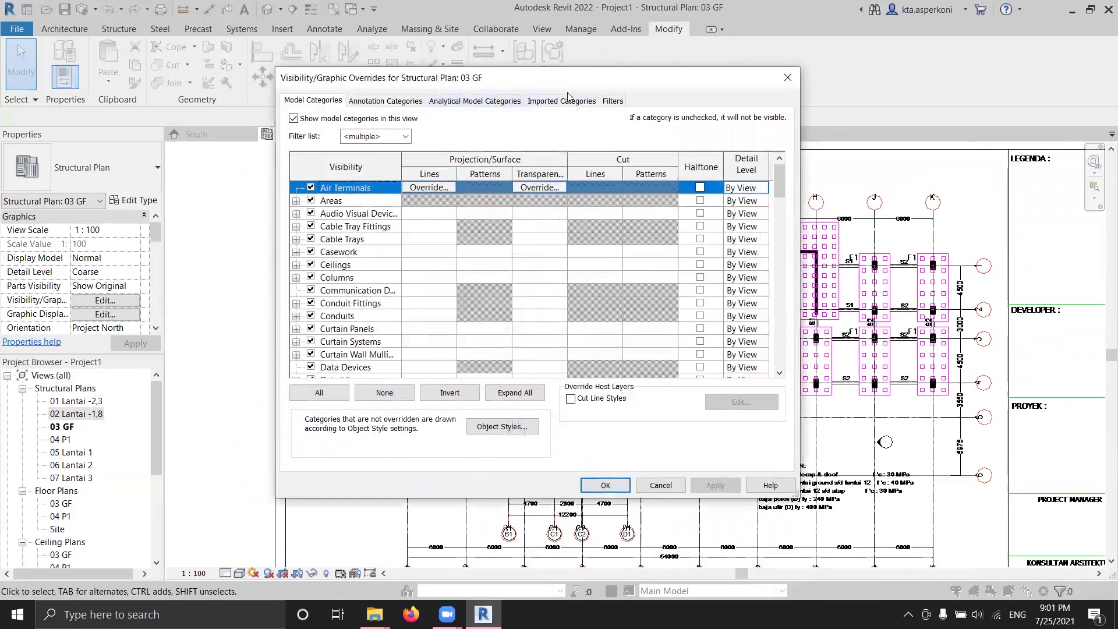
left_click(568, 99)
left_click(310, 191)
left_click(310, 178)
left_click(310, 204)
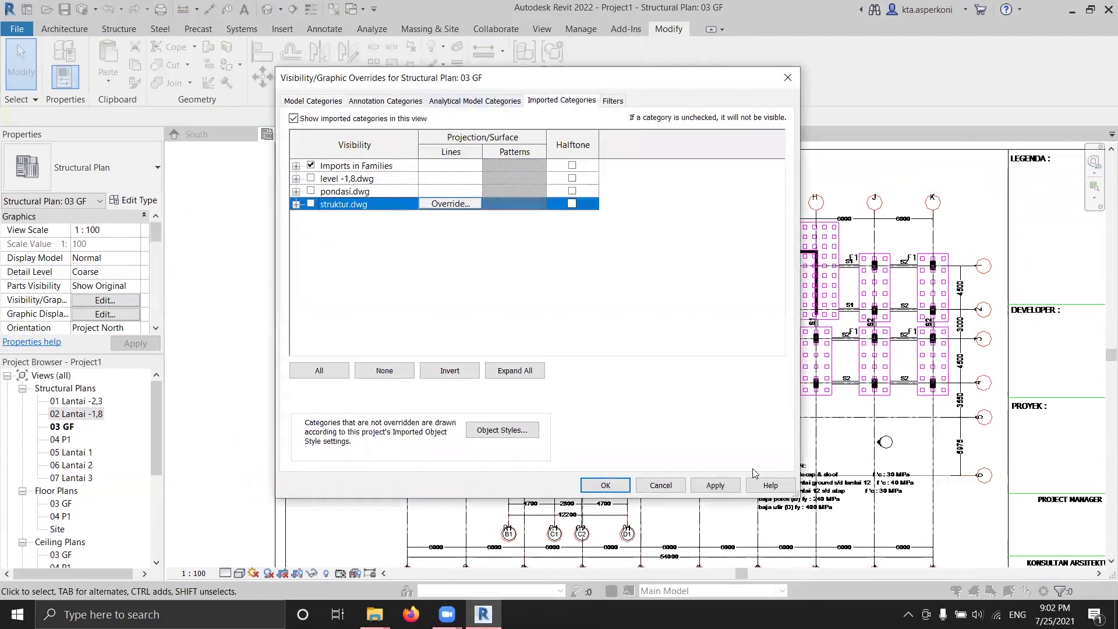
left_click(606, 485)
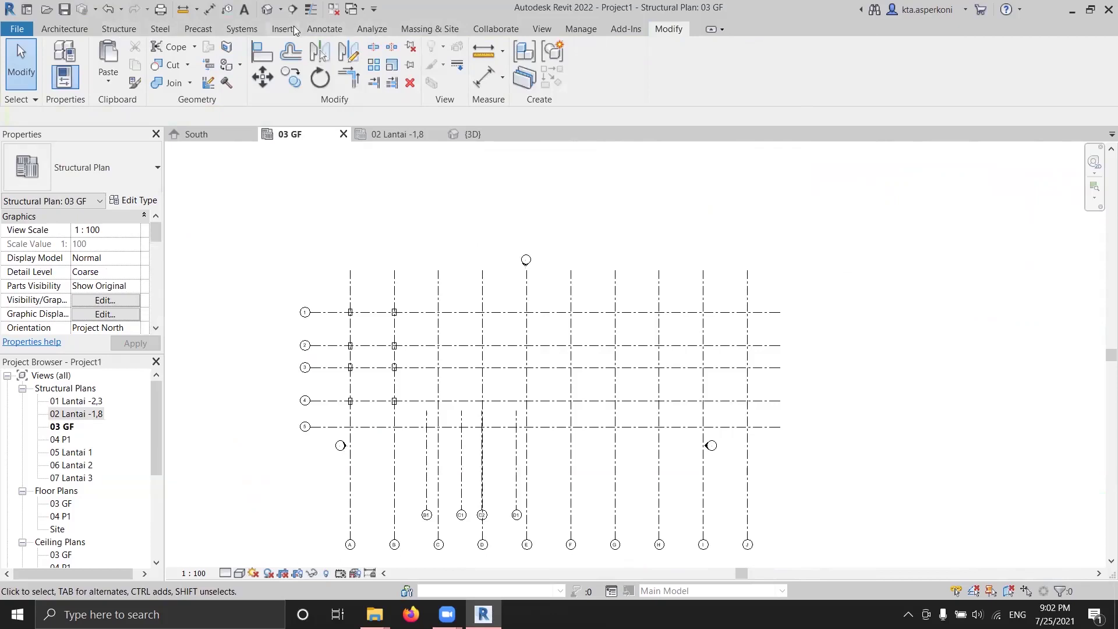
Link the CAD file rencana plat gf.dwg into the 03 GF plan with center-to-center positioning
left_click(294, 29)
left_click(113, 65)
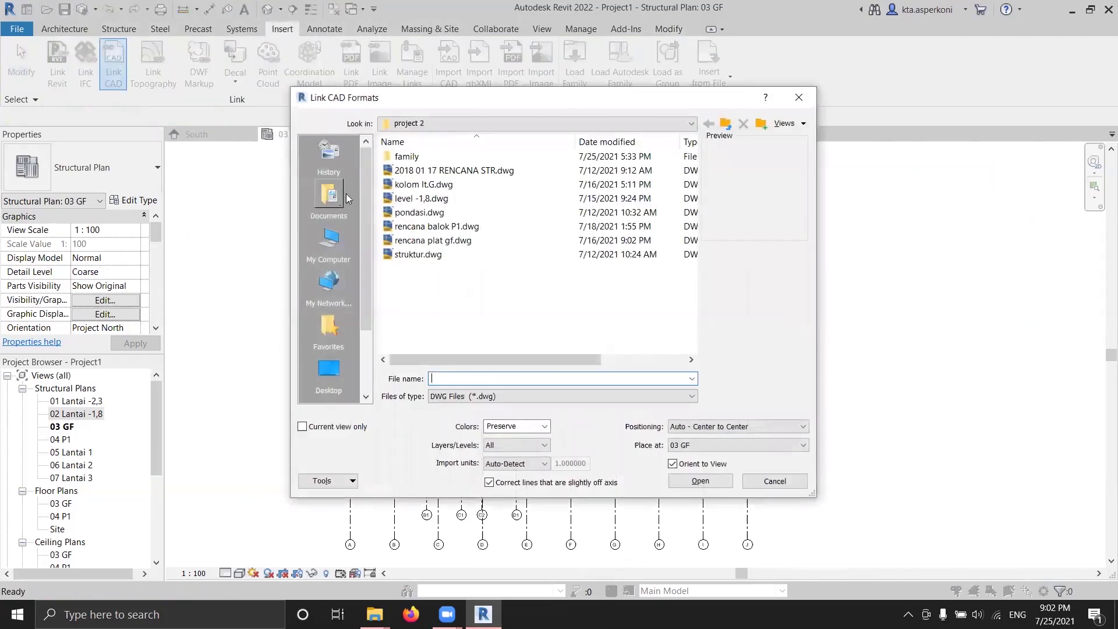
left_click(446, 241)
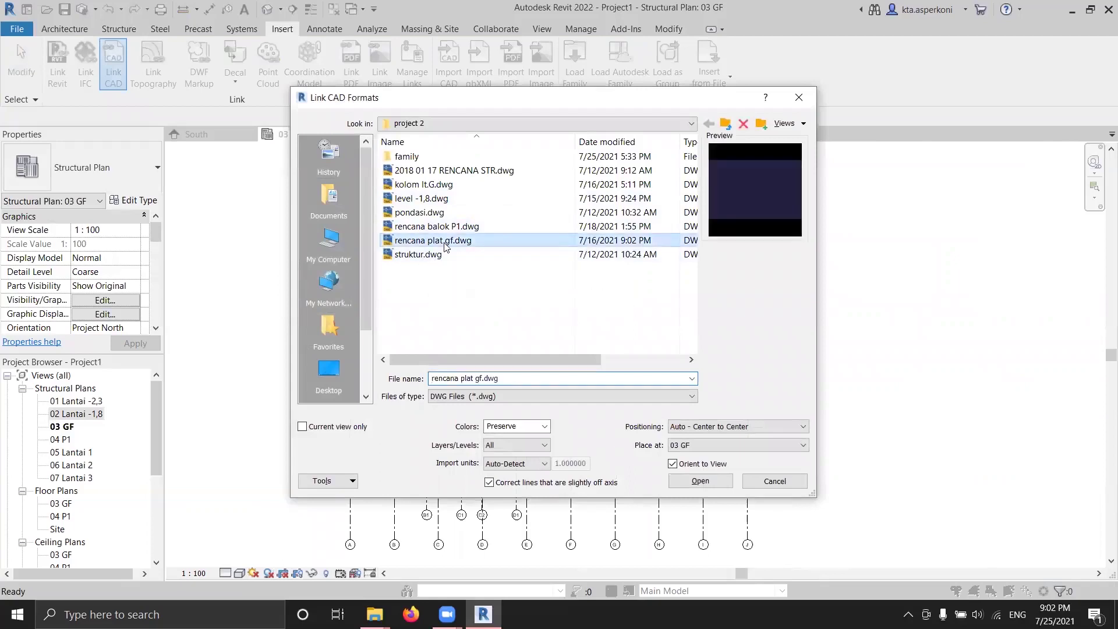
double_click(446, 241)
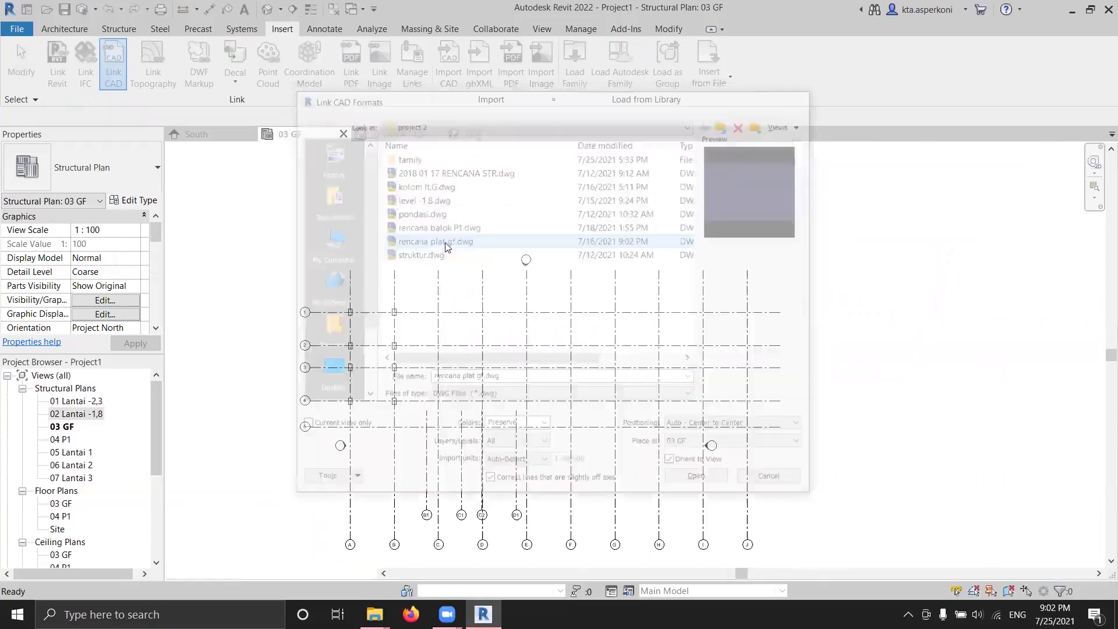
left_click(593, 341)
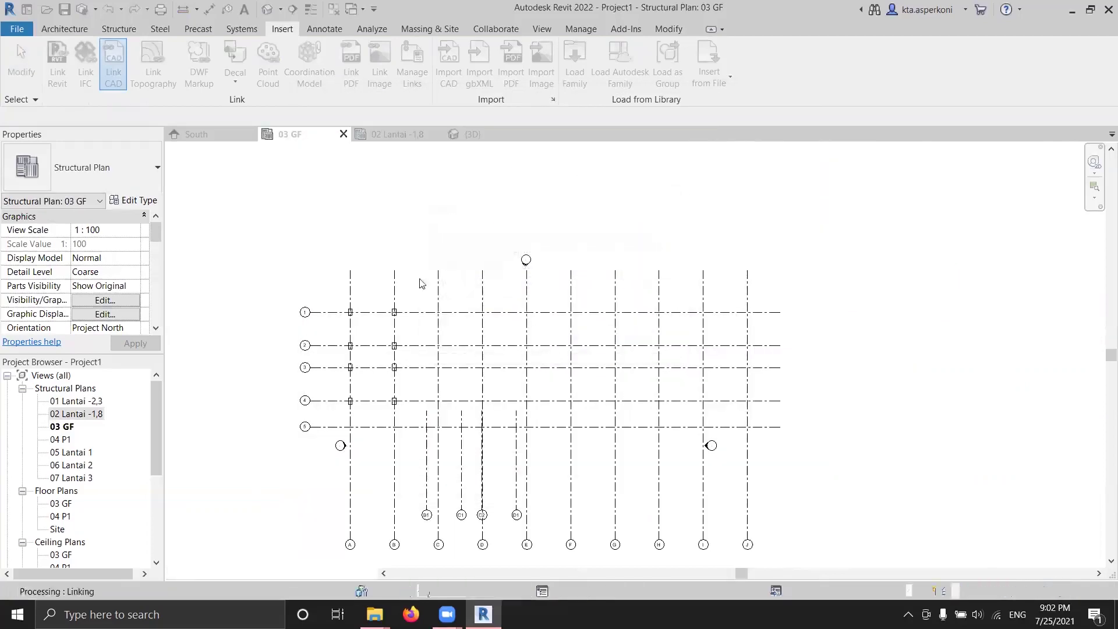
Move the linked rencana plat gf.dwg so its column corner at grids A and 1 matches the corner of the modelled k1 column
scroll(395, 291, "up", 5)
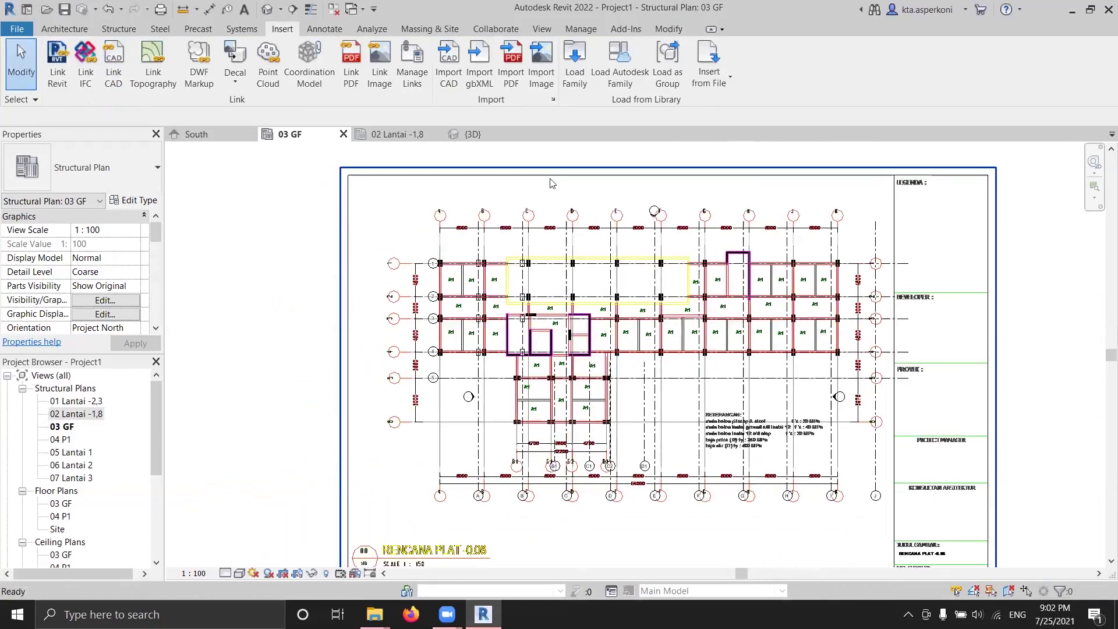
mouse_move(421, 330)
middle_mouse_down()
mouse_move(476, 270)
mouse_move(482, 283)
mouse_move(479, 258)
mouse_move(437, 321)
middle_mouse_up()
scroll(476, 278, "down", 5)
left_click(398, 263)
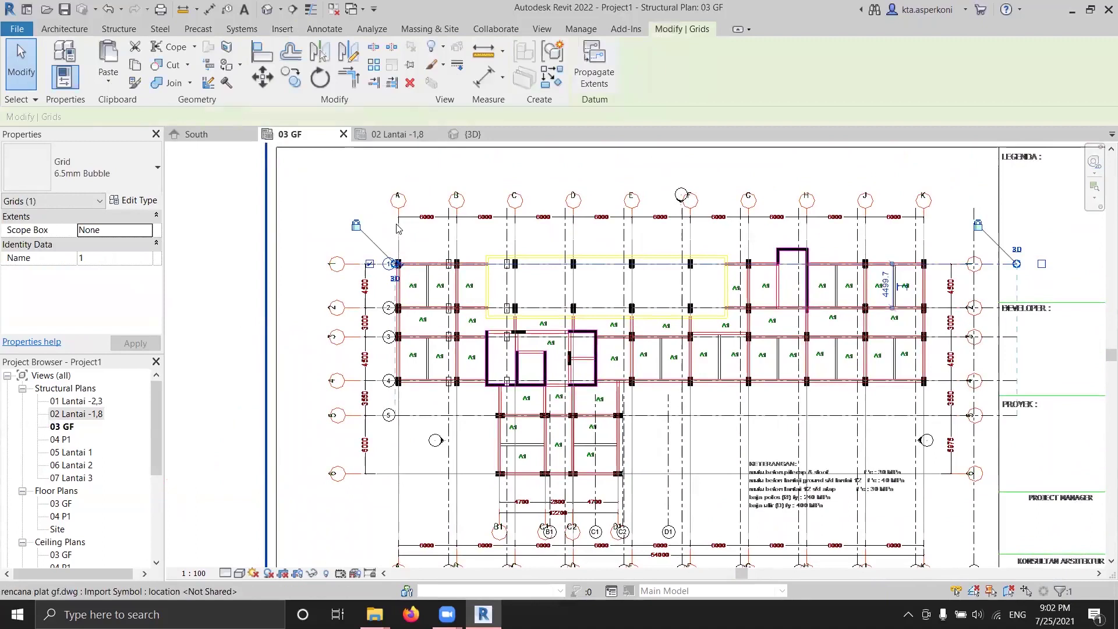
left_click(399, 231)
scroll(427, 224, "up", 4)
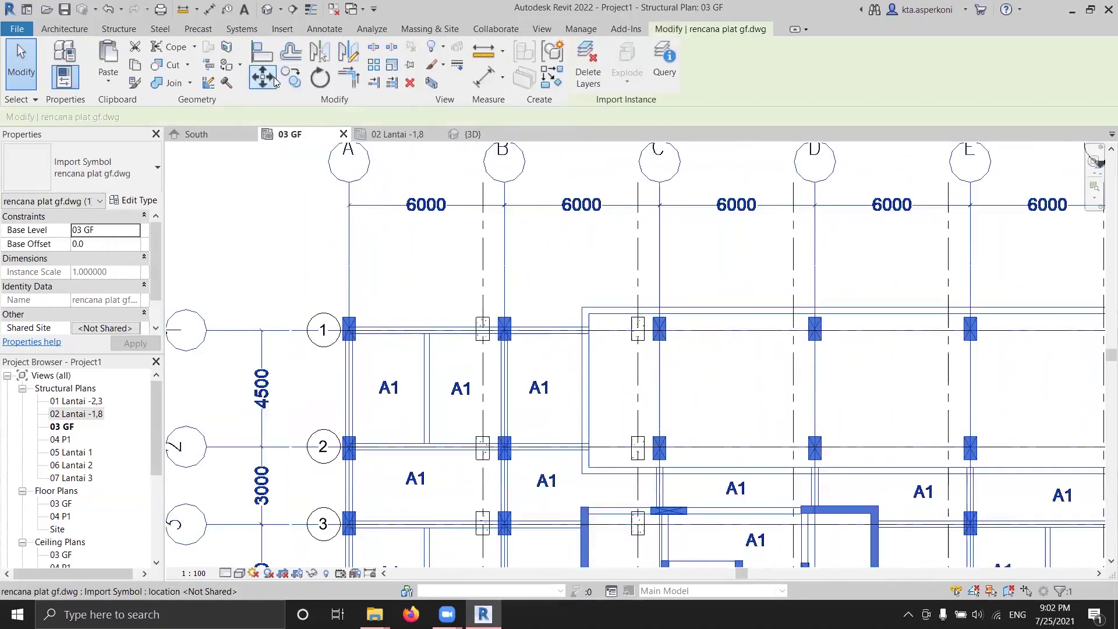
left_click(263, 77)
left_click(343, 318)
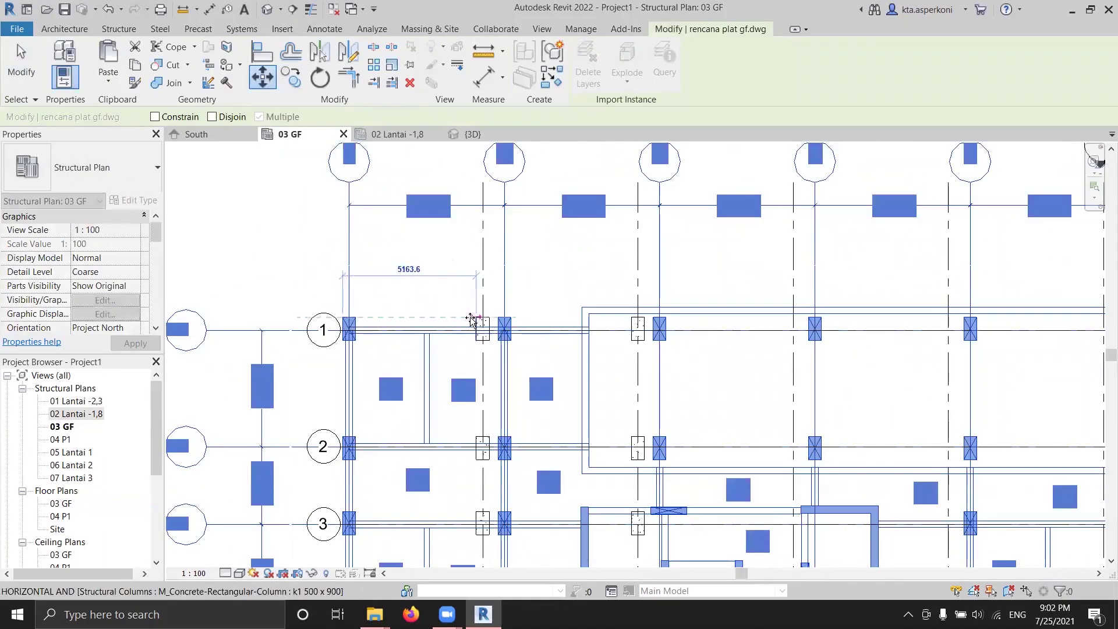
scroll(475, 319, "up", 5)
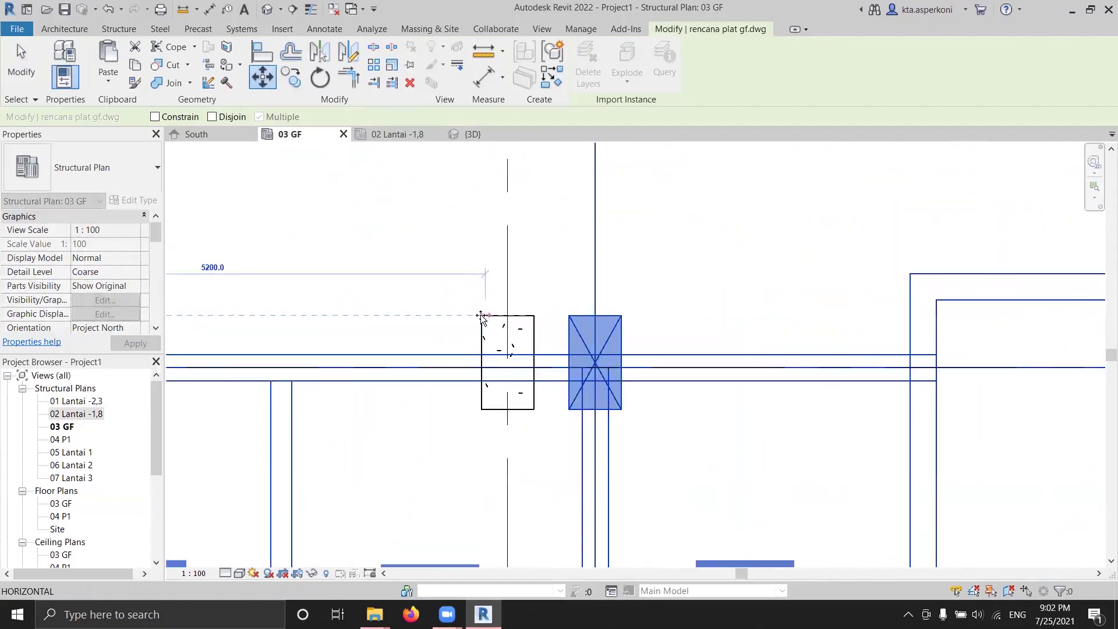
left_click(481, 316)
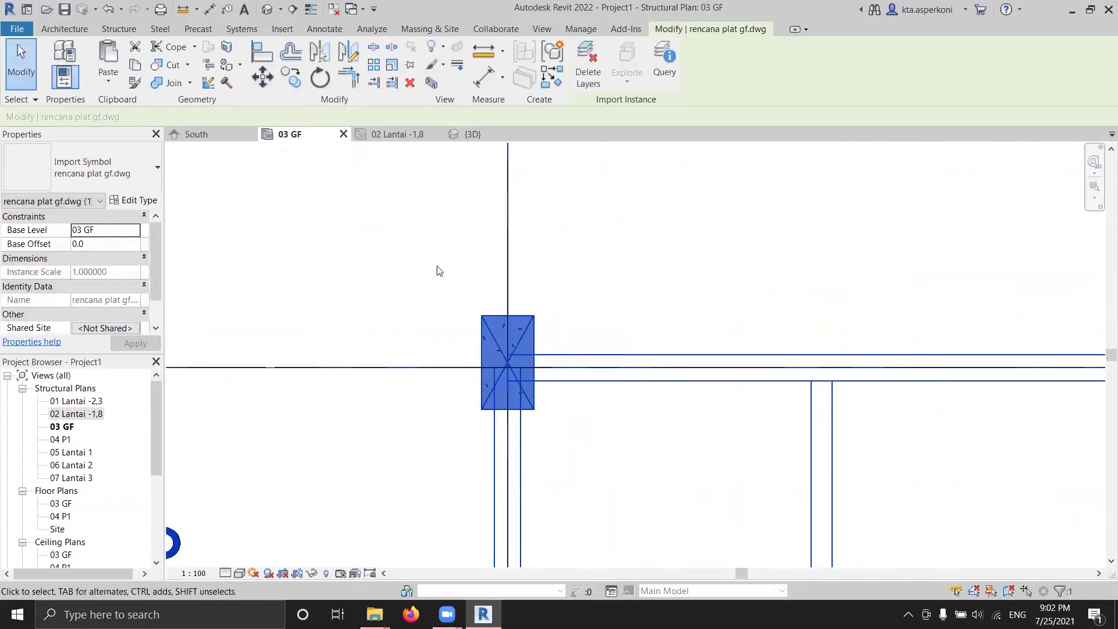
scroll(588, 294, "down", 5)
scroll(588, 294, "down", 5)
key("Escape")
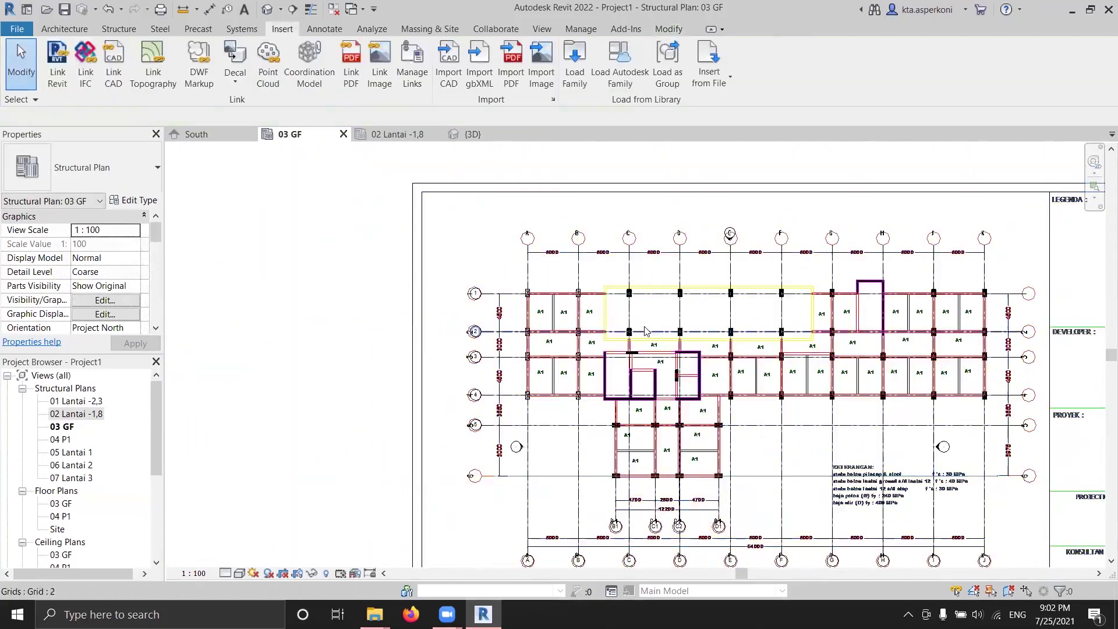
Start a structural floor on the 03 GF plan and examine the layer structure of the Concrete-Commercial 362mm type
scroll(541, 329, "up", 5)
scroll(541, 329, "up", 2)
middle_click_drag(631, 307, 469, 307)
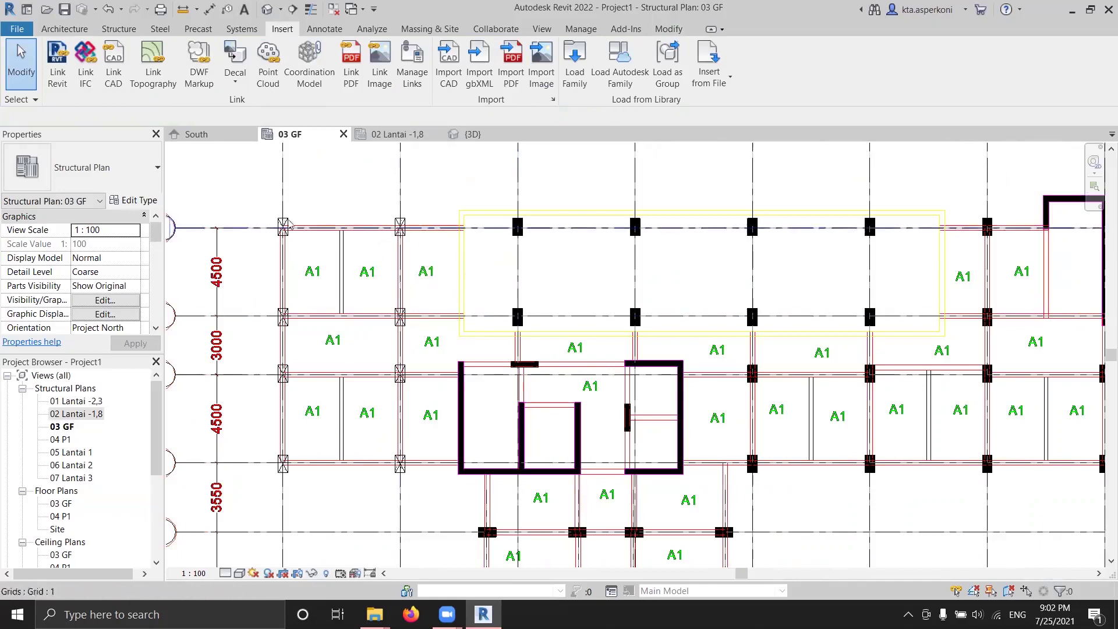
scroll(290, 275, "up", 1)
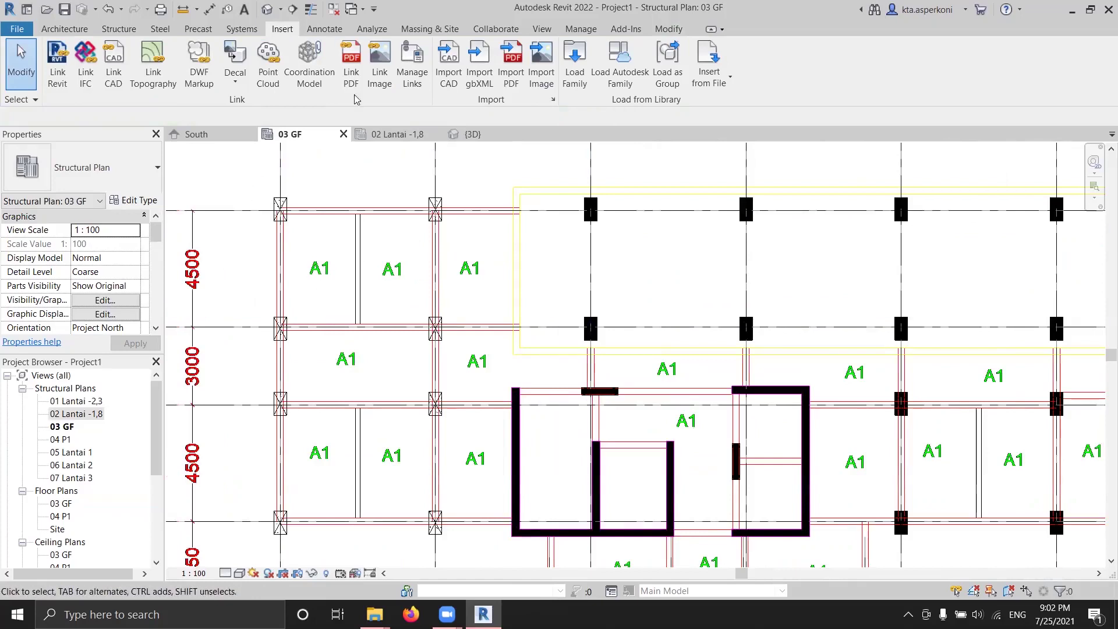
left_click(132, 29)
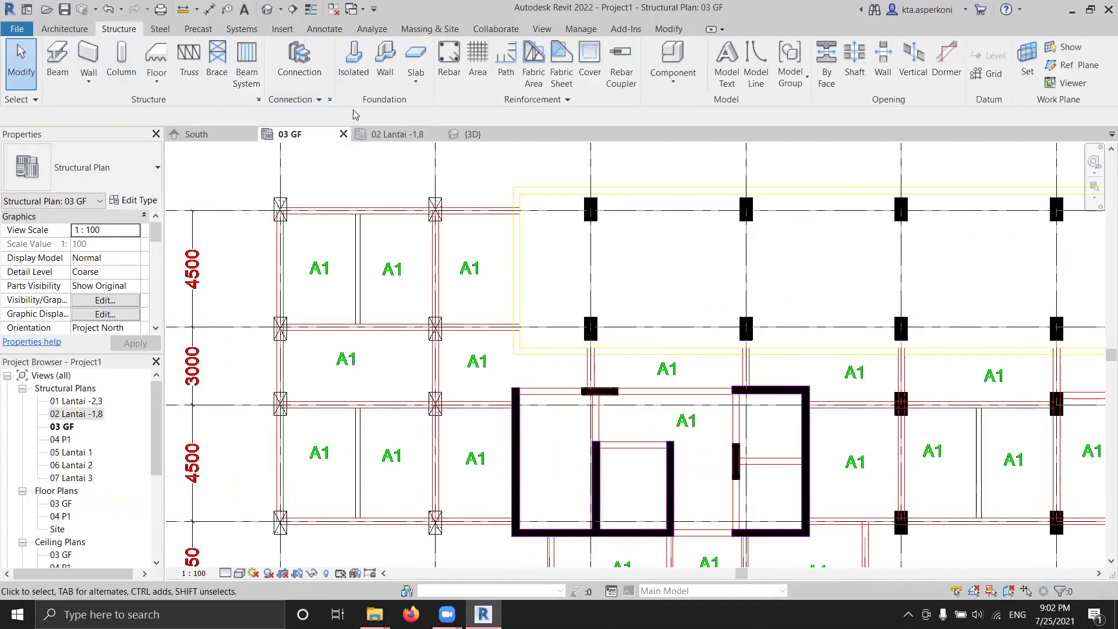
left_click(156, 58)
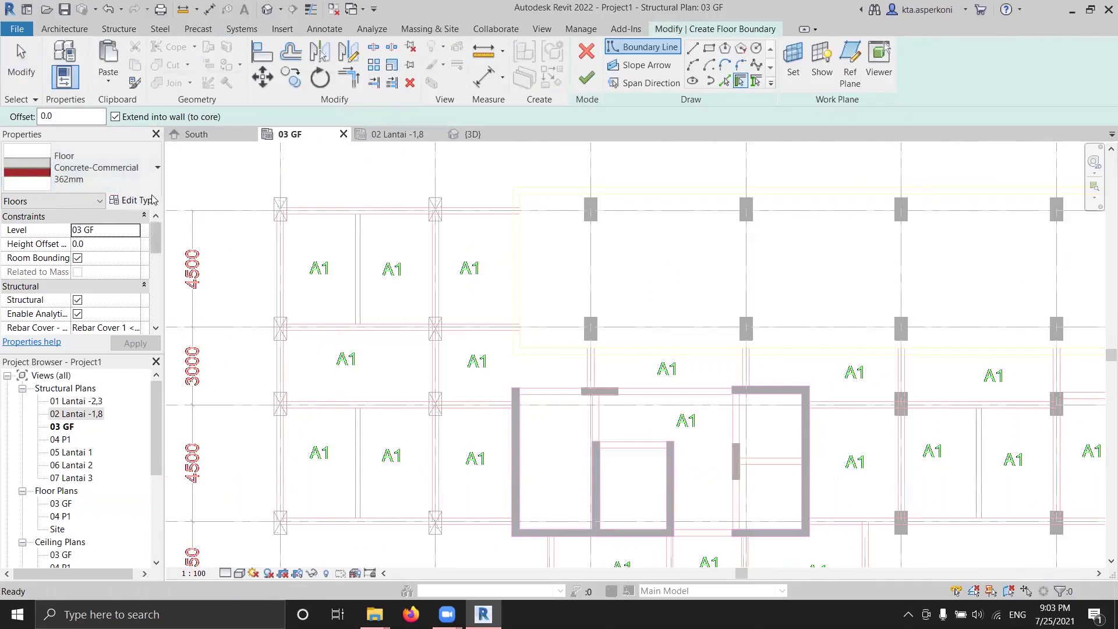
left_click(135, 201)
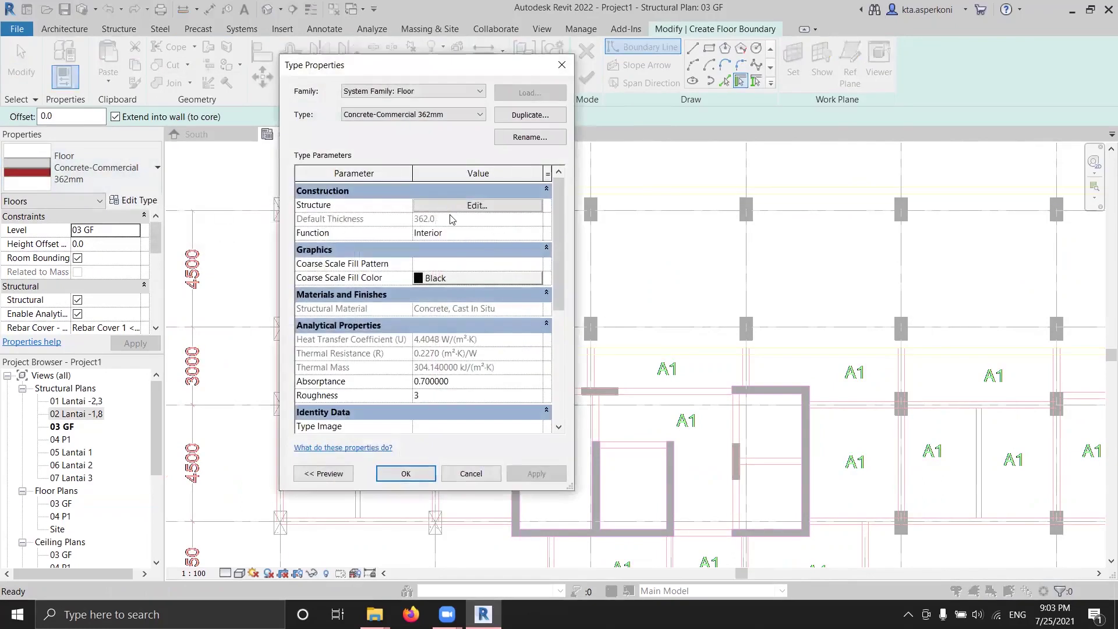
left_click(481, 207)
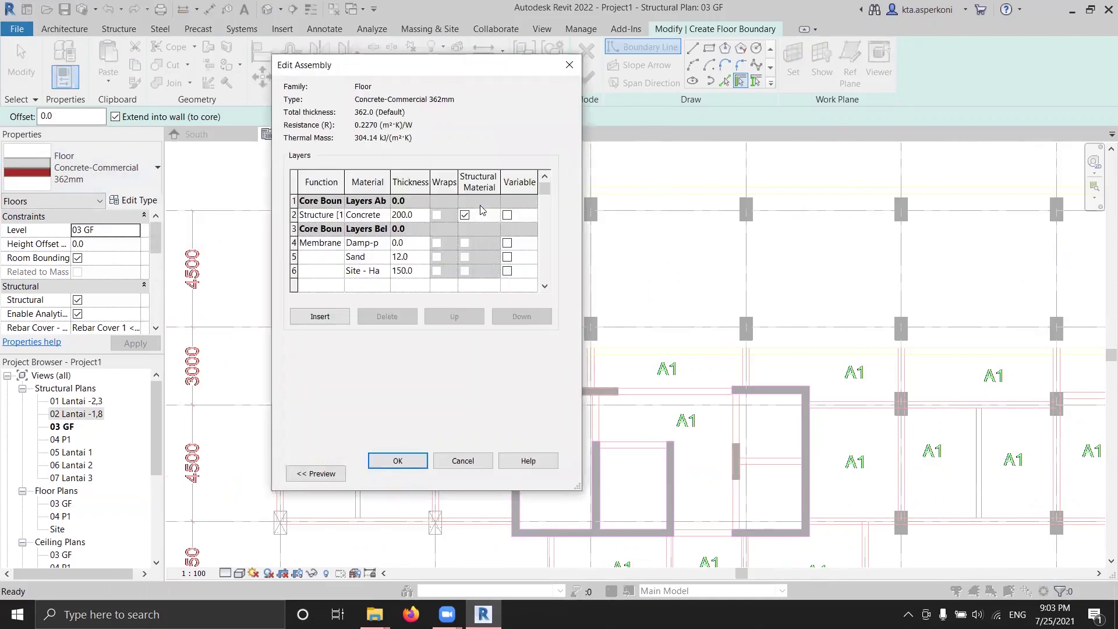
left_click(464, 461)
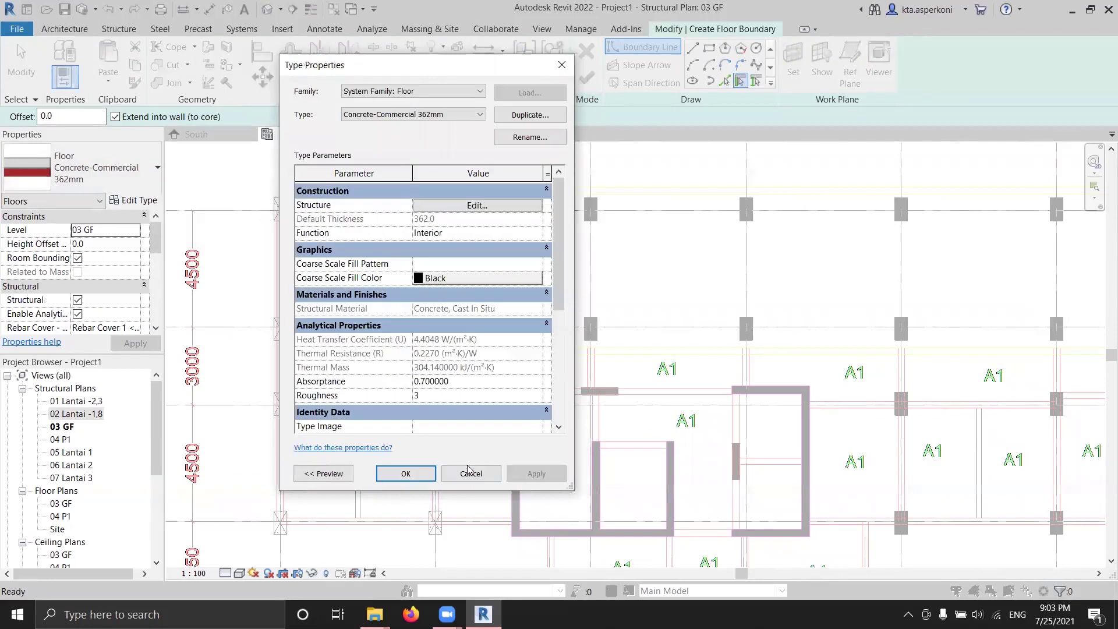
Switch the floor to the Generic 150mm type and set its structural layer thickness to 130 mm
left_click(467, 114)
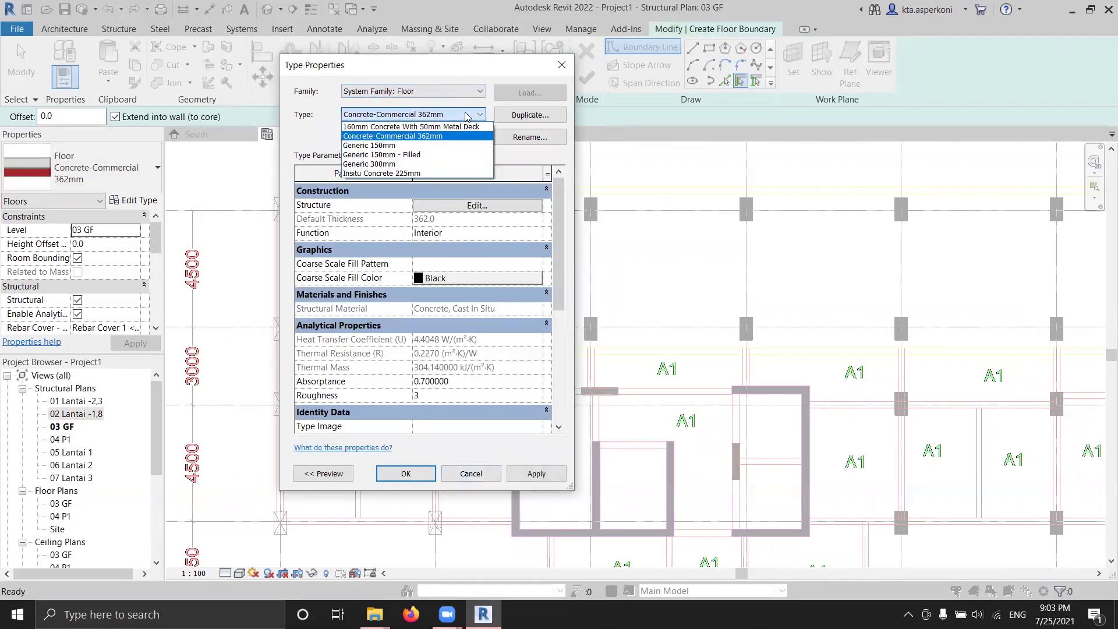
left_click(397, 146)
left_click(435, 207)
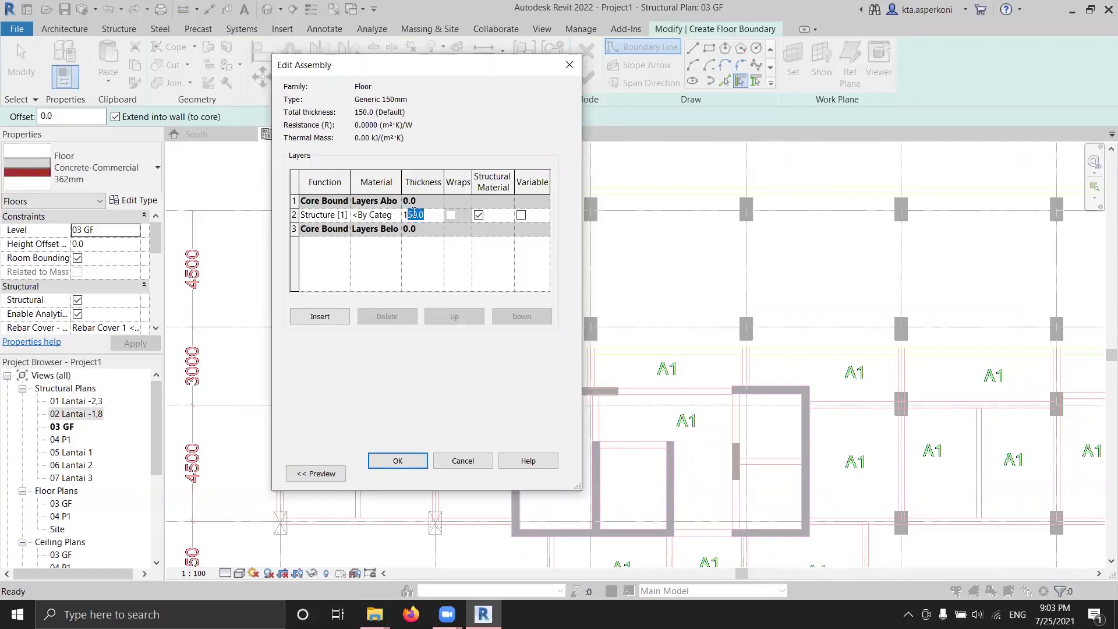
type("130")
left_click(391, 459)
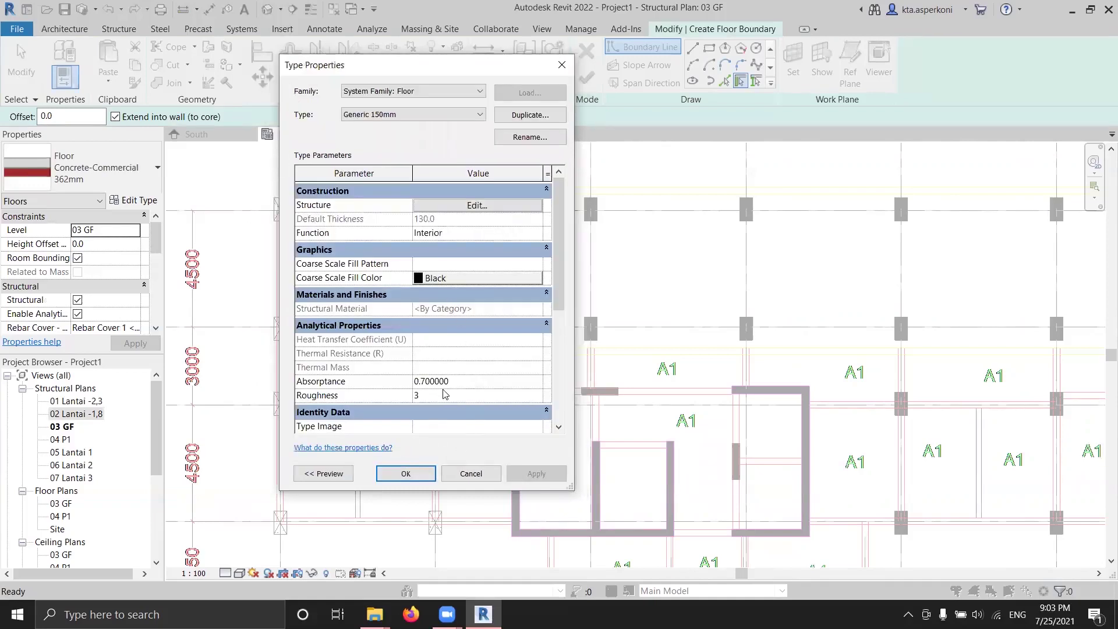
left_click(406, 473)
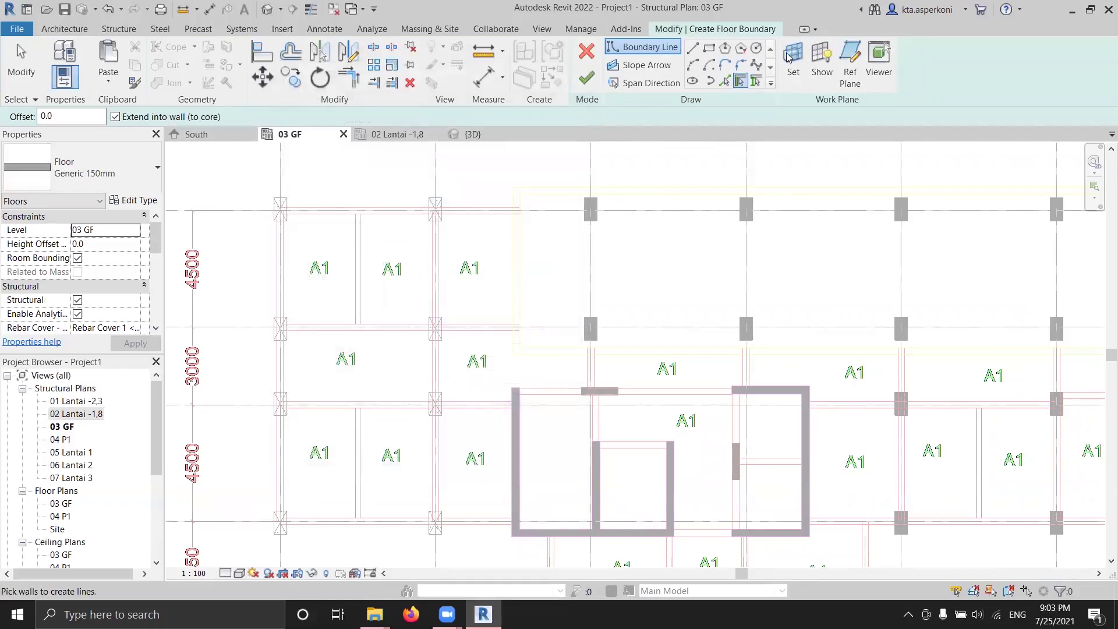
left_click(693, 49)
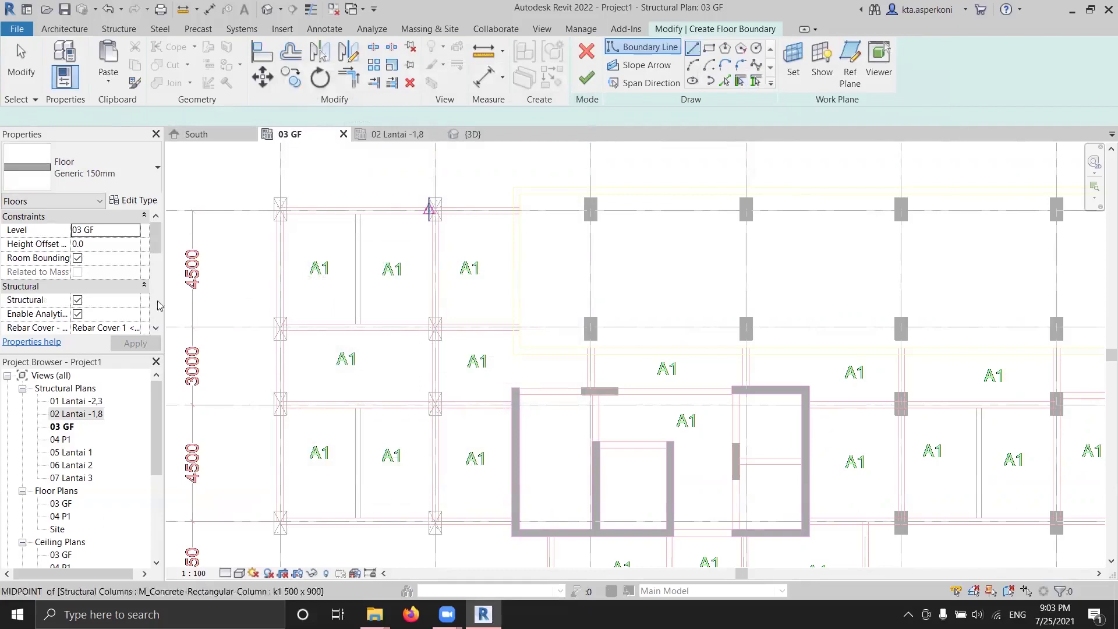
scroll(274, 230, "up", 3)
scroll(329, 236, "up", 2)
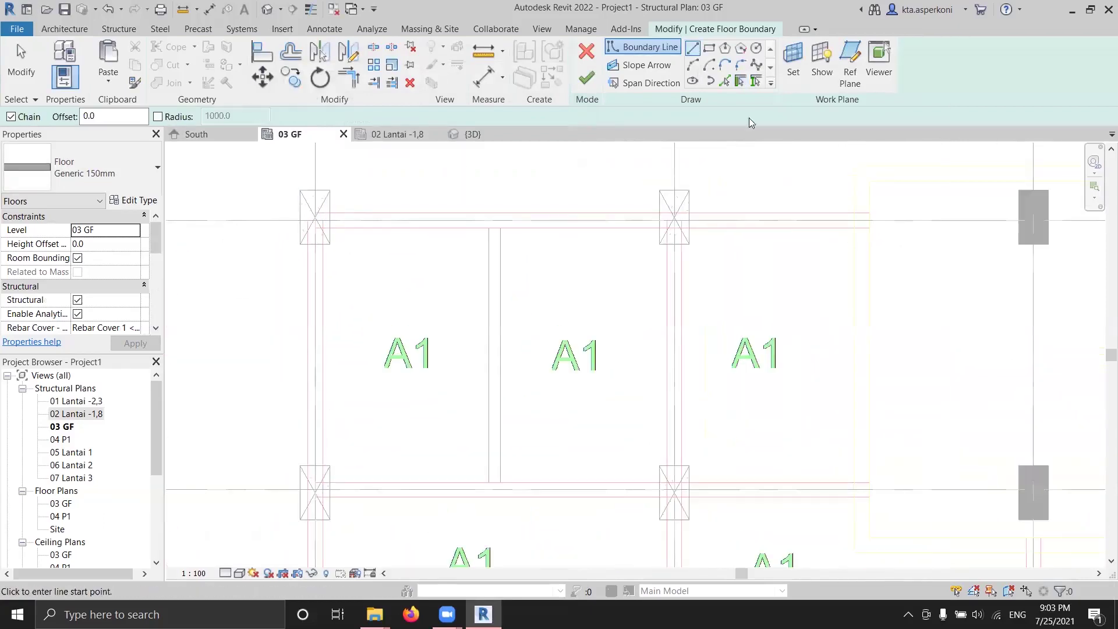
left_click(725, 81)
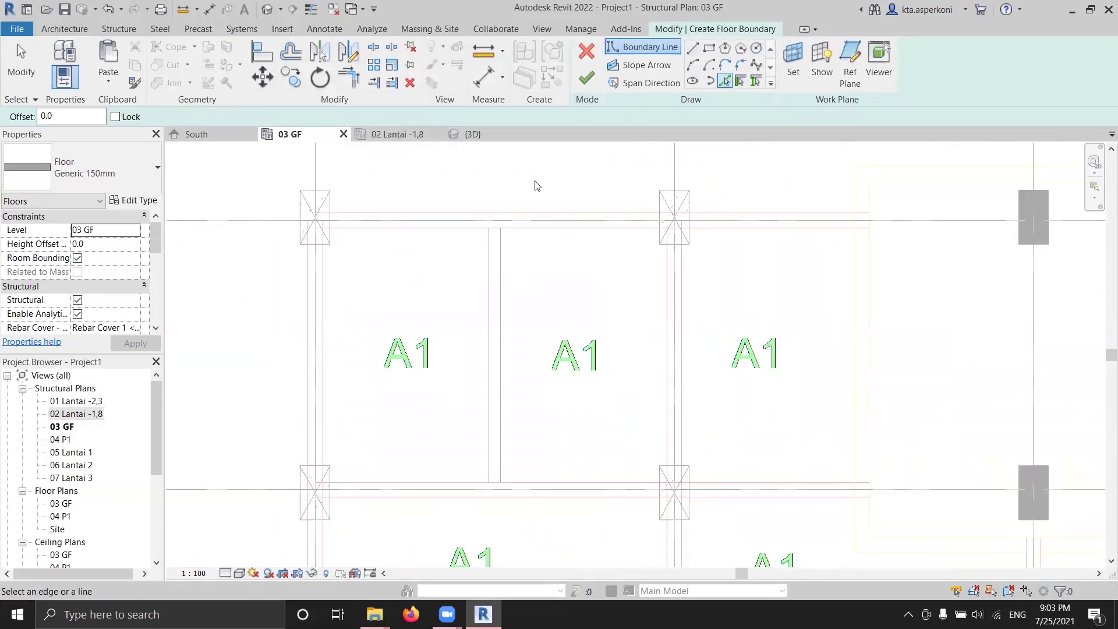
left_click(307, 349)
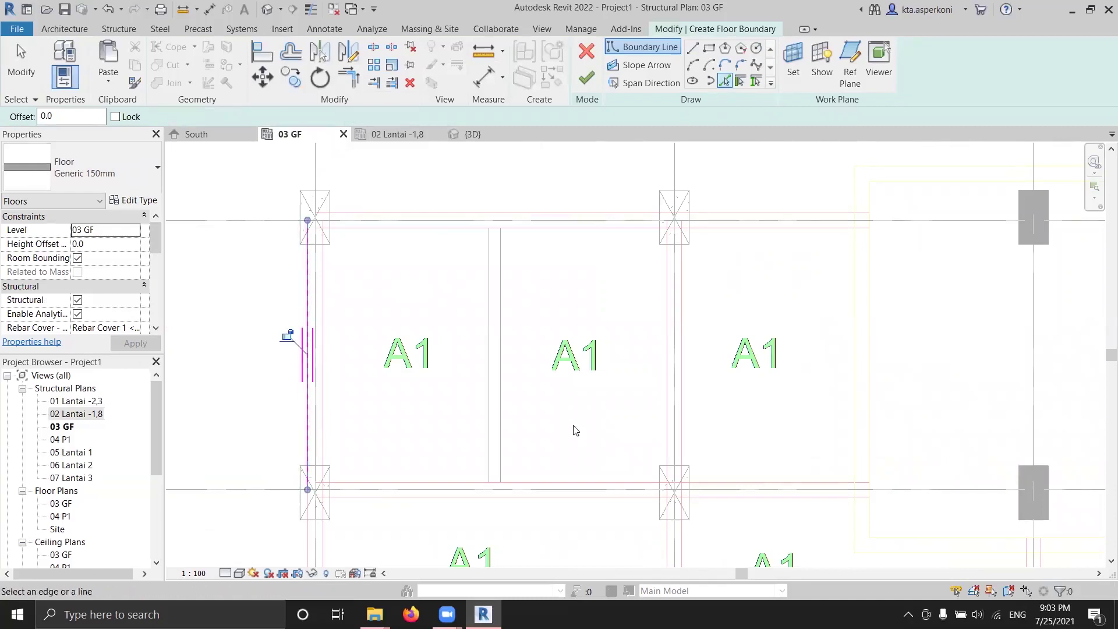
scroll(545, 391, "down", 3)
scroll(568, 417, "down", 3)
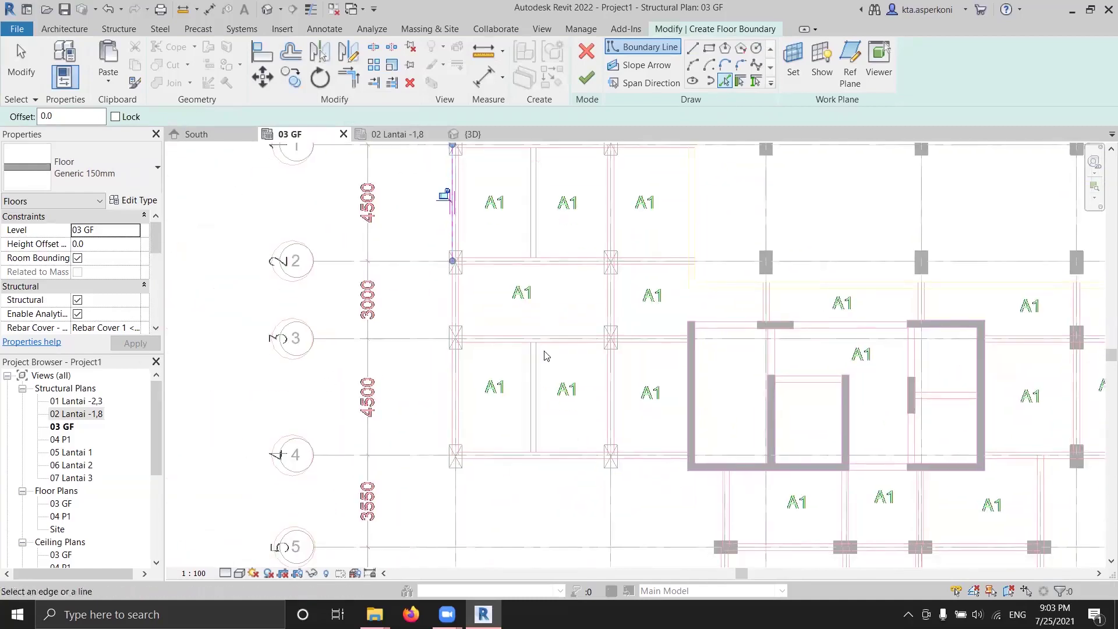
middle_click_drag(506, 223, 513, 241)
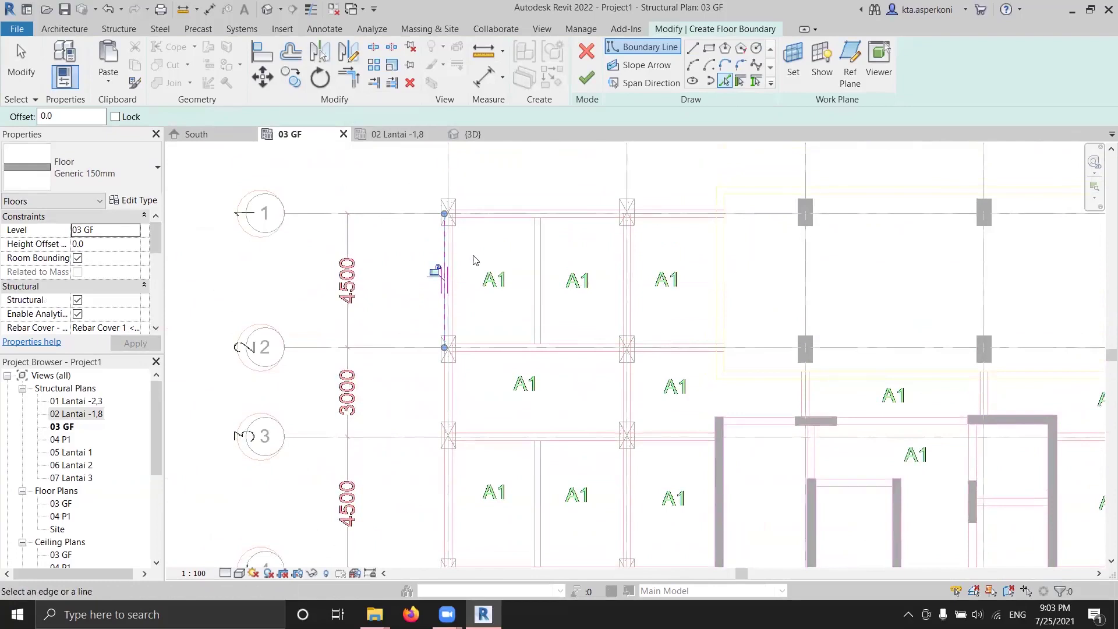
scroll(474, 259, "up", 5)
key("Escape")
key("Escape")
key("Return")
Create floor boundary lines by picking along grids A and 1
middle_click_drag(385, 276, 449, 297)
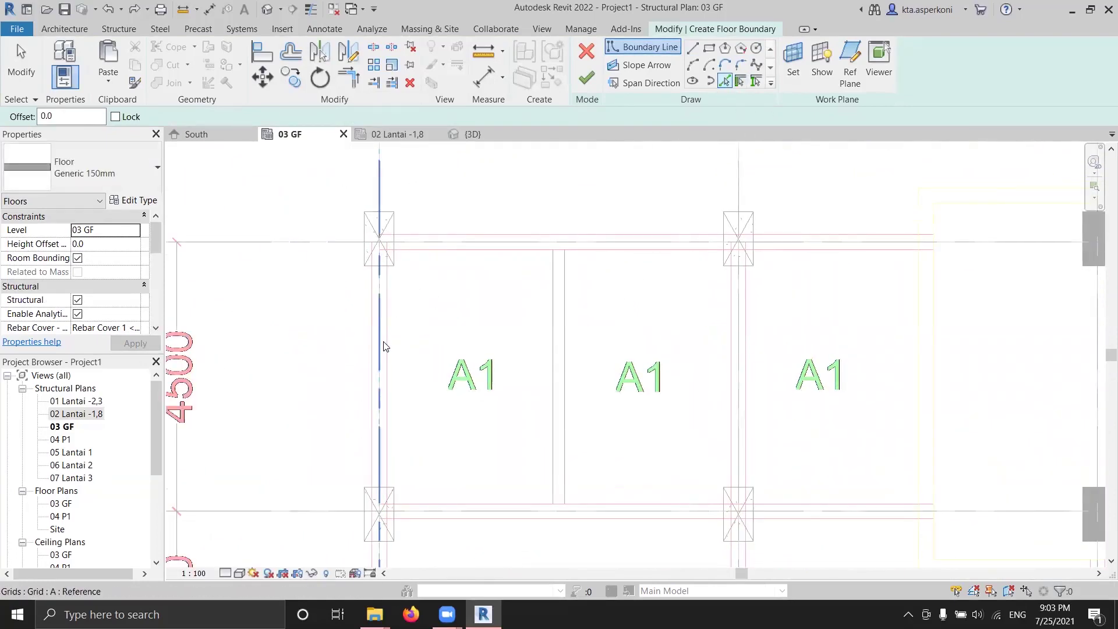
scroll(384, 347, "down", 4)
middle_click_drag(382, 349, 438, 276)
left_click(433, 277)
left_click(517, 212)
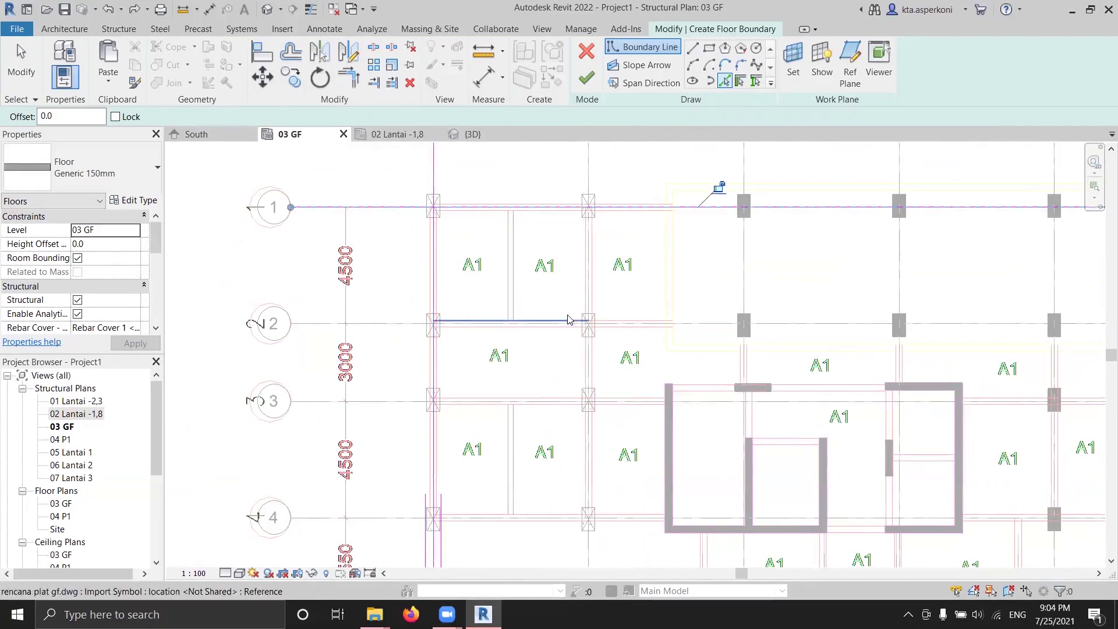
scroll(494, 237, "up", 2)
scroll(438, 294, "up", 2)
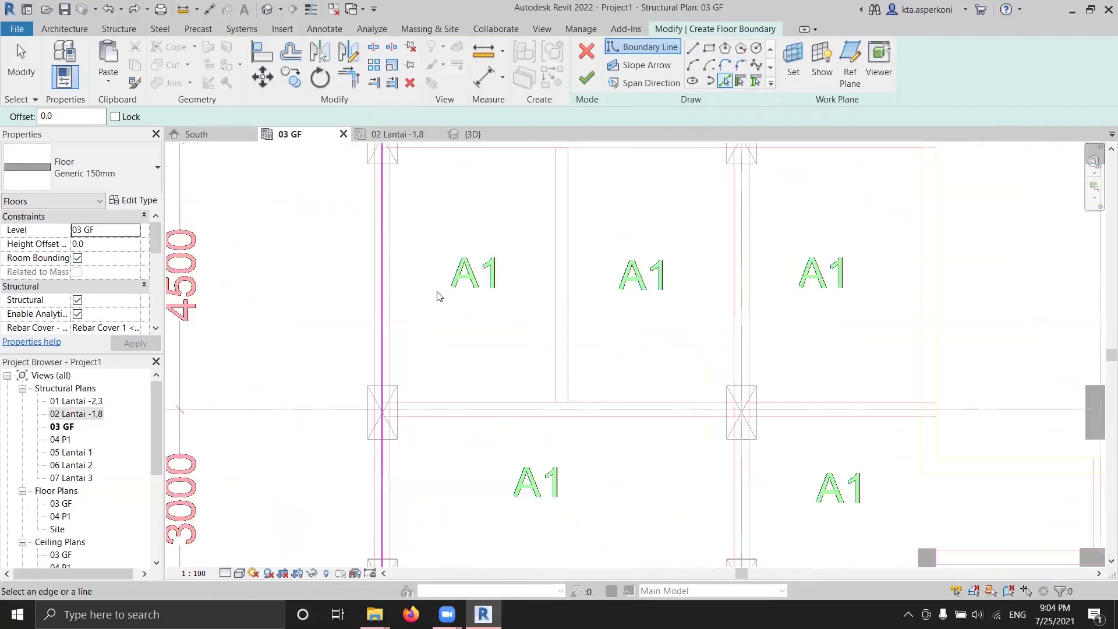
Pick floor boundary lines along grid 4, the core's outer faces, the adjoining beam edge and the yellow opening outline
scroll(565, 449, "down", 2)
middle_click_drag(565, 449, 459, 208)
scroll(482, 335, "up", 1)
middle_click_drag(759, 310, 618, 462)
left_click(619, 338)
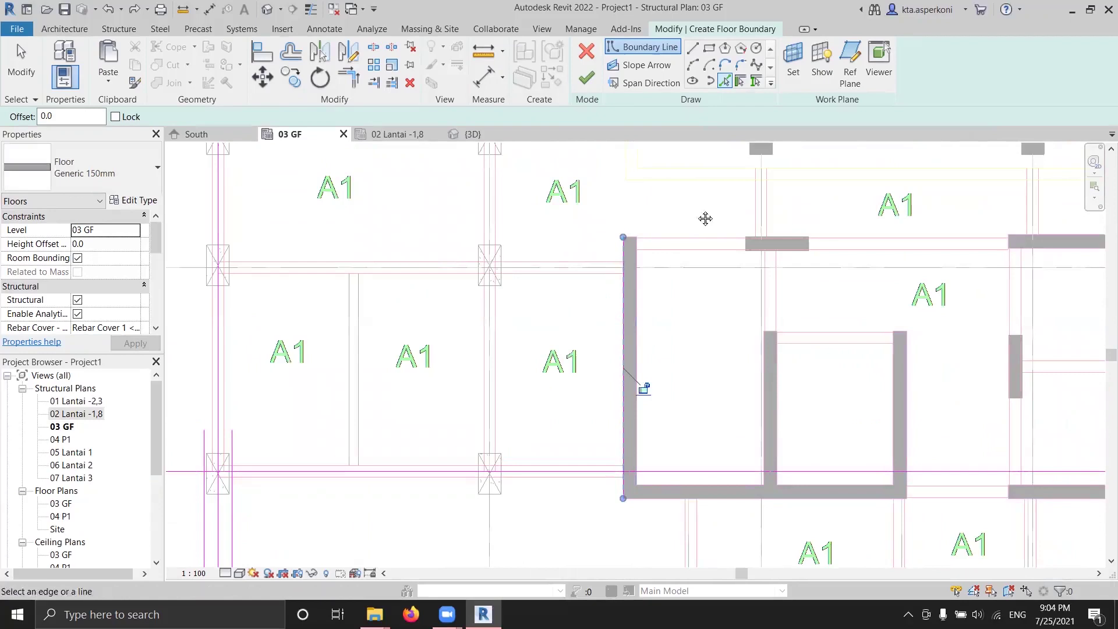
middle_click_drag(704, 219, 583, 349)
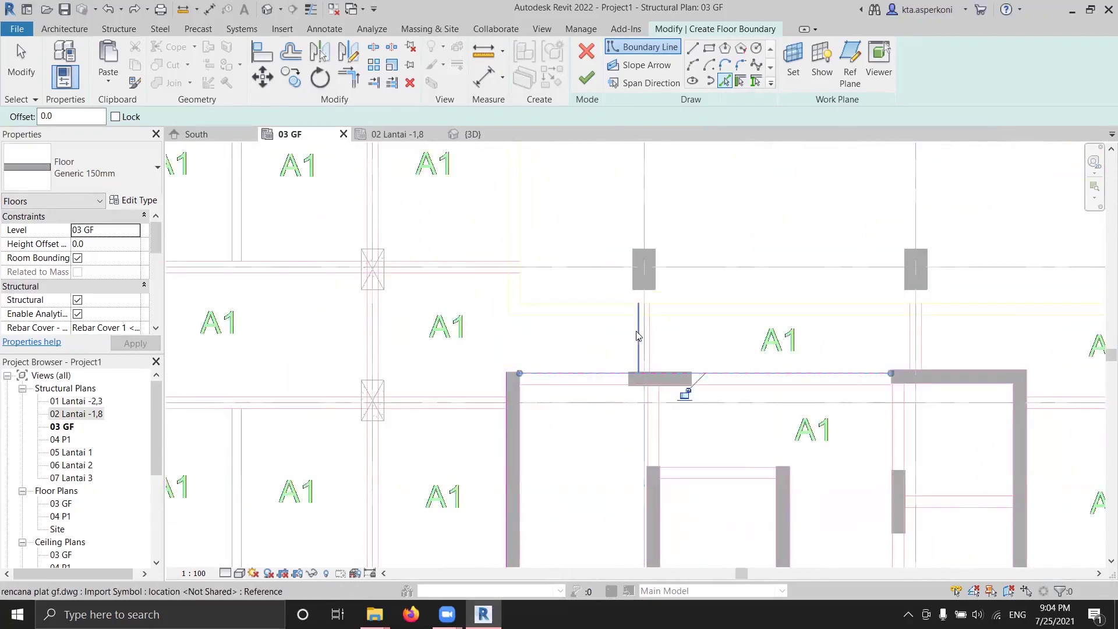
left_click(555, 317)
left_click(509, 297)
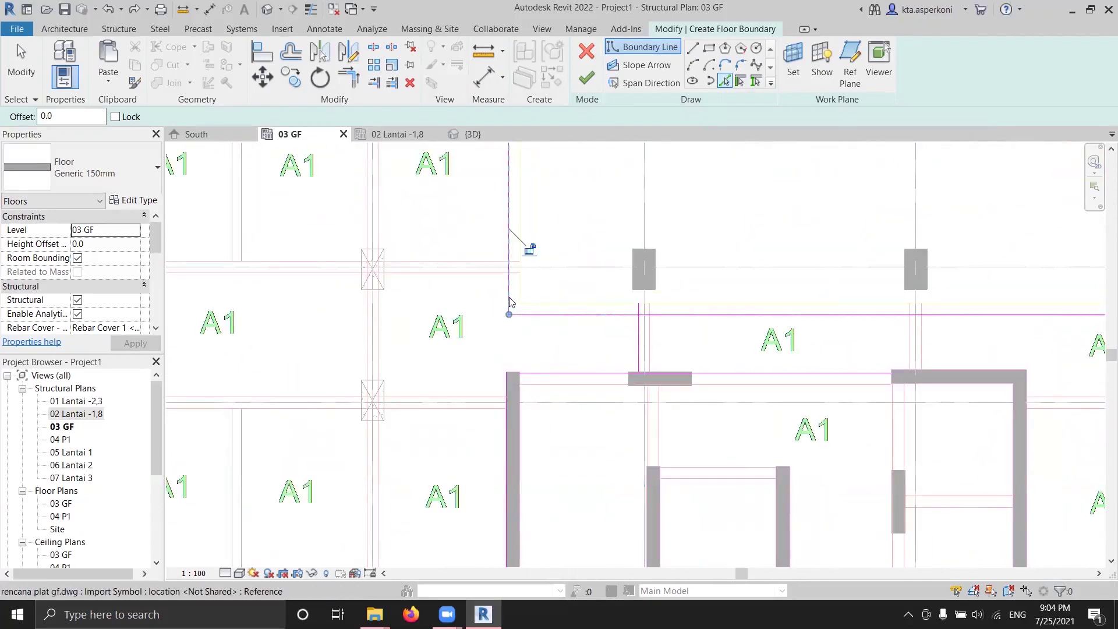
middle_click_drag(457, 192, 446, 350)
scroll(434, 314, "up", 2)
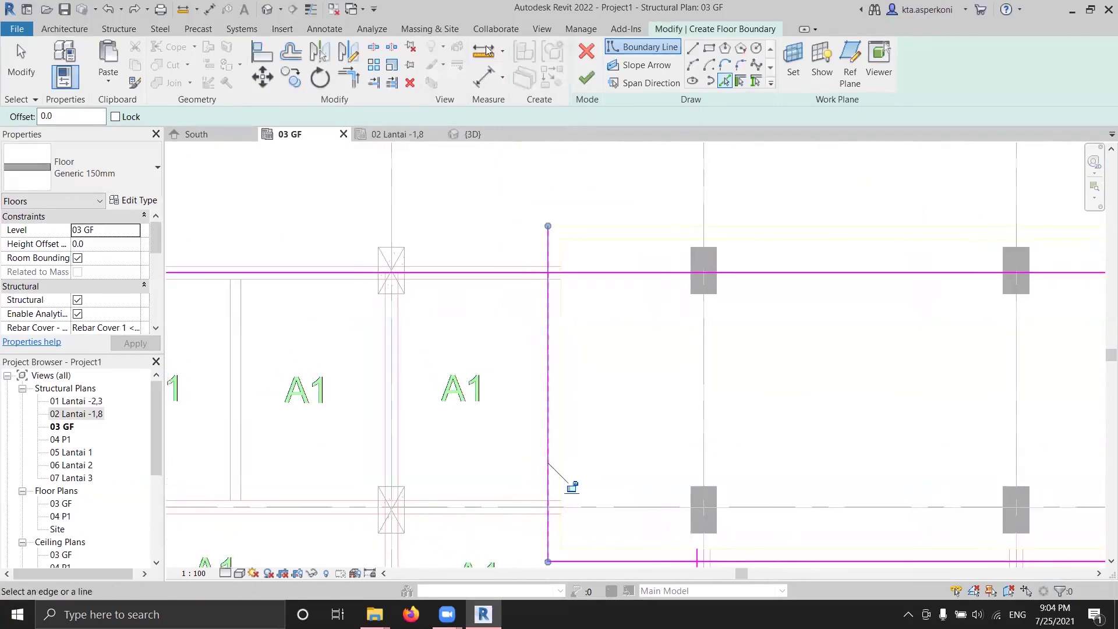
Trim the boundary into corners from the grid 1 line along the yellow outline and beam edge to the core's upper line
left_click(349, 85)
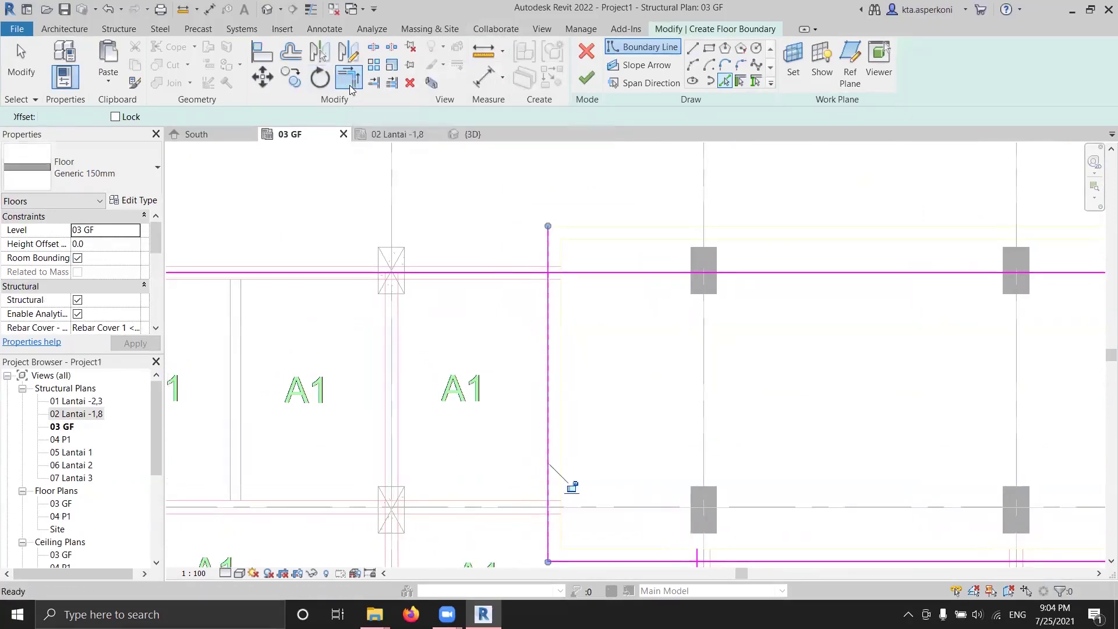
left_click(553, 294)
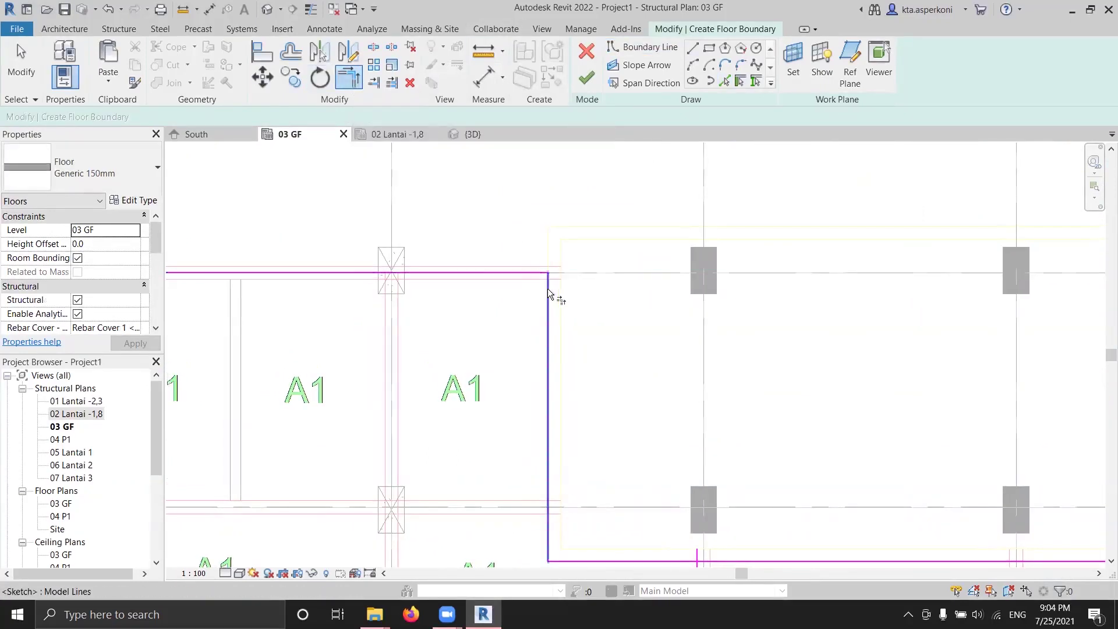
middle_click_drag(456, 408, 481, 204)
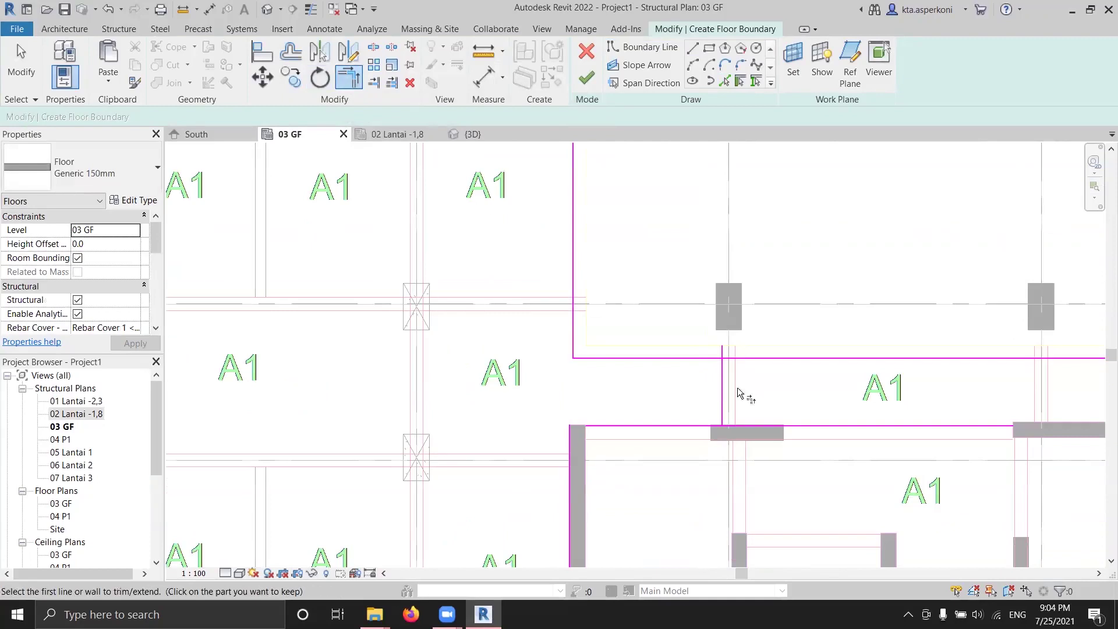
left_click(613, 360)
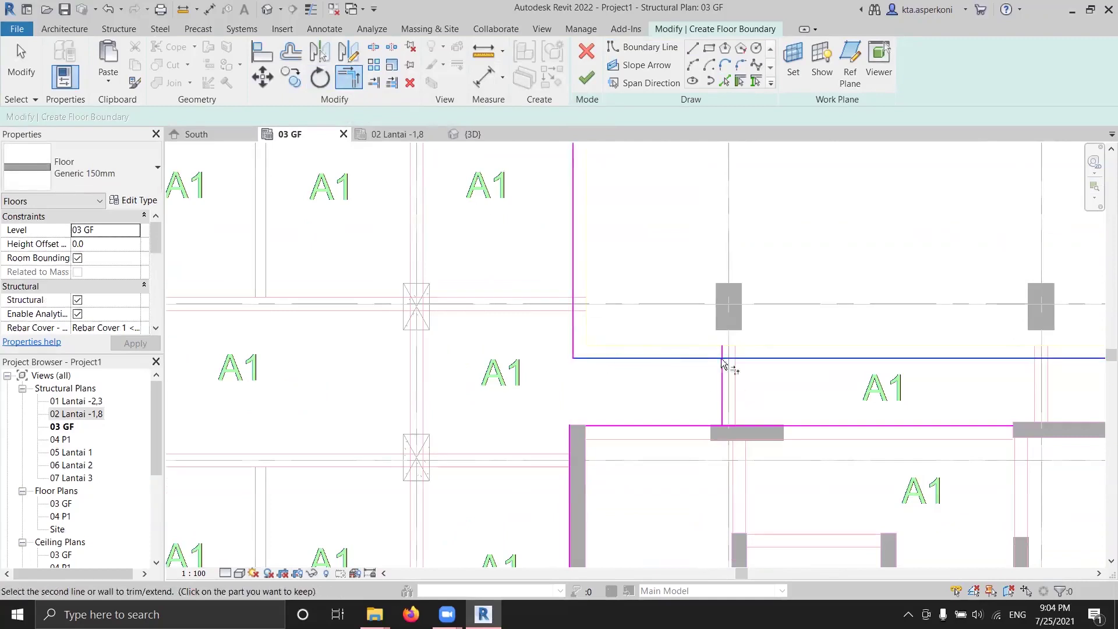
left_click(722, 378)
left_click(719, 396)
left_click(686, 425)
Trim the core's upper and outer side lines, the grid 4 line and the grid A line into corners
left_click(645, 426)
middle_click_drag(519, 487, 566, 254)
left_click(616, 386)
left_click(569, 461)
mouse_move(132, 415)
middle_mouse_down()
mouse_move(428, 431)
mouse_move(429, 415)
middle_mouse_up()
scroll(412, 407, "down", 2)
left_click(489, 476)
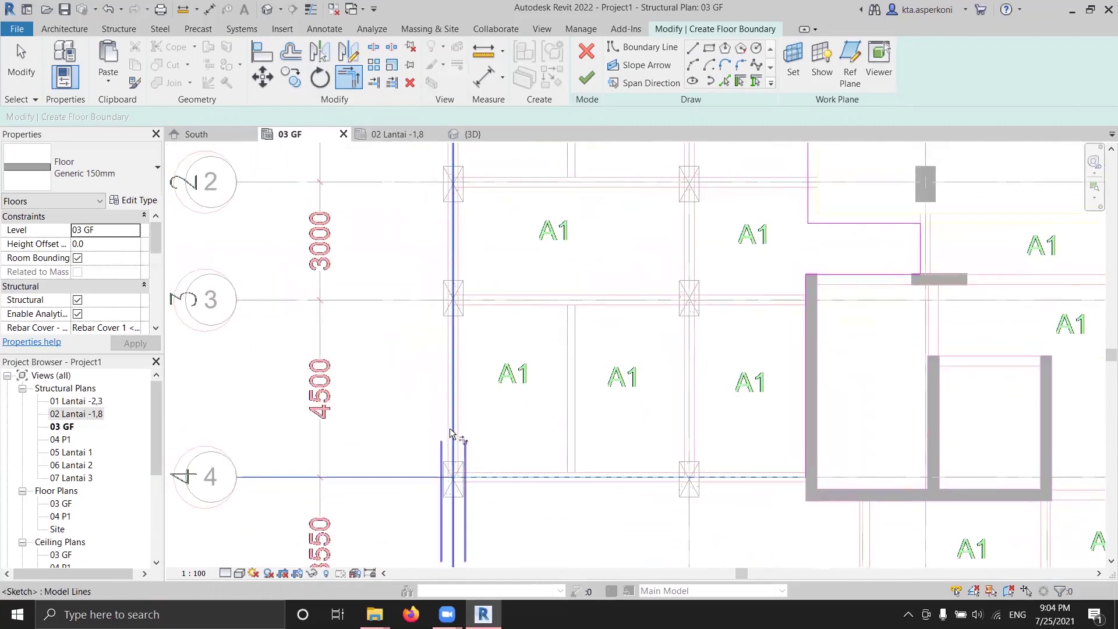
left_click(454, 437)
Trim the grid A and grid 1 boundary lines into a corner to close the floor outline
middle_click_drag(486, 356, 505, 449)
scroll(471, 302, "up", 1)
middle_click_drag(472, 302, 496, 493)
left_click(482, 317)
left_click(518, 225)
Check the closed floor outline around grids A and 1 to 4 and finish the floor sketch
scroll(564, 306, "down", 2)
middle_click_drag(803, 262, 637, 249)
scroll(637, 249, "up", 2)
scroll(556, 269, "up", 1)
scroll(556, 269, "down", 2)
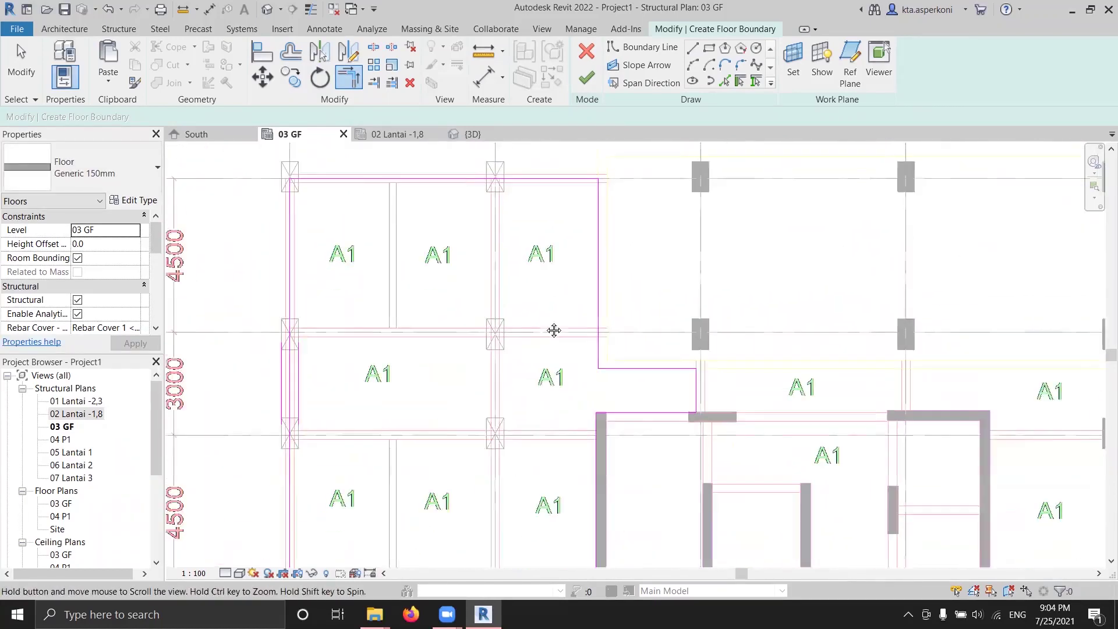
scroll(559, 292, "down", 1)
left_click(588, 82)
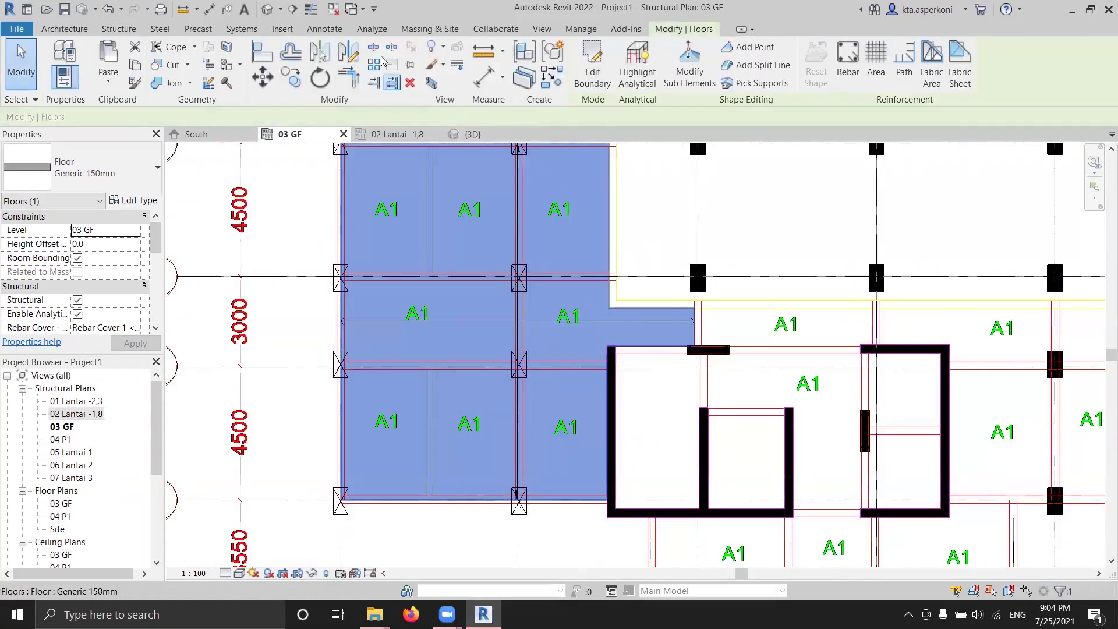
Examine the new ground-floor slab over the columns and pile caps in the 3D view
left_click(474, 134)
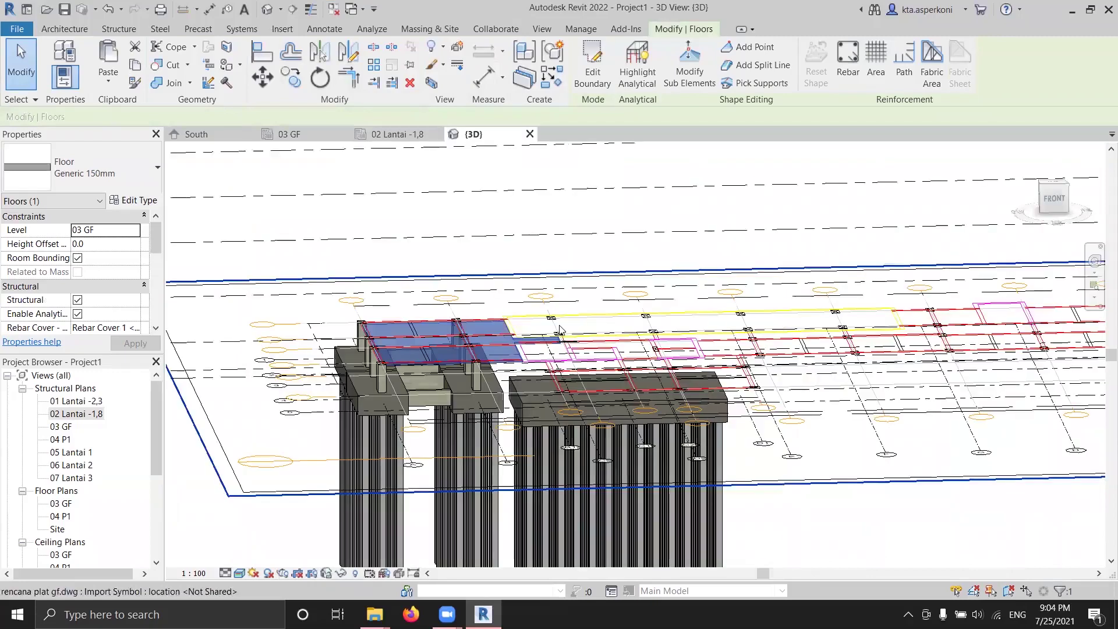
middle_click_drag(506, 368, 475, 251, "shift")
scroll(492, 328, "up", 3)
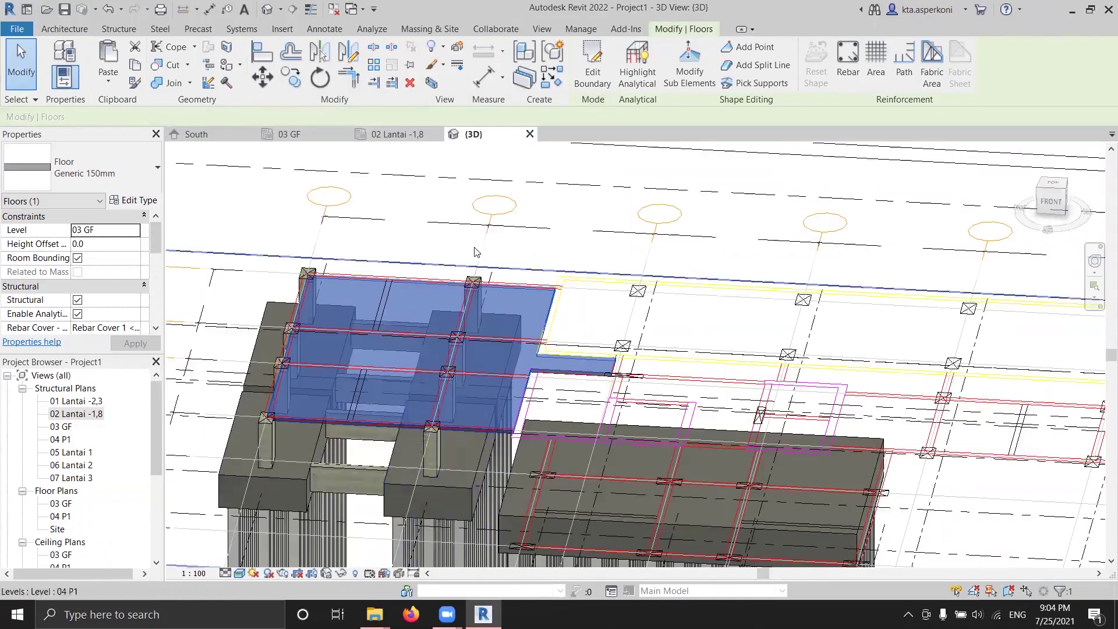
left_click(404, 240)
middle_click_drag(441, 324, 495, 373, "shift")
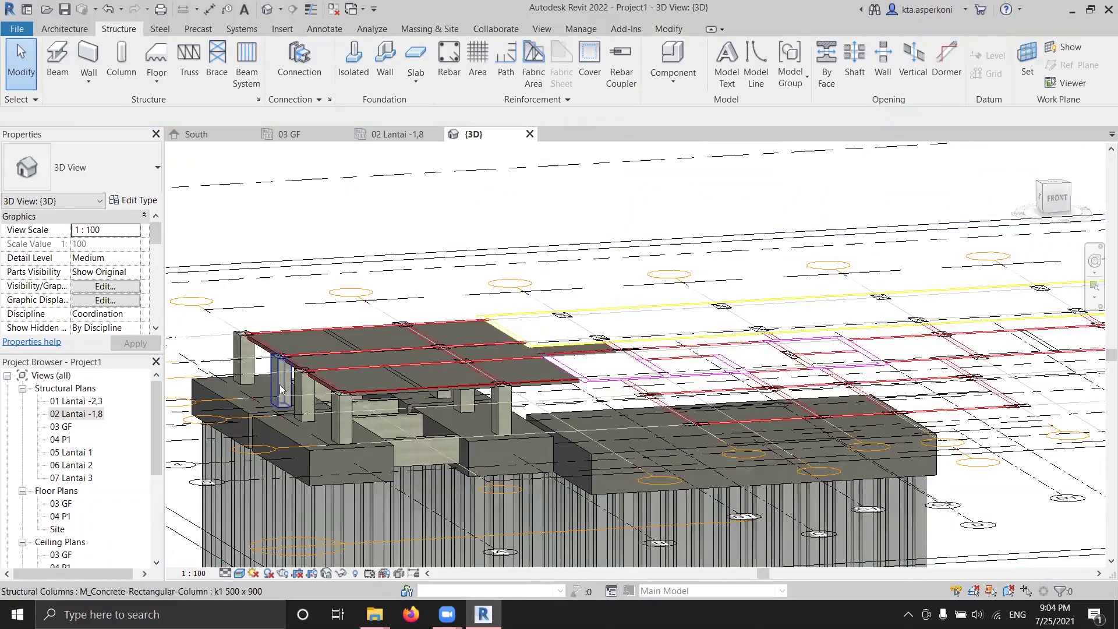
Open the layer structure of the ground-floor slab's Generic 150mm type for editing
left_click(265, 345)
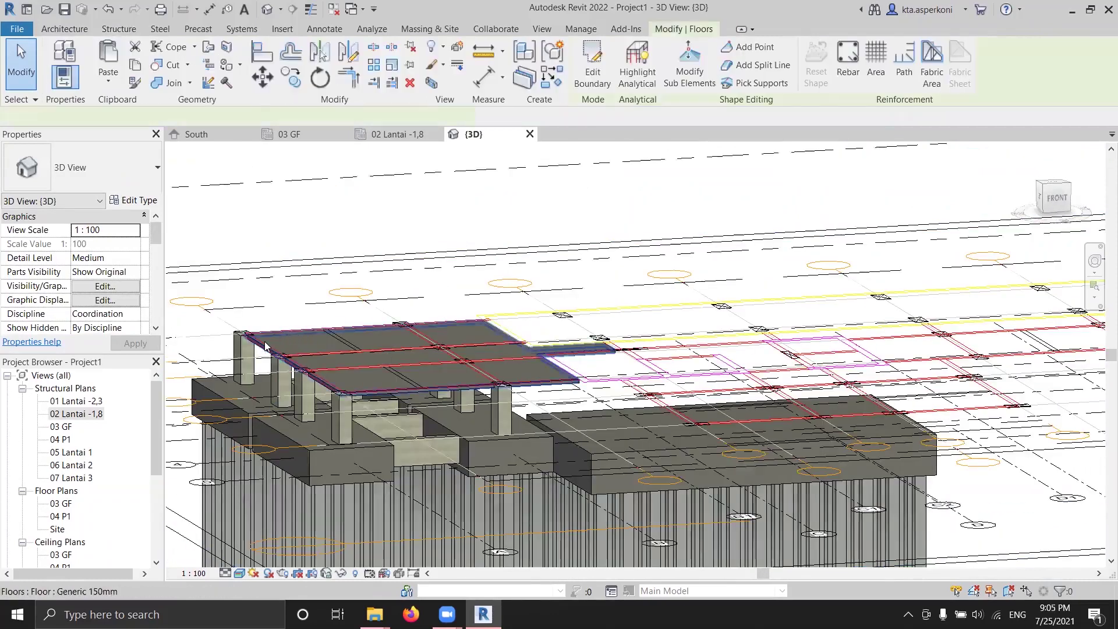
left_click(106, 162)
left_click(105, 161)
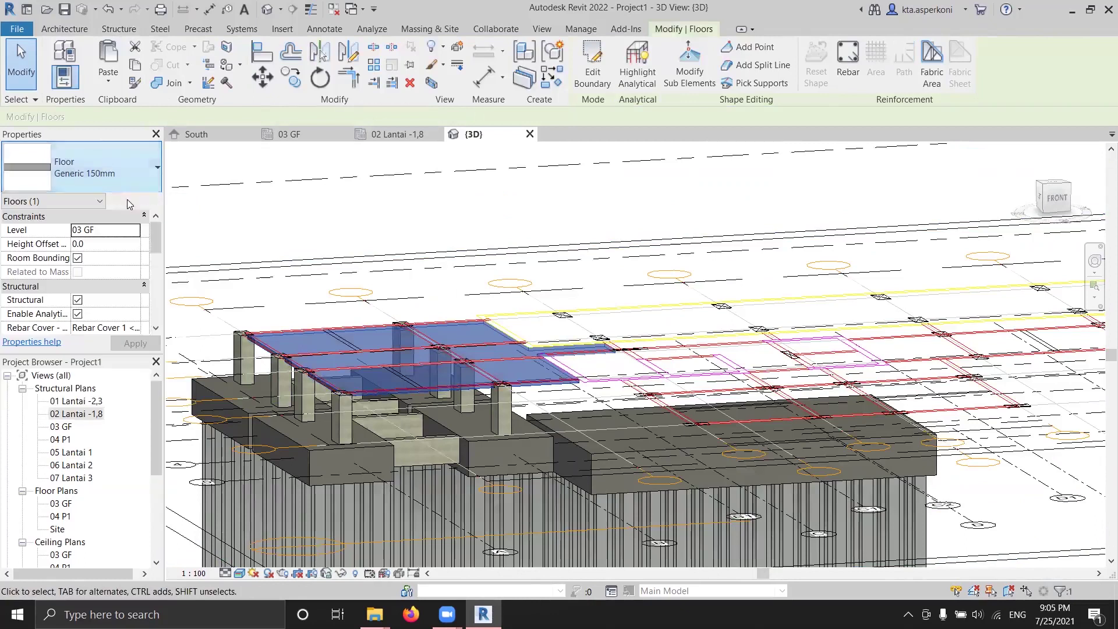
left_click(133, 201)
left_click(438, 206)
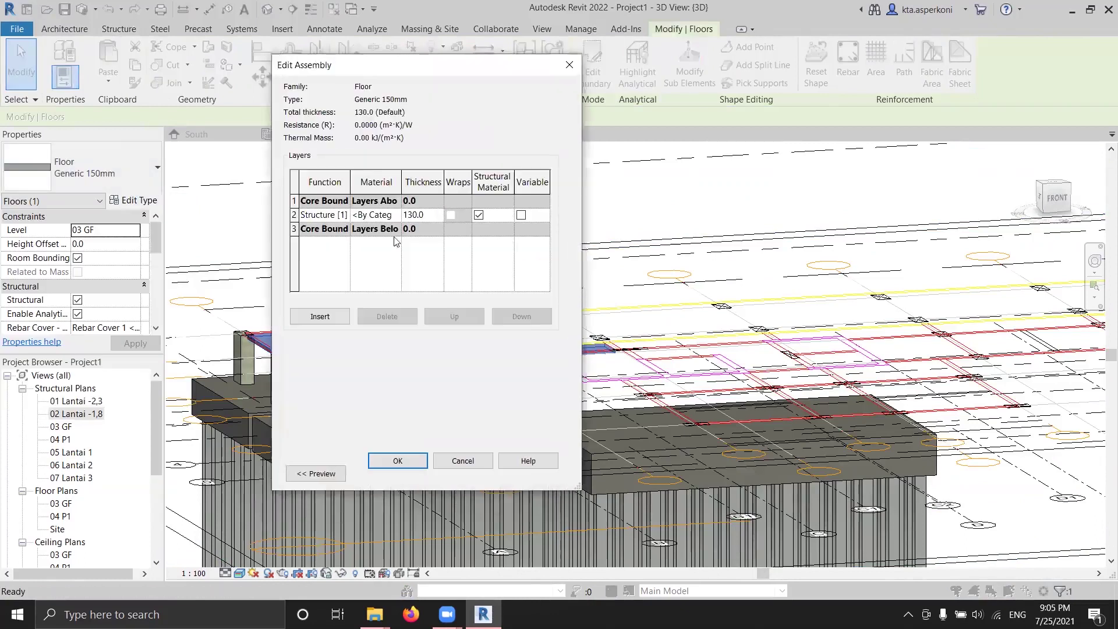
Assign the CONCRETE material to the structural layer of the Generic 150mm floor type and apply the type changes
left_click(384, 215)
key("Right")
key("Right")
left_click(395, 215)
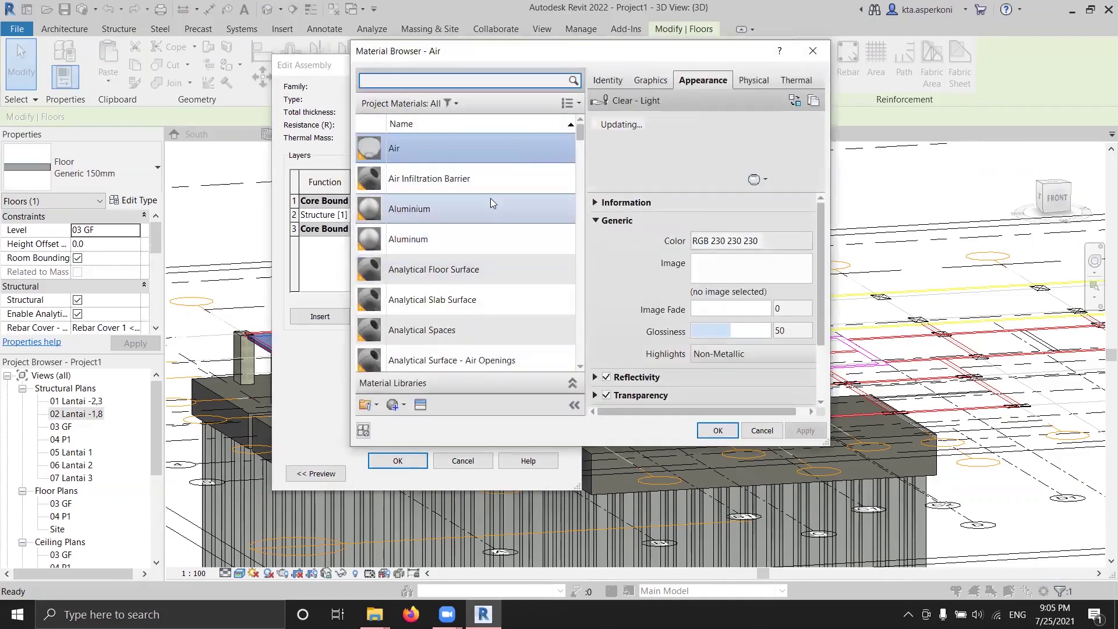
scroll(491, 200, "down", 8)
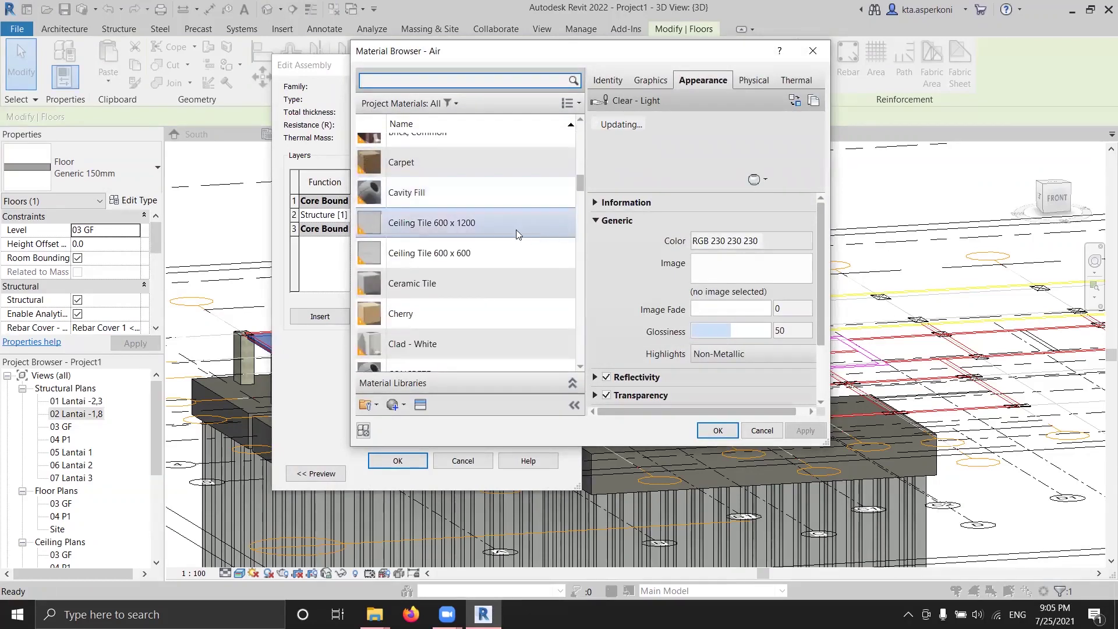
scroll(420, 231, "down", 3)
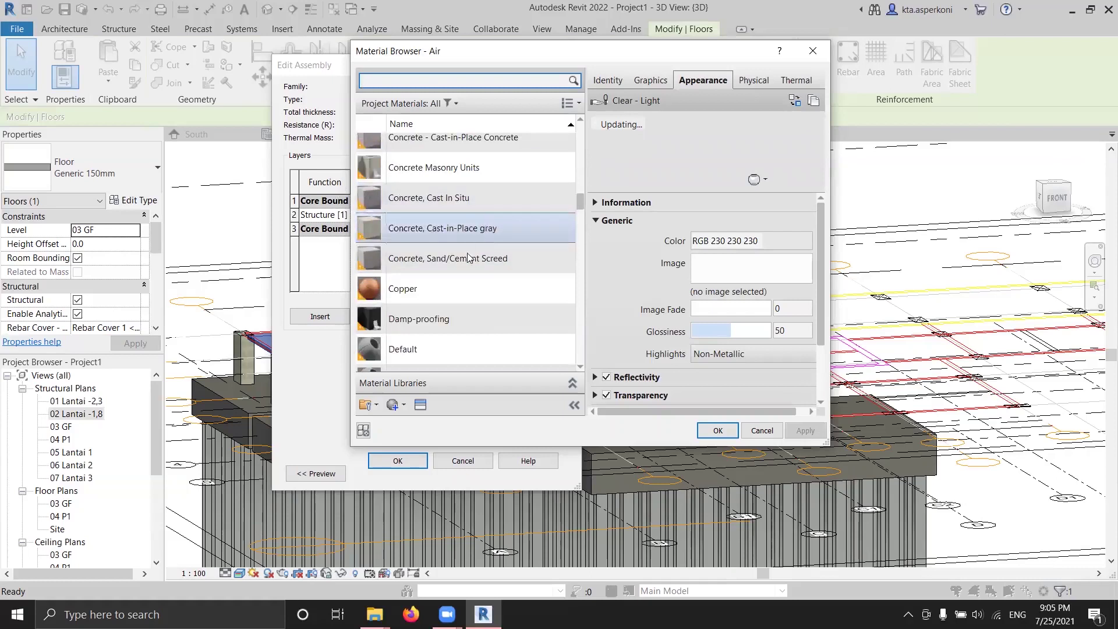
scroll(471, 244, "up", 2)
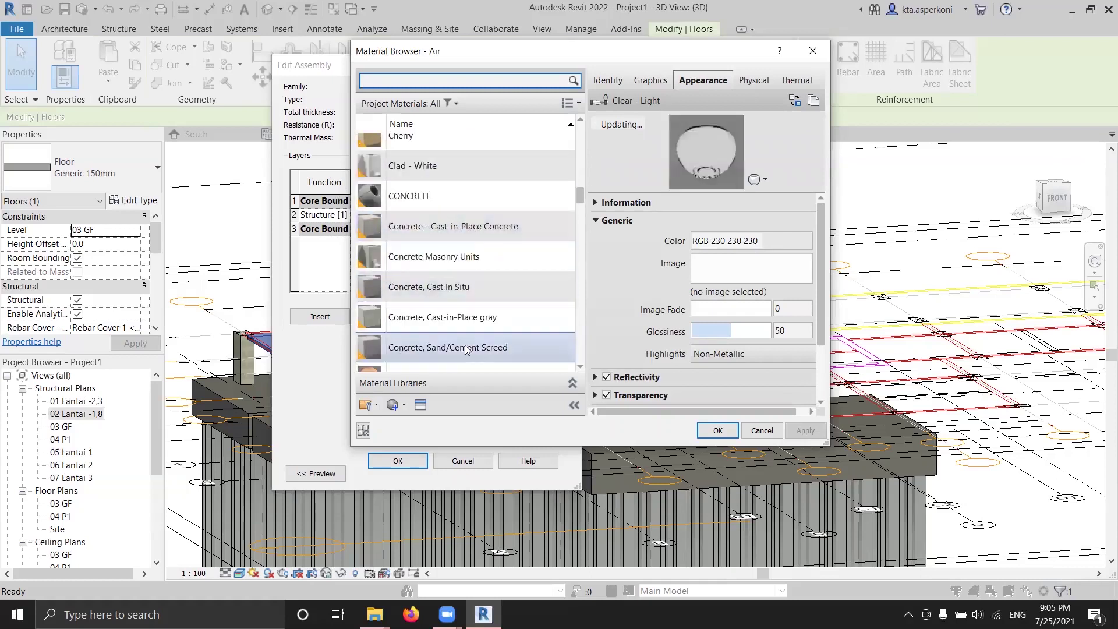
scroll(448, 277, "down", 1)
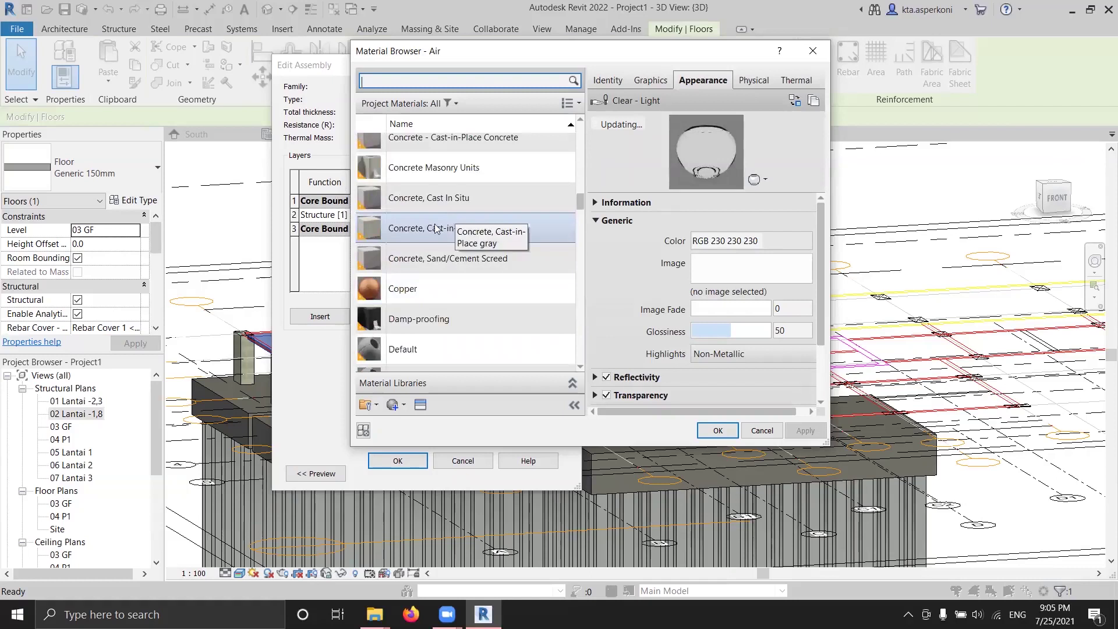
scroll(429, 216, "up", 1)
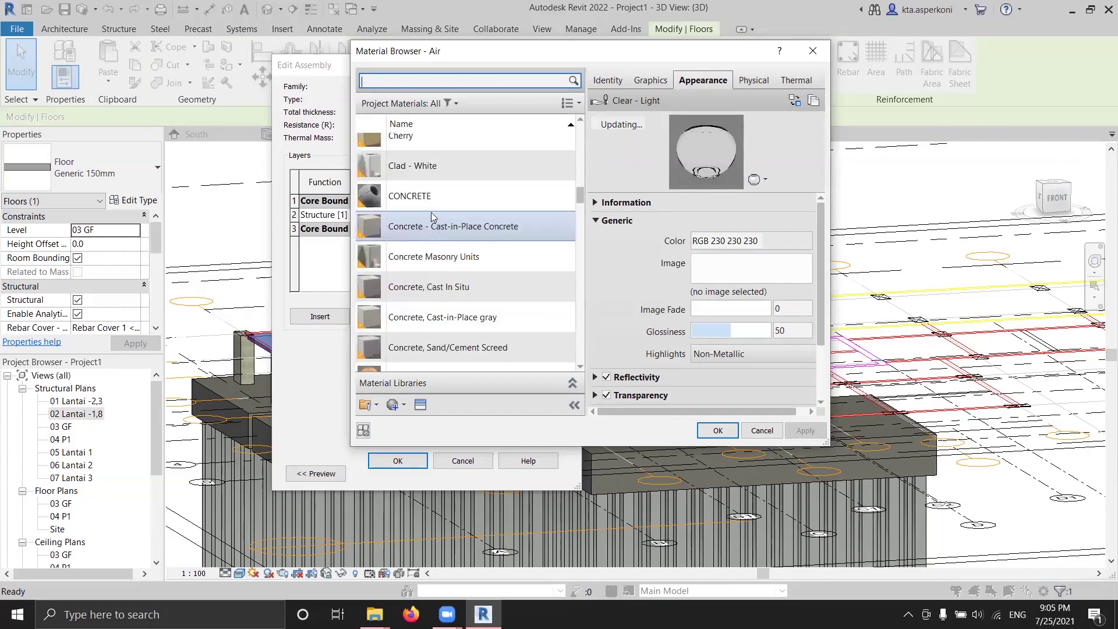
left_click(431, 197)
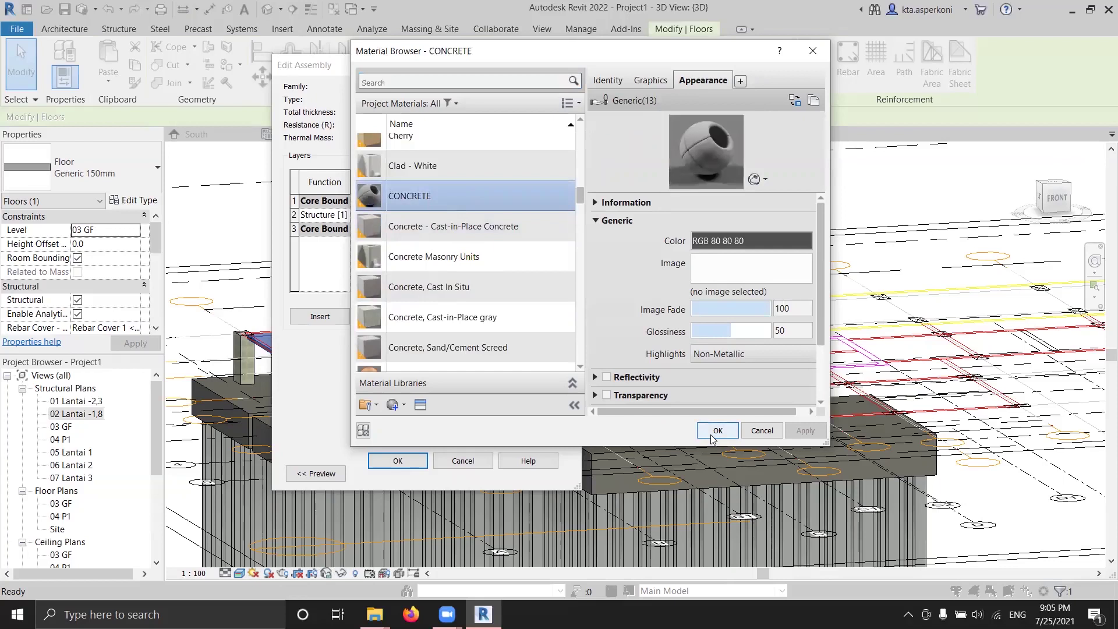
left_click(716, 431)
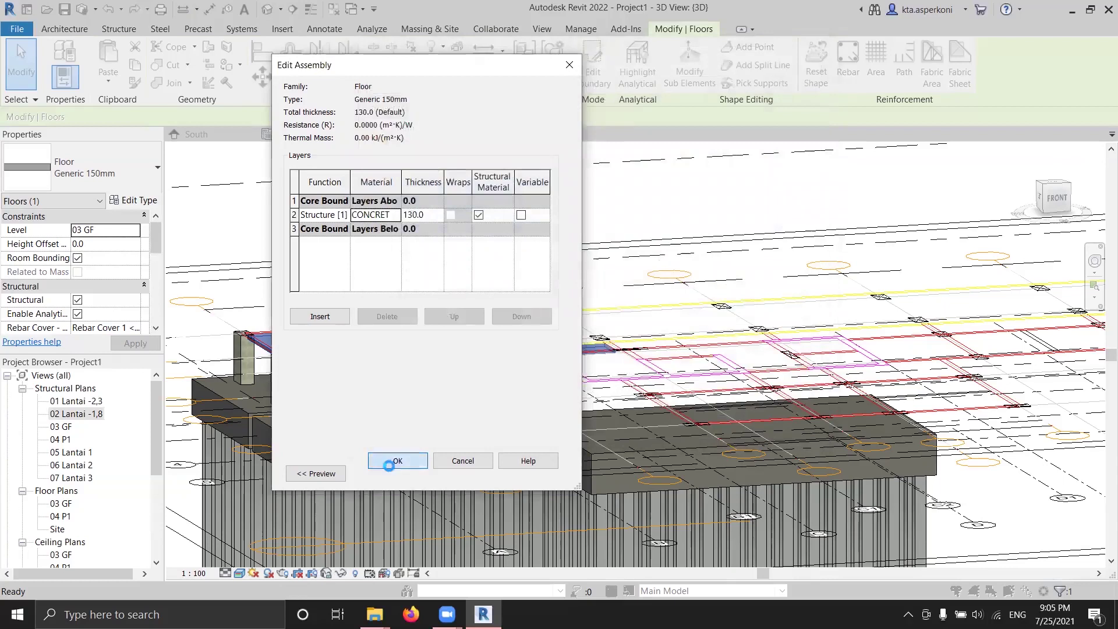
left_click(389, 463)
left_click(403, 470)
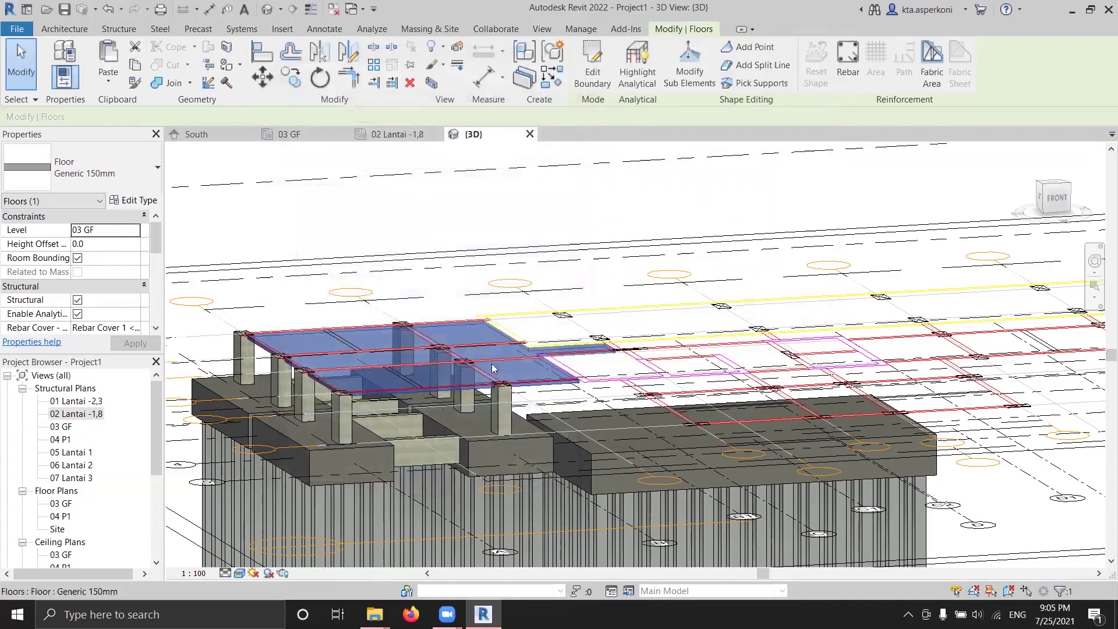
left_click(387, 239)
middle_click_drag(472, 349, 429, 385, "shift")
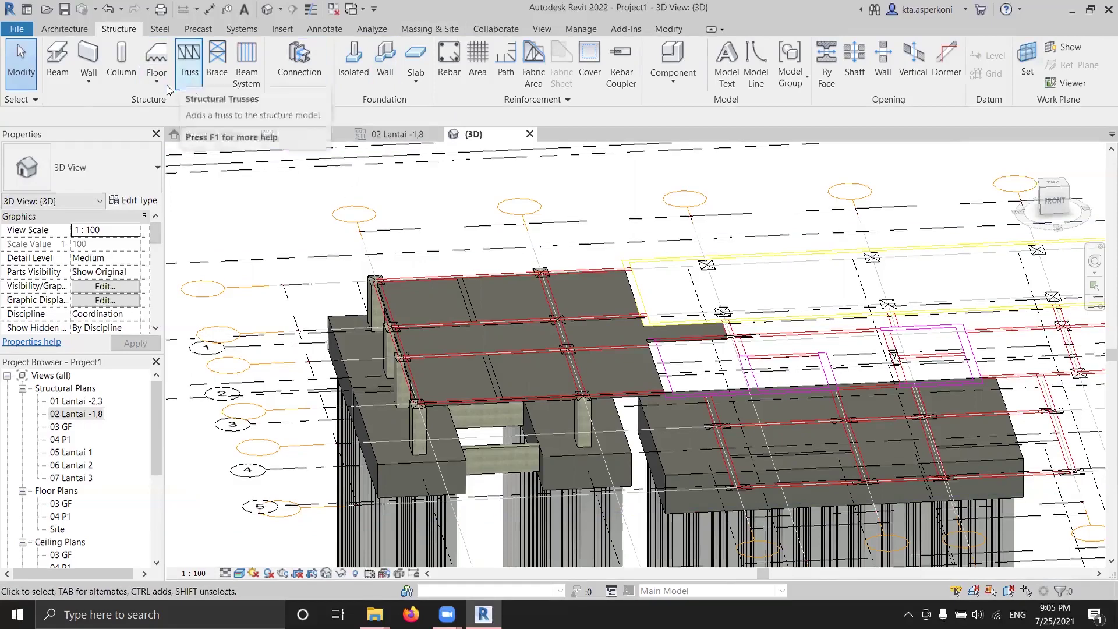
left_click(386, 74)
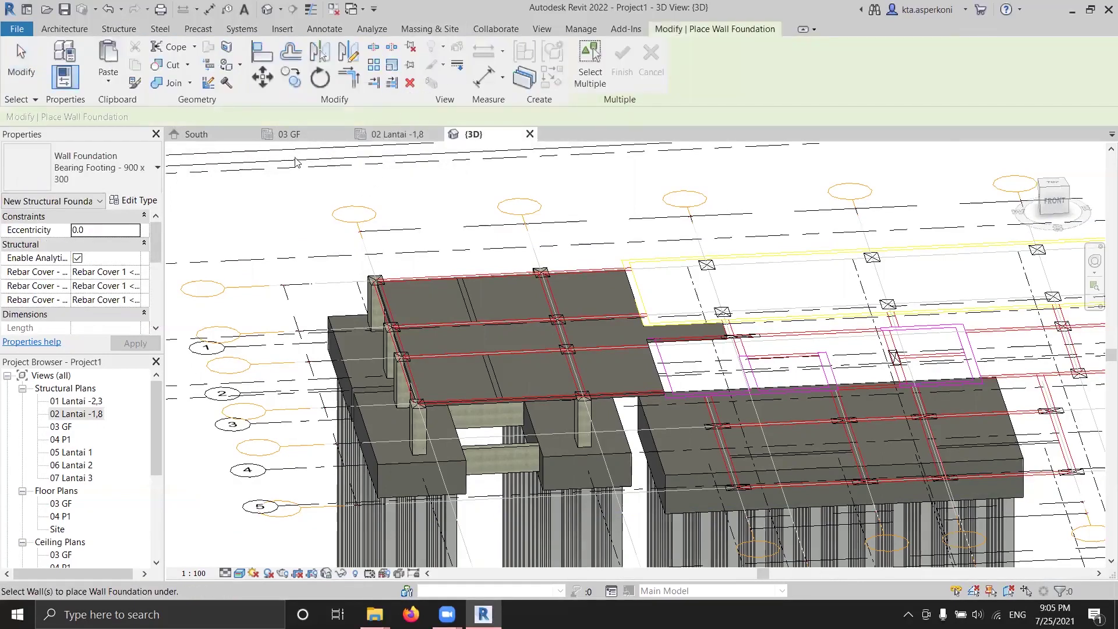
left_click(130, 172)
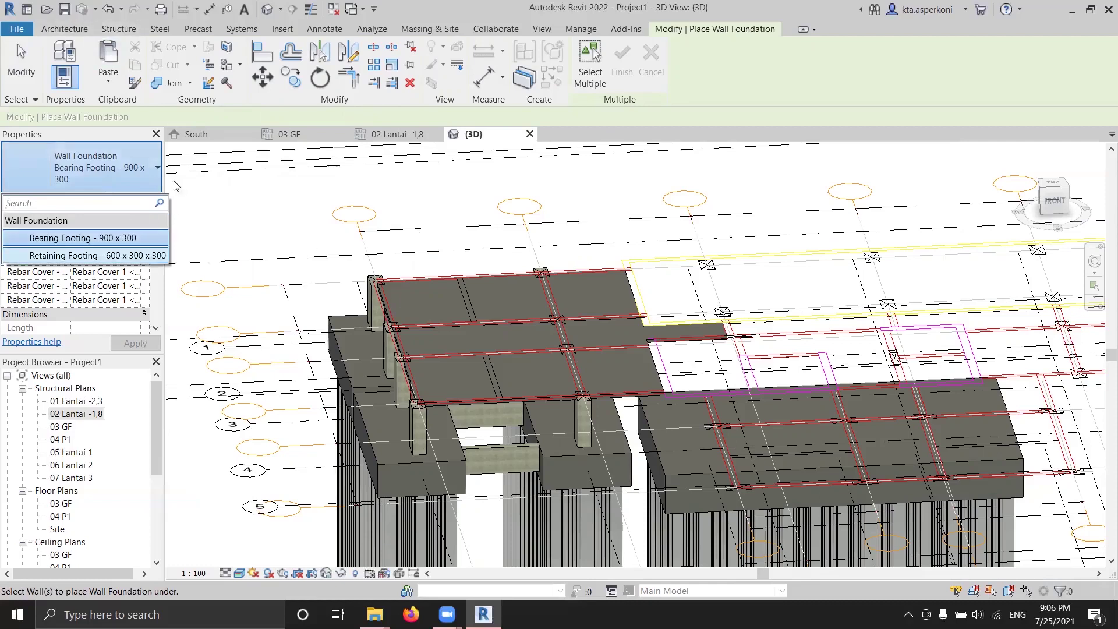
left_click(140, 179)
left_click(143, 174)
left_click(143, 174)
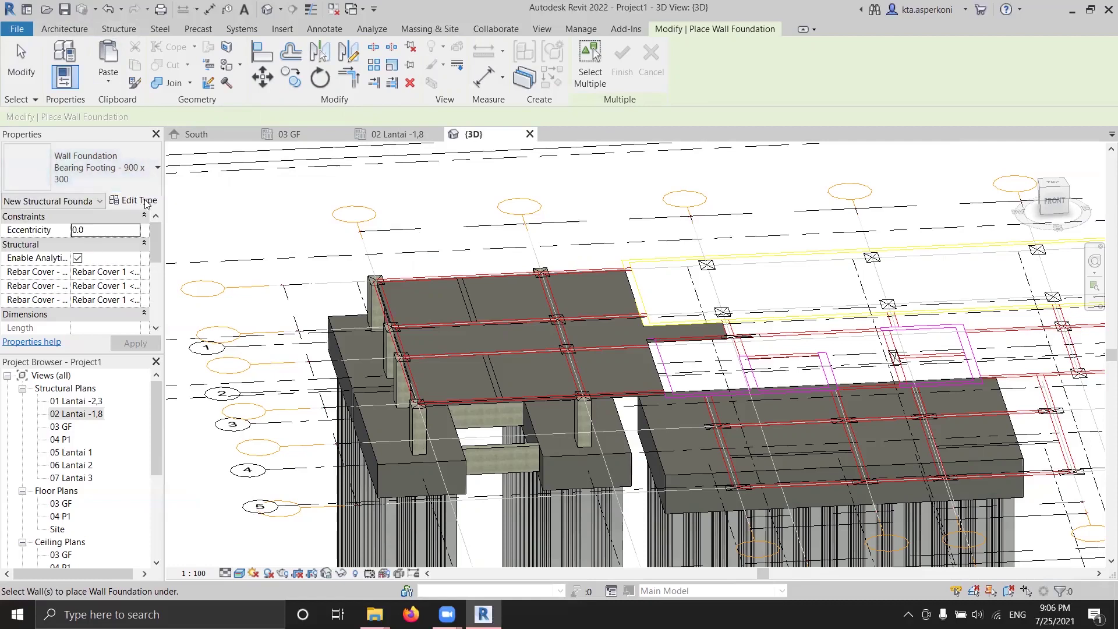
left_click(145, 201)
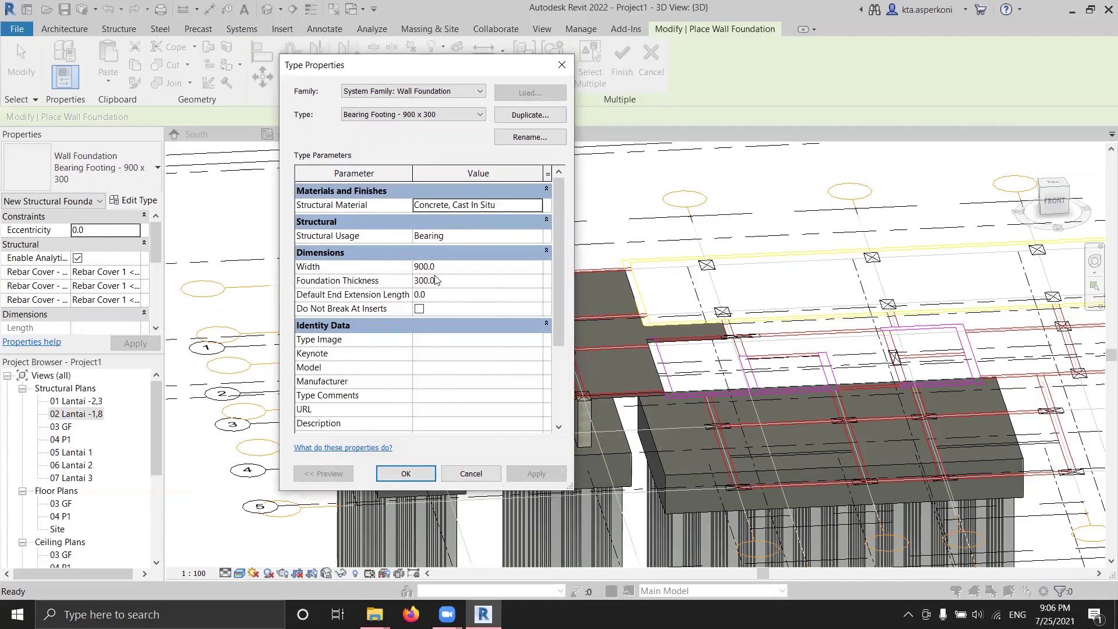
left_click(402, 473)
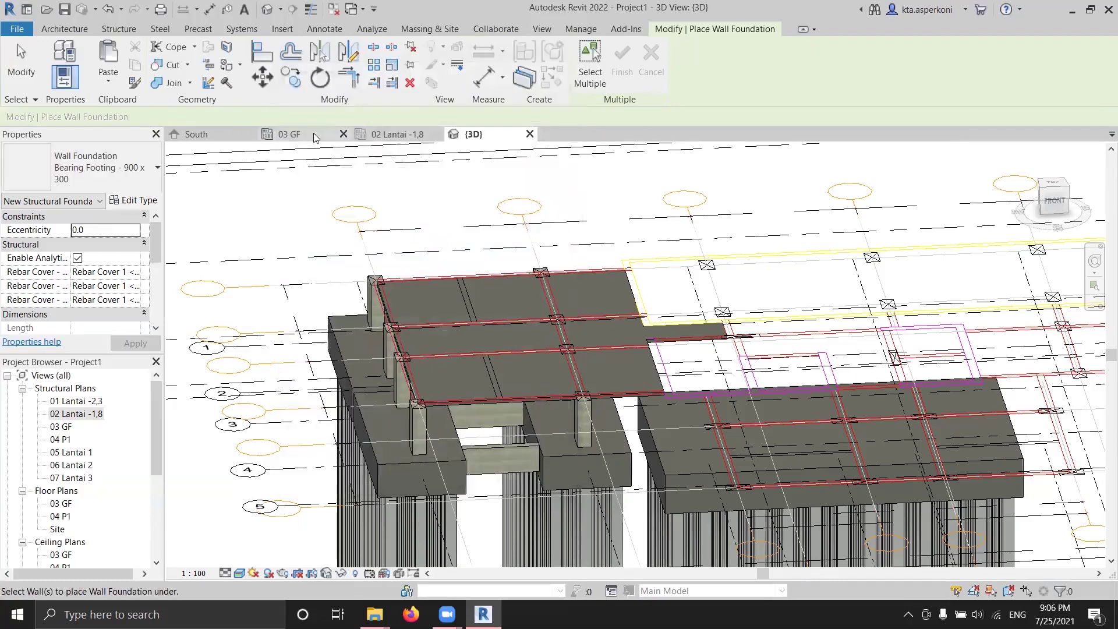
Open the 04 P1 structural plan and link the CAD file rencana balok P1.dwg into it
double_click(61, 439)
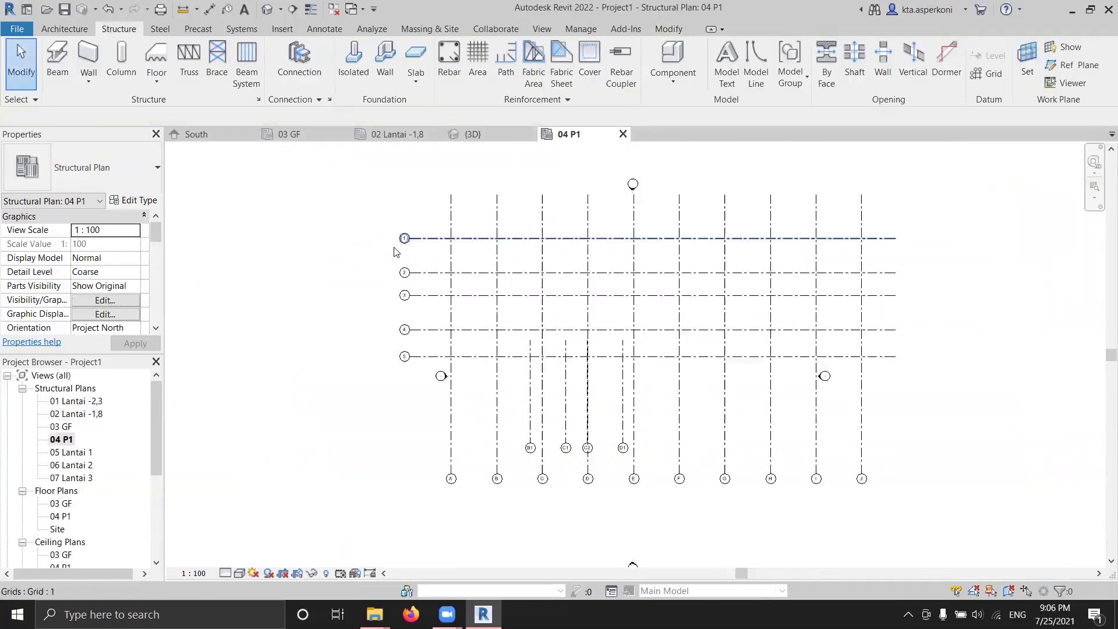
left_click(282, 28)
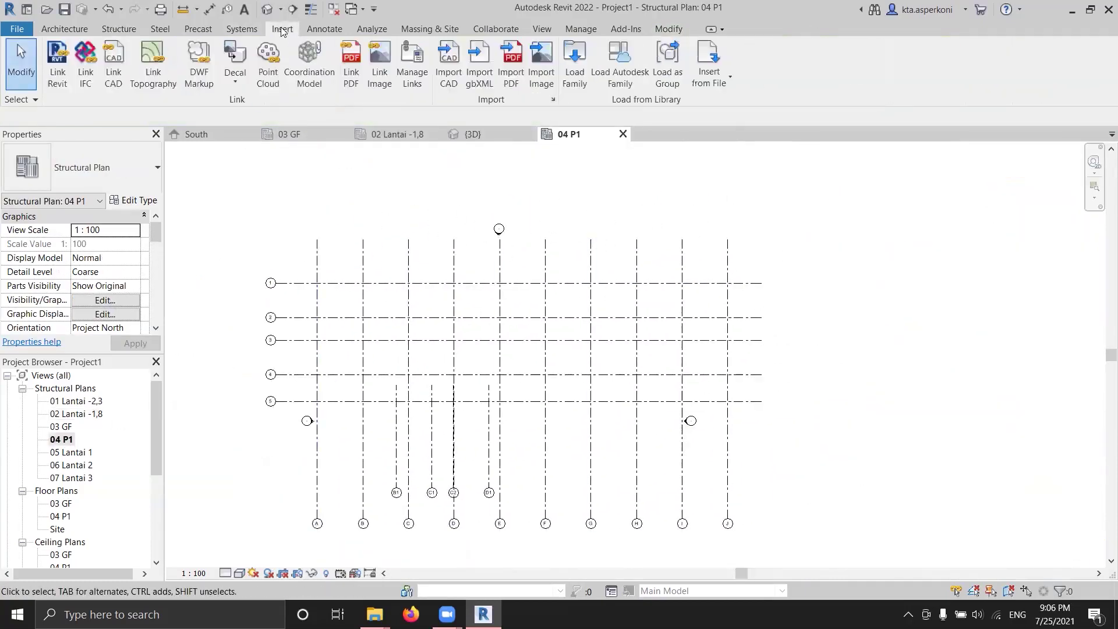
left_click(113, 61)
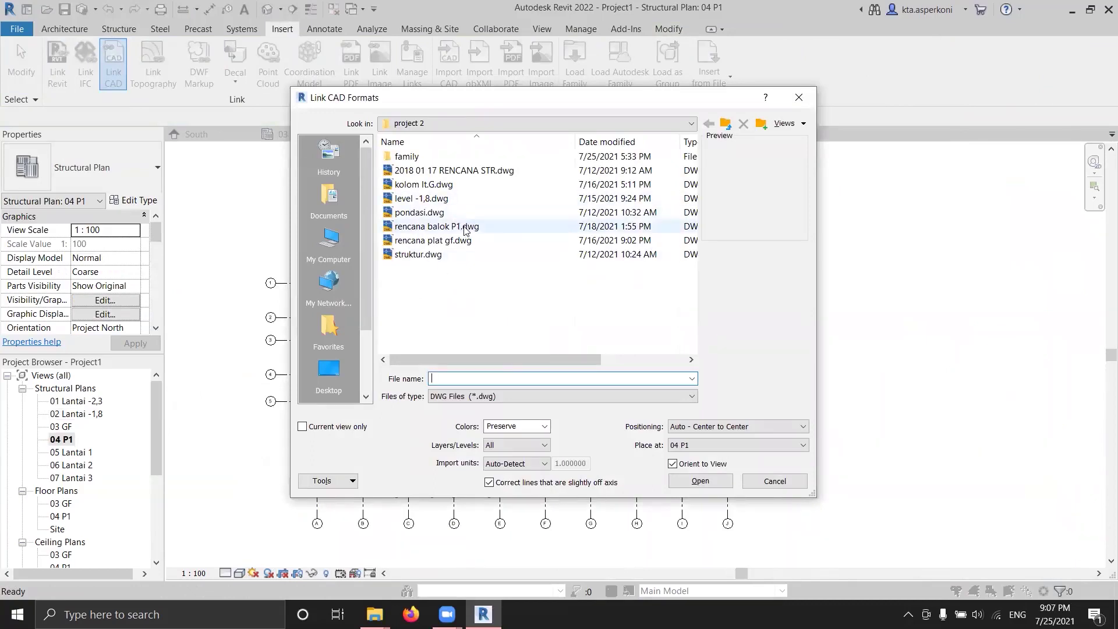
double_click(437, 227)
Examine the beam labels and core walls in the linked P1 drawing and compare them with the 03 GF plan
scroll(356, 261, "up", 6)
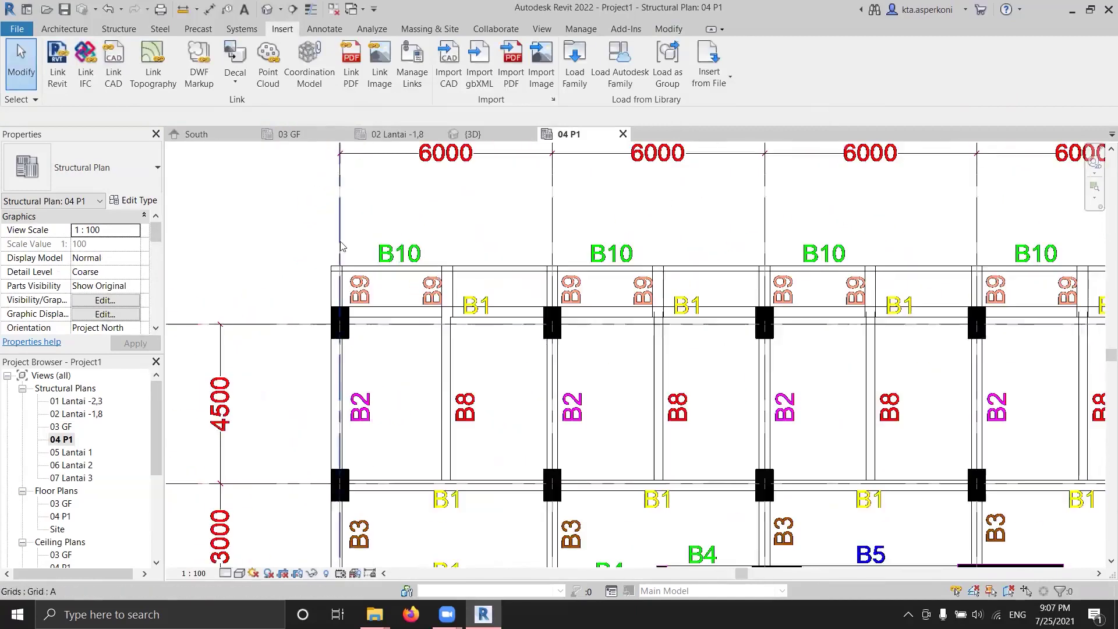
left_click(356, 277)
scroll(408, 291, "down", 3)
key("Escape")
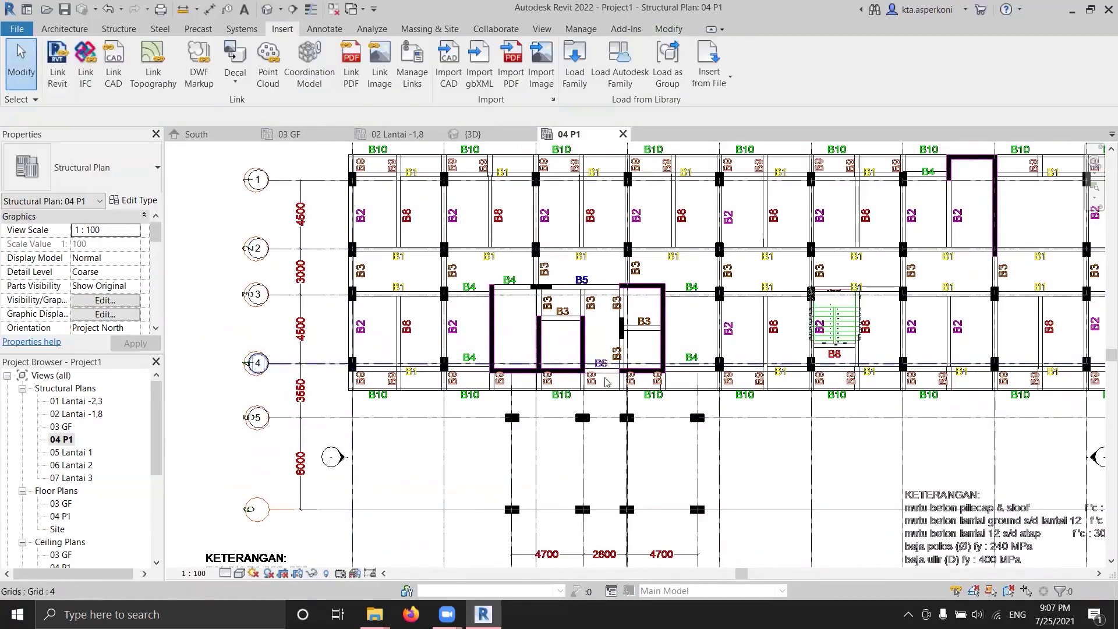
scroll(542, 361, "up", 4)
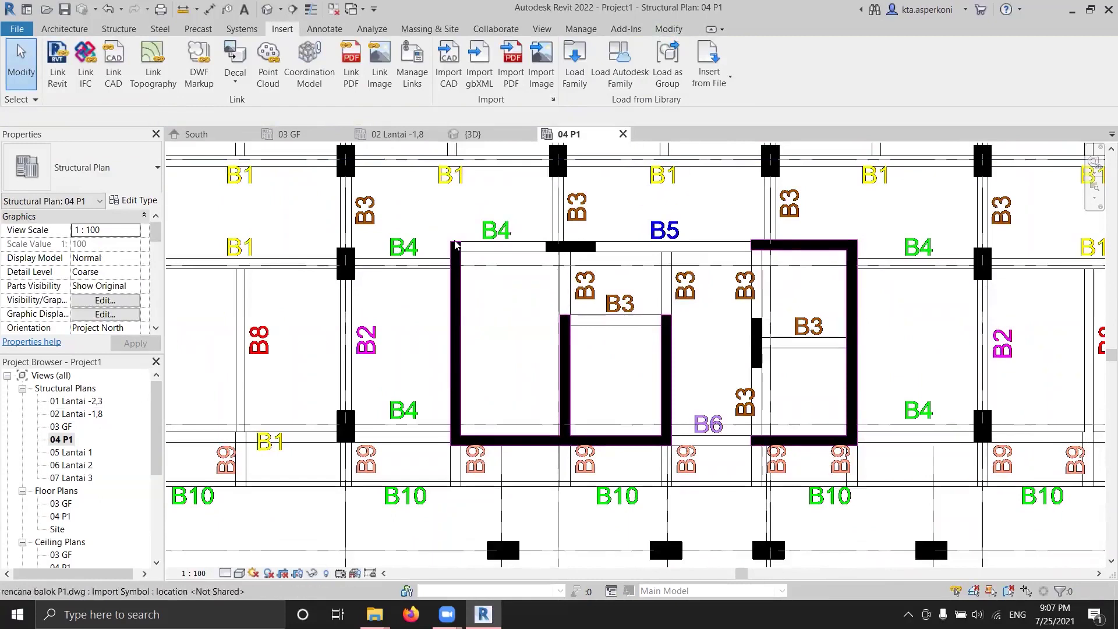
middle_click_drag(477, 288, 449, 292)
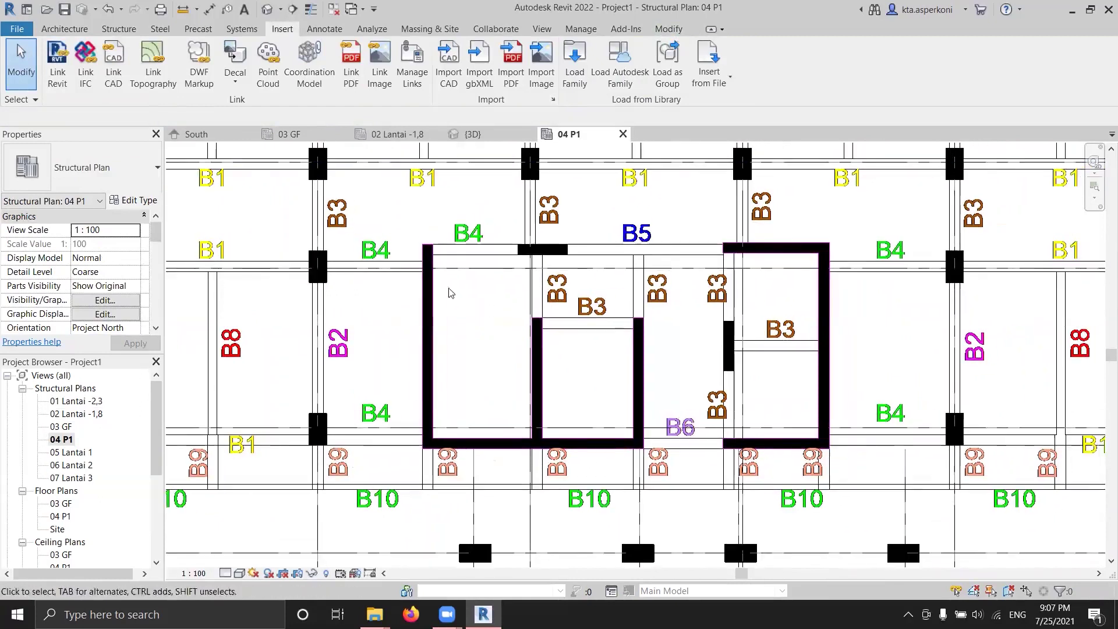
left_click(315, 137)
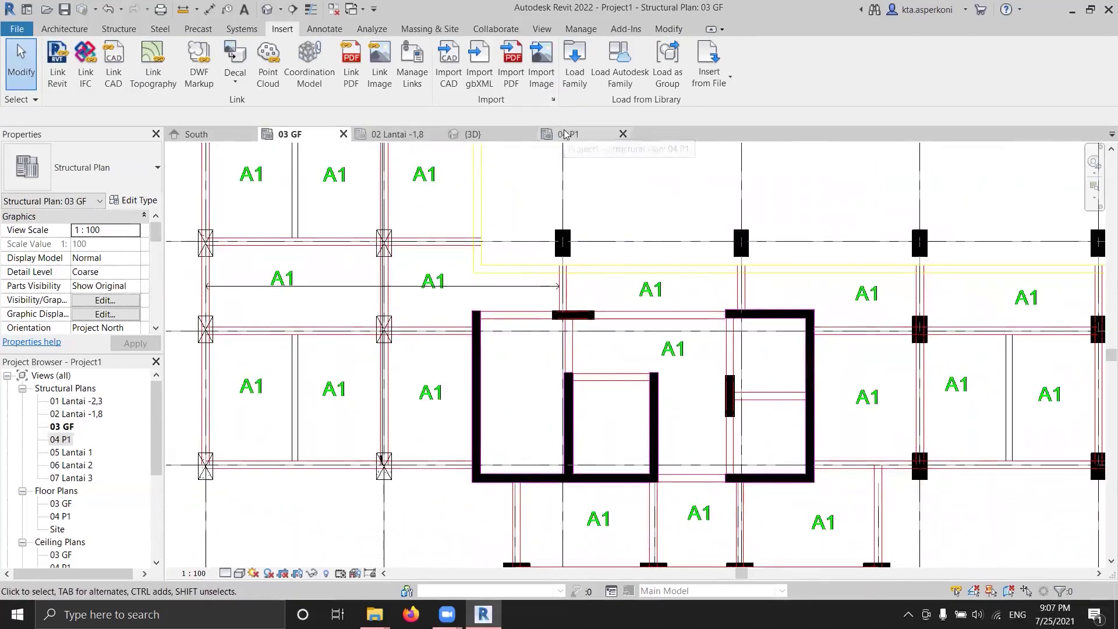
left_click(564, 135)
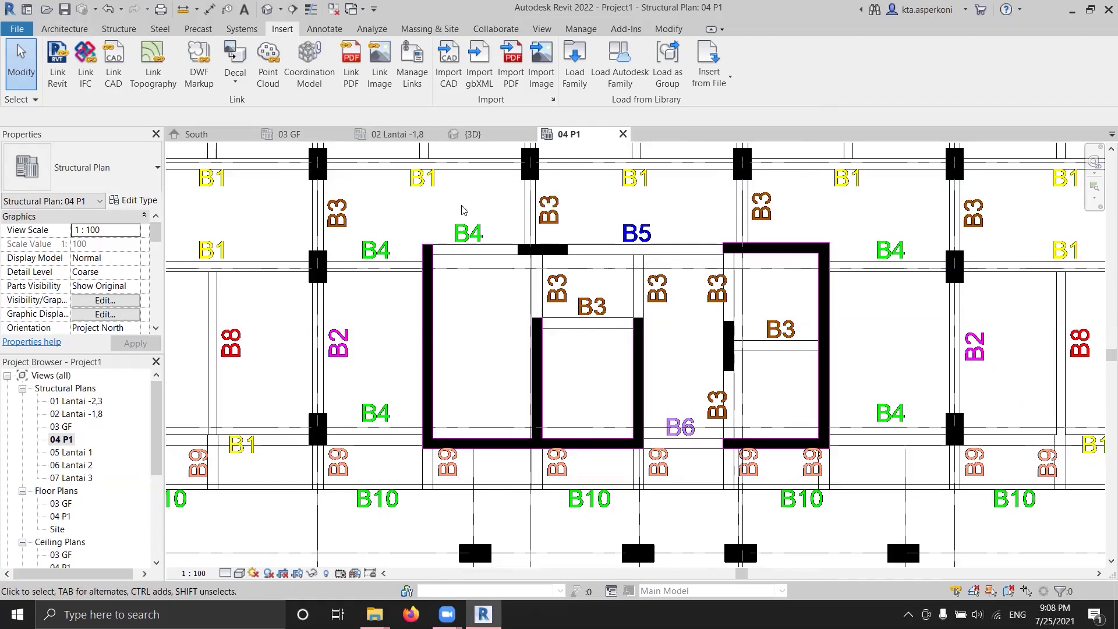
For structural walls in the 03 GF plan, duplicate the Generic - 200mm basic wall type as w1
left_click(298, 136)
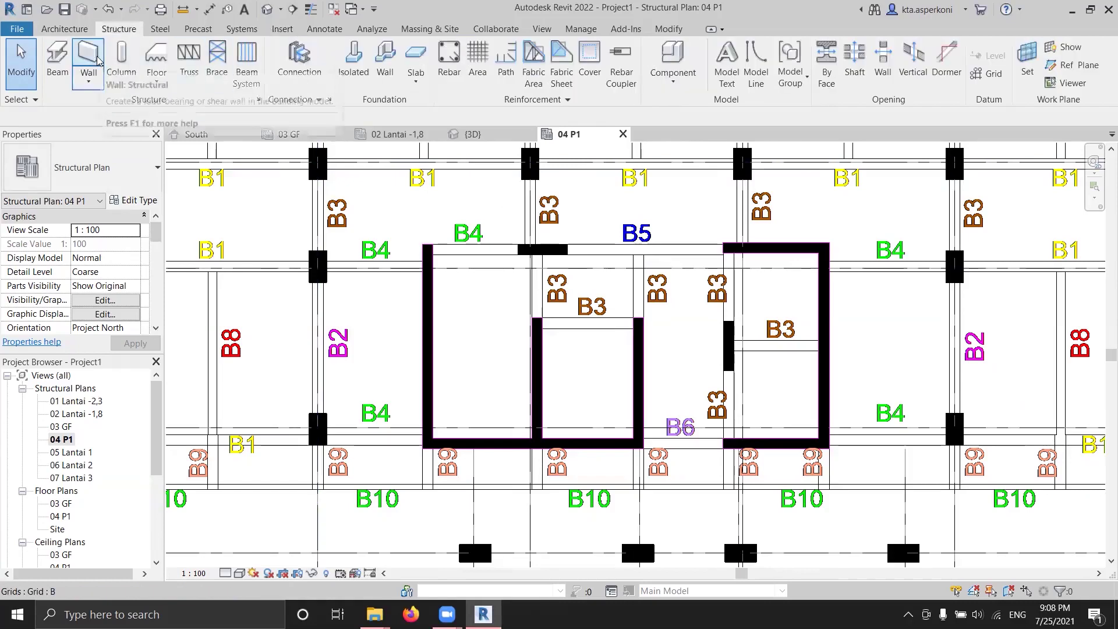
left_click(88, 56)
scroll(474, 294, "up", 3)
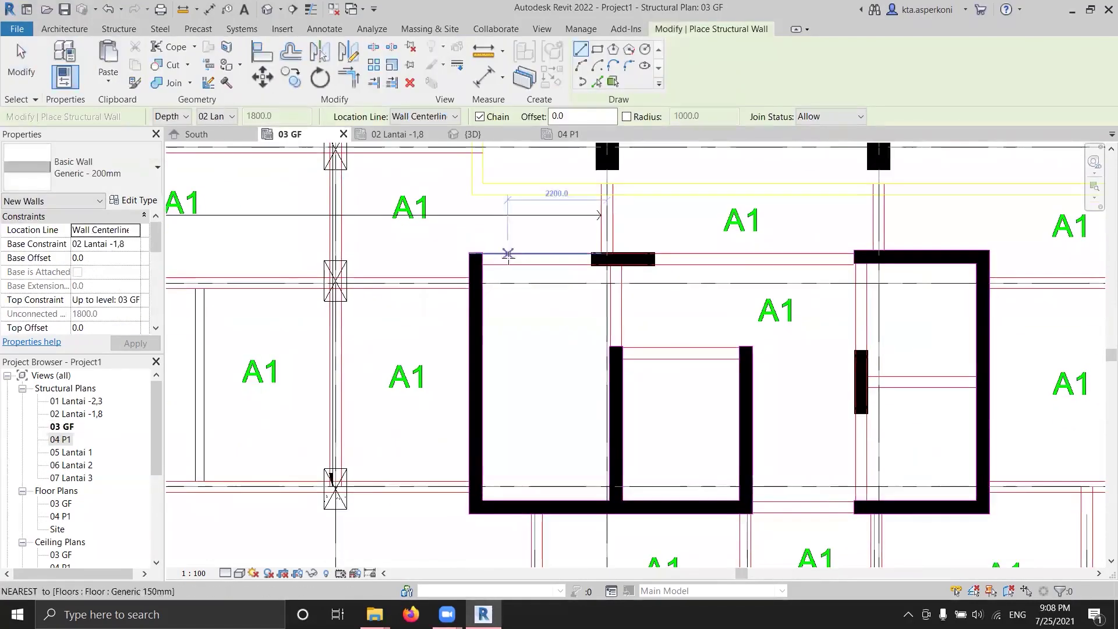
left_click(119, 30)
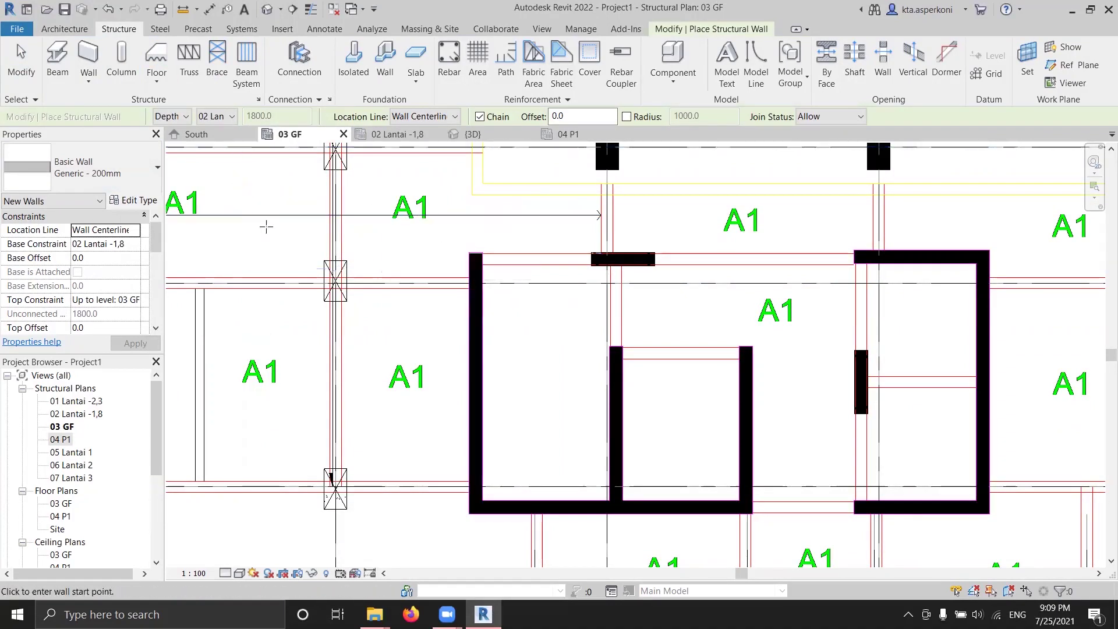
left_click(141, 178)
key("Escape")
left_click(134, 201)
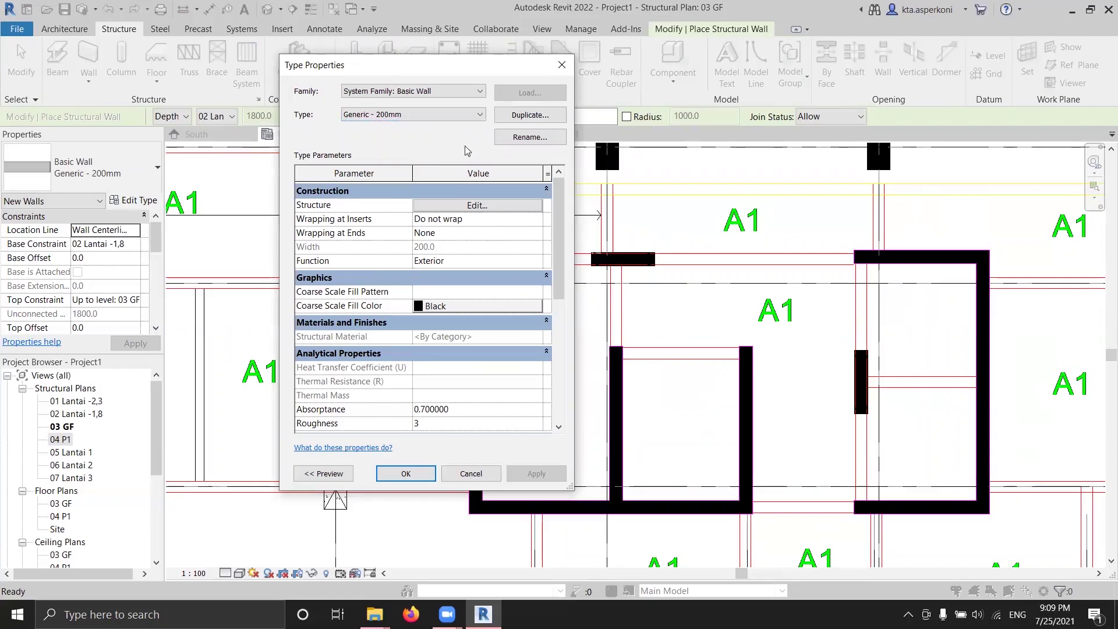
left_click(489, 206)
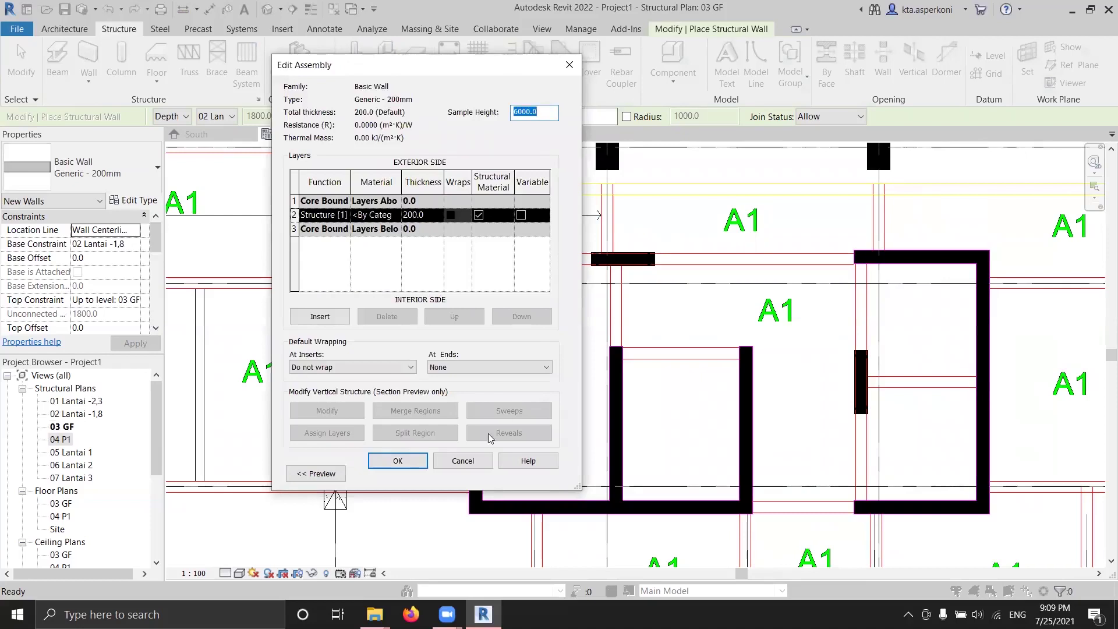
left_click(461, 464)
left_click(529, 114)
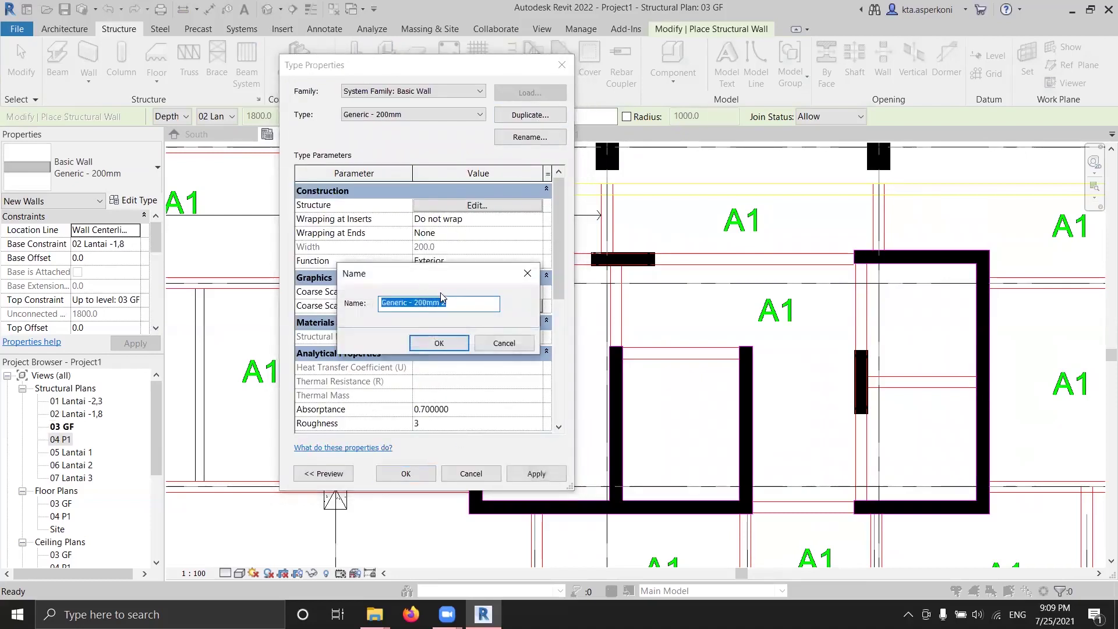
type("wa")
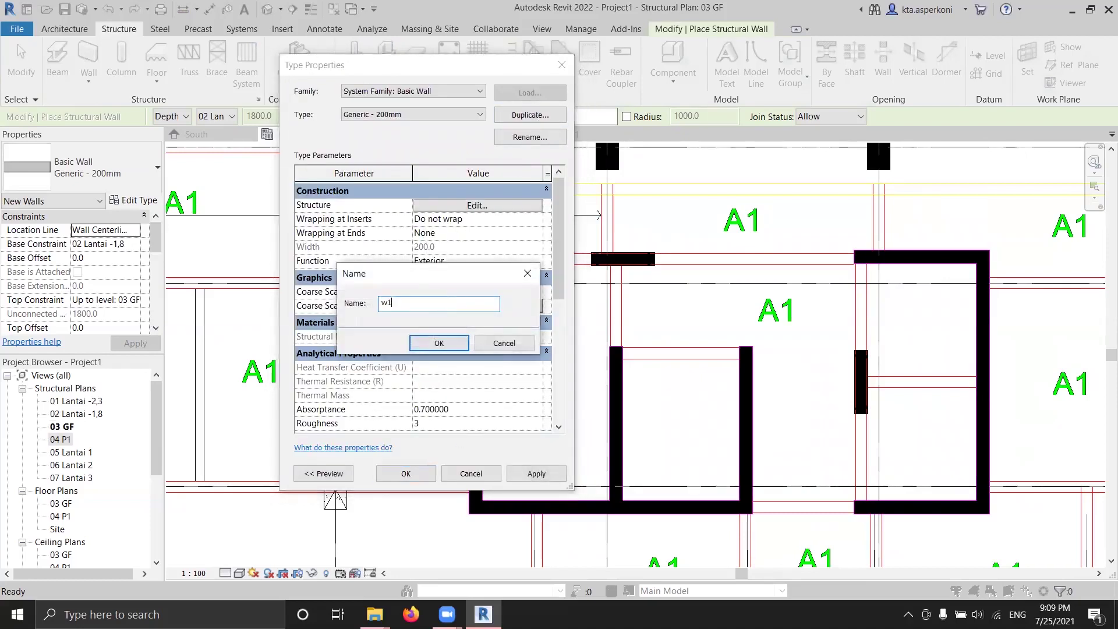
left_click(439, 343)
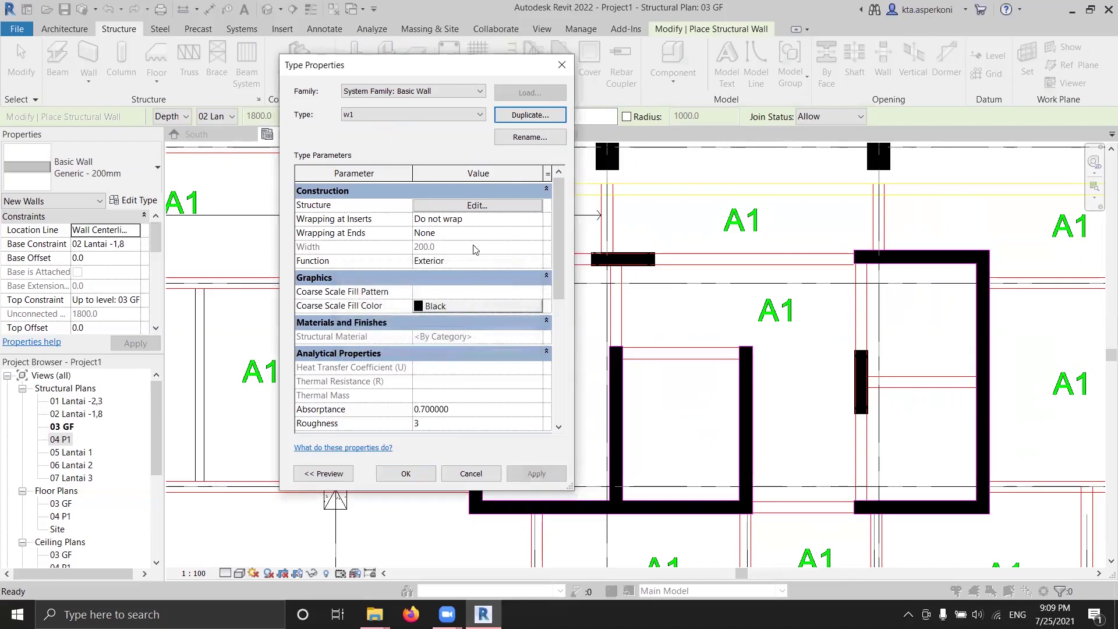
Set the structural layer thickness of the w1 wall type to 300 mm
left_click(446, 209)
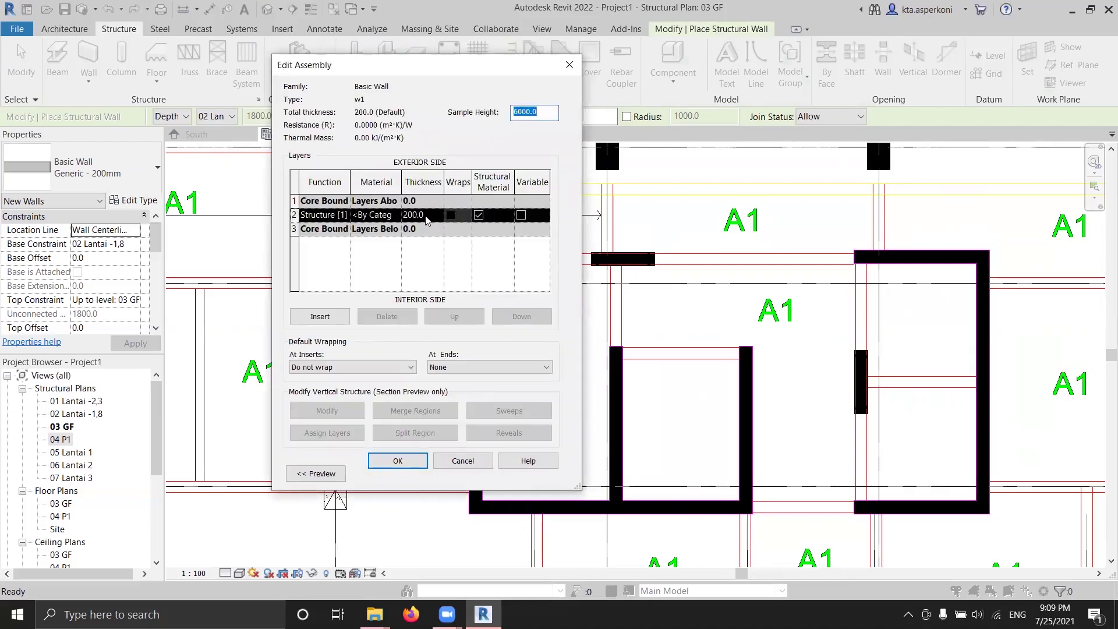
left_click(425, 215)
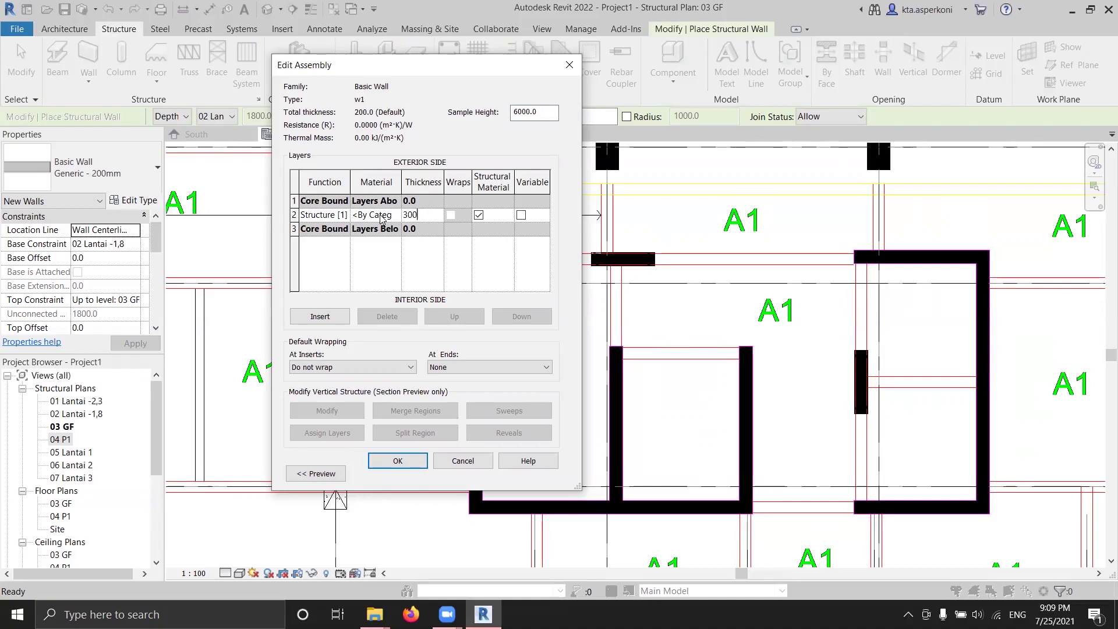
left_click(403, 461)
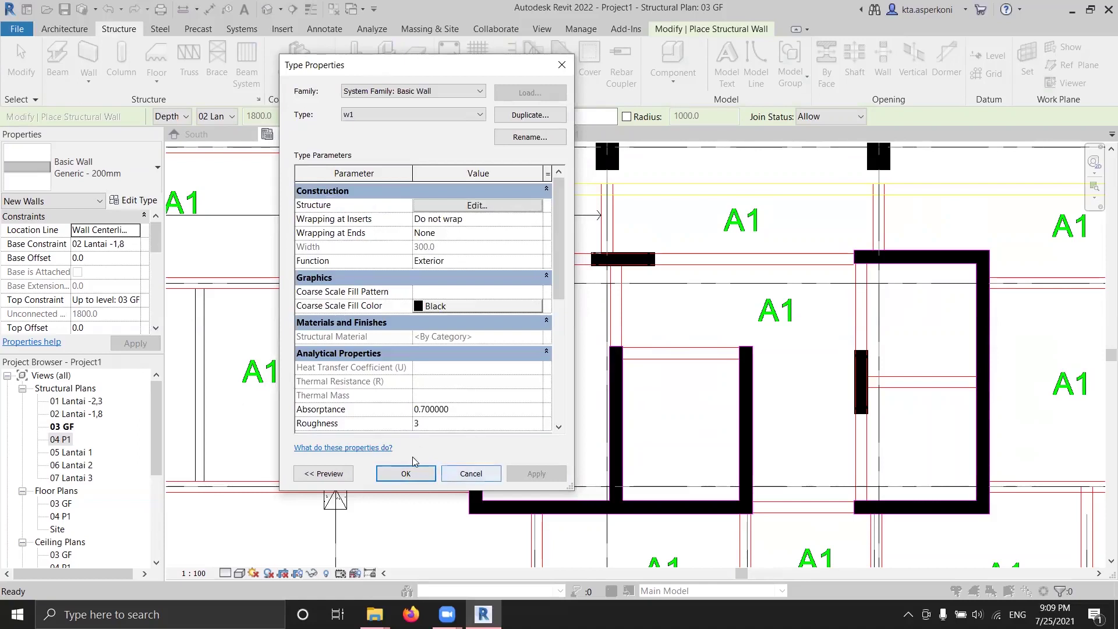
Apply the w1 wall type settings and set the wall location line to Core Face: Interior
left_click(434, 471)
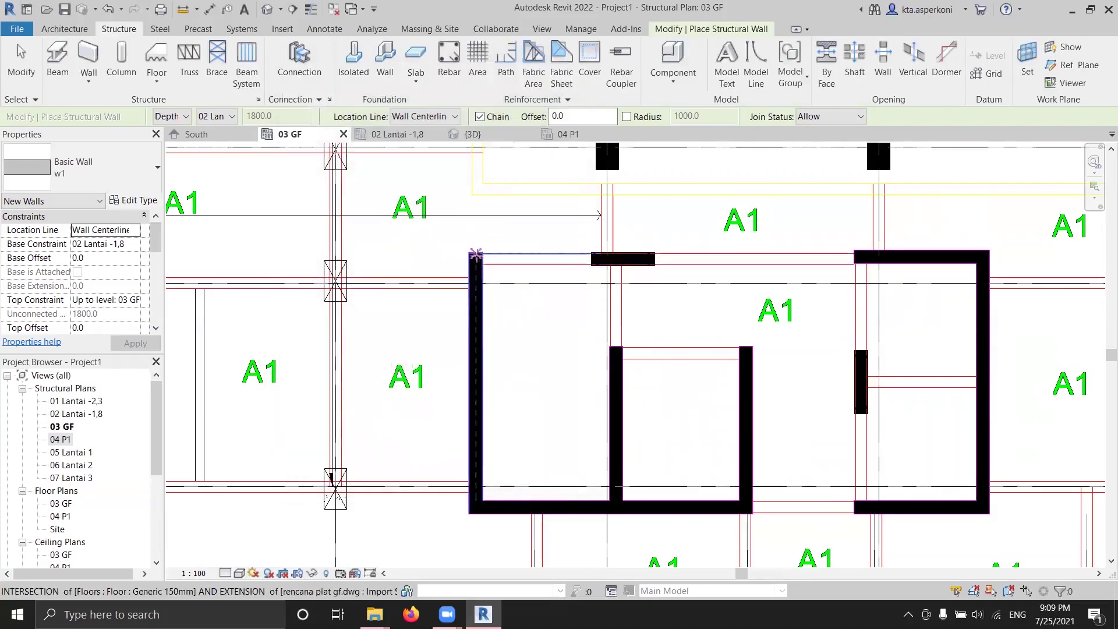
scroll(475, 255, "up", 3)
scroll(475, 255, "up", 2)
left_click(452, 247)
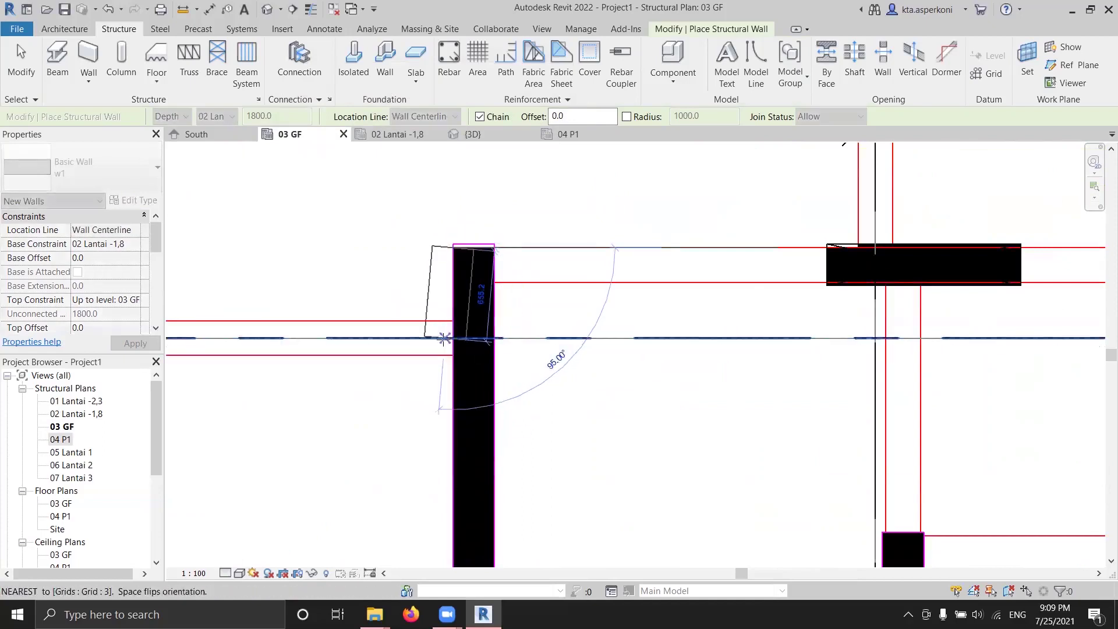
key("Escape")
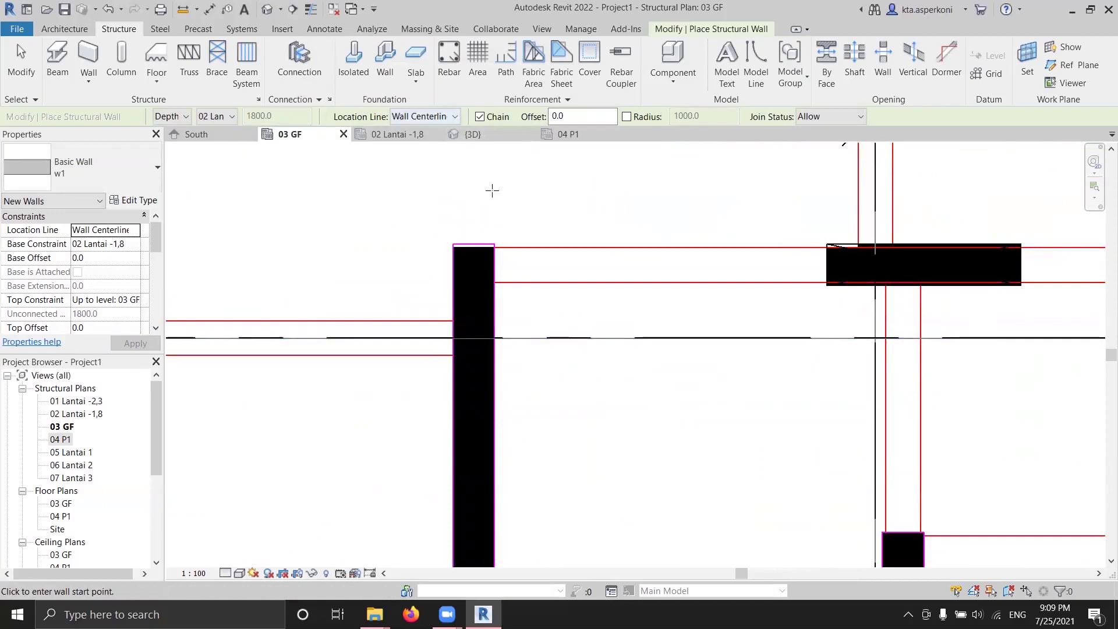
left_click(439, 116)
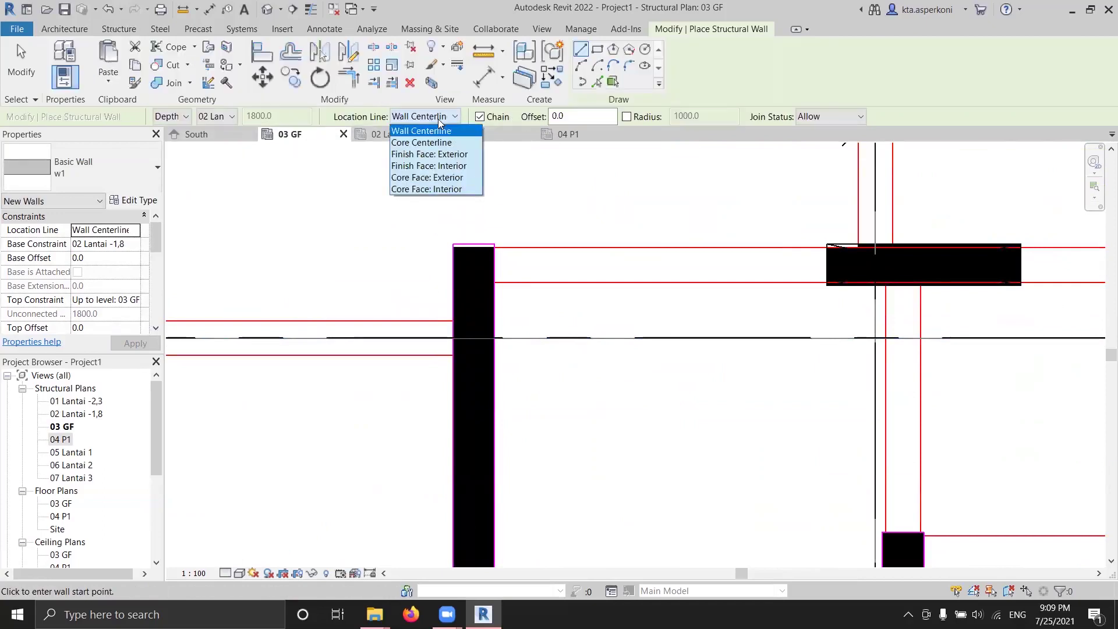
left_click(441, 190)
In the 03 GF plan, draw a chain of w1 structural walls along the left core's west, south and east sides
left_click(455, 249)
scroll(412, 470, "down", 3)
middle_click_drag(412, 469, 434, 169)
scroll(465, 356, "up", 1)
scroll(448, 415, "up", 2)
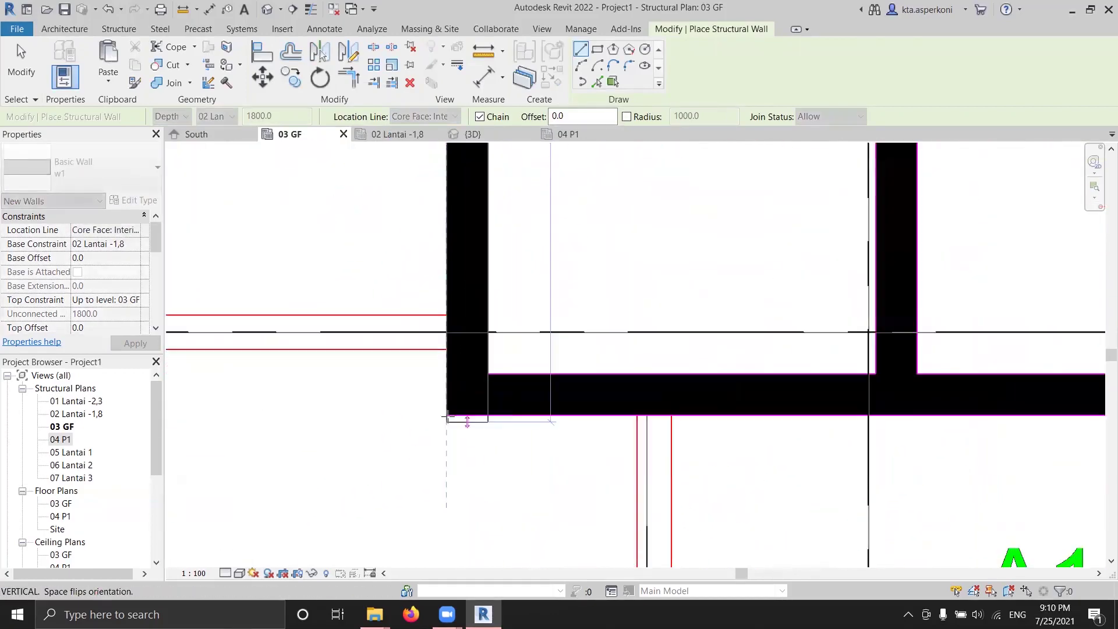
scroll(467, 413, "up", 2)
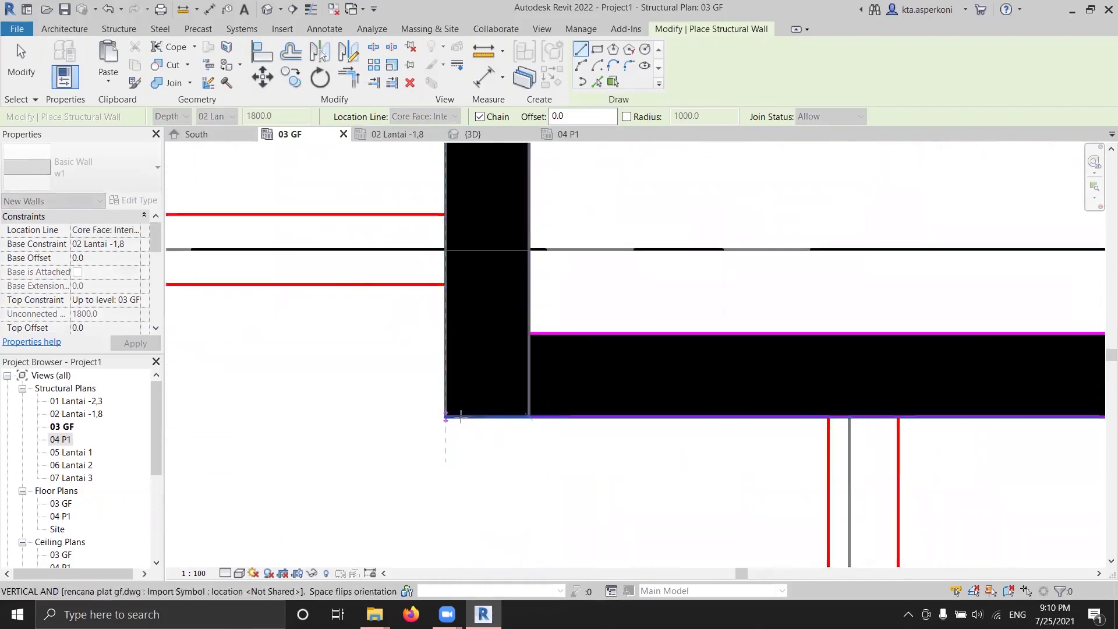
scroll(460, 407, "down", 2)
middle_click_drag(462, 400, 483, 419)
scroll(640, 415, "up", 1)
scroll(641, 415, "down", 1)
middle_click_drag(640, 414, 600, 232)
left_click(599, 230)
middle_click_drag(616, 274, 492, 192)
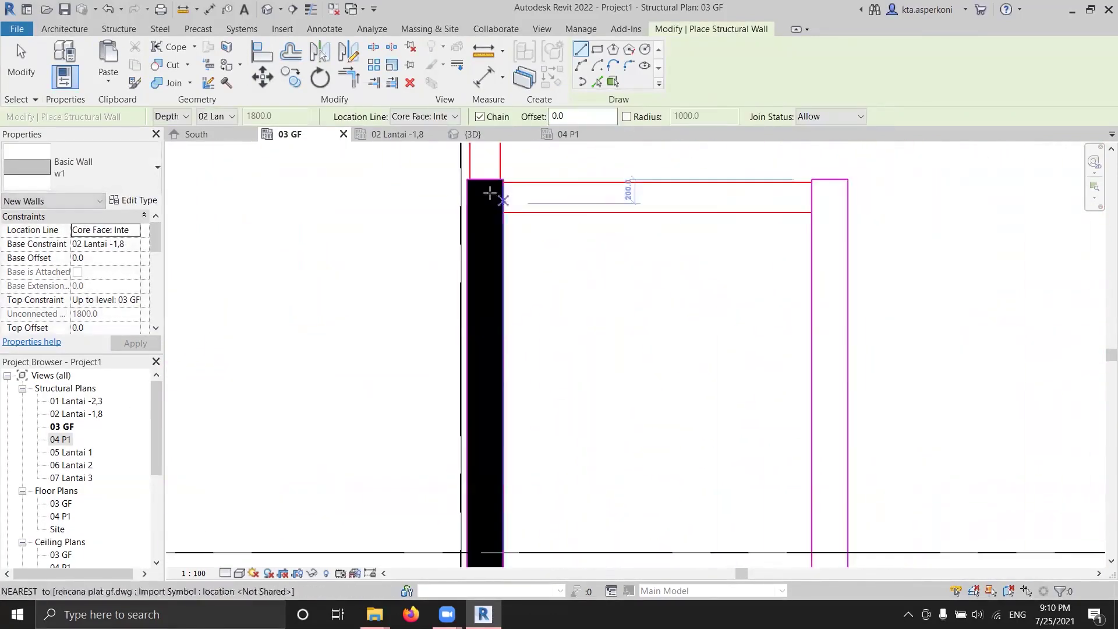
Draw the inner w1 dividing wall of the left core, 3400 mm long from the south core wall, and check it in 3D
middle_click_drag(507, 324, 520, 418)
left_click(519, 418)
scroll(519, 418, "down", 1)
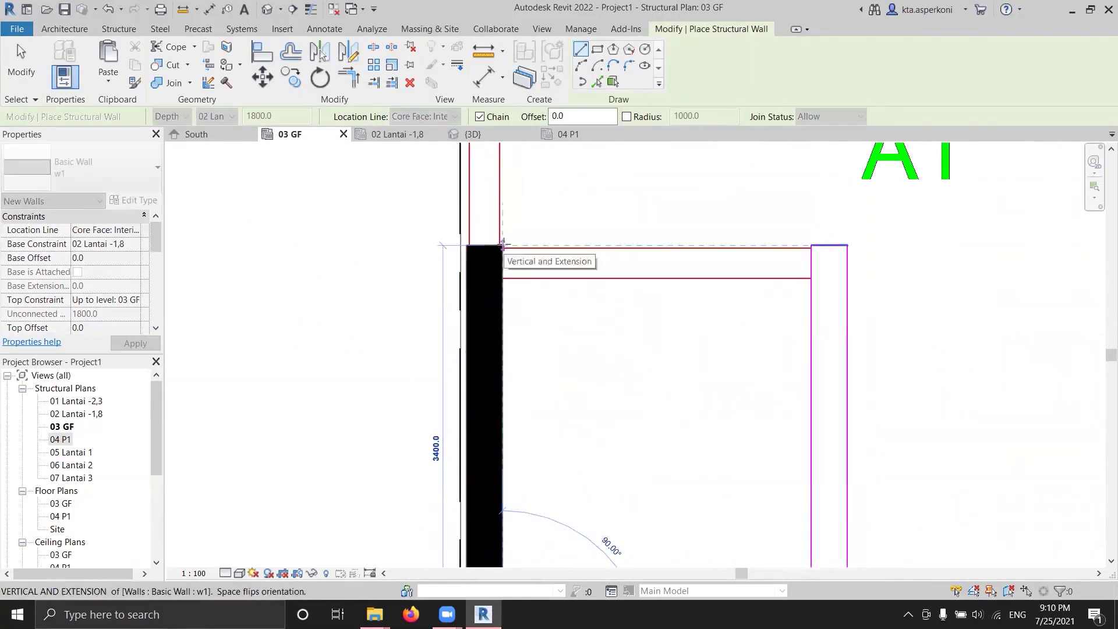
scroll(579, 320, "down", 2)
left_click(517, 135)
middle_click_drag(582, 279, 408, 182, "shift")
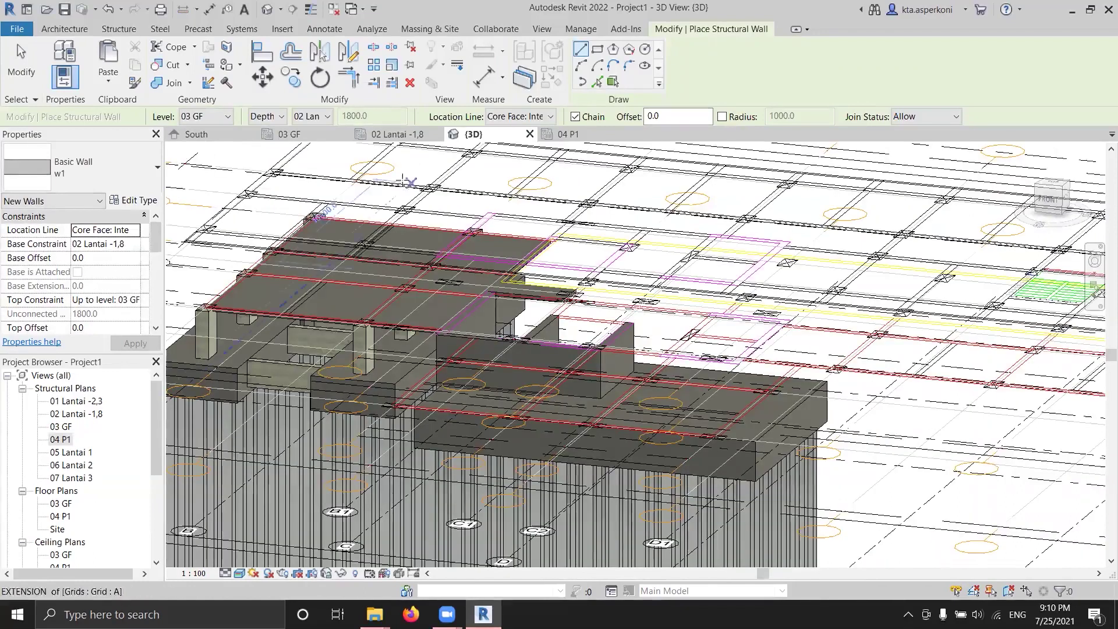
In the 02 Lantai -1,8 plan, trace the same core walls with w1 down to 01 Lantai -2,3, dismissing the save reminder
left_click(397, 135)
scroll(459, 249, "up", 5)
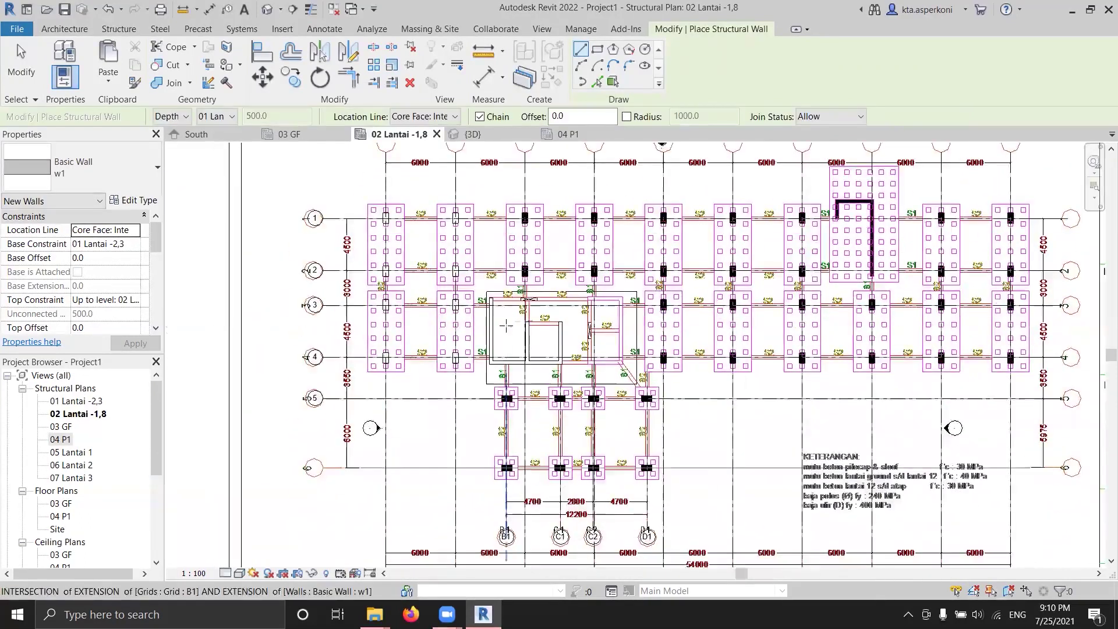
left_click(460, 250)
key("Escape")
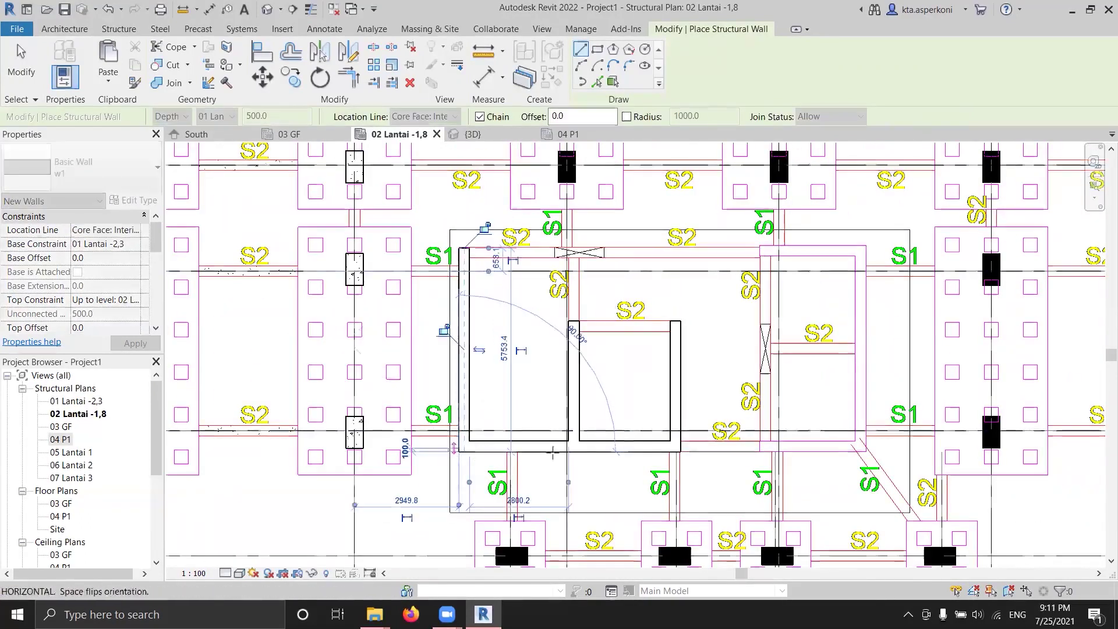
left_click(680, 451)
left_click(680, 321)
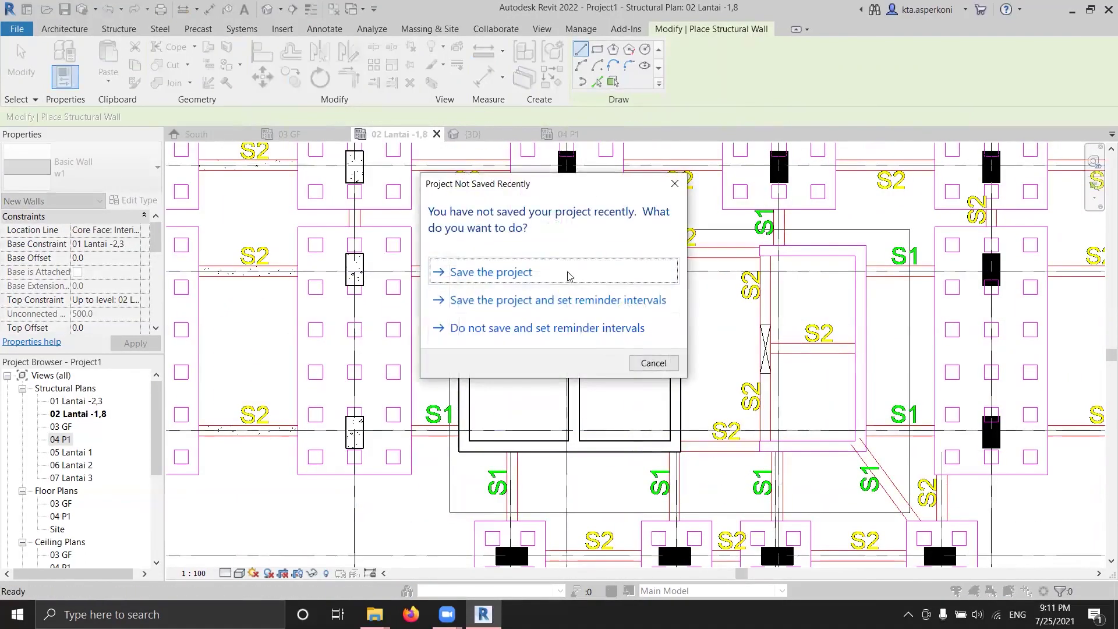
left_click(651, 362)
key("Escape")
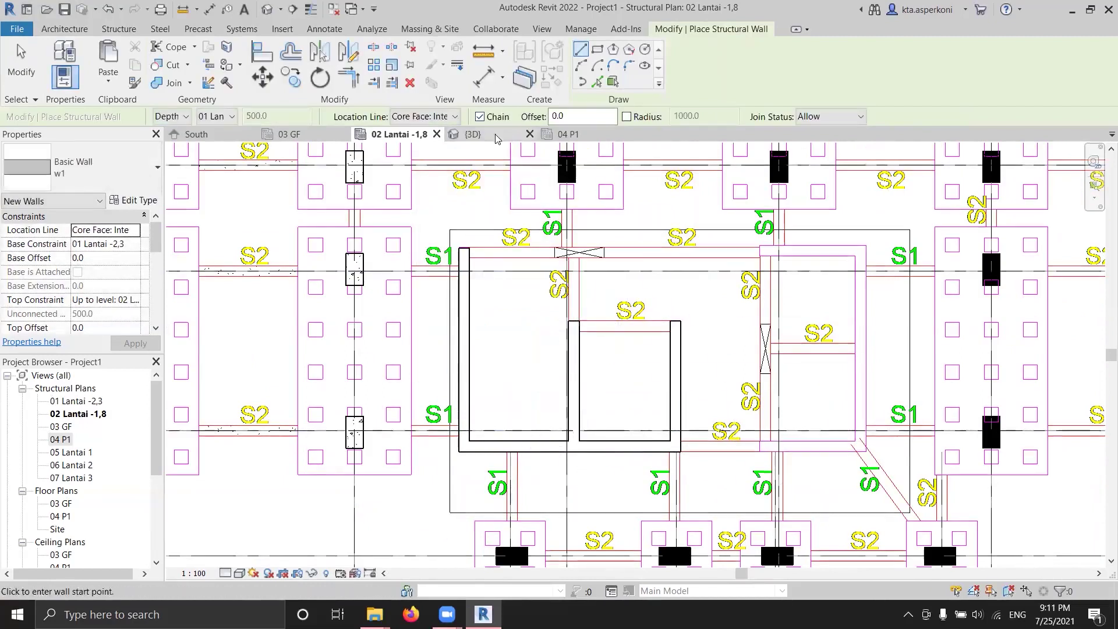
Select all the w1 core walls of both levels and show them in the 3D view
key("ctrl+Tab")
mouse_move(566, 355)
middle_mouse_down("shift")
mouse_move(554, 267)
mouse_move(634, 286)
mouse_move(669, 370)
mouse_move(739, 350)
mouse_move(587, 337)
mouse_move(515, 401)
mouse_move(654, 367)
mouse_move(562, 368)
middle_mouse_up("shift")
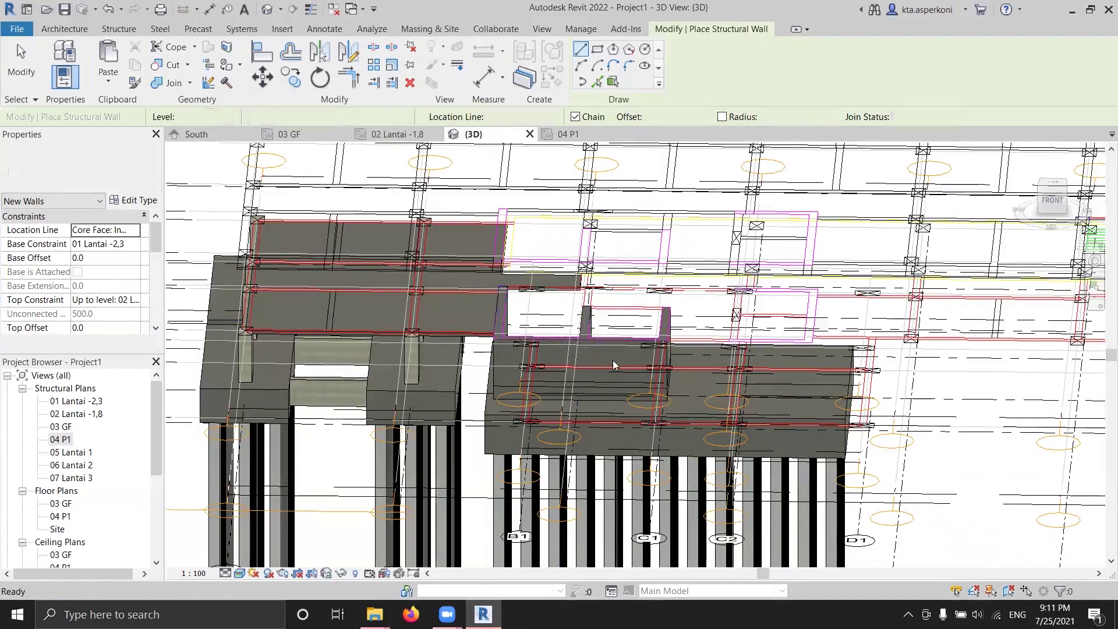
key("Escape")
left_click(594, 350)
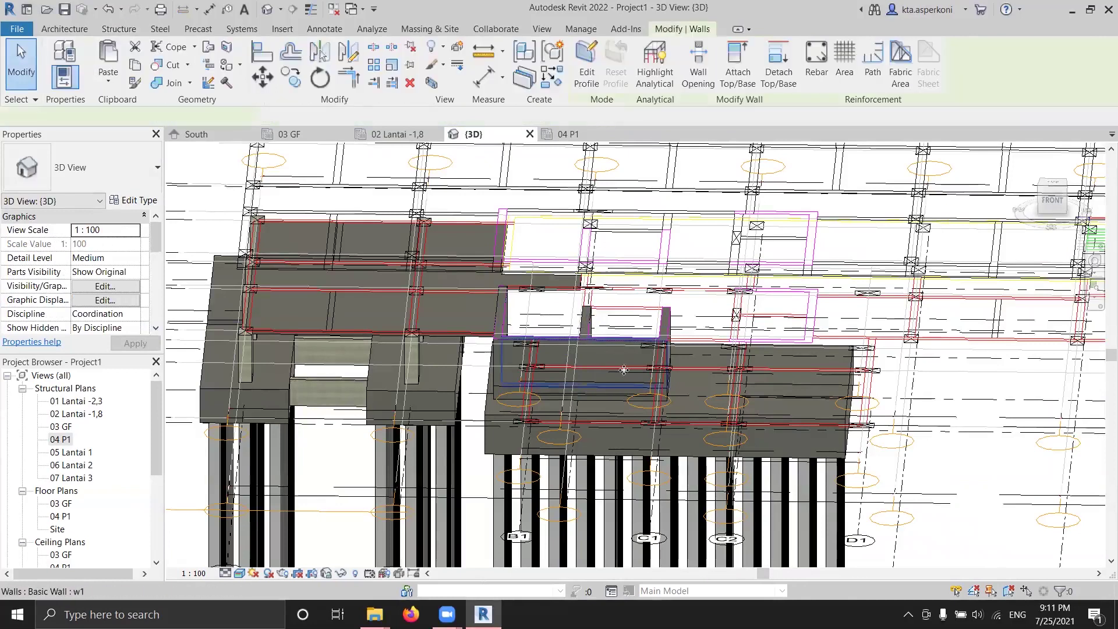
scroll(624, 372, "up", 5)
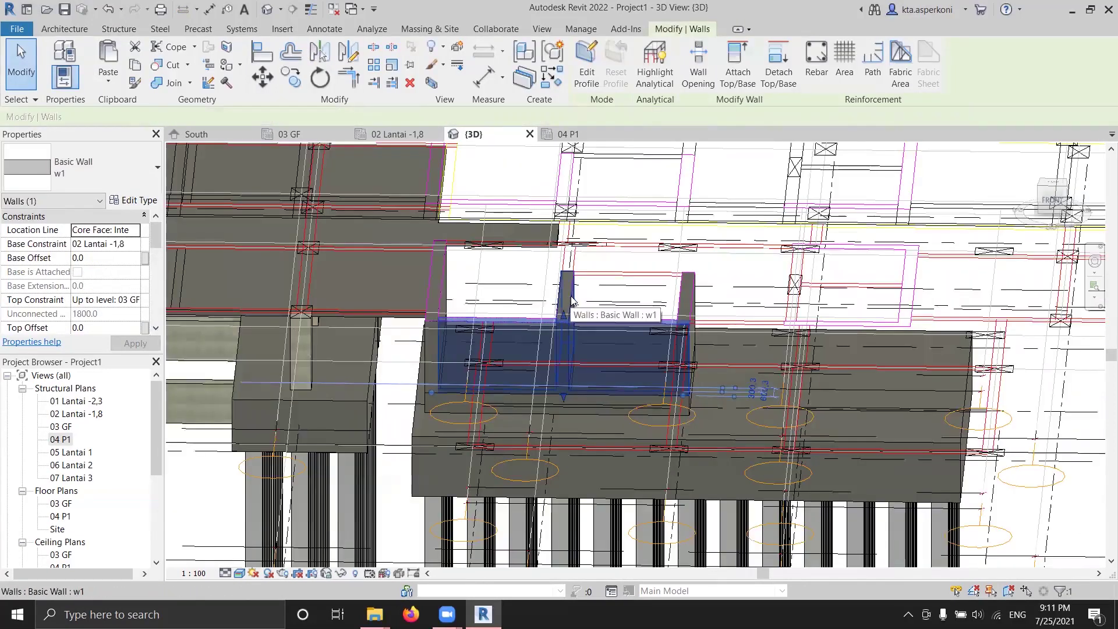
left_click(570, 297, "ctrl")
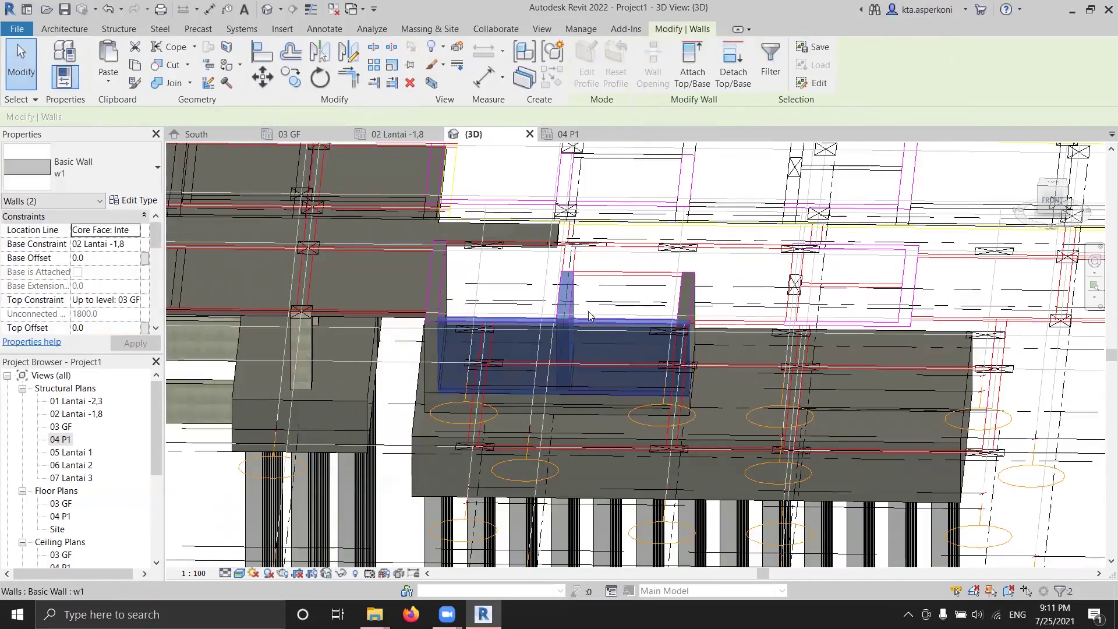
left_click(1052, 185)
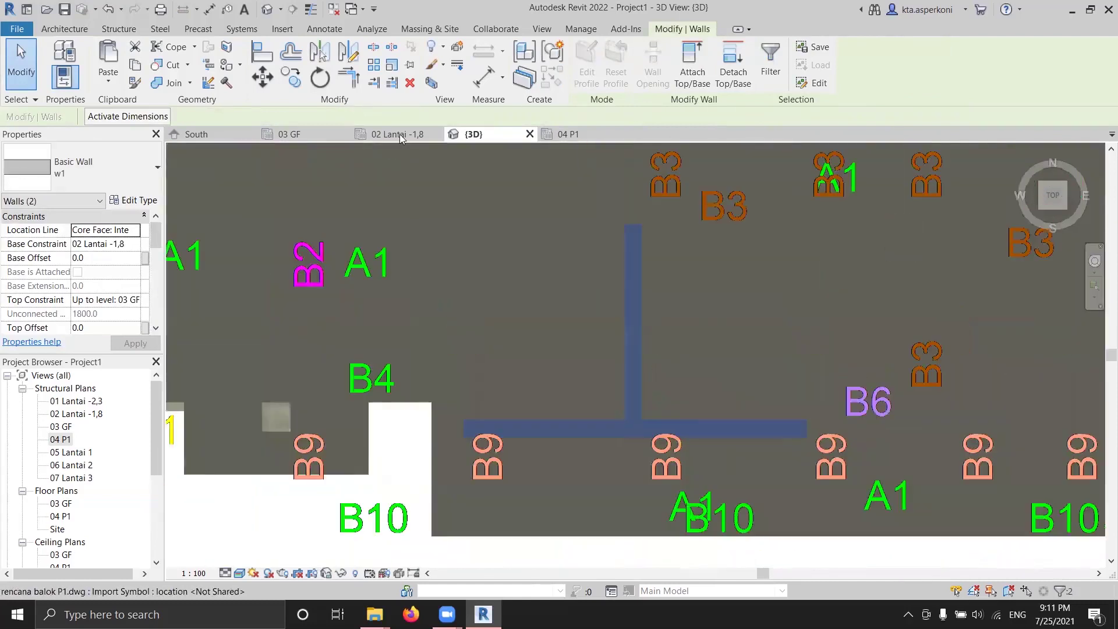
left_click(399, 134)
left_click(472, 134)
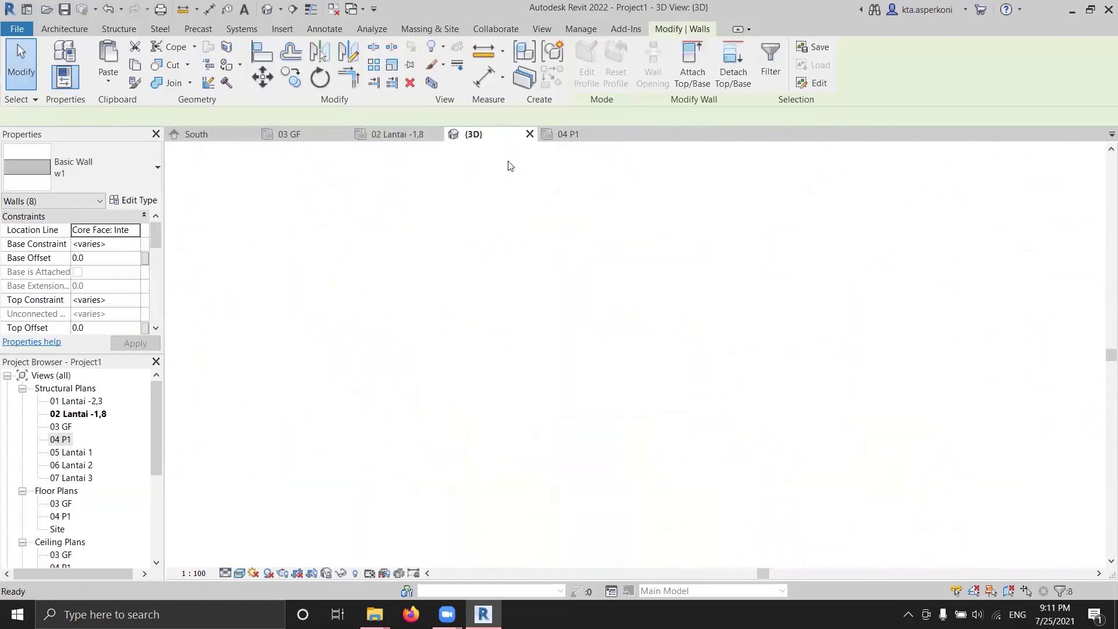
middle_click_drag(714, 349, 770, 33, "shift")
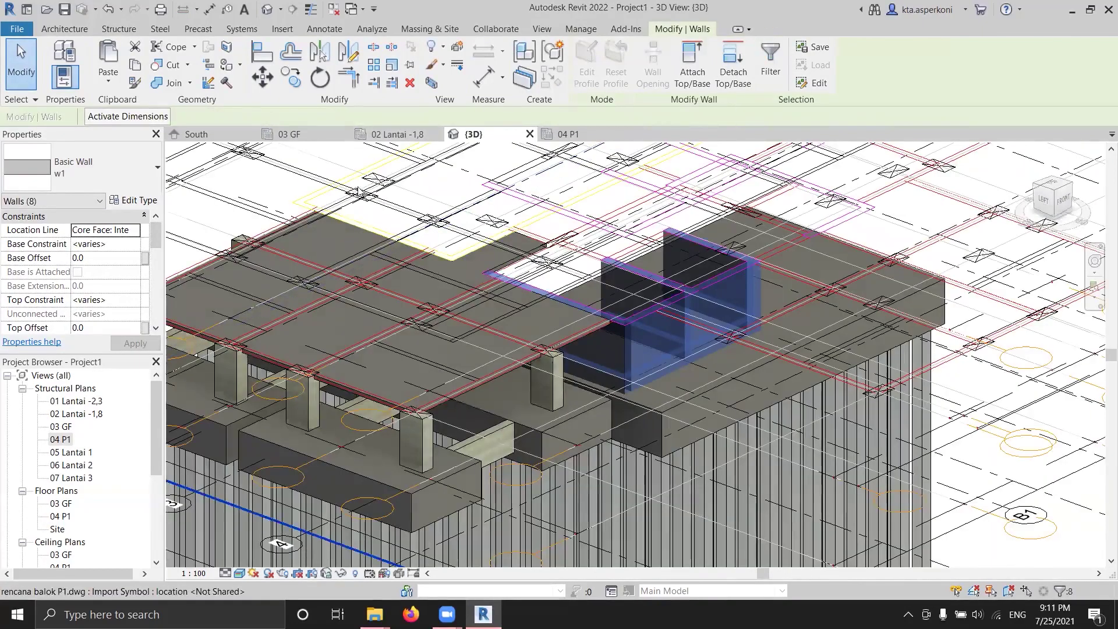
Assign the material Concrete, Cast-in-Place gray to the structure layer of the w1 wall type
left_click(133, 200)
left_click(477, 205)
left_click(373, 214)
left_click(401, 214)
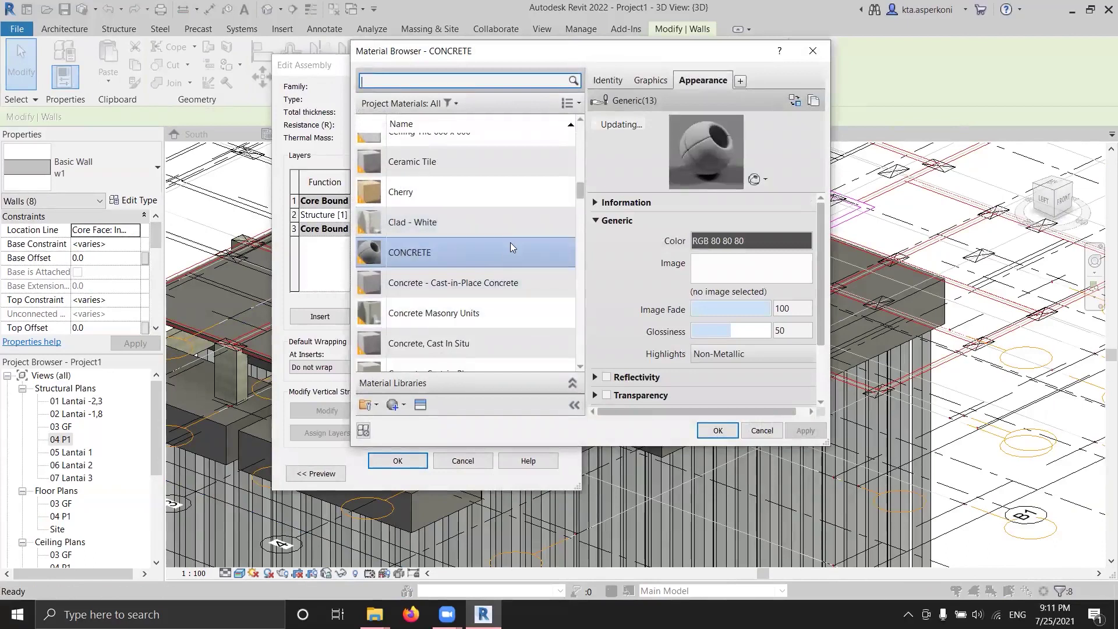
scroll(510, 242, "down", 1)
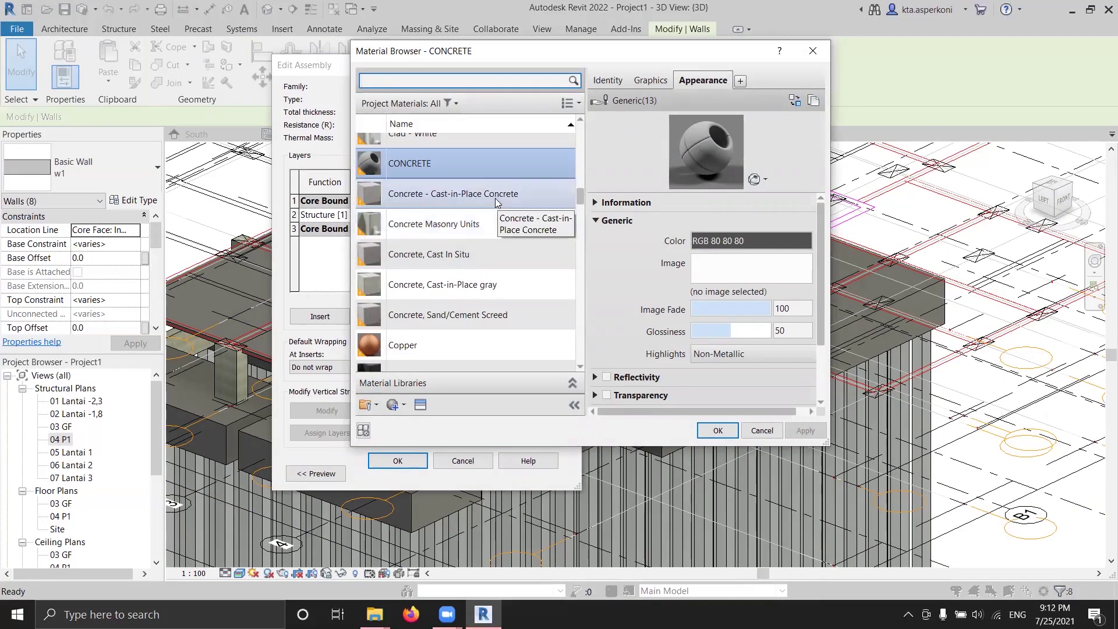
left_click(494, 198)
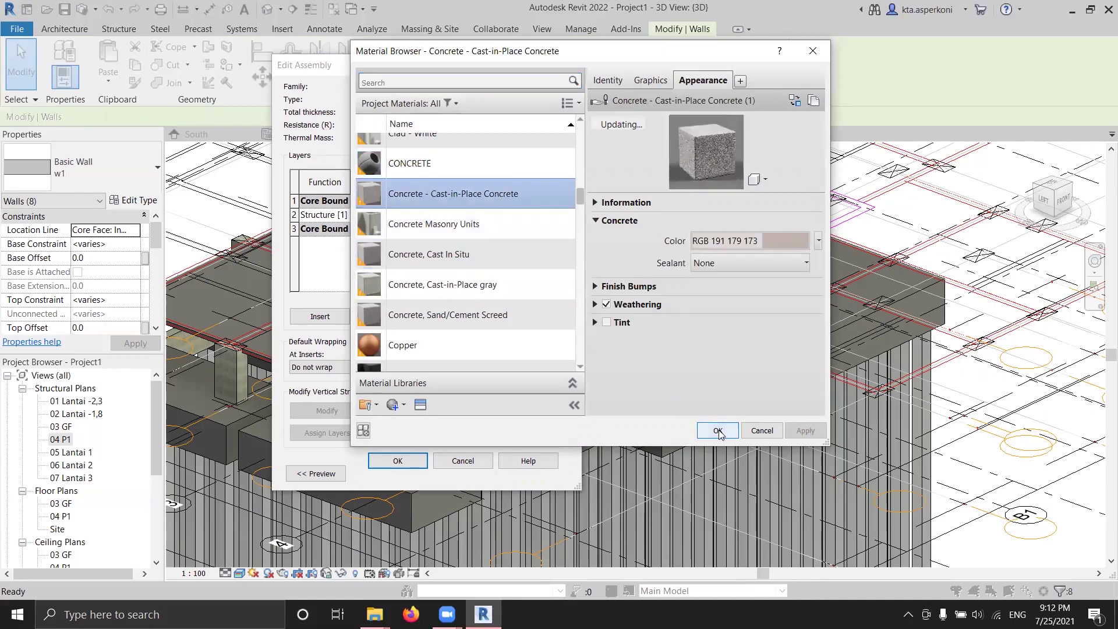
left_click(530, 291)
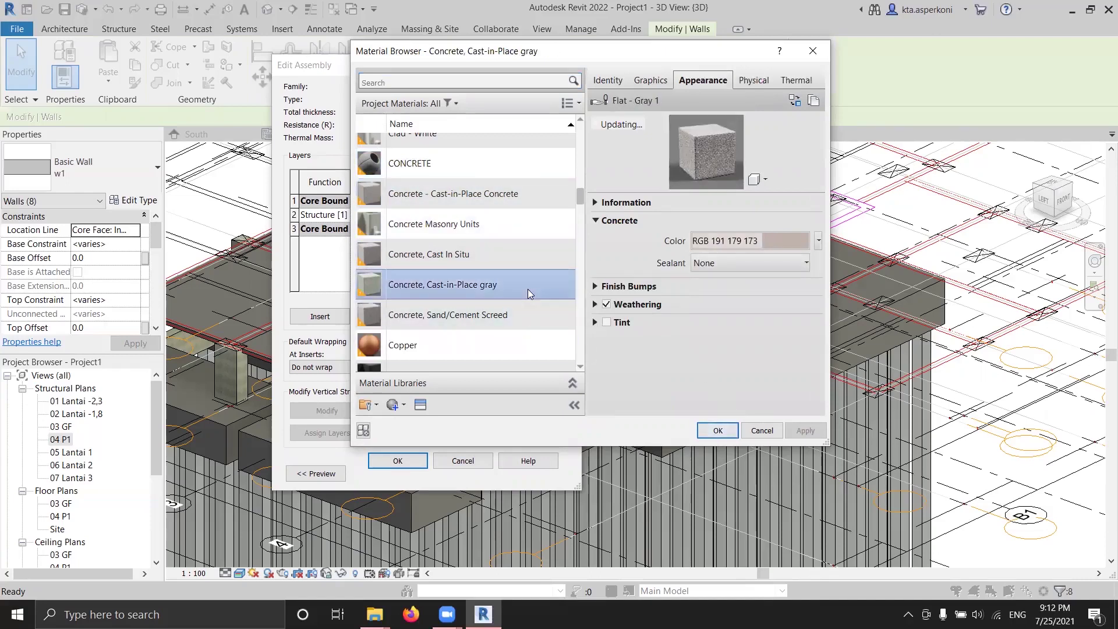
left_click(718, 431)
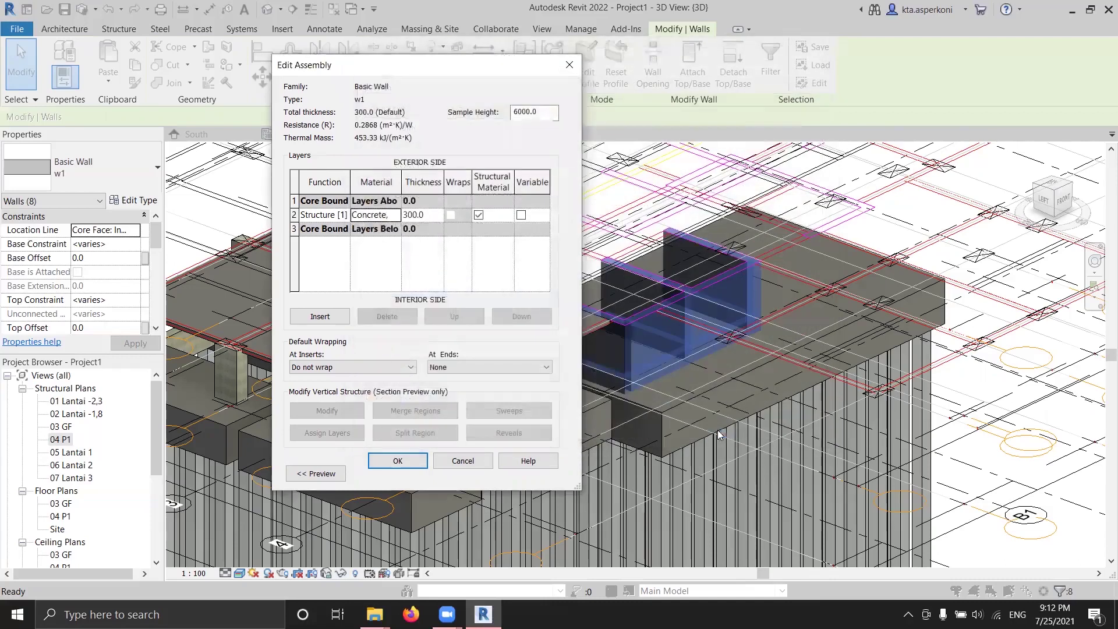
left_click(415, 457)
left_click(405, 473)
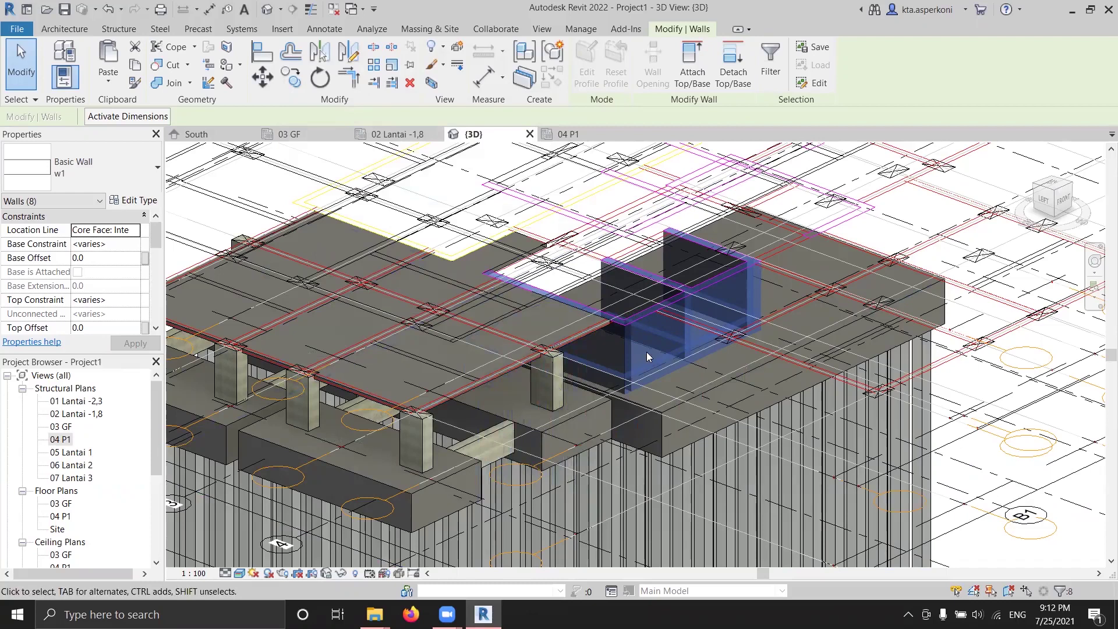
Hide the linked CAD drawings in the 3D view, including rencana balok P1.dwg and rencana plat gf.dwg, and inspect the bare structural model
left_click(643, 294)
middle_click_drag(642, 294, 502, 312)
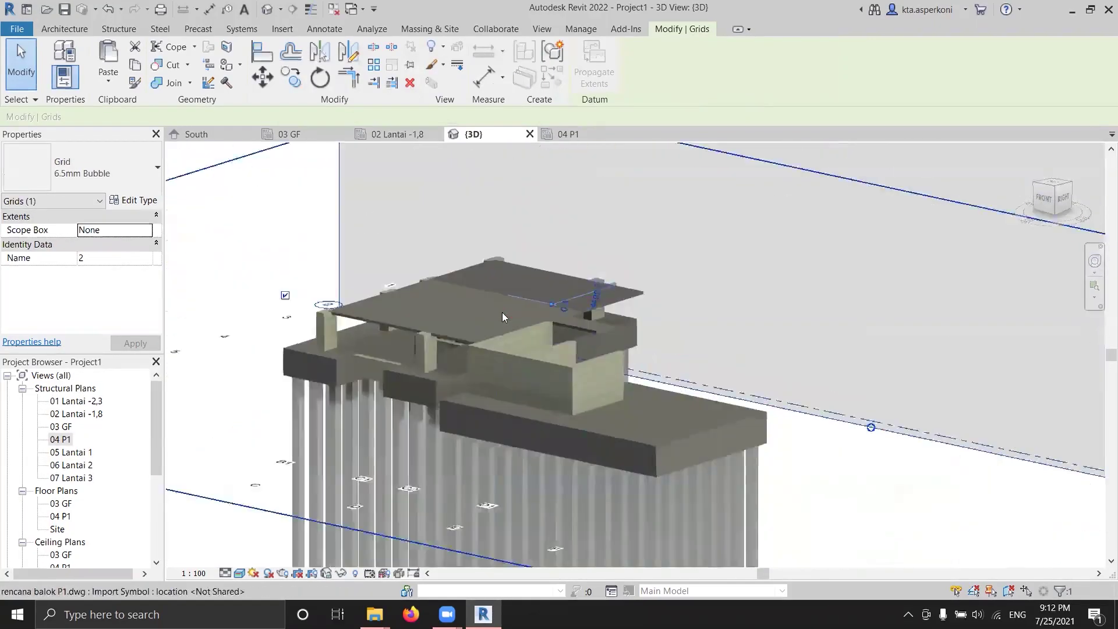
scroll(502, 312, "down", 3)
right_click(319, 208)
right_click(413, 164)
left_click(250, 184)
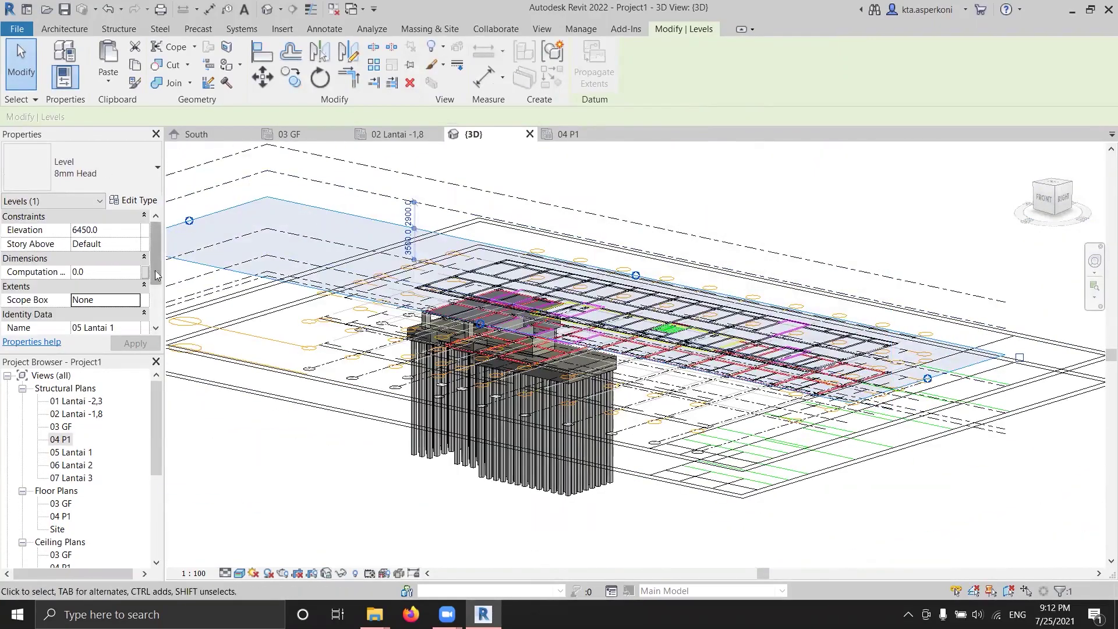
key("Escape")
left_click(104, 286)
left_click(561, 100)
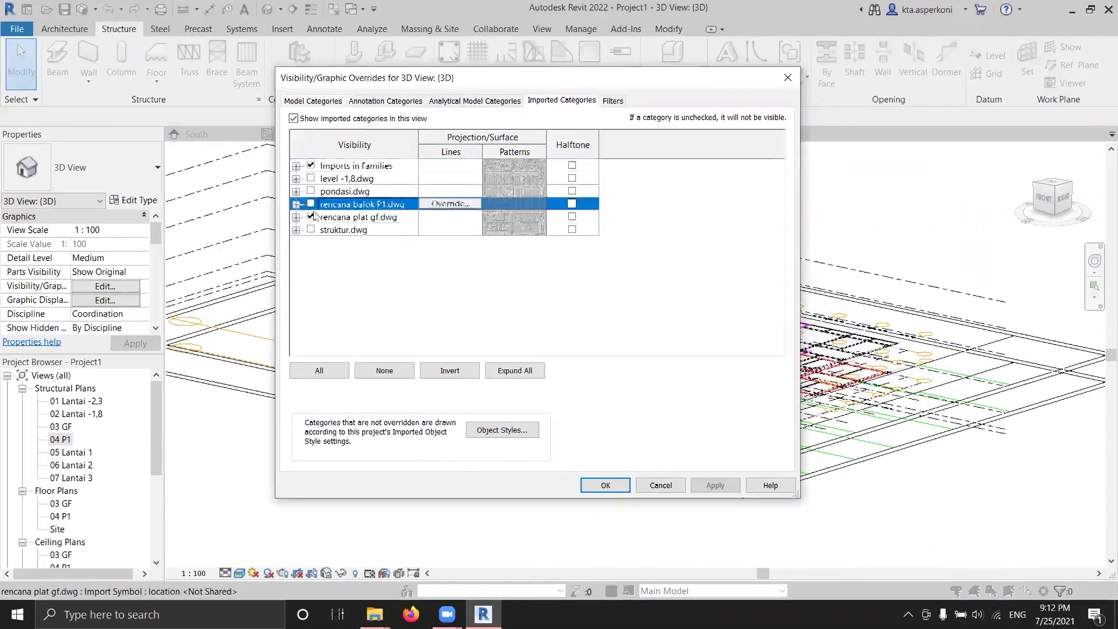
left_click(605, 485)
middle_click_drag(605, 485, 728, 396, "shift")
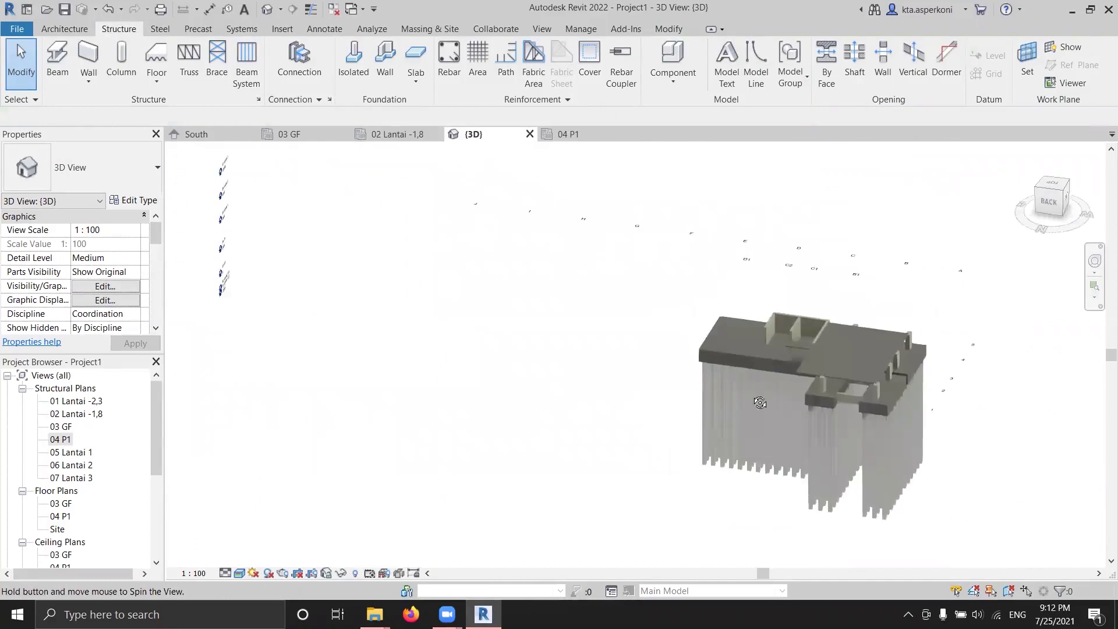
scroll(635, 402, "up", 5)
middle_click_drag(626, 379, 609, 288, "shift")
scroll(607, 316, "up", 2)
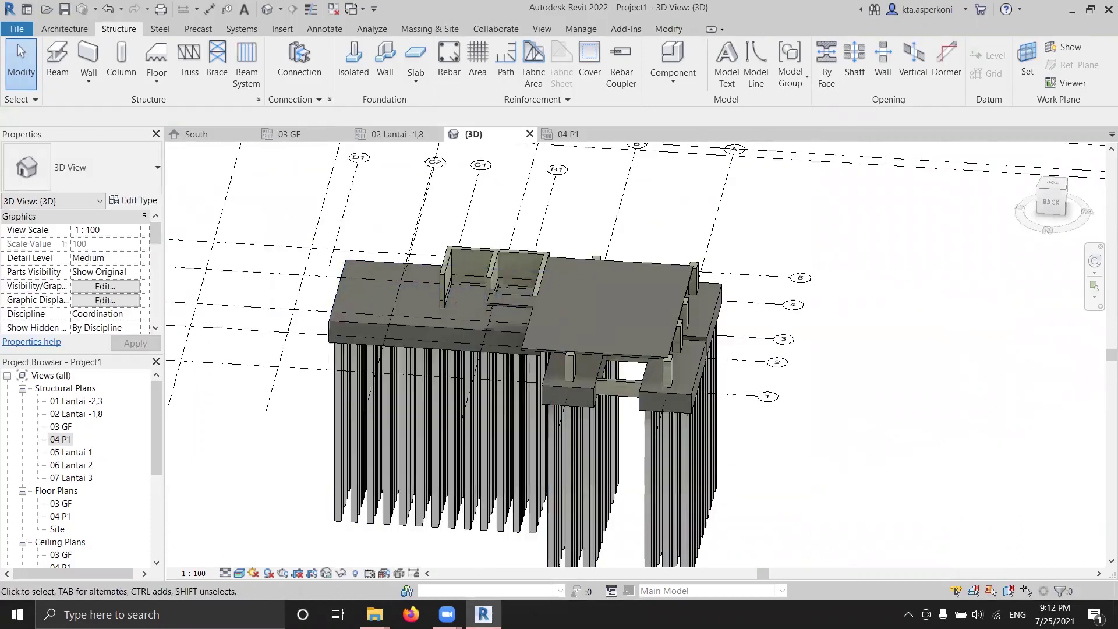
Open struktur.rvt from the project 2 folder and examine the complete building structure in its 3D view
mouse_move(374, 614)
left_click(244, 561)
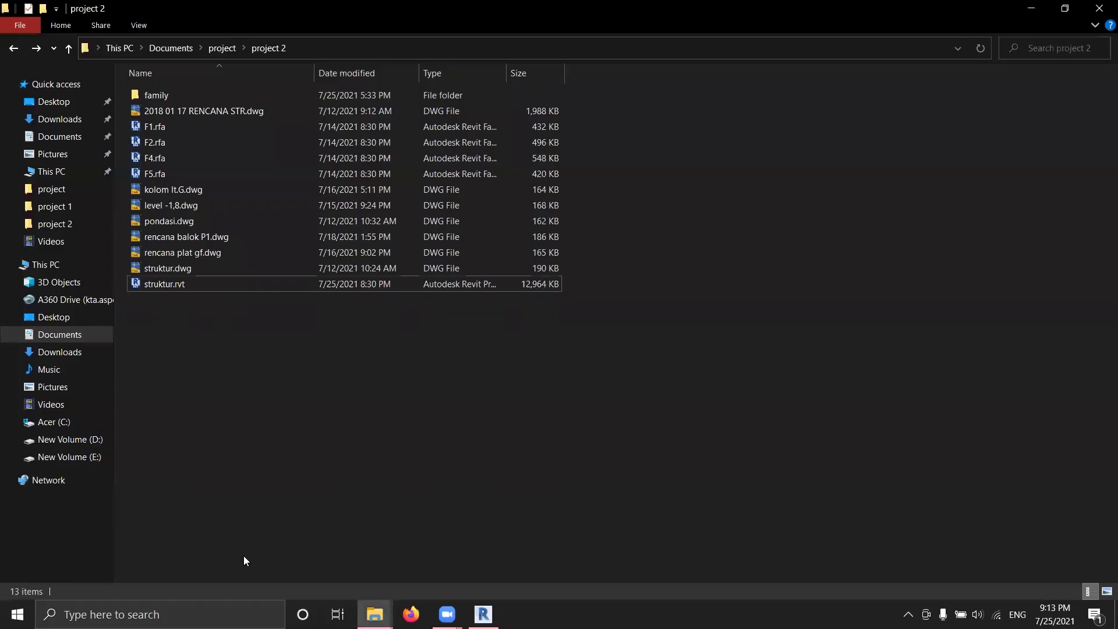
double_click(165, 284)
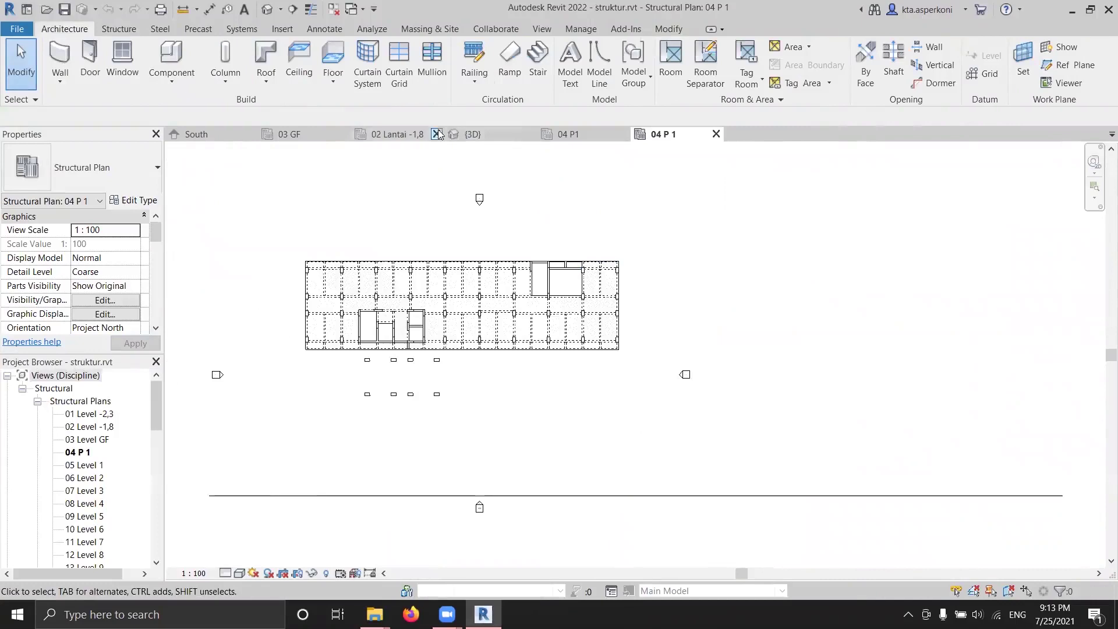
left_click(269, 9)
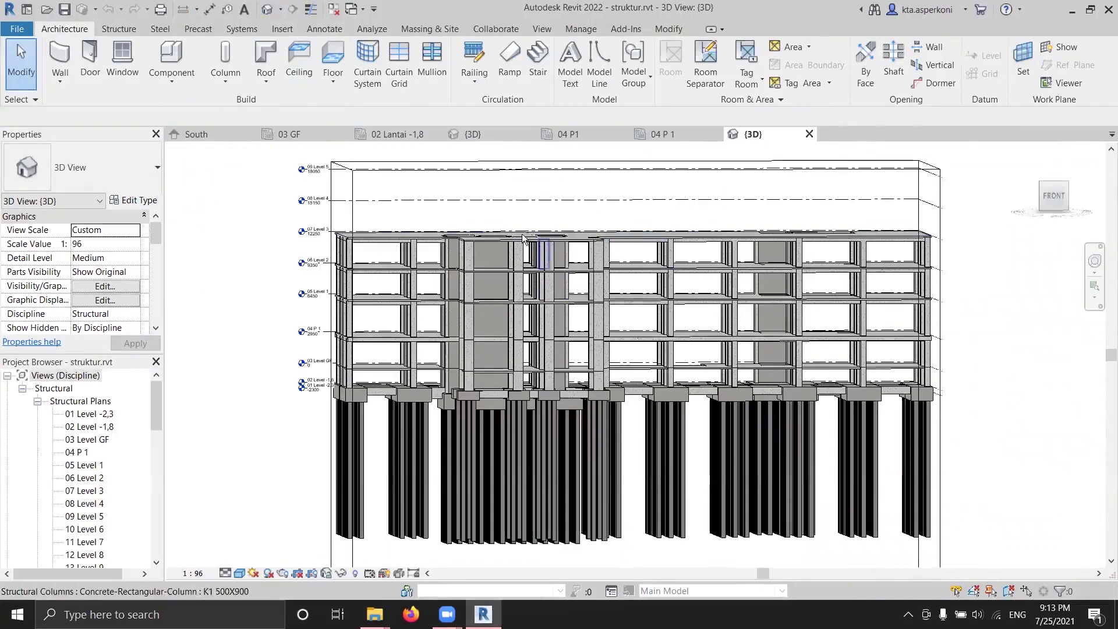
middle_click_drag(504, 242, 545, 302, "shift")
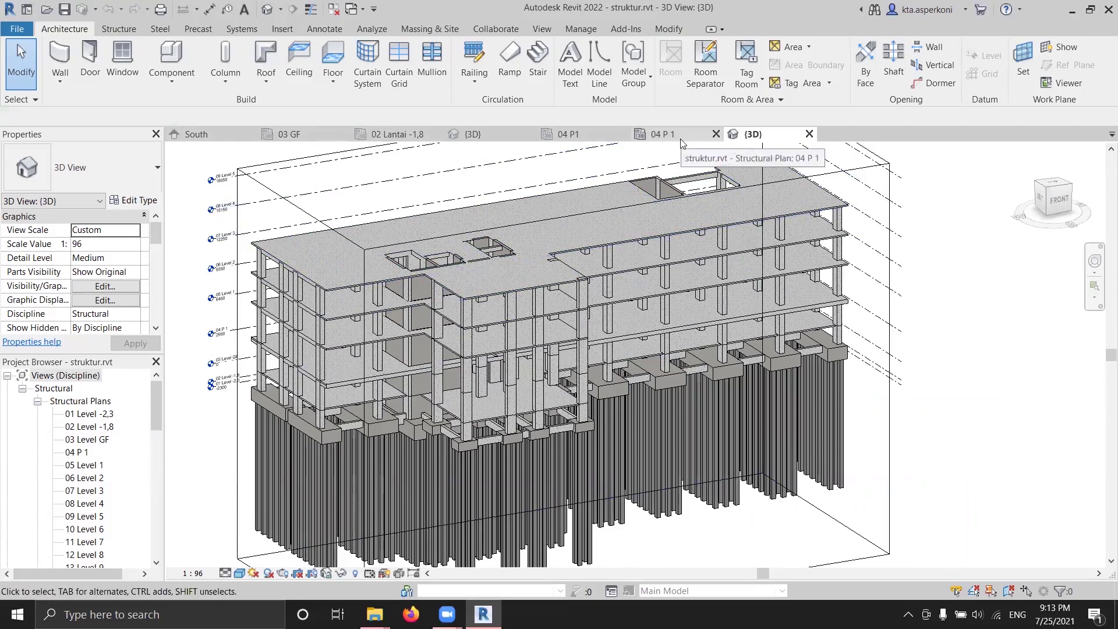
Open the structural plan 04 P 1 of struktur.rvt
left_click(663, 134)
middle_click_drag(532, 217, 628, 233)
scroll(612, 264, "up", 2)
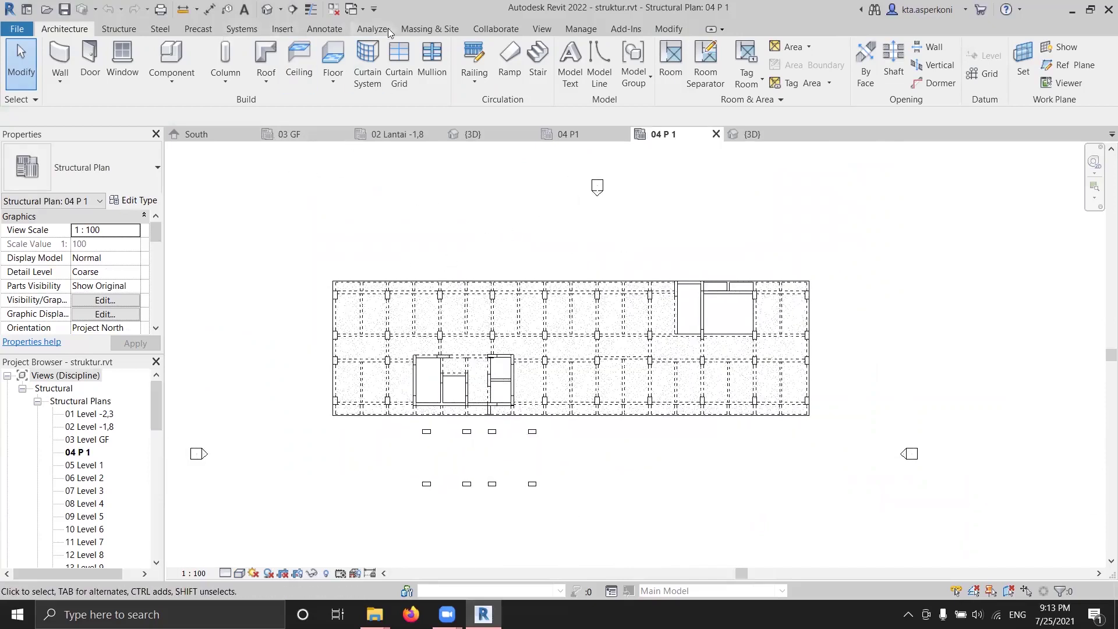
Try to link 2018 01 17 RENCANA STR.dwg from the project 2 folder into the 04 P 1 plan
left_click(282, 29)
left_click(114, 64)
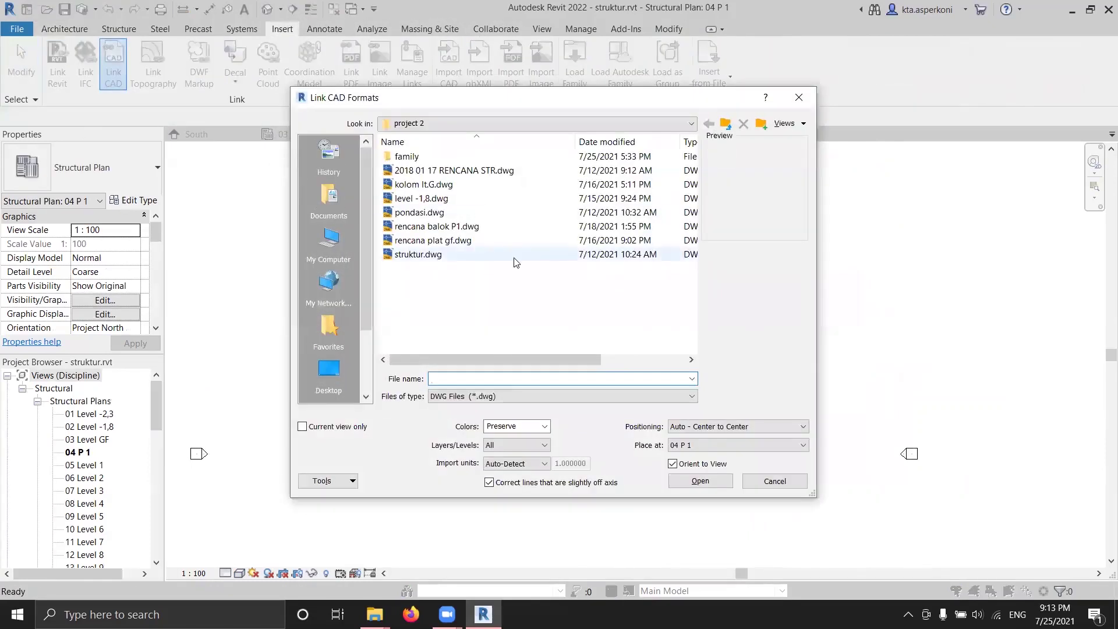
double_click(489, 171)
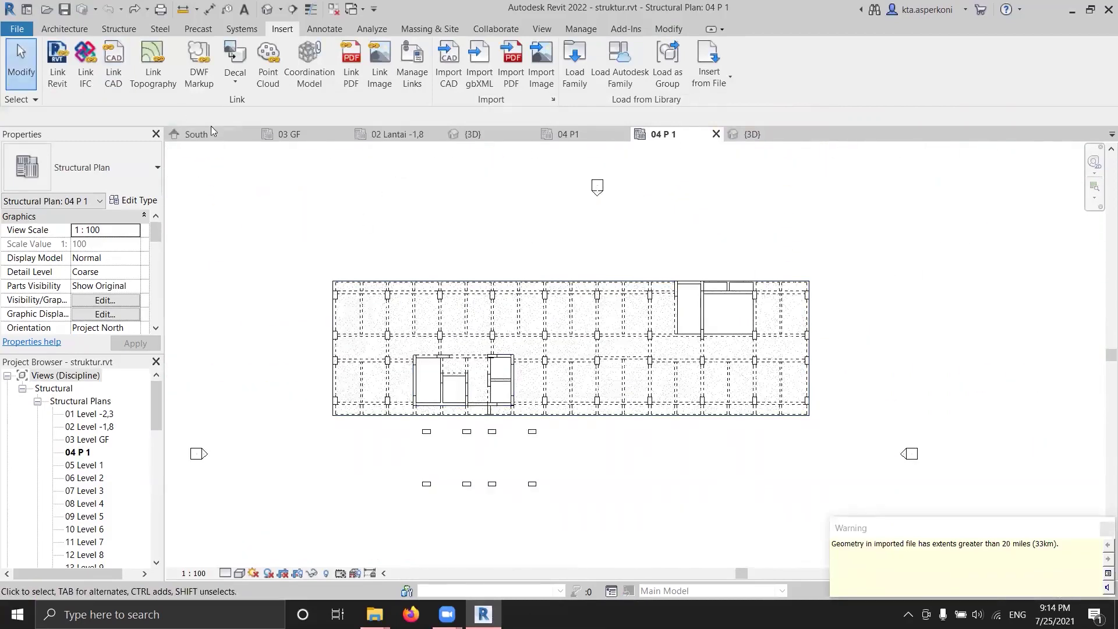
Try to link a different CAD drawing from the project folder, undo the last change and check the drawing files in File Explorer
left_click(113, 64)
left_click(462, 122)
left_click(494, 227)
double_click(494, 227)
key("ctrl+z")
key("alt+Tab")
mouse_move(374, 614)
left_click(408, 558)
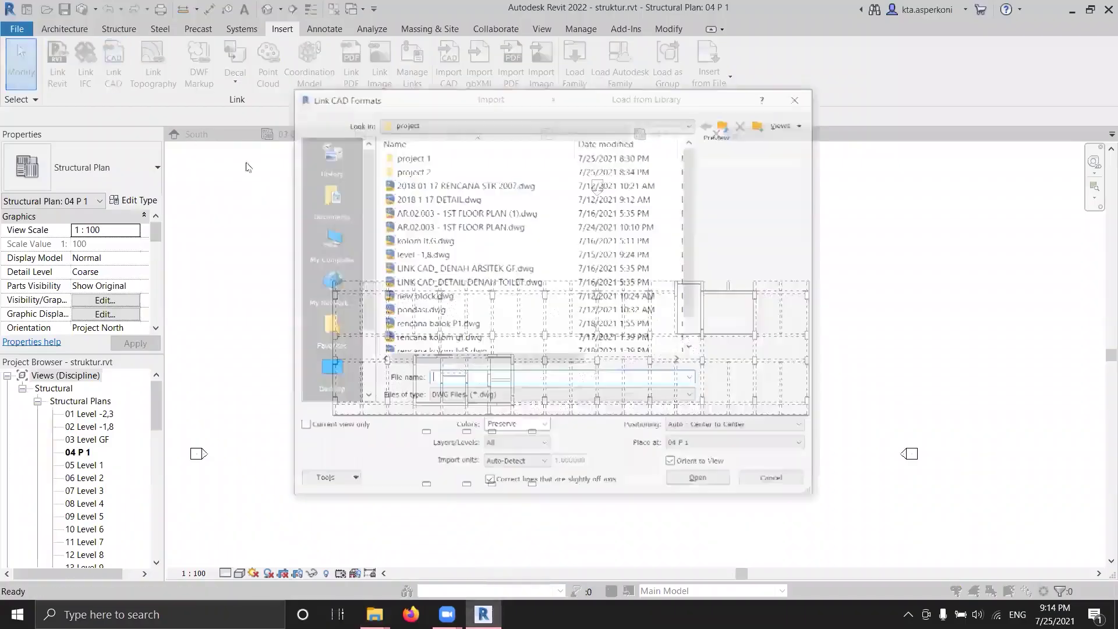
Link the architectural drawing arsitektur.dwg into the 04 P 1 plan
left_click(691, 122)
left_click(457, 204)
left_click(422, 198)
left_click(700, 481)
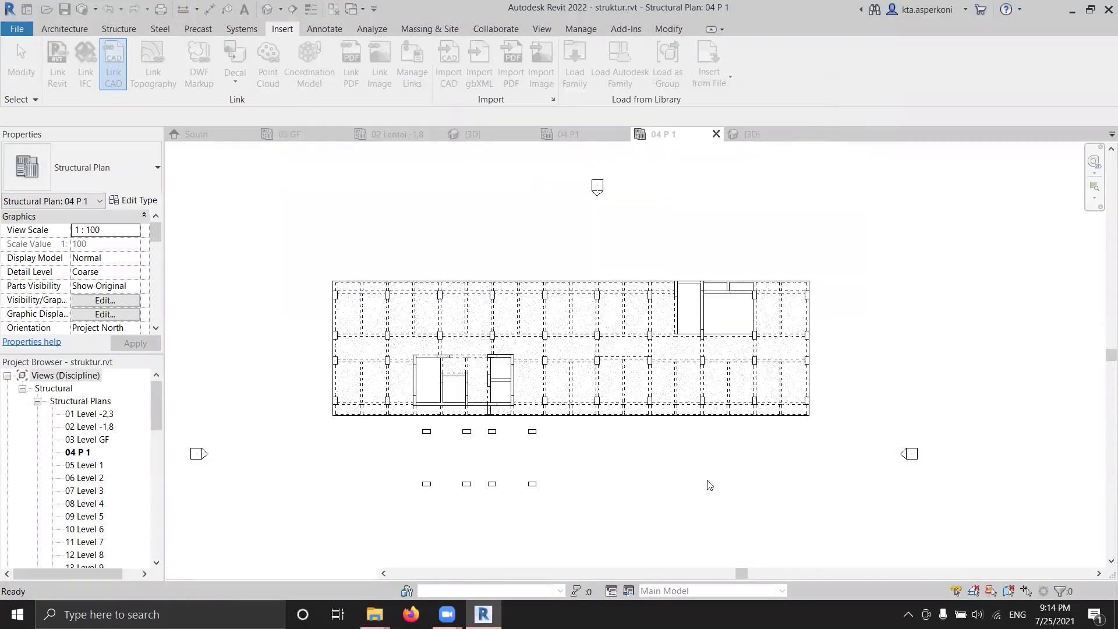
Move the linked arsitektur.dwg so its upper-left corner column on grid 1 coincides with the matching structural column of the model
scroll(581, 281, "up", 5)
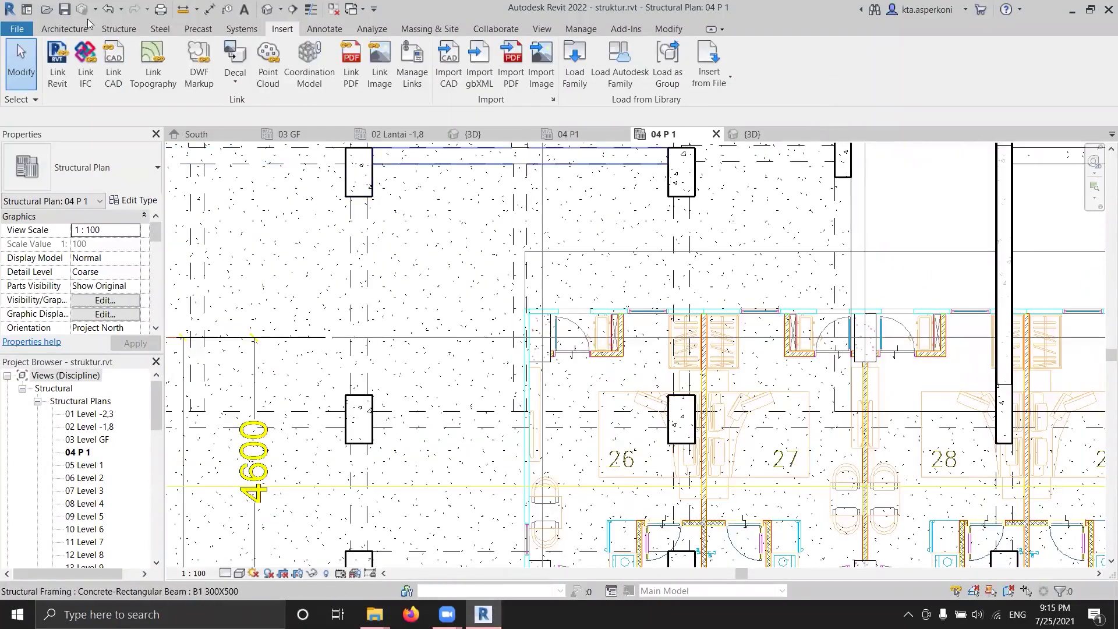
left_click(64, 28)
left_click(117, 29)
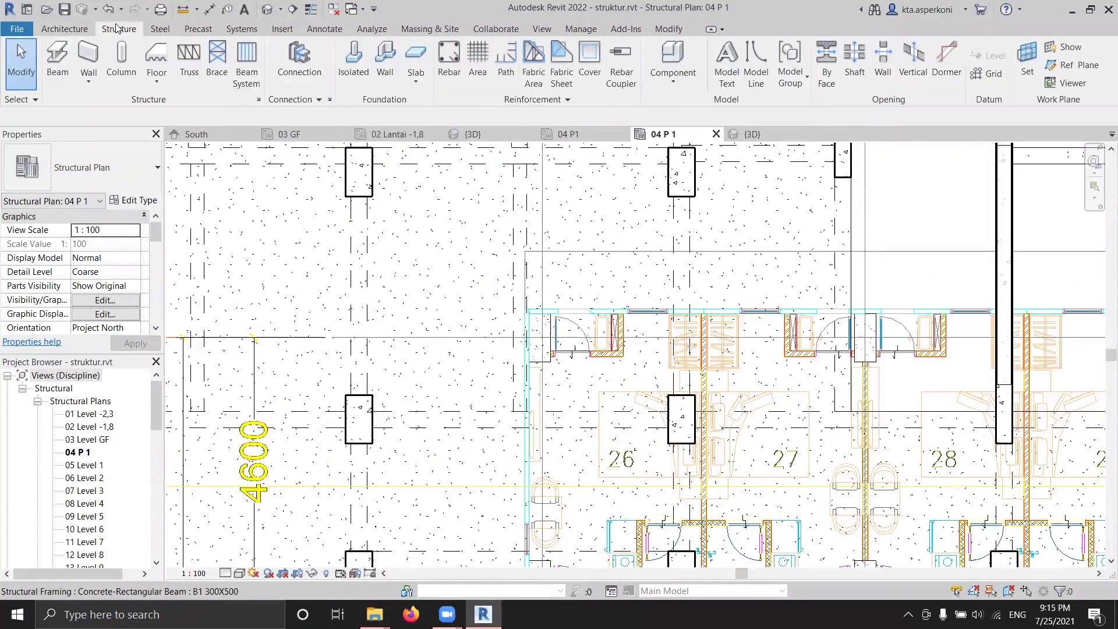
left_click(669, 29)
left_click(263, 76)
scroll(541, 322, "up", 2)
left_click(530, 308)
key("Return")
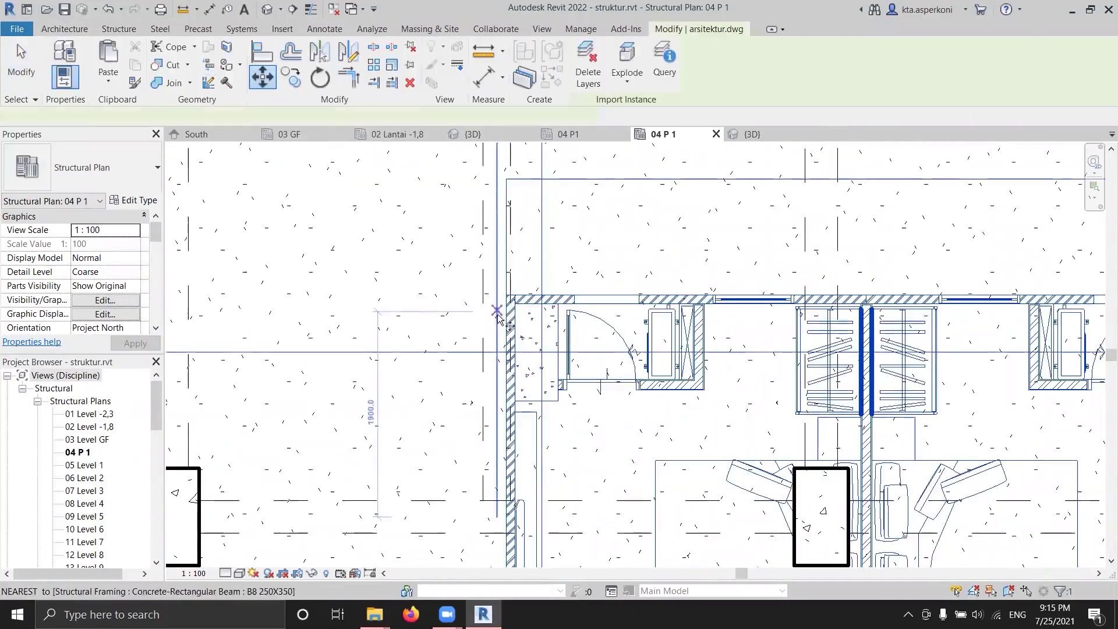
left_click(497, 310)
scroll(337, 257, "down", 6)
scroll(383, 331, "up", 5)
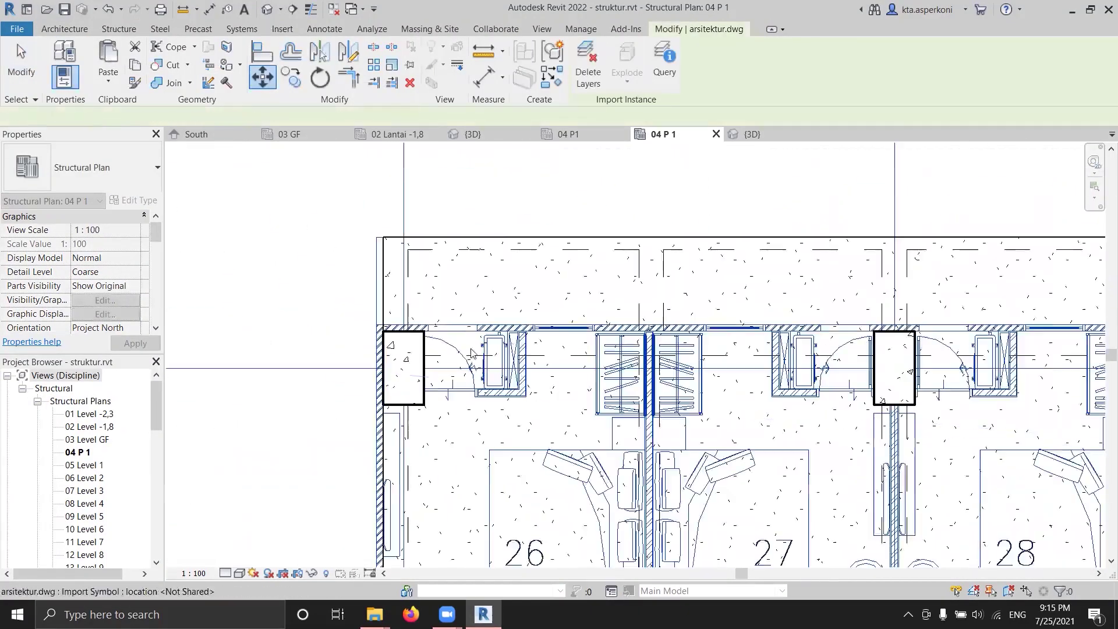
left_click(383, 331)
scroll(337, 256, "down", 5)
key("Escape")
mouse_move(429, 232)
middle_mouse_down()
mouse_move(382, 235)
mouse_move(372, 250)
middle_mouse_up()
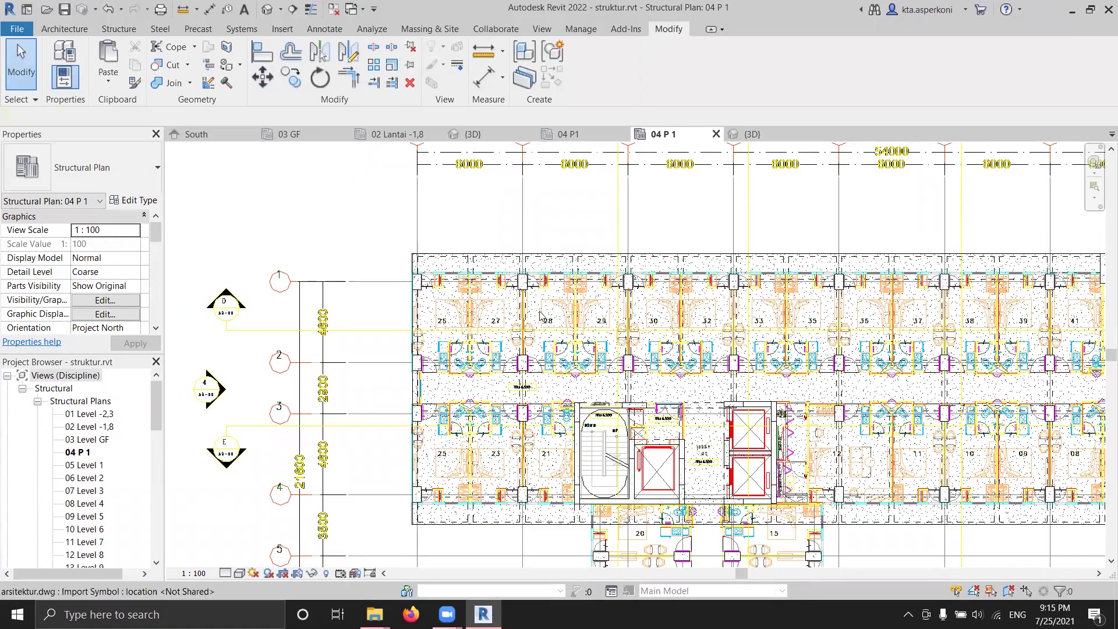
scroll(265, 277, "up", 2)
scroll(307, 204, "up", 1)
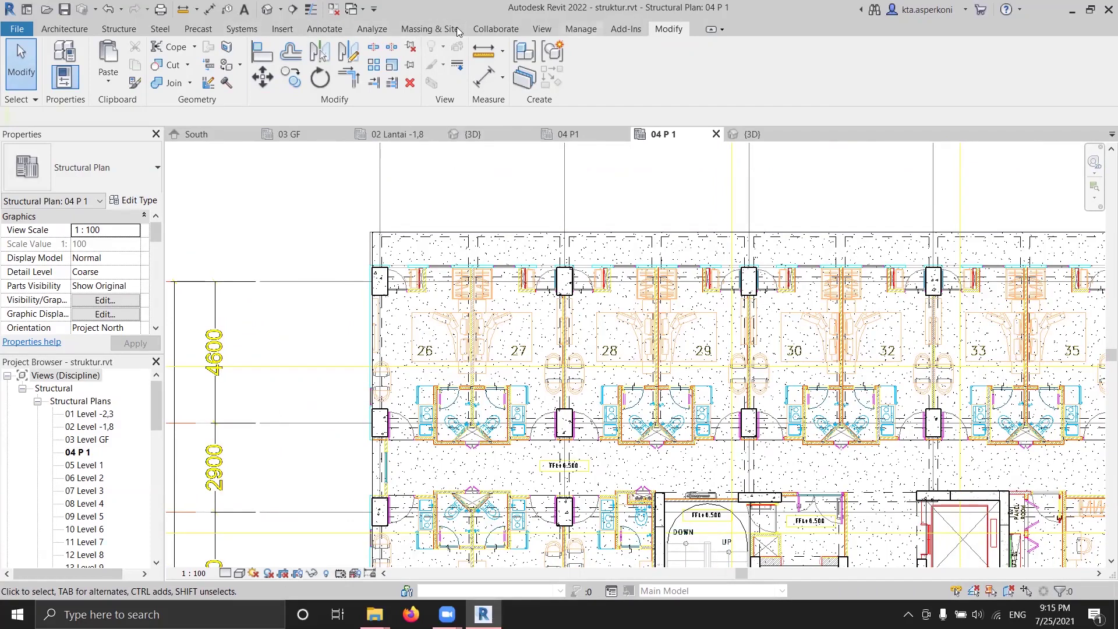
Create new floor plan views for all levels from 01 Level -2,3 through 25 Roof
scroll(458, 32, "up", 2)
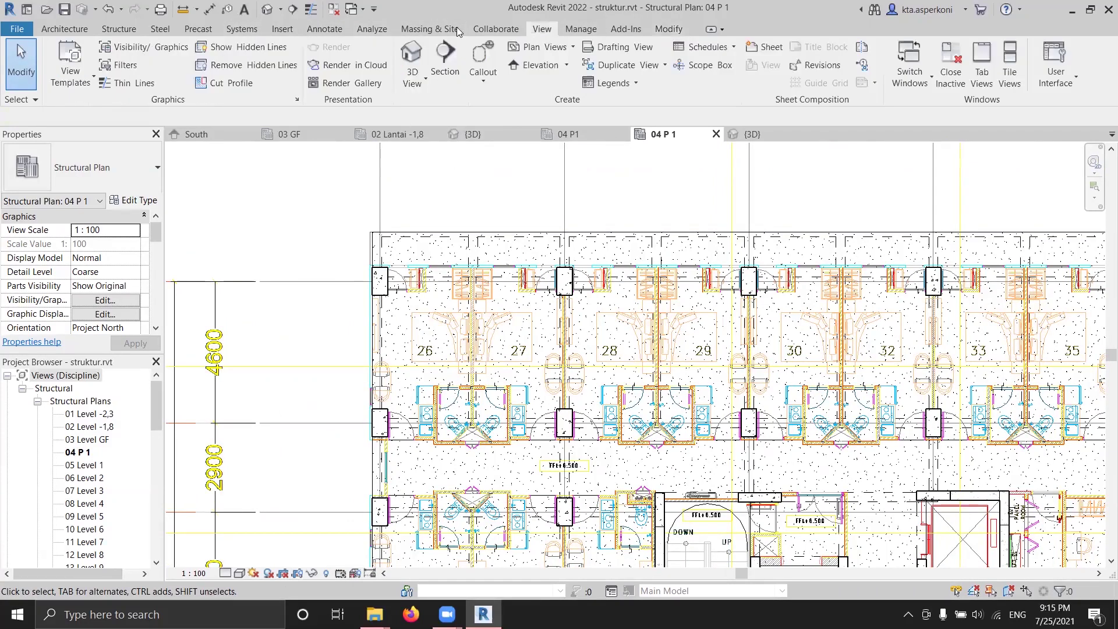
left_click(569, 47)
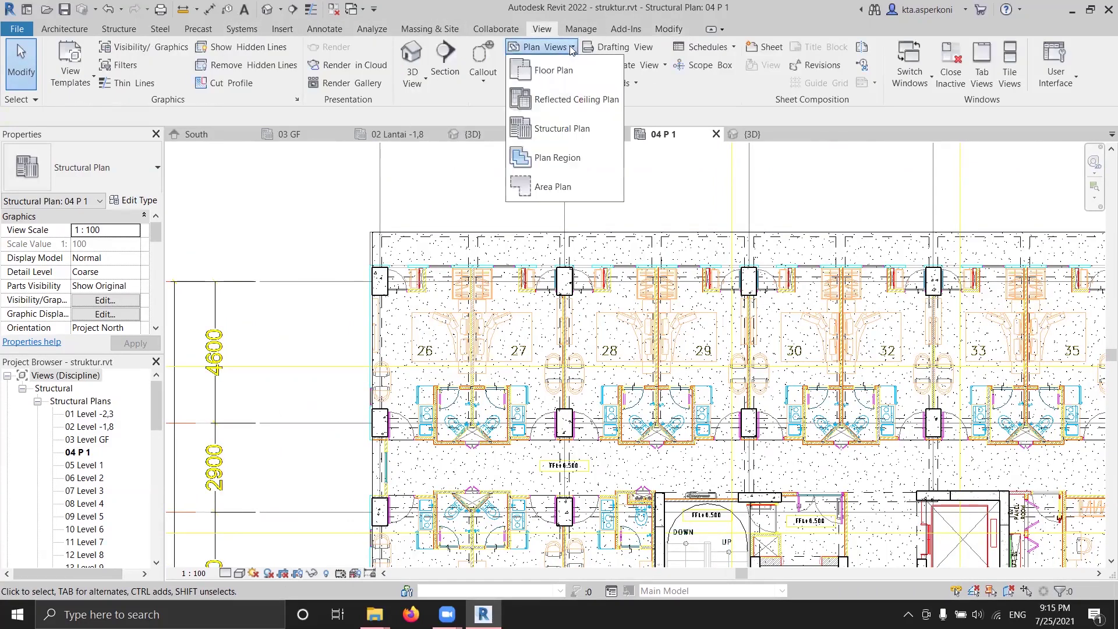
left_click(585, 74)
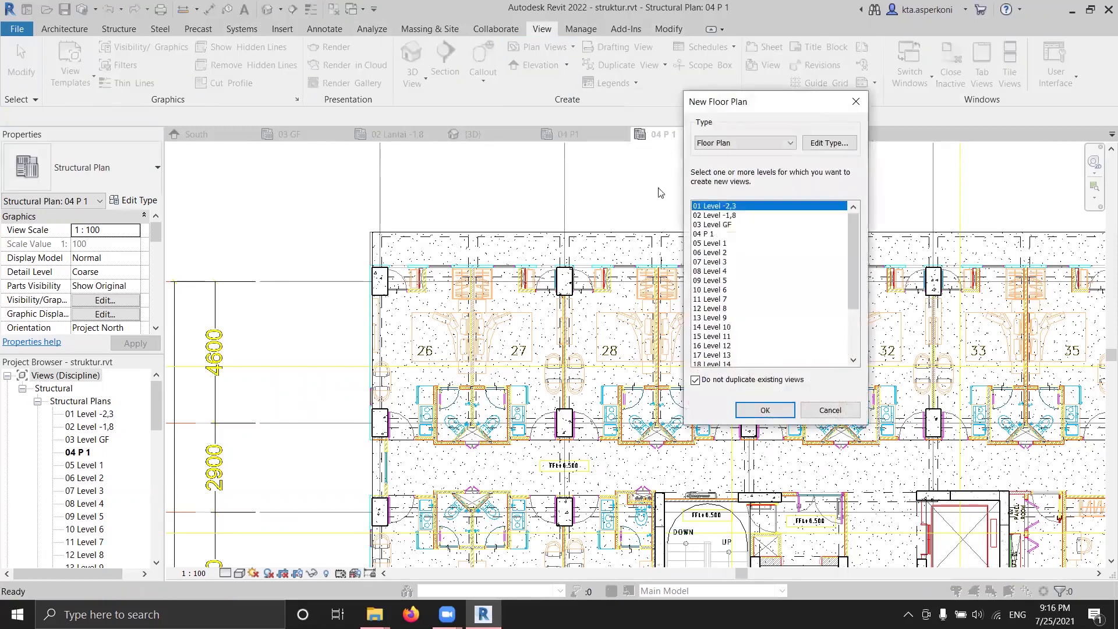
scroll(797, 339, "down", 3)
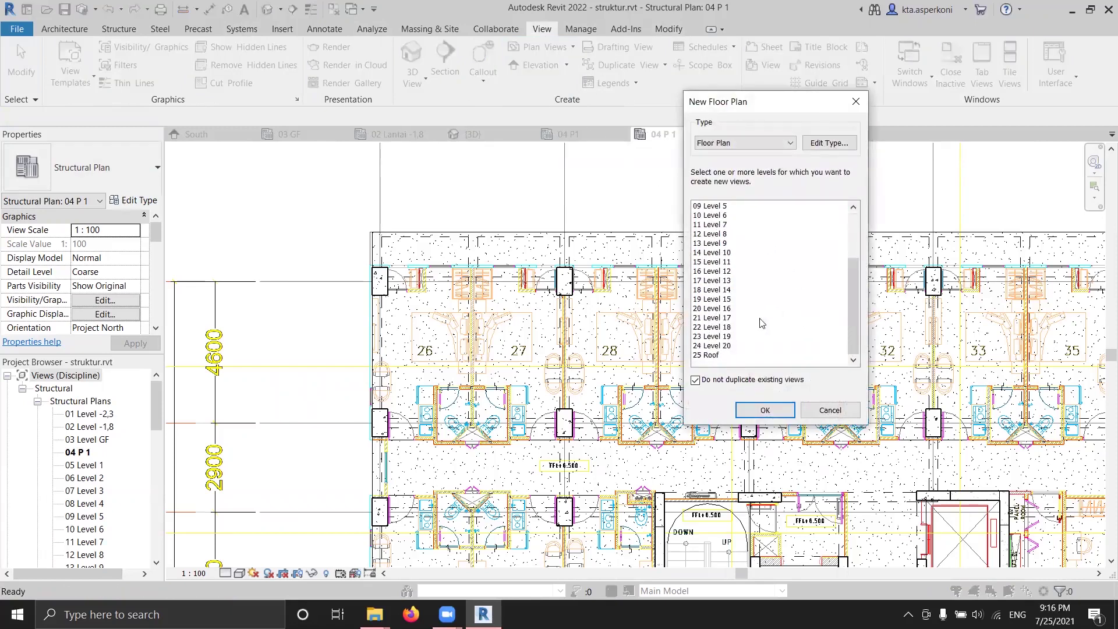
left_click(720, 355, "shift")
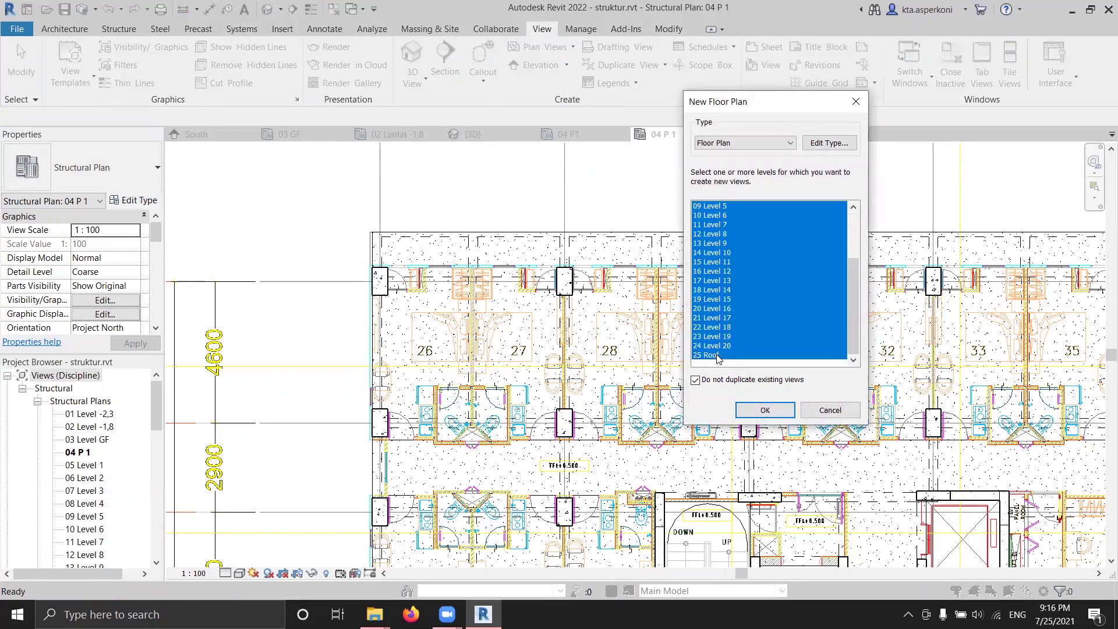
left_click(762, 411)
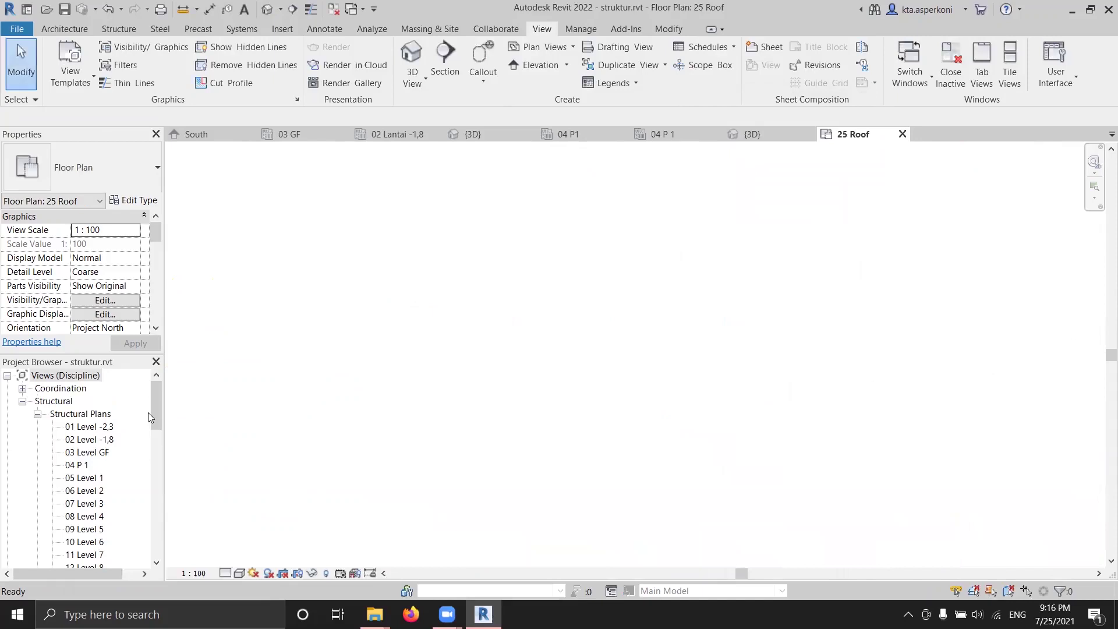
Open the 04 P 1 floor plan from the Coordination views and show the area around rooms 26 and 27
left_click(23, 389)
left_click(38, 402)
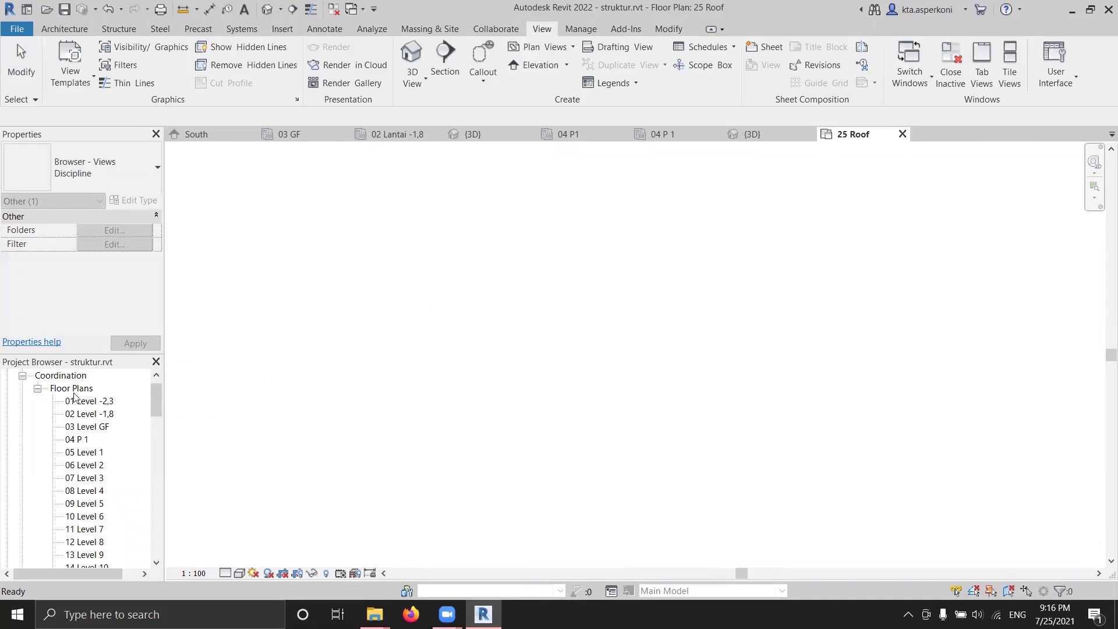
scroll(90, 405, "down", 3)
scroll(93, 406, "up", 2)
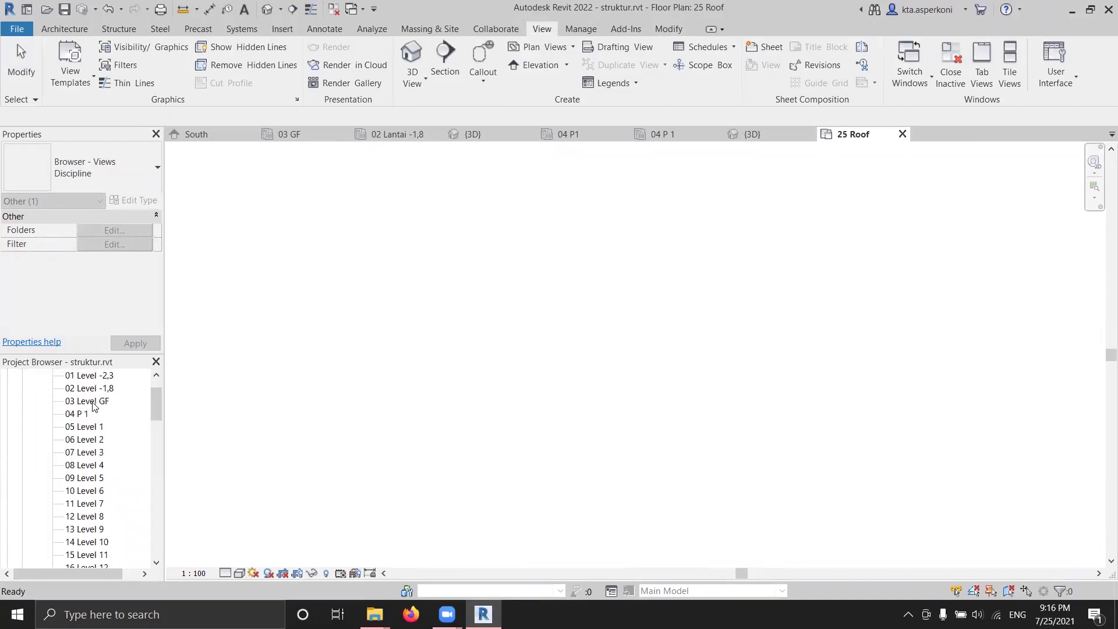
double_click(79, 414)
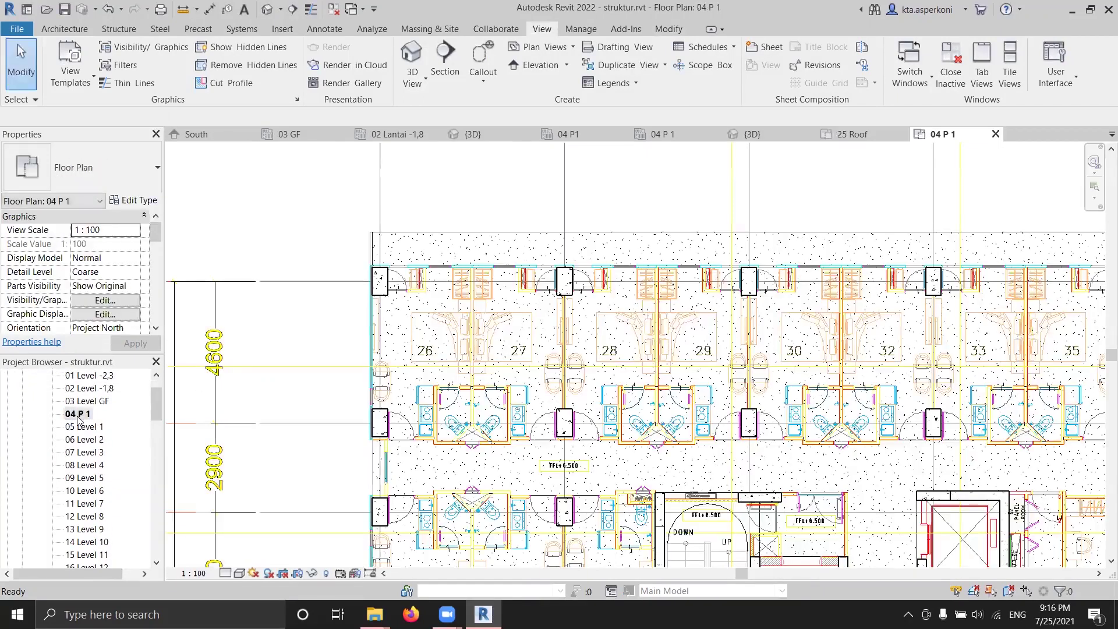
scroll(435, 282, "up", 4)
scroll(435, 281, "up", 5)
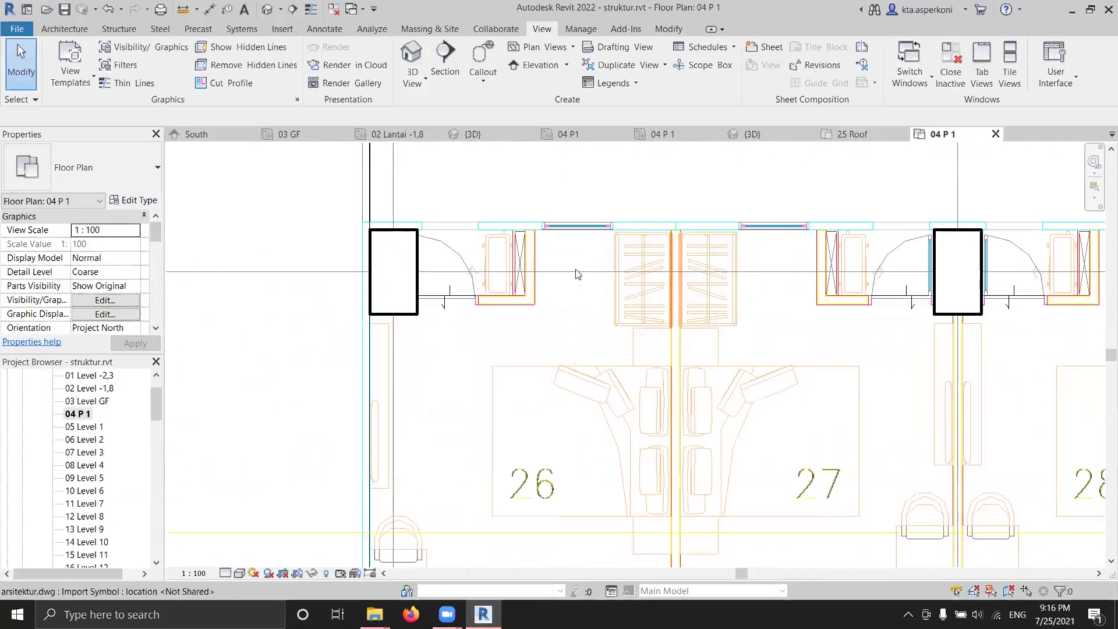
middle_click_drag(591, 302, 455, 291)
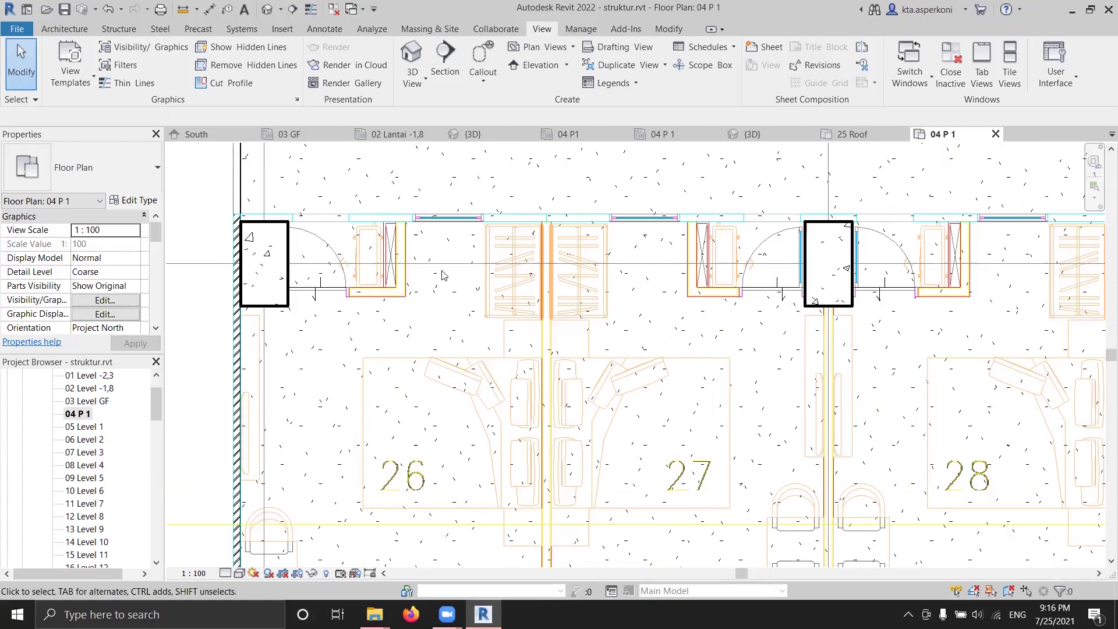
Start an architectural wall using the basic wall type Interior - 4 7/8" Partition (1-hr)
left_click(89, 29)
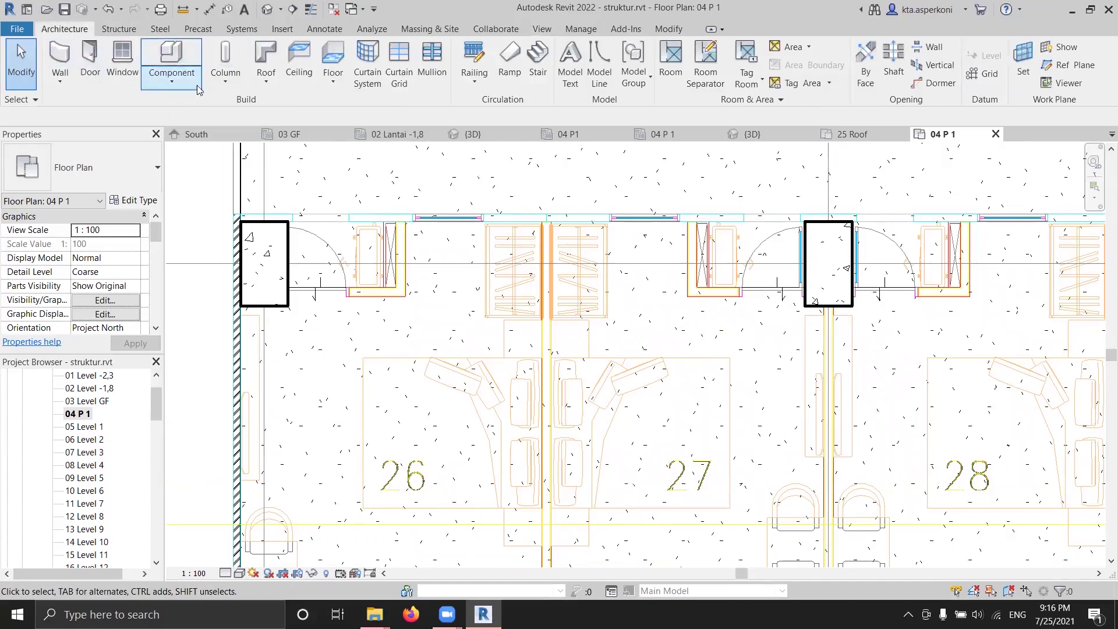
left_click(61, 59)
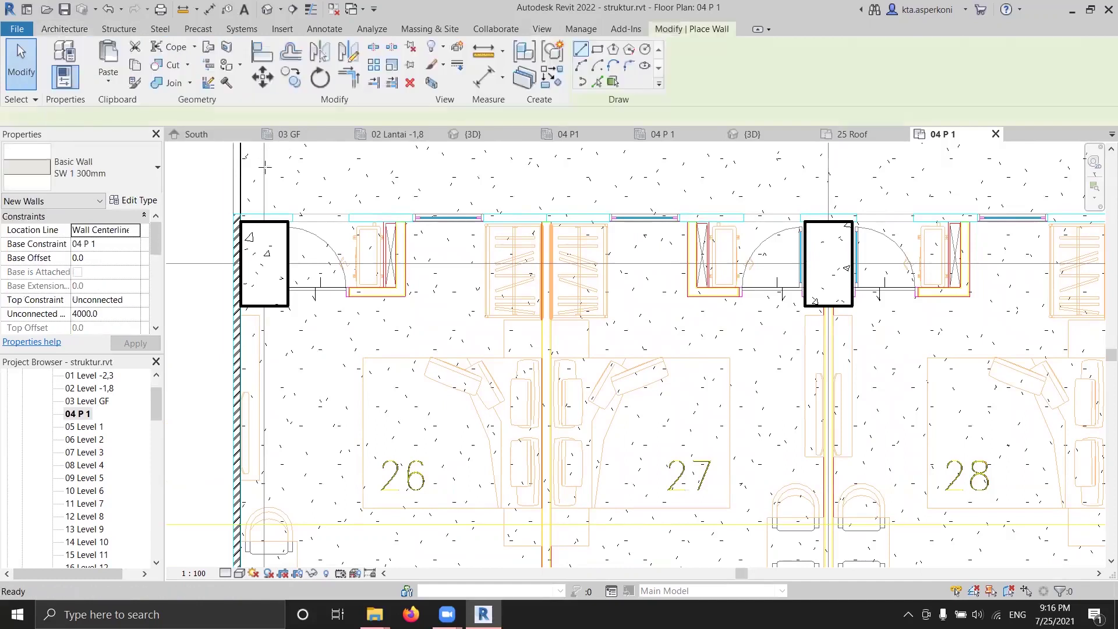
left_click(136, 174)
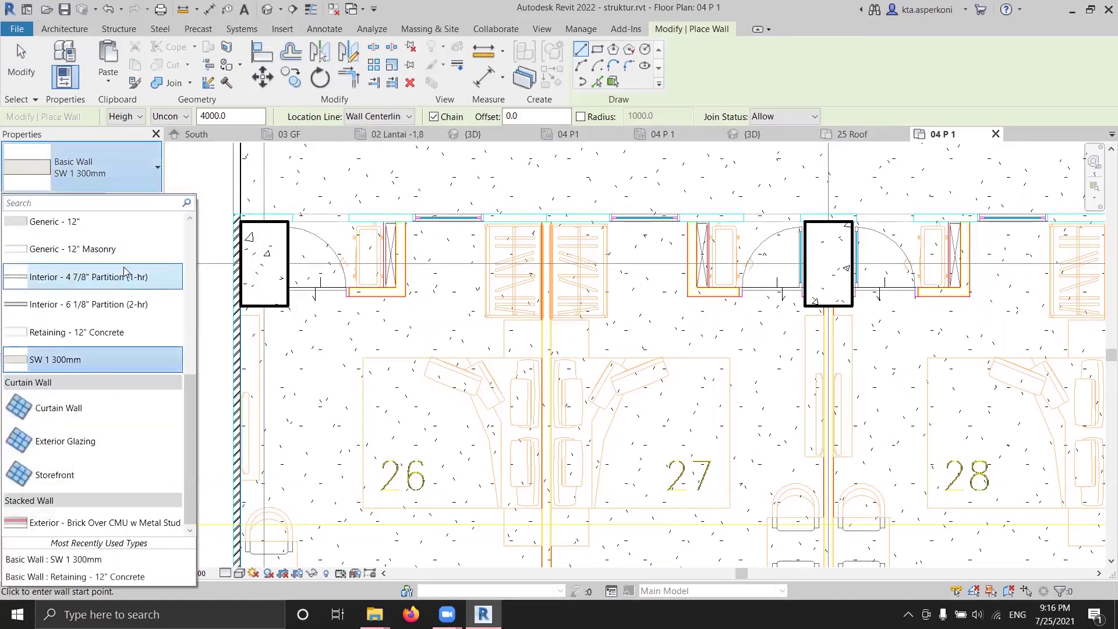
left_click(132, 170)
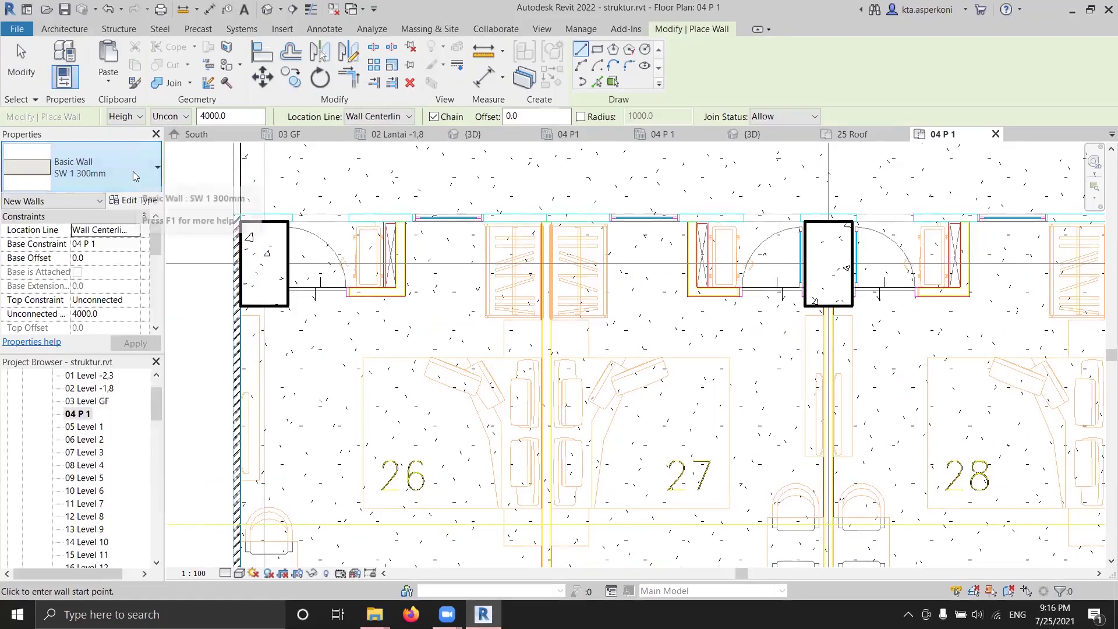
left_click(133, 172)
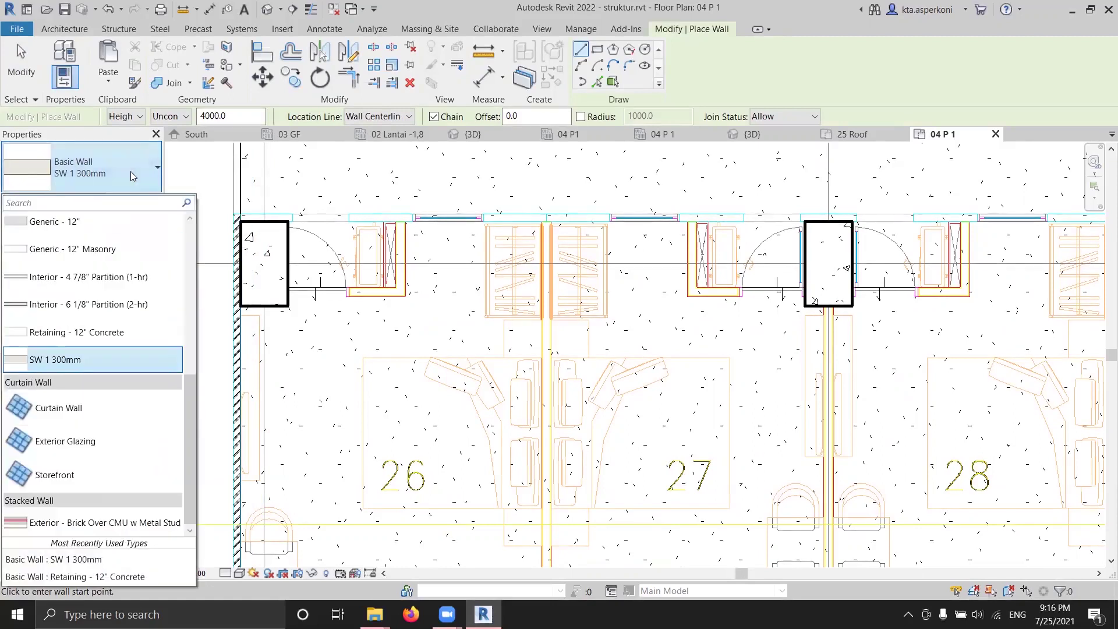
left_click(101, 276)
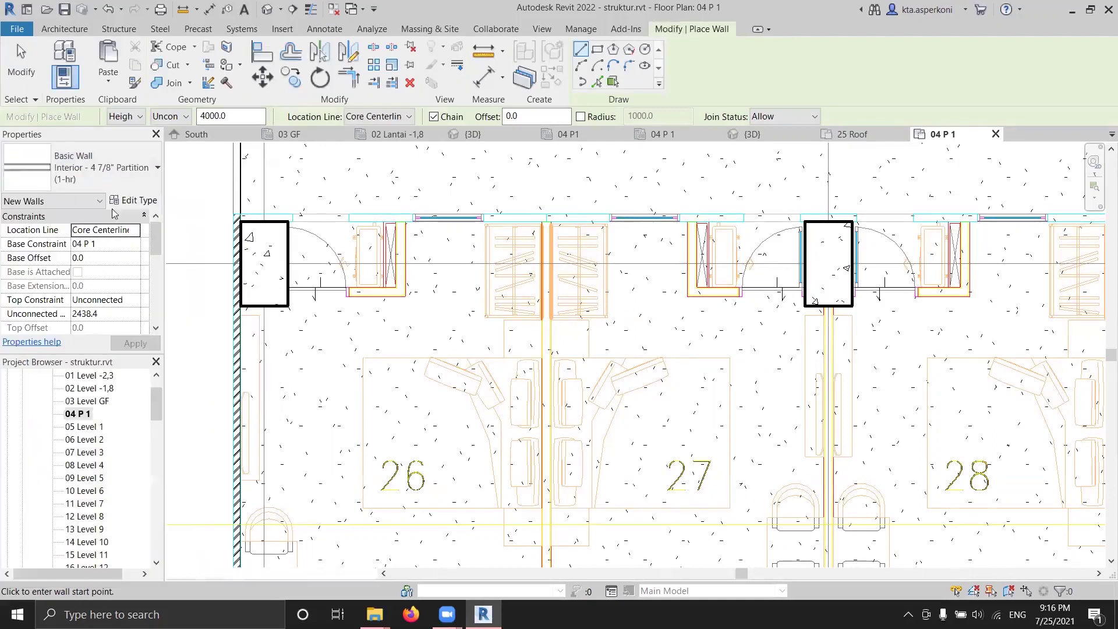
Duplicate the Interior - 4 7/8" Partition (1-hr) wall type under the name D1
left_click(139, 200)
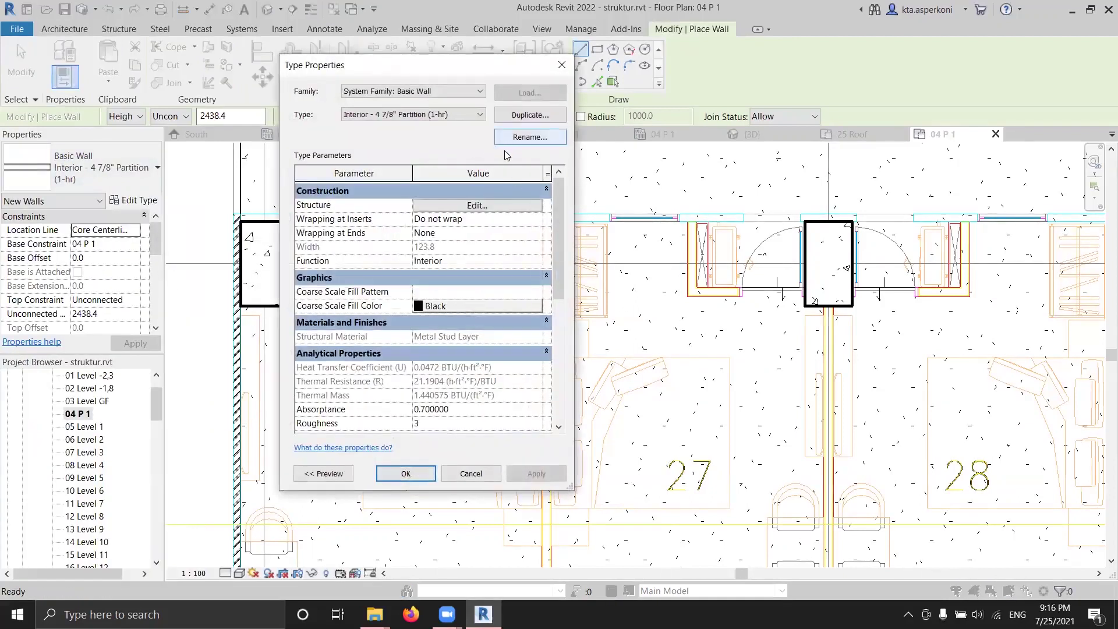
left_click(477, 205)
left_click(466, 459)
left_click(530, 114)
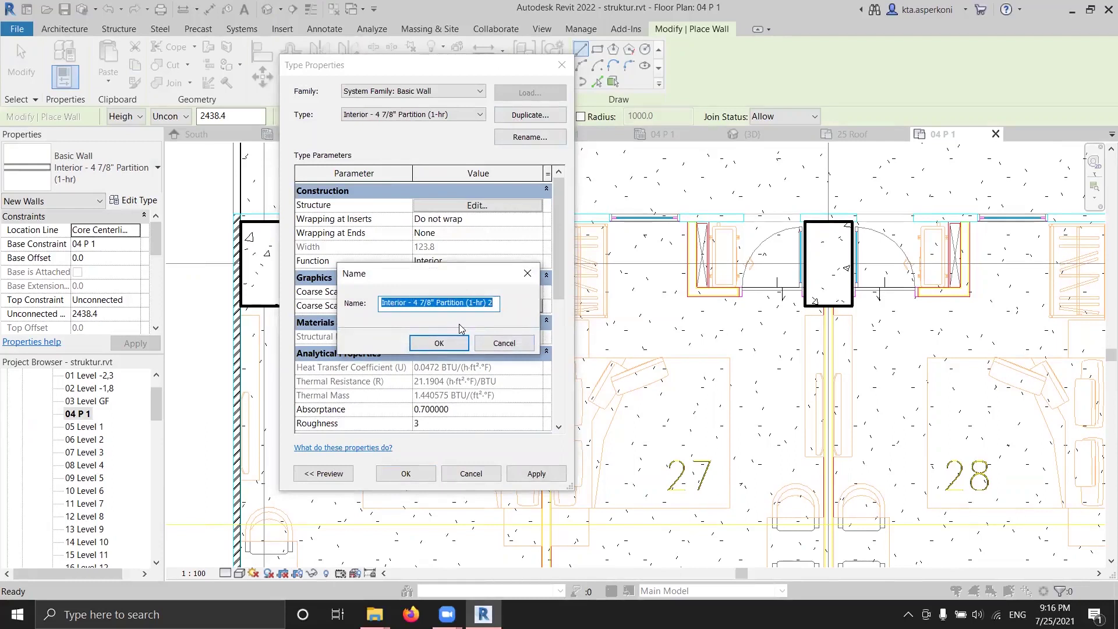
type("d")
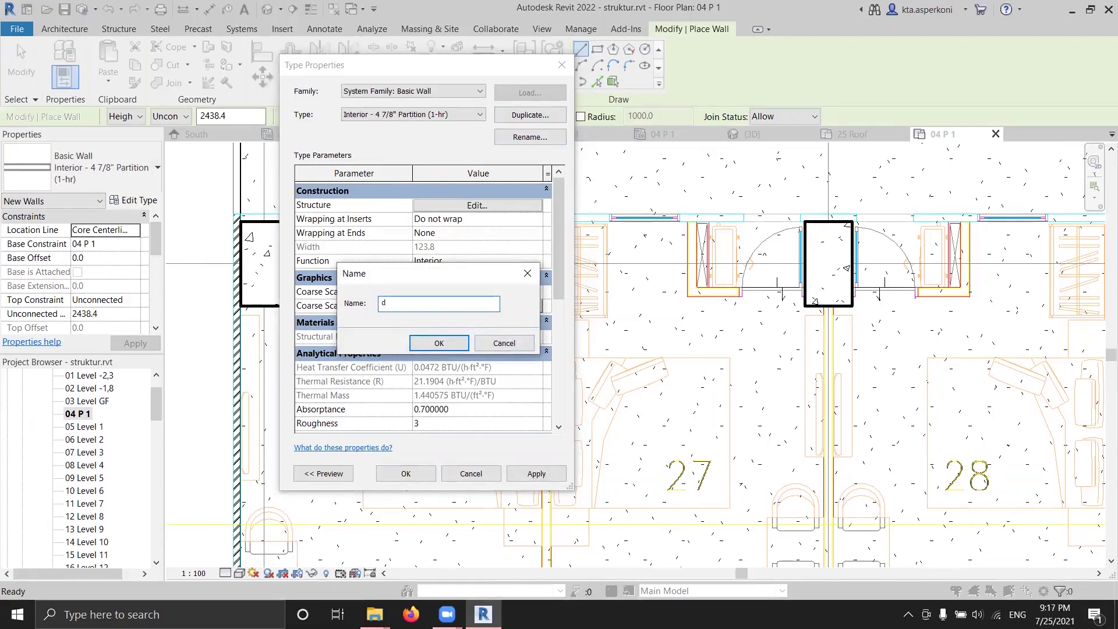
key("BackSpace")
type("D1")
left_click(439, 341)
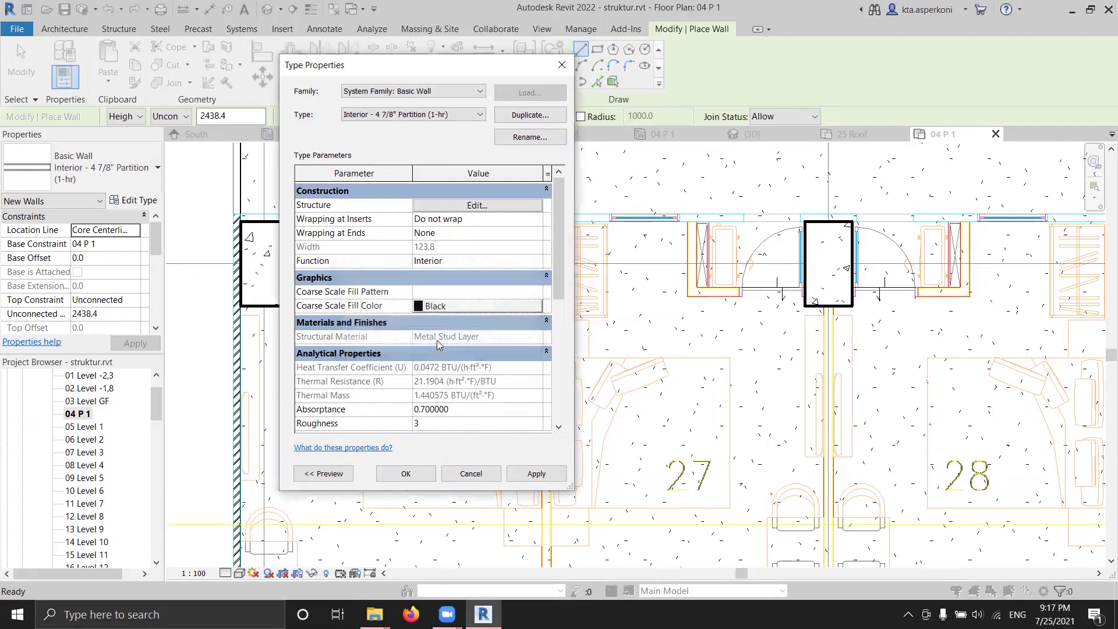
Edit the D1 wall structure and set the function of both outer gypsum layers to Finish 1 [4]
left_click(477, 206)
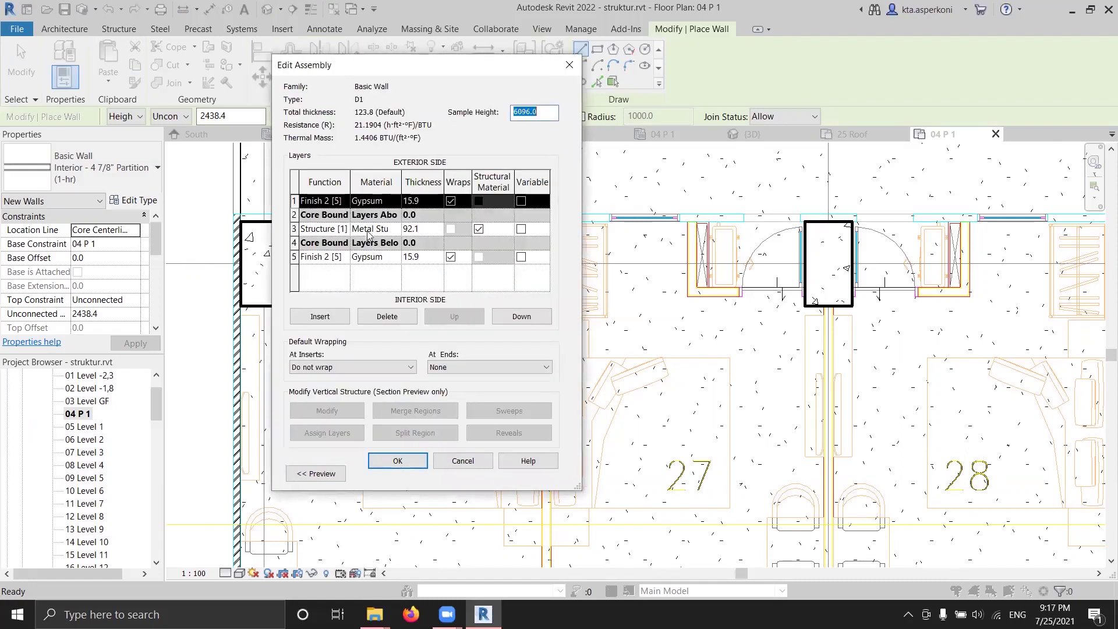
left_click(382, 201)
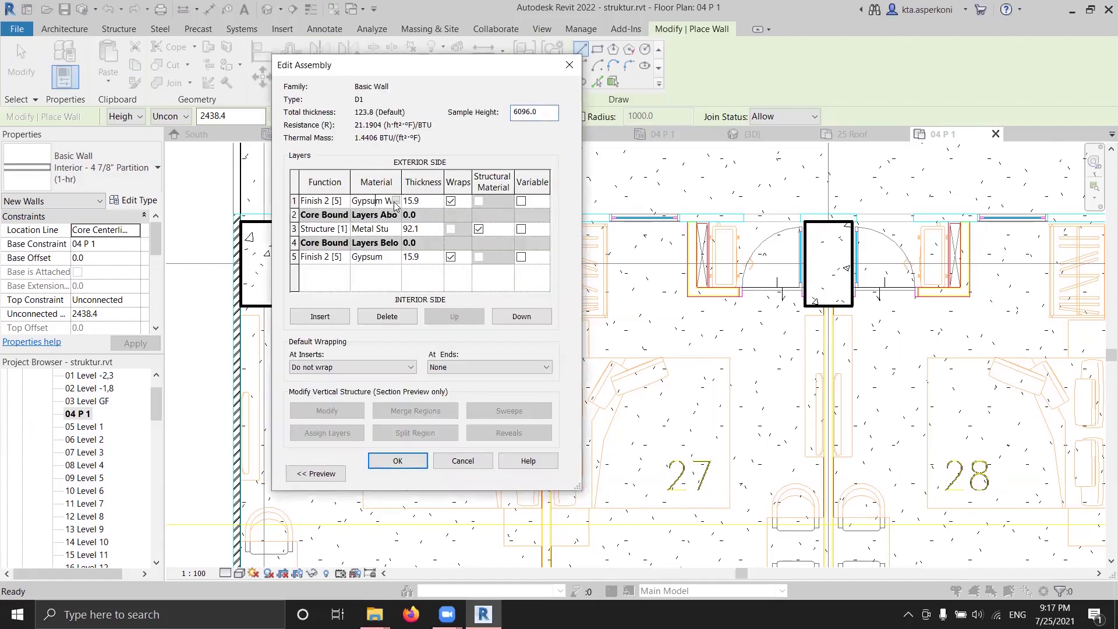
left_click(333, 201)
left_click(344, 201)
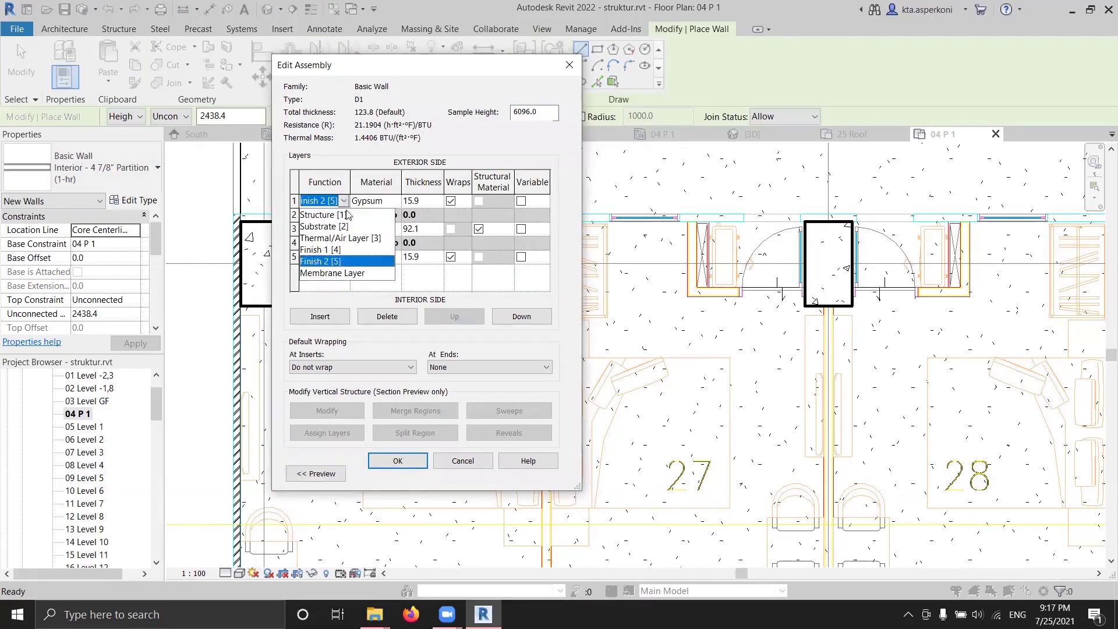
left_click(339, 250)
left_click(323, 257)
left_click(343, 257)
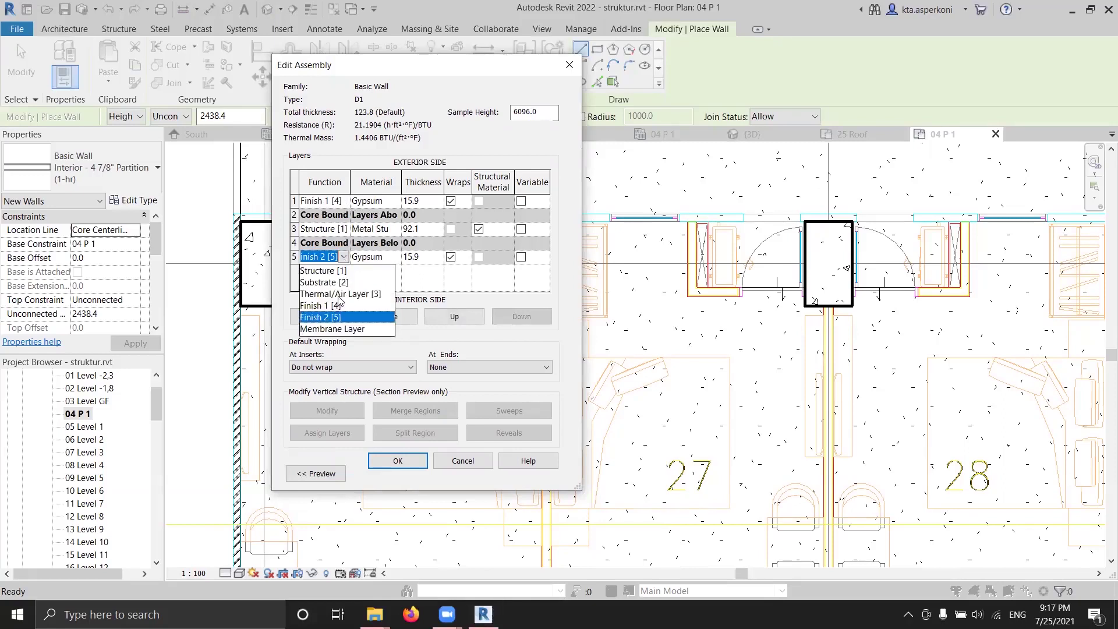
left_click(339, 305)
Change the material of the D1 wall's structure layer to Brick, Common
left_click(345, 229)
left_click(345, 229)
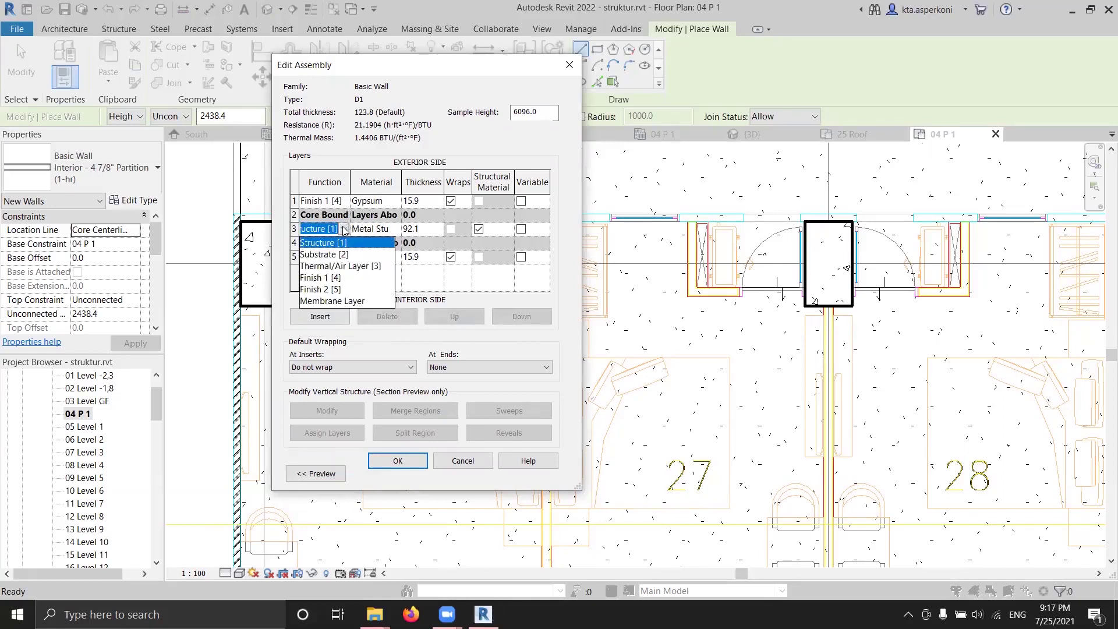
left_click(344, 229)
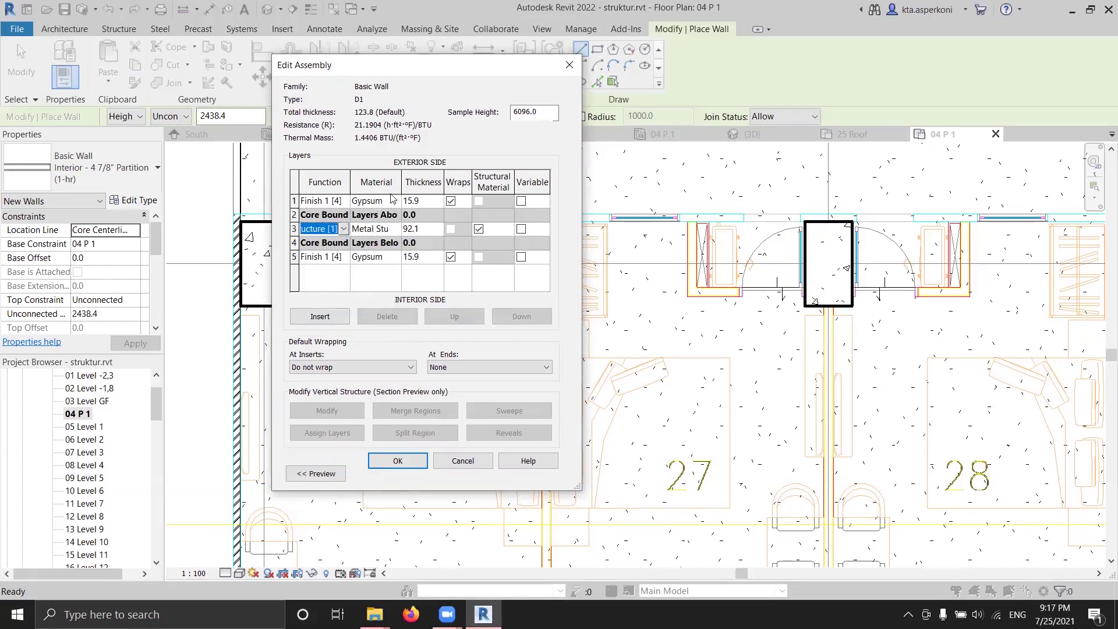
left_click(382, 229)
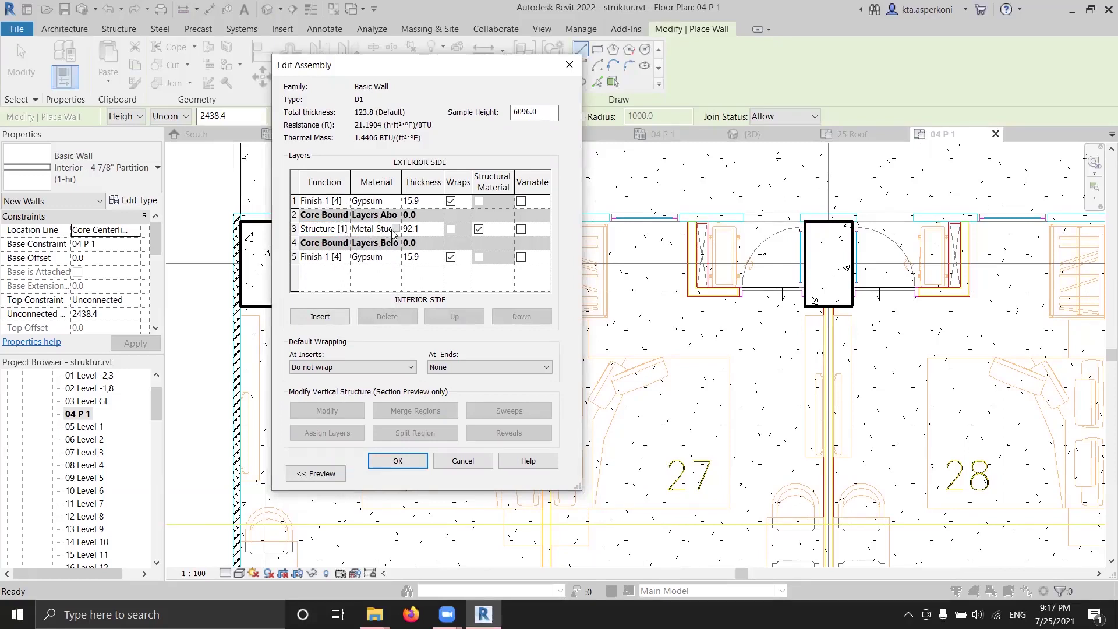
left_click(395, 229)
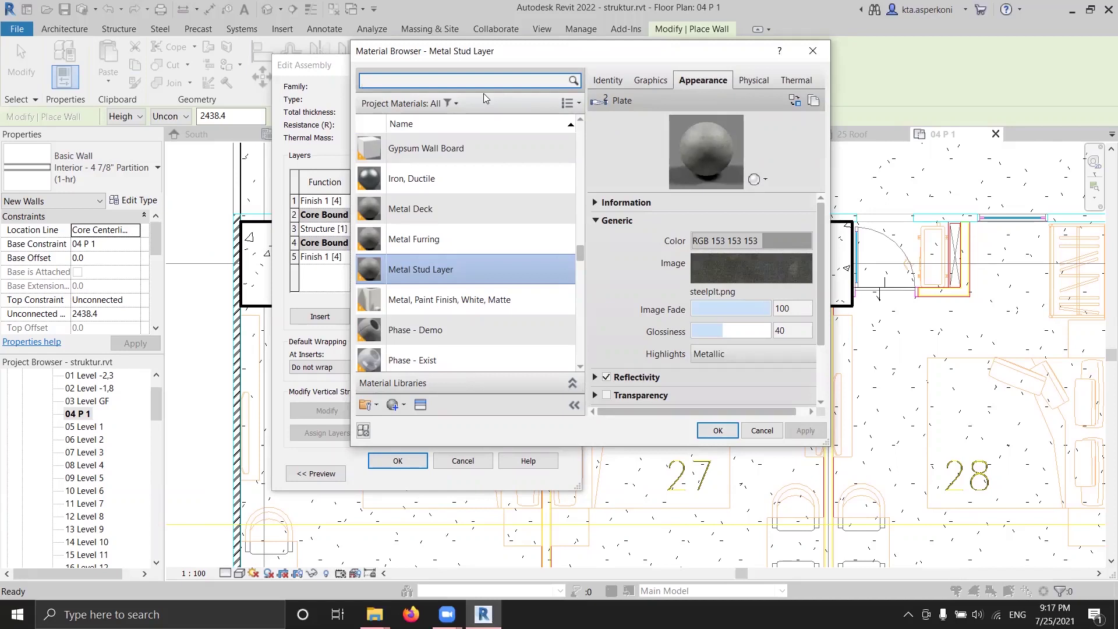
type("bric")
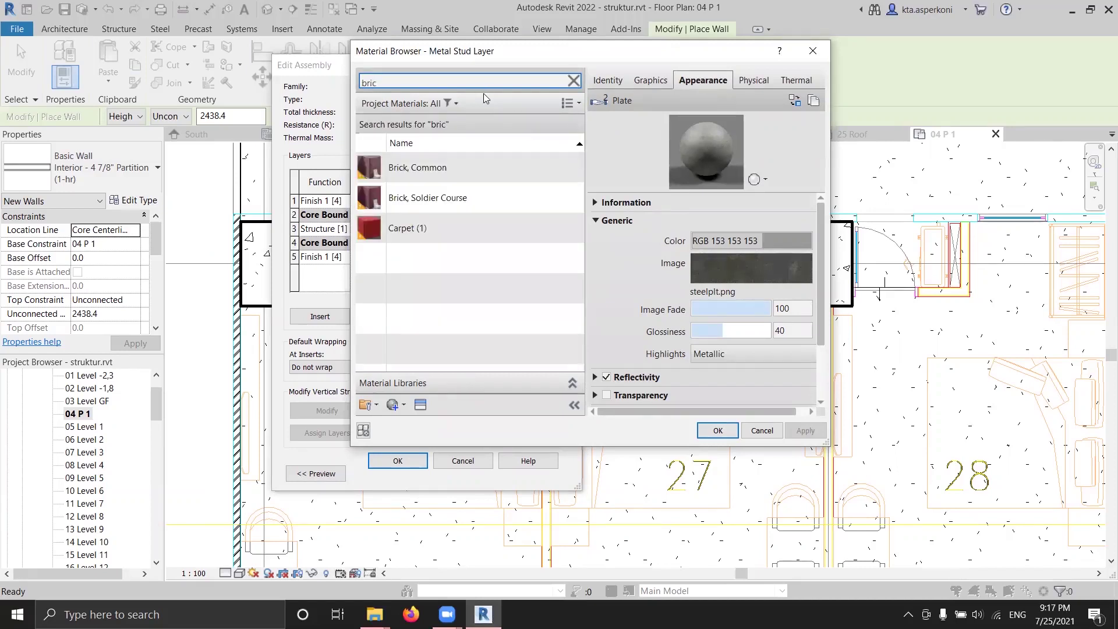
left_click(448, 174)
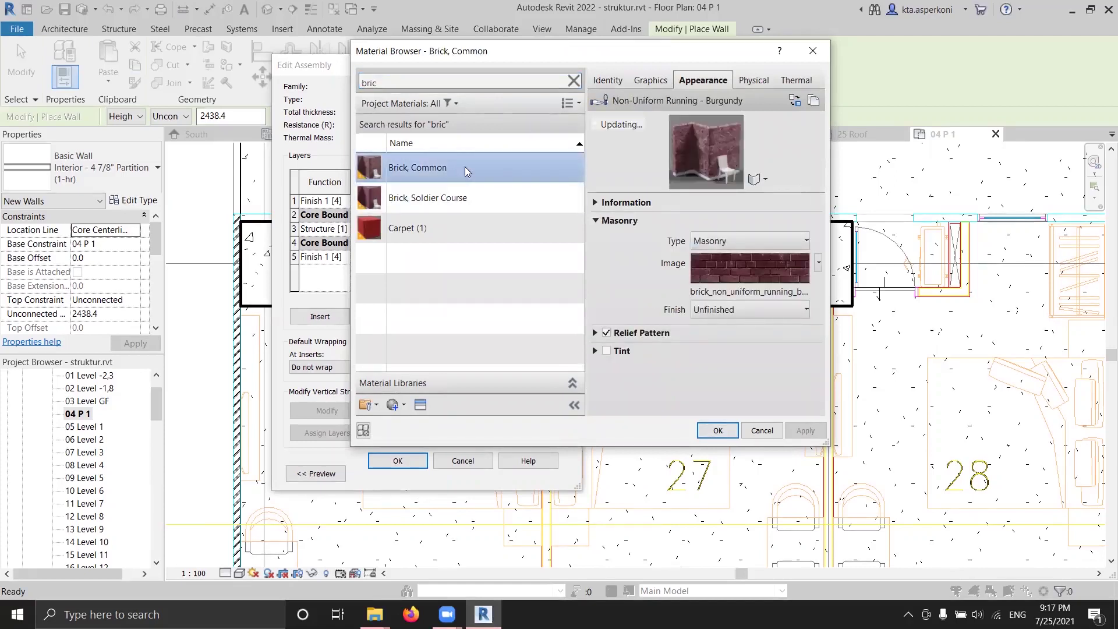
left_click(718, 431)
Open the material selection for the exterior Finish 1 [4] layer of the D1 wall
left_click(382, 202)
left_click(398, 201)
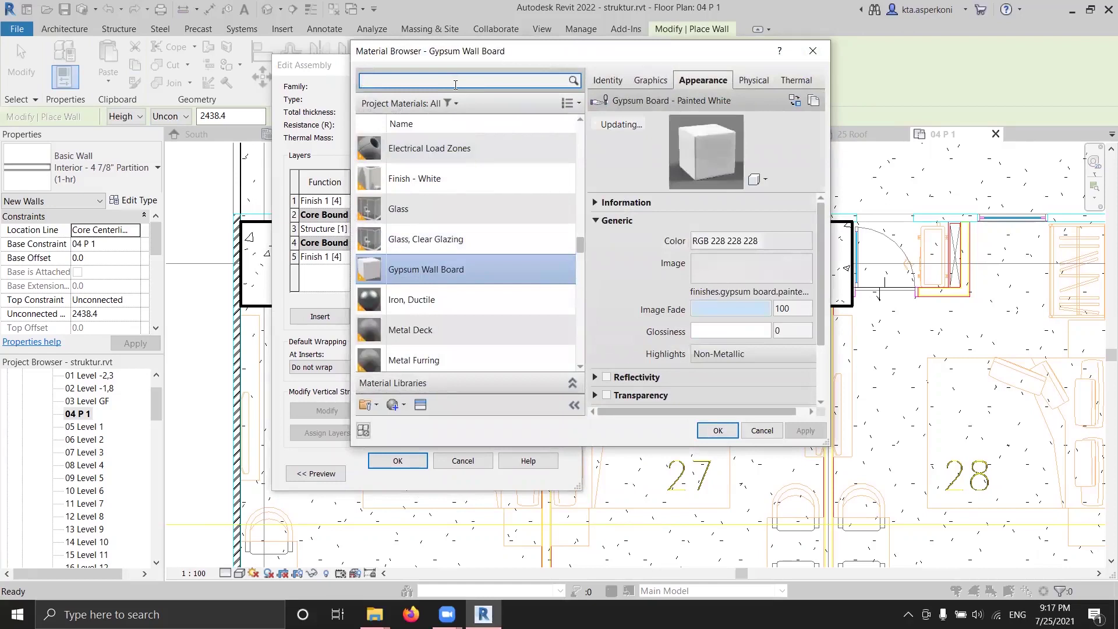
Try to find a white material by searching and browsing the project materials, selecting Metal, Paint Finish, White, Matte
type("witw")
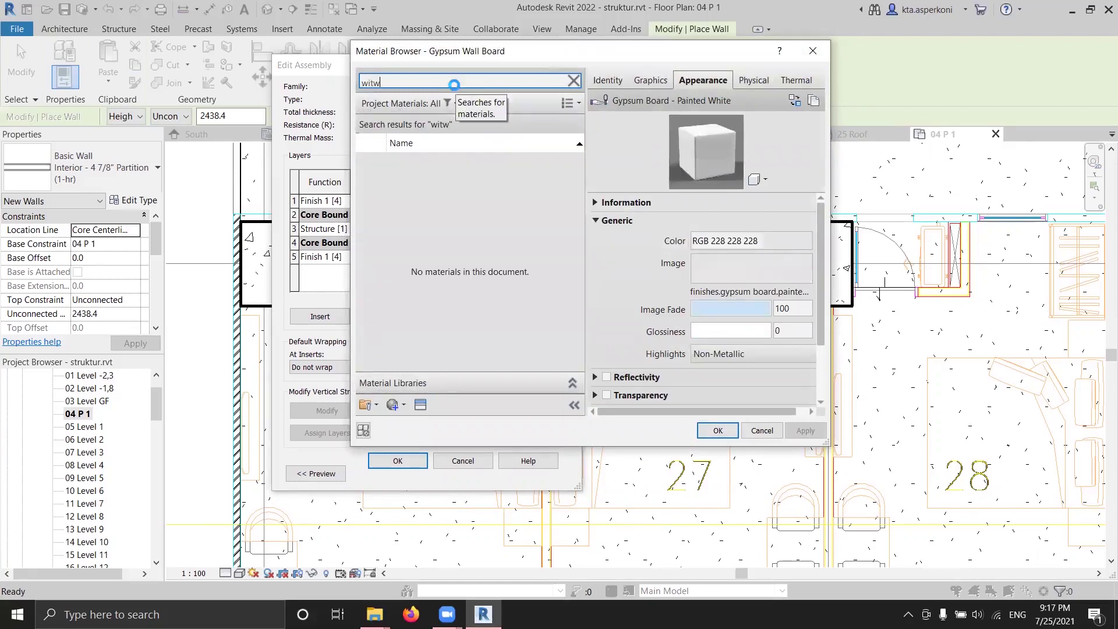
type("hitw")
key("BackSpace")
key("BackSpace")
key("BackSpace")
key("BackSpace")
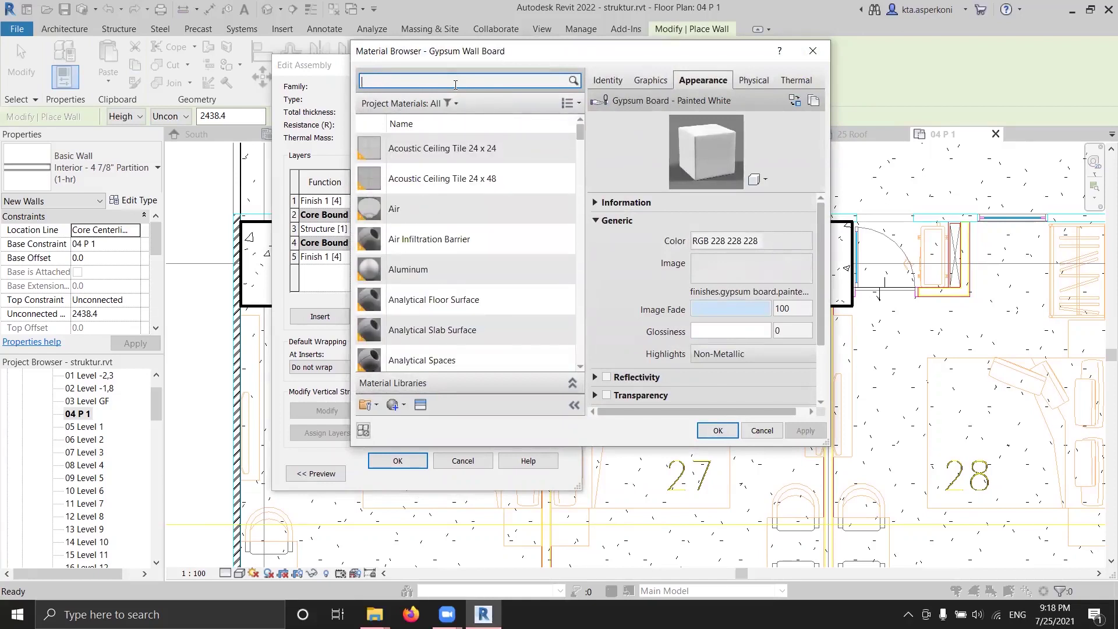
scroll(483, 227, "down", 5)
scroll(495, 230, "down", 10)
scroll(436, 205, "up", 4)
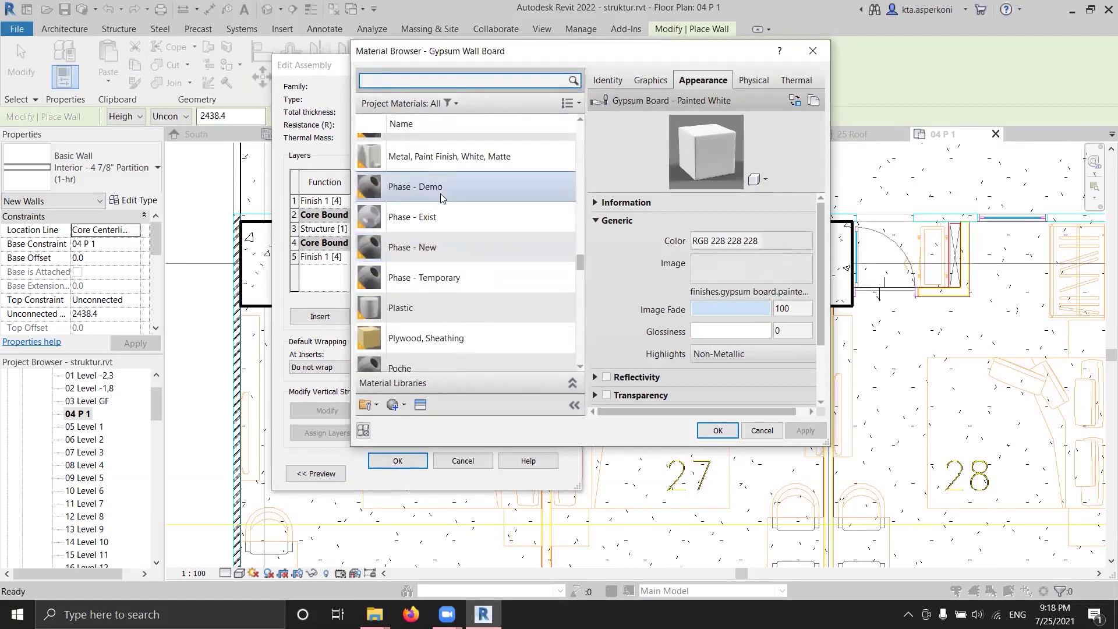
left_click(448, 156)
scroll(502, 218, "down", 5)
scroll(503, 170, "down", 2)
scroll(503, 170, "up", 3)
Filter the project materials by Paint and assign Finish - White to the exterior finish layer
left_click(449, 103)
left_click(428, 275)
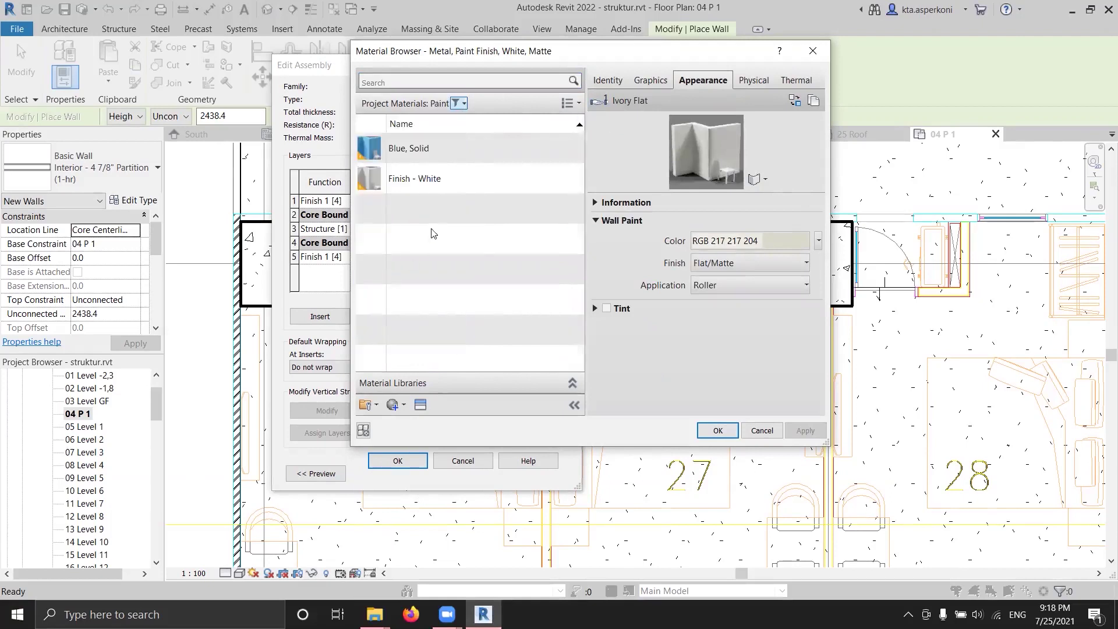
left_click(489, 178)
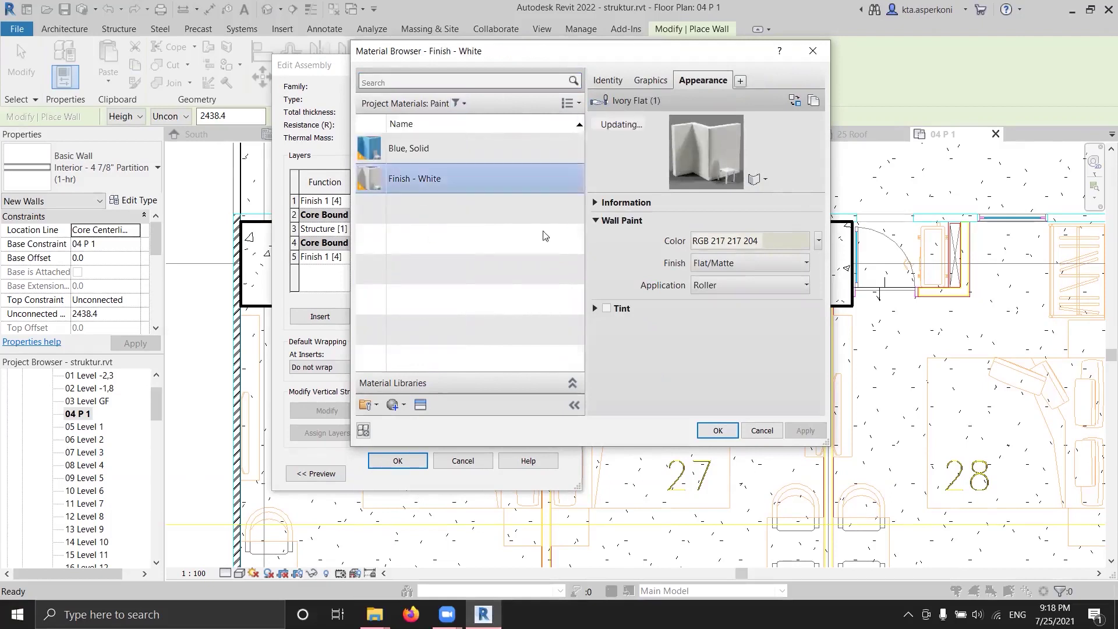
left_click(717, 430)
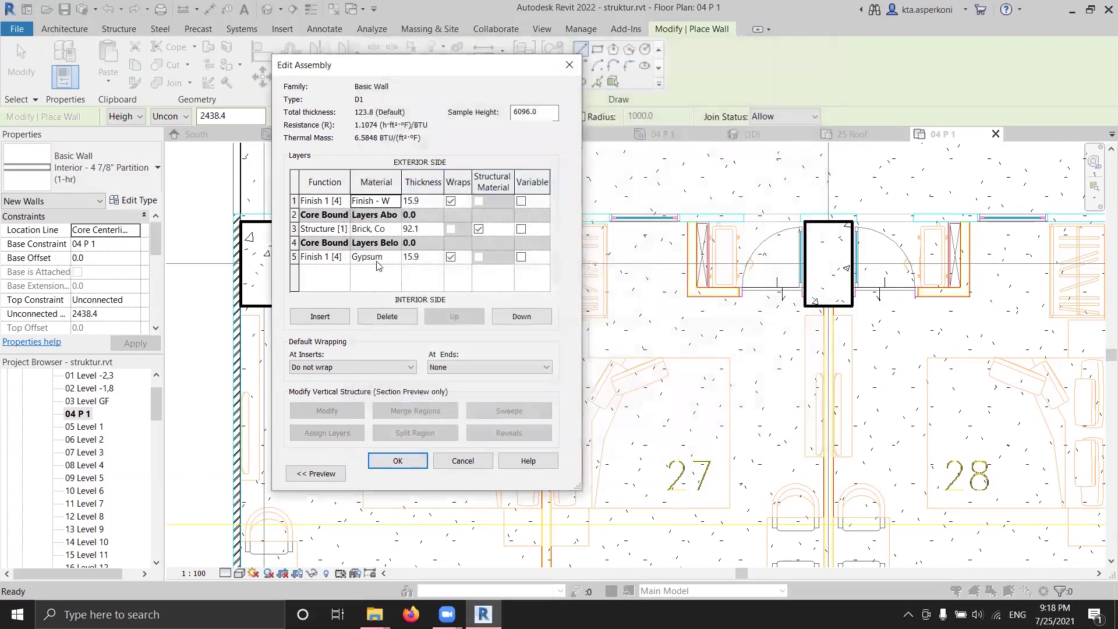
Change the interior Finish 1 [4] layer's material to Finish - White, filtering the project materials by Paint
left_click(379, 257)
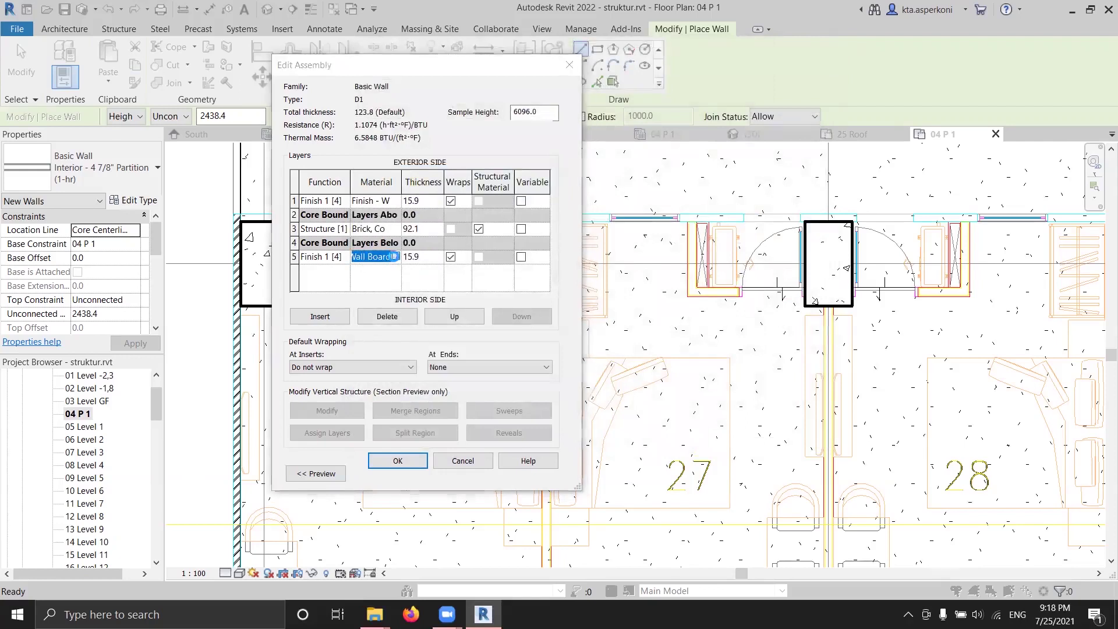
left_click(396, 258)
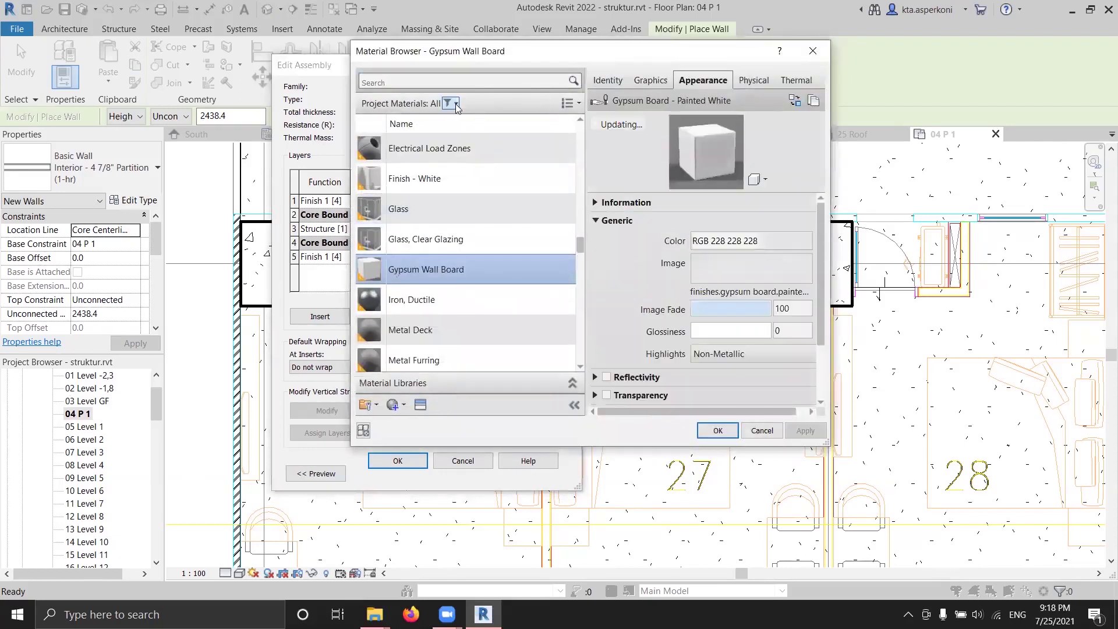
left_click(455, 104)
left_click(378, 277)
left_click(413, 179)
left_click(719, 430)
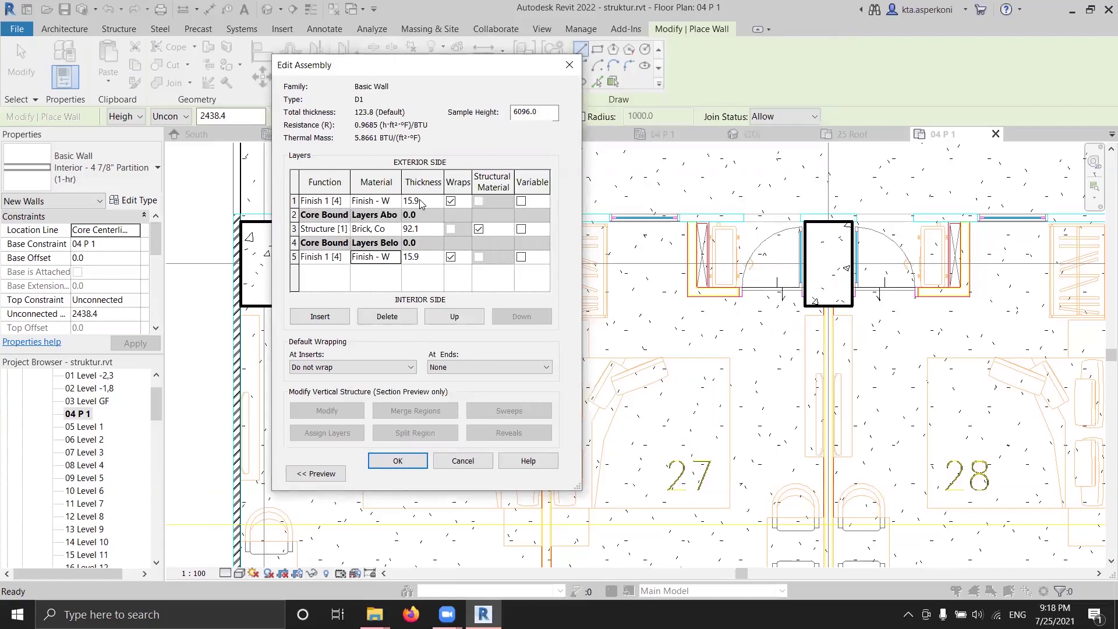
Set the brick structure layer's thickness to 80 and both finish layers to 10, and apply the D1 wall type
left_click(421, 228)
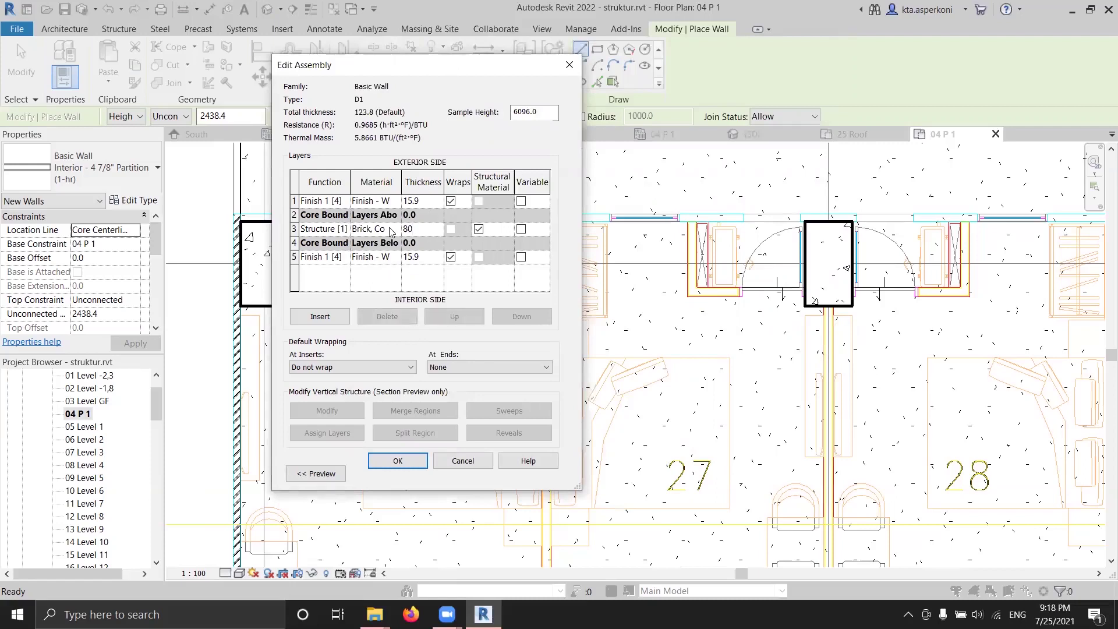
key("Return")
left_click(430, 200)
type("10")
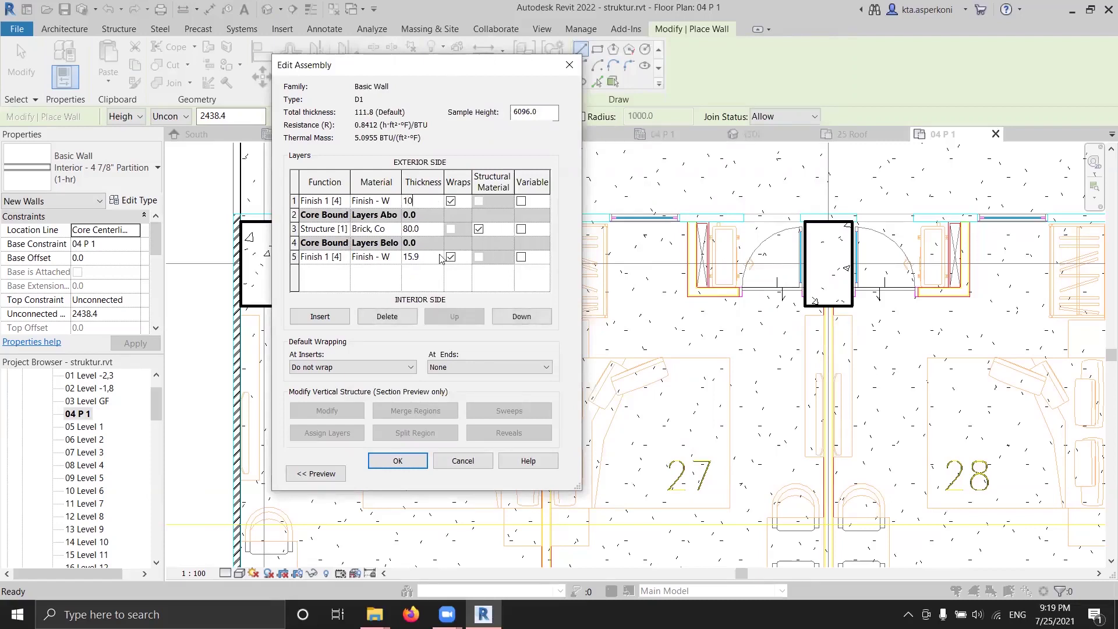
left_click(434, 256)
type("10")
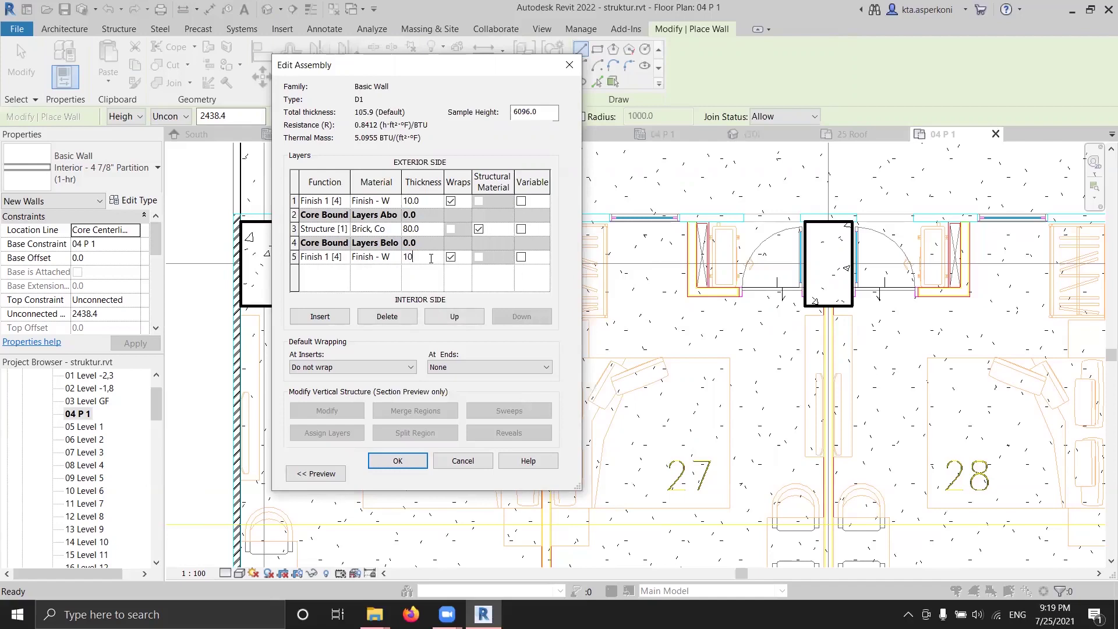
key("Return")
left_click(407, 453)
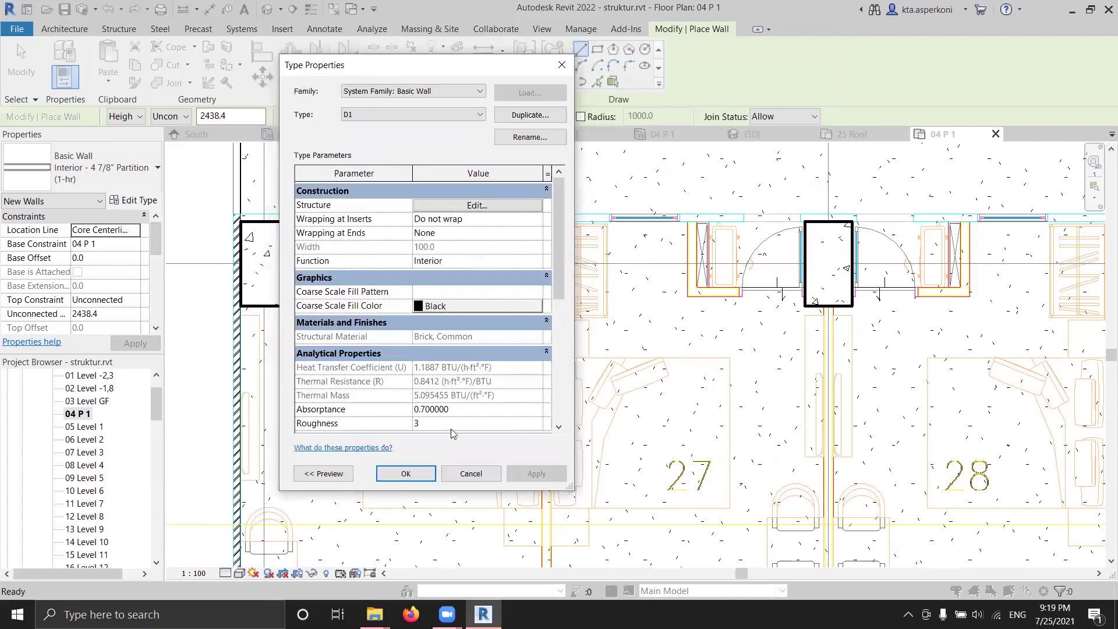
left_click(406, 473)
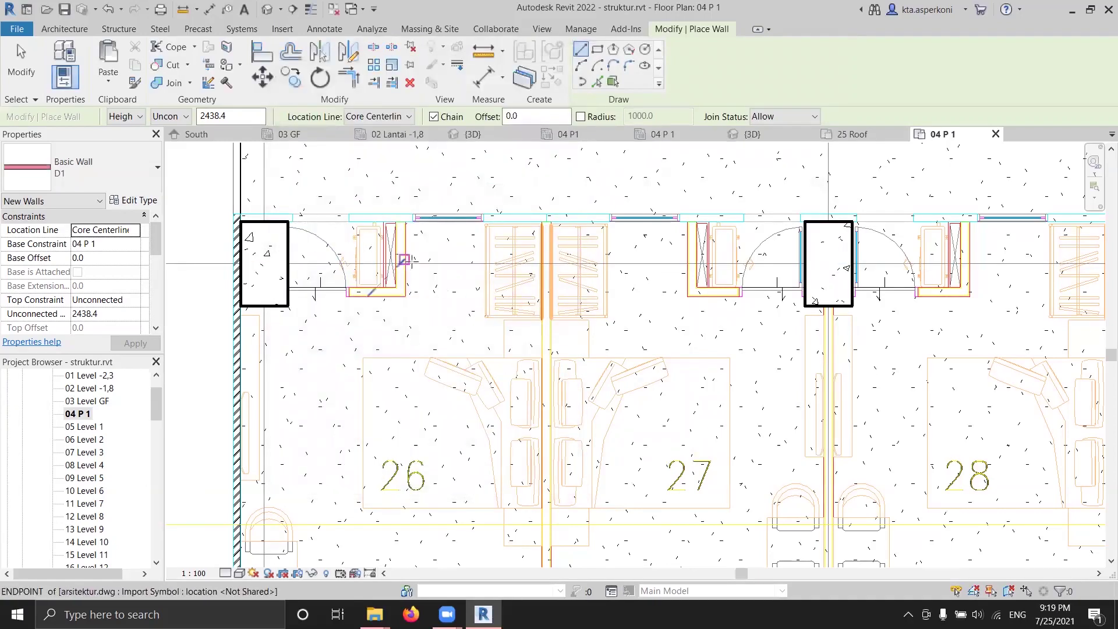
Set the wall's location line to Core Face: Interior and its top constraint to 05 Level 1
scroll(576, 265, "up", 2)
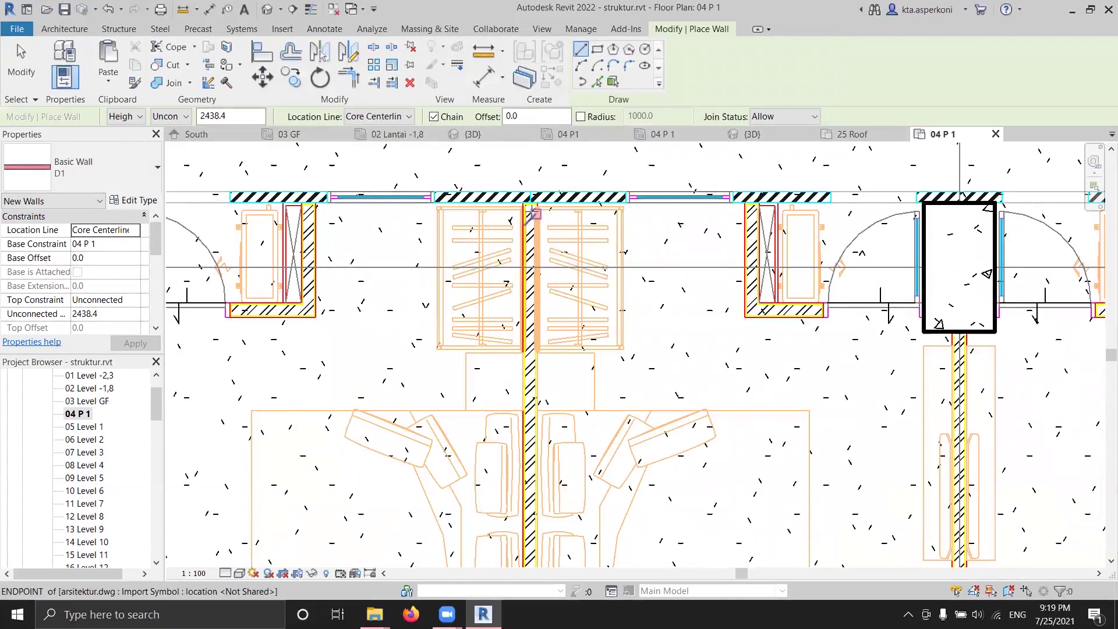
left_click(398, 117)
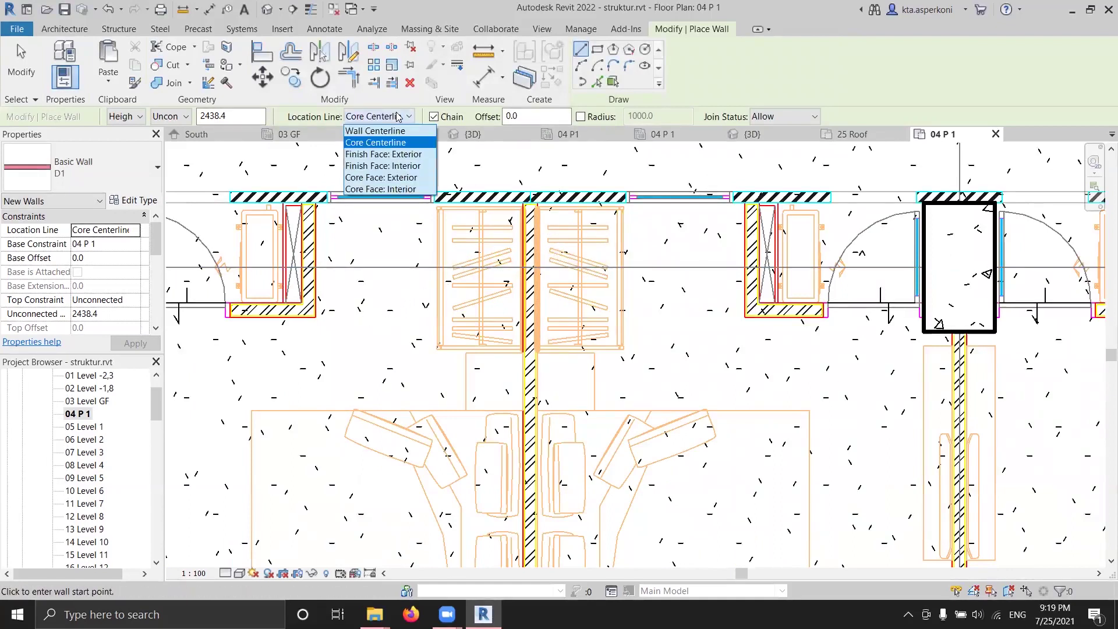
left_click(382, 190)
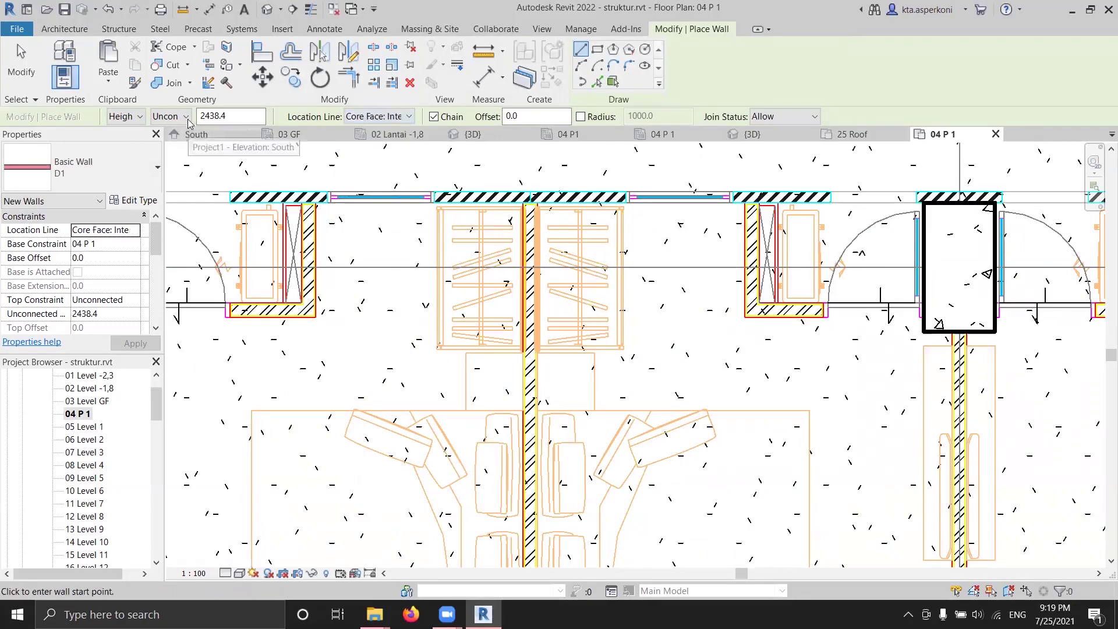
scroll(383, 288, "down", 4)
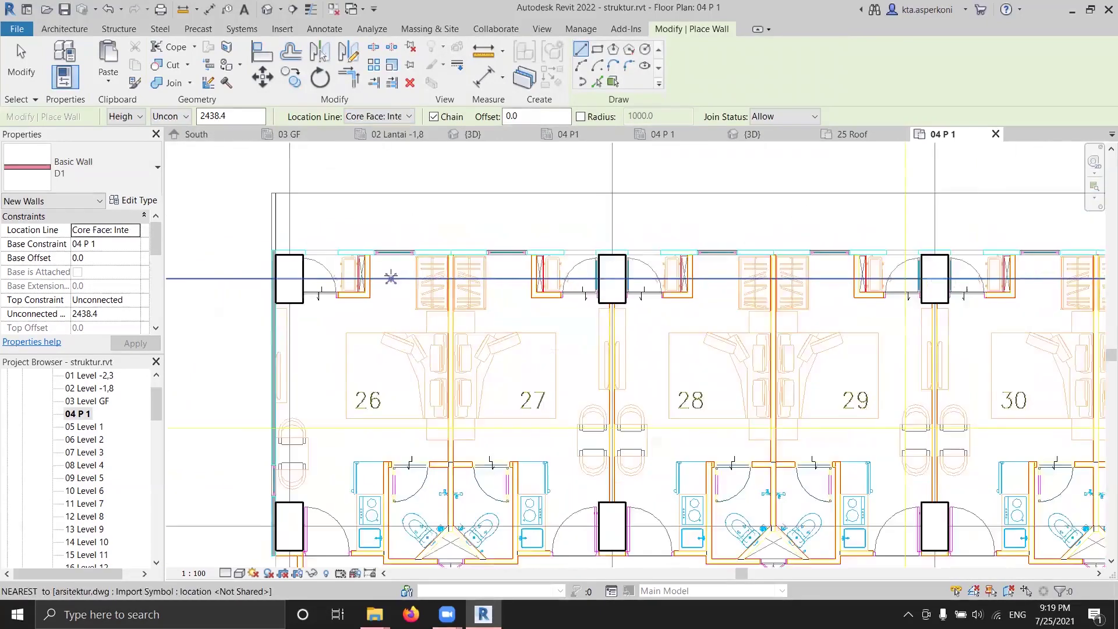
left_click(178, 117)
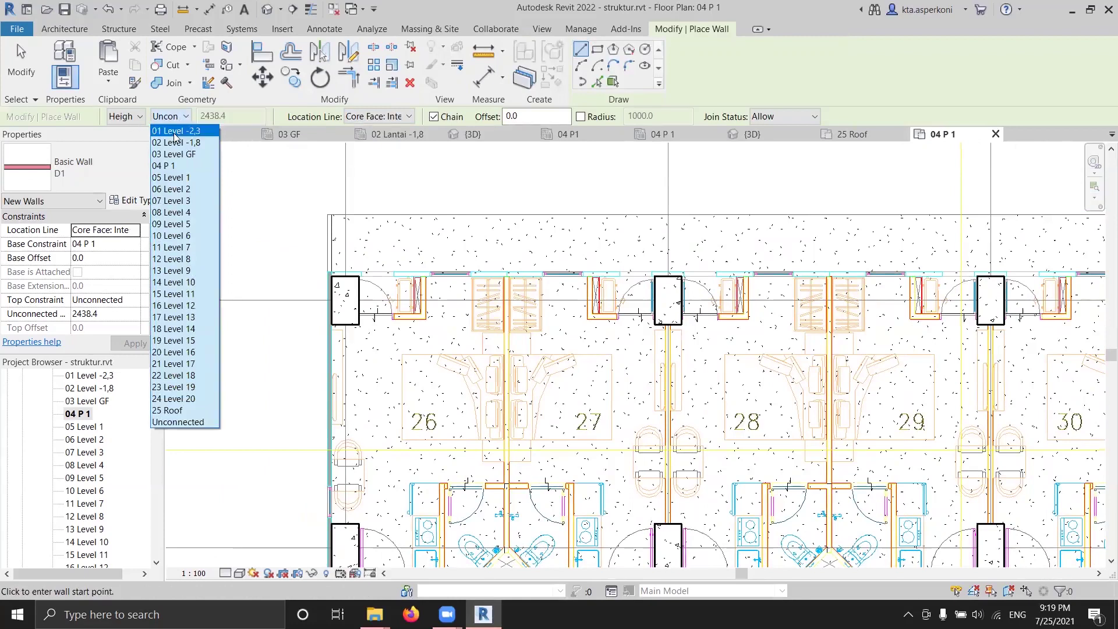
left_click(180, 178)
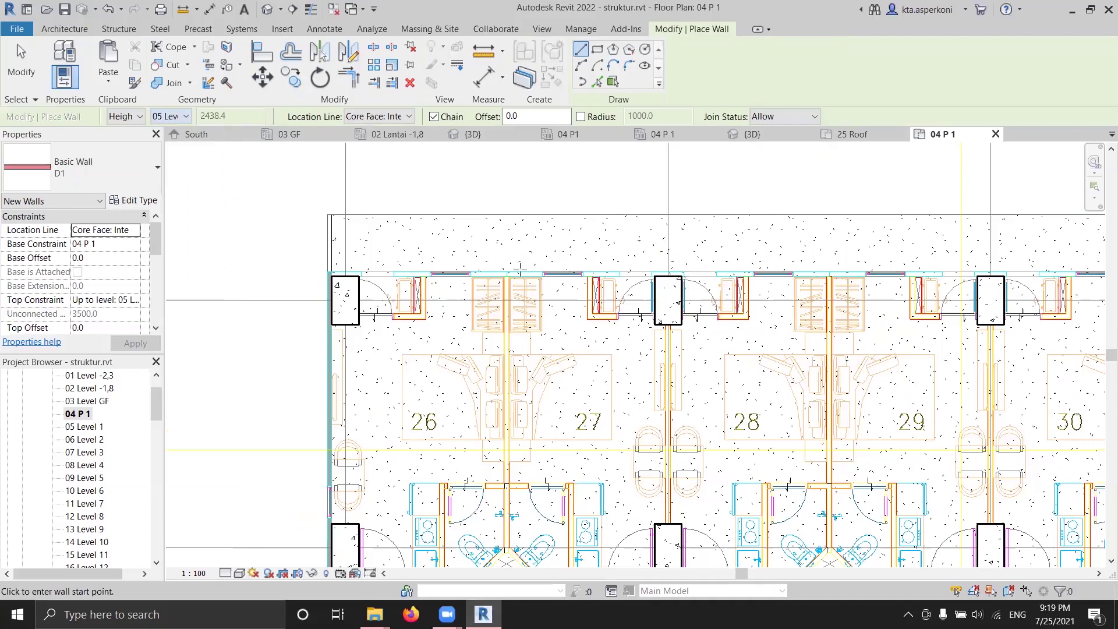
left_click(187, 119)
left_click(177, 175)
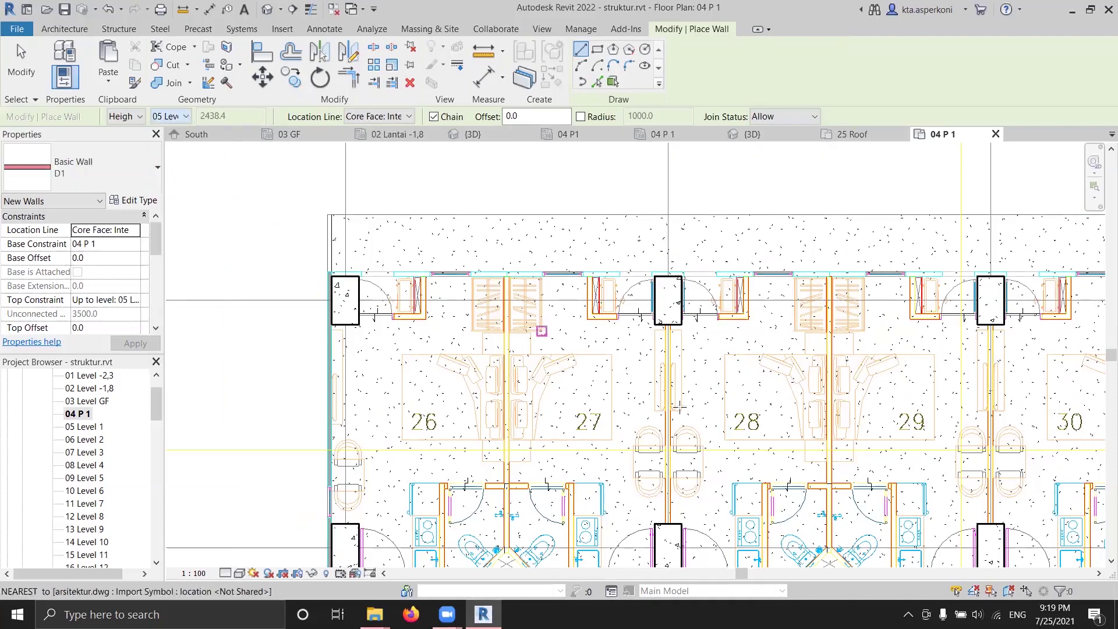
Try to draw a D1 wall between units 27 and 28, starting at the upper column's lower face
scroll(602, 347, "up", 5)
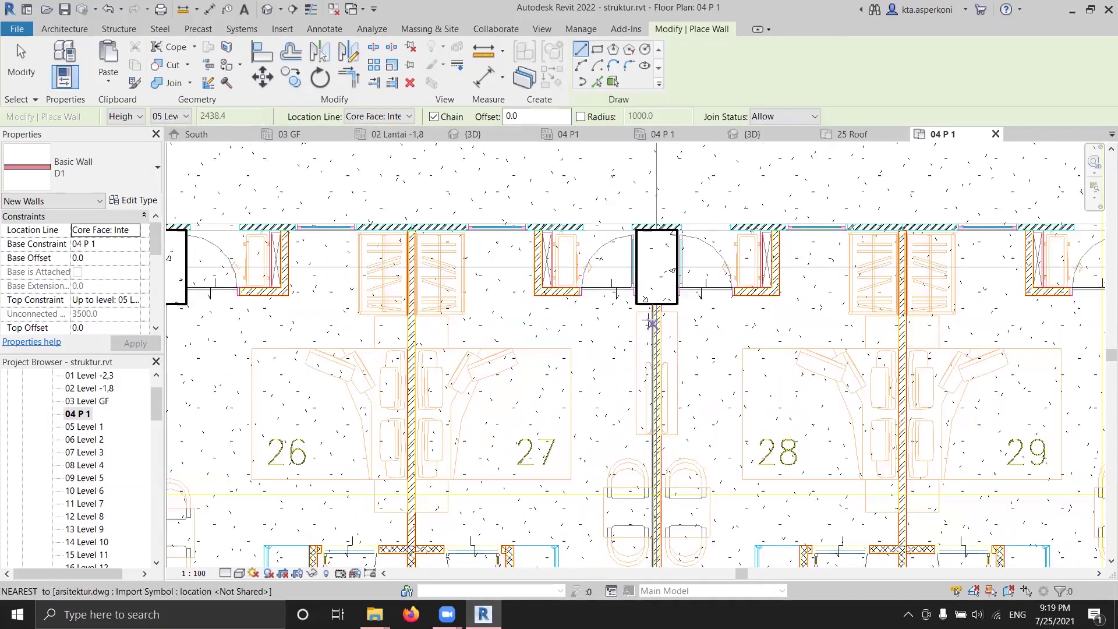
scroll(654, 308, "up", 3)
left_click(680, 293)
key("Escape")
scroll(655, 294, "up", 3)
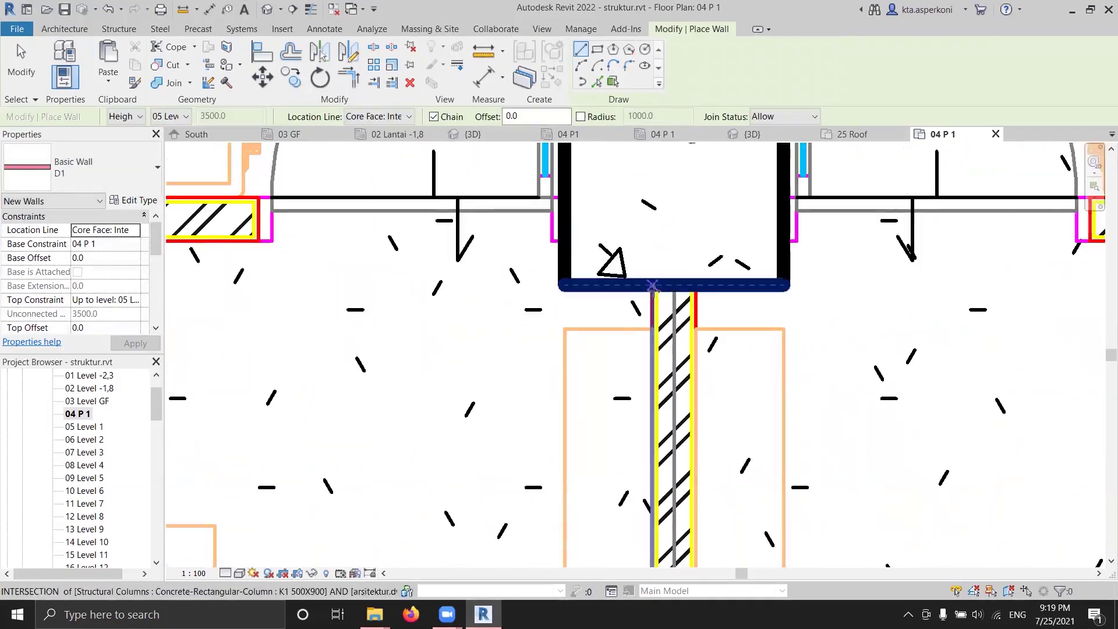
left_click(652, 286)
scroll(652, 287, "down", 5)
middle_click_drag(670, 524, 669, 425)
scroll(664, 416, "up", 4)
left_click(654, 416)
scroll(654, 416, "down", 5)
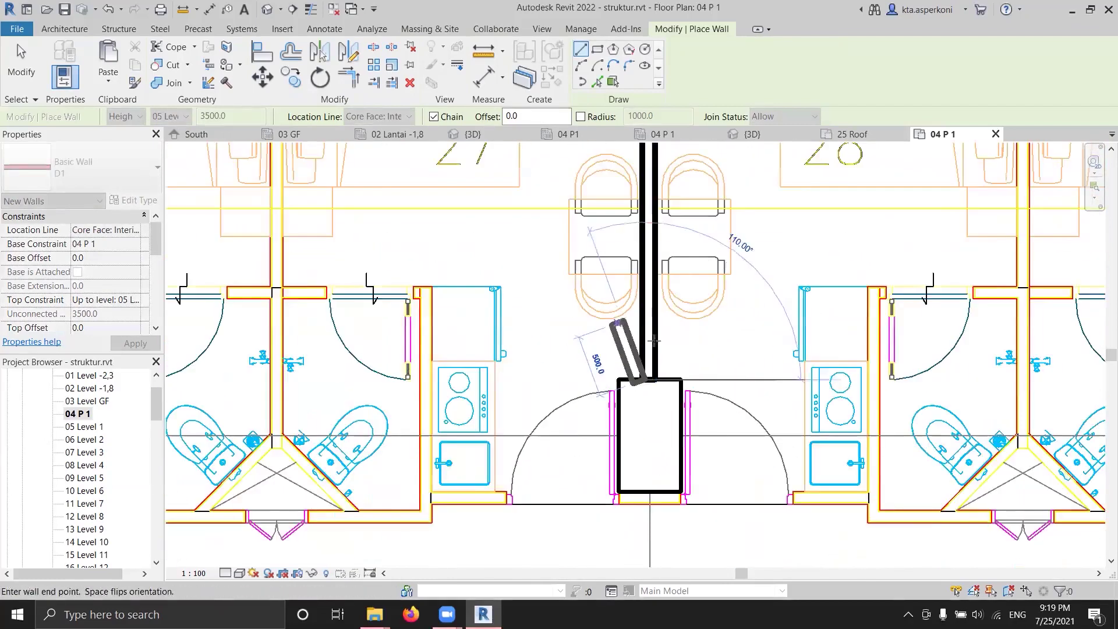
key("Escape")
Draw the D1 partition wall between units 27 and 28, spanning from the upper column to the lower column
scroll(629, 331, "up", 5)
middle_click_drag(630, 330, 632, 192)
scroll(599, 257, "up", 3)
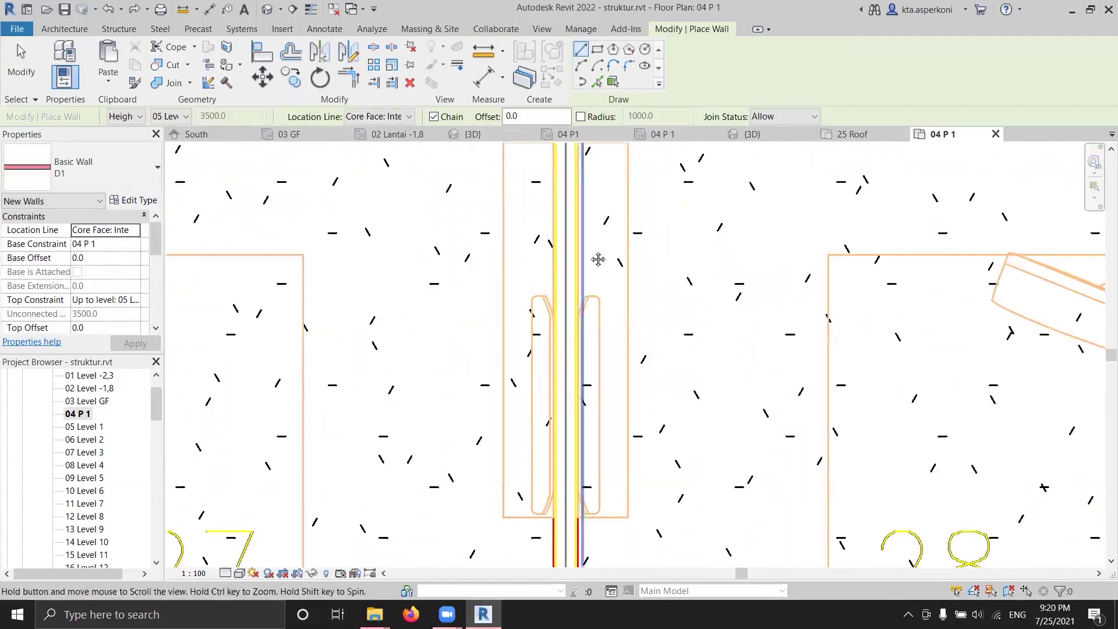
scroll(599, 257, "down", 3)
scroll(570, 394, "up", 2)
left_click(571, 395)
scroll(568, 524, "down", 4)
scroll(641, 441, "up", 5)
left_click(640, 441)
scroll(640, 440, "down", 3)
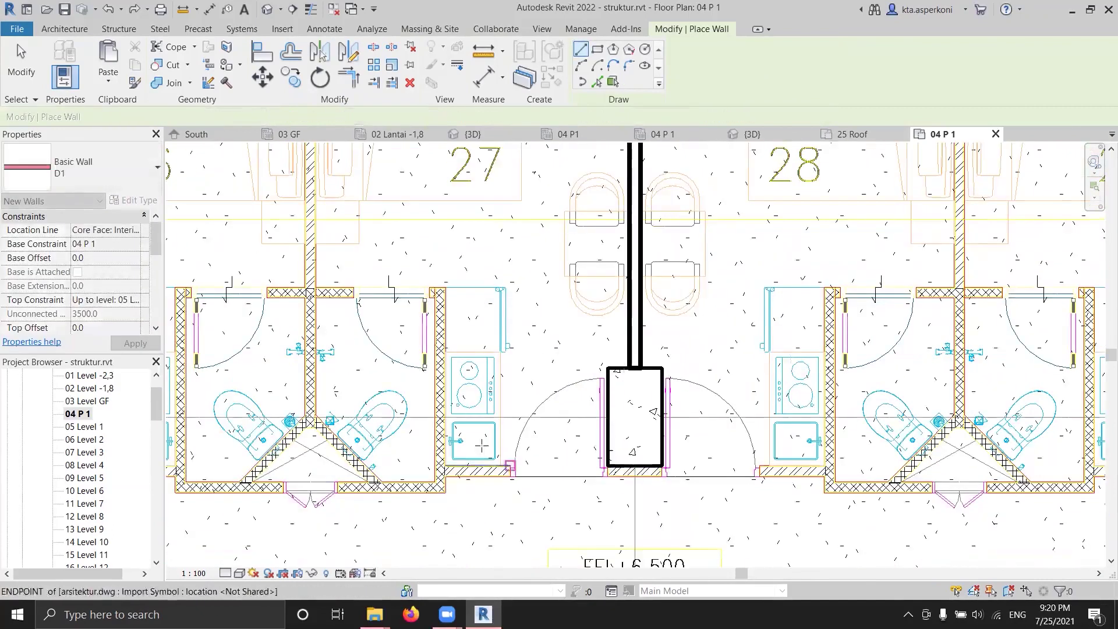
key("Escape")
Draw a D1 wall along the facade from above the column between units 27 and 28 to the outer corner beside unit 26
middle_click_drag(425, 233, 600, 332)
scroll(749, 278, "up", 2)
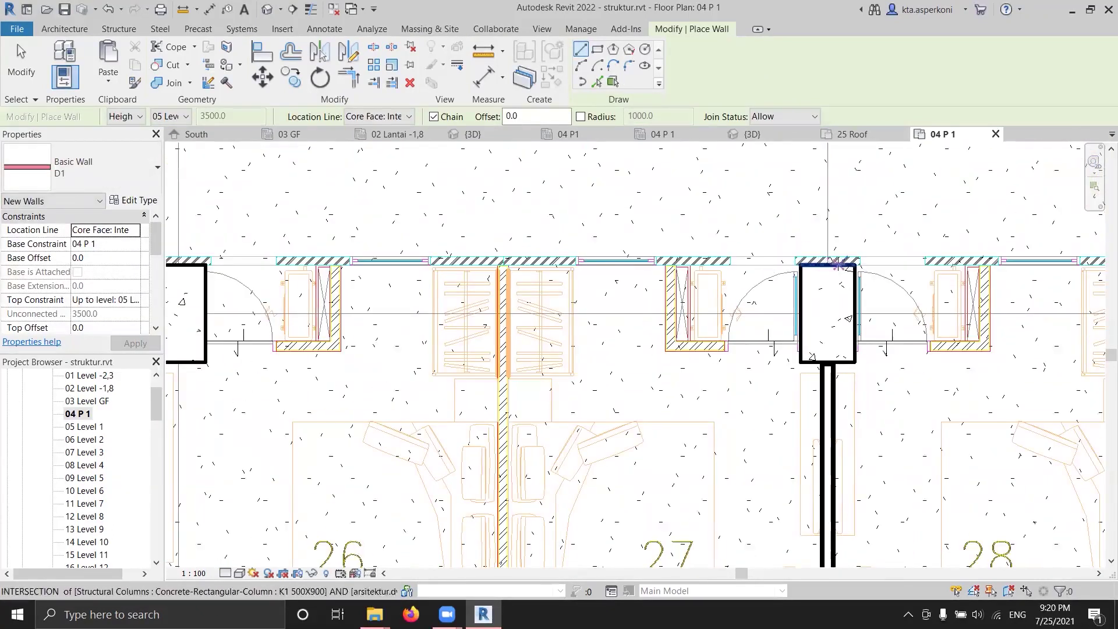
left_click(828, 265)
key("Escape")
scroll(827, 262, "up", 3)
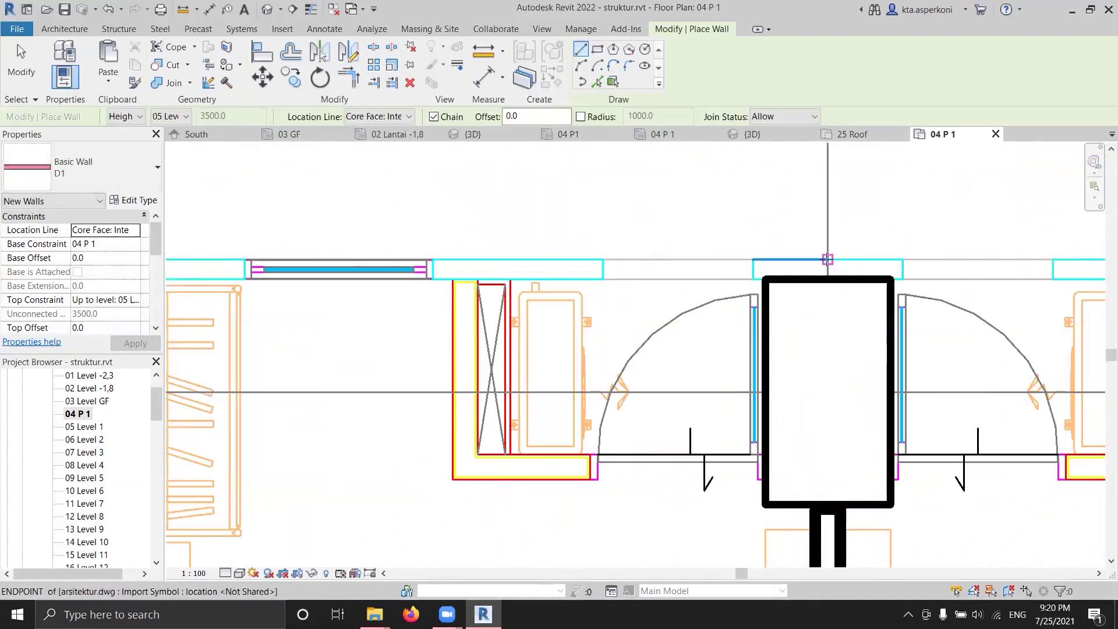
left_click(828, 259)
scroll(425, 265, "down", 3)
left_click(350, 282)
Continue the D1 wall down the outer side of unit 26 and around the lower corner column to its inner edge
scroll(338, 443, "down", 2)
scroll(434, 340, "up", 3)
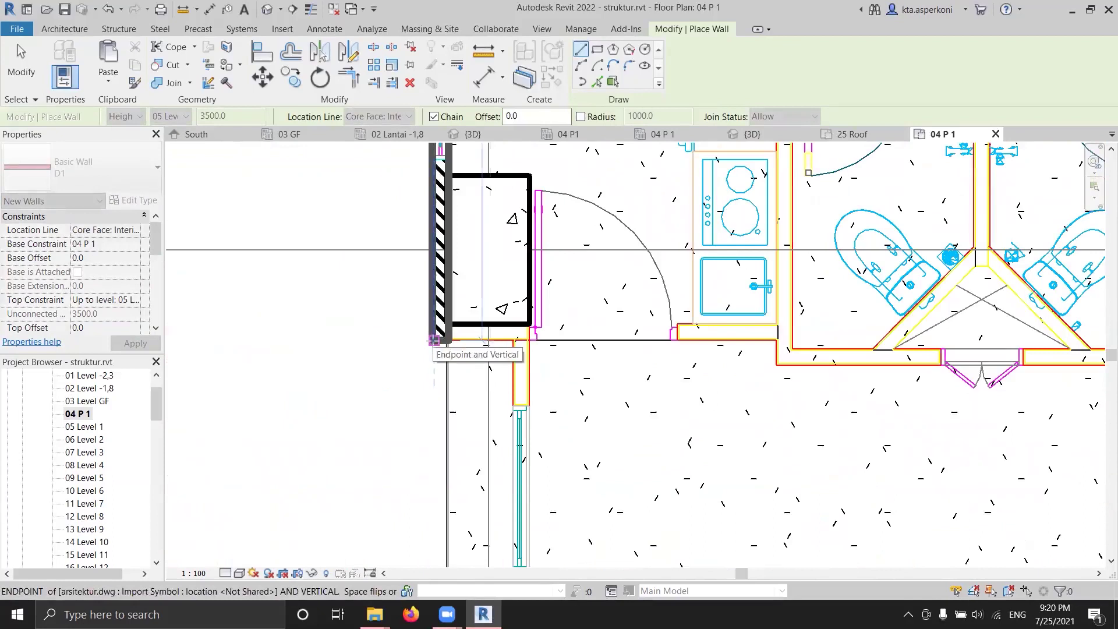
left_click(434, 340)
left_click(529, 340)
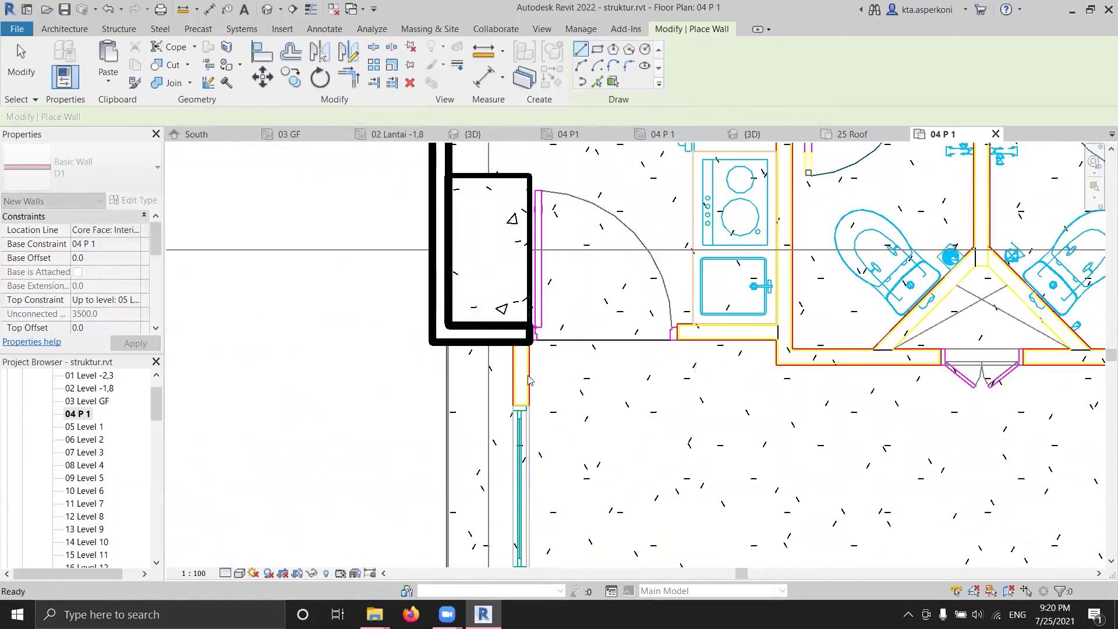
Extend the D1 wall along unit 26's corridor side from the lower corner column to the bathroom wall
scroll(527, 349, "down", 3)
scroll(605, 274, "up", 5)
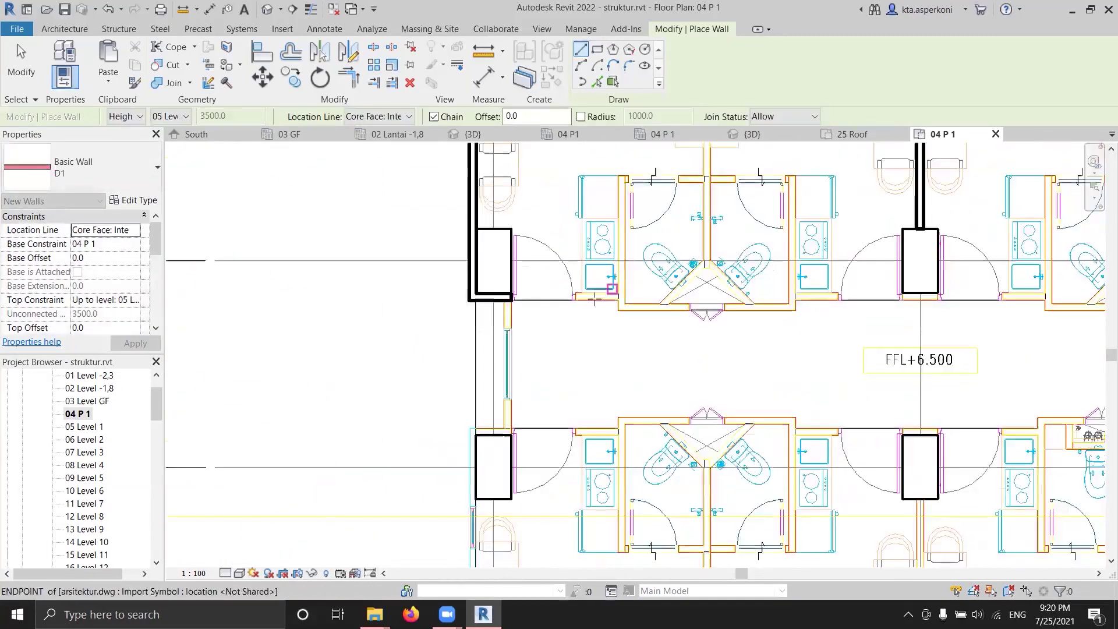
left_click(778, 334)
Draw a D1 wall along unit 26's side of the bathroom block, from its upper corner down to its corridor corner
middle_click_drag(763, 285, 526, 414)
left_click(539, 182)
scroll(540, 181, "up", 3)
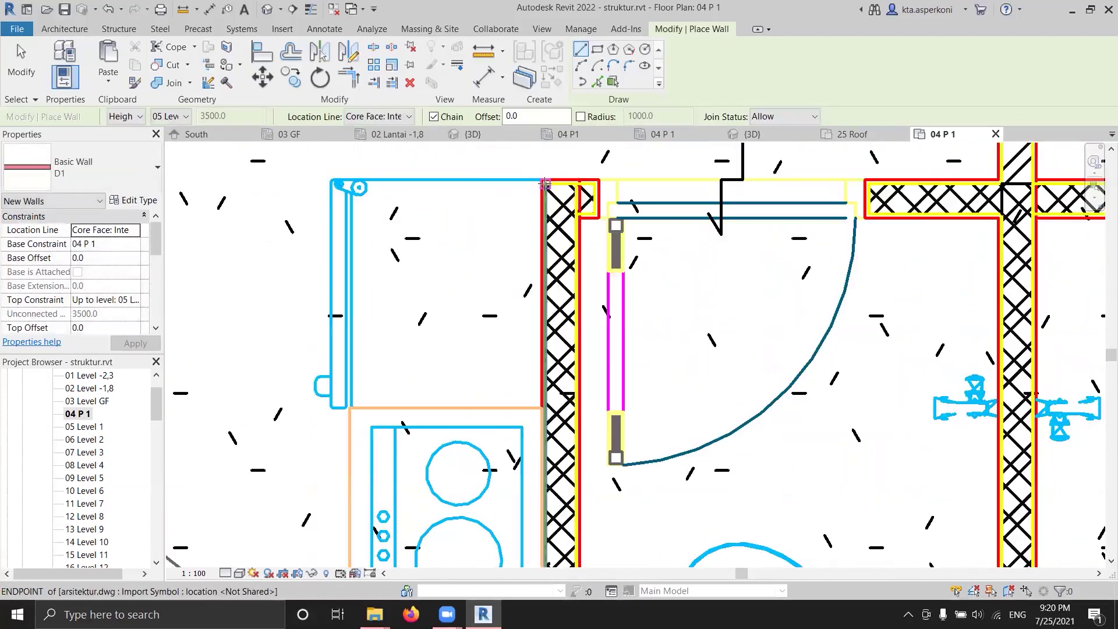
scroll(556, 350, "down", 2)
middle_click_drag(551, 394, 553, 259)
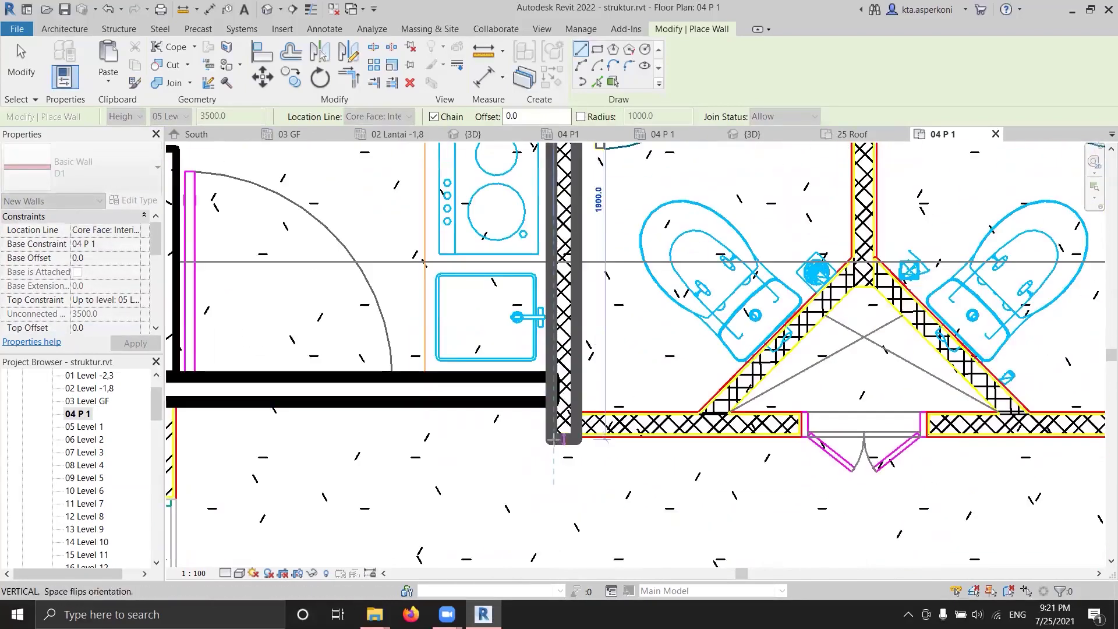
Try to draw a D1 wall about 980 mm long along the bathroom's corridor side up to the shaft door
scroll(553, 349, "up", 4)
middle_click_drag(798, 449, 445, 458)
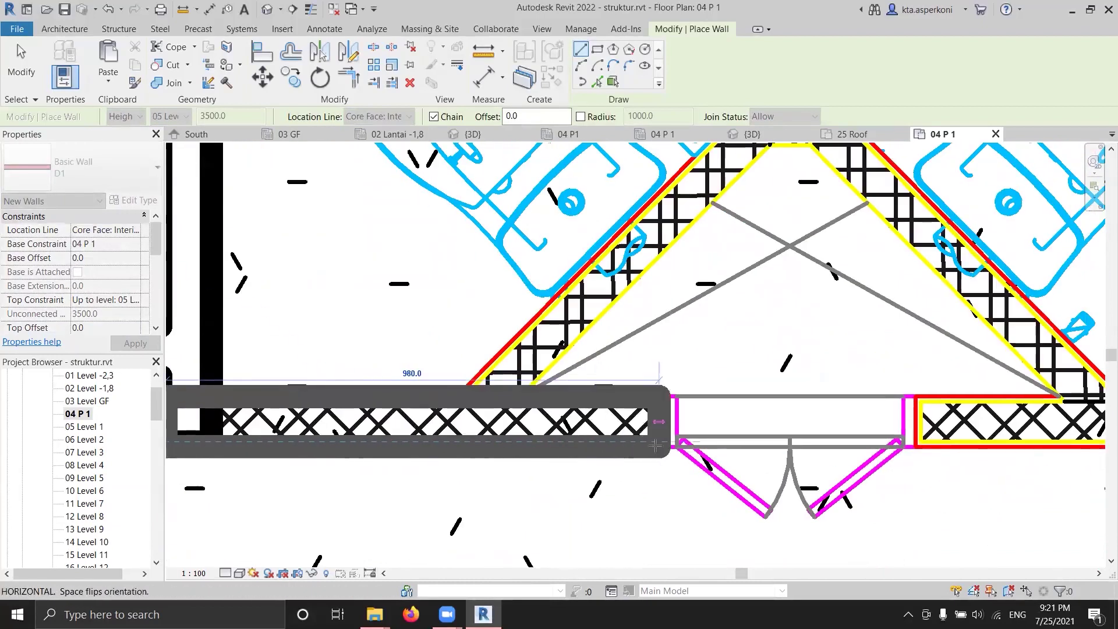
left_click(645, 438)
scroll(711, 387, "down", 3)
key("Escape")
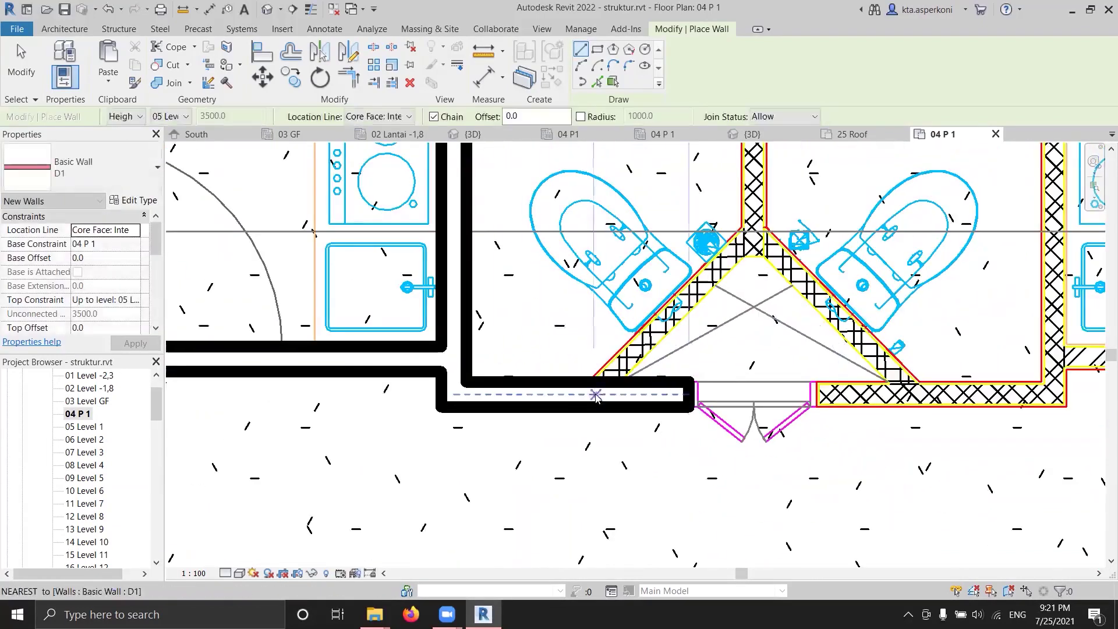
Draw a D1 wall about 2490 mm long along the bathroom block's full corridor side, spanning across the shaft door
scroll(192, 432, "up", 3)
scroll(192, 432, "down", 2)
scroll(232, 432, "up", 3)
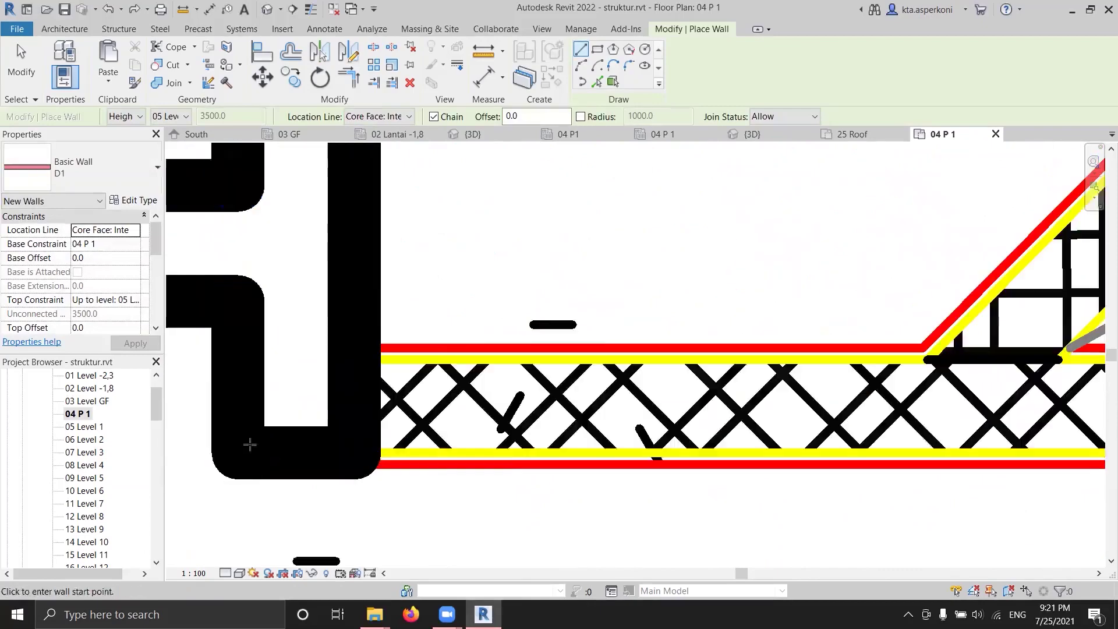
left_click(234, 434)
scroll(251, 454, "down", 4)
middle_click_drag(932, 466, 683, 467)
scroll(683, 467, "down", 2)
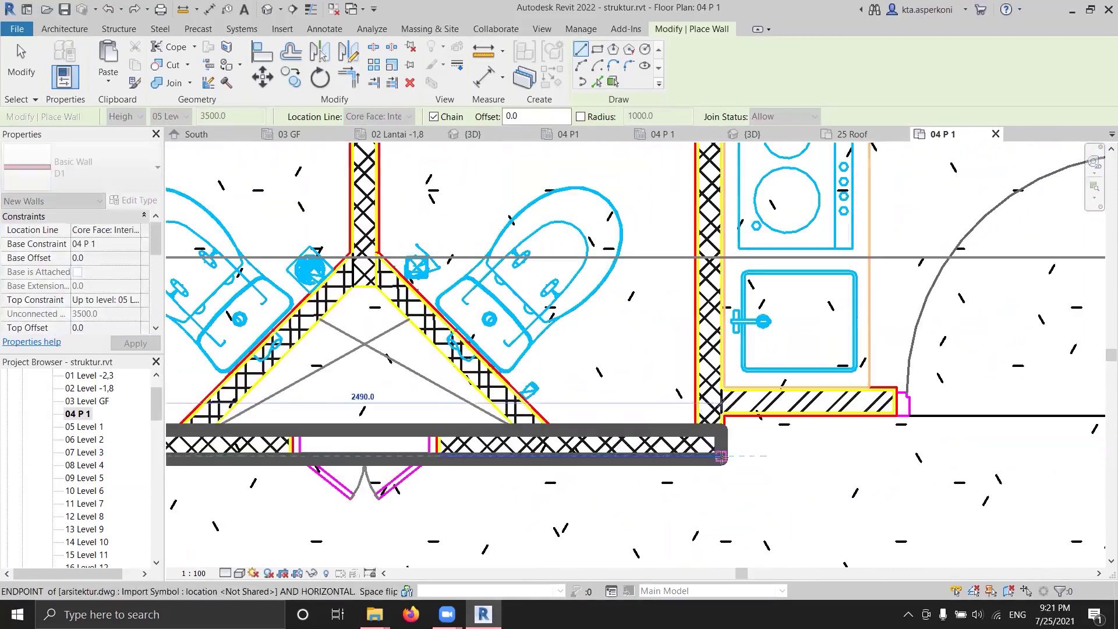
Continue the D1 wall up unit 27's side of the bathroom block and back across its upper side to close the enclosure
scroll(751, 320, "down", 3)
scroll(778, 300, "down", 1)
scroll(598, 330, "up", 6)
left_click(598, 331)
scroll(375, 349, "down", 4)
scroll(549, 332, "up", 1)
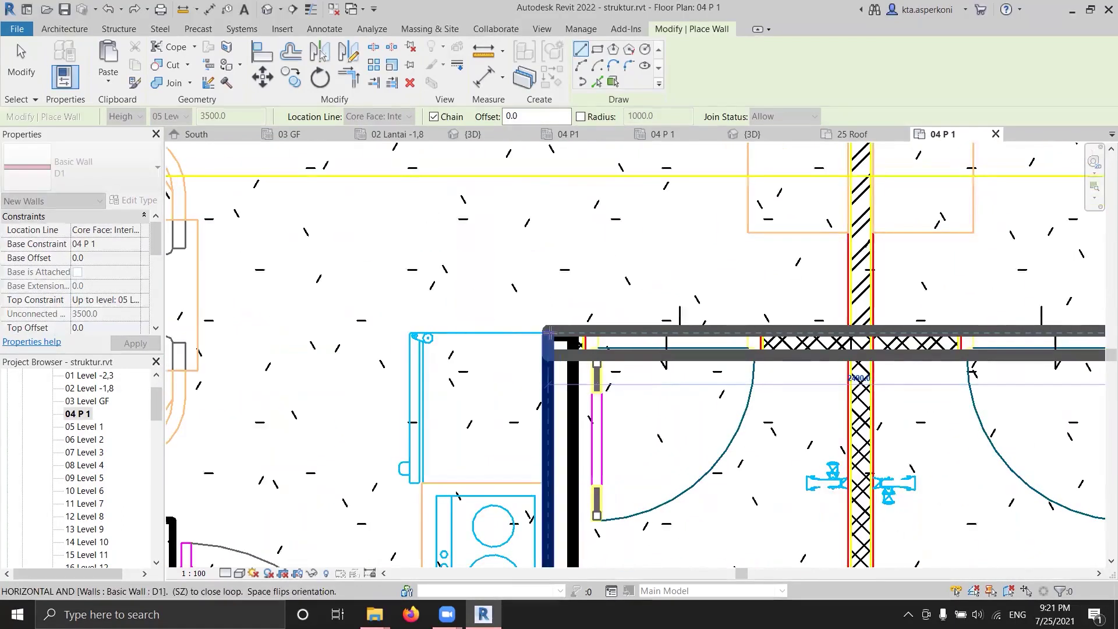
left_click(579, 345)
Draw the D1 partition between units 26 and 27 from the facade wall down to the bathroom block's upper wall
scroll(583, 355, "down", 3)
scroll(602, 371, "up", 2)
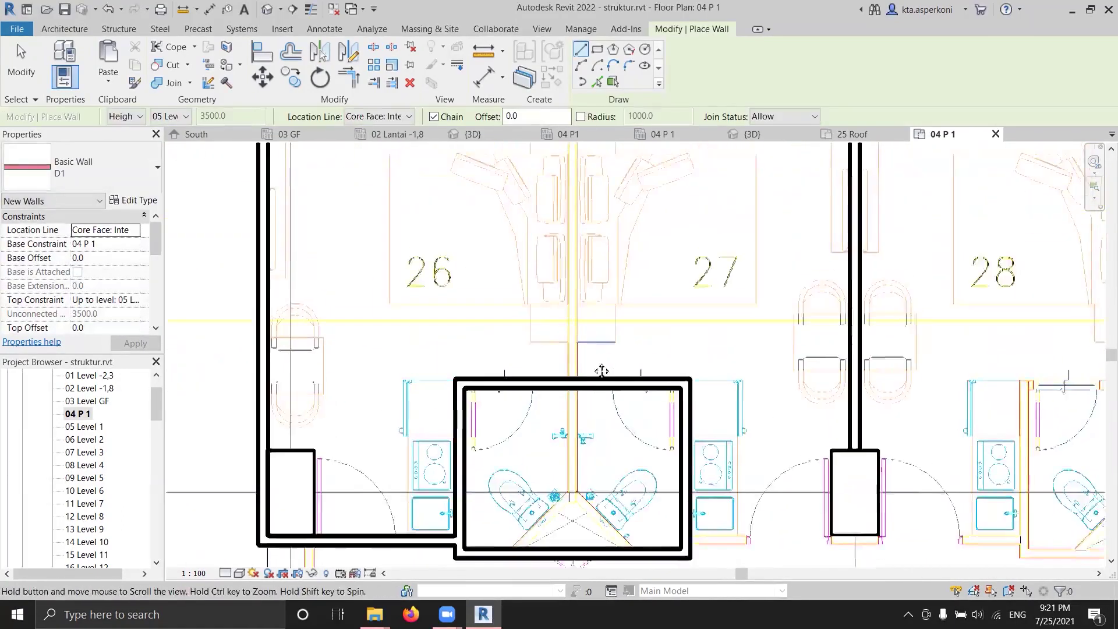
scroll(602, 290, "down", 2)
scroll(565, 233, "up", 5)
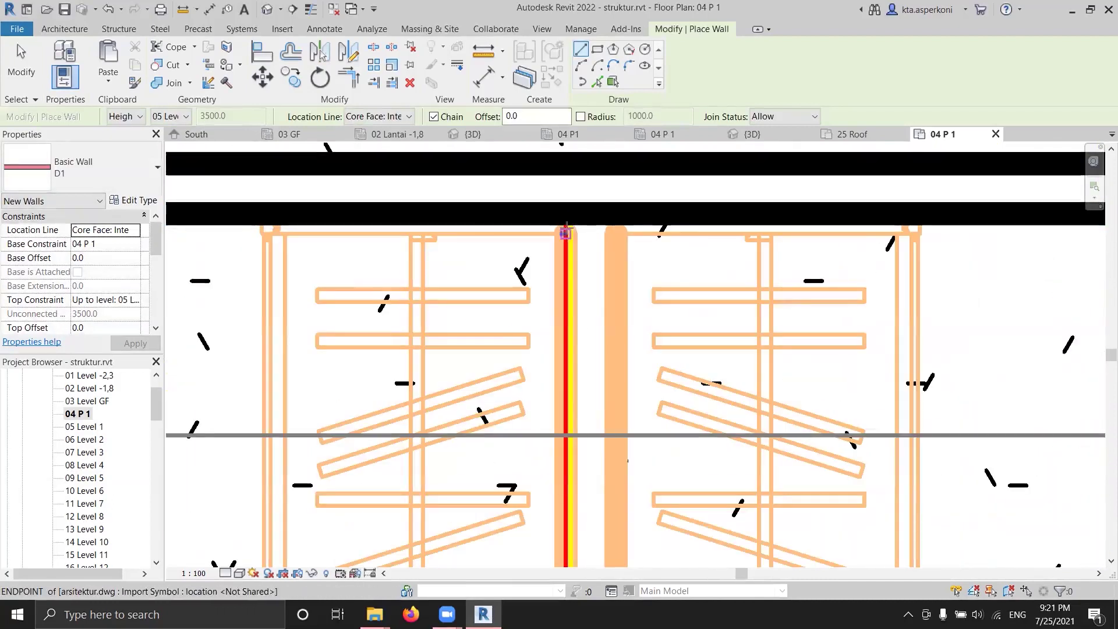
left_click(571, 226)
scroll(572, 230, "down", 4)
scroll(631, 249, "up", 2)
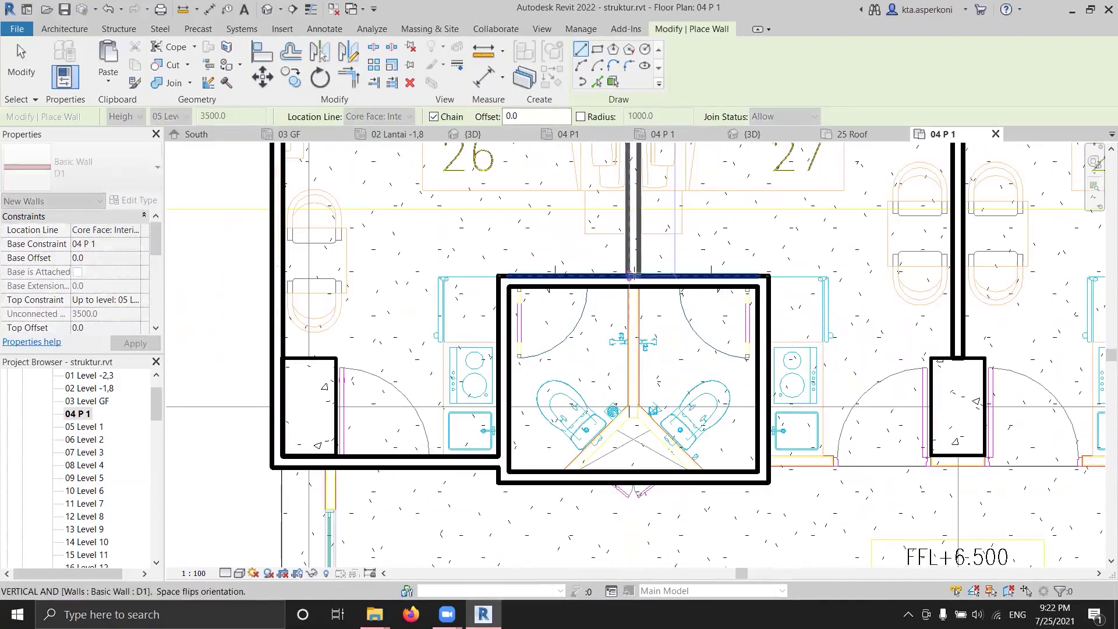
scroll(629, 294, "up", 2)
left_click(625, 290)
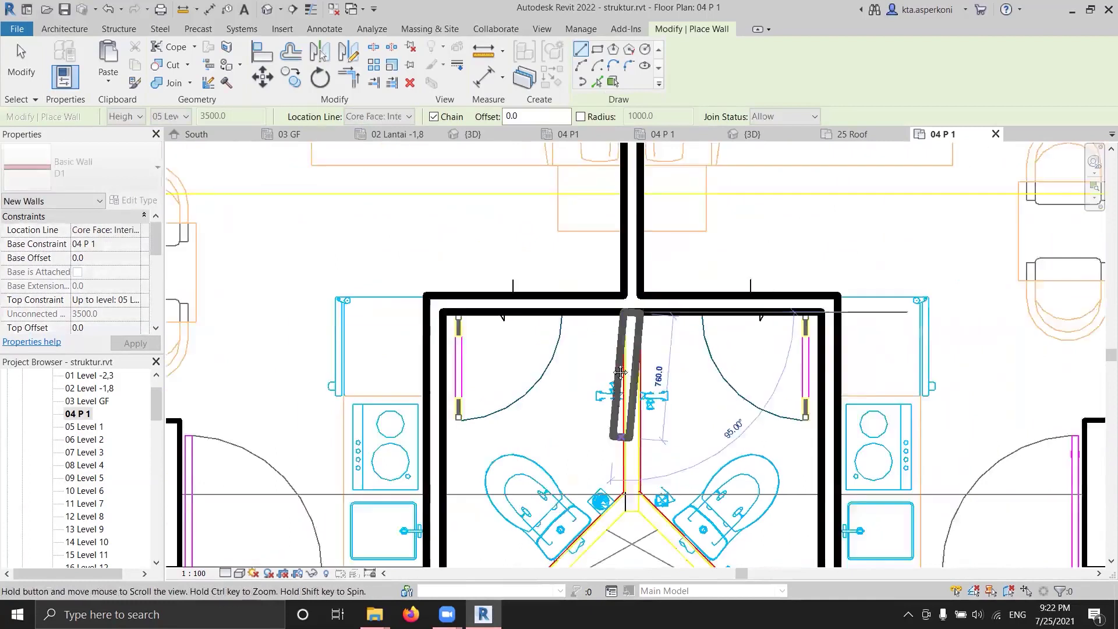
Draw the D1 wall between the two bathrooms from their upper wall down to the apex of the triangular shaft
scroll(605, 376, "up", 3)
scroll(608, 387, "up", 2)
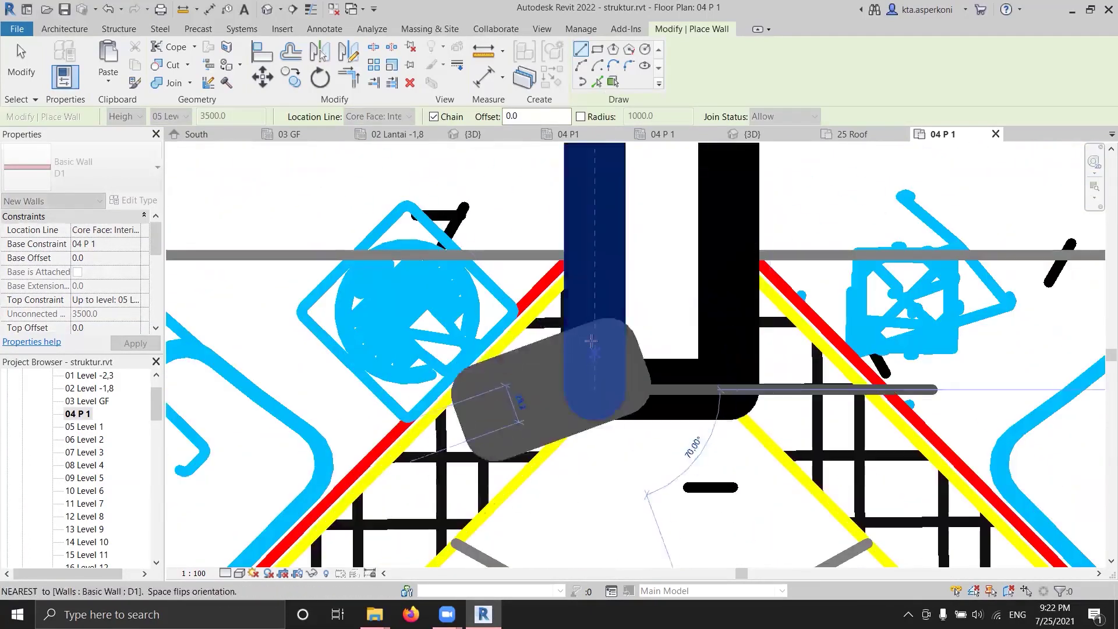
scroll(679, 212, "down", 3)
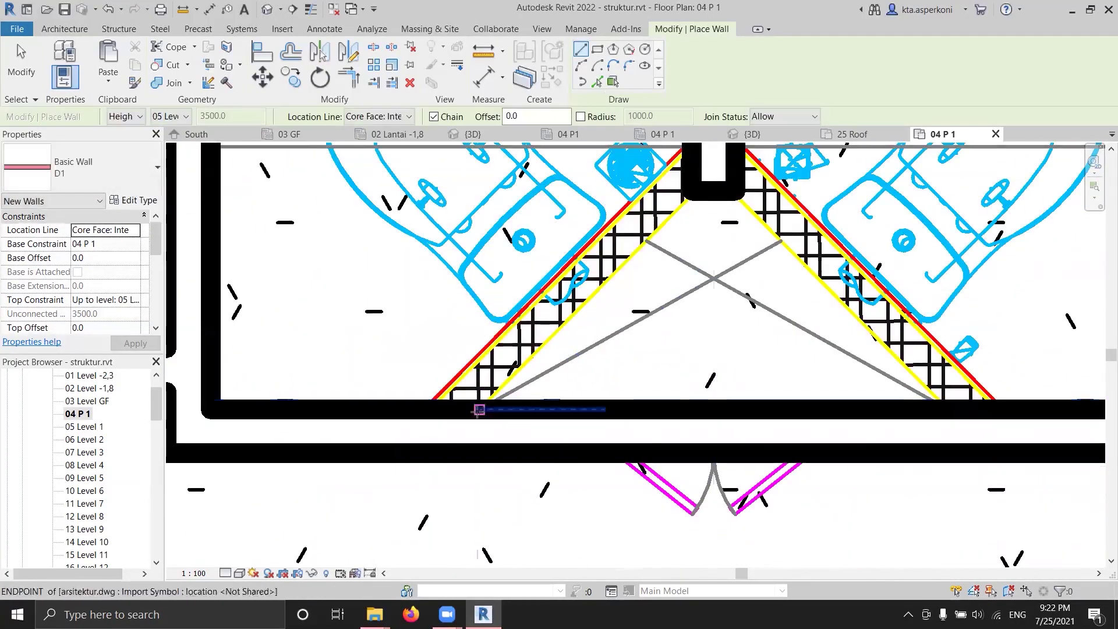
Draw the two diagonal D1 walls of the triangular shaft between the bathrooms' corridor wall and the central partition
left_click(482, 409)
left_click(699, 181)
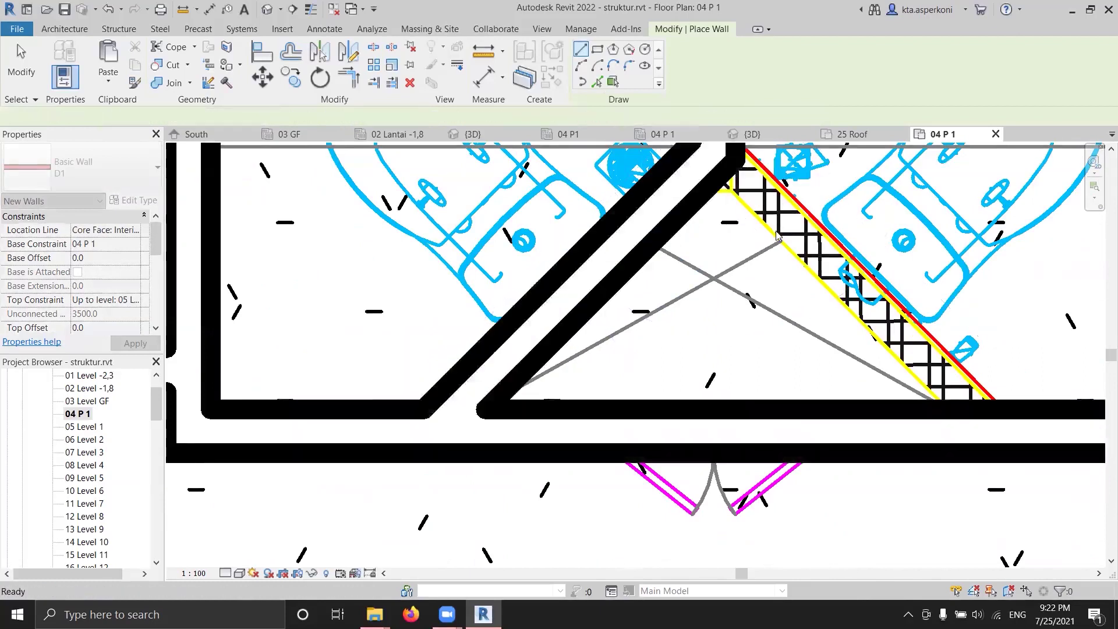
scroll(699, 192, "down", 1)
left_click(768, 454)
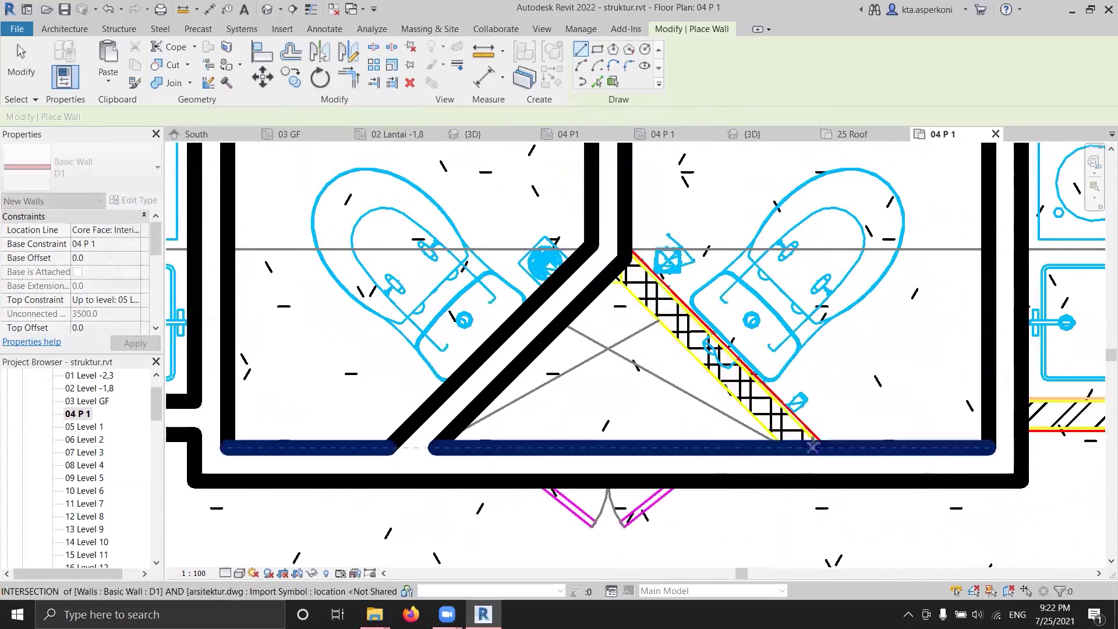
left_click(620, 262)
key("Escape")
scroll(633, 379, "down", 4)
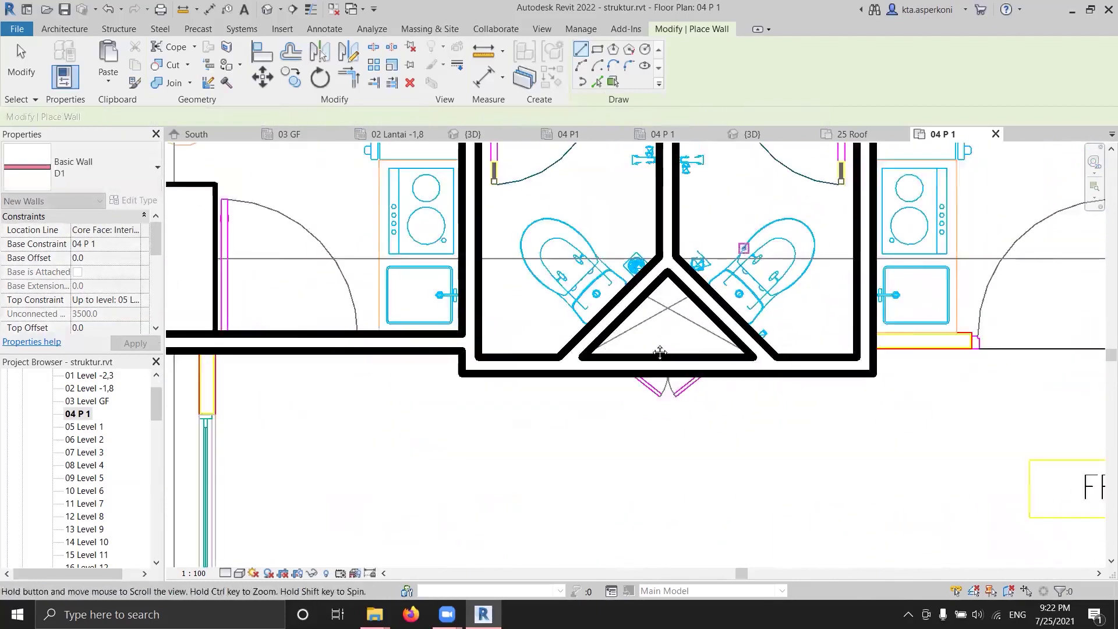
Try to draw a D1 wall along unit 27's corridor side from the bathroom wall to the centre of the lower column
middle_click_drag(693, 558, 479, 404)
scroll(479, 404, "up", 2)
scroll(478, 404, "up", 2)
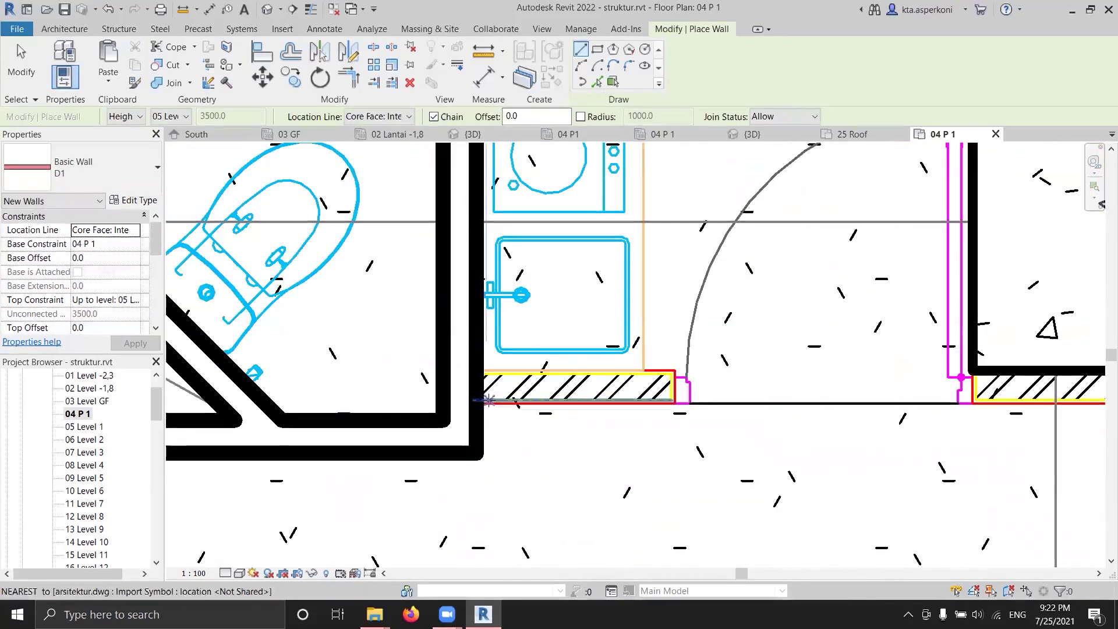
left_click(477, 403)
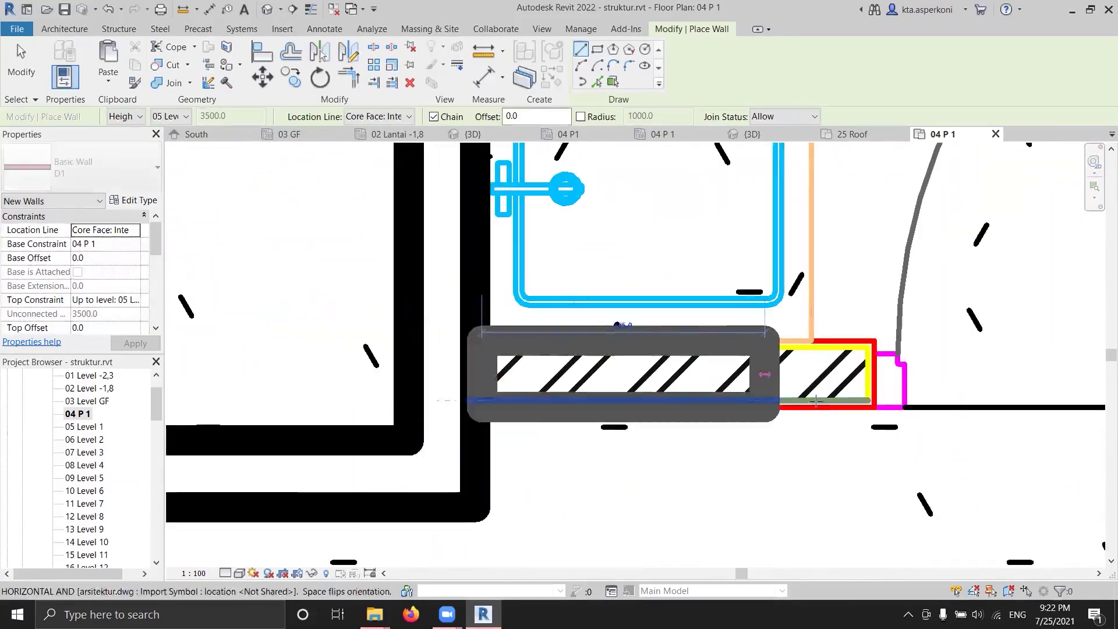
scroll(873, 401, "down", 3)
scroll(715, 430, "up", 2)
scroll(822, 414, "down", 5)
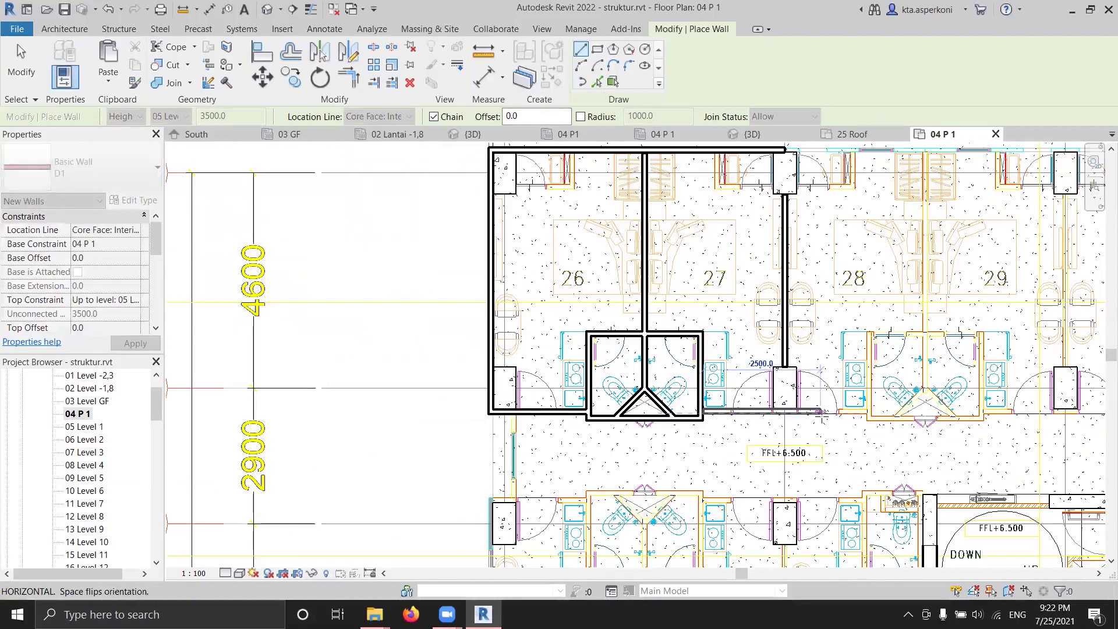
scroll(792, 386, "up", 5)
left_click(794, 410)
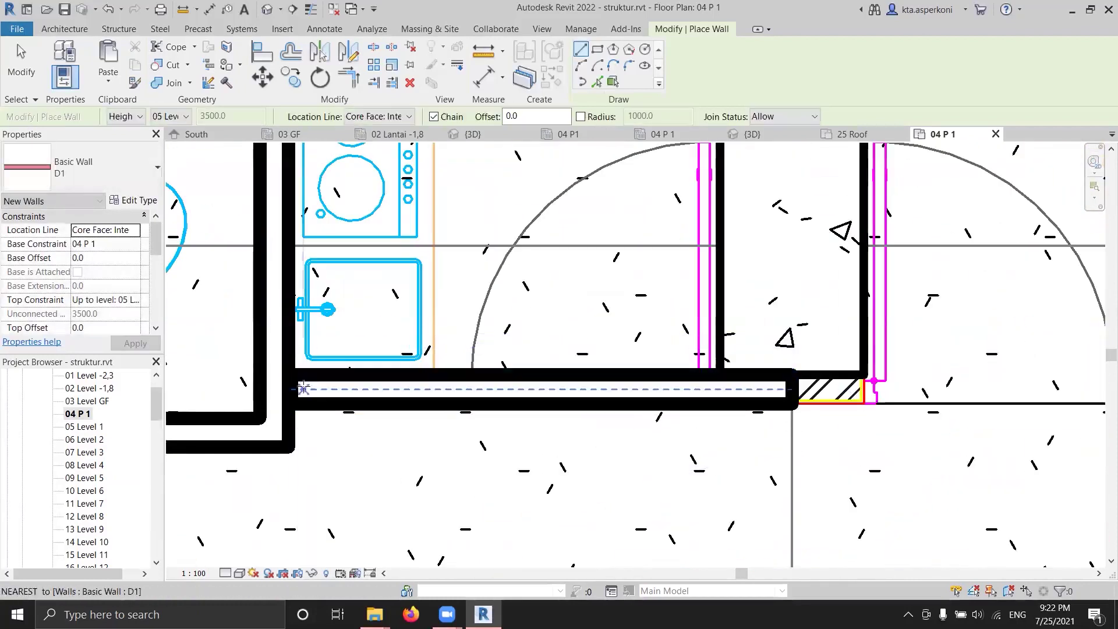
key("Escape")
key("Escape")
Draw the D1 wall along unit 27's corridor side from the midpoint of the column's lower face to the bathroom wall
left_click(792, 387)
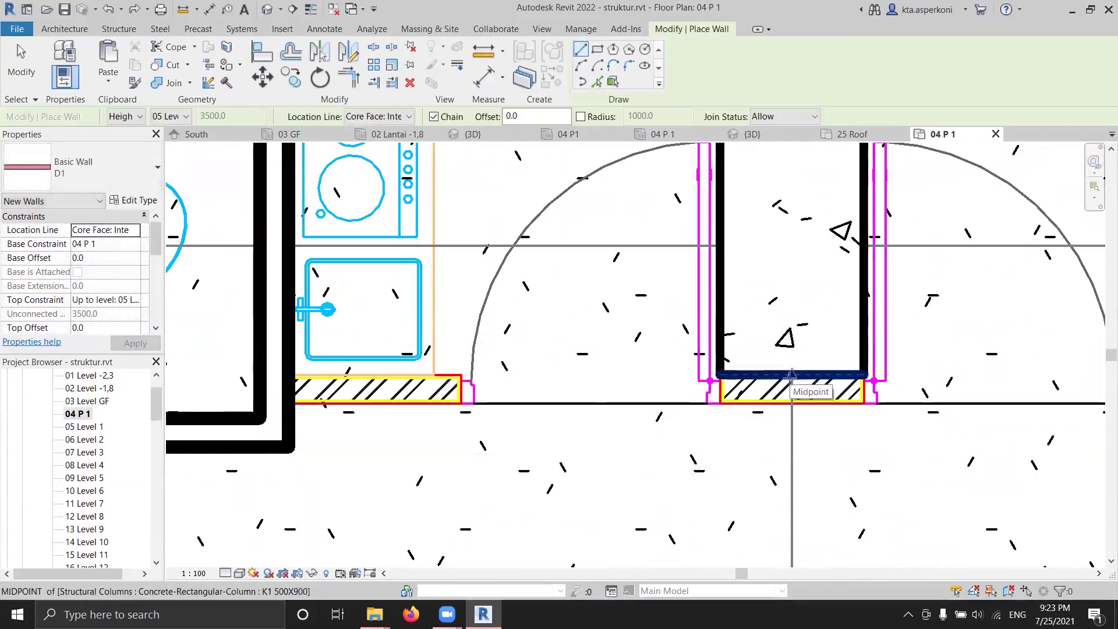
left_click(279, 378)
scroll(633, 379, "down", 5)
scroll(633, 379, "up", 3)
middle_click_drag(632, 379, 639, 309)
scroll(638, 309, "down", 1)
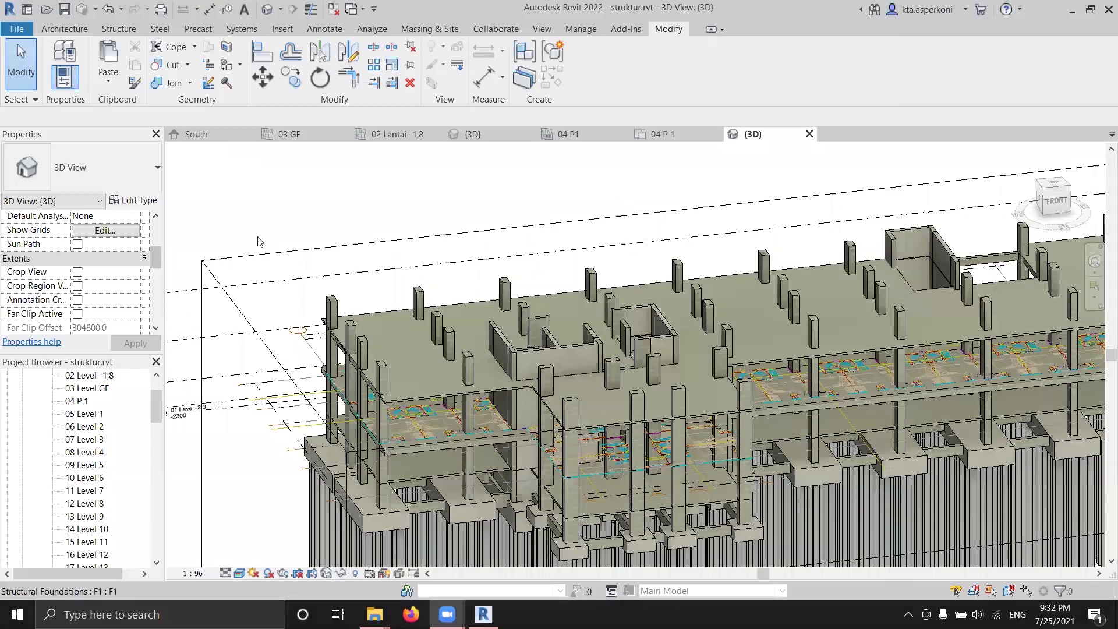
Set the 3D view's discipline to Architectural
scroll(155, 267, "down", 4)
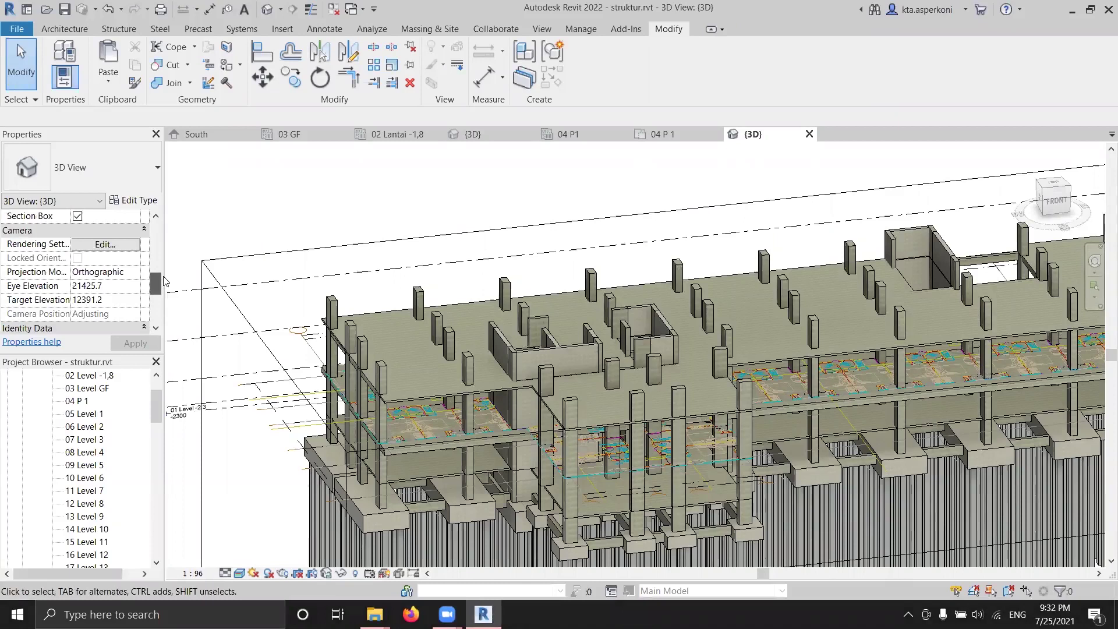
left_click_drag(155, 285, 156, 233)
scroll(162, 233, "down", 2)
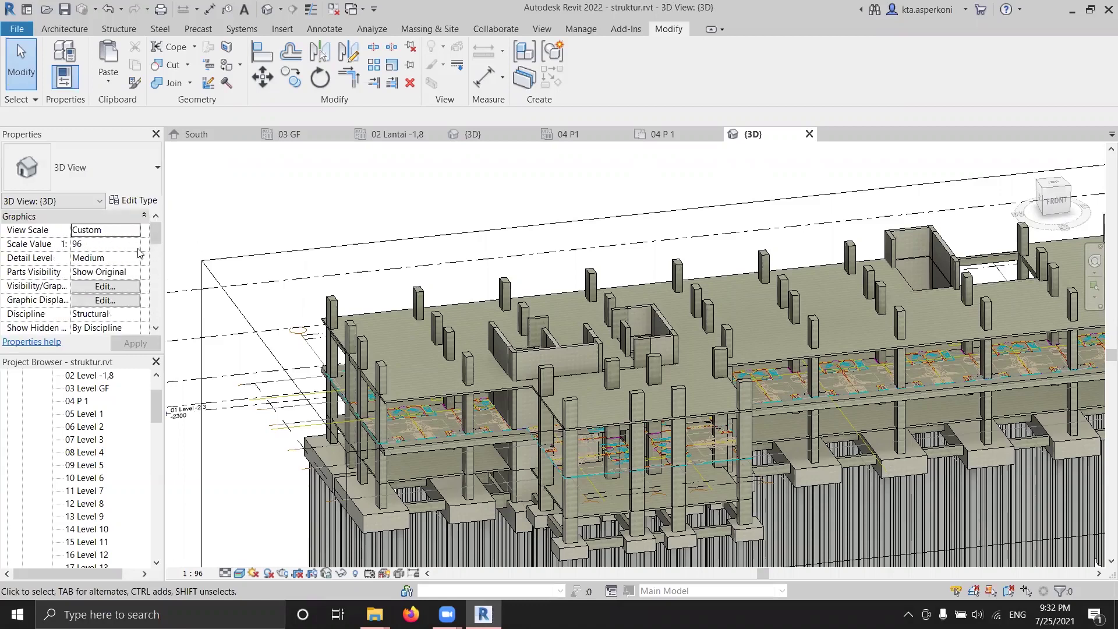
left_click(133, 316)
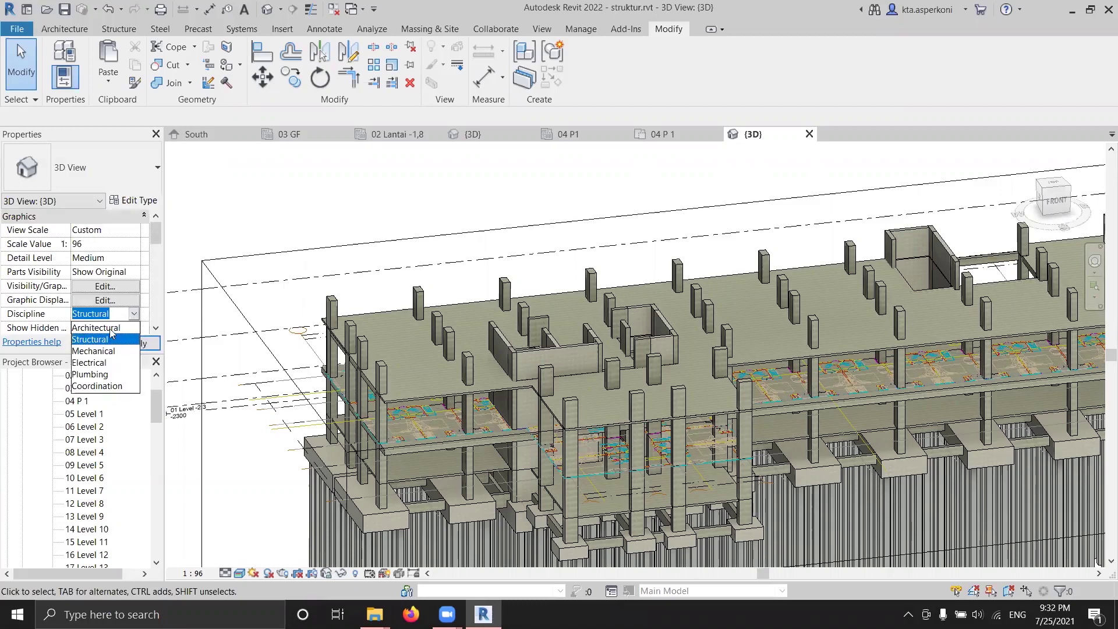
left_click(107, 329)
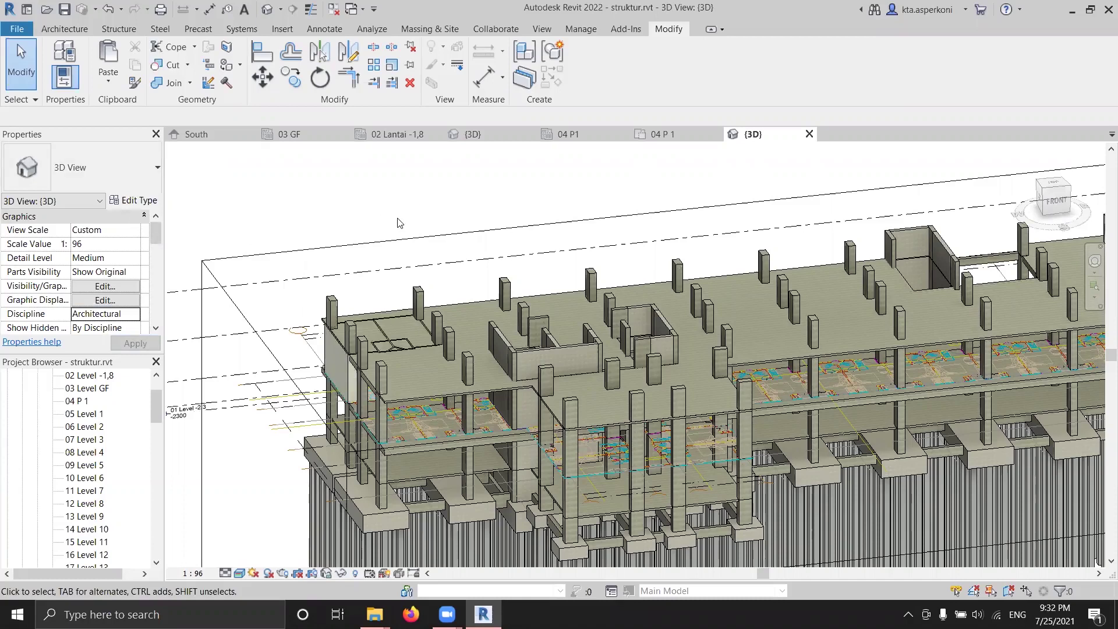
Lower the top of the 3D view's section box to expose the walls on level 04 P 1
left_click(782, 389)
scroll(855, 247, "down", 2)
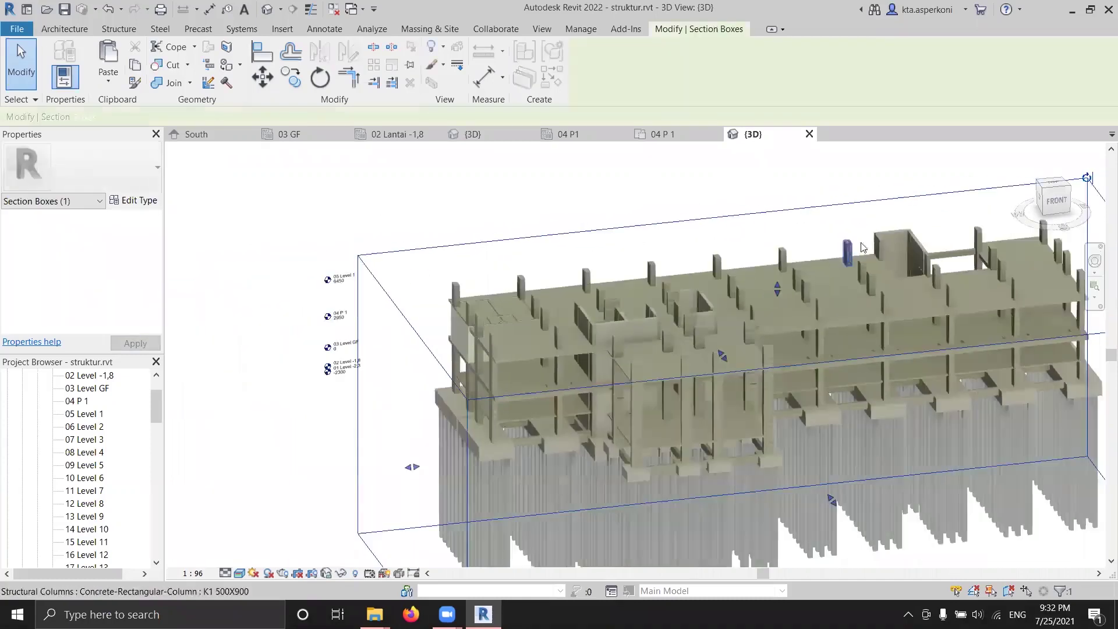
left_click_drag(778, 291, 780, 323)
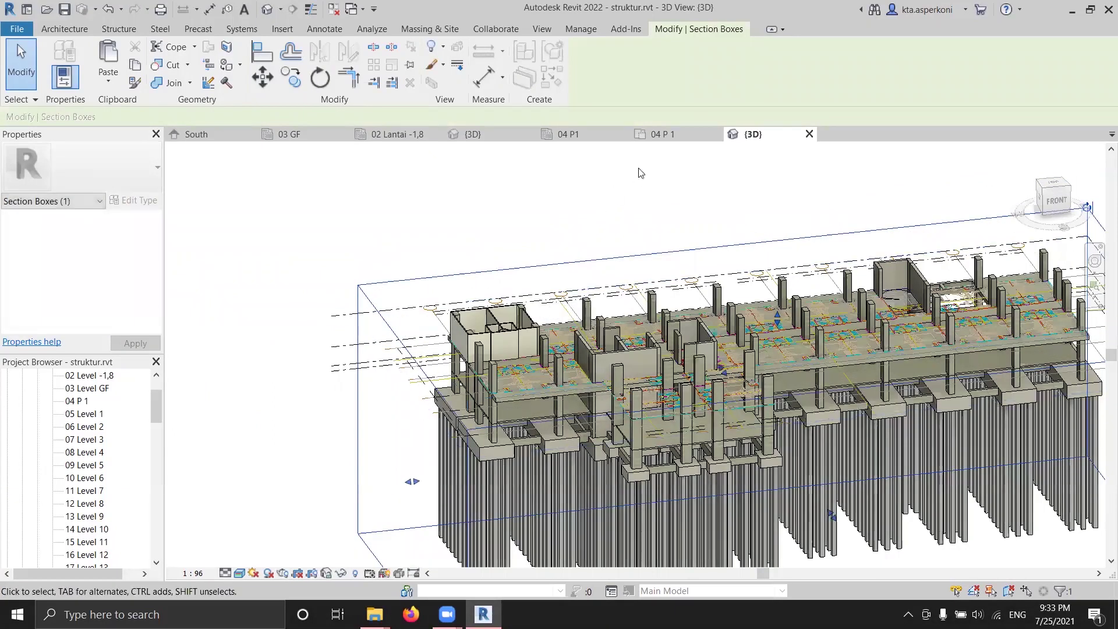
Examine the walls of units 26 and 27 from above in the 3D view and return to the 04 P 1 plan
left_click(677, 135)
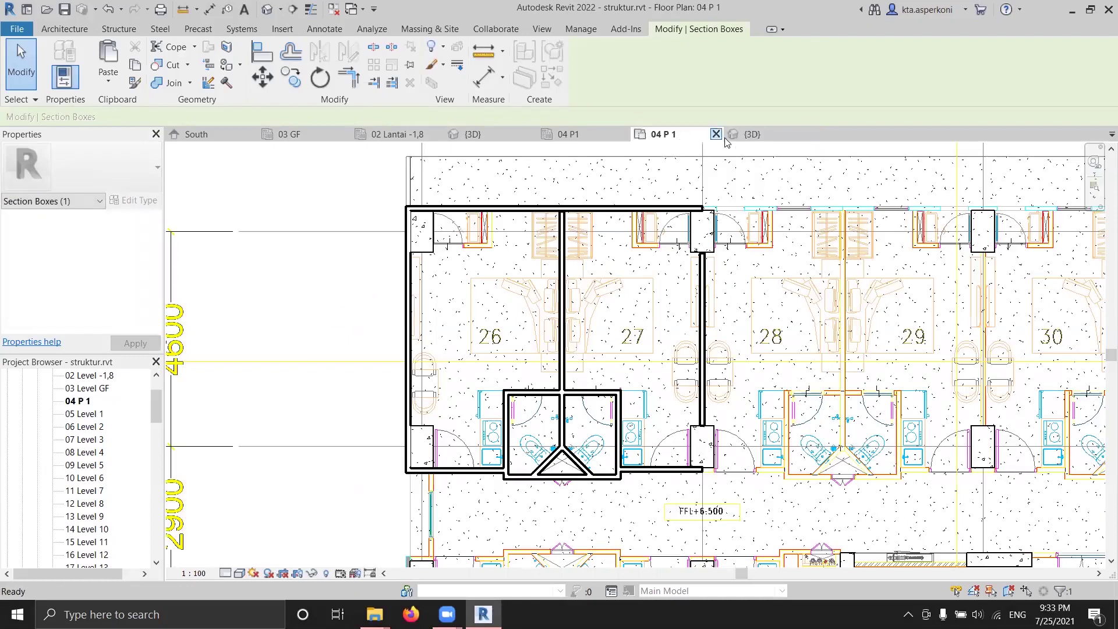
left_click(754, 136)
scroll(555, 306, "up", 3)
middle_click_drag(555, 306, 503, 342, "shift")
scroll(503, 342, "down", 3)
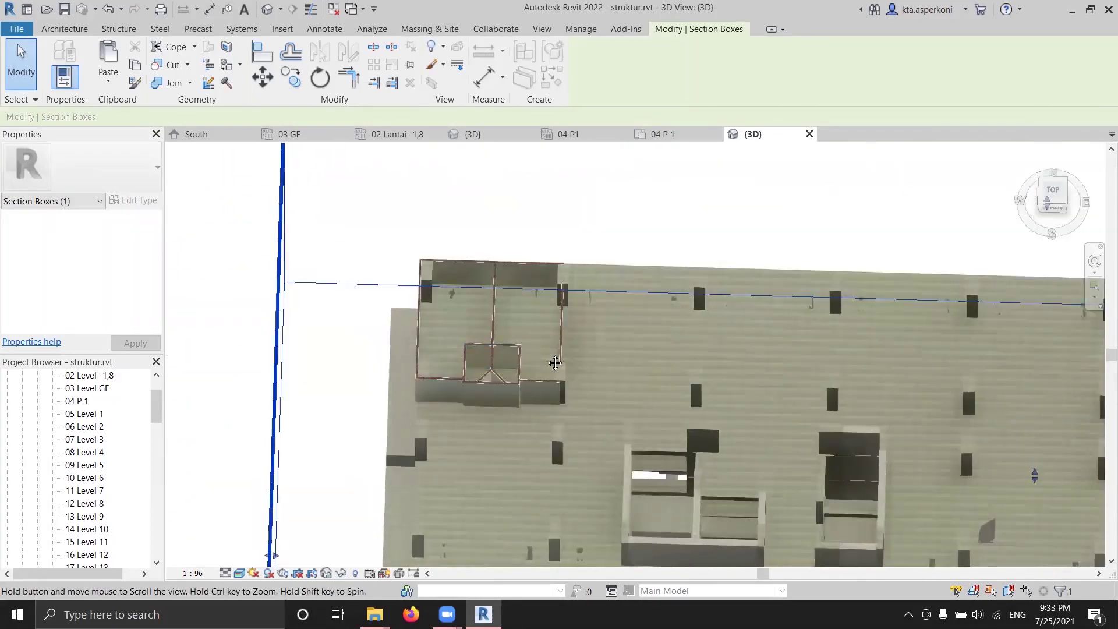
middle_click_drag(564, 362, 589, 366)
scroll(559, 349, "up", 5)
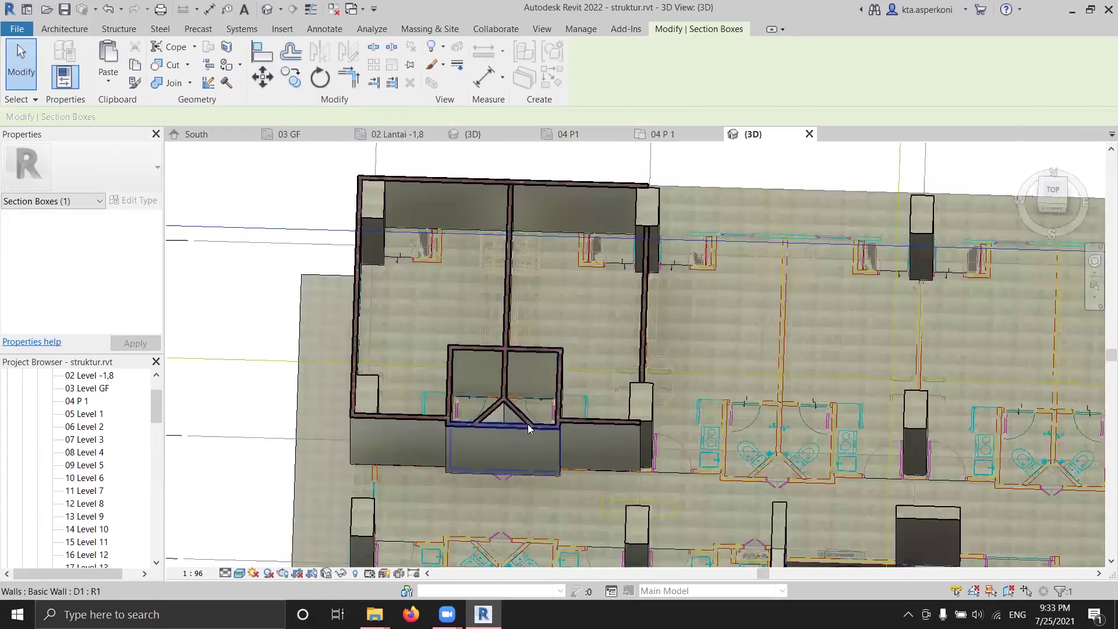
scroll(571, 333, "down", 1)
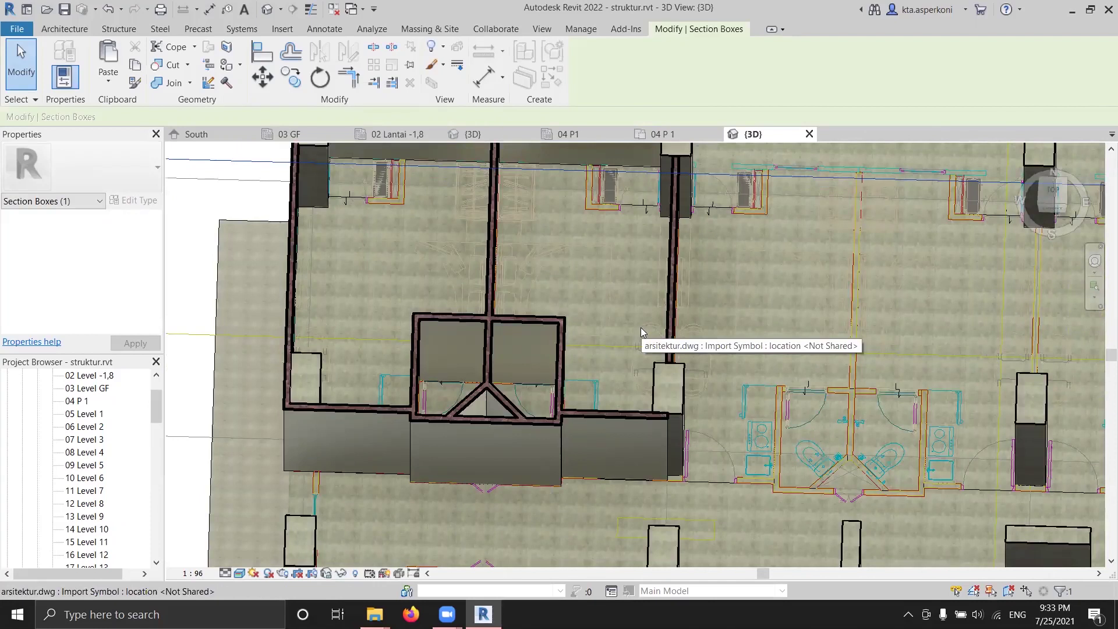
scroll(546, 303, "down", 1)
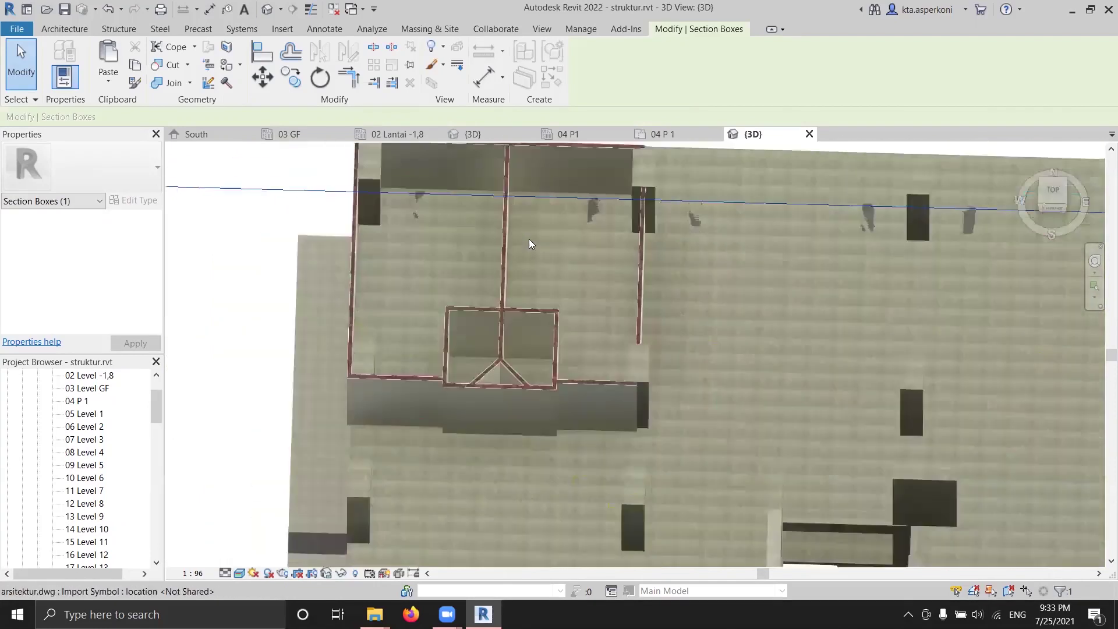
middle_click_drag(529, 239, 510, 345)
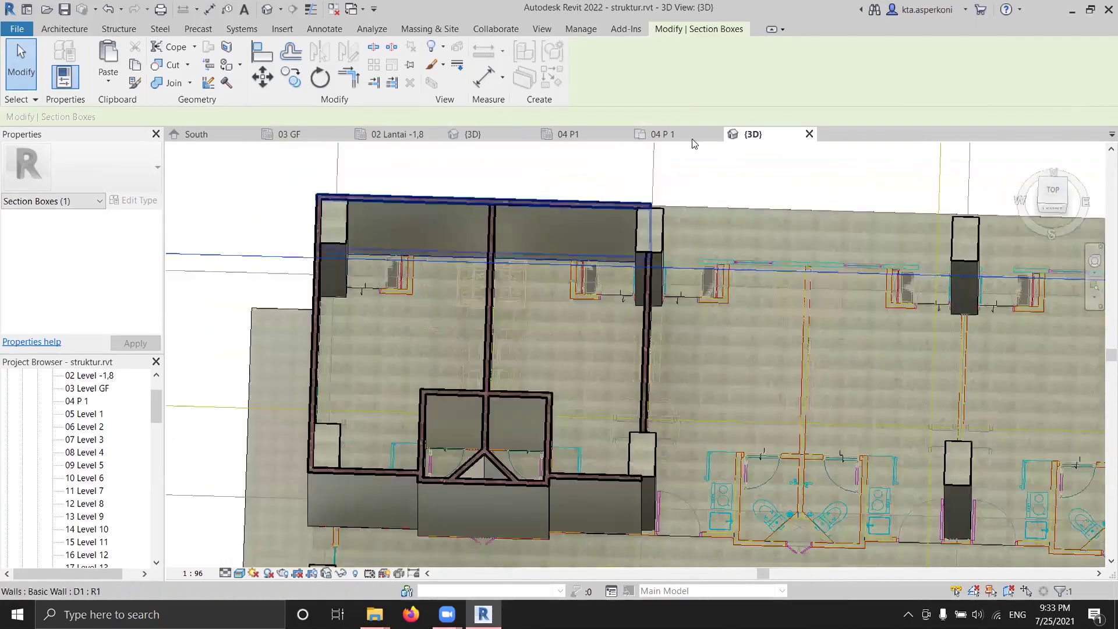
left_click(661, 135)
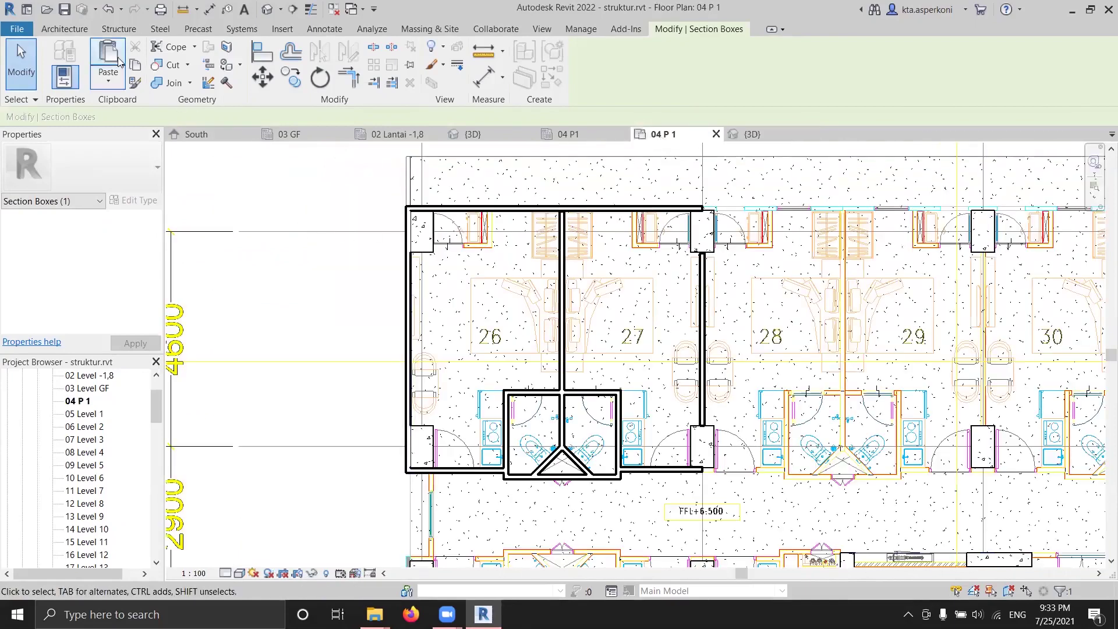
Start a Concrete Slab - 6" floor sketch on 04 P 1, beginning its line boundary where unit 26's upper column meets the outer wall
left_click(65, 29)
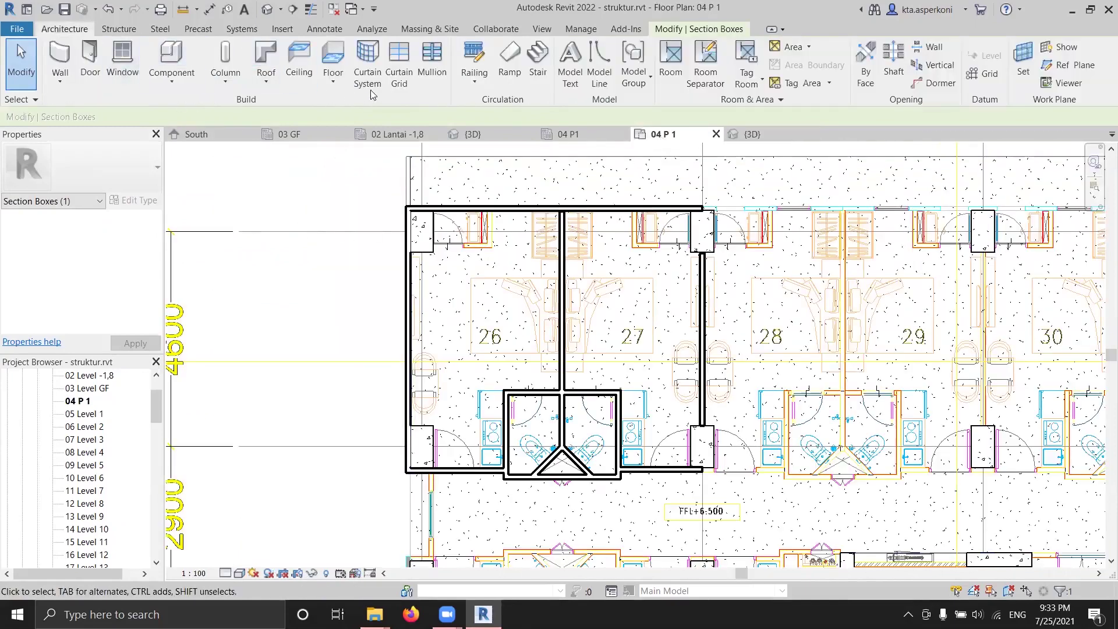
left_click(333, 56)
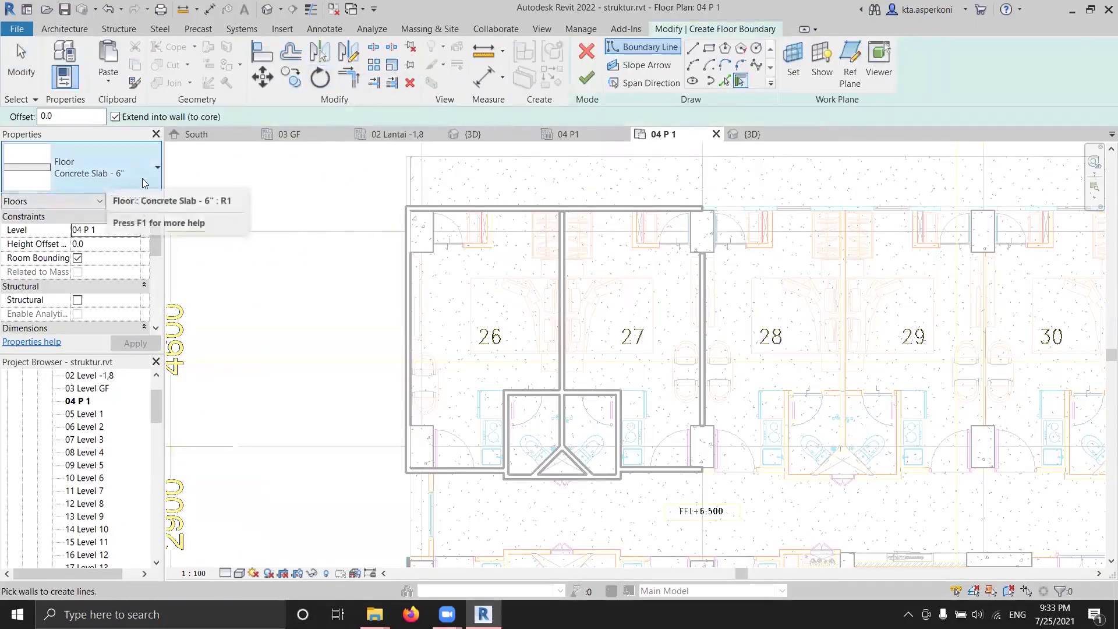
left_click(694, 50)
scroll(437, 237, "up", 4)
left_click(352, 278)
scroll(353, 284, "down", 2)
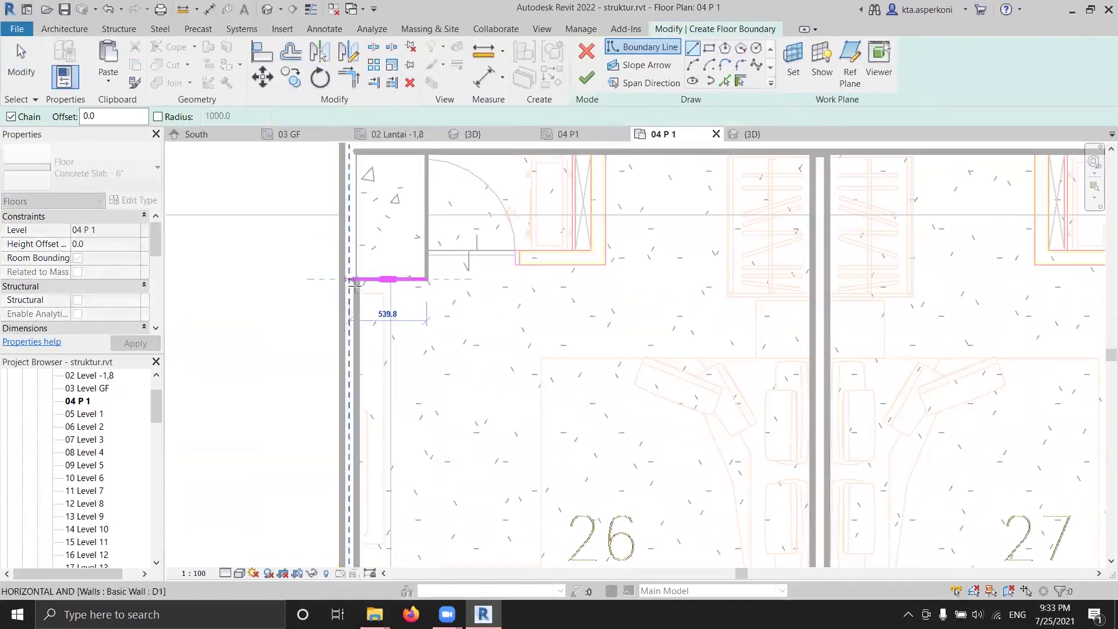
Trace the floor boundary around unit 26's columns, corridor wall, bathroom and party wall, and finish the floor sketch
middle_click_drag(436, 401, 436, 134)
left_click(387, 437)
left_click(434, 436)
left_click(434, 522)
left_click(575, 522)
left_click(576, 366)
scroll(780, 244, "down", 1)
scroll(651, 274, "up", 4)
left_click(652, 273)
left_click(586, 77)
Set the height offset of unit 26's floor to 130 and isolate the floor in a 3D section box
scroll(698, 391, "down", 2)
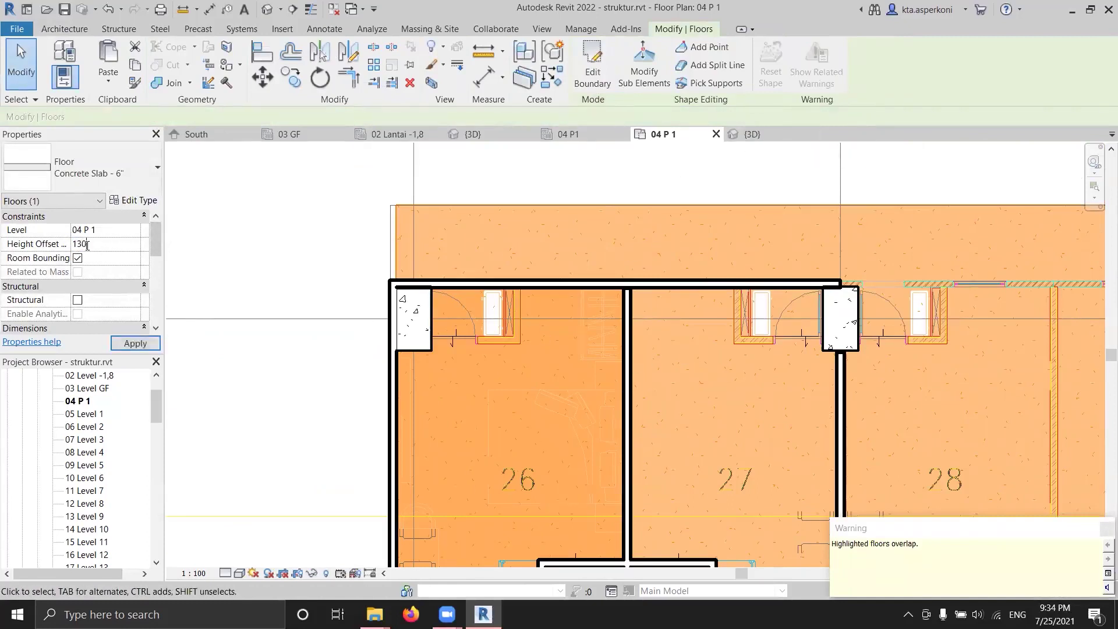
left_click(135, 343)
key("b")
key("x")
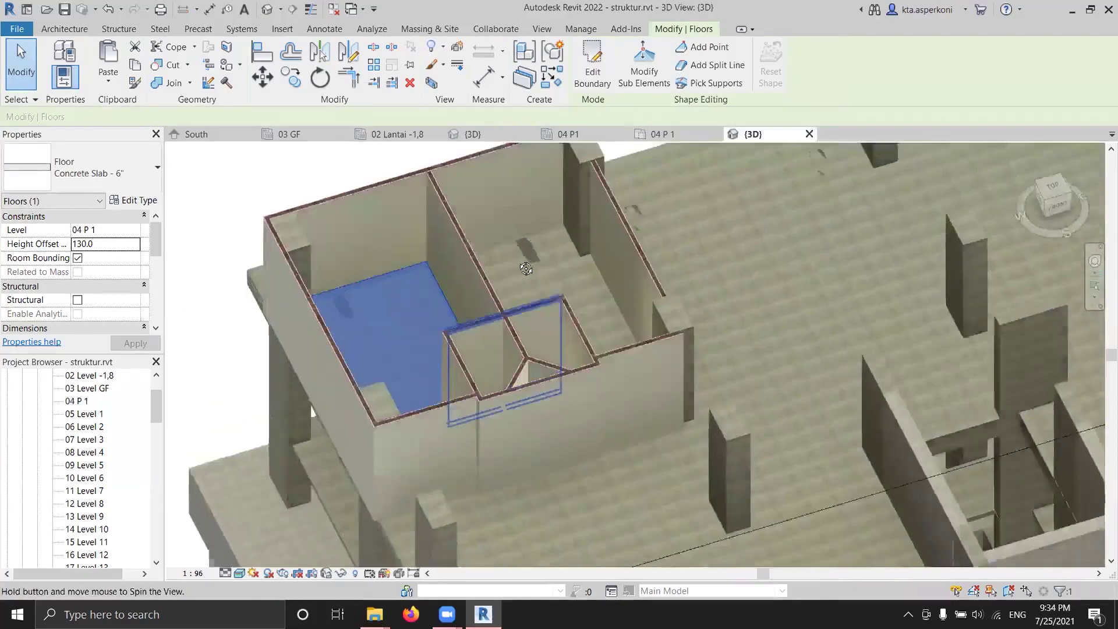
Open the layer structure of unit 26's Concrete Slab - 6" floor and search the material browser for "cera"
scroll(326, 515, "down", 3)
middle_click_drag(326, 515, 668, 317, "shift")
scroll(668, 317, "up", 5)
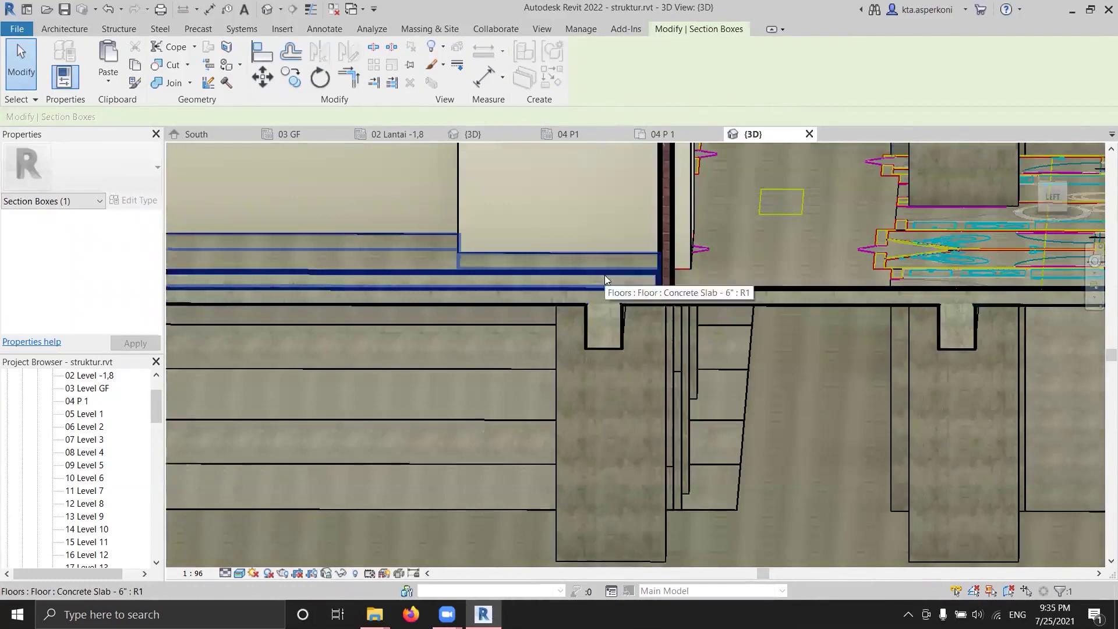
left_click(604, 275)
left_click(155, 165)
left_click(134, 200)
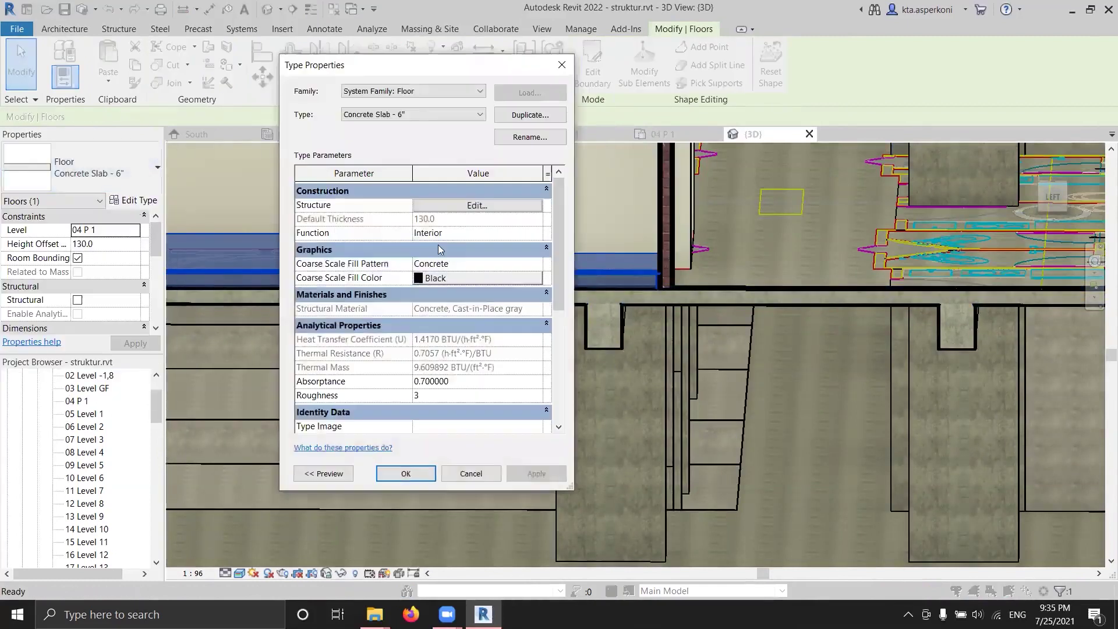
left_click(468, 207)
left_click(379, 214)
left_click(395, 214)
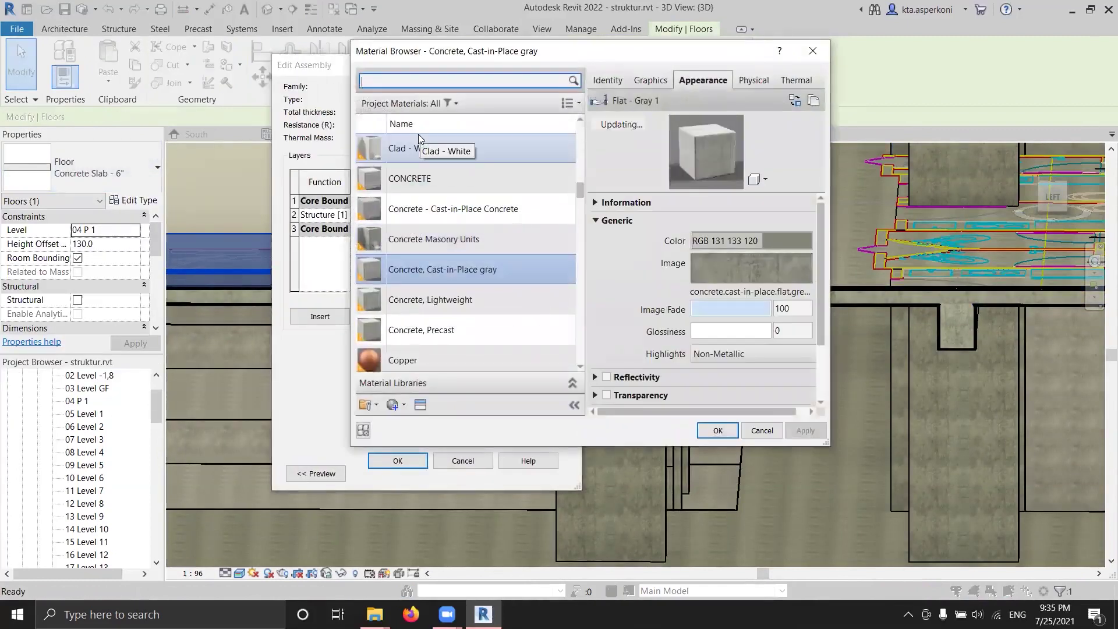
left_click(412, 81)
type("cera")
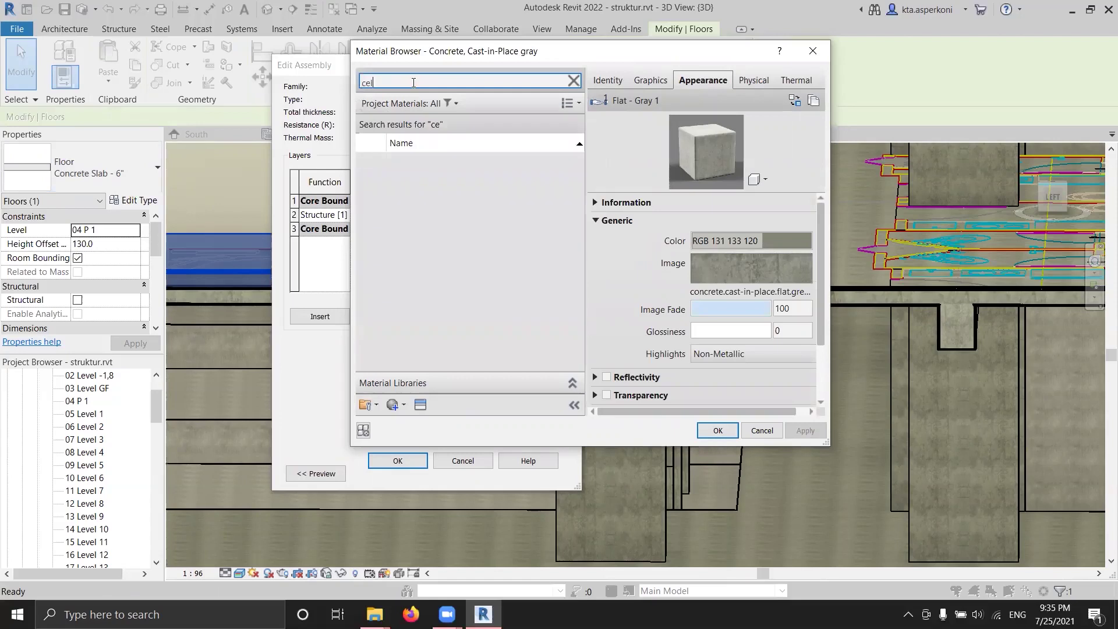
left_click(813, 51)
Try making the Concrete Slab - 6" layer a Finish 1 [4] in Acoustic Ceiling Tile 24 x 24 with thickness 100
left_click(343, 214)
left_click(321, 263)
left_click(397, 214)
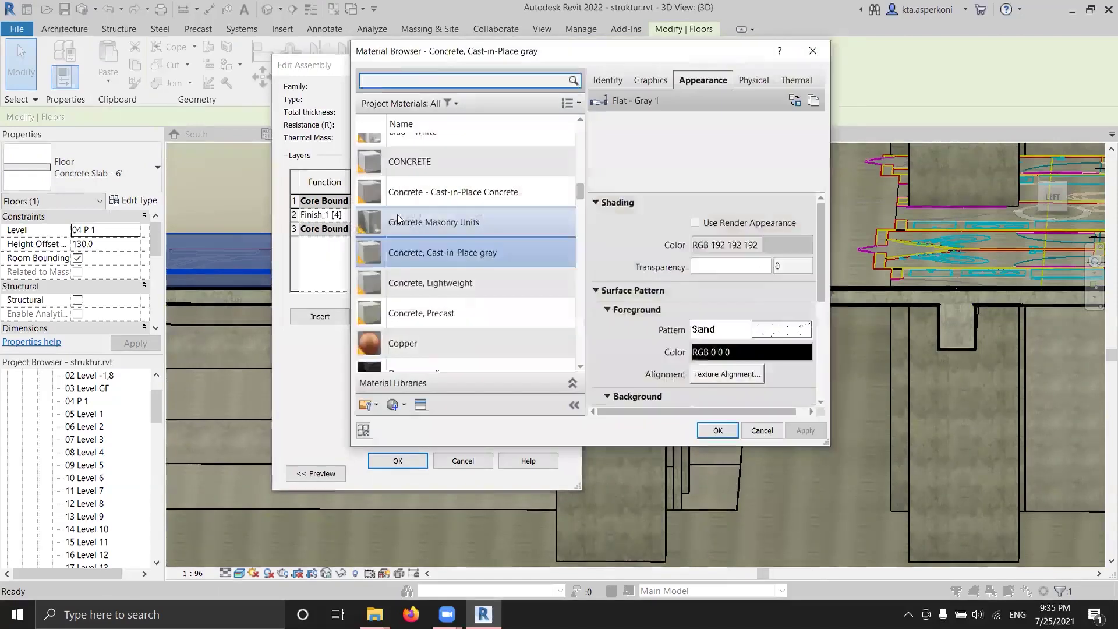
type("cell")
key("BackSpace")
key("BackSpace")
key("BackSpace")
key("BackSpace")
type("tile")
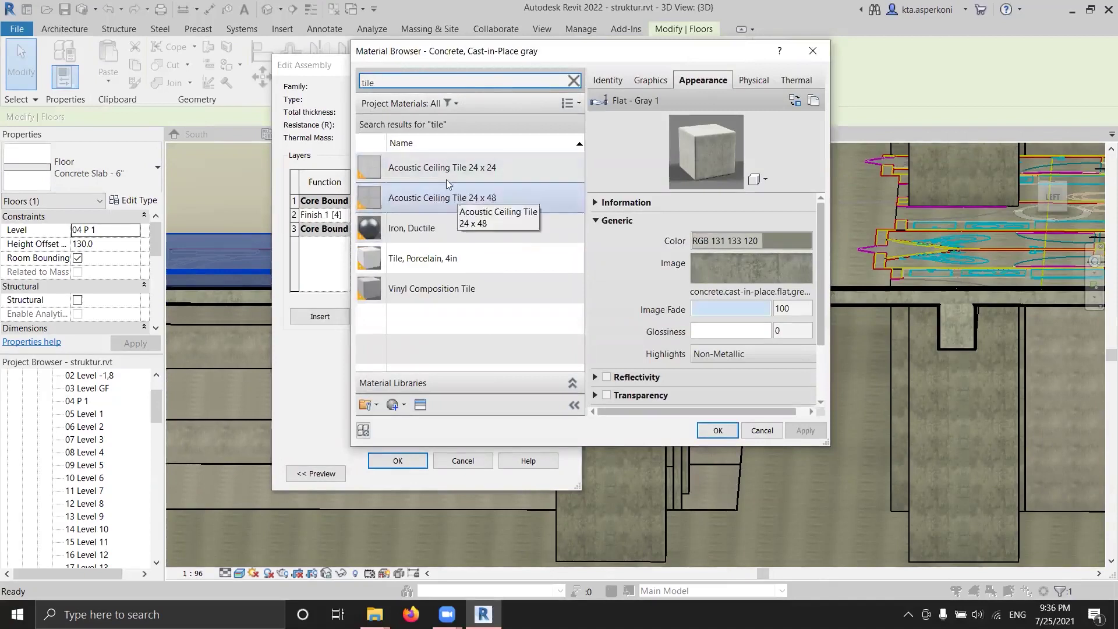
left_click(431, 167)
left_click(717, 431)
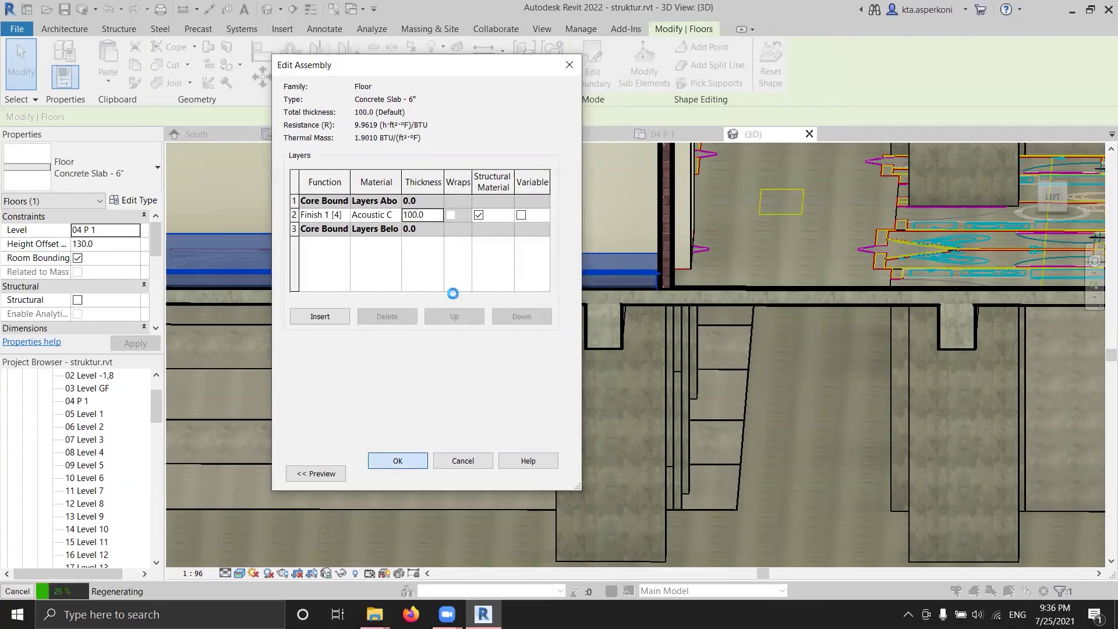
key("Return")
Try a layer thickness of 800 for the Concrete Slab - 6" type and check the slabs in the 3D view
left_click(477, 205)
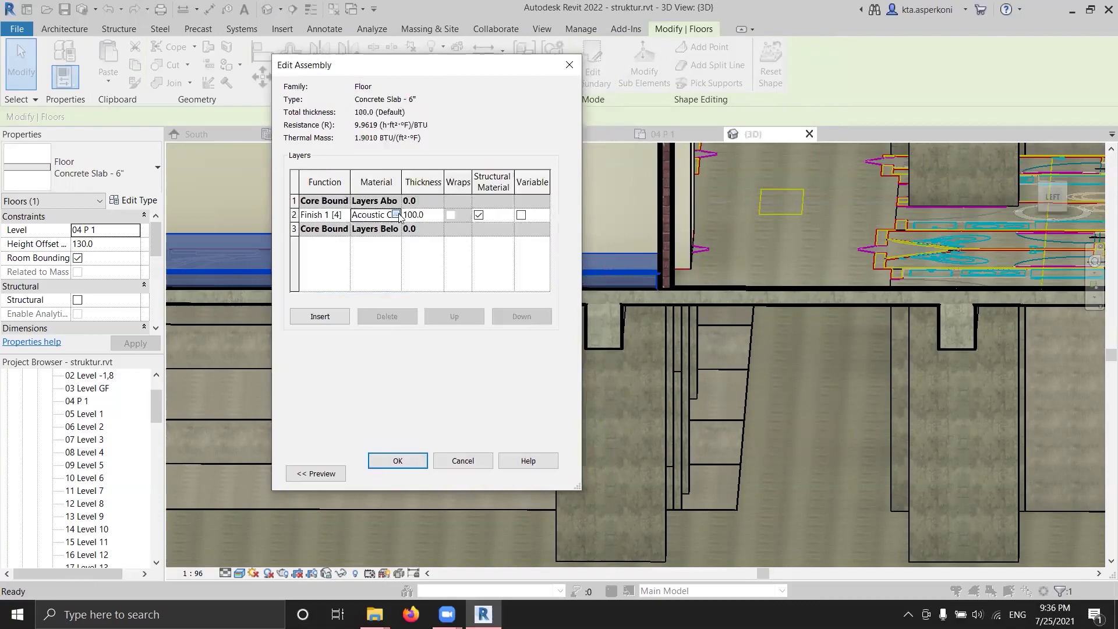
left_click(402, 215)
left_click(718, 430)
key("Tab")
key("Return")
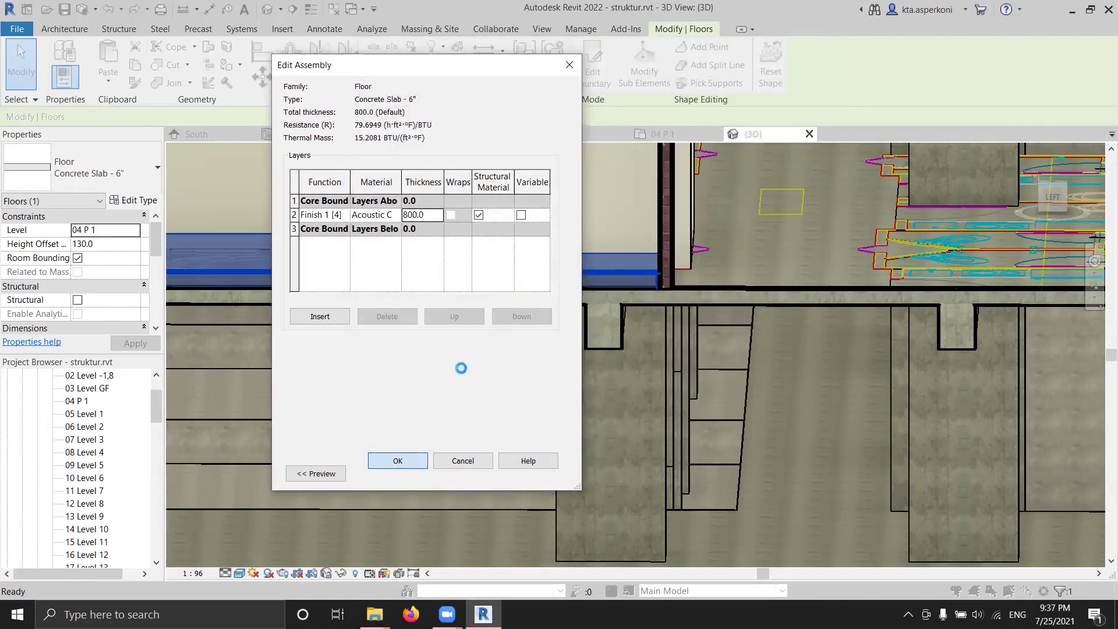
left_click(477, 330)
left_click(409, 471)
scroll(626, 323, "down", 3)
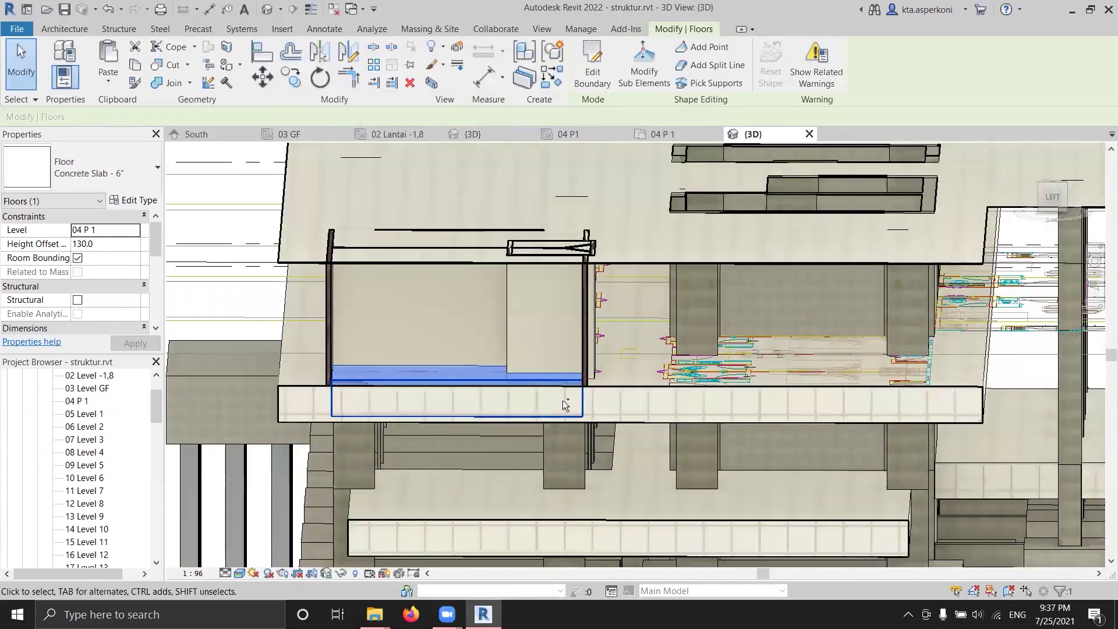
key("Escape")
scroll(412, 379, "down", 5)
scroll(412, 379, "up", 5)
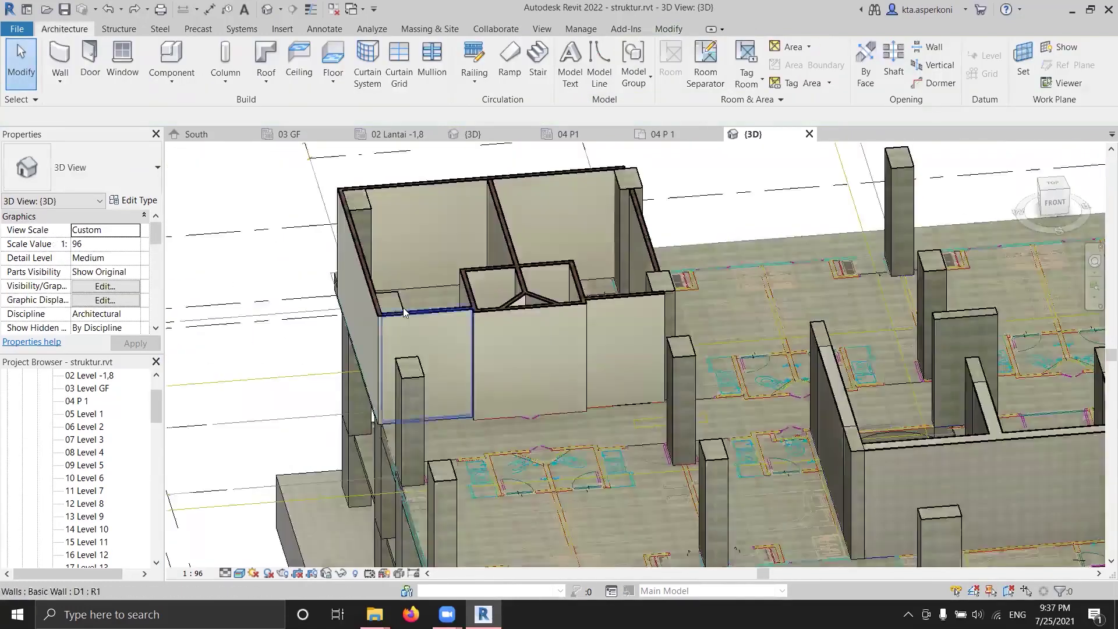
Change unit 26's floor to the Generic - 12" type
scroll(413, 379, "down", 2)
middle_click_drag(521, 160, 507, 195, "shift")
scroll(654, 421, "up", 8)
left_click(559, 466)
left_click(81, 167)
left_click(35, 297)
Edit the Generic - 12" floor layer to function Finish 1 [4] with an Acoustic Ceiling Tile material and a thin finish thickness
left_click(133, 201)
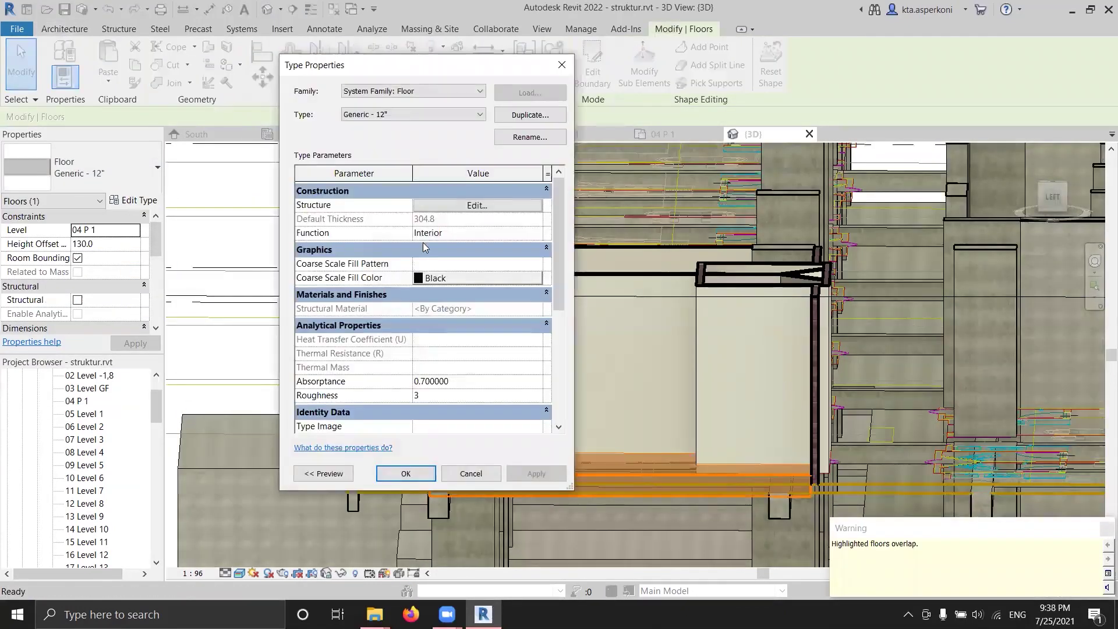
left_click(477, 205)
left_click(320, 214)
left_click(320, 274)
key("Tab")
key("Tab")
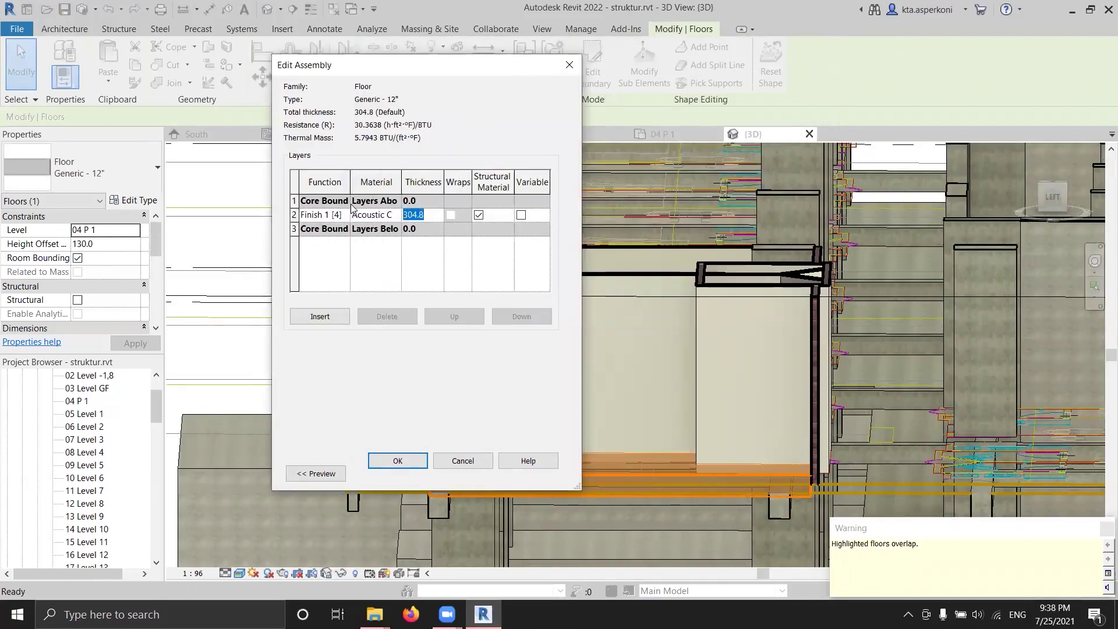
left_click(400, 461)
left_click(477, 278)
left_click(482, 396)
left_click(406, 474)
Set the height offset of unit 26's tiled floor to 10
middle_click_drag(670, 443, 589, 427, "shift")
scroll(231, 402, "up", 5)
middle_click_drag(230, 402, 260, 402)
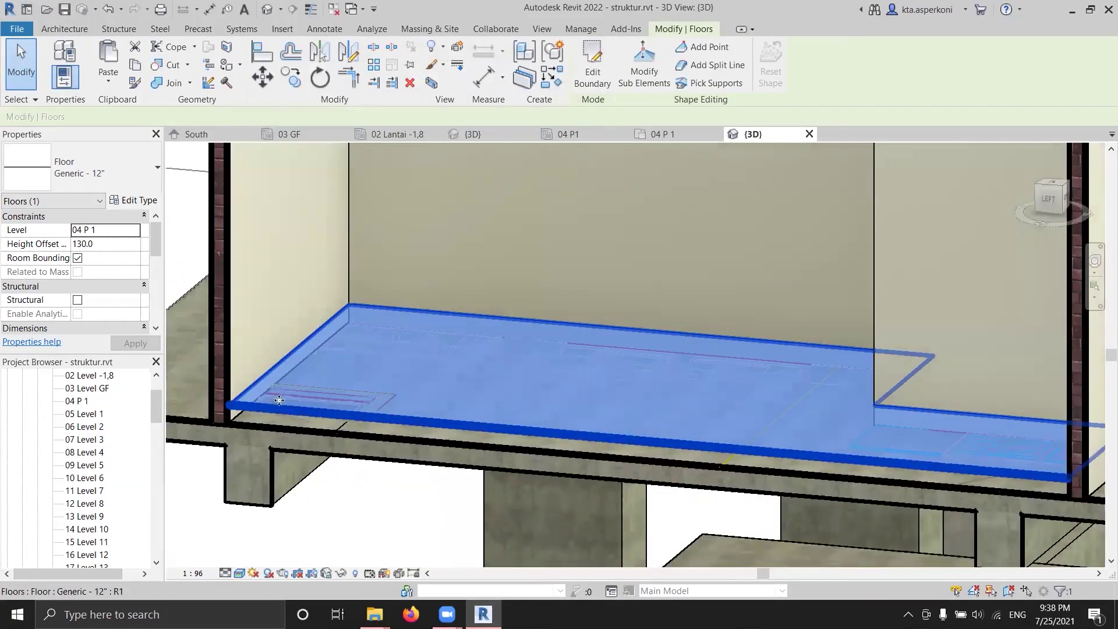
left_click(111, 244)
type("0.0")
key("Return")
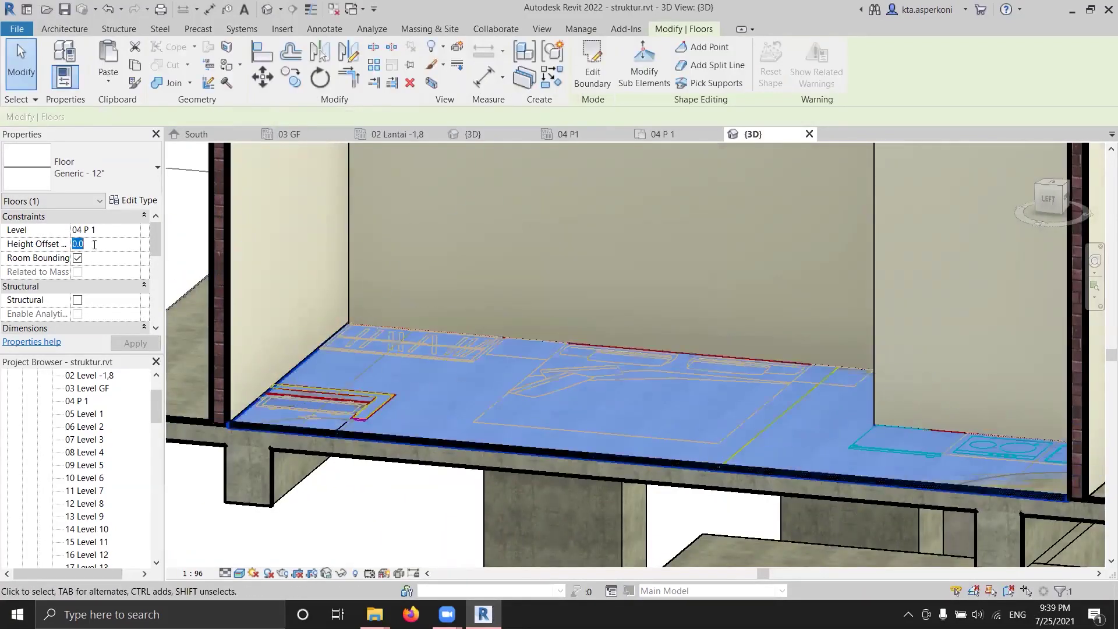
middle_click_drag(430, 401, 282, 481, "shift")
left_click(374, 465)
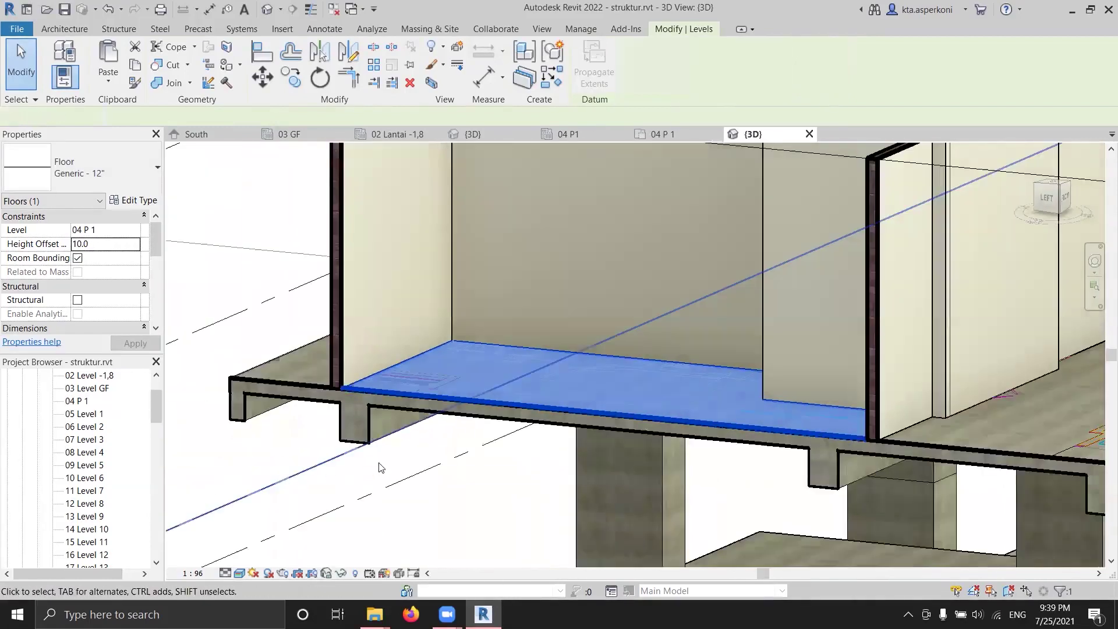
key("Escape")
Examine unit 26's tiled floor from above in the 3D view and return to the 04 P 1 plan
middle_click_drag(585, 364, 514, 458, "shift")
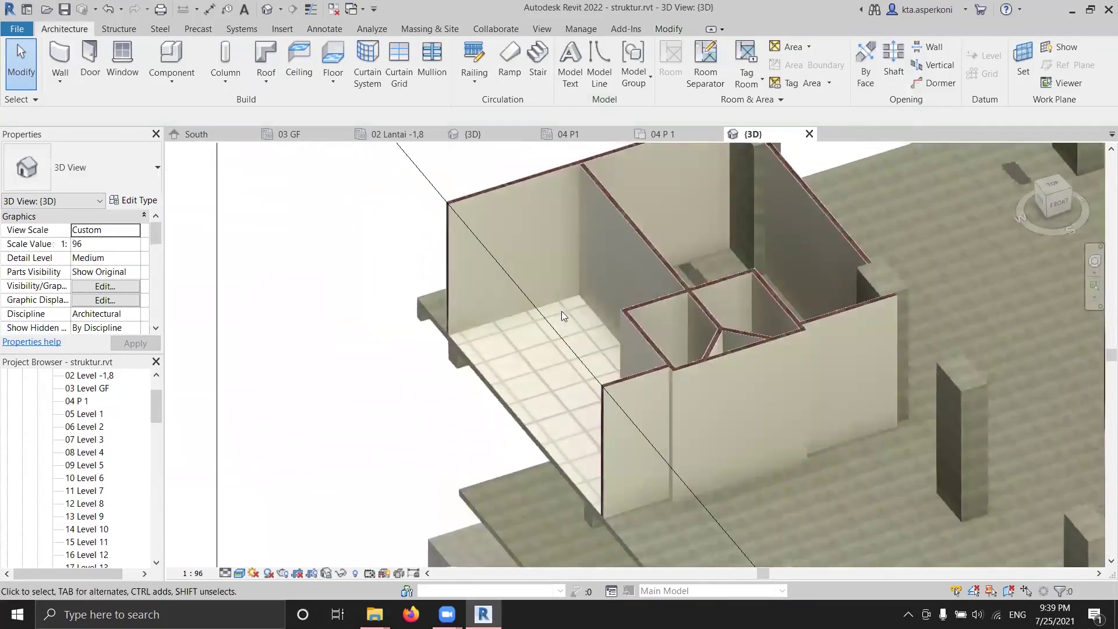
middle_click_drag(561, 315, 573, 310, "shift")
scroll(549, 336, "up", 2)
scroll(447, 348, "up", 2)
scroll(639, 305, "down", 5)
scroll(542, 335, "up", 3)
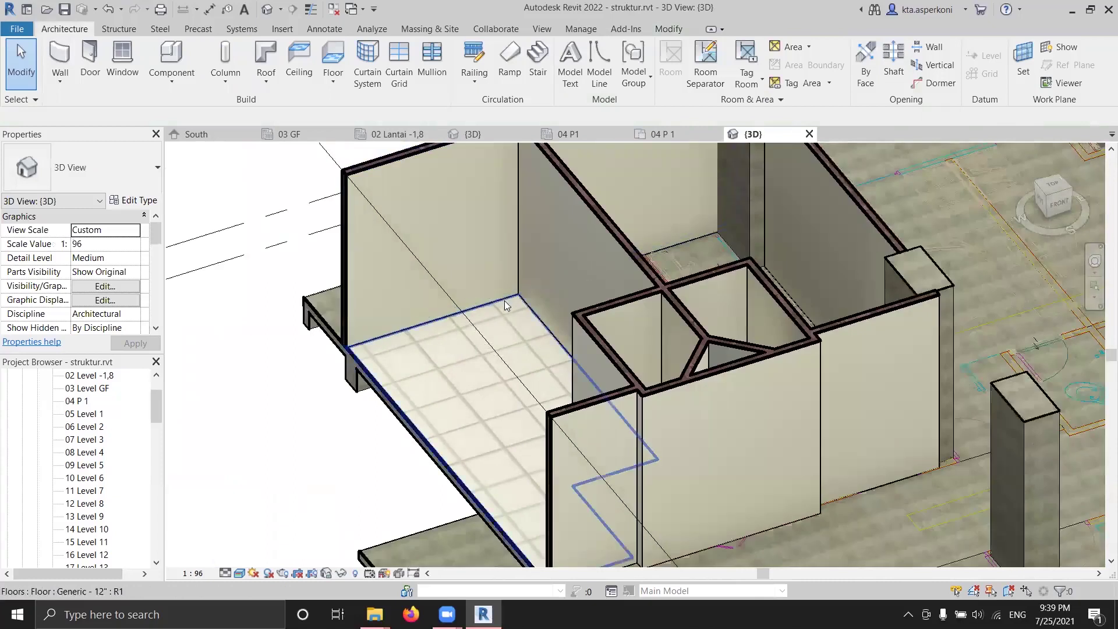
left_click(675, 133)
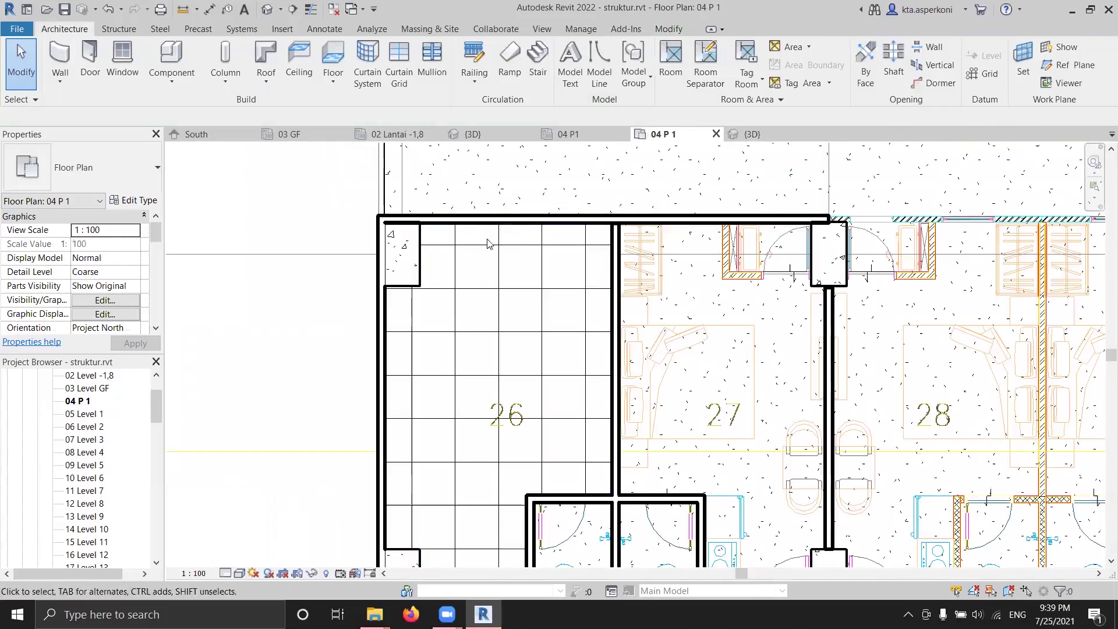
Mirror a copy of unit 26's tiled floor into unit 27 about the wall between the two units
left_click(589, 296)
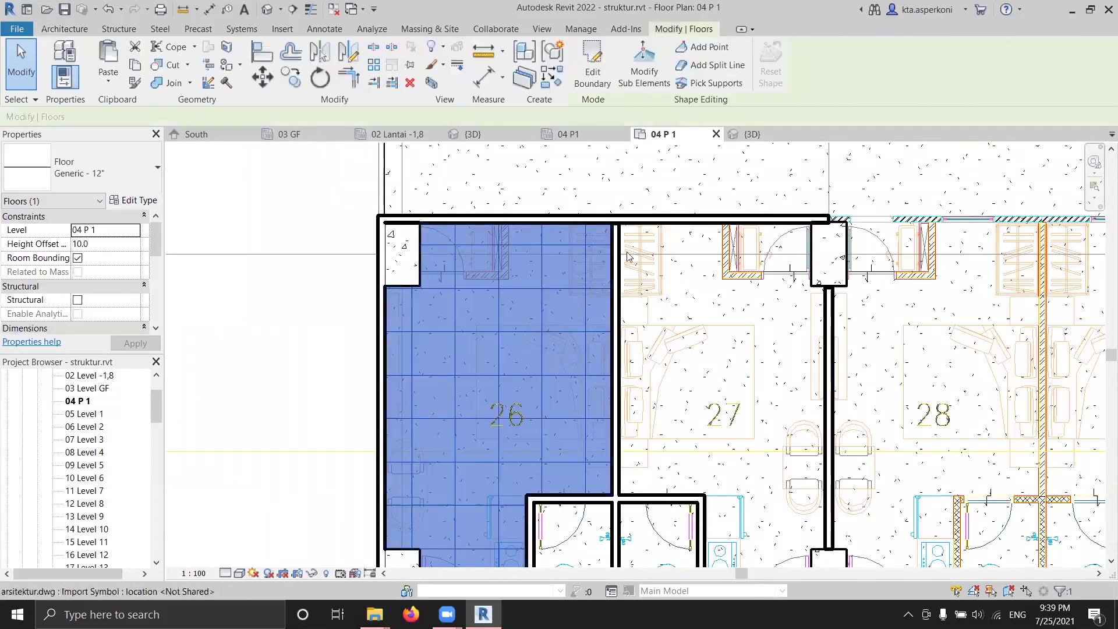
scroll(638, 272, "up", 2)
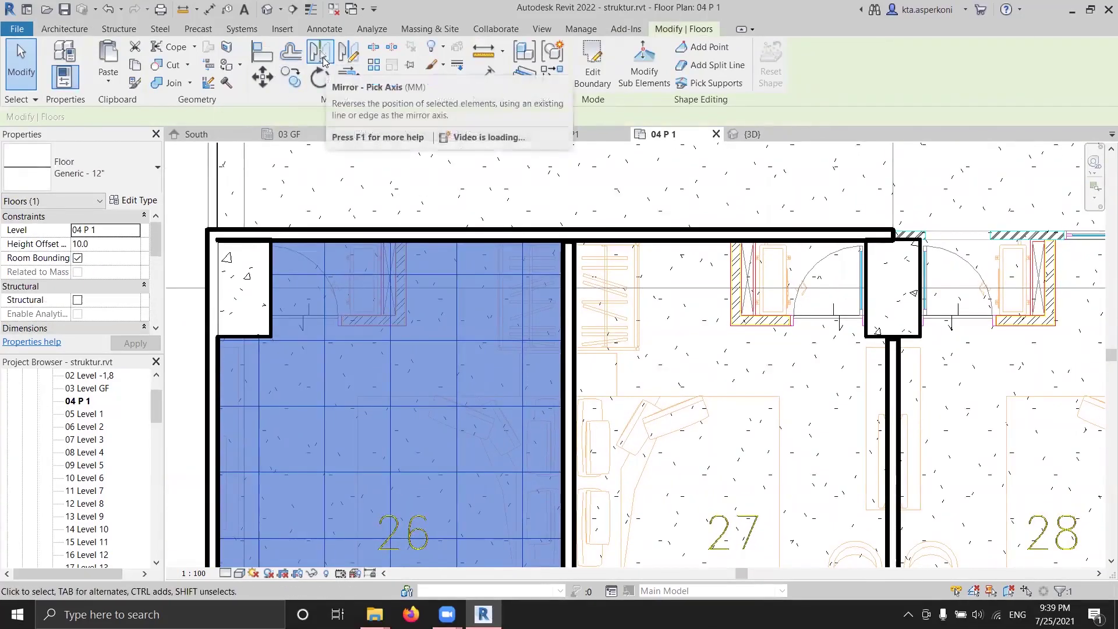
left_click(324, 58)
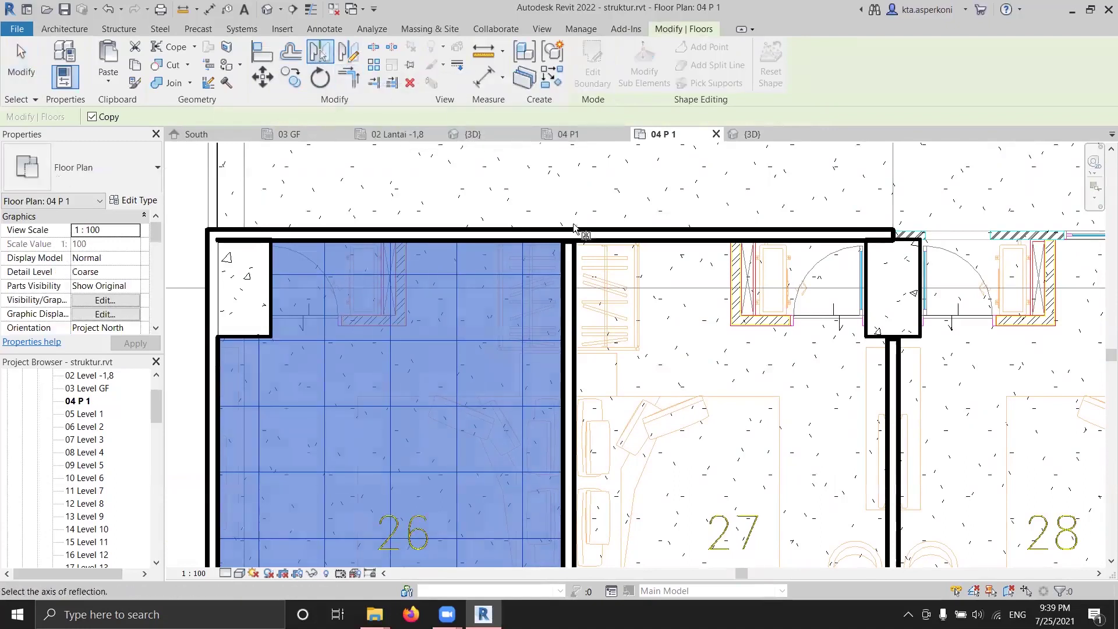
left_click(569, 280)
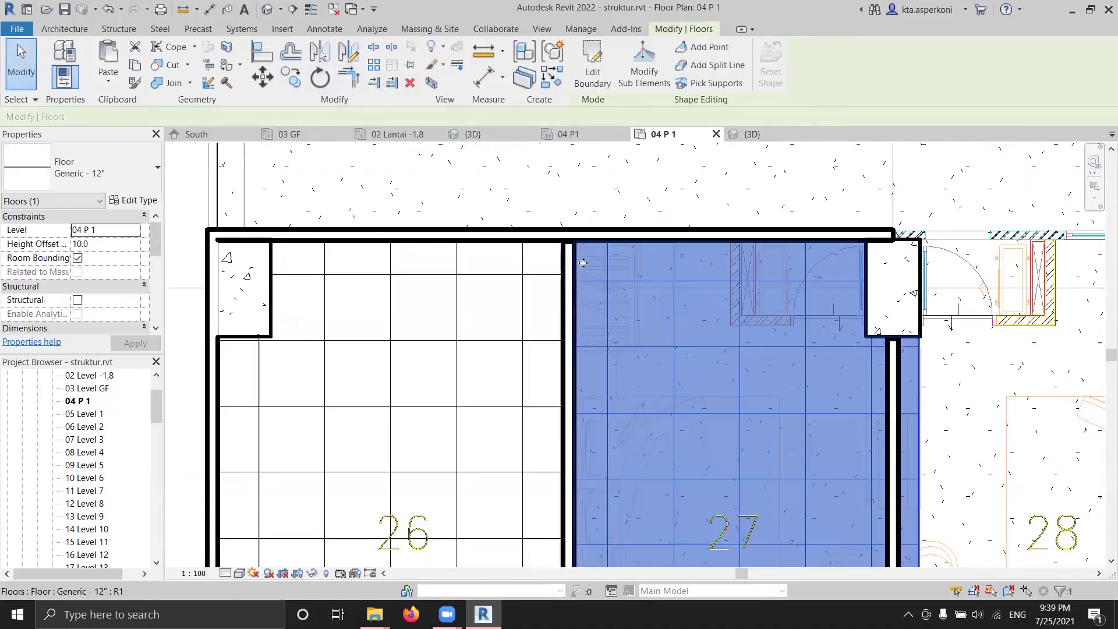
scroll(635, 304, "down", 4)
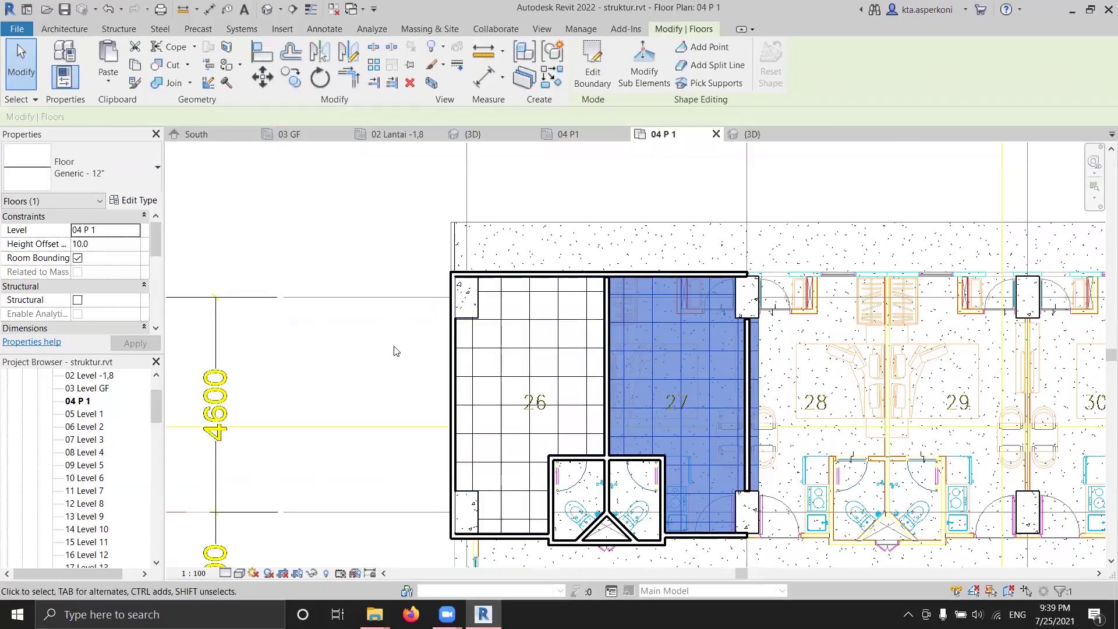
left_click(394, 377)
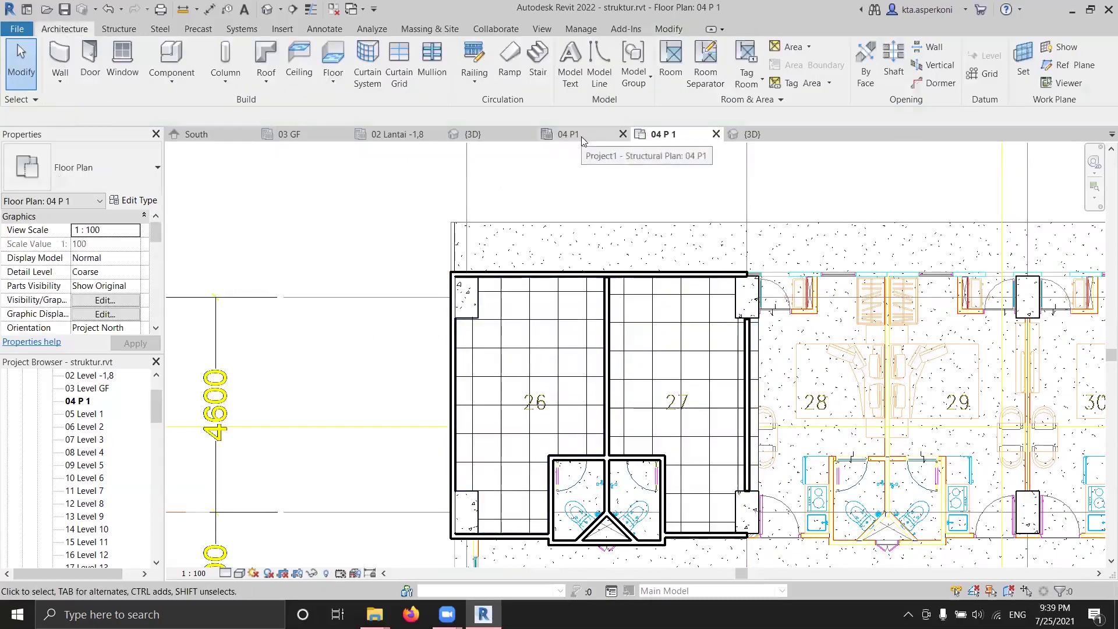
Check the tiled floors of units 26 and 27 in the 3D view and return to the 04 P 1 plan
left_click(751, 134)
middle_click_drag(619, 317, 631, 339, "shift")
scroll(616, 292, "down", 2)
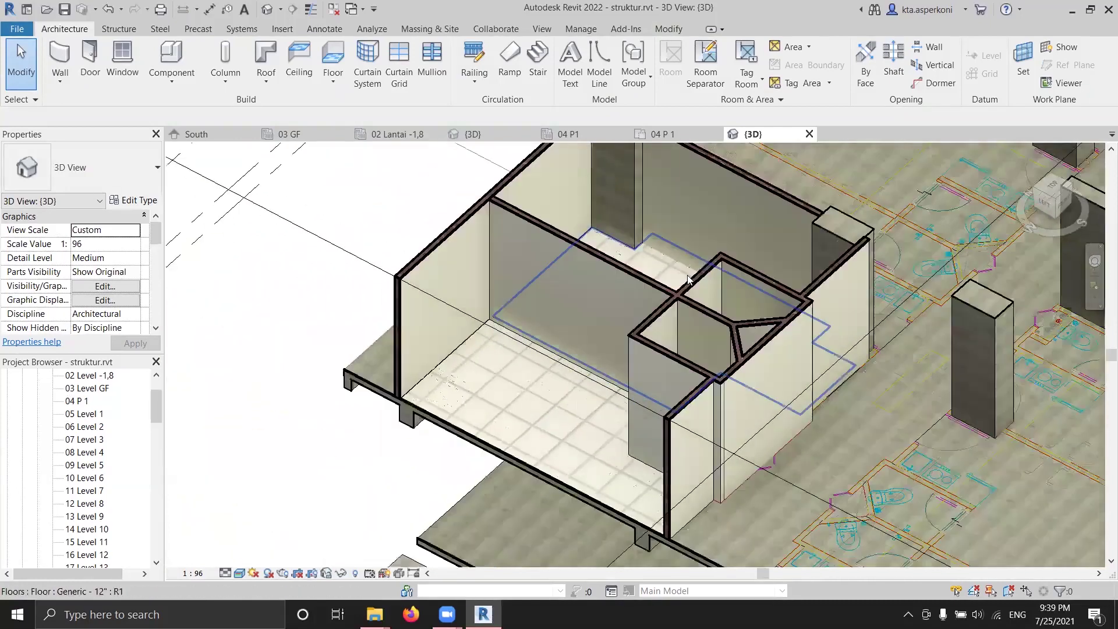
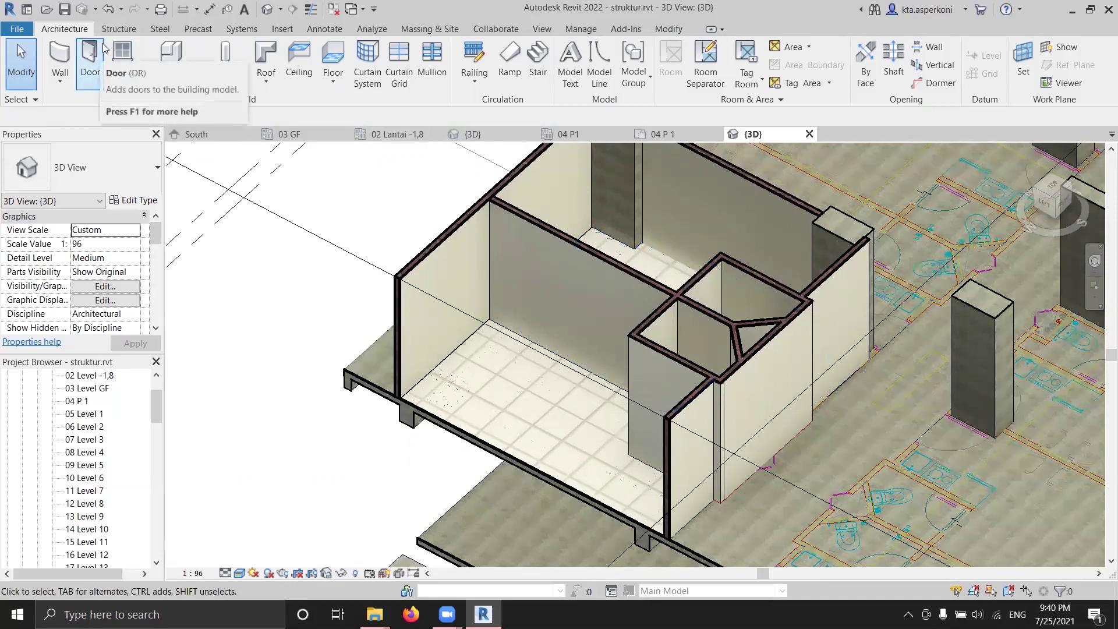
key("ctrl+Tab")
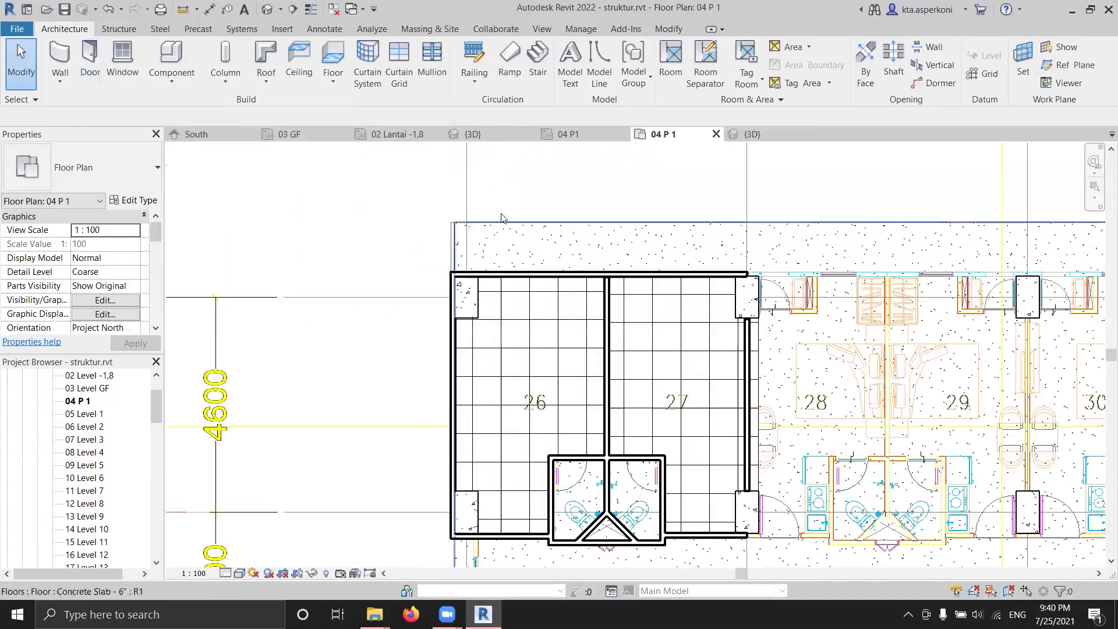
Start placing a door and duplicate the Single-Flush 36" x 84" type as p1
left_click(88, 58)
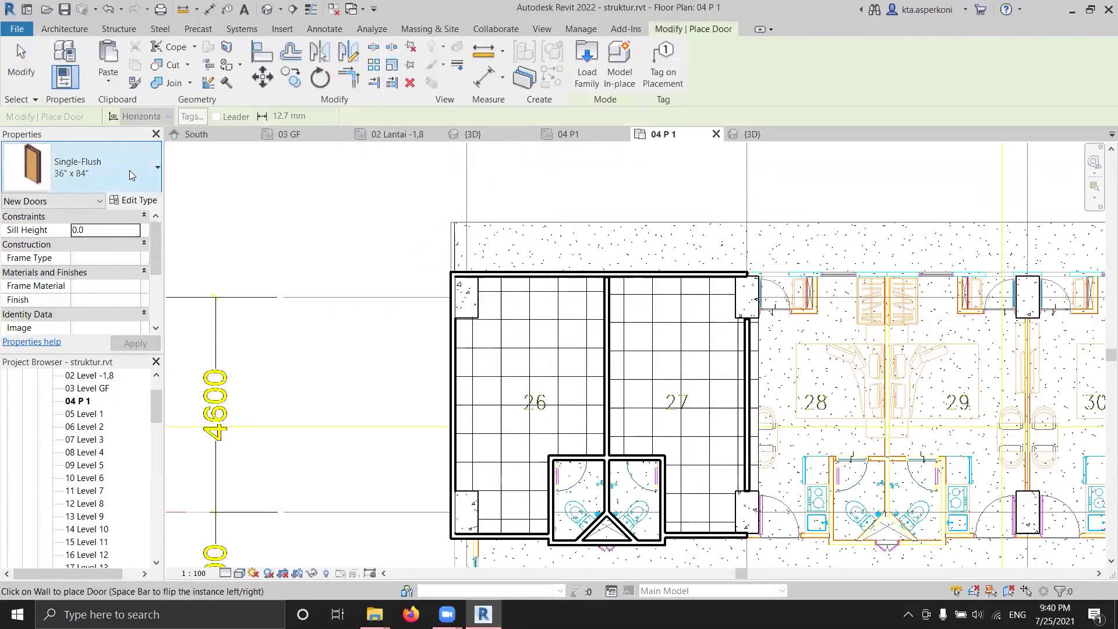
middle_click_drag(593, 356, 506, 294)
scroll(489, 387, "up", 2)
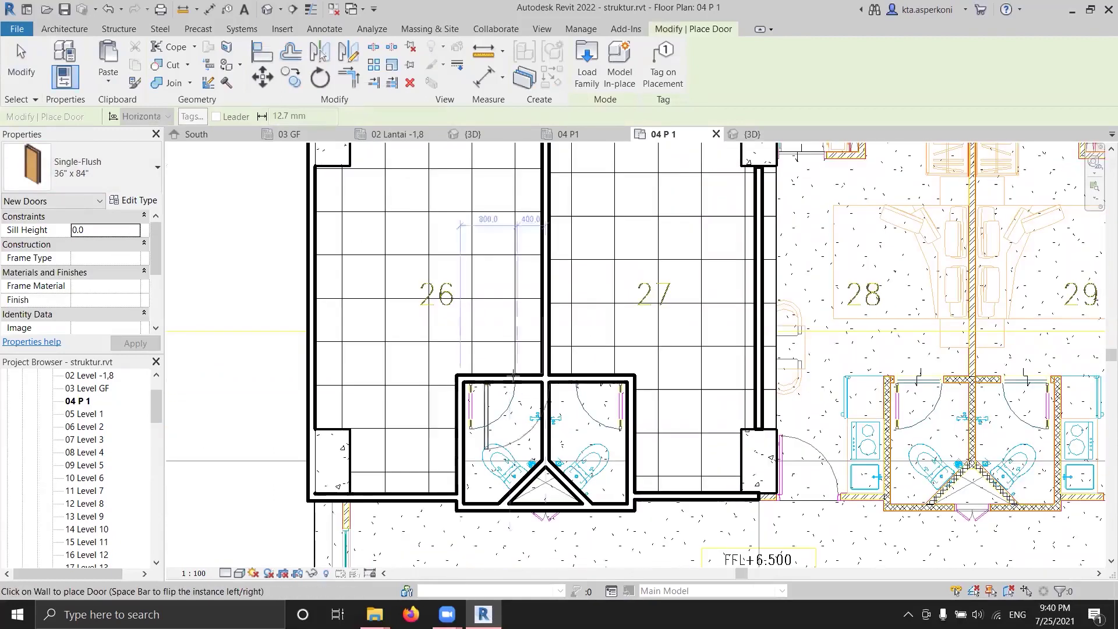
left_click(132, 200)
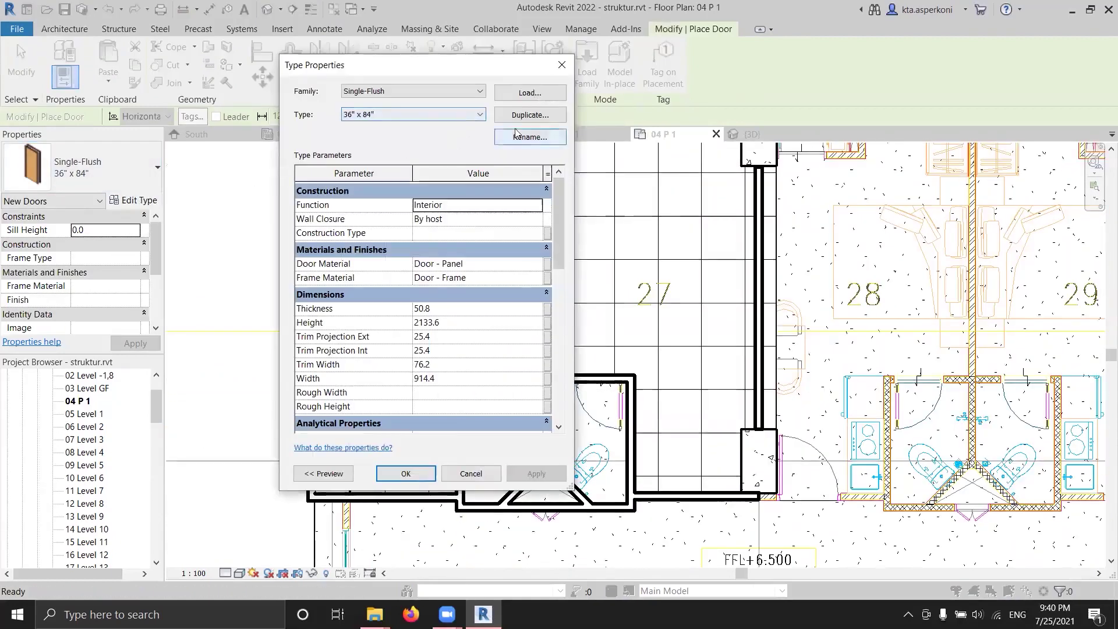
left_click(530, 115)
type("p1")
key("Return")
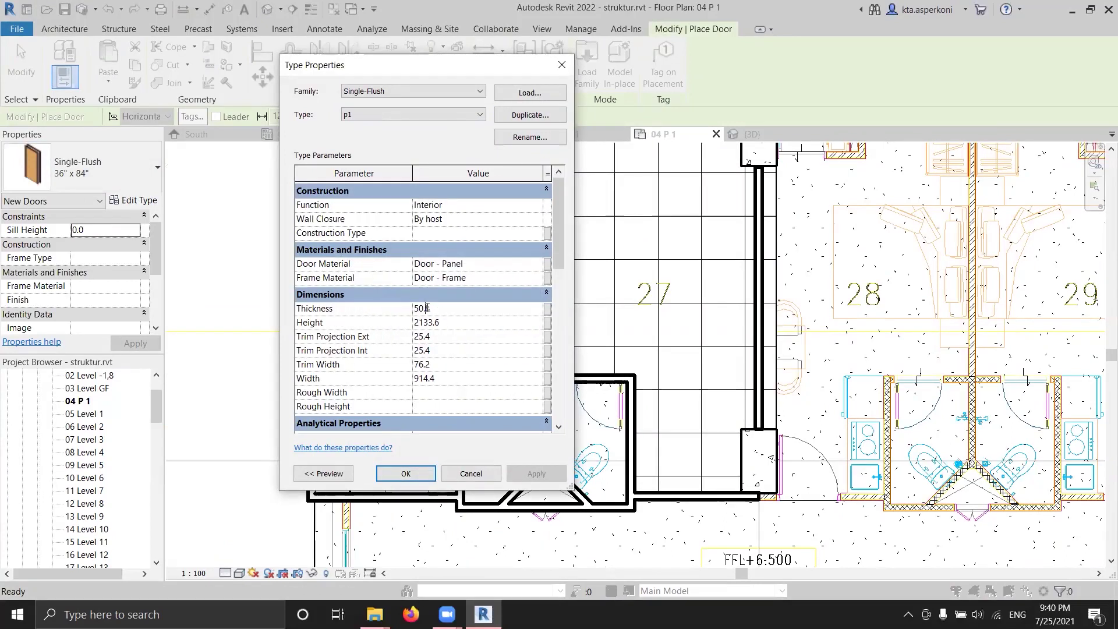
left_click(419, 476)
scroll(496, 381, "up", 2)
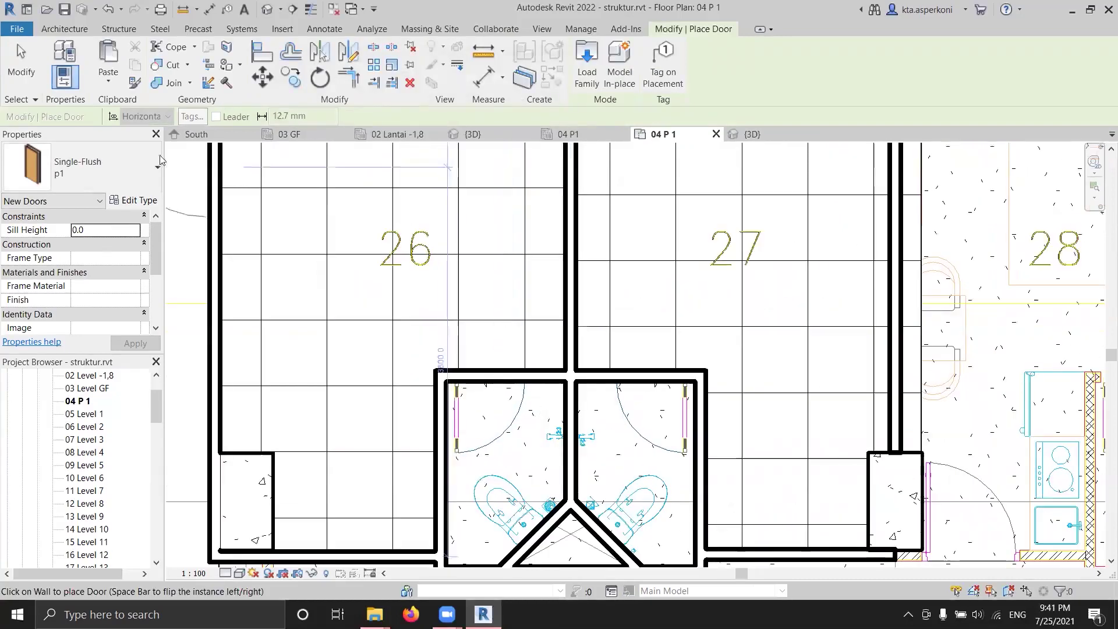
Set the p1 door type's thickness to 50 and its width to 650
left_click(134, 200)
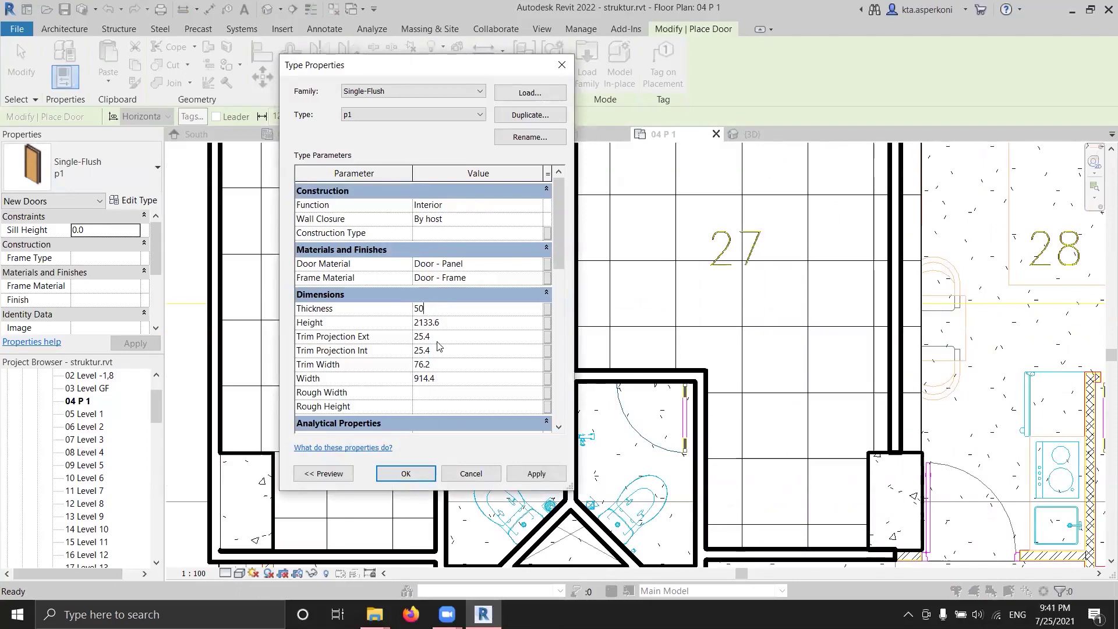
left_click(428, 379)
left_click(405, 473)
left_click(134, 200)
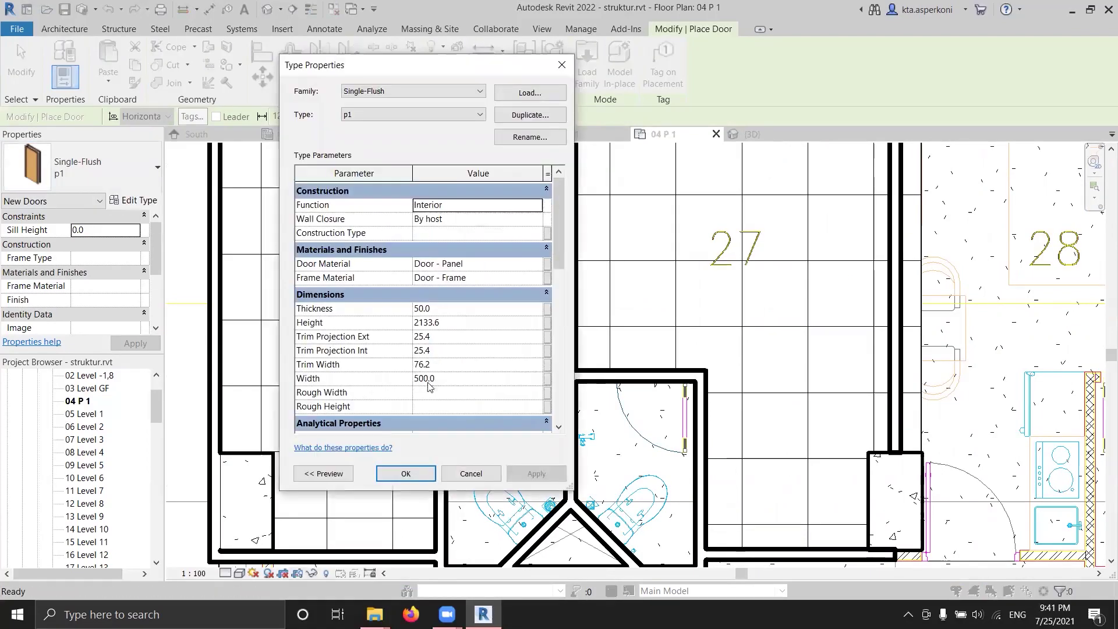
key("Return")
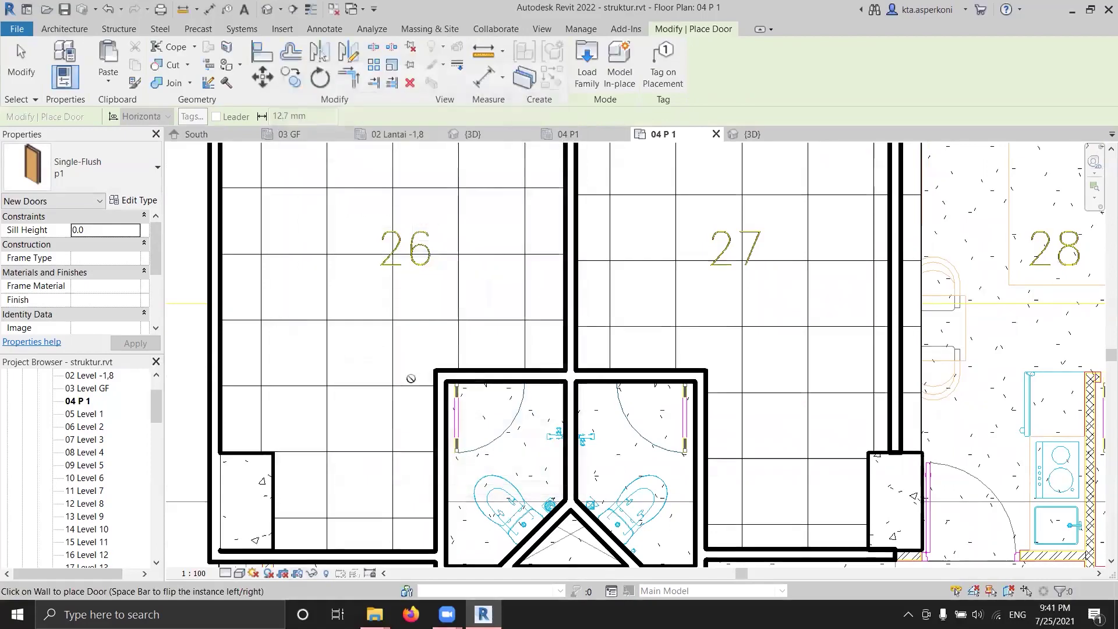
Place a p1 door in unit 26's bathroom wall and mirror a copy into unit 27's bathroom about the shared wall
left_click(492, 380)
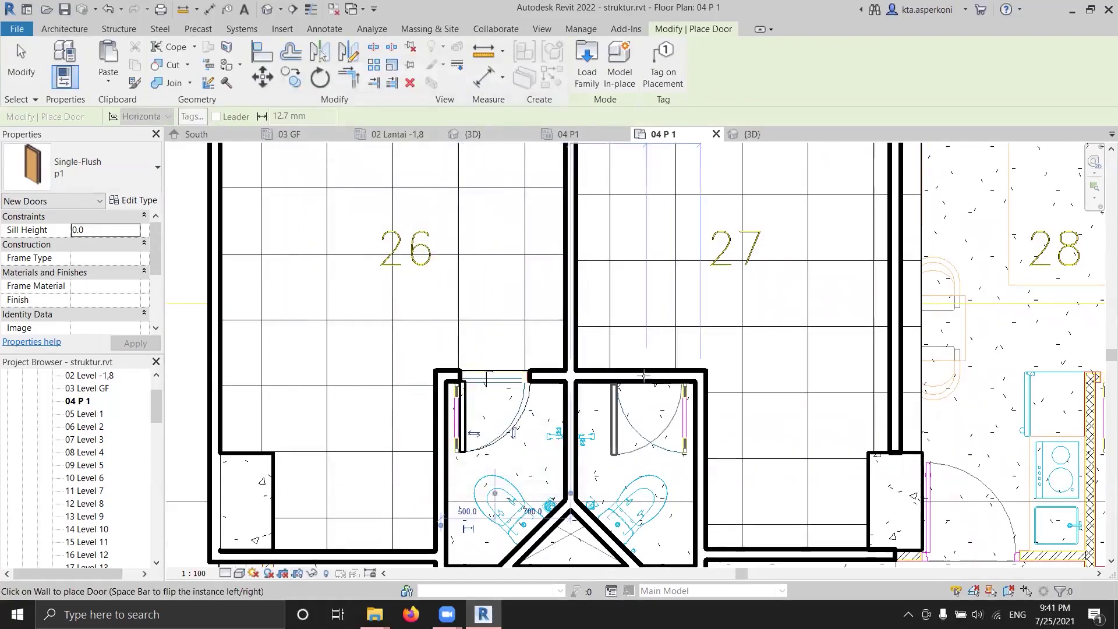
scroll(650, 384, "up", 1)
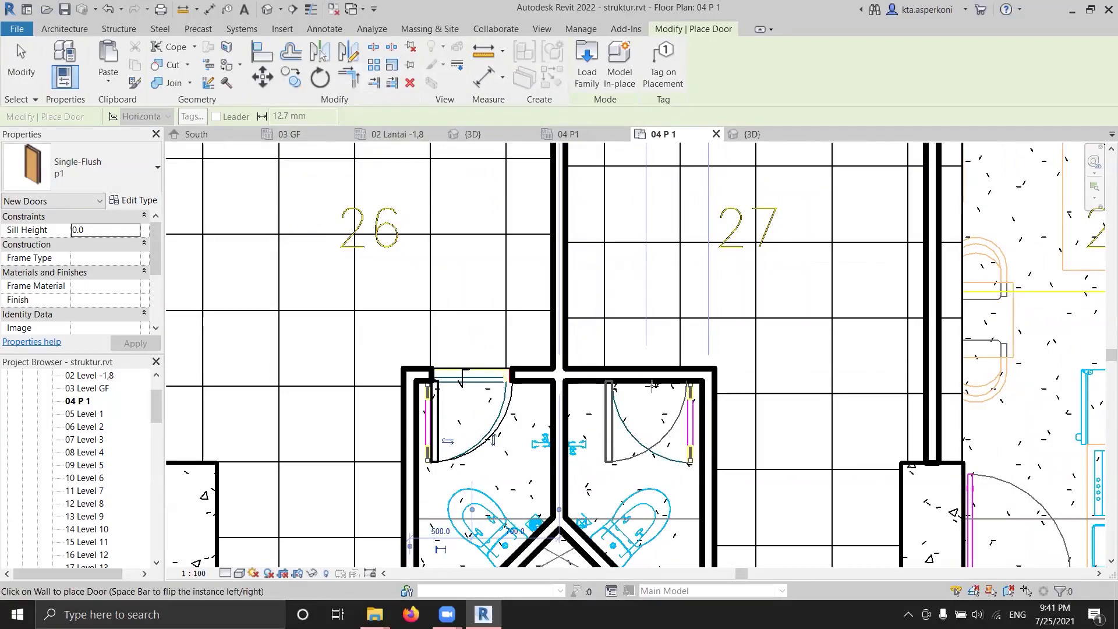
key("Escape")
left_click(492, 433)
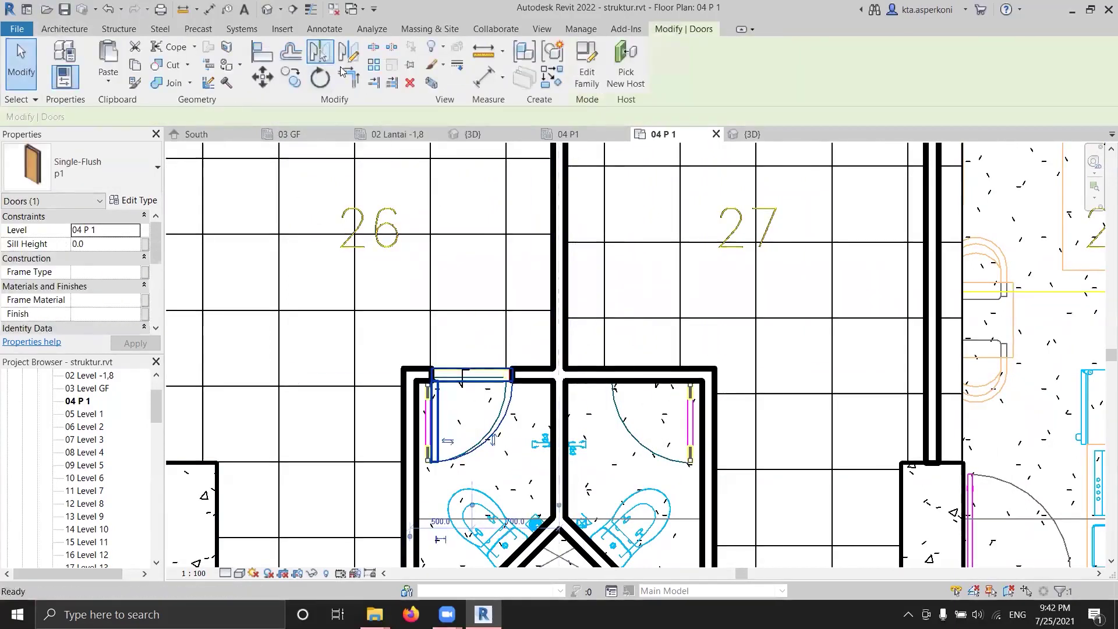
scroll(519, 294, "down", 4)
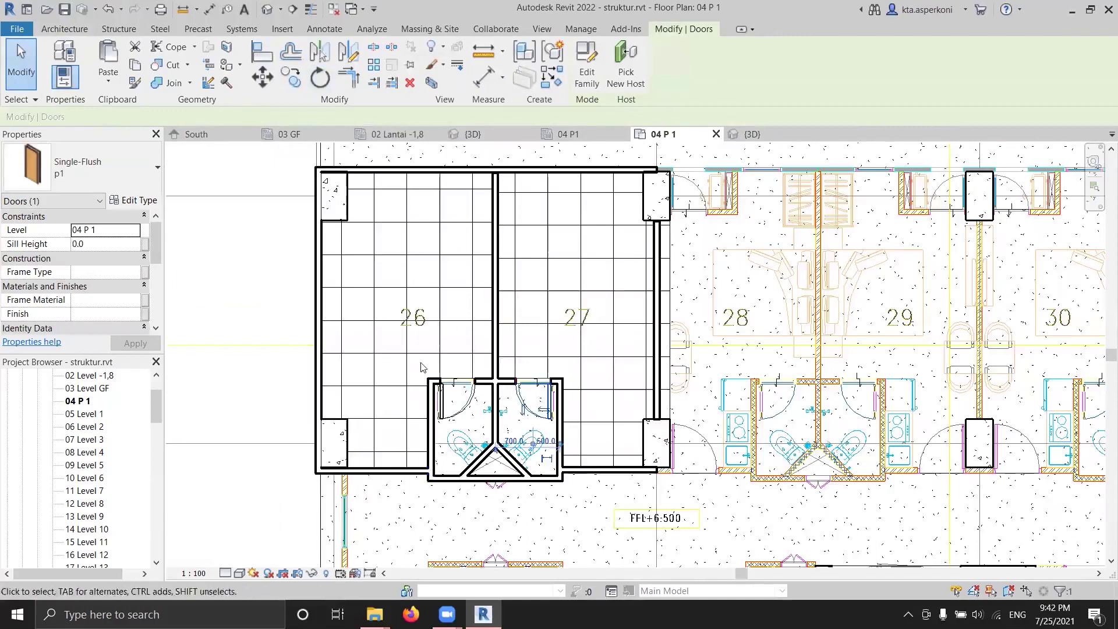
Duplicate the p1 door type as p2 for the units' entrances and change its width
middle_click_drag(421, 367, 449, 299)
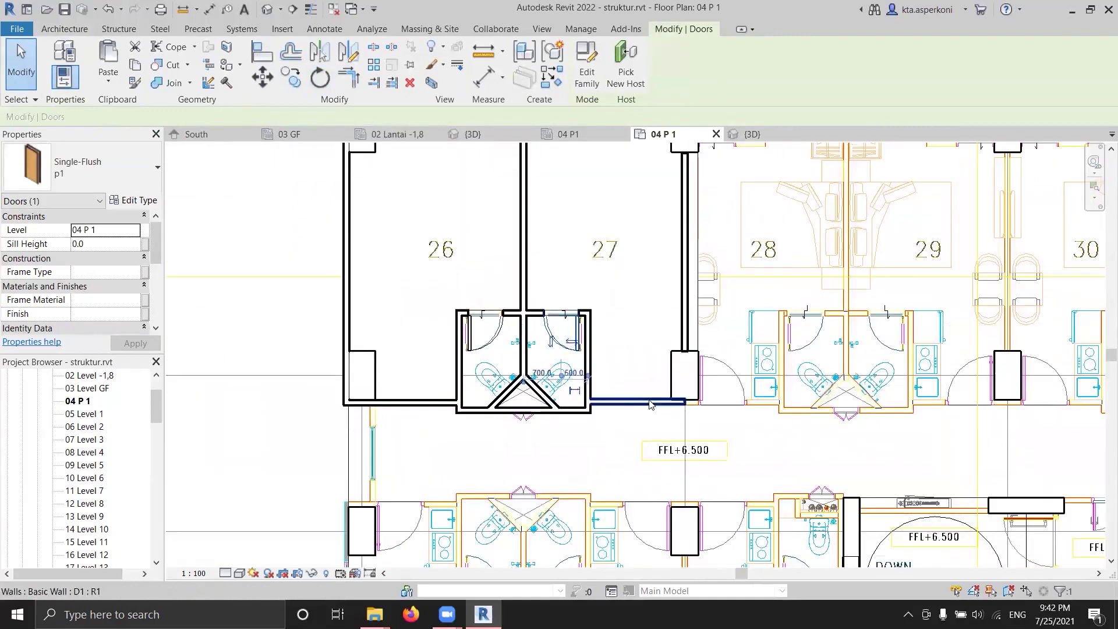
key("d")
key("r")
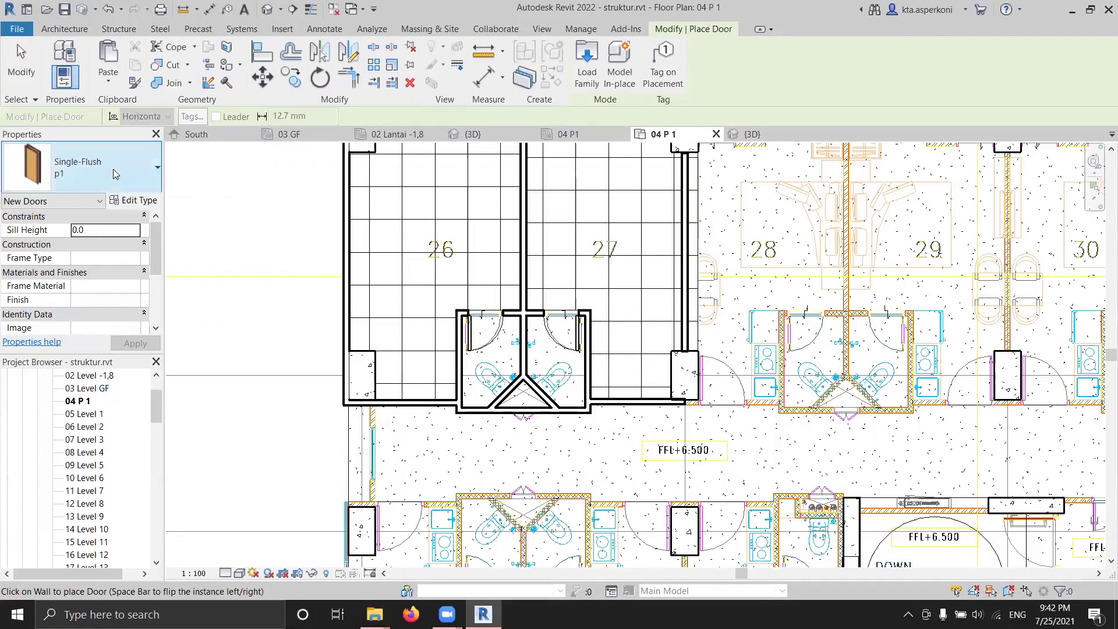
left_click(138, 183)
left_click(134, 202)
left_click(134, 202)
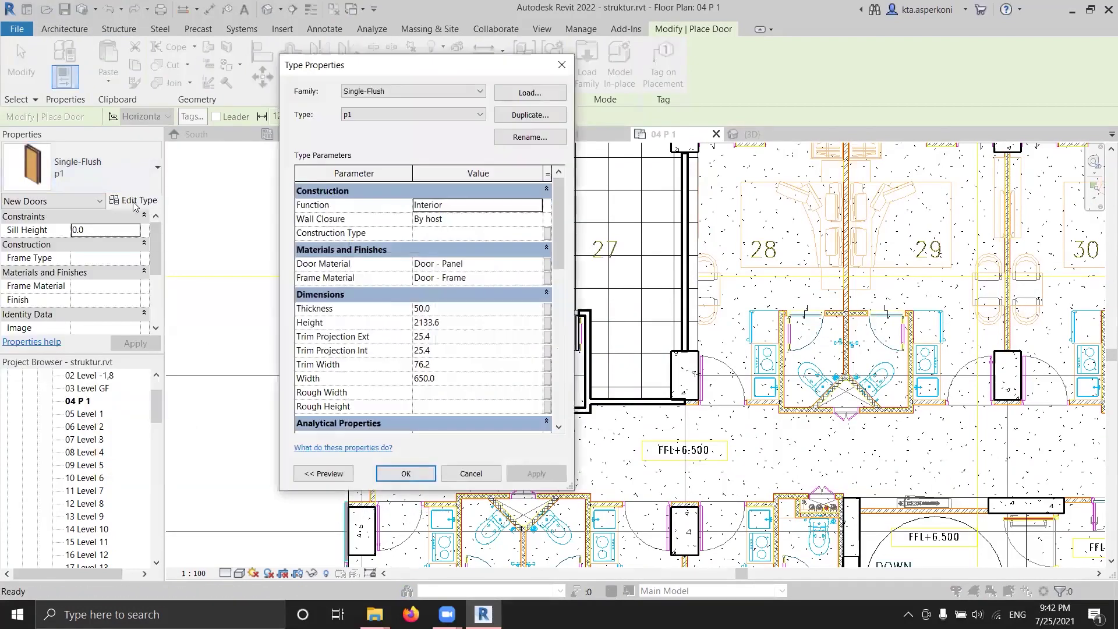
left_click(531, 116)
type("p2")
key("Return")
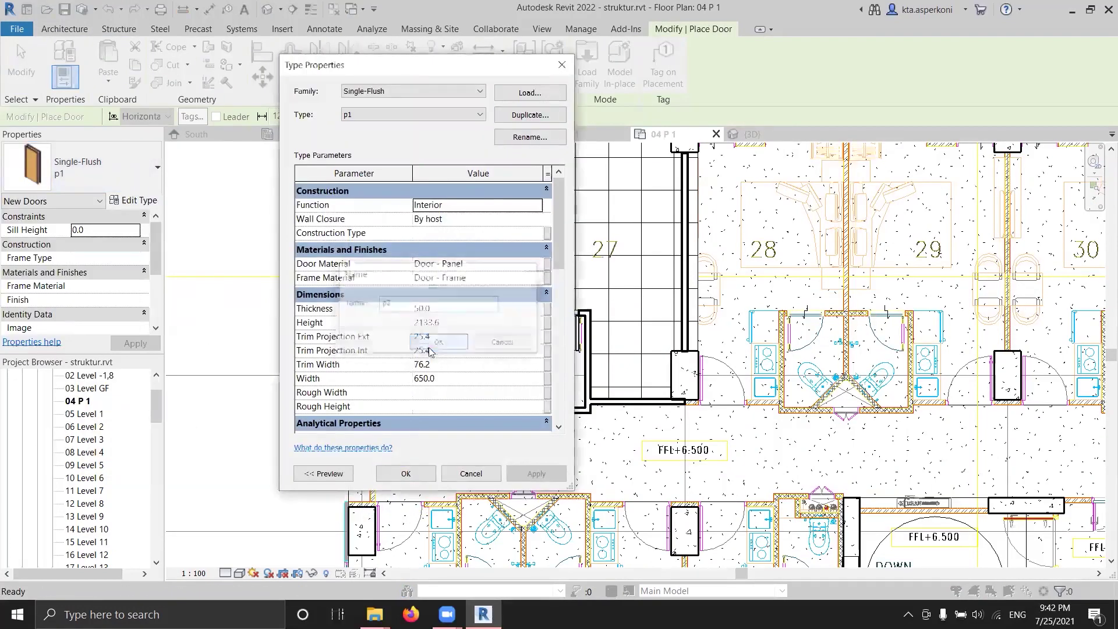
type("7")
key("Return")
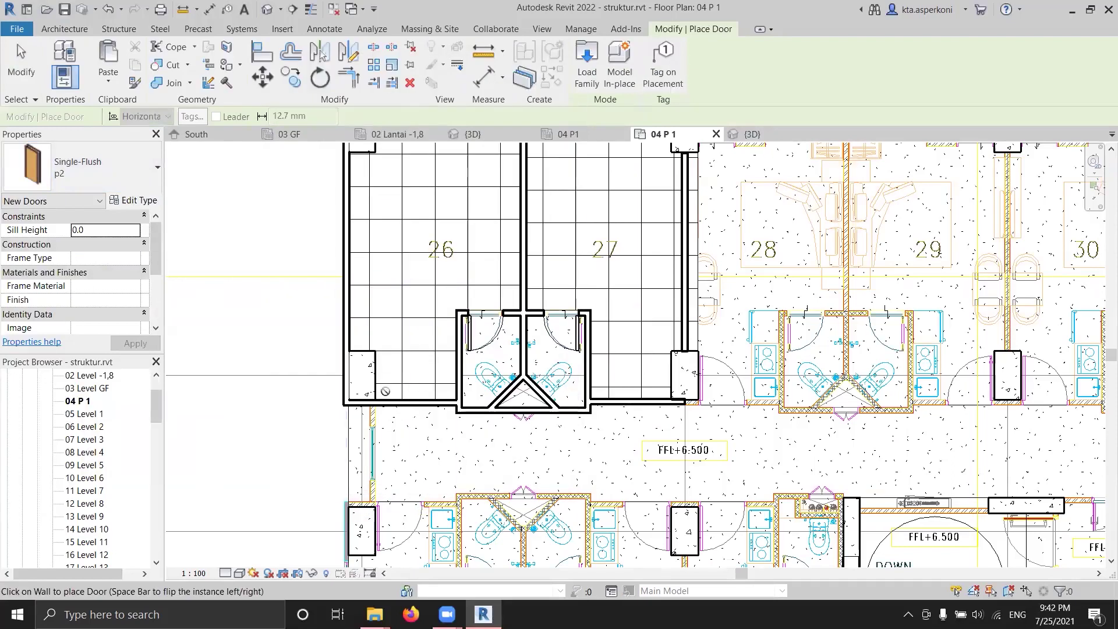
Place a p2 entrance door in unit 26's corridor wall and flip its hand so it hinges on the column side
scroll(398, 401, "up", 3)
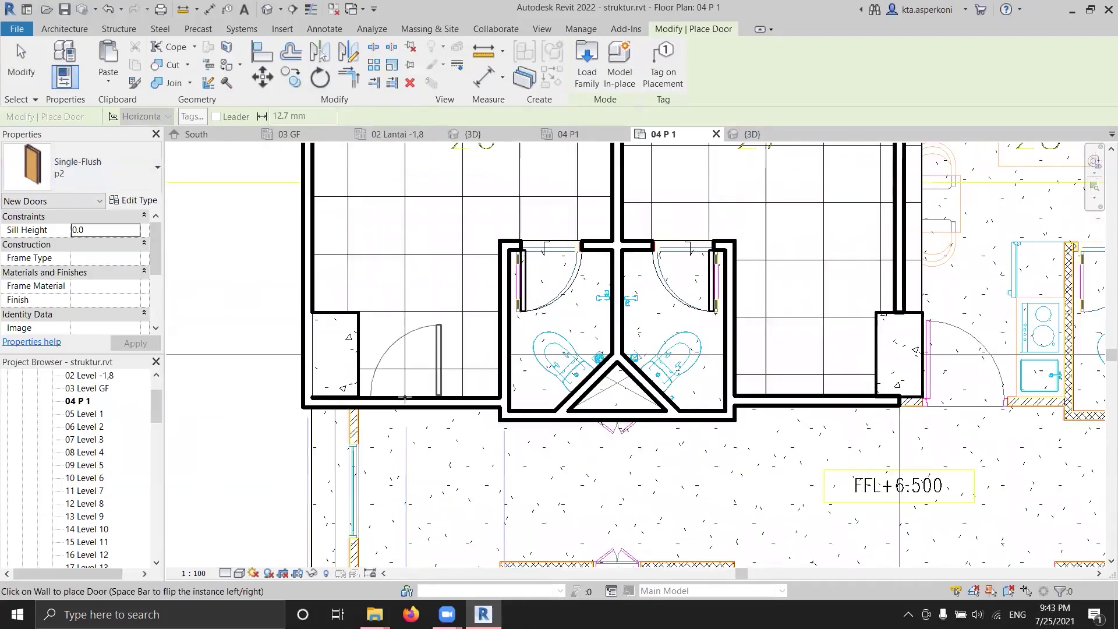
left_click(439, 365)
key("Escape")
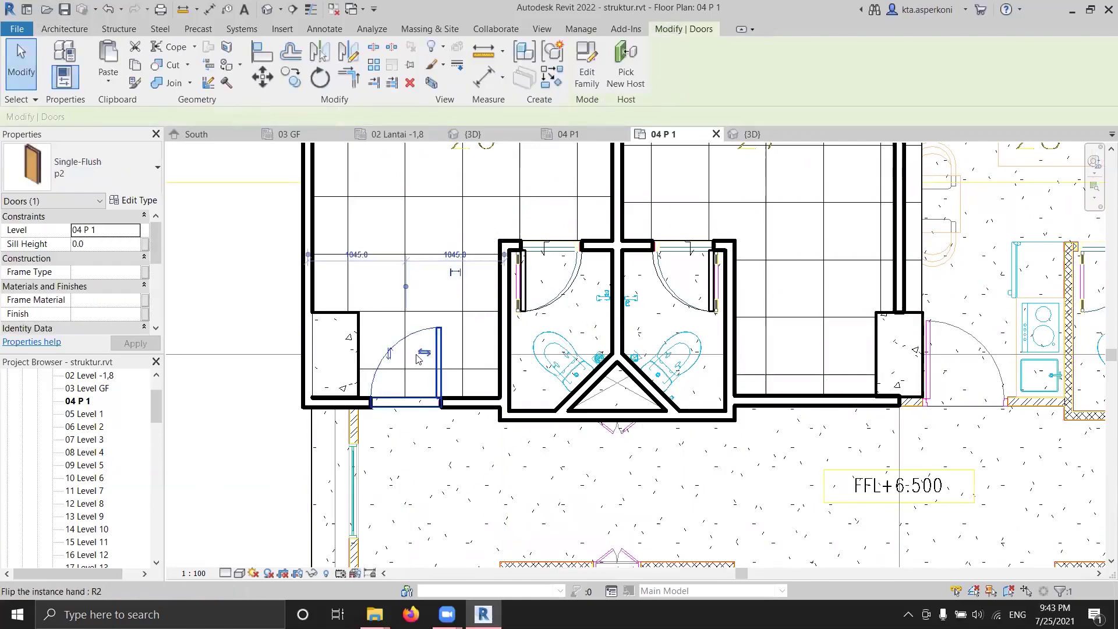
Mirror a copy of unit 26's entrance door into unit 27's corridor wall about the wall between the units
scroll(423, 354, "down", 5)
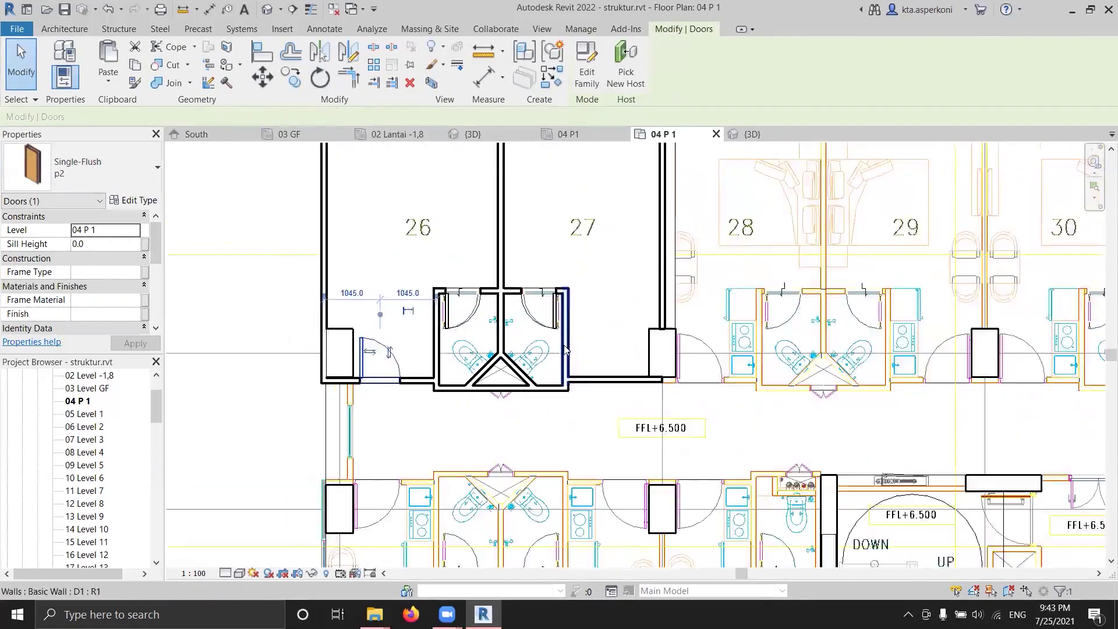
left_click(298, 83)
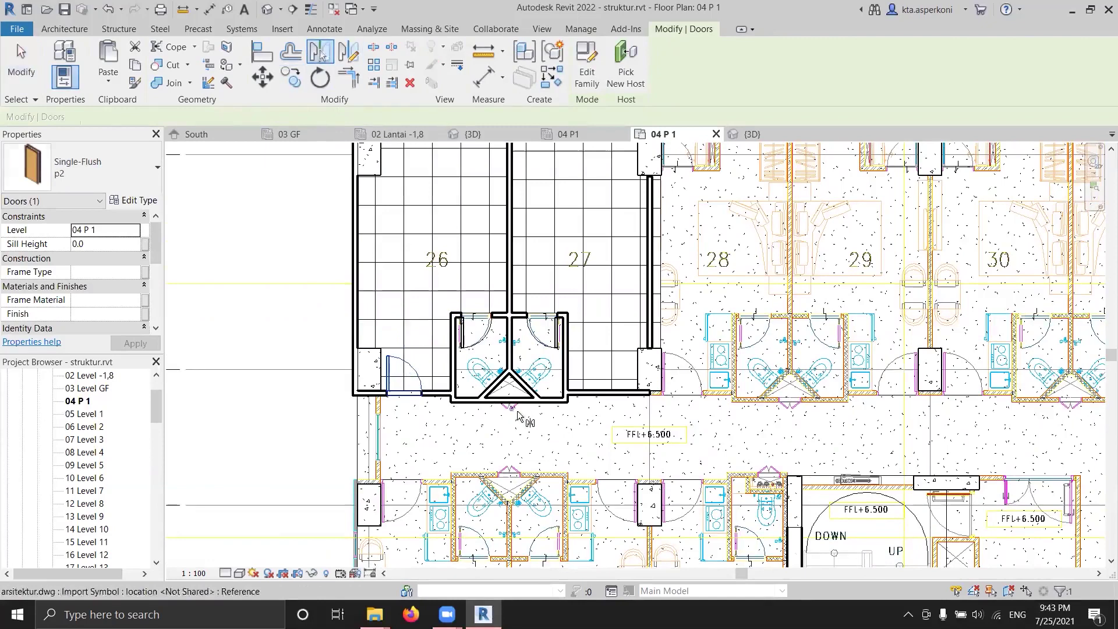
scroll(524, 412, "up", 2)
left_click(404, 336)
scroll(524, 349, "down", 2)
left_click(615, 335)
scroll(455, 322, "up", 1)
key("Escape")
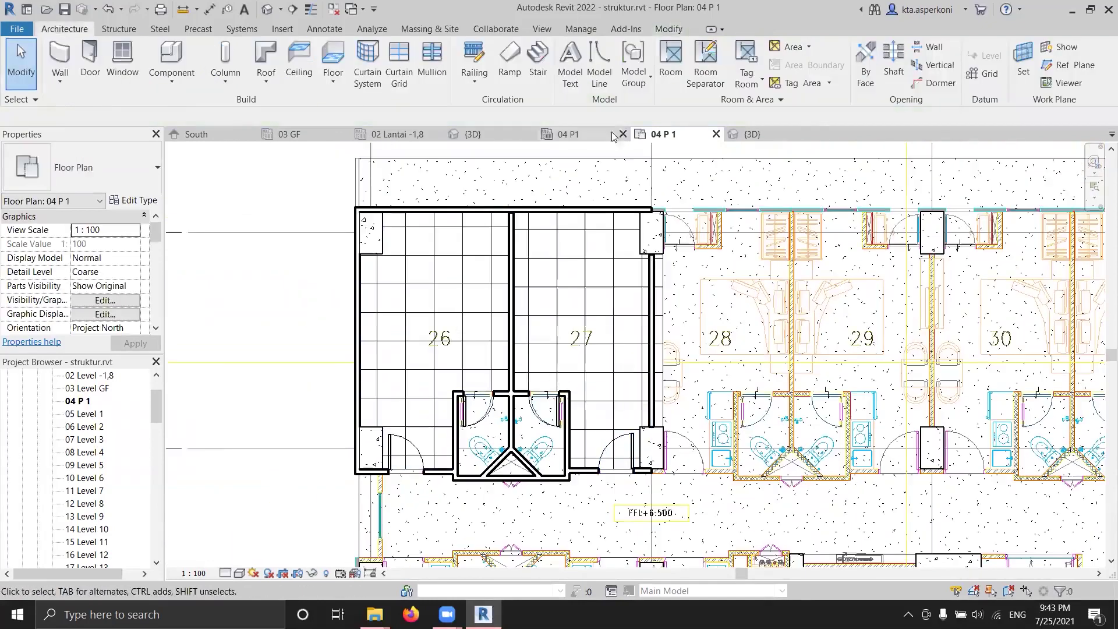
Check the doors of units 26 and 27 in the 3D view and return to the 04 P 1 plan
left_click(752, 134)
middle_click_drag(617, 291, 606, 244, "shift")
left_click(663, 134)
Place a Fixed 36" x 48" window in unit 26's exterior wall opposite the entrance
left_click(122, 59)
left_click(108, 161)
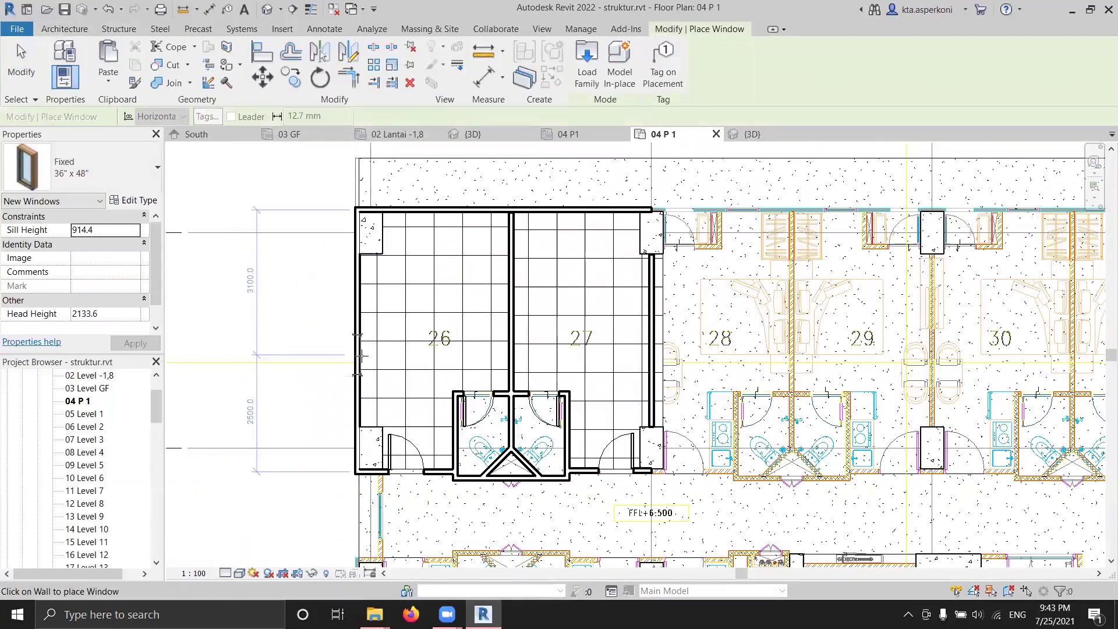
scroll(359, 355, "down", 2)
scroll(350, 302, "up", 2)
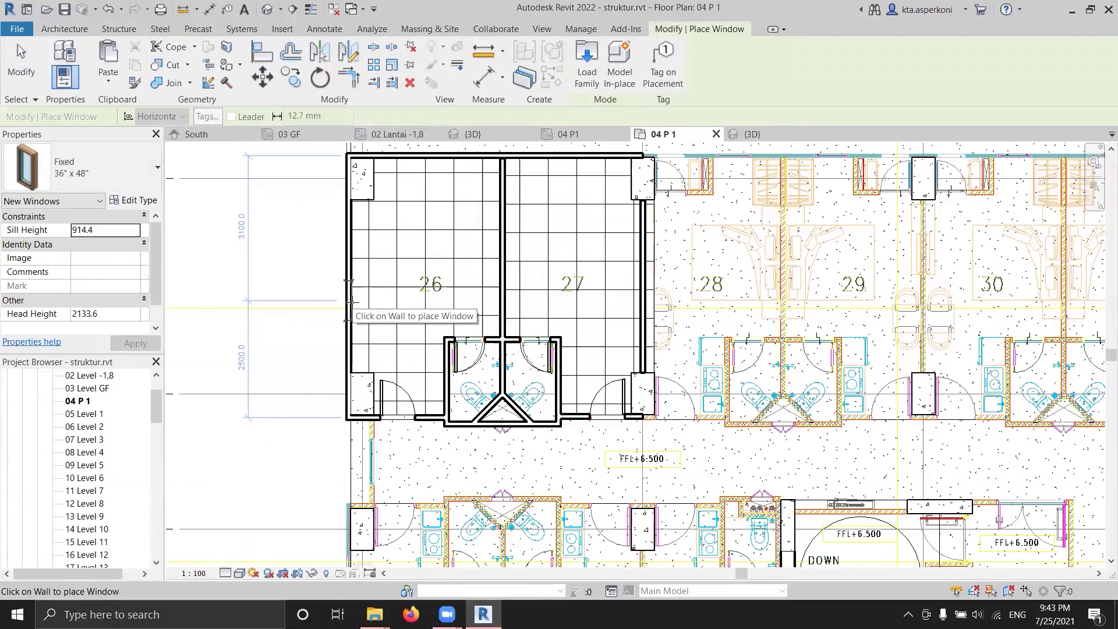
middle_click_drag(351, 304, 357, 391)
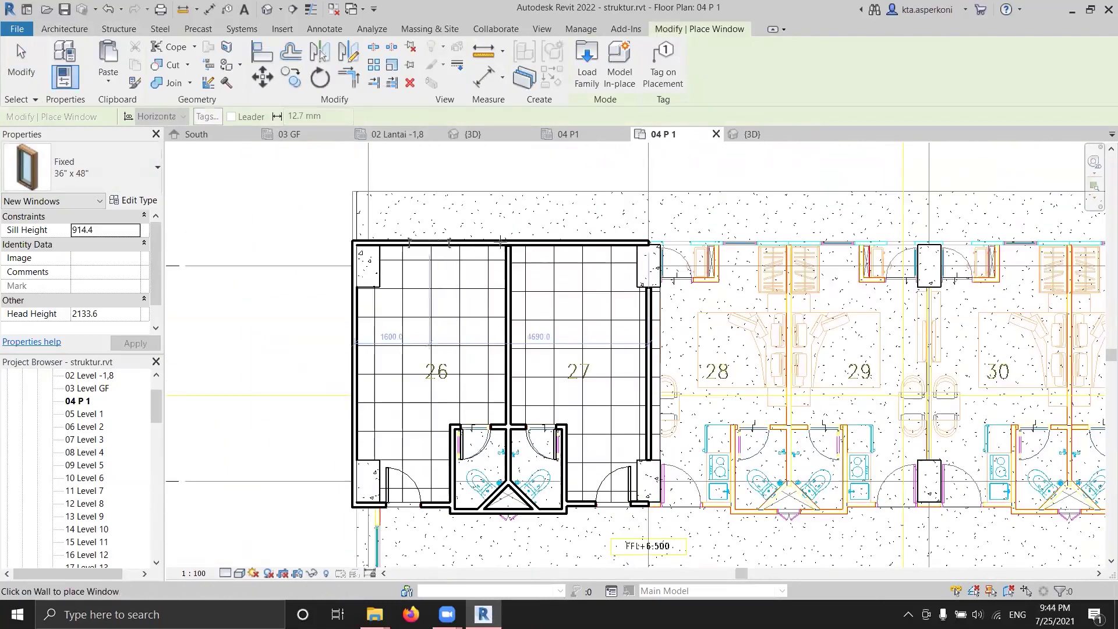
left_click(429, 242)
key("Escape")
key("Escape")
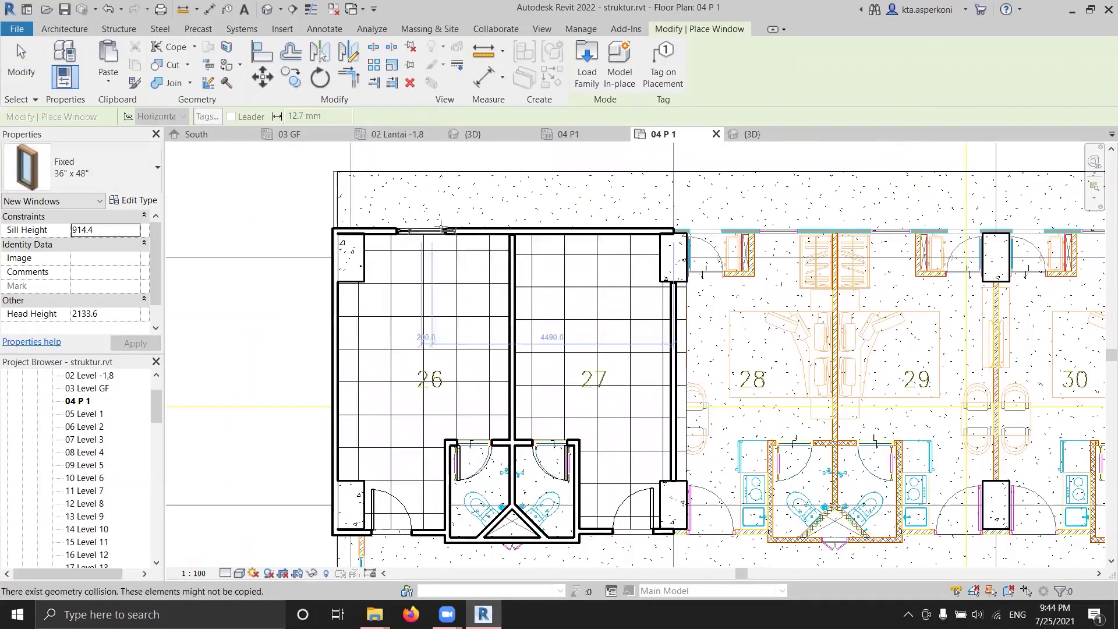
Check unit 26's fixed window in the 3D view and return to the 04 P 1 plan
key("ctrl+Tab")
middle_click_drag(531, 318, 487, 292, "shift")
left_click(662, 134)
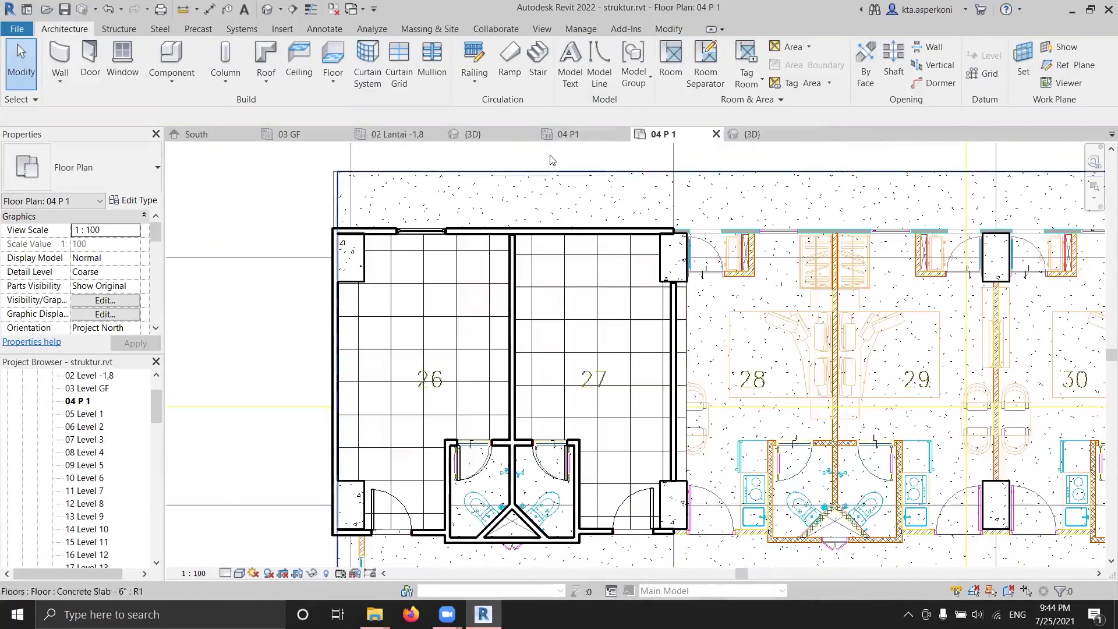
Start placing a Window-Casement-Double 34" x 36" window and duplicate its type as j1
key("w")
key("n")
left_click(88, 169)
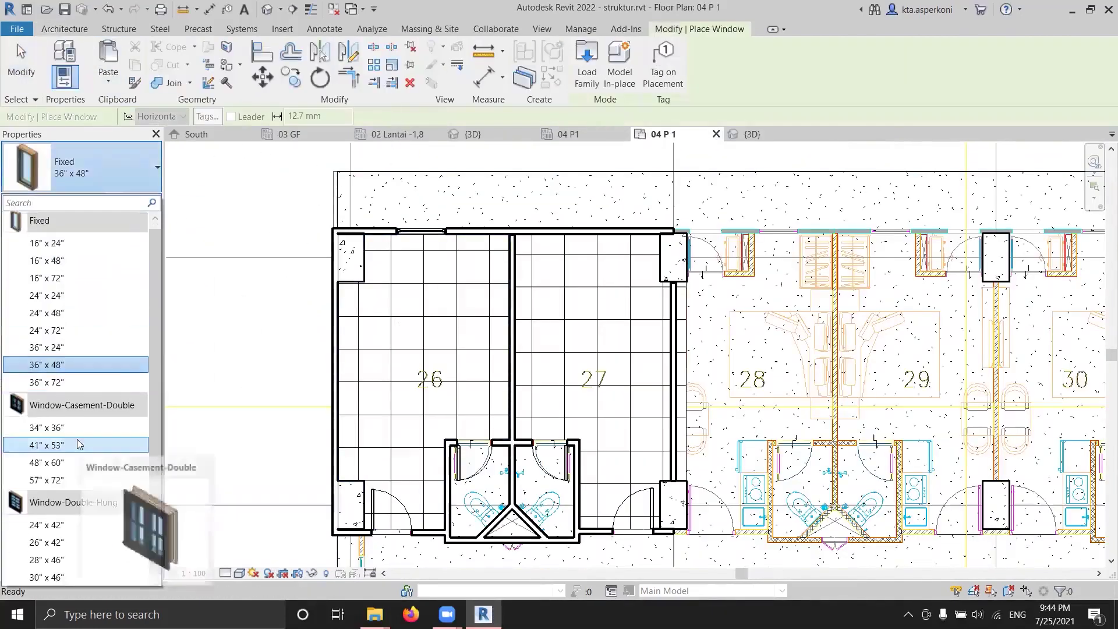
left_click(62, 428)
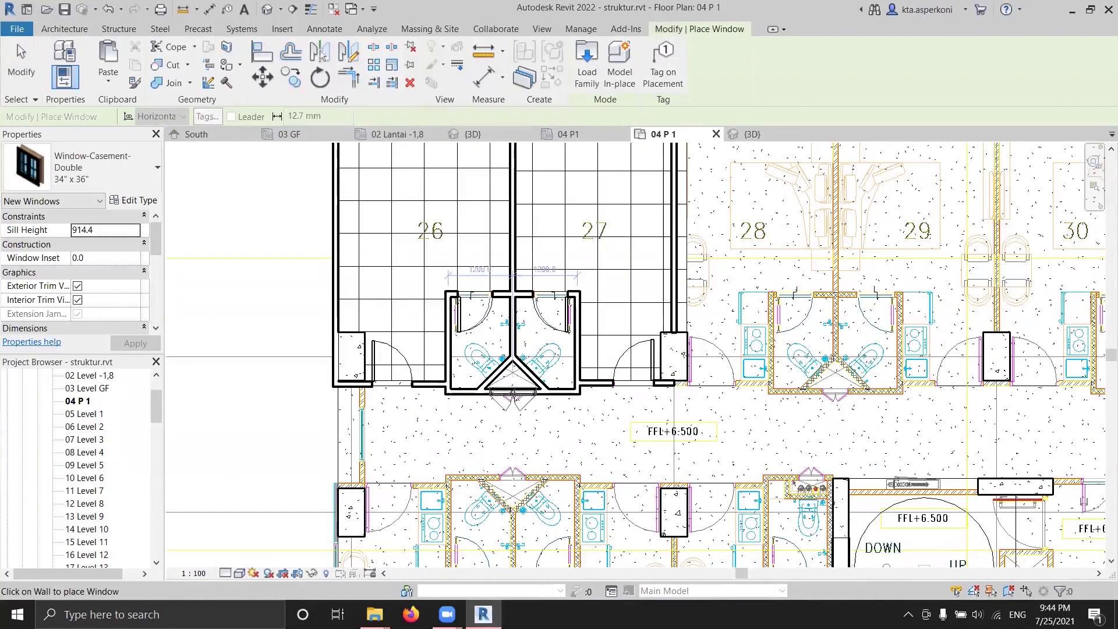
left_click(134, 200)
left_click(530, 114)
type("j1")
key("Return")
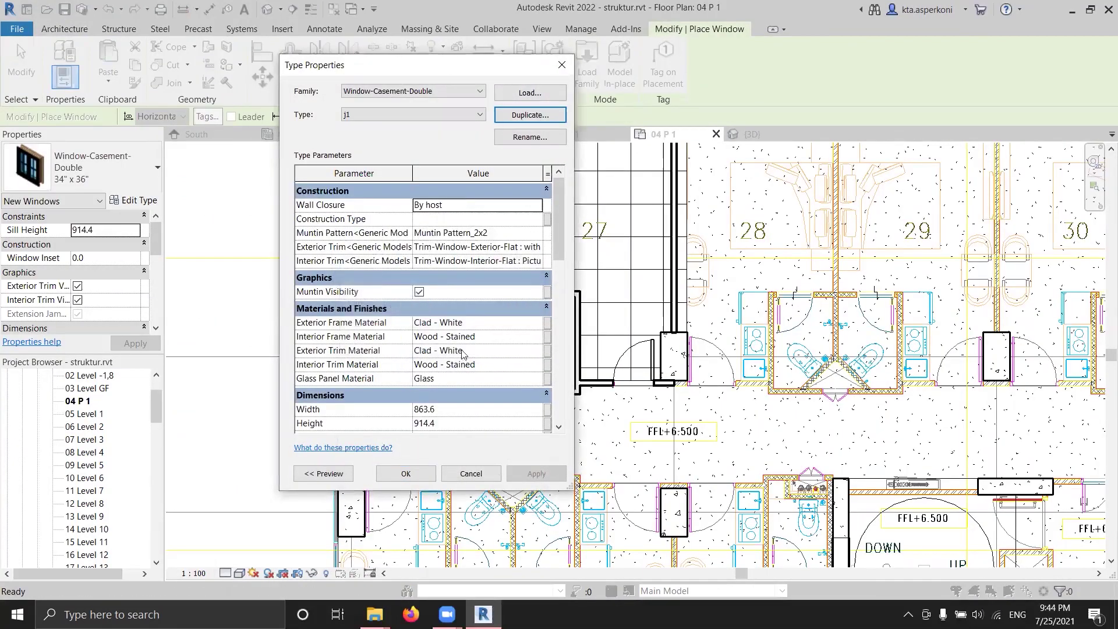
Set the j1 window type's width to 500, change its height, and place one in the shaft's corridor wall without saving the project
scroll(449, 349, "down", 3)
type("4")
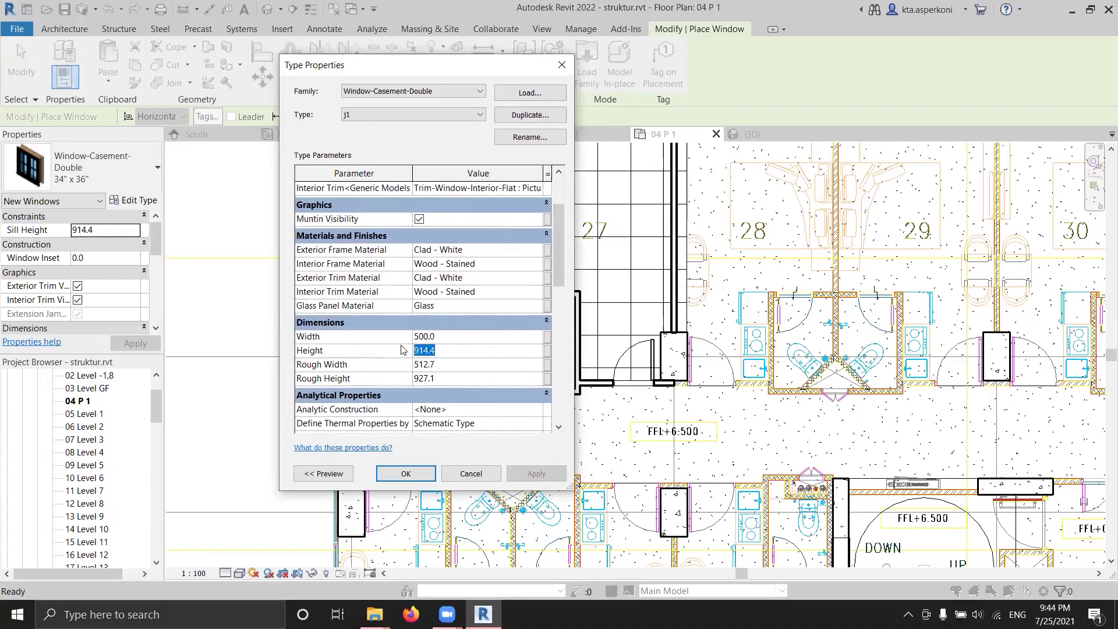
left_click(406, 473)
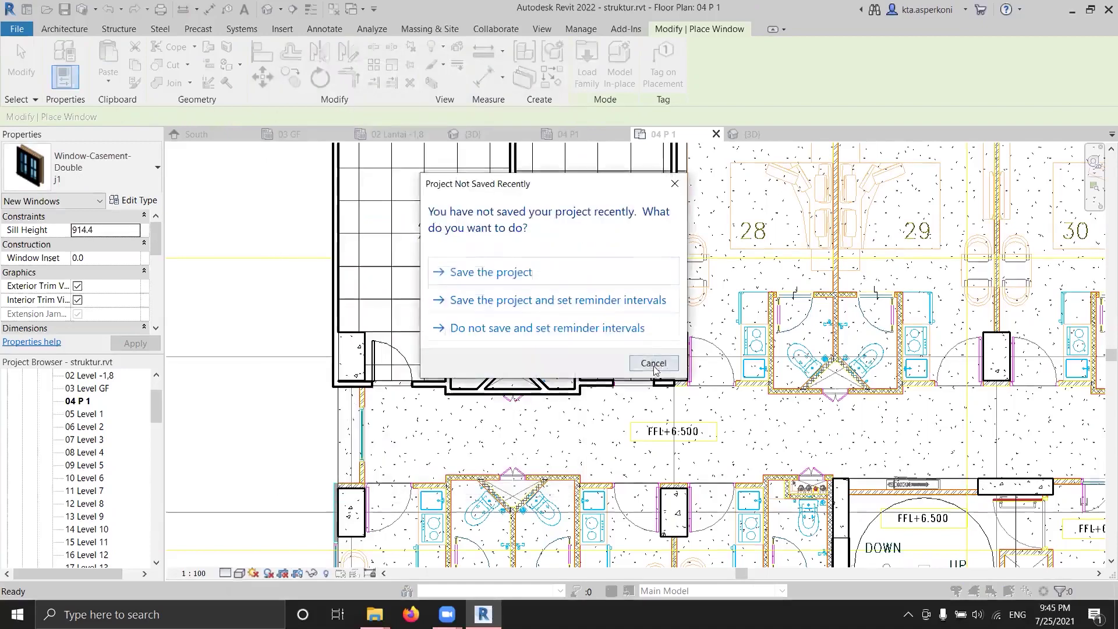
left_click(650, 358)
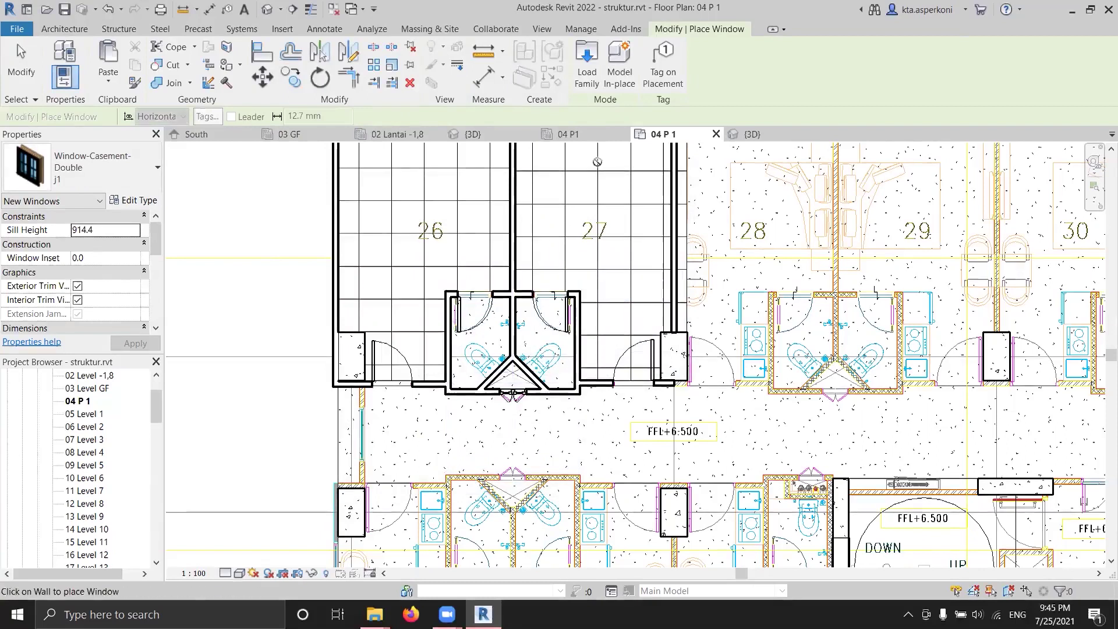
Select the shaft's j1 window in the 3D view and set its window inset to 10
key("ctrl+Tab")
left_click(656, 476)
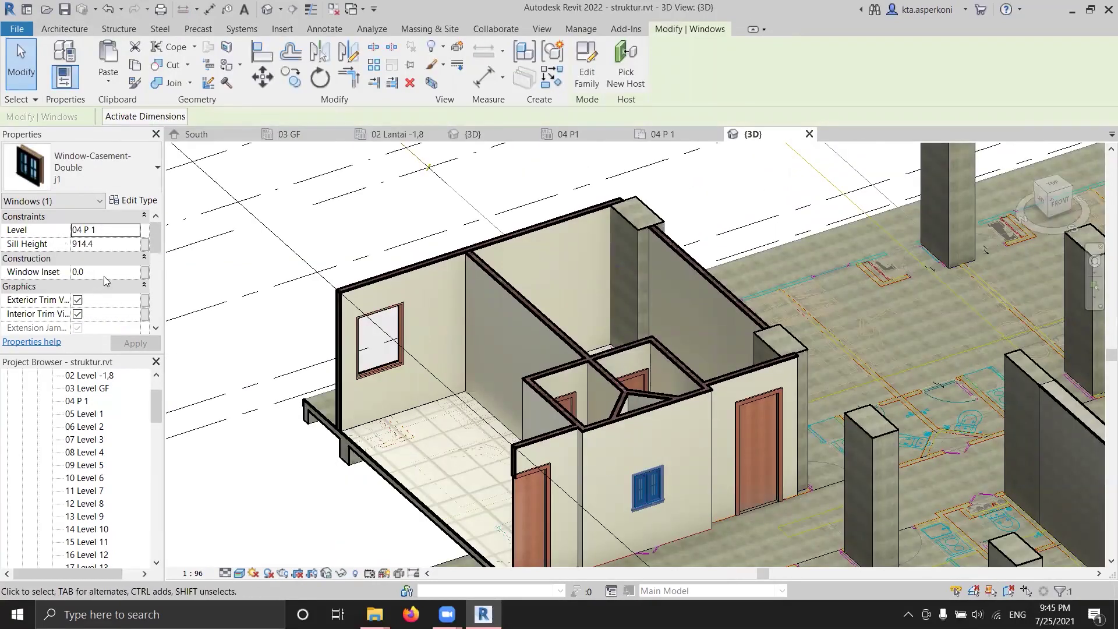
scroll(104, 285, "down", 2)
scroll(93, 293, "up", 2)
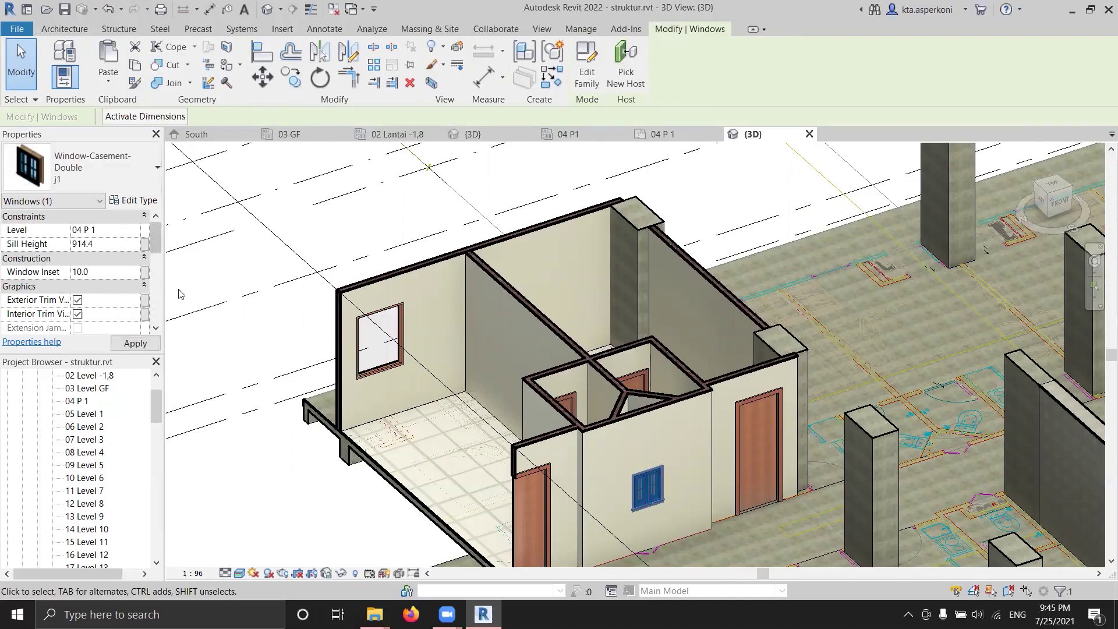
Undo the j1 window's inset change and set its sill height to 1000
left_click(210, 277)
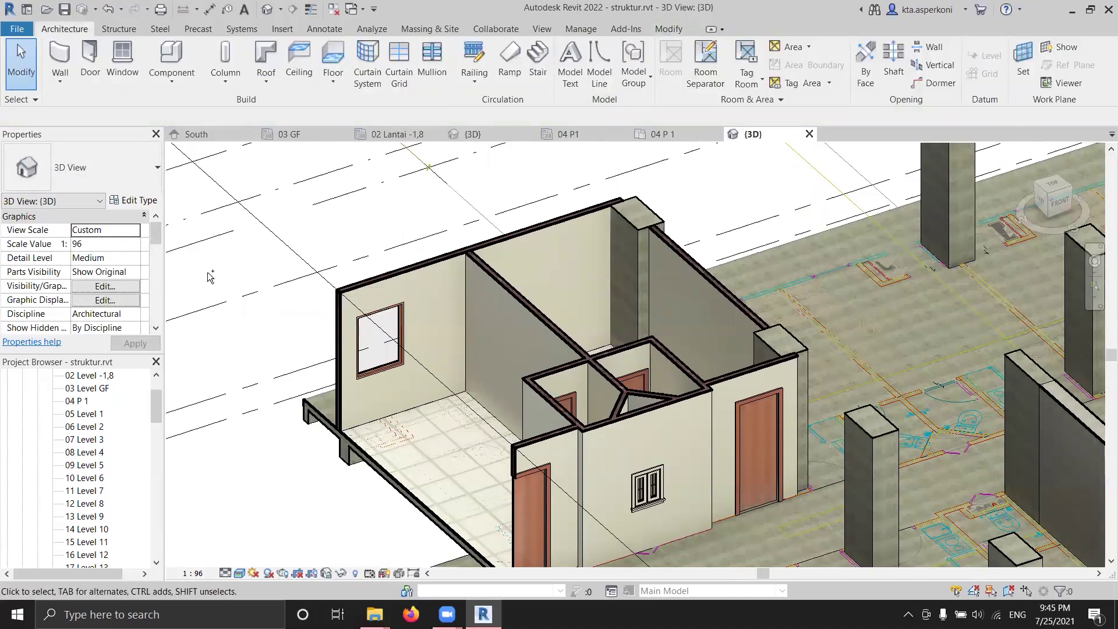
scroll(134, 256, "down", 2)
scroll(140, 250, "up", 2)
key("ctrl+Left")
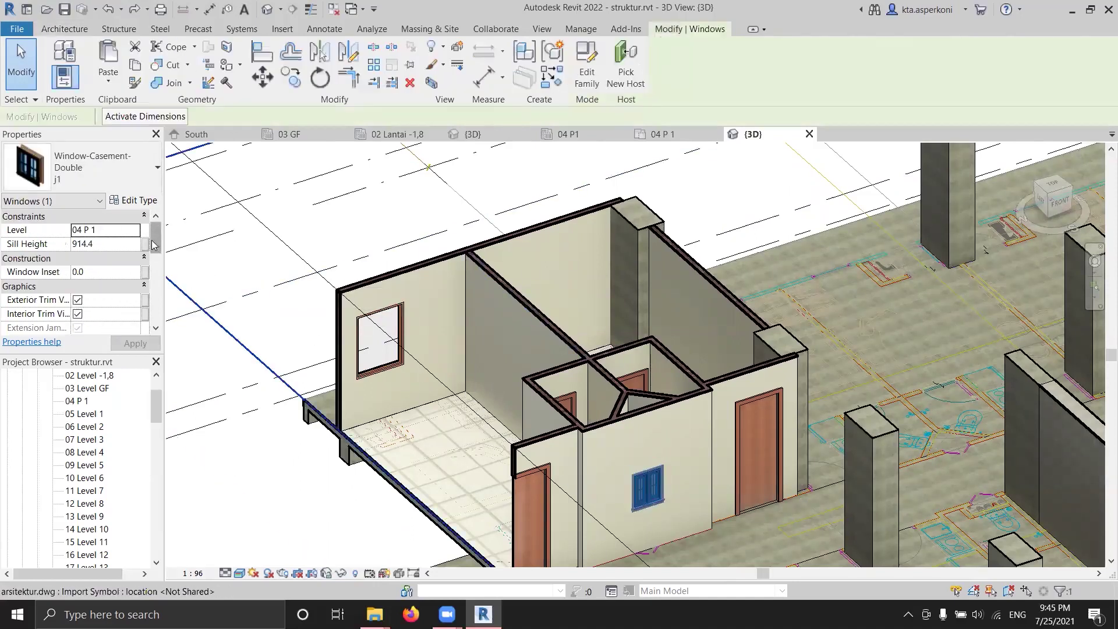
type("199000")
key("Return")
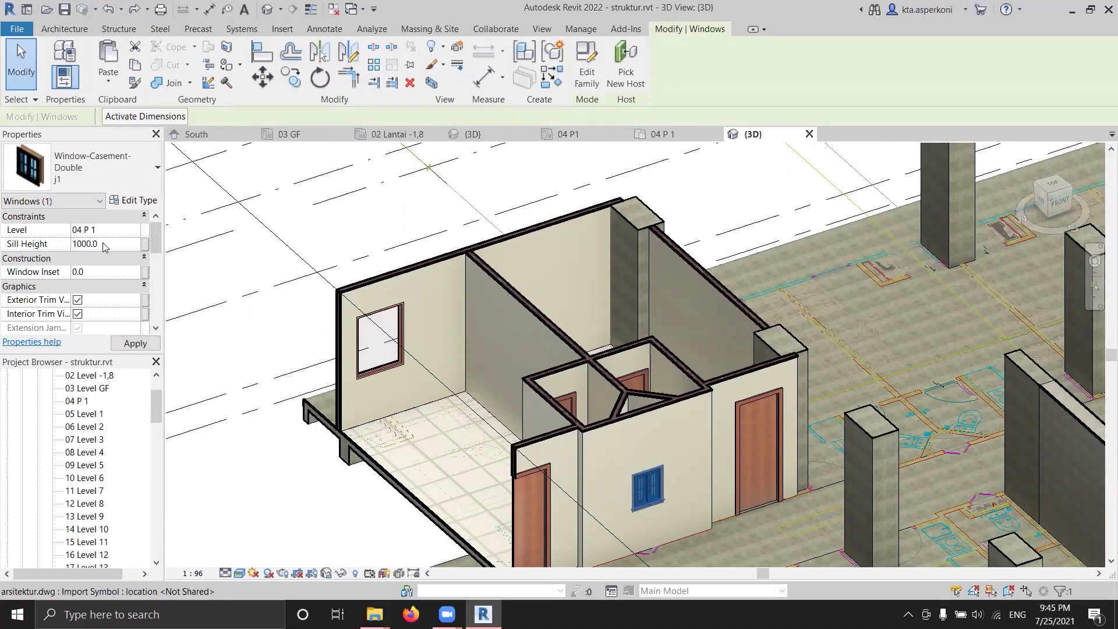
middle_click_drag(626, 447, 551, 391)
key("Escape")
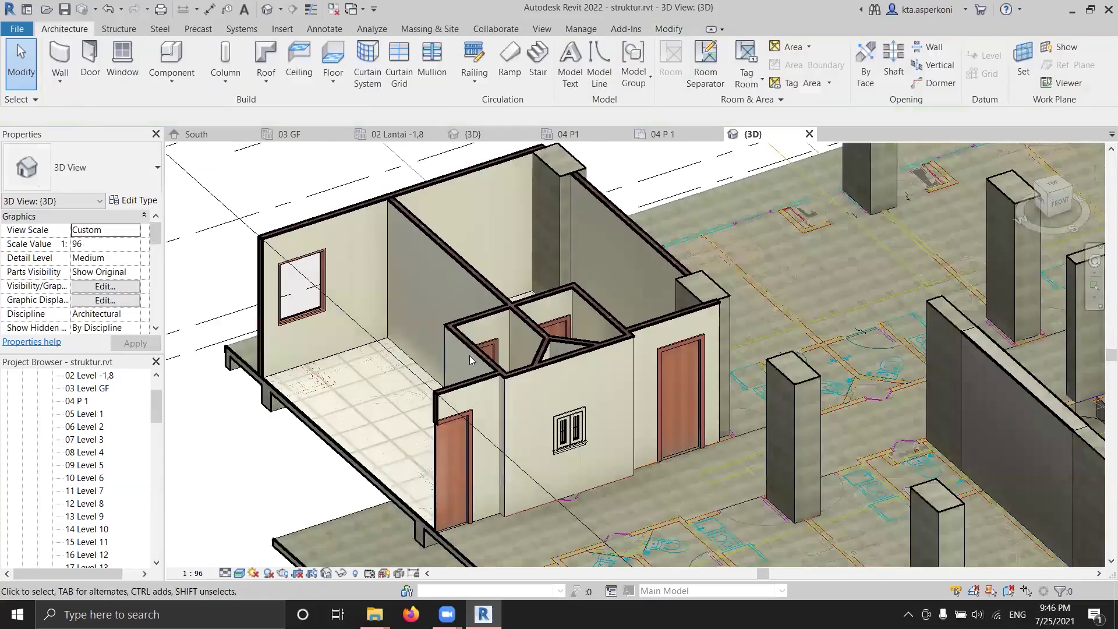
Create reflected ceiling plans for all levels from 01 Level -2,3 to 25 Roof
middle_click_drag(550, 317, 536, 249)
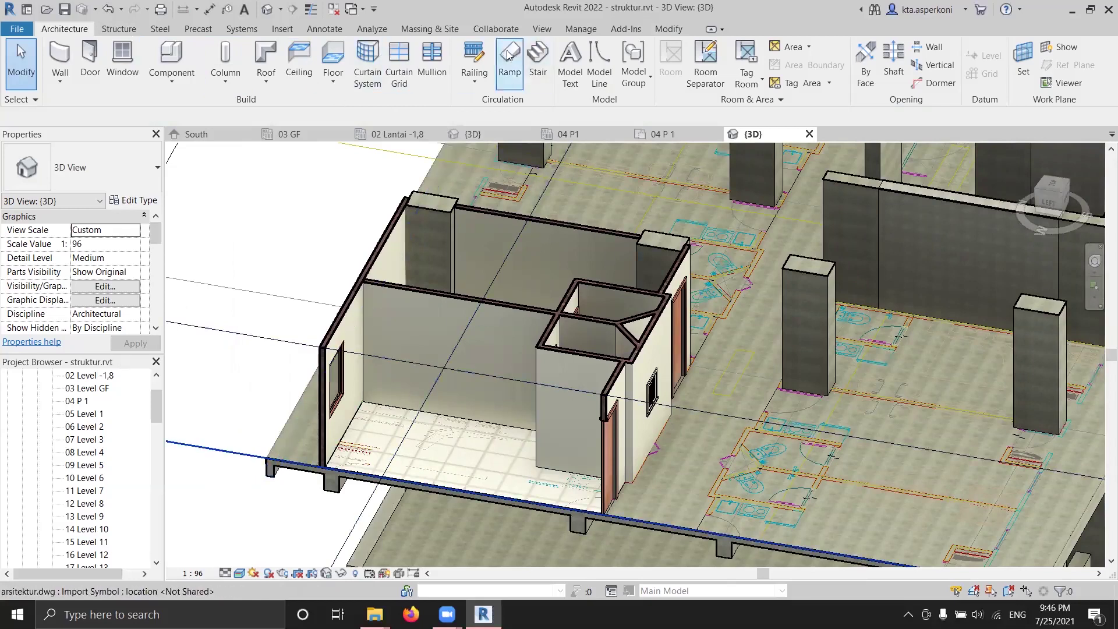
left_click(541, 30)
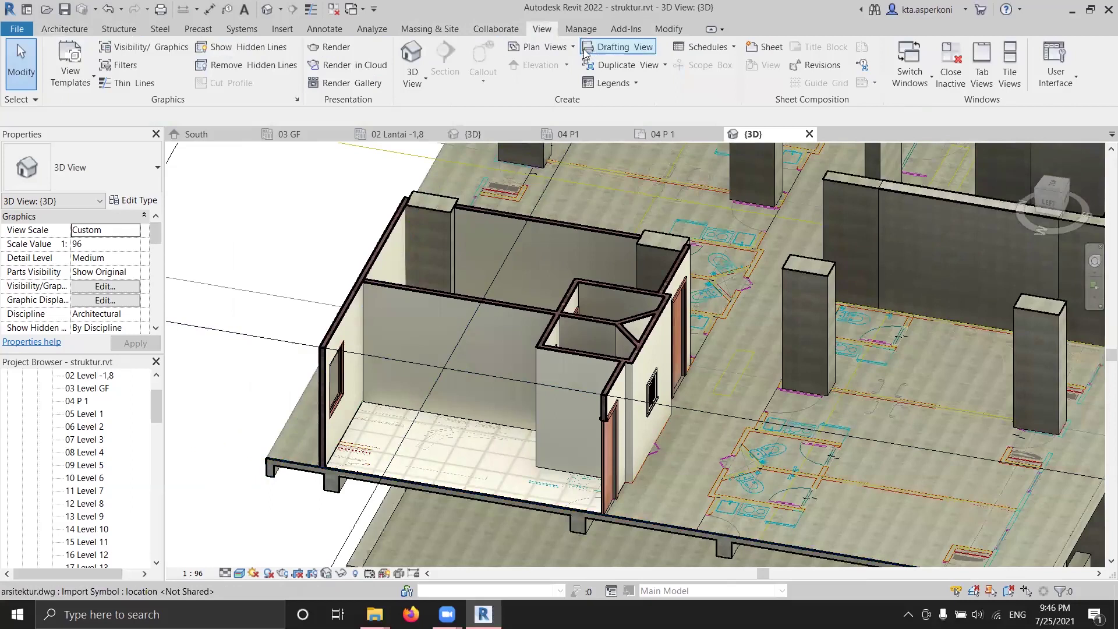
left_click(574, 48)
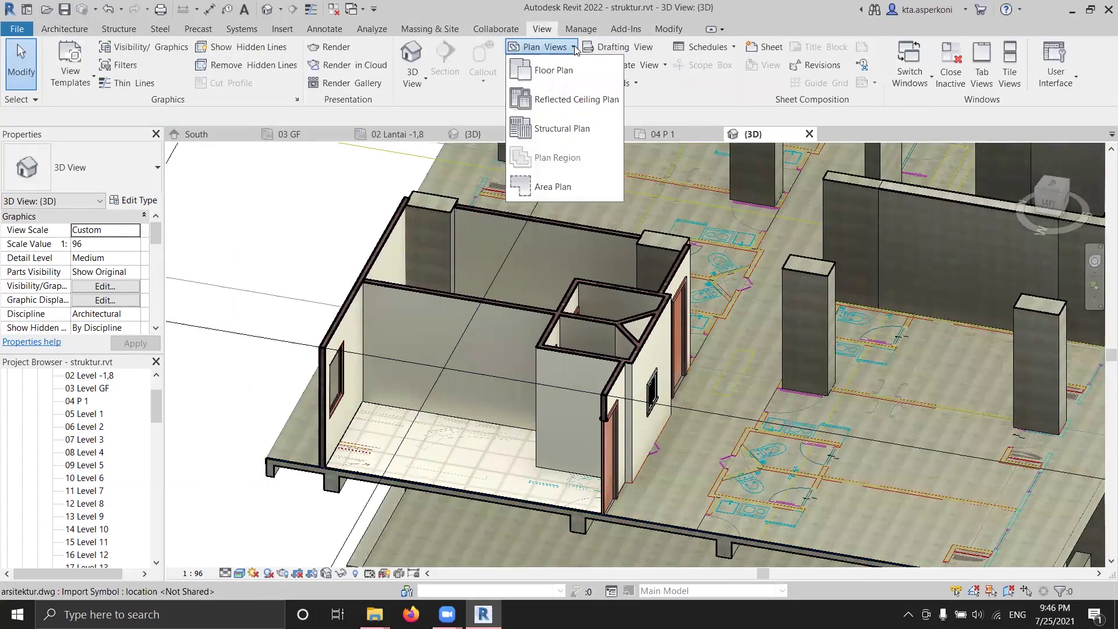
left_click(575, 100)
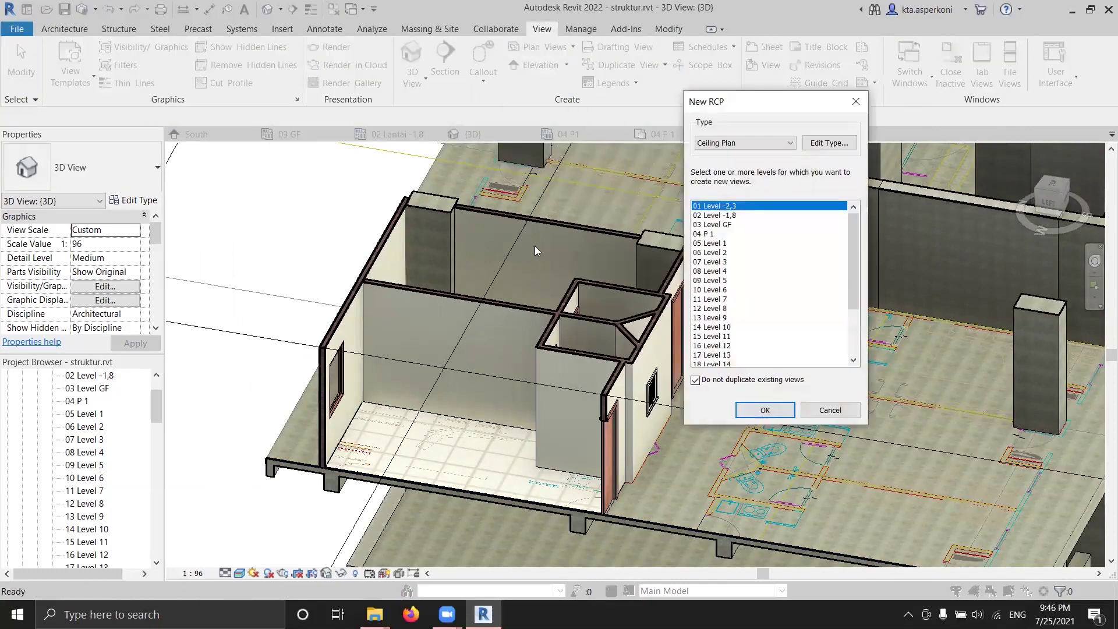
scroll(816, 332, "down", 3)
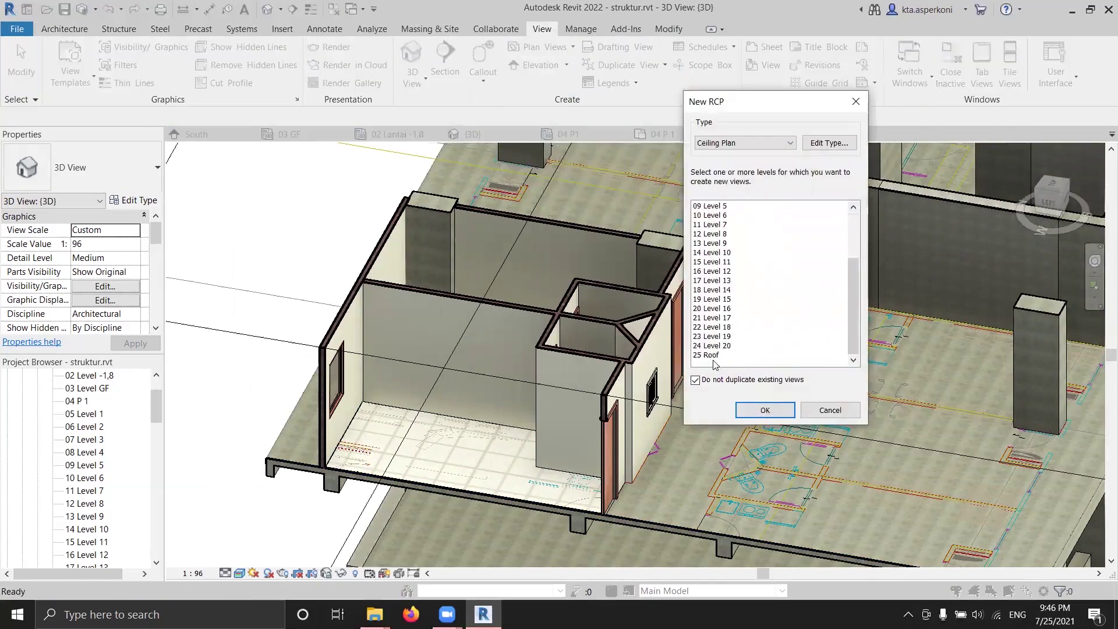
left_click(711, 355, "shift")
left_click(765, 410)
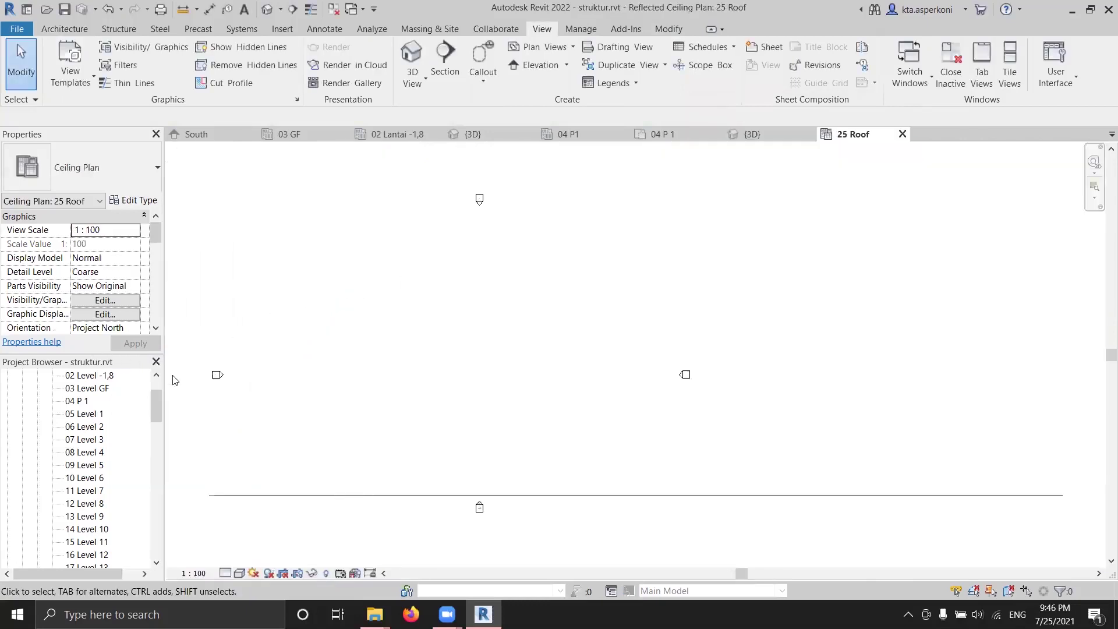
Close the 25 Roof ceiling plan and the open 04 P 1 and 04 P1 plan views
left_click(902, 134)
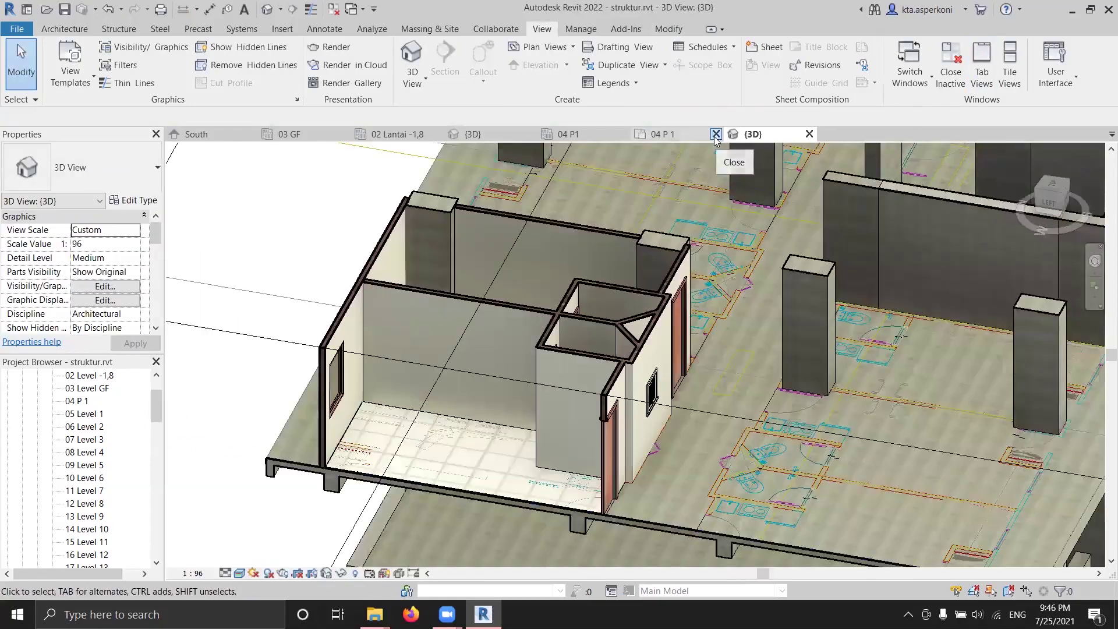
left_click(716, 135)
left_click(623, 135)
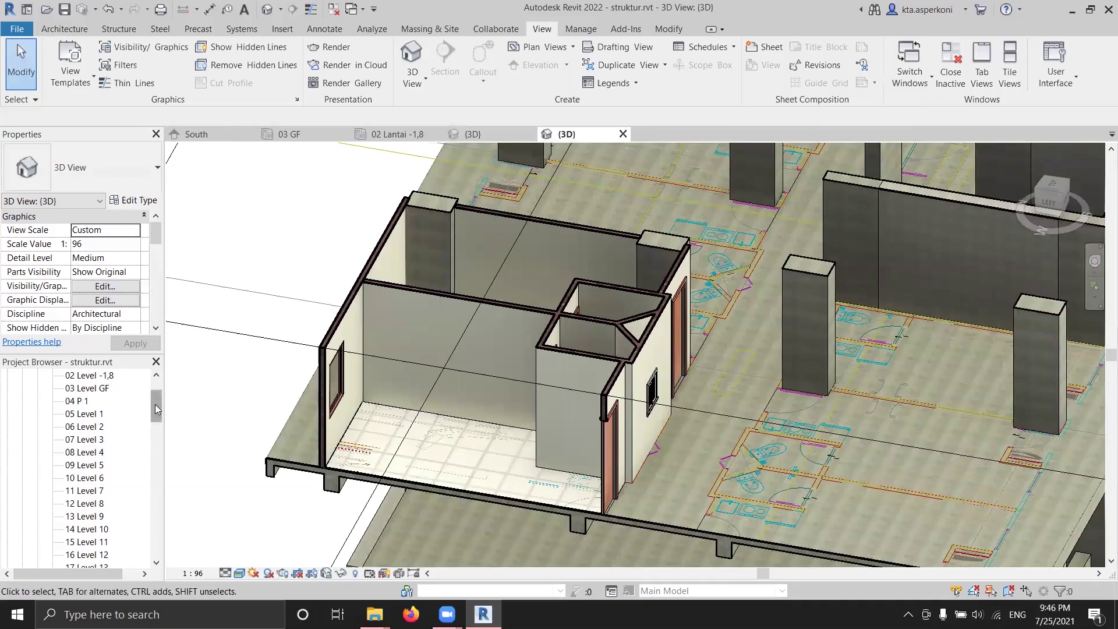
Expand the Coordination ceiling plans and open the 04 P 1 ceiling plan
left_click_drag(155, 405, 162, 454)
left_click(23, 440)
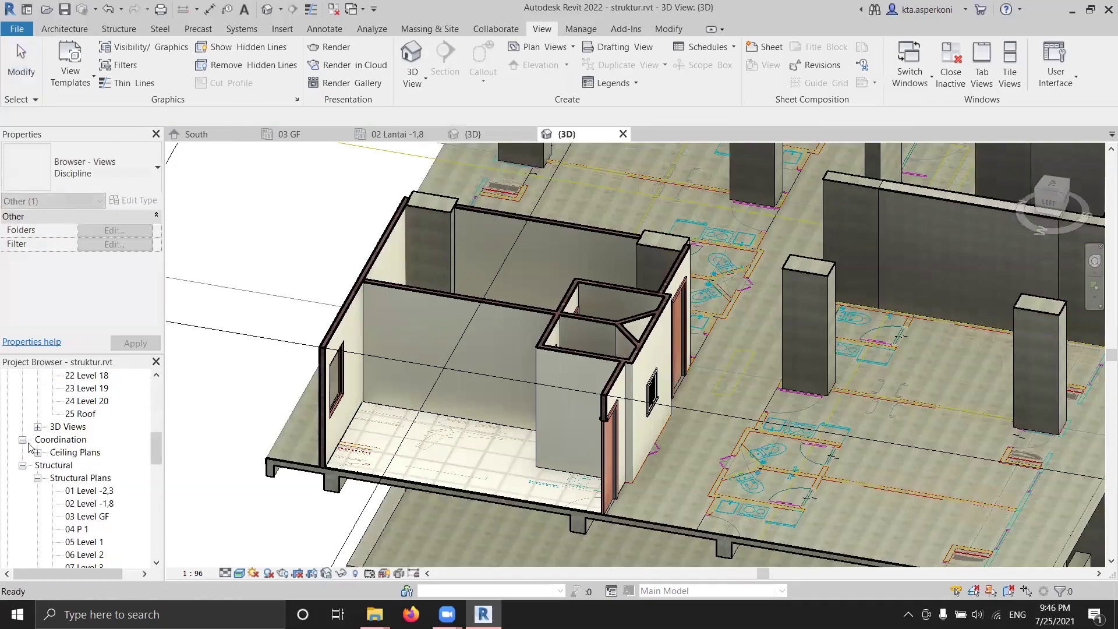
left_click(38, 453)
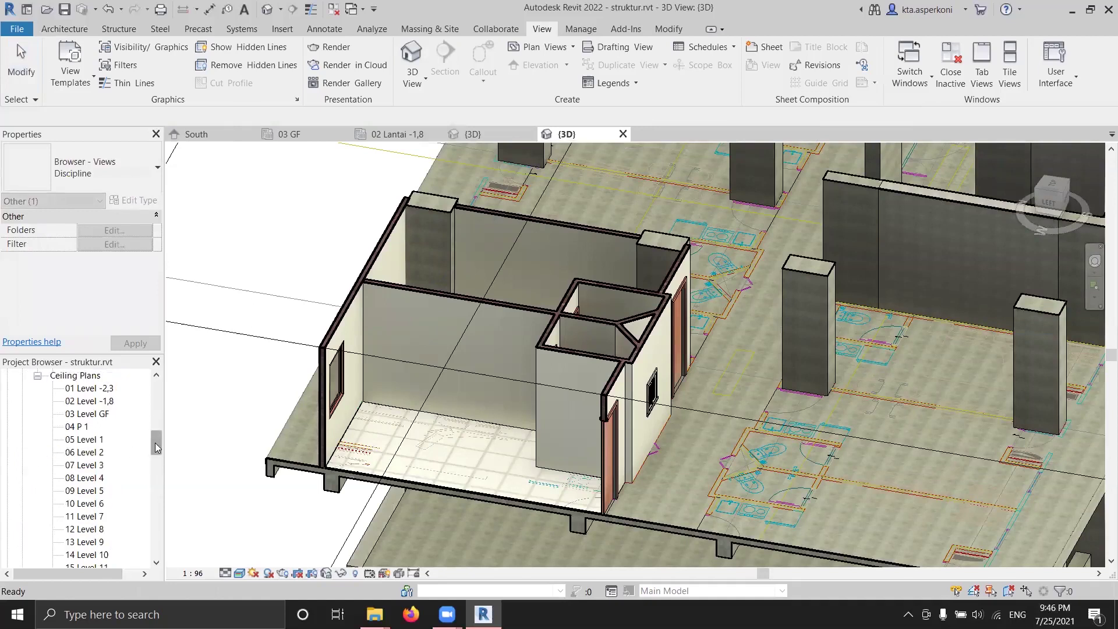
double_click(80, 427)
Start sketching a 2' x 4' ACT System ceiling along the corner unit's upper wall, dividing wall and bathroom wall
scroll(327, 307, "up", 5)
scroll(477, 291, "up", 4)
middle_click_drag(374, 219, 416, 247)
left_click(139, 28)
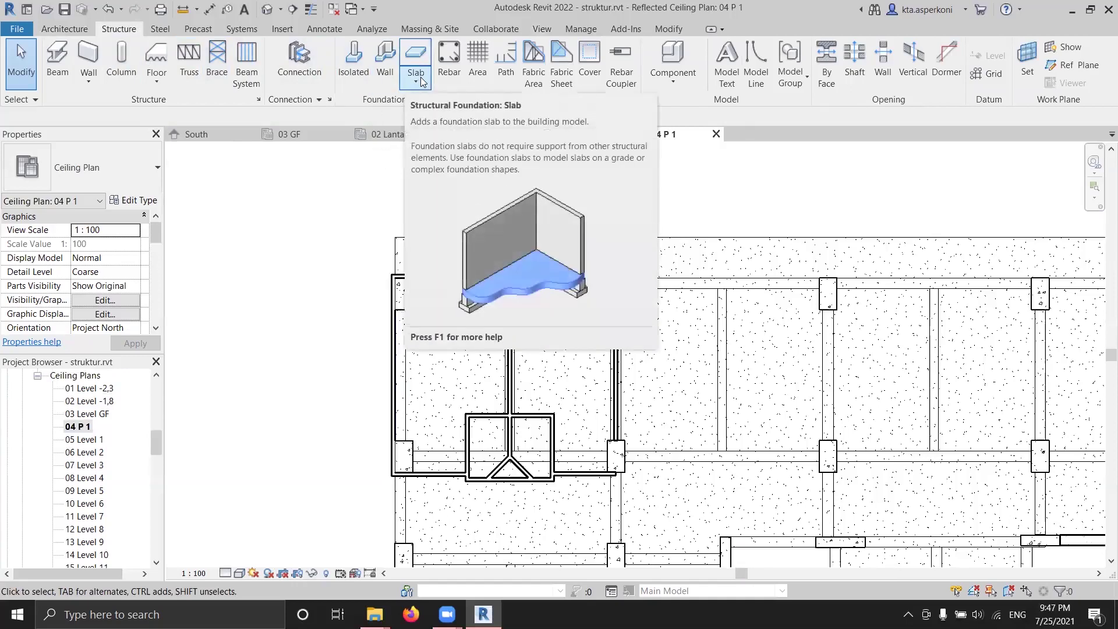
left_click(64, 28)
left_click(337, 58)
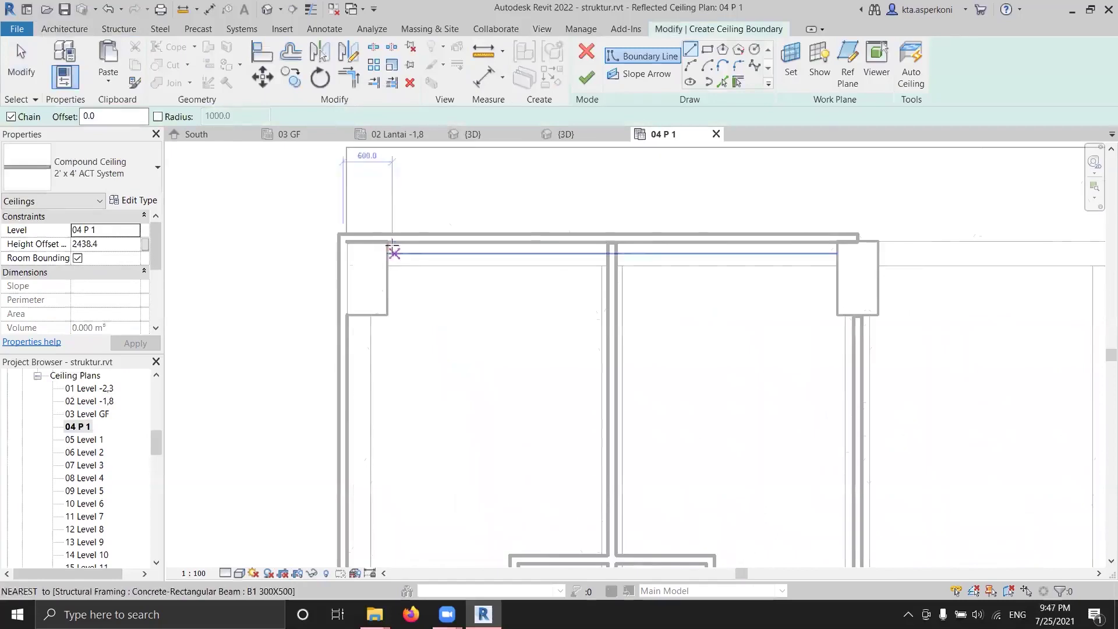
left_click(396, 253)
left_click(607, 241)
scroll(549, 425, "up", 2)
scroll(648, 380, "down", 2)
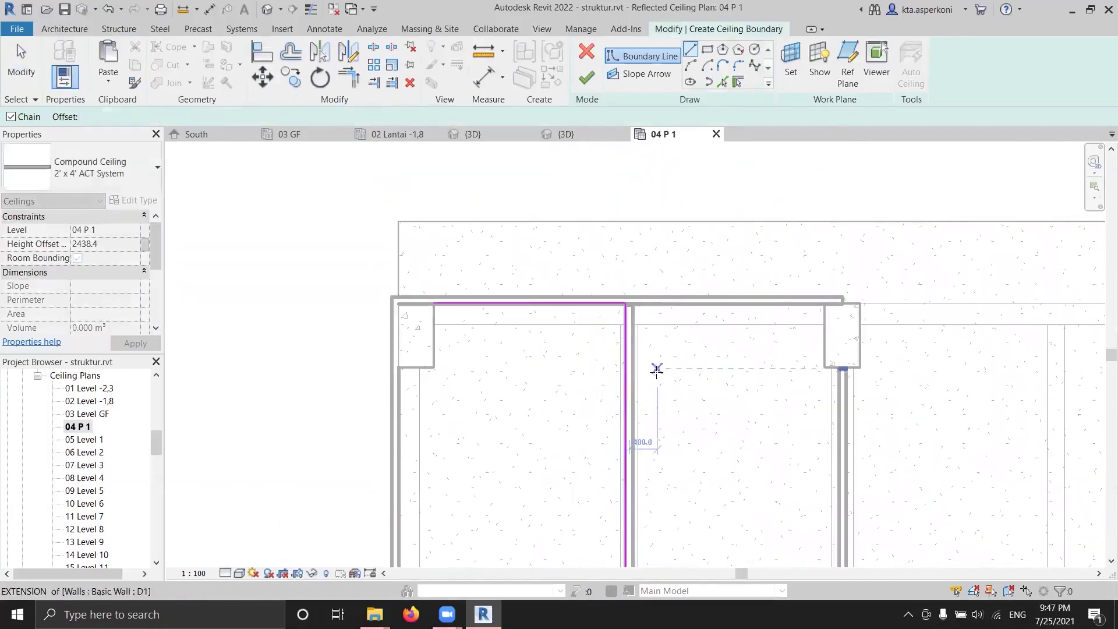
middle_click_drag(588, 374, 588, 319)
left_click(624, 489)
left_click(544, 489)
Close the ceiling boundary along the bathroom side, corridor wall, outer wall and corner column, and finish the ceiling
scroll(544, 489, "up", 3)
left_click(556, 412)
left_click(371, 412)
left_click(375, 280)
scroll(407, 291, "down", 2)
left_click(382, 328)
left_click(381, 231)
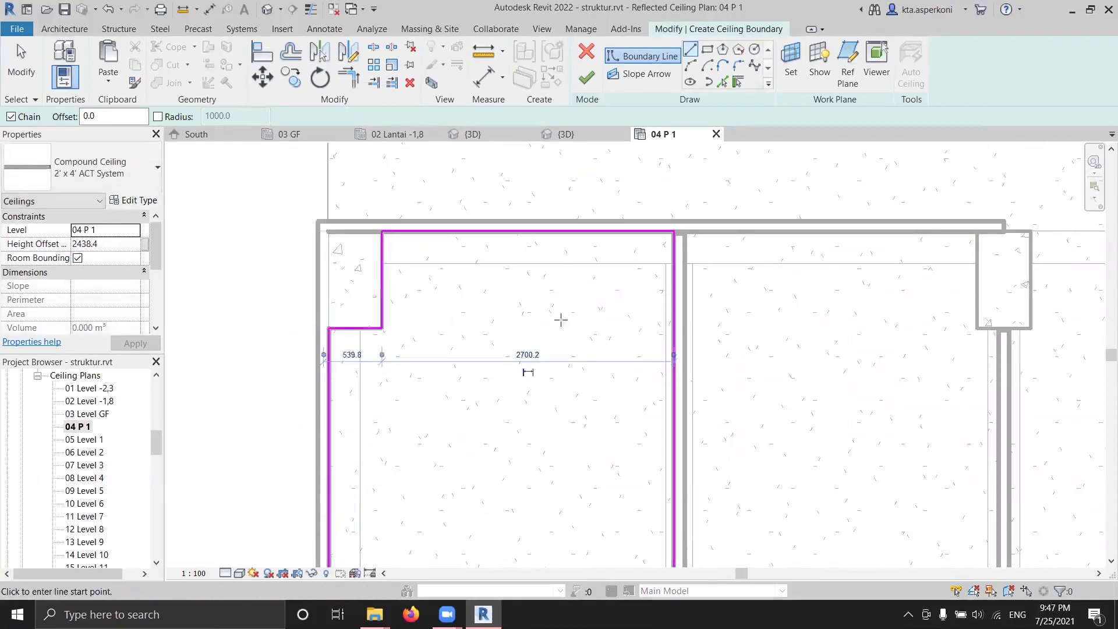
scroll(561, 319, "down", 2)
left_click(586, 77)
Select the new ceiling in the 3D view and set its height offset to 3000
middle_click_drag(504, 247, 466, 246)
left_click(566, 134)
middle_click_drag(661, 376, 524, 225, "shift")
left_click(792, 256)
left_click(513, 315)
double_click(111, 245)
type("3000.0")
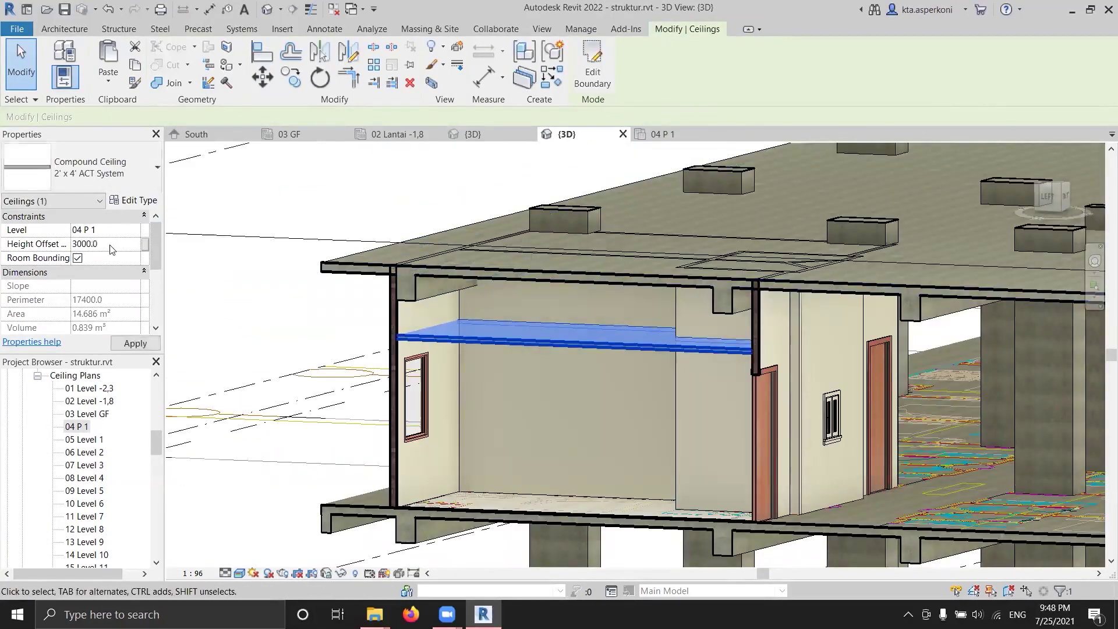
key("Return")
Lower the ceiling's height offset to 2800
scroll(448, 302, "up", 3)
left_click(61, 243)
type("2800")
key("Return")
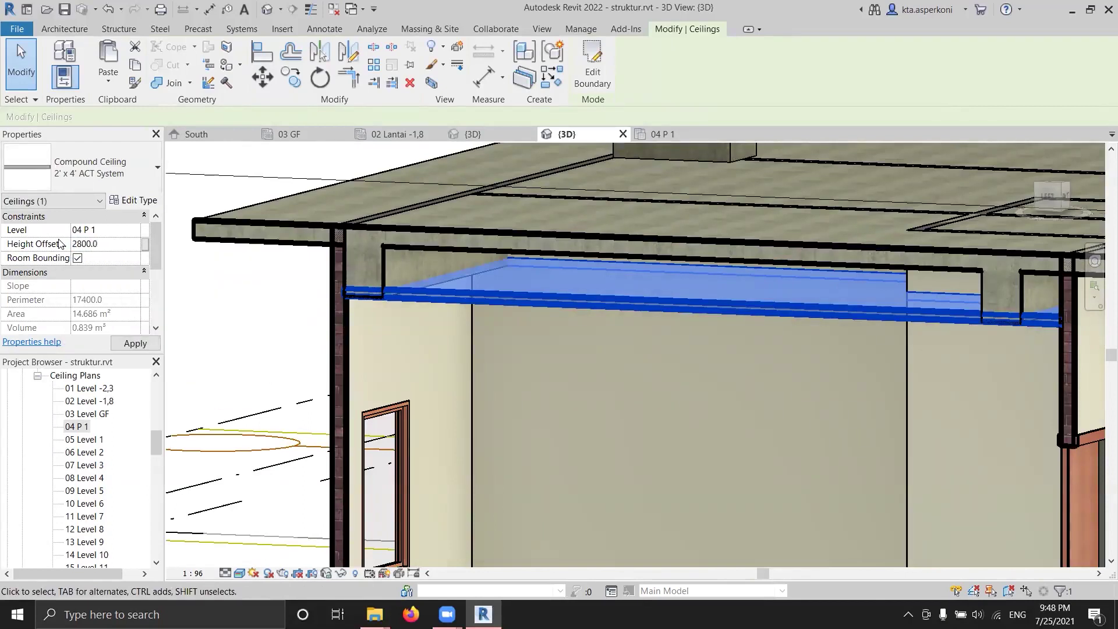
scroll(303, 296, "down", 4)
Look through the ceiling's type properties and inspect the unit within the whole building in 3D
left_click(590, 309)
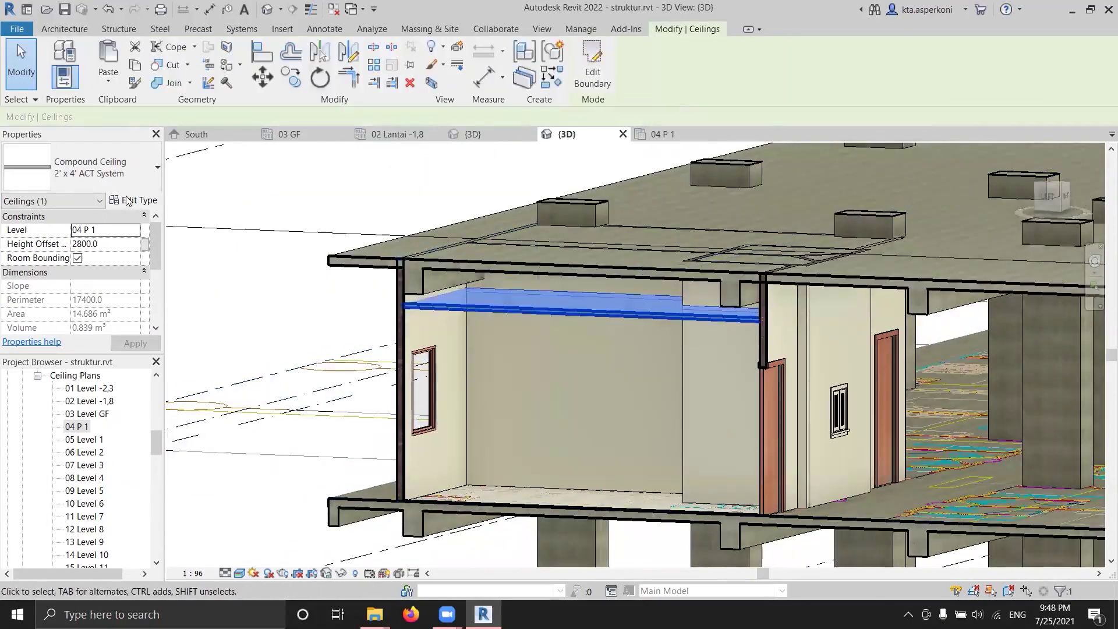
left_click(134, 199)
left_click(482, 205)
left_click(460, 459)
left_click(471, 474)
scroll(308, 361, "up", 3)
left_click(309, 360)
middle_click_drag(309, 360, 658, 262, "shift")
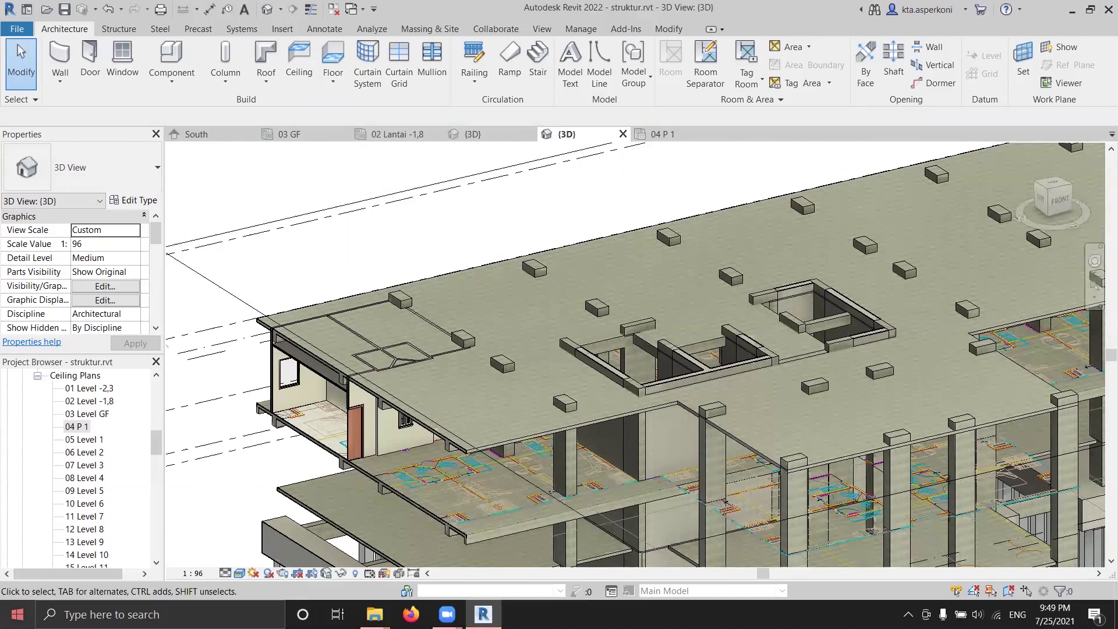
Switch to Microsoft Project 2016 and create a blank project
left_click(116, 614)
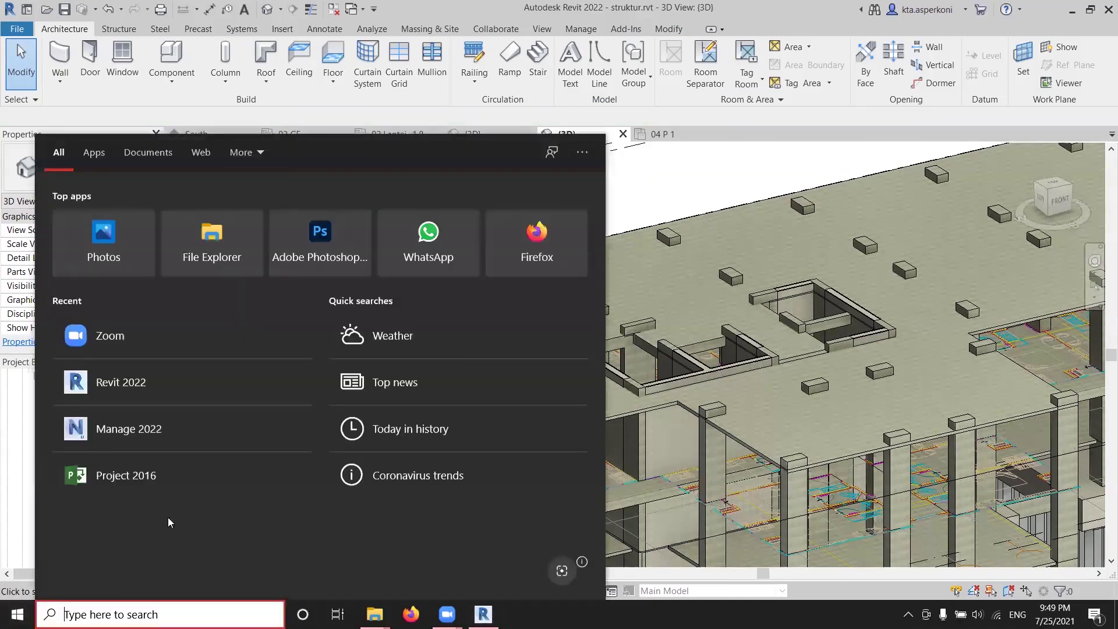
left_click(170, 475)
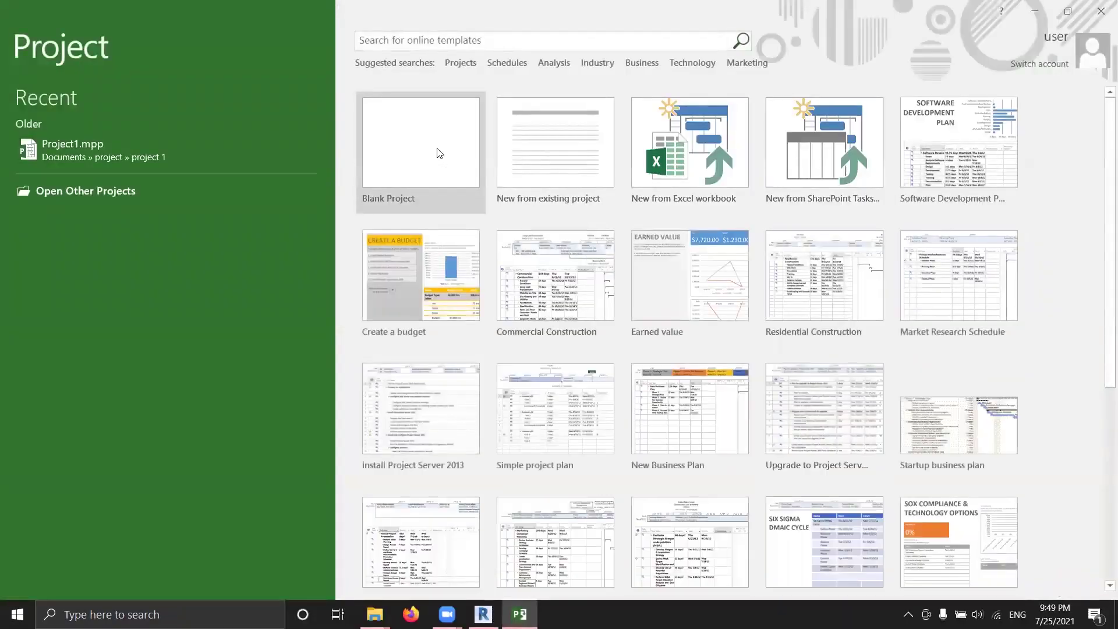
left_click(439, 154)
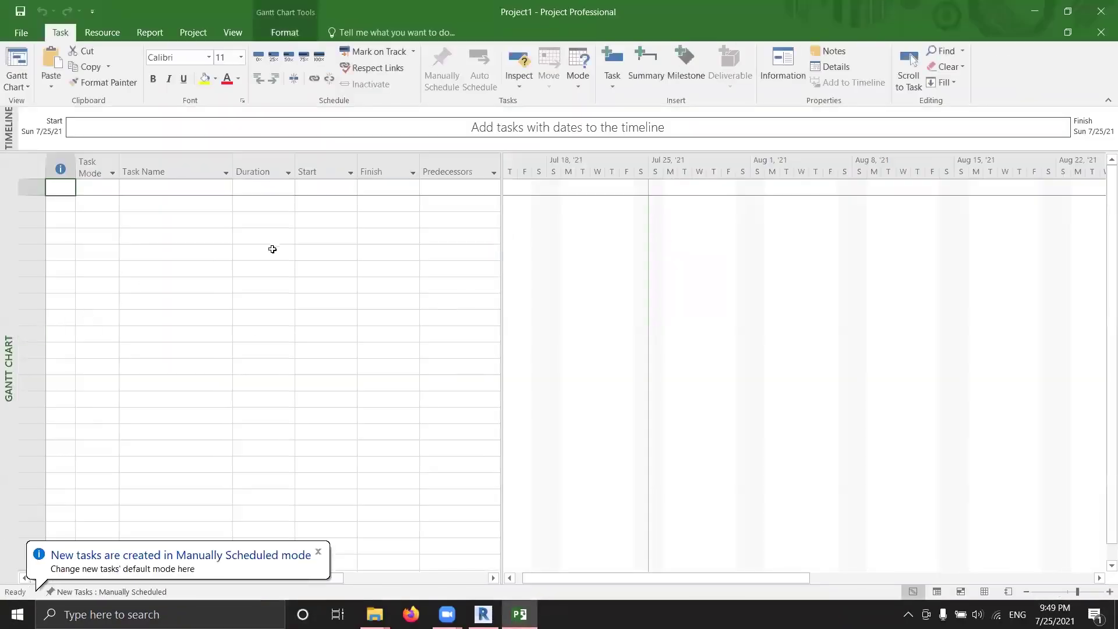
Enter BIM and Struktur as the first two task names
left_click(161, 194)
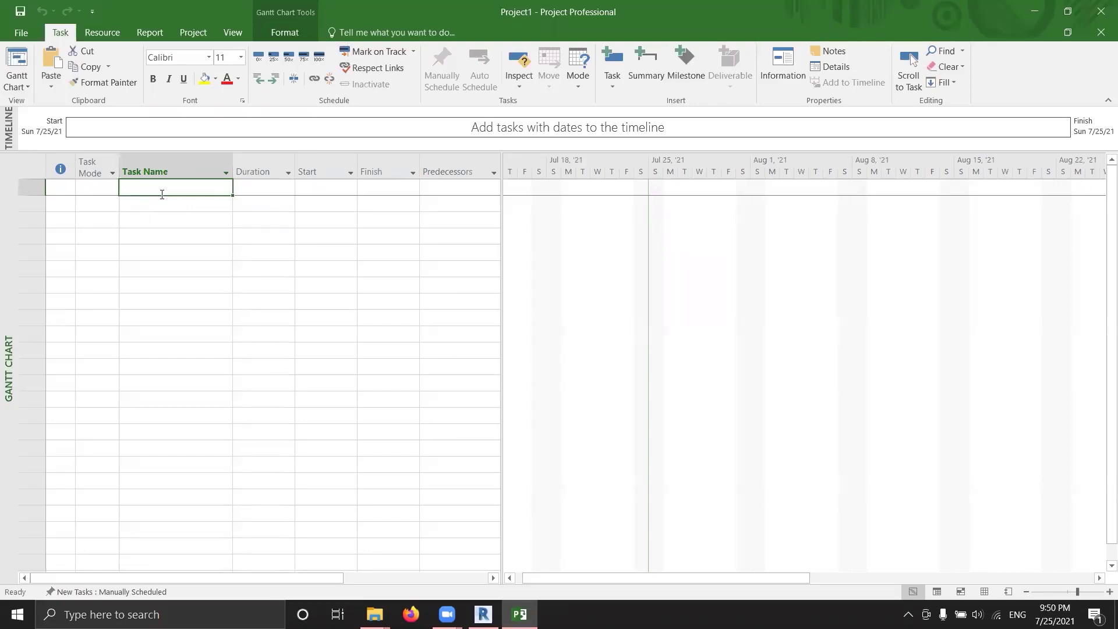
type("BIM")
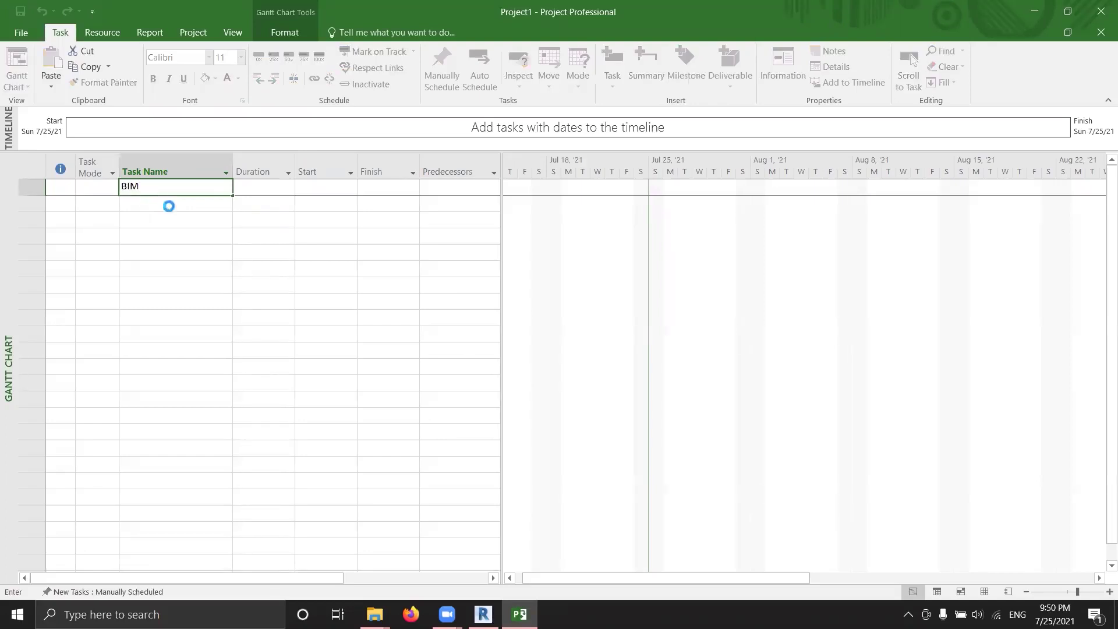
key("Return")
left_click(145, 196)
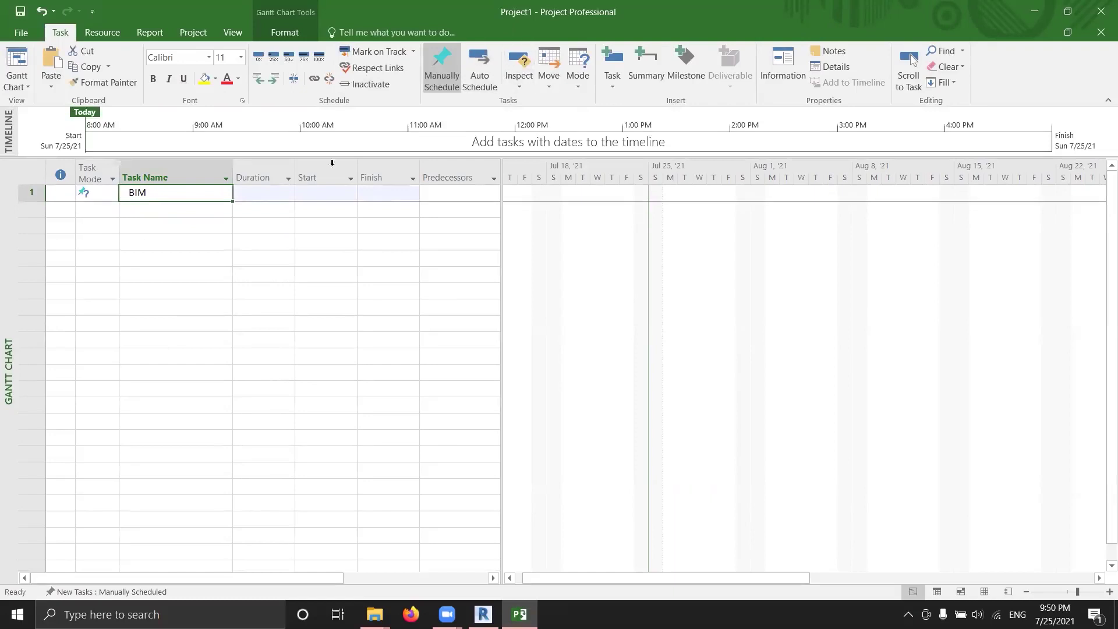
left_click(191, 213)
type("Struktur")
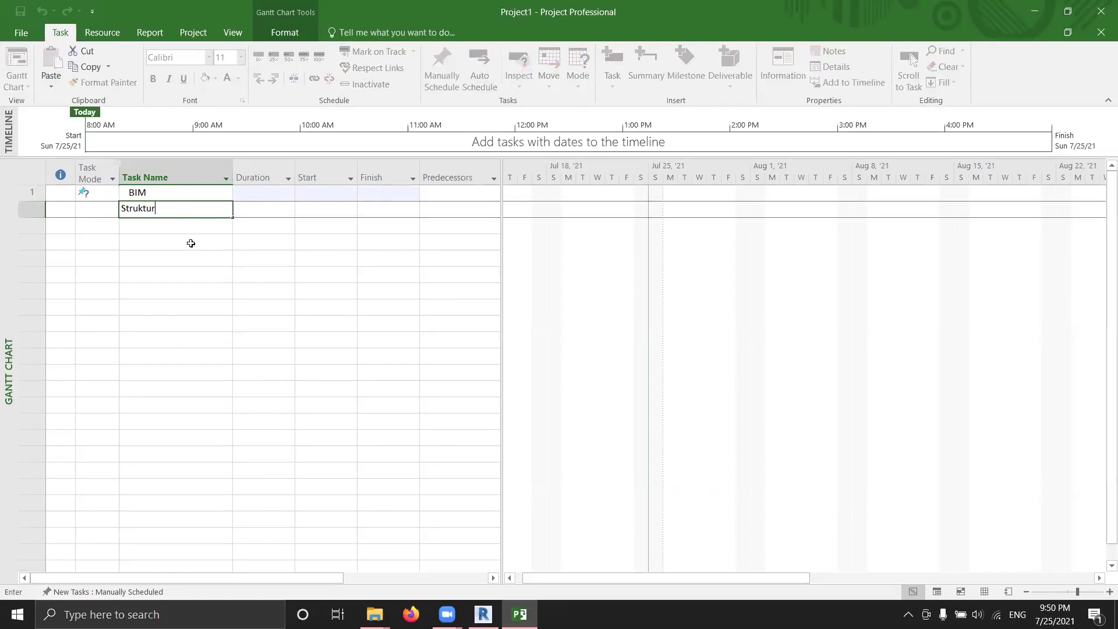
Add the tasks Pondasi and Lantai GF below Struktur
left_click(173, 229)
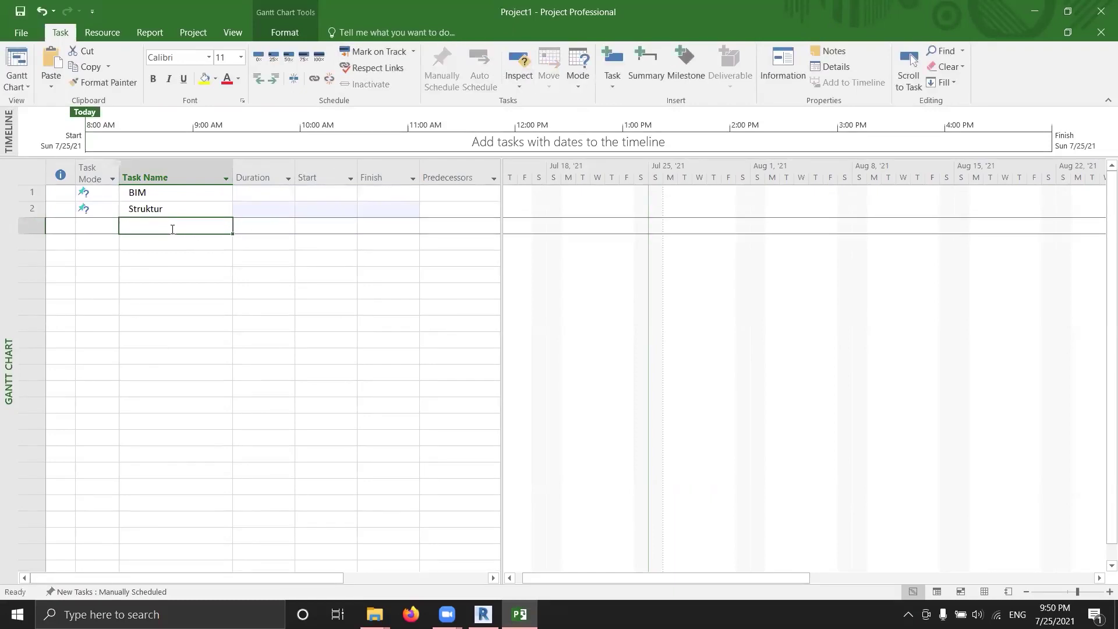
type("Pondasi")
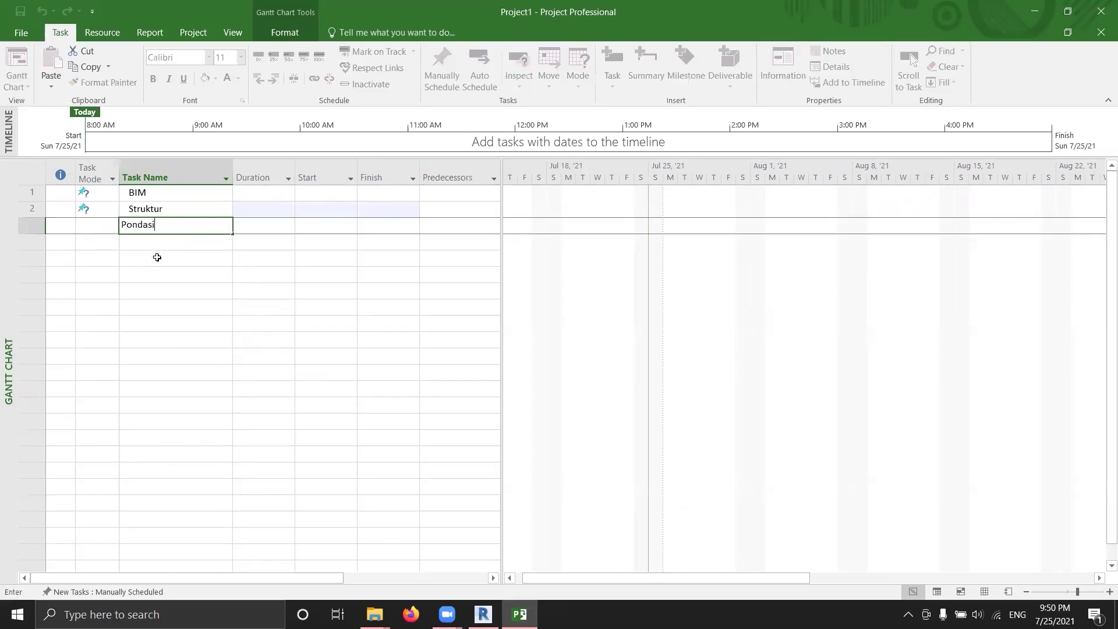
left_click(163, 250)
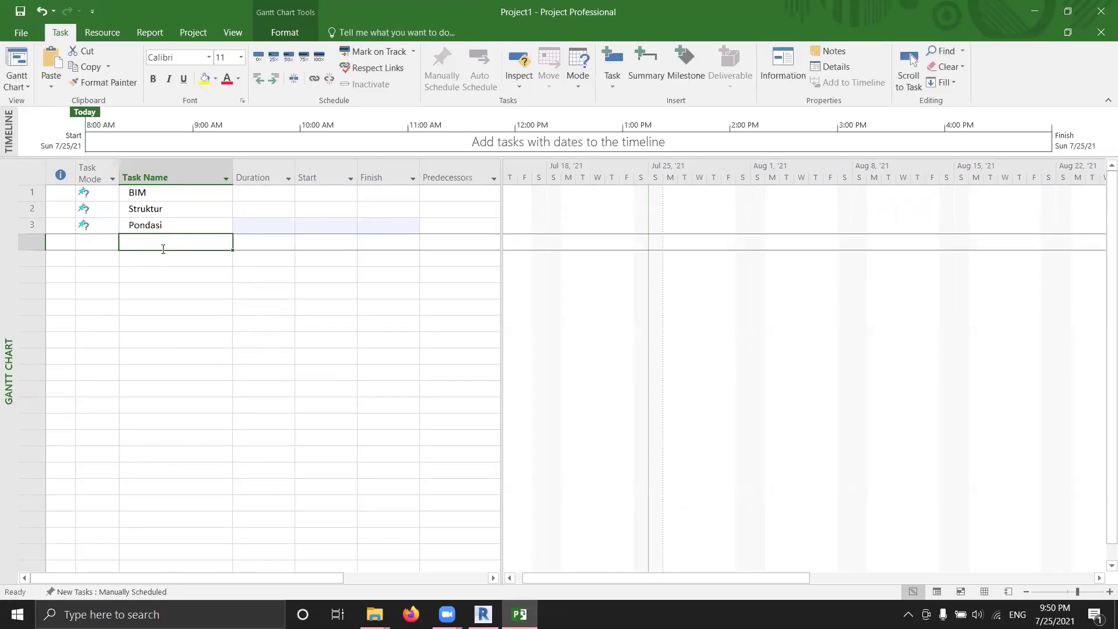
type("Lantai GF")
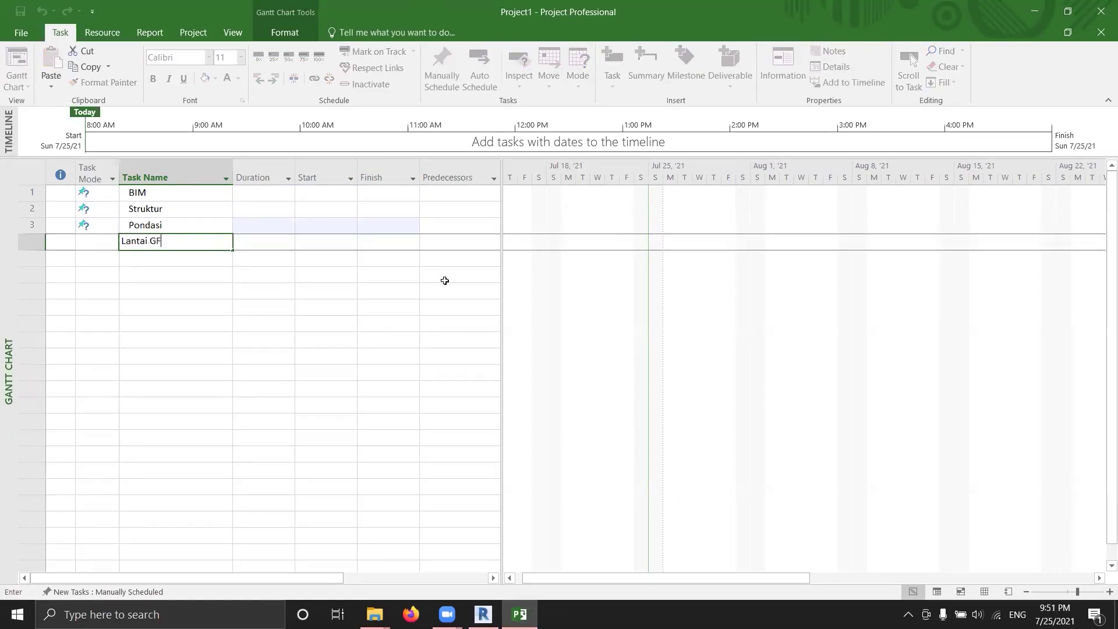
key("Return")
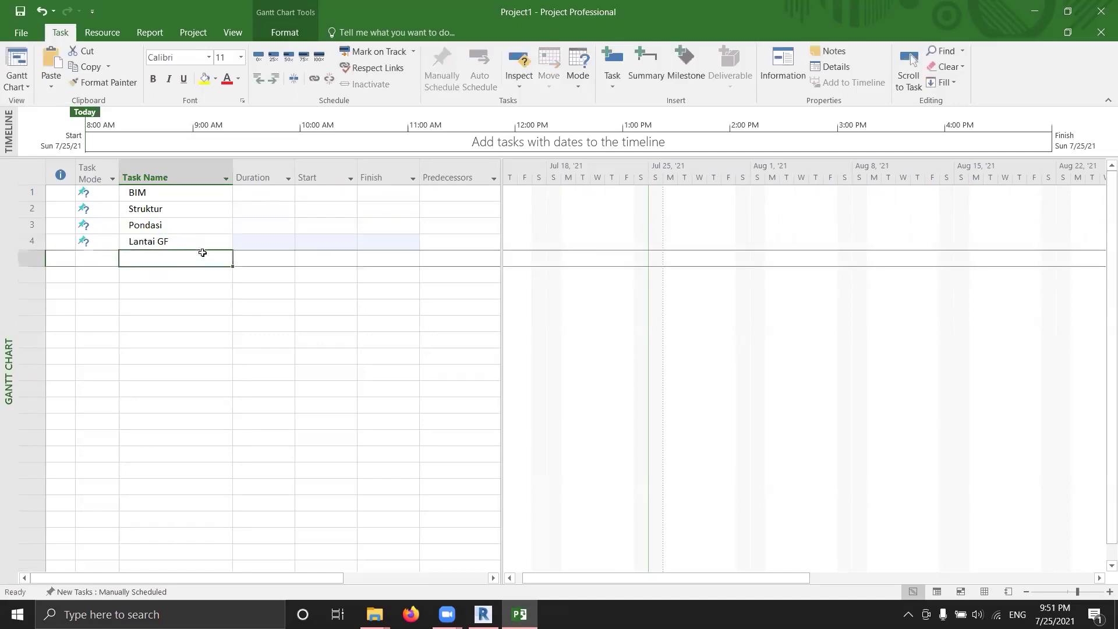
Fill the Lantai GF task name down one row, edit the copy and add p1 as the sixth task
left_click(221, 243)
left_click_drag(232, 249, 233, 268)
left_click(181, 258)
key("BackSpace")
key("BackSpace")
key("BackSpace")
key("Return")
type("p1")
Name the fifth task Lantai P1
double_click(185, 257)
key("Escape")
key("BackSpace")
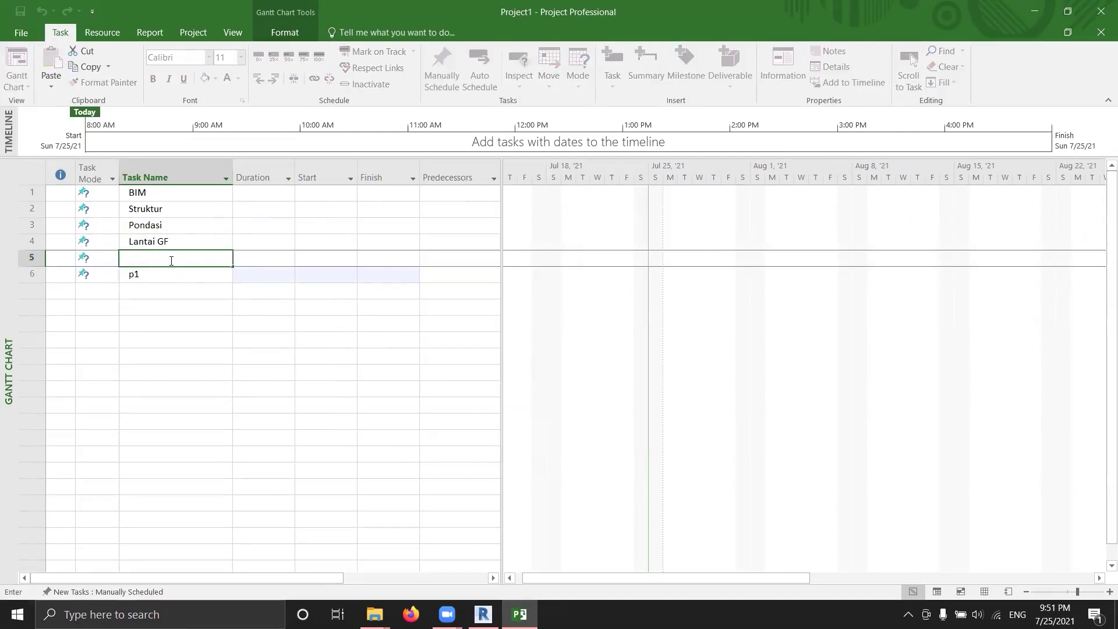
type("Lantai P1")
key("Return")
Rename the sixth task Lantai 1, fill it down two rows and rename the copies Lantai 2 and Lantai 3
left_click(191, 276)
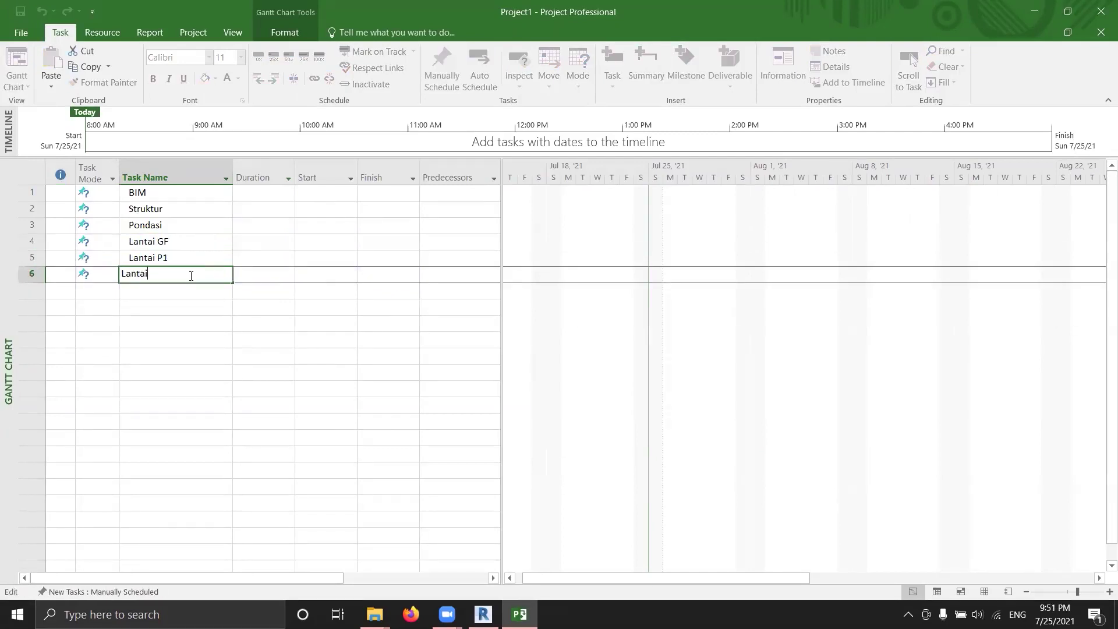
key("Return")
left_click(191, 275)
left_click_drag(232, 282, 231, 308)
left_click(173, 288)
double_click(174, 288)
key("BackSpace")
double_click(179, 307)
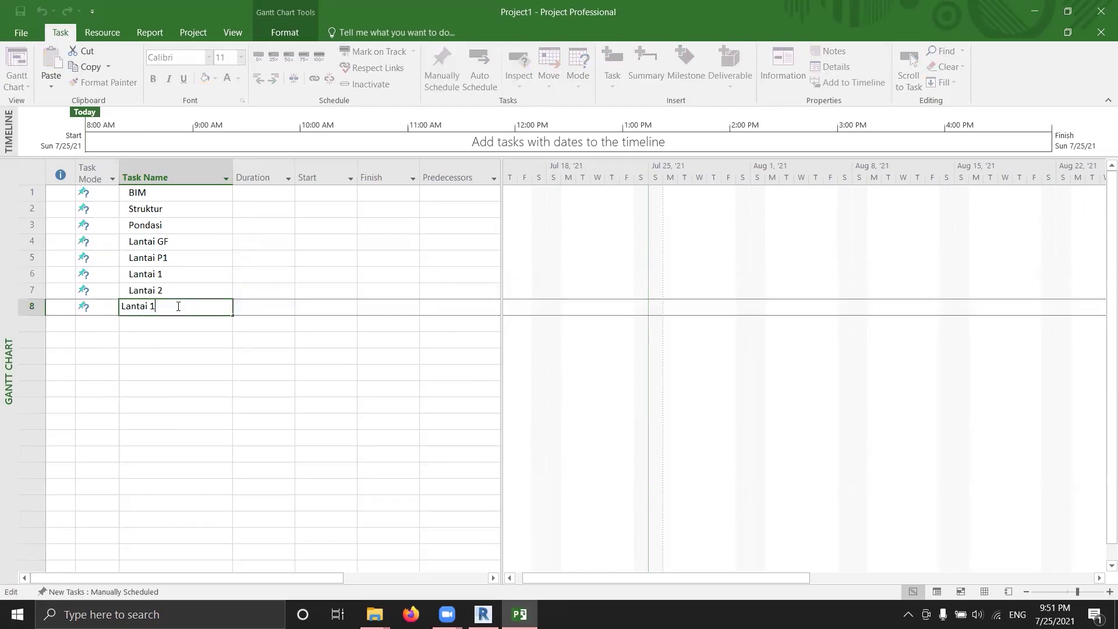
type("3")
key("Return")
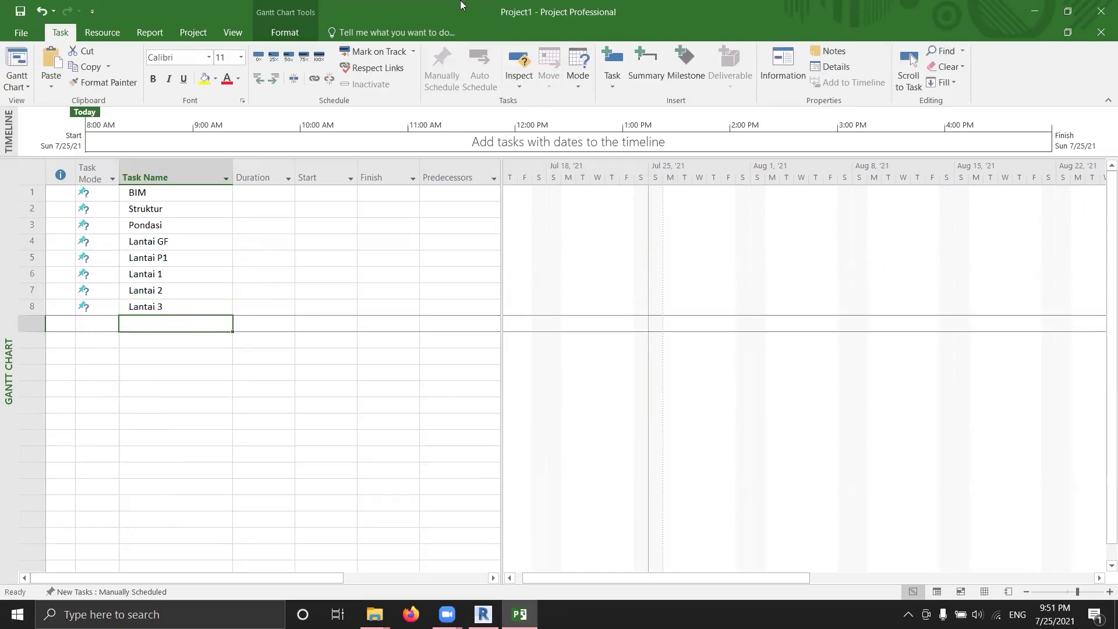
Switch the tasks from Pondasi to Lantai 3 to Auto Scheduled
left_click_drag(154, 201, 154, 307)
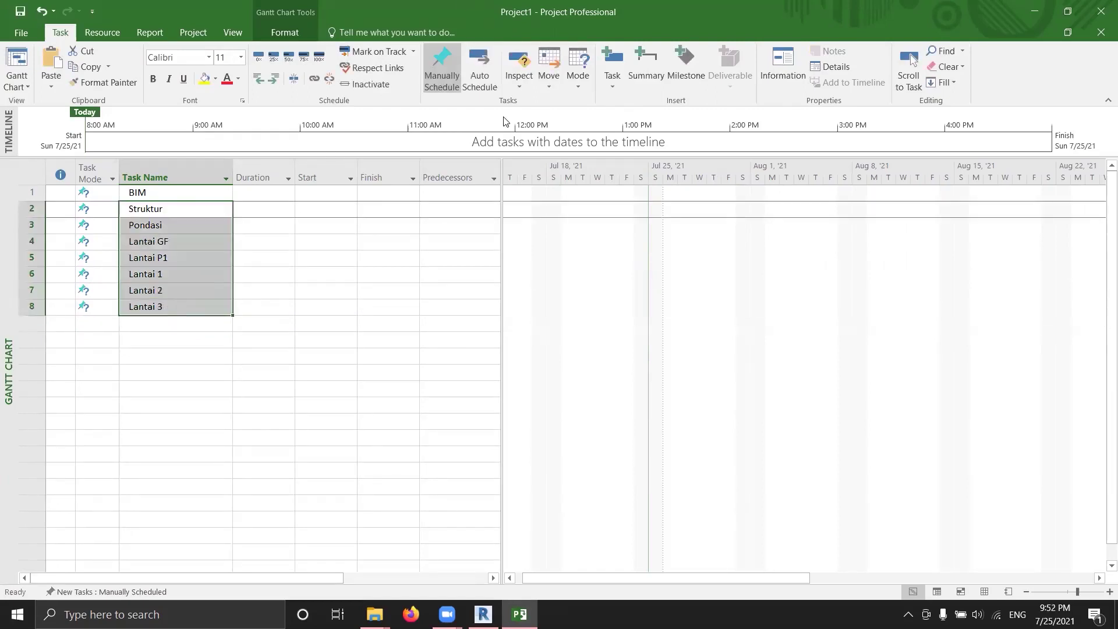
left_click(87, 241)
left_click(87, 225)
left_click(112, 225)
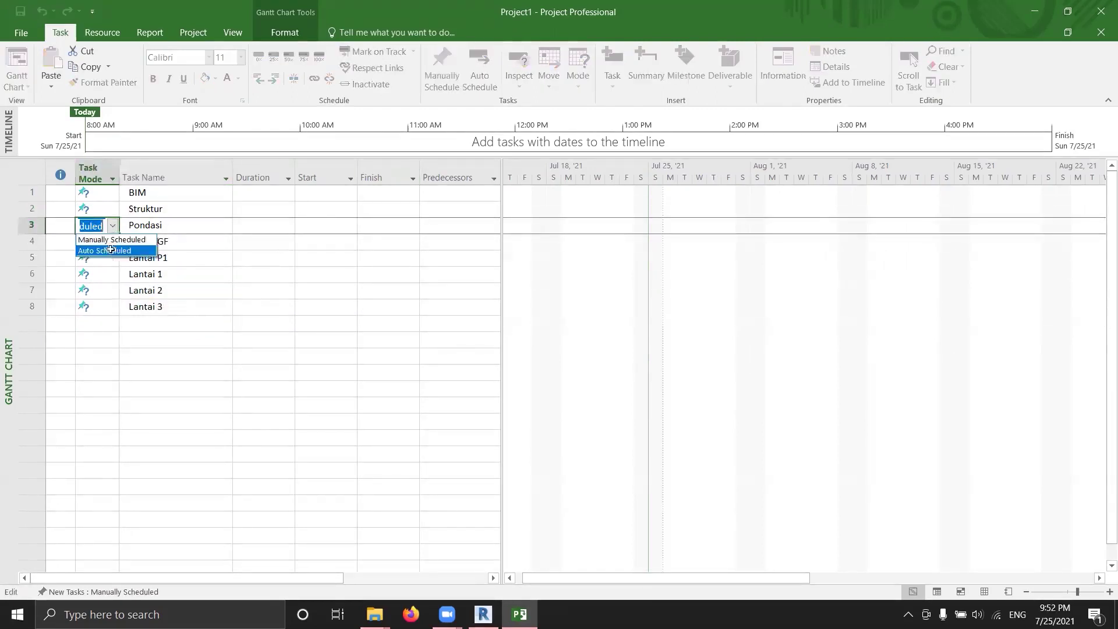
left_click(93, 252)
left_click(102, 307, "shift")
left_click(113, 225)
left_click(480, 70)
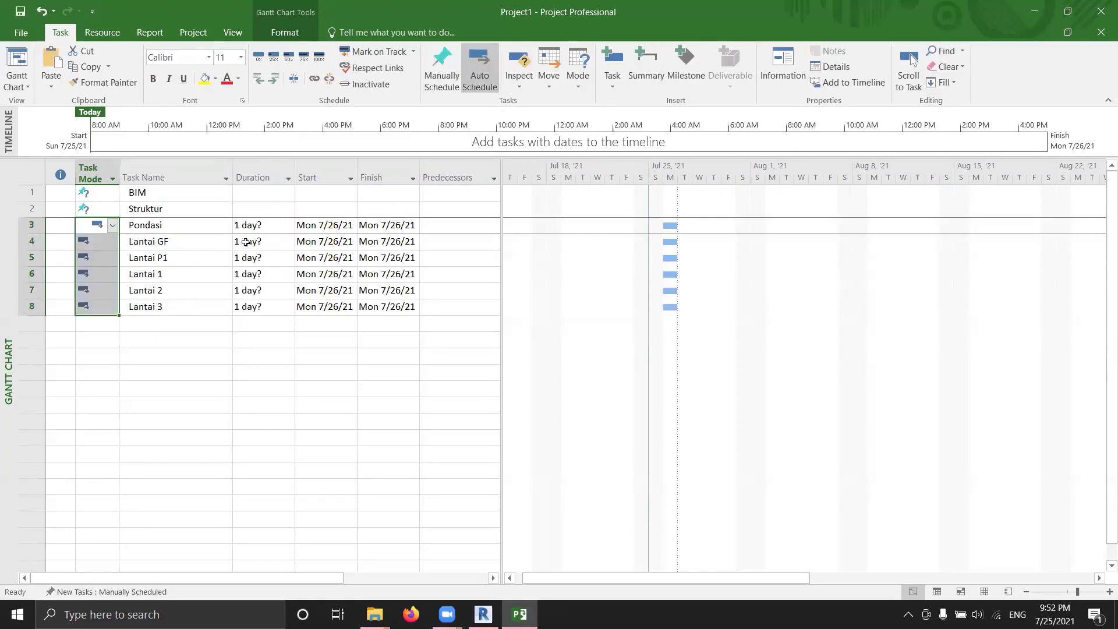
Indent Struktur and its following tasks under BIM, and indent Pondasi through Lantai 3 one more level under Struktur
left_click(176, 229)
left_click_drag(169, 215, 168, 309)
left_click(292, 82)
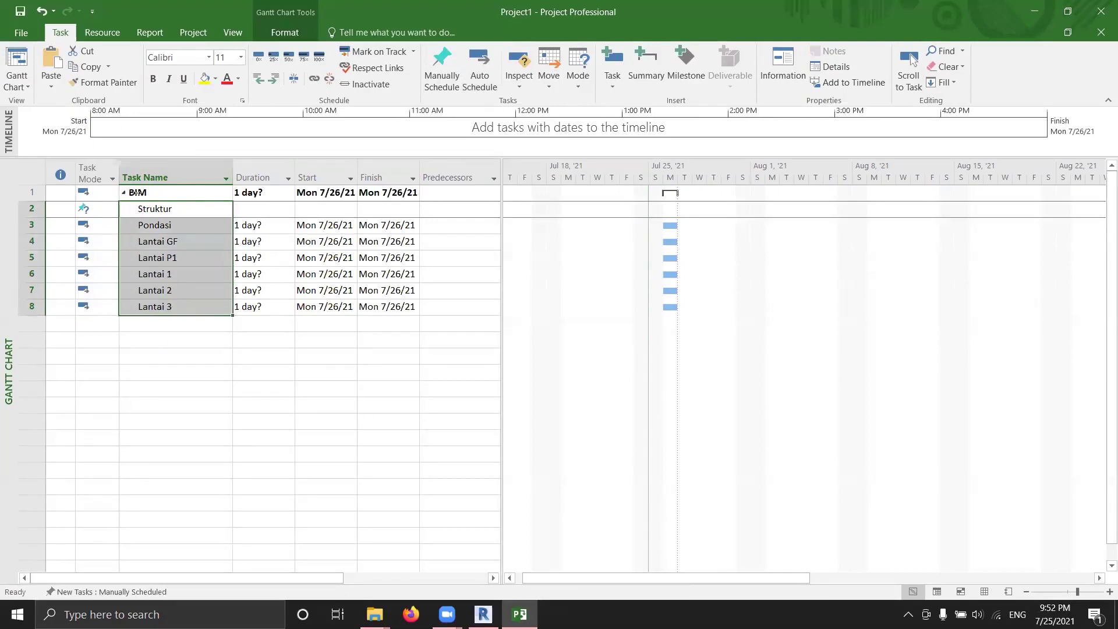
left_click_drag(169, 225, 171, 300)
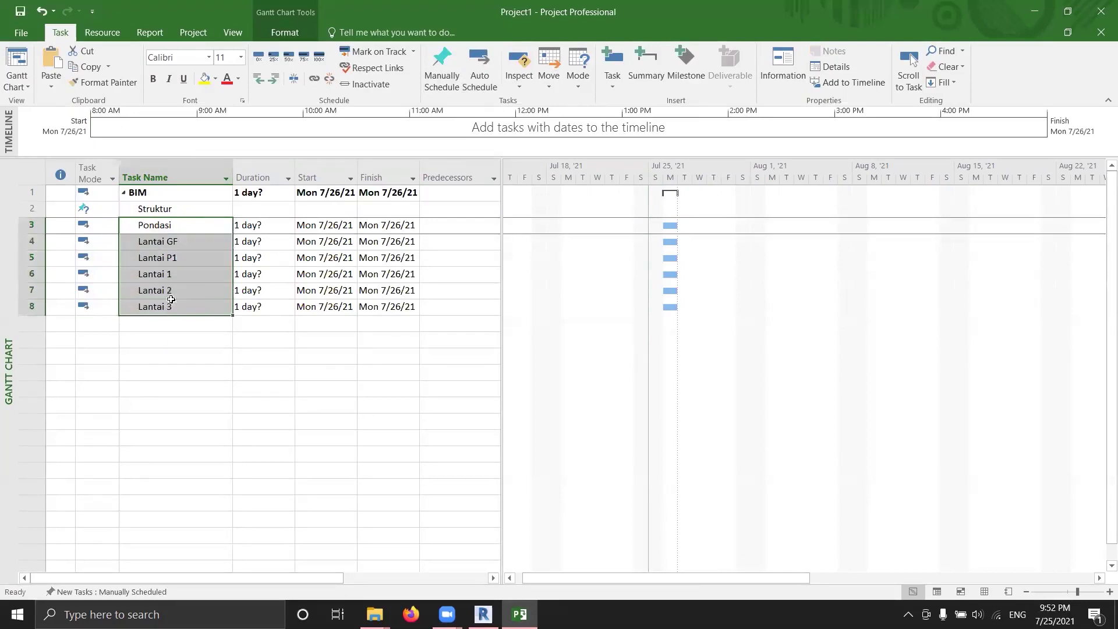
left_click(278, 80)
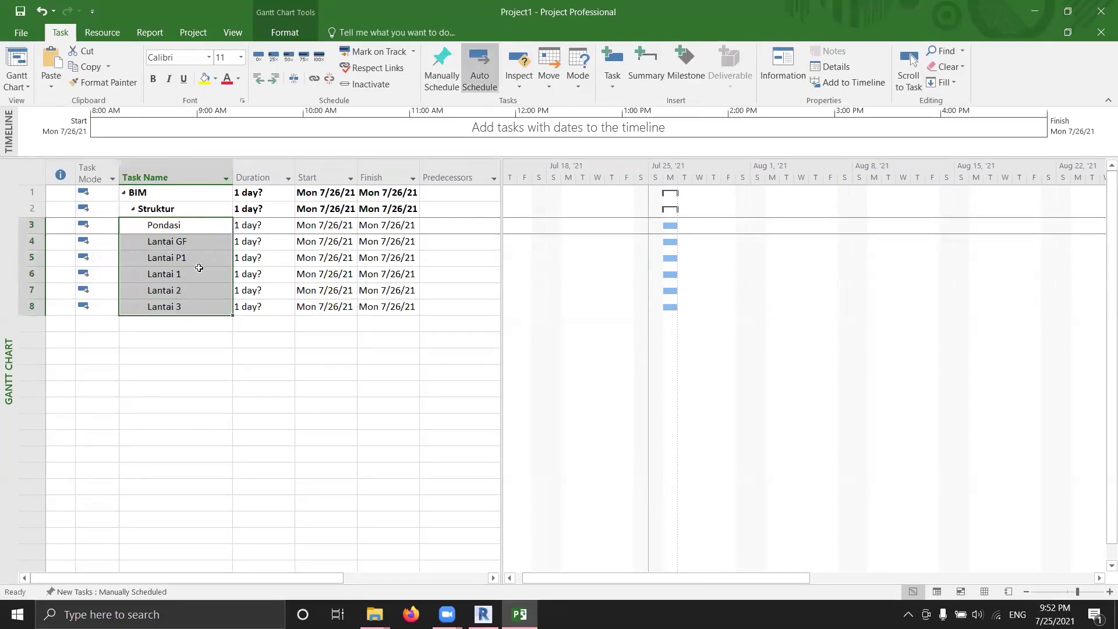
Add the task Arsitektur below the Struktur group and copy Pondasi through Lantai 3 beneath it
left_click(169, 325)
type("Arsitektur")
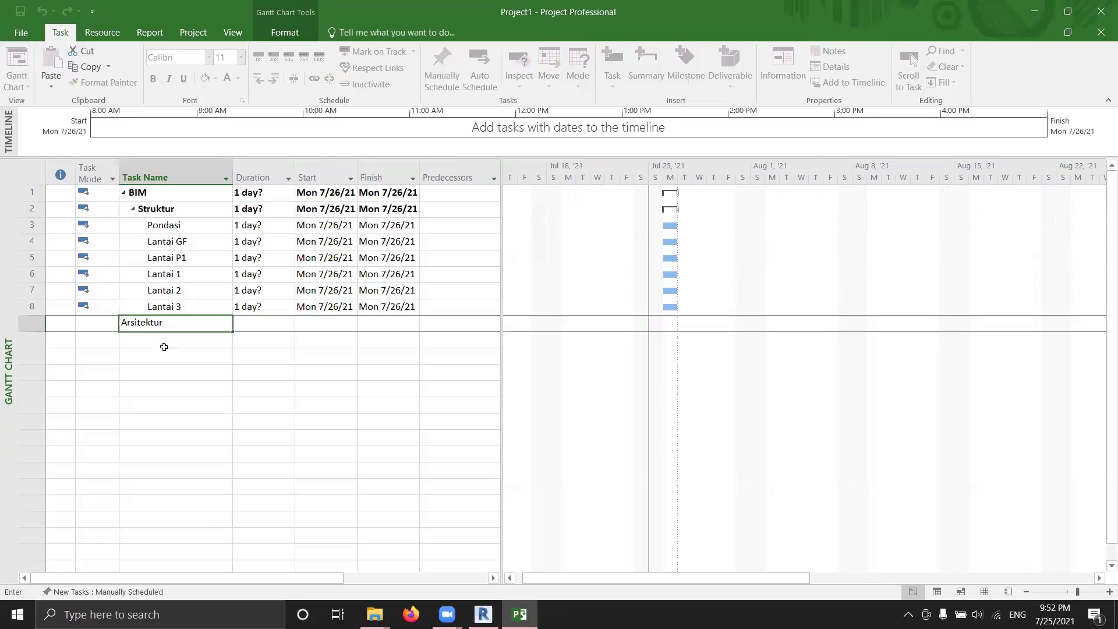
key("Return")
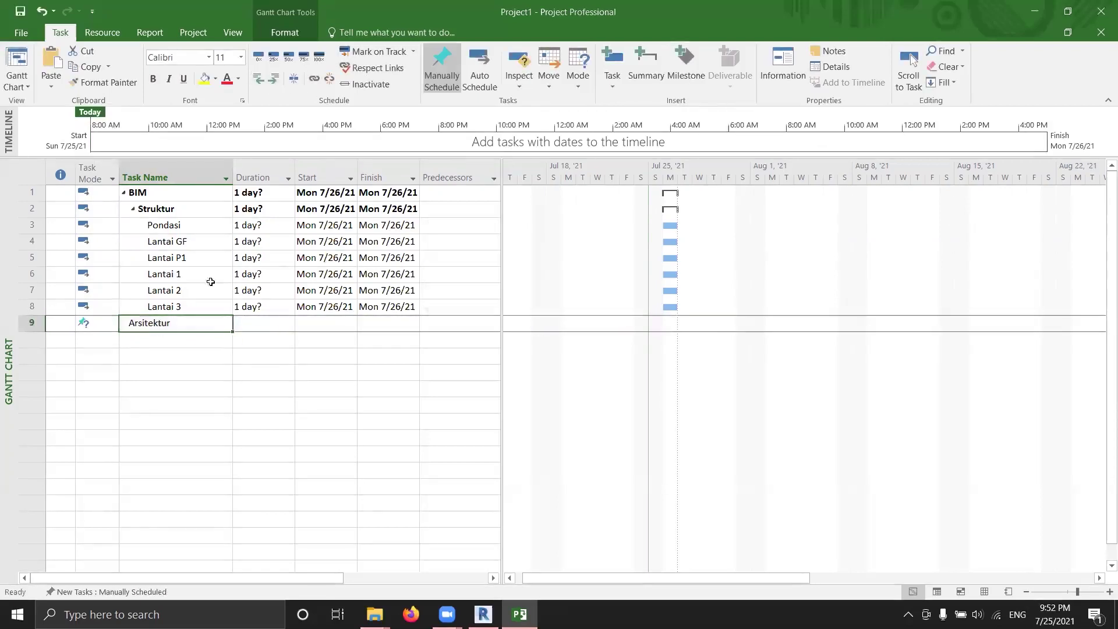
left_click_drag(165, 225, 164, 307)
left_click_drag(174, 217, 175, 332, "ctrl")
Switch Arsitektur and the six copied tasks below it to Auto Scheduled
left_click(87, 324)
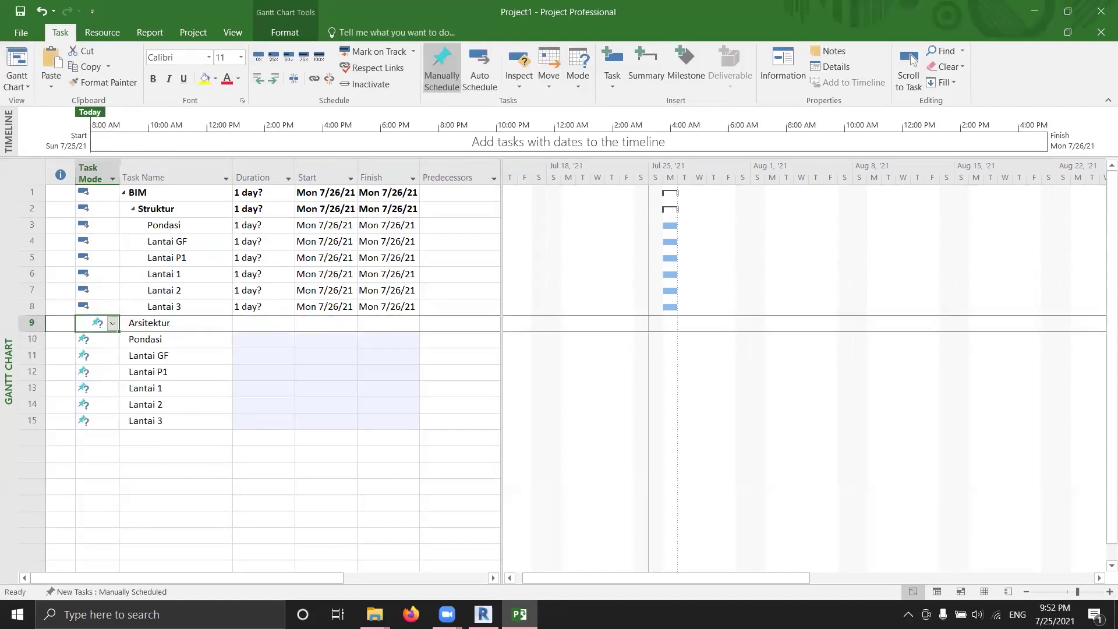
key("shift+Down")
key("shift+Down")
key("shift+Down")
key("shift+Down")
key("shift+Down")
key("shift+Down")
left_click(280, 451)
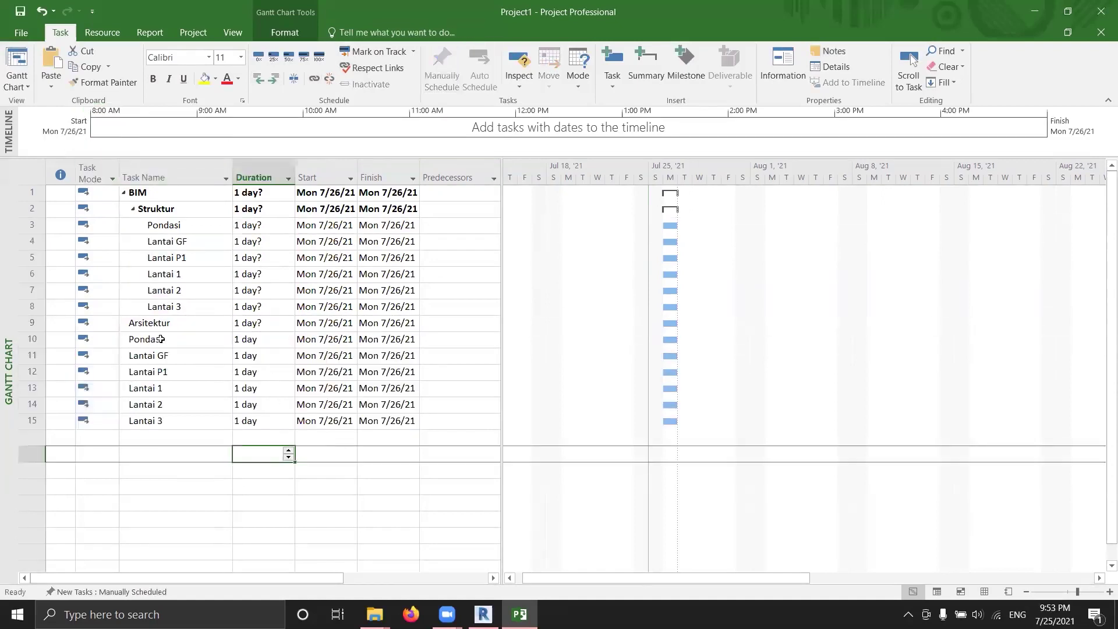
Indent the copied tasks Pondasi through Lantai 3 under Arsitektur
left_click_drag(146, 338, 146, 420)
left_click(273, 79)
left_click(263, 470)
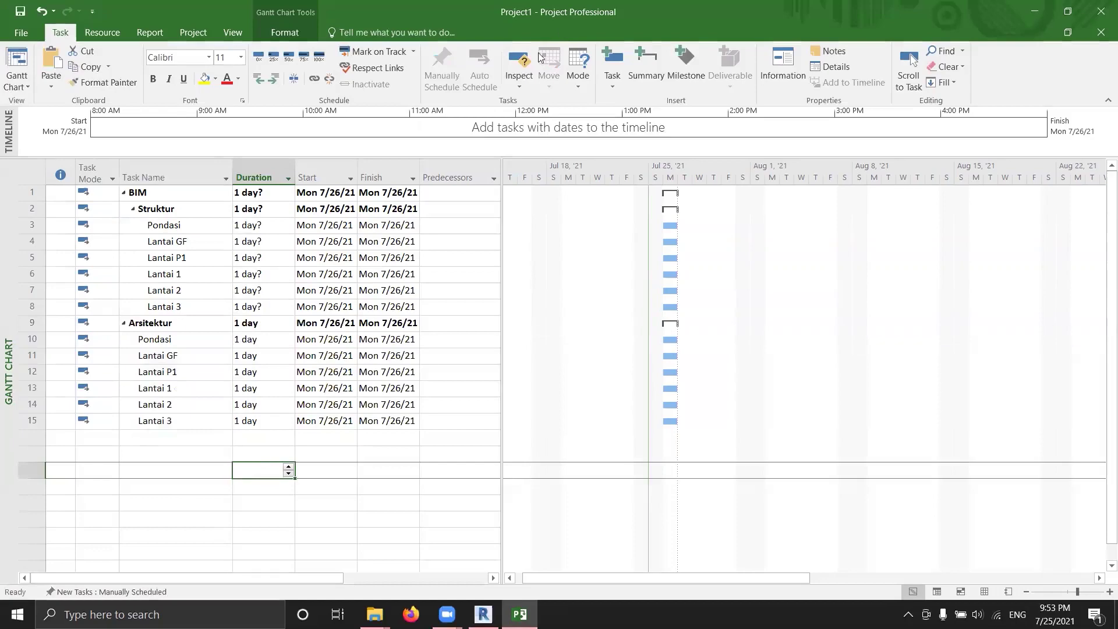
Check the 3D model in Revit, return to Microsoft Project and add the task Plafon as row 16
left_click(204, 435)
left_click(483, 614)
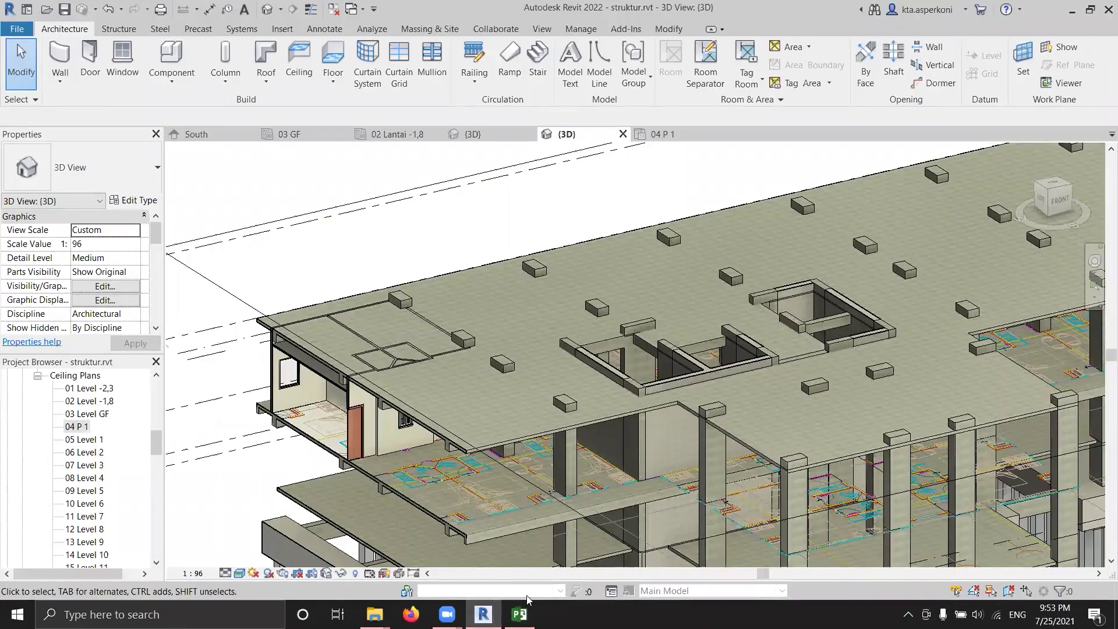
scroll(417, 250, "down", 4)
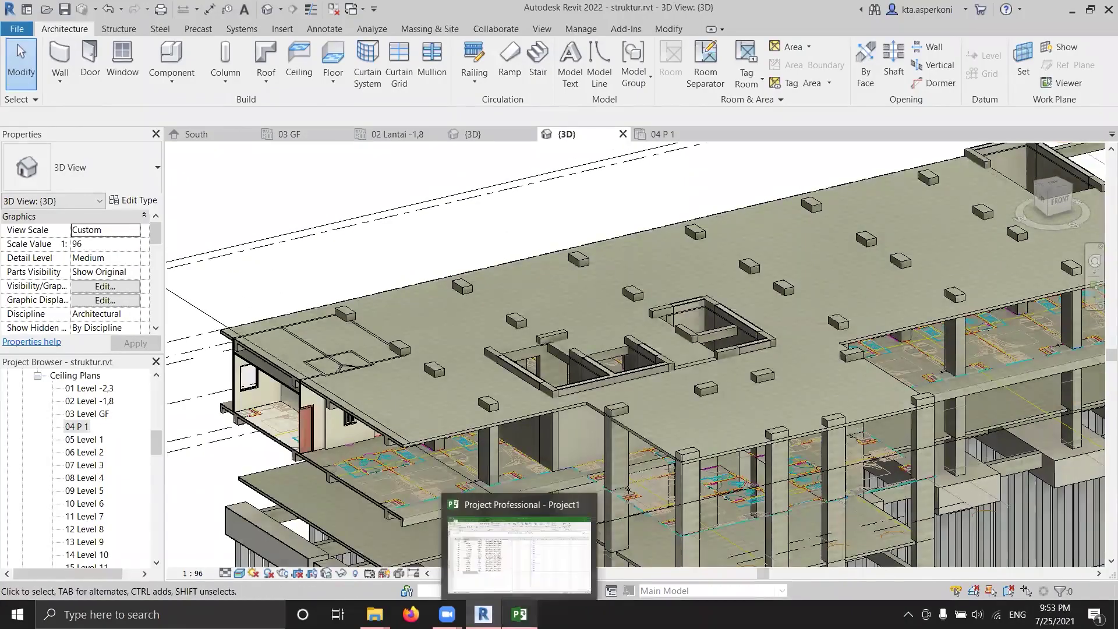
left_click(519, 614)
type("Ceiling")
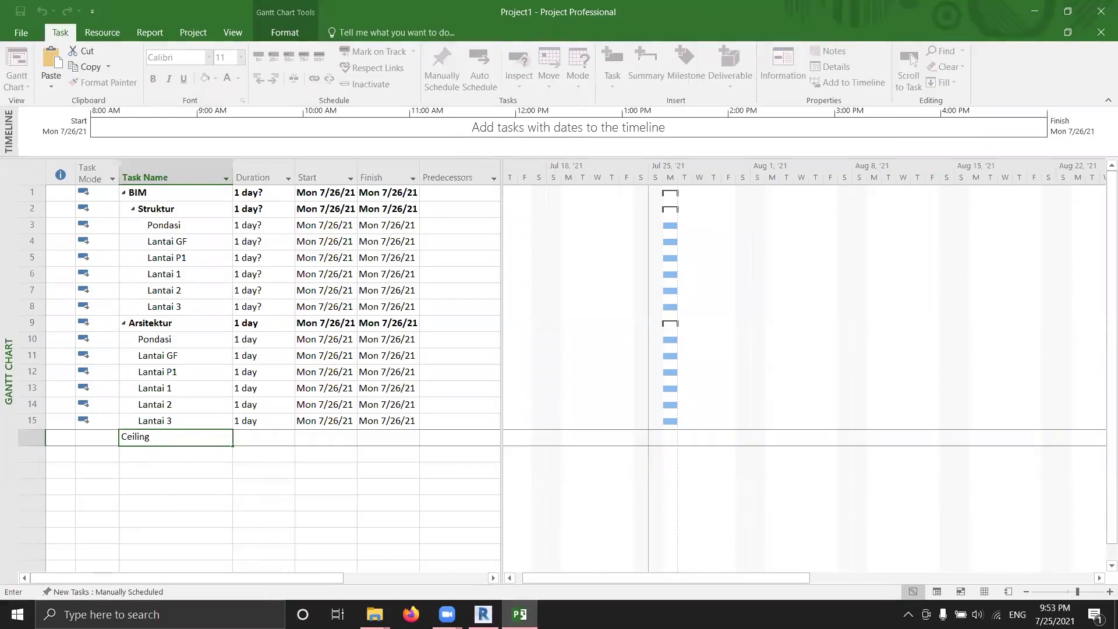
key("Return")
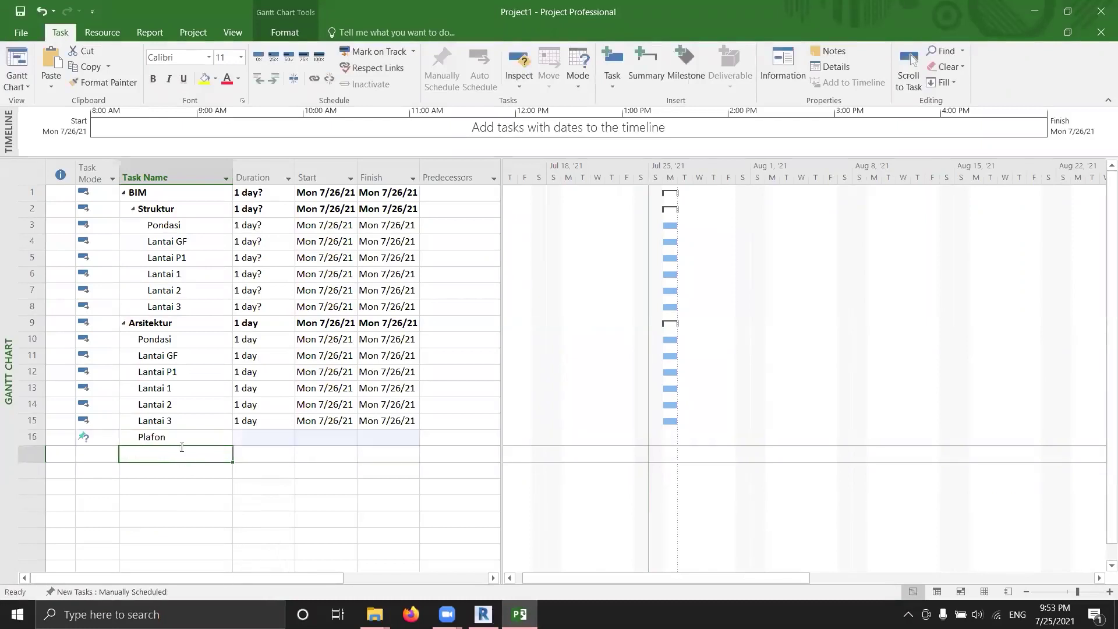
Copy the Arsitektur subtasks Pondasi through Lantai 3 into the rows below Plafon
left_click_drag(155, 339, 155, 420)
key("ctrl+c")
left_click(165, 452)
key("ctrl+v")
Outdent Plafon to the level of Arsitektur, indent the pasted Lantai GF through Lantai 3 rows, and check the outline by collapsing and expanding its groups
left_click_drag(170, 469, 145, 534)
left_click(274, 78)
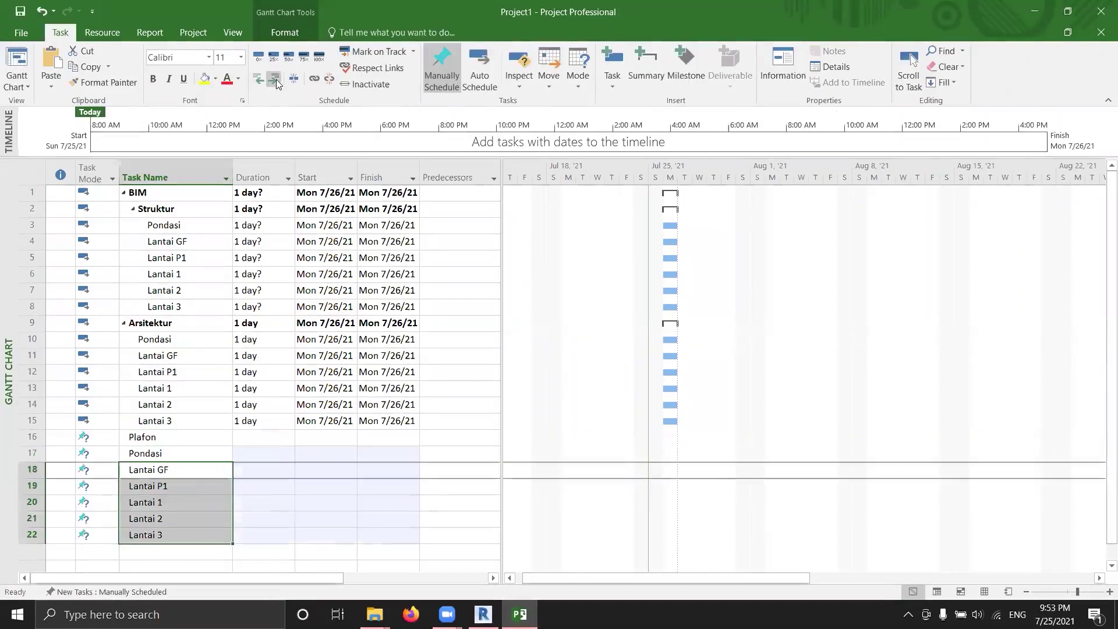
left_click(123, 453)
left_click(123, 323)
left_click(133, 209)
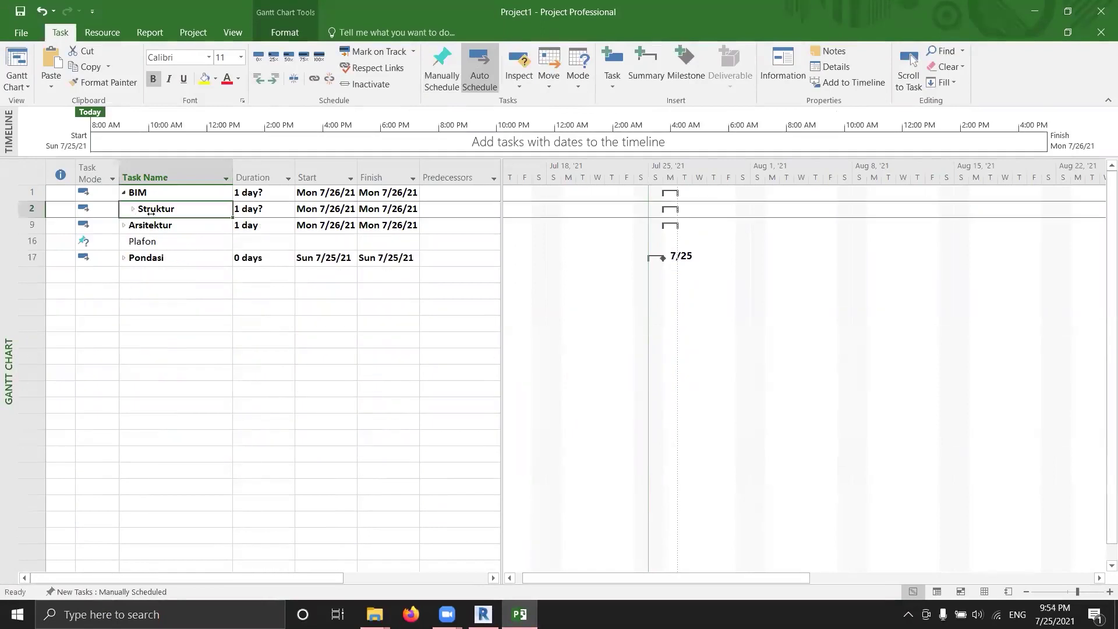
left_click(123, 224)
left_click(123, 355)
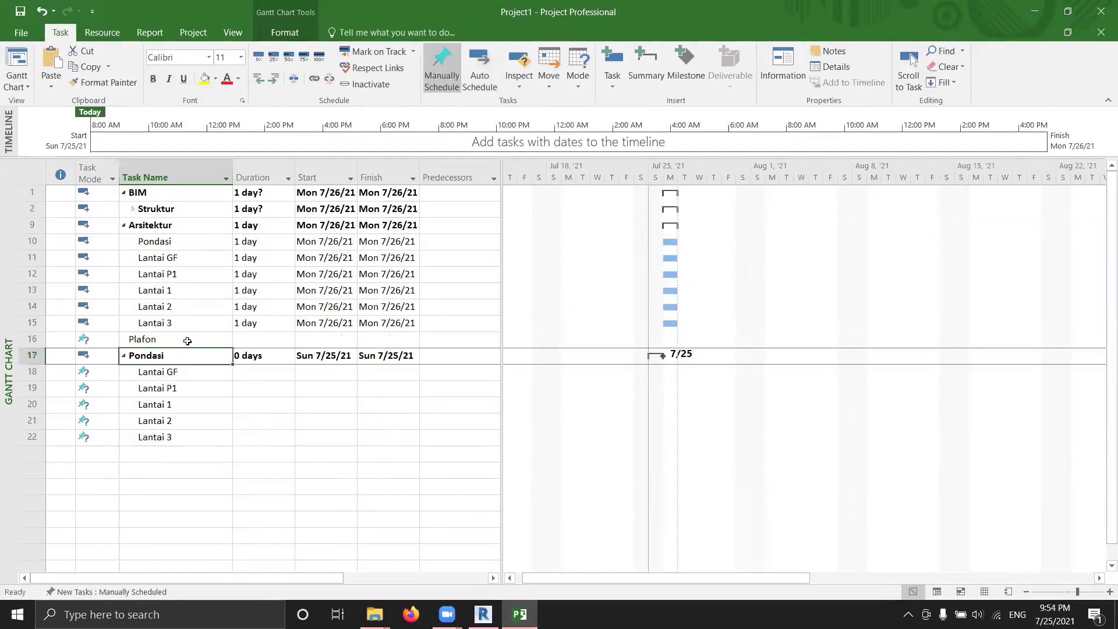
Indent the pasted Pondasi under Plafon and put Lantai GF through Lantai 3 on the same level
left_click(274, 78)
left_click_drag(157, 372, 155, 437)
left_click(259, 78)
Indent the Arsitektur and Plafon groups under BIM and expand the whole outline
left_click_drag(158, 229, 155, 437)
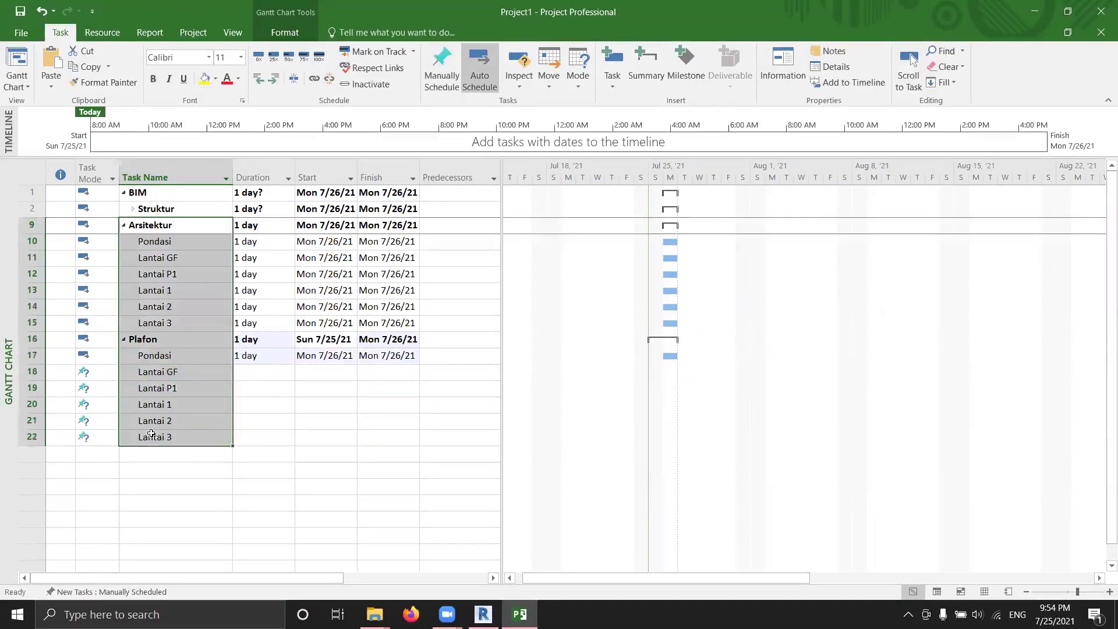
left_click(274, 78)
left_click(124, 192)
left_click(123, 192)
left_click(133, 209)
Switch Lantai GF through Lantai 3 in the Plafon group to Auto Scheduled
left_click_drag(84, 534, 98, 470)
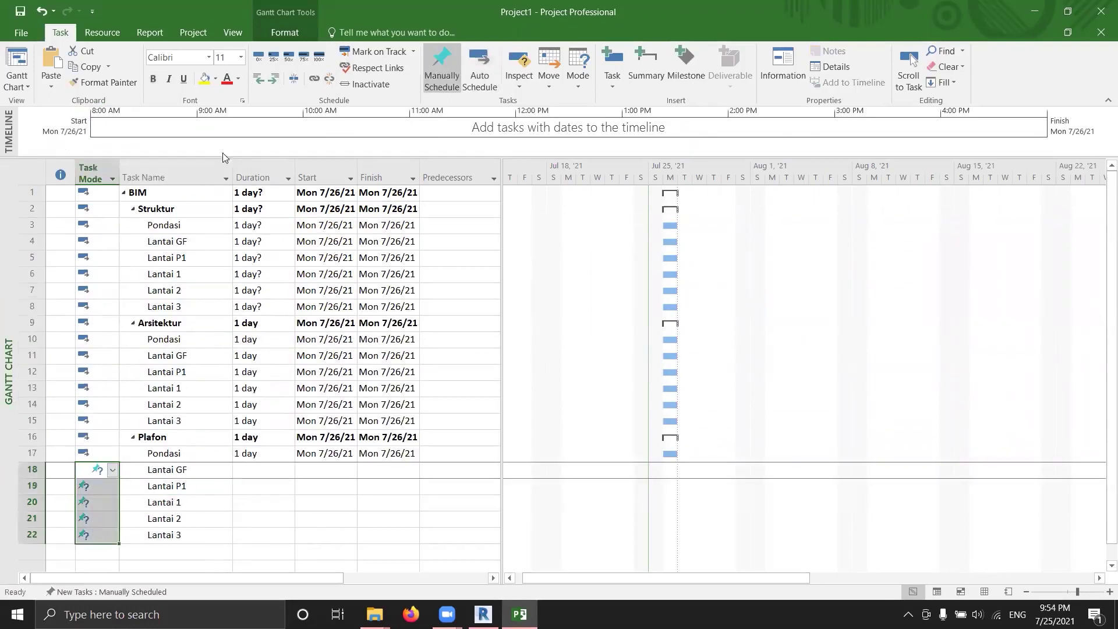
left_click(479, 76)
left_click(261, 488)
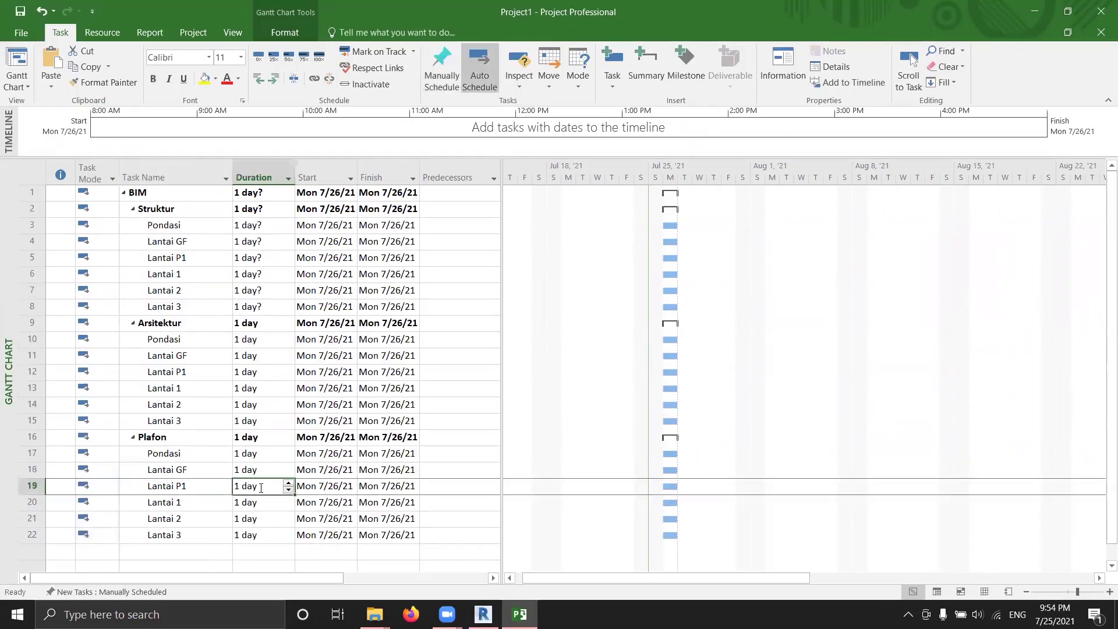
Set the duration of Struktur's Pondasi to 5 days and fill it down through Lantai 3
left_click(256, 224)
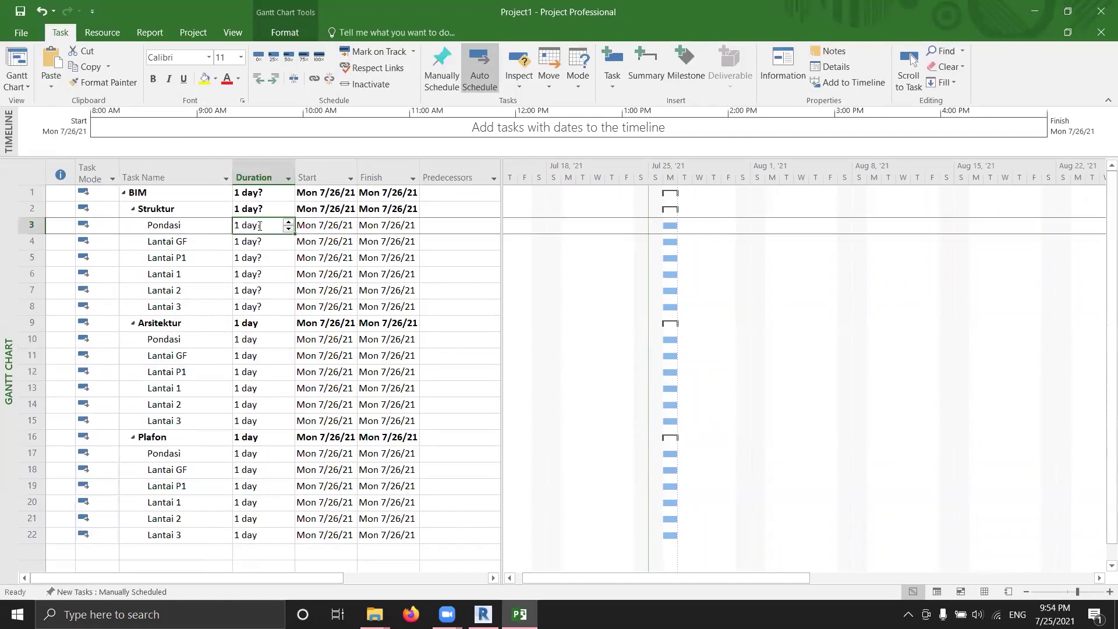
left_click(276, 225)
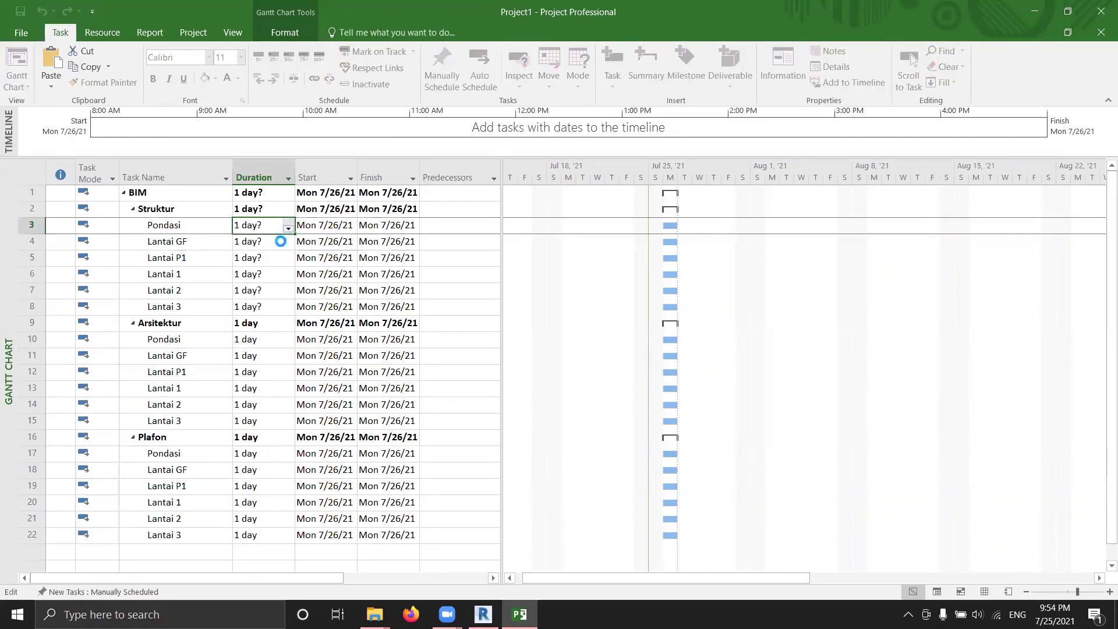
type("5")
key("Return")
left_click_drag(270, 225, 266, 303)
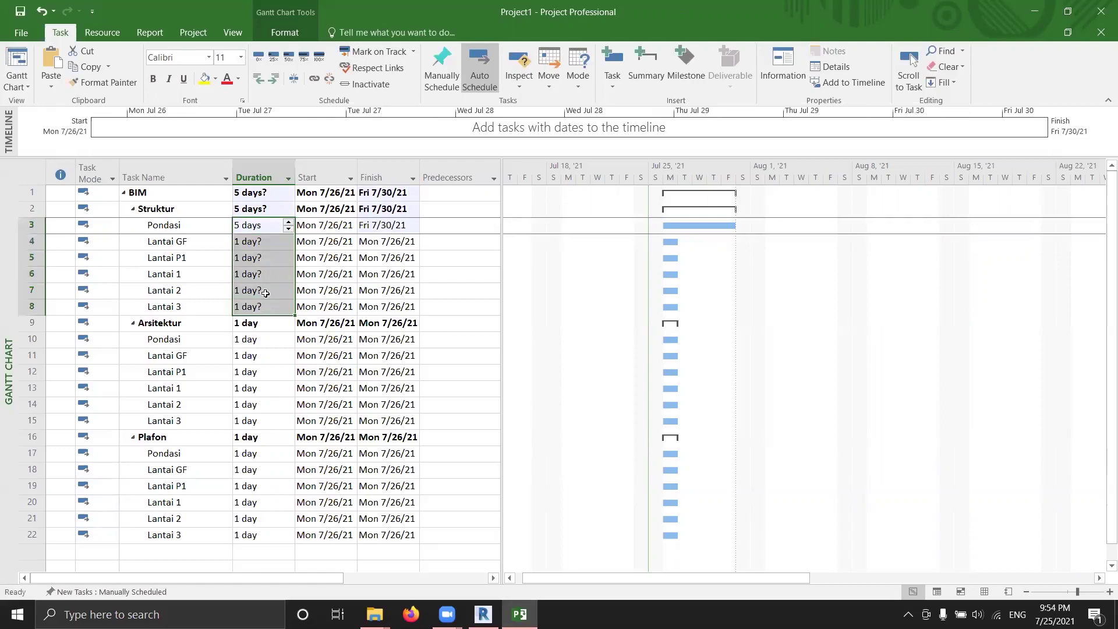
left_click(288, 228)
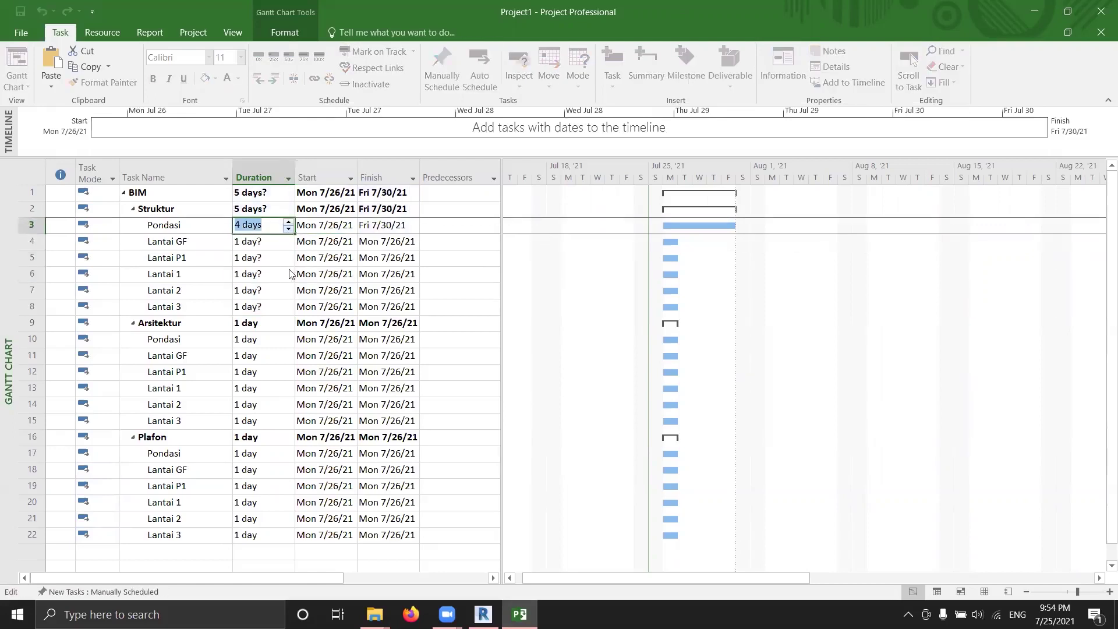
key("Return")
left_click(262, 224)
left_click_drag(295, 232, 291, 313)
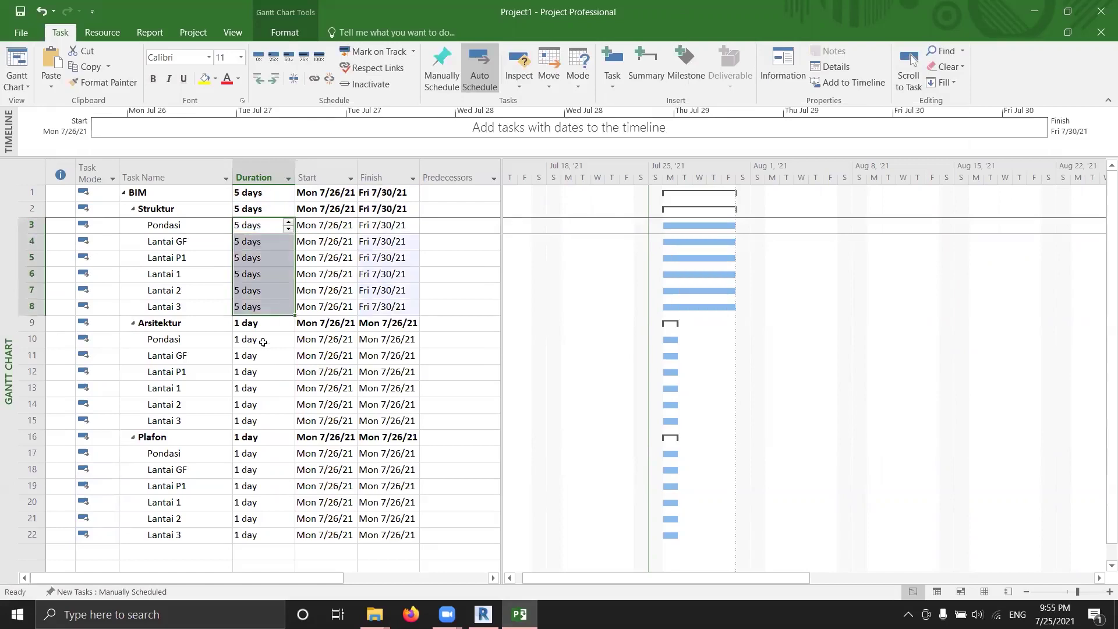
Copy the 5-day duration to Arsitektur's Pondasi and fill it down to the last Lantai 3 in the Plafon group
left_click(262, 338)
key("ctrl+v")
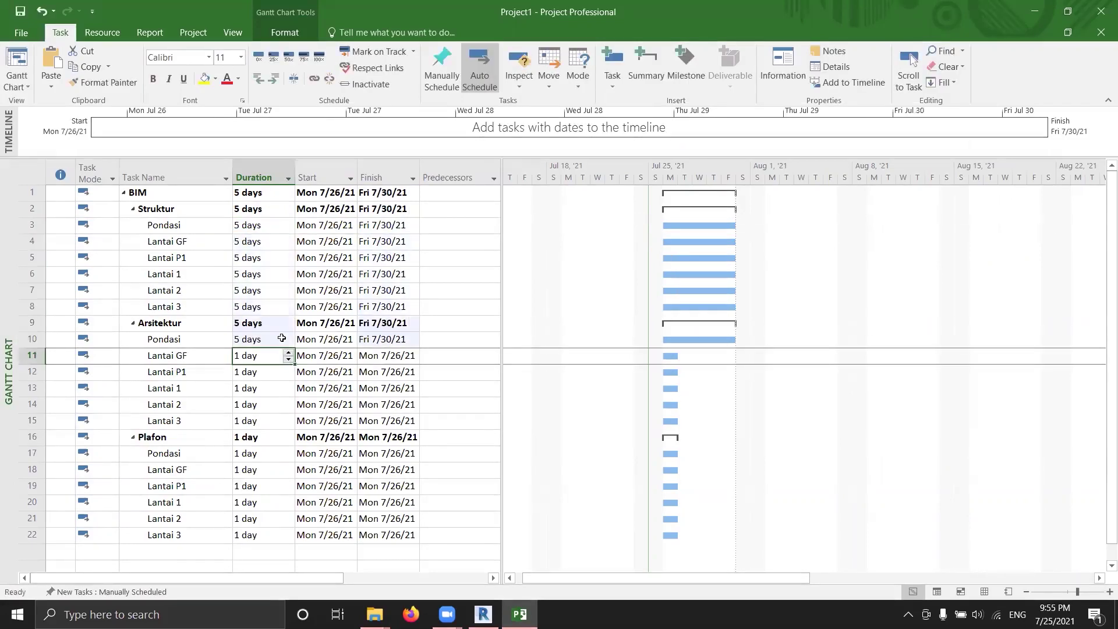
left_click_drag(293, 347, 291, 528)
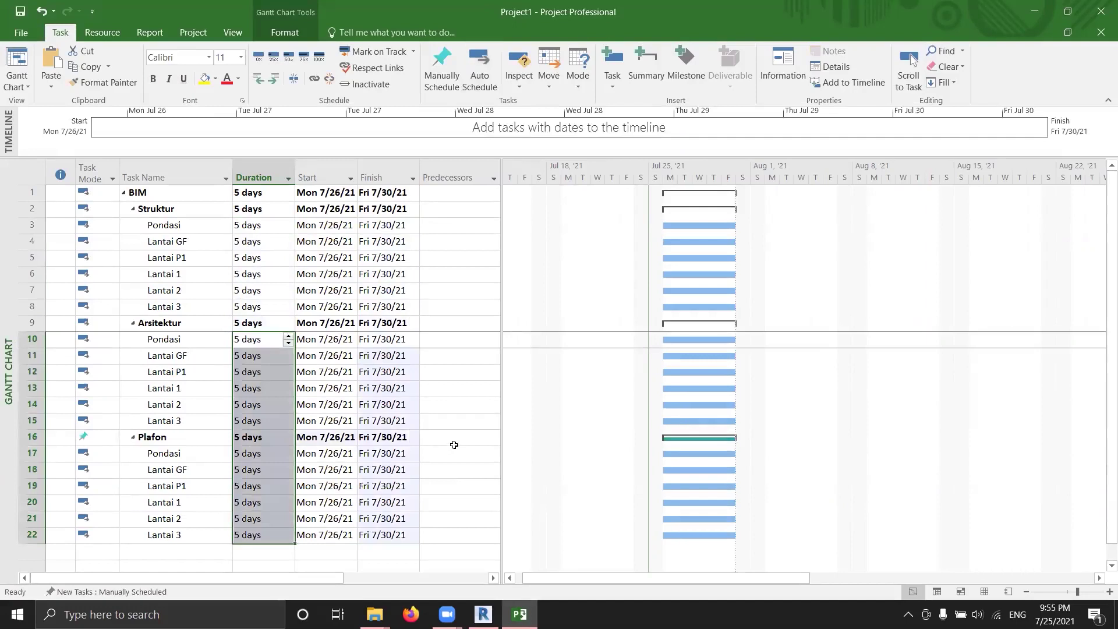
Enter predecessors 3, 4, 5, 6 and 7 for Lantai GF through Lantai 3 in the Struktur group
left_click(488, 431)
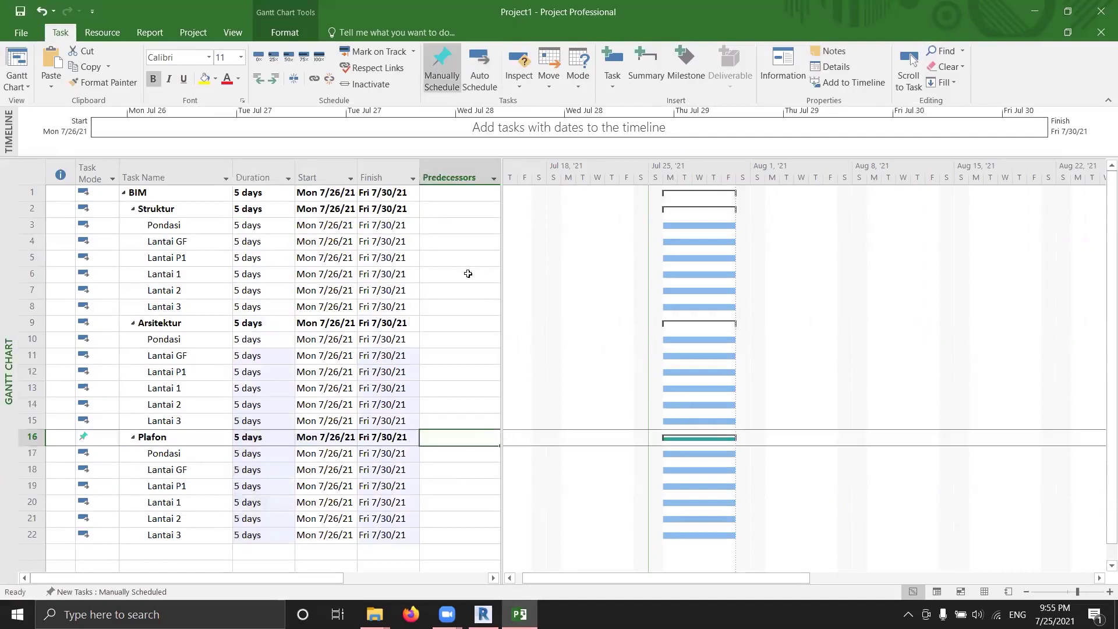
left_click(441, 241)
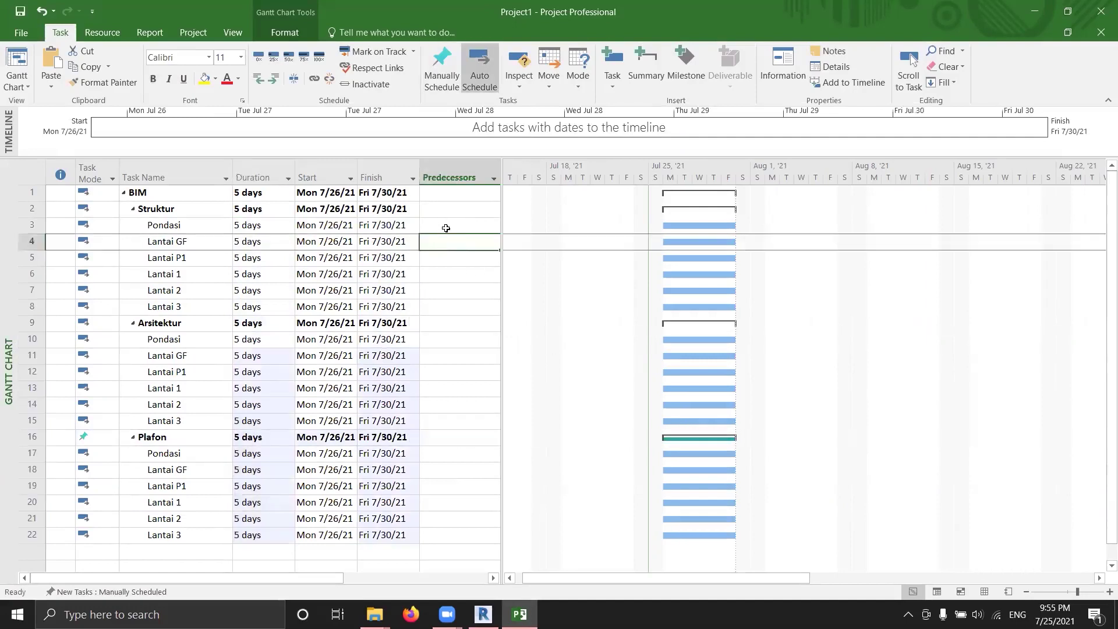
left_click(455, 227)
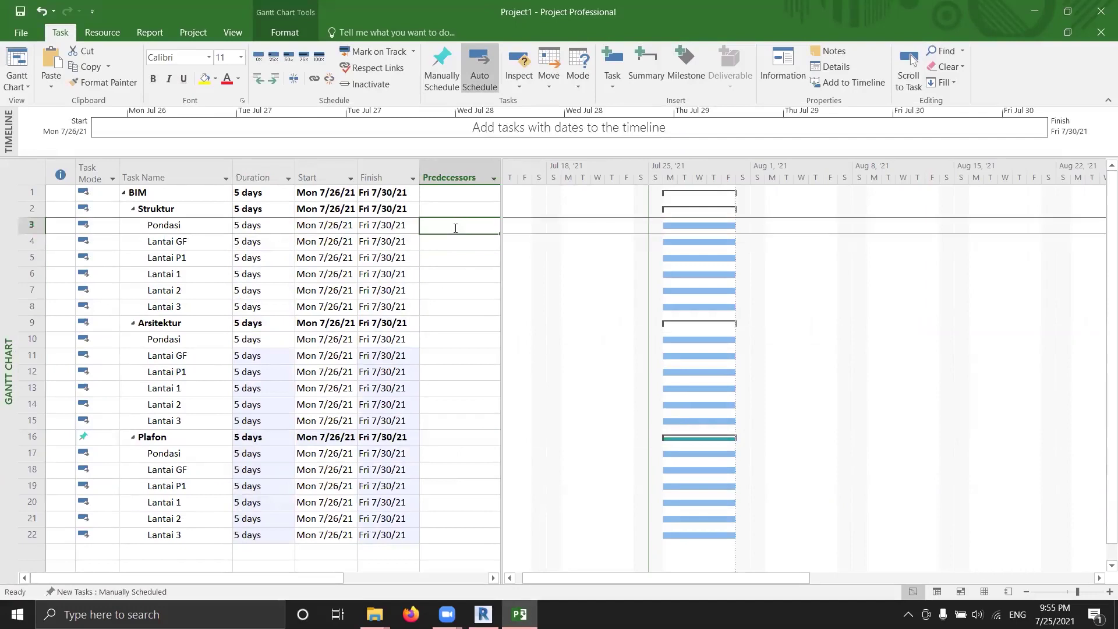
left_click(439, 243)
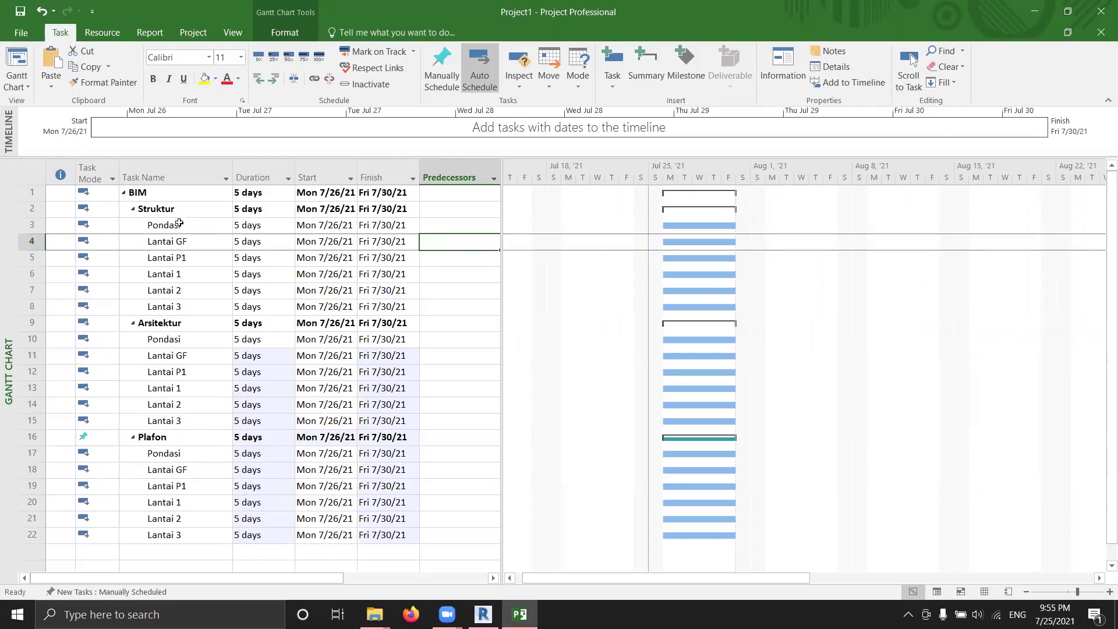
type("3")
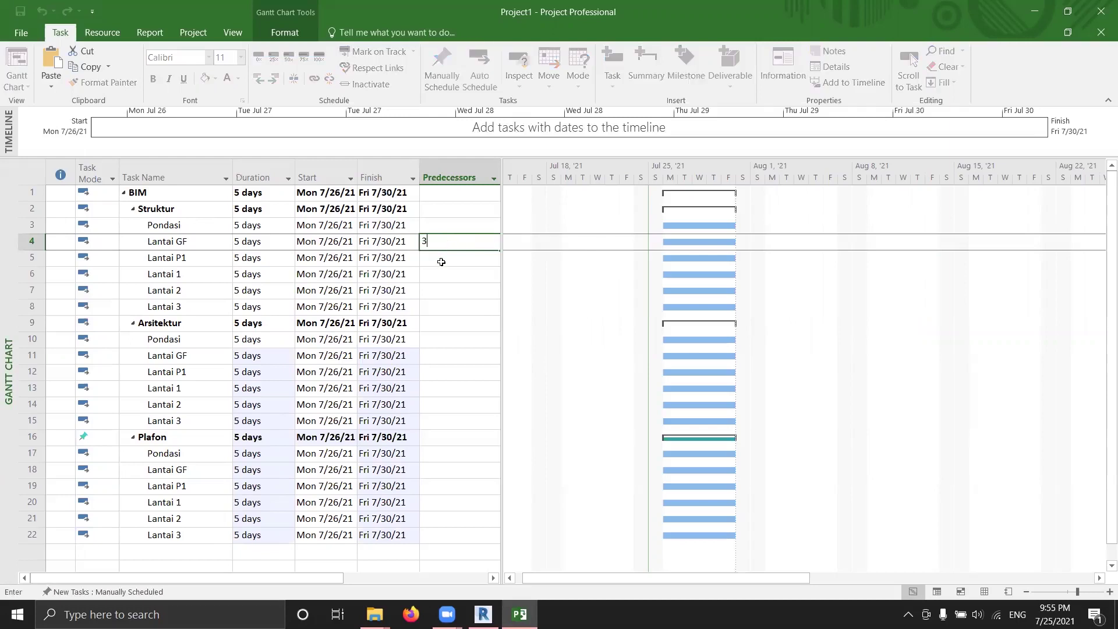
key("Return")
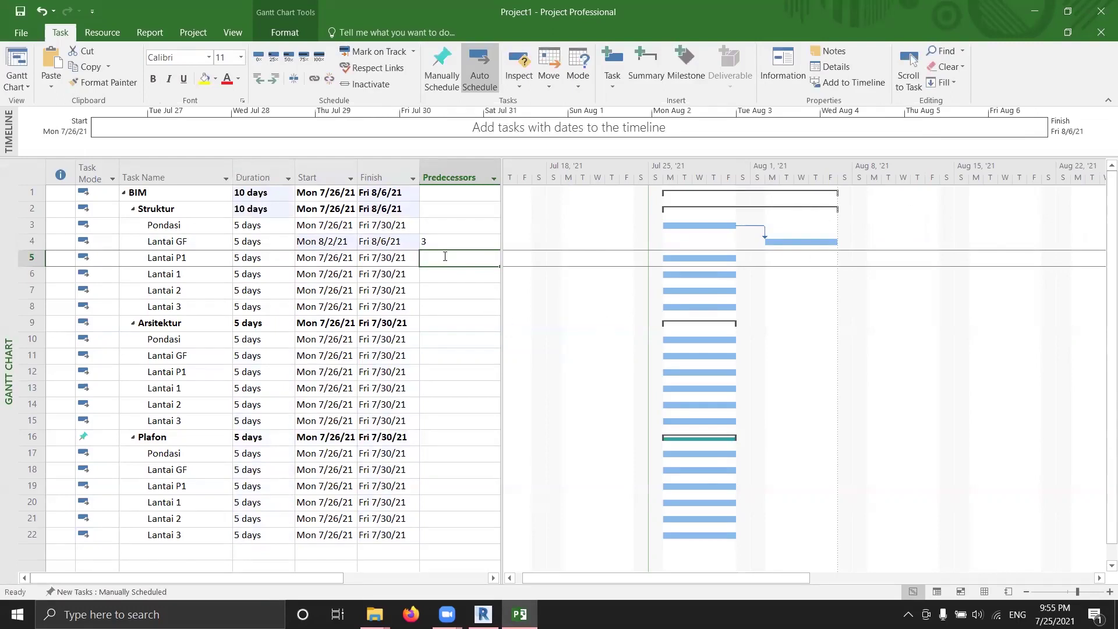
type("4")
key("Return")
type("5")
key("Return")
type("6")
key("Return")
type("7")
key("Return")
Link Arsitektur's Pondasi to Struktur's Lantai 3 by setting its predecessor to 8
key("Return")
type("8")
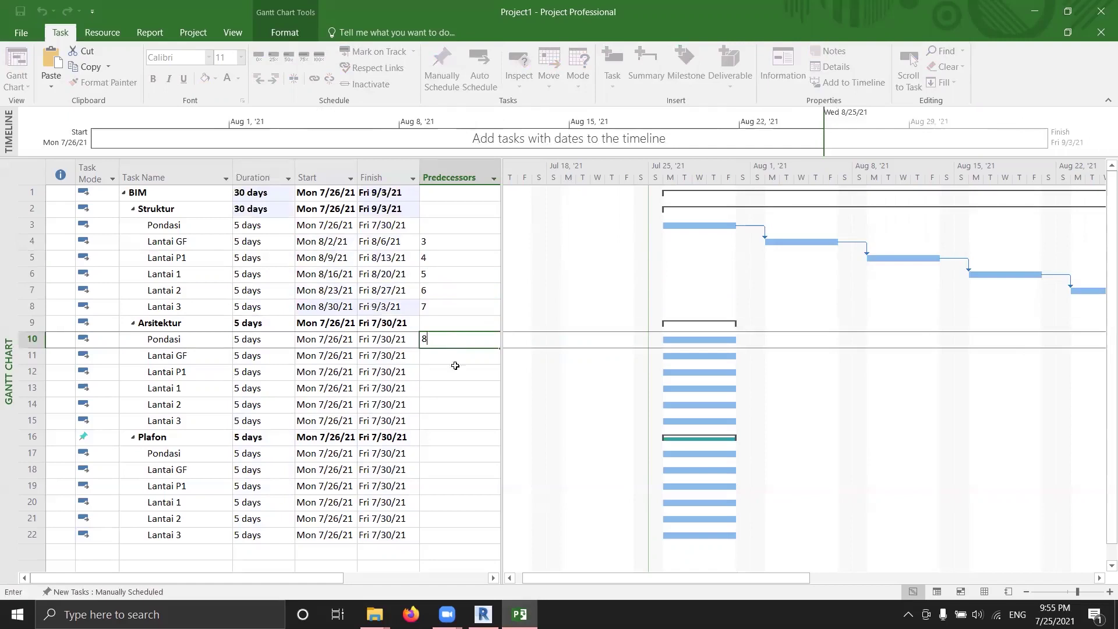
key("Return")
Try to set predecessor 9 for Lantai GF in the Arsitektur group
key("Return")
left_click(564, 351)
left_click(570, 351)
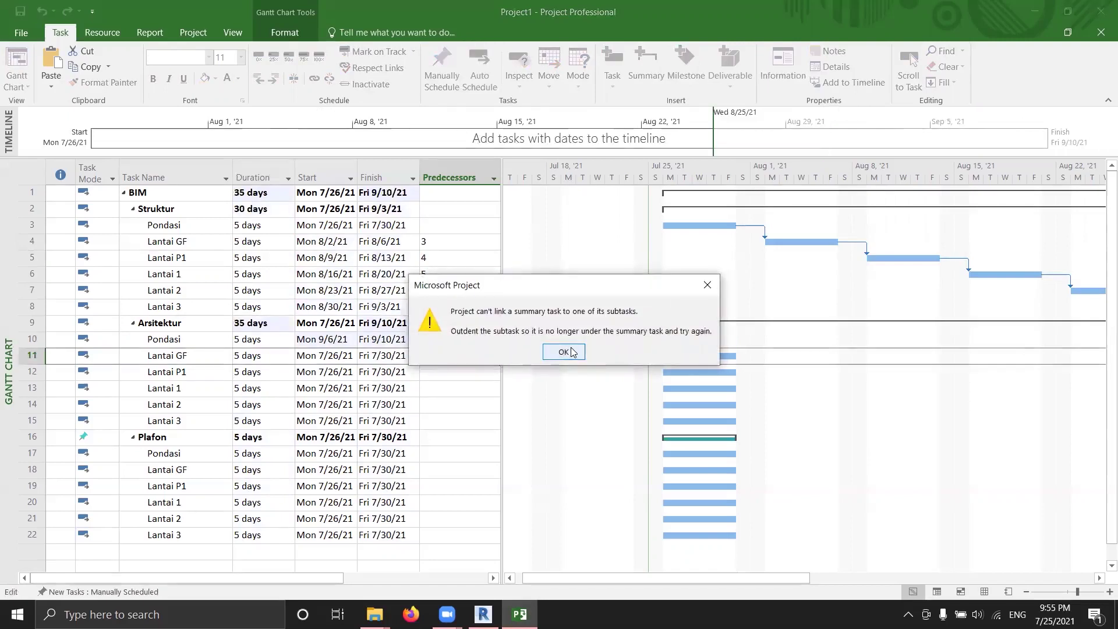
left_click(563, 351)
type("9")
key("Return")
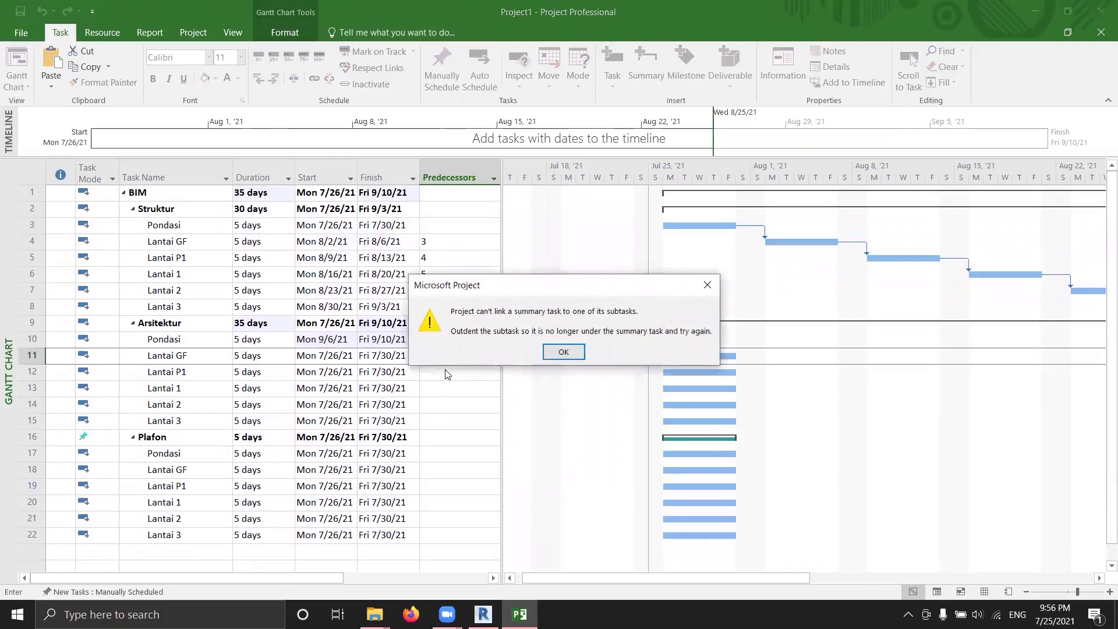
left_click(566, 354)
left_click(566, 354)
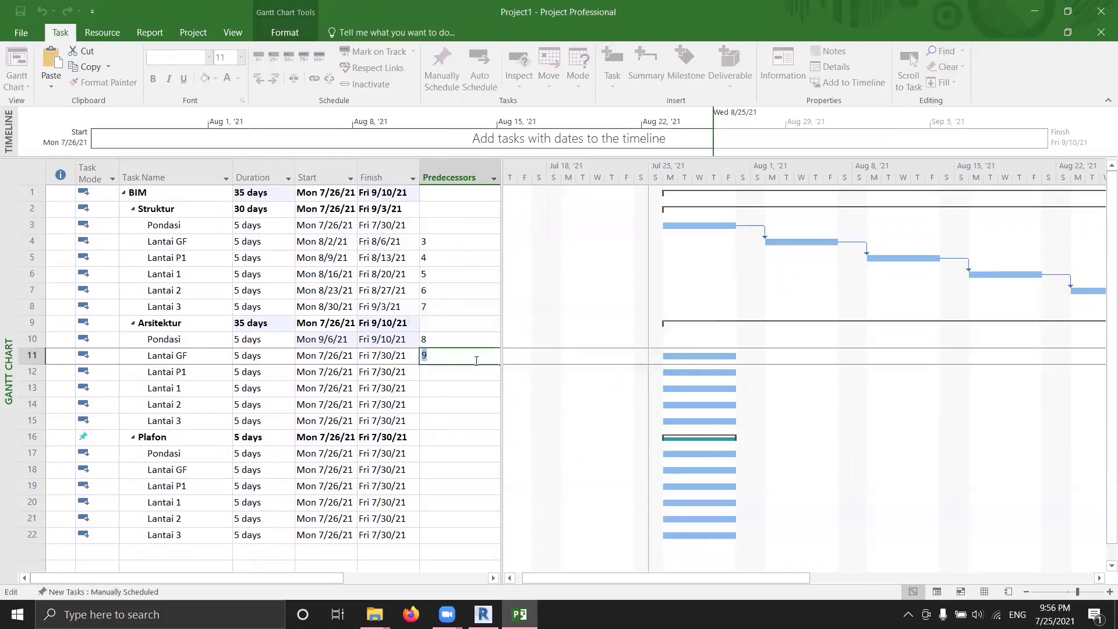
key("Escape")
Re-enter predecessor 8 for Arsitektur's Pondasi and set 10, 11, 12, 13 and 14 for its Lantai GF through Lantai 3
left_click(445, 346)
key("BackSpace")
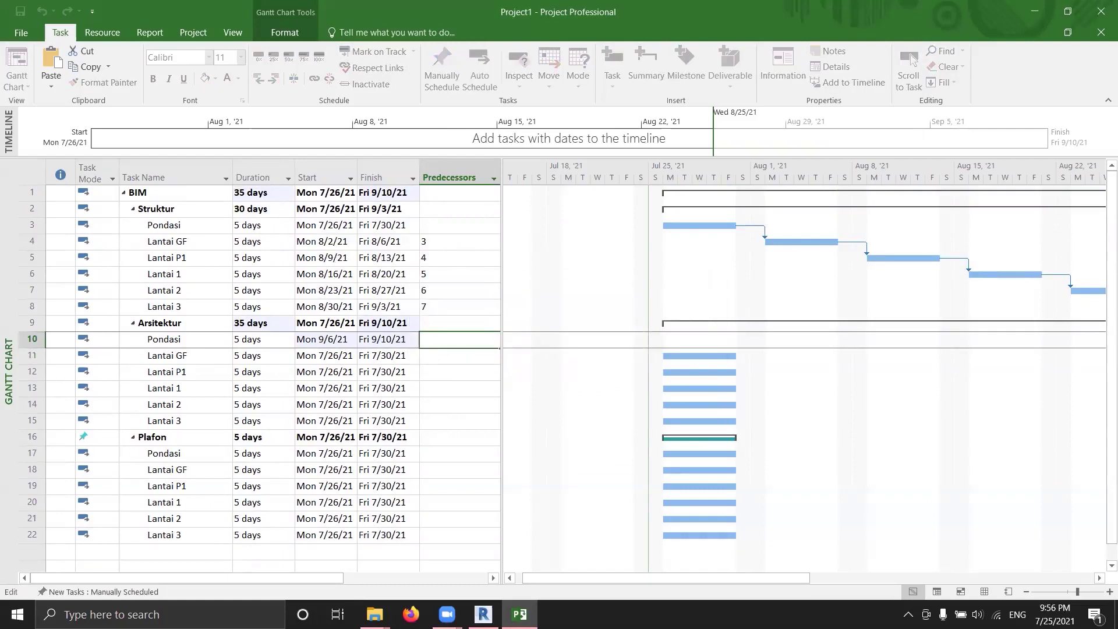
type("8")
key("Return")
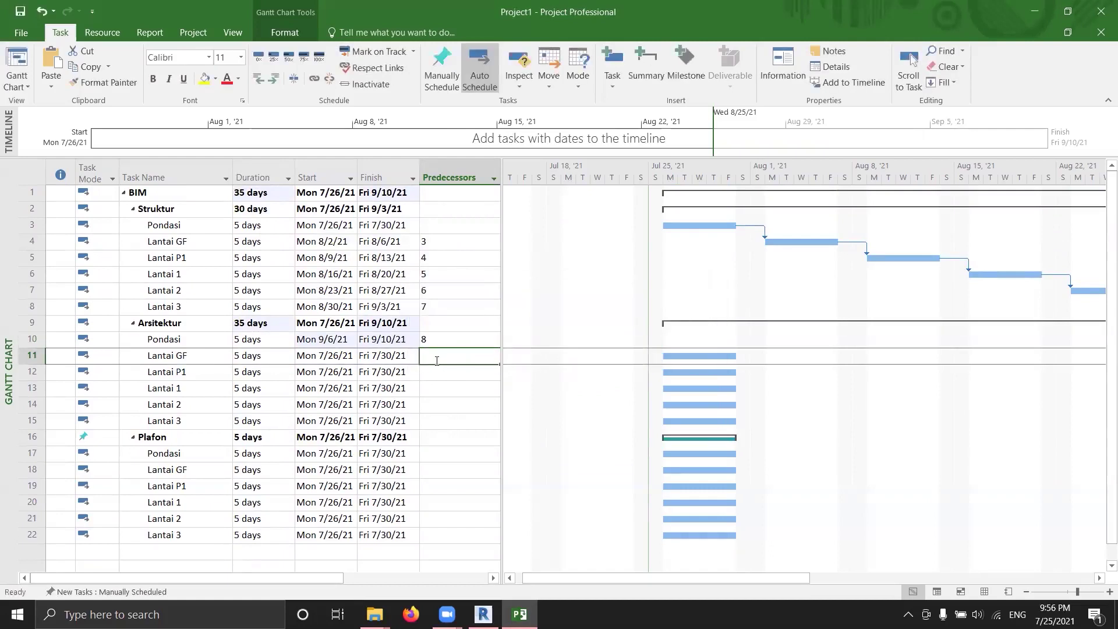
type("10")
key("Return")
type("11")
key("Return")
type("12")
key("Return")
type("13")
key("Return")
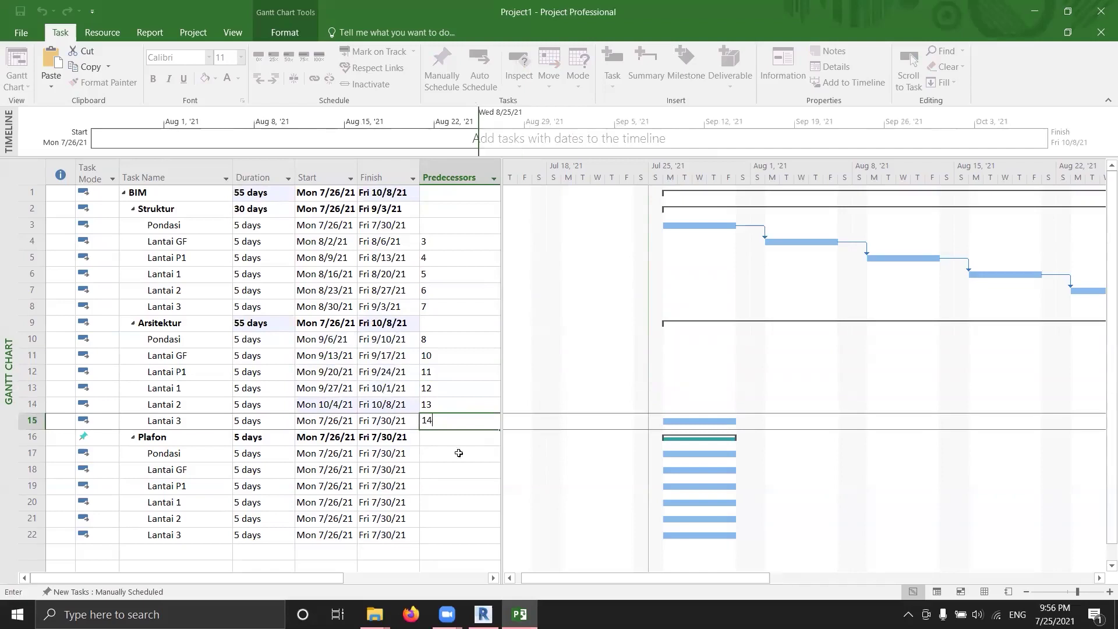
type("14")
key("Return")
Set predecessor 15 for Plafon's Pondasi and 17 for its Lantai GF
left_click(439, 453)
type("15")
key("Return")
type("1")
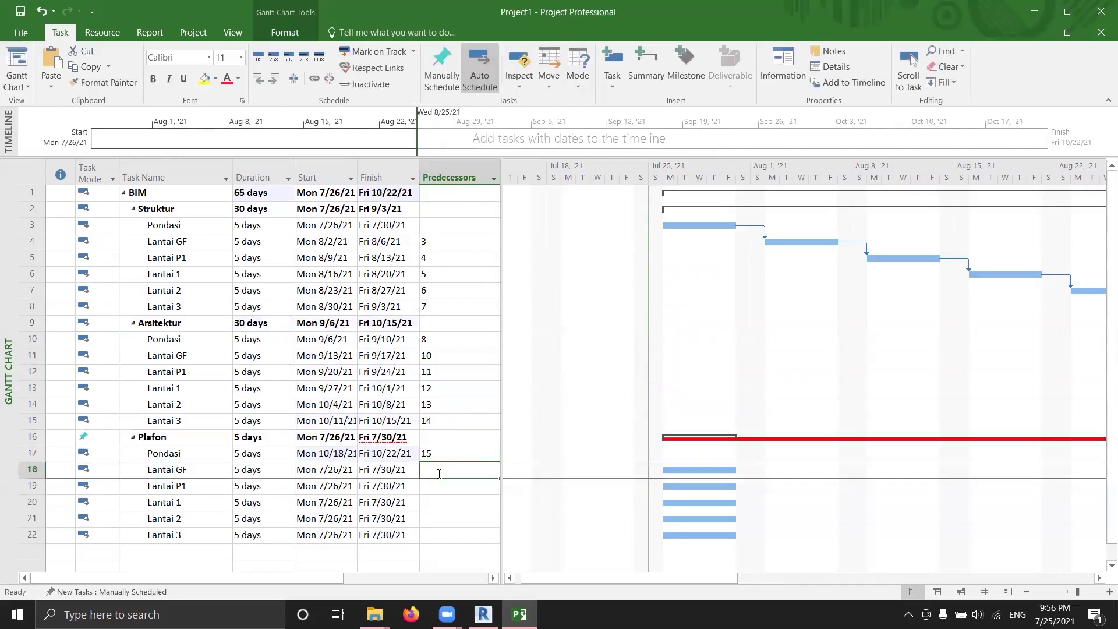
type("7")
Switch the Plafon summary task to Auto Scheduled
left_click(83, 437)
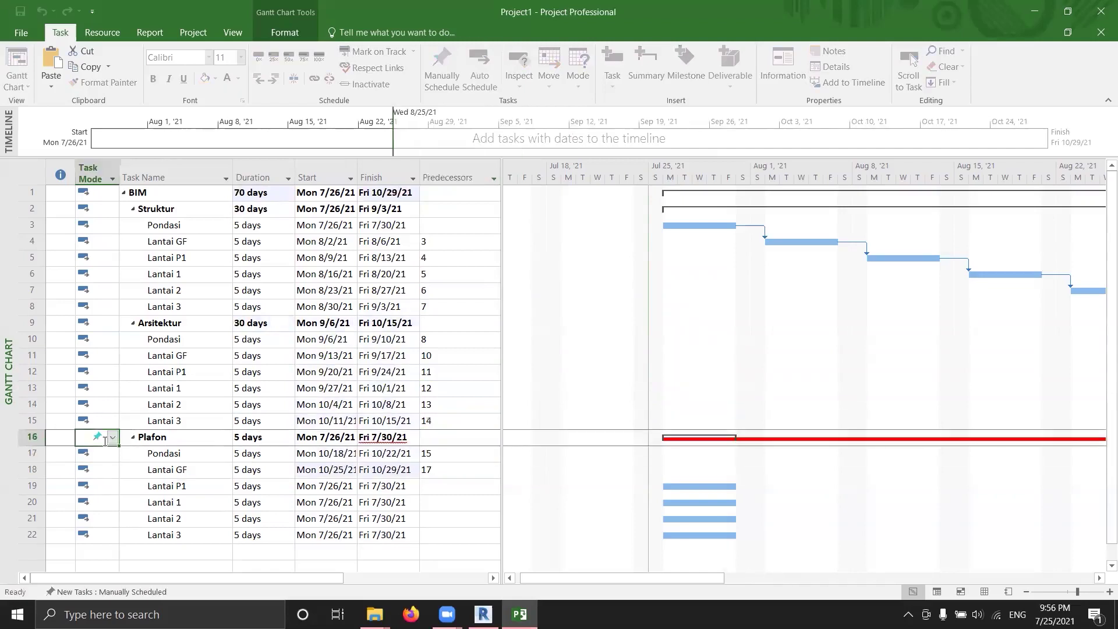
left_click(112, 437)
left_click(111, 466)
Enter predecessors 18, 19, 20 and 21 for Lantai P1 through Lantai 3 in the Plafon group
left_click(434, 486)
type("18")
key("Return")
type("19")
key("Return")
type("20")
key("Return")
type("21")
key("Return")
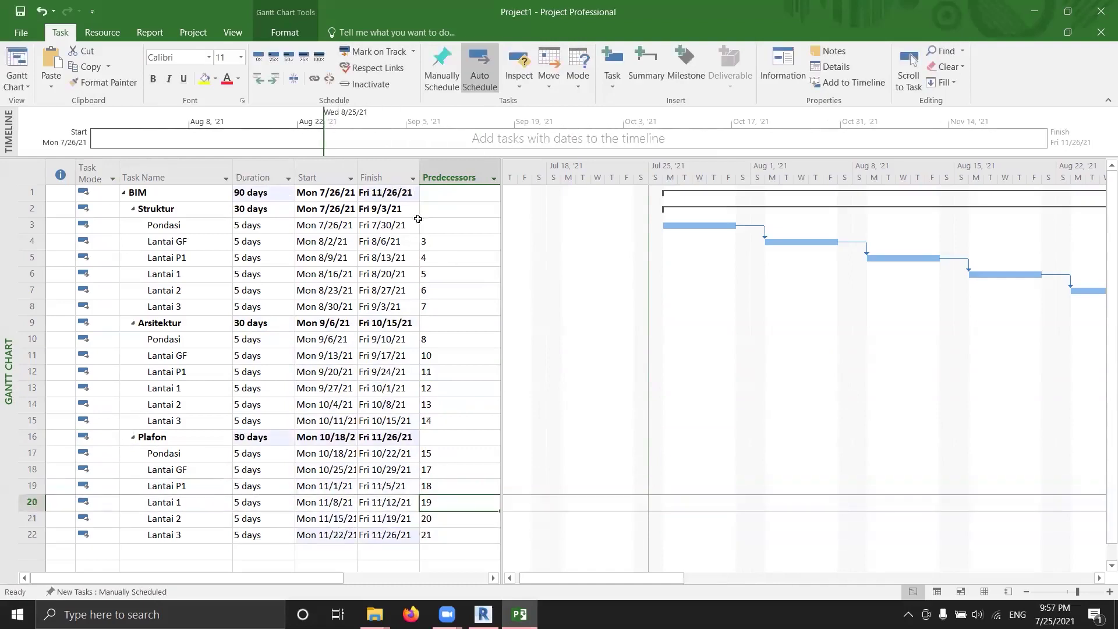
Save the schedule as Project1.mpp in the project 2 folder under Documents\project
left_click(20, 10)
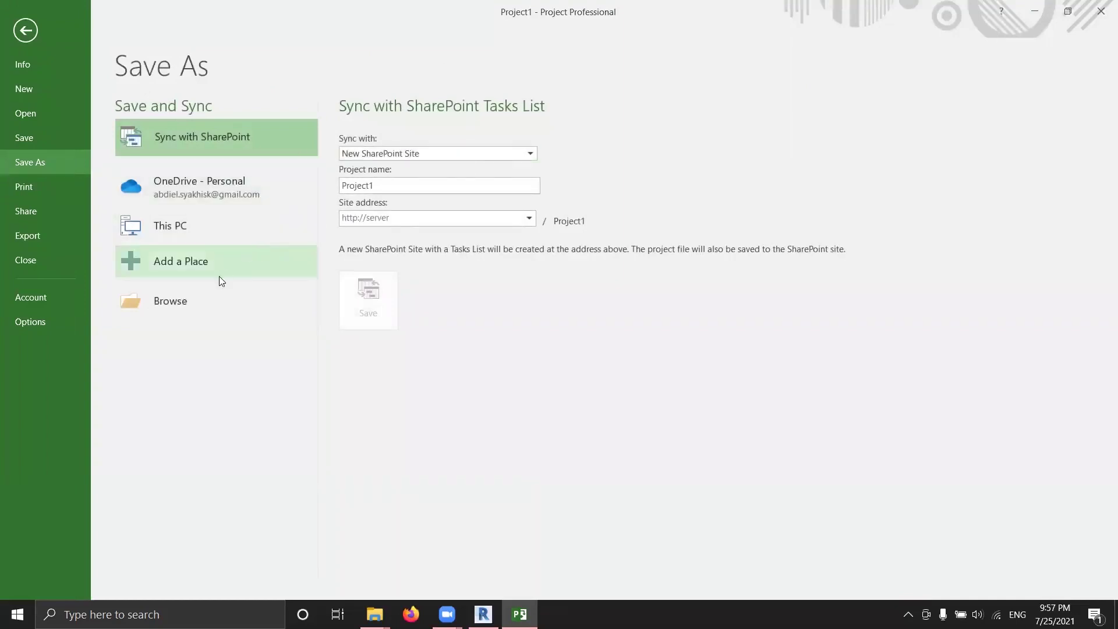
left_click(197, 304)
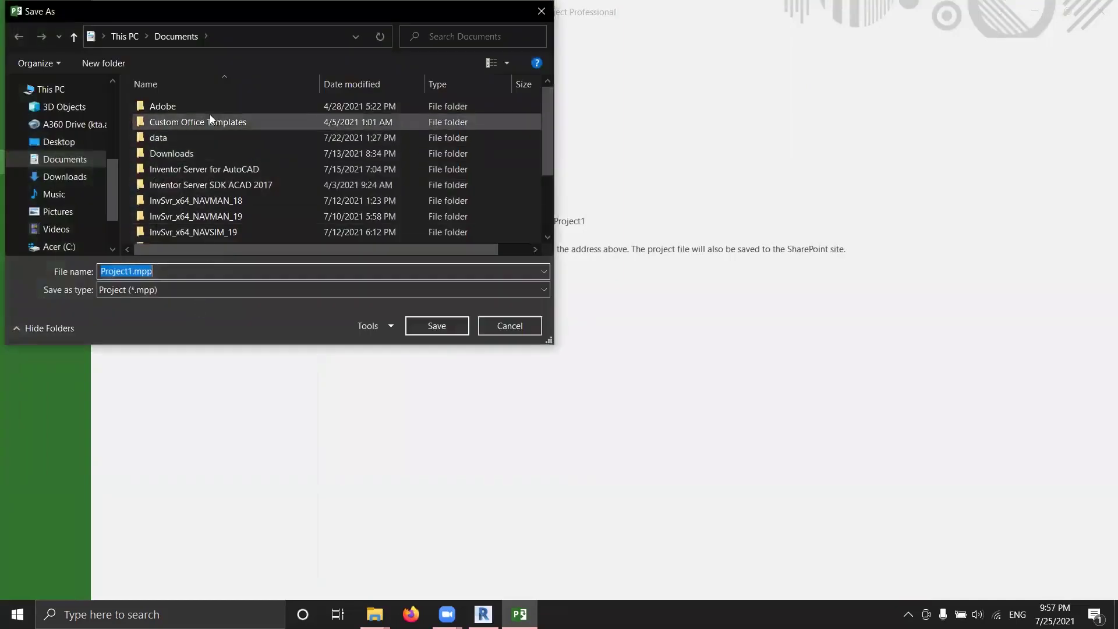
scroll(192, 187, "down", 2)
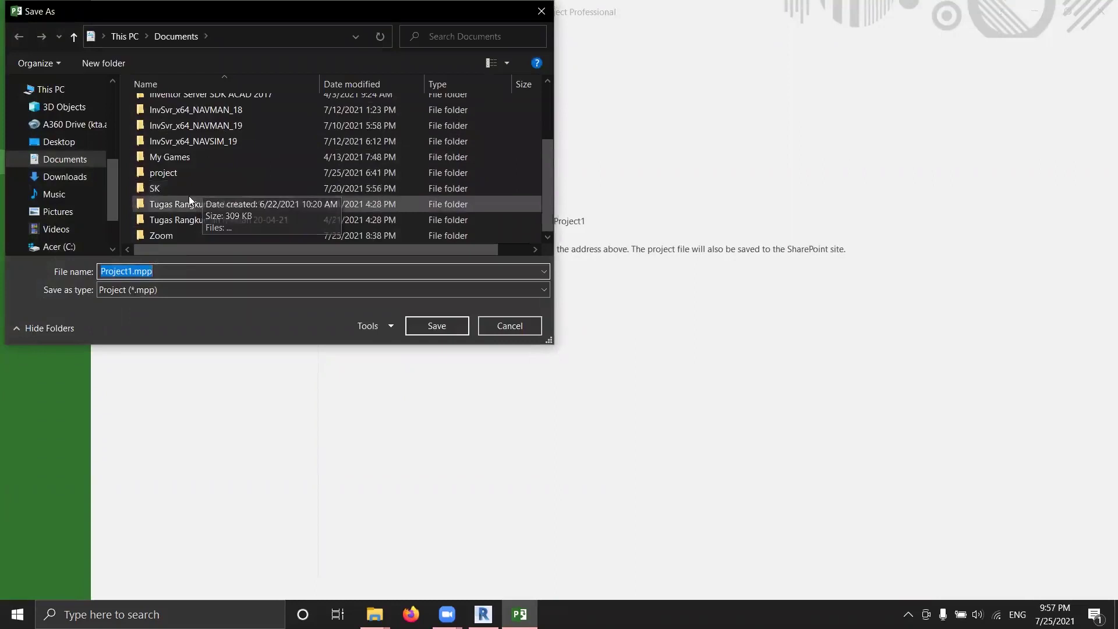
double_click(180, 178)
double_click(262, 153)
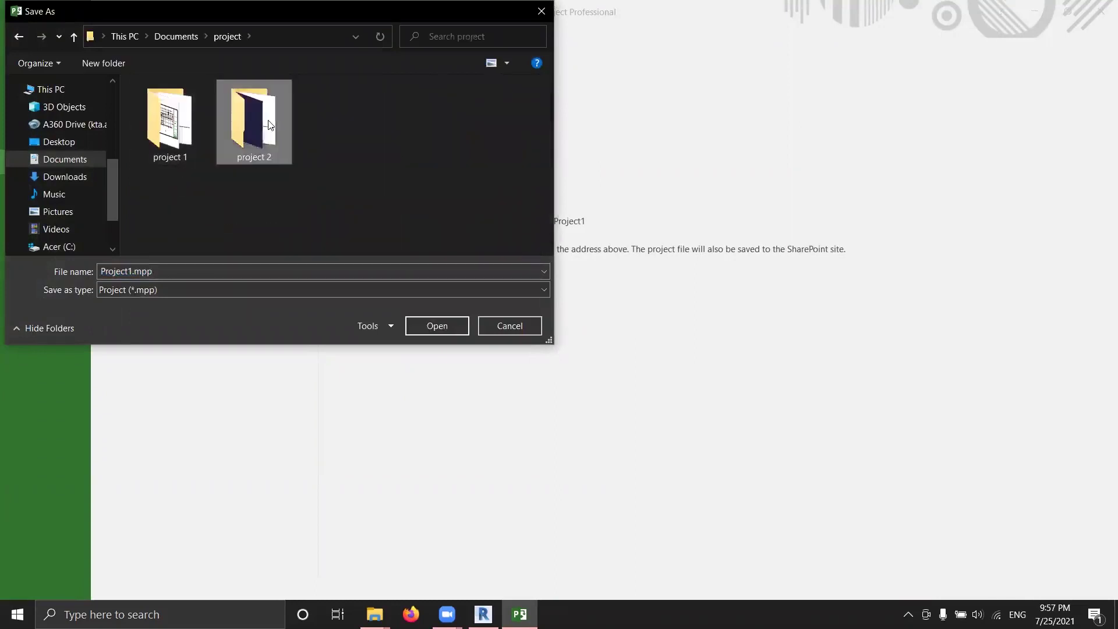
left_click(237, 271)
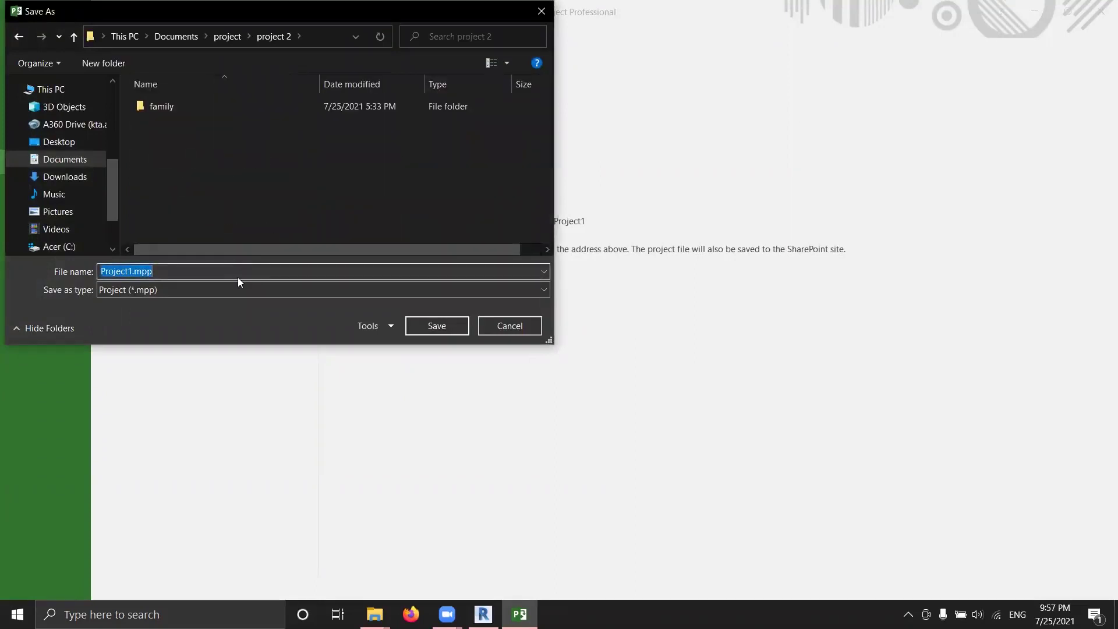
left_click(238, 277)
left_click(436, 325)
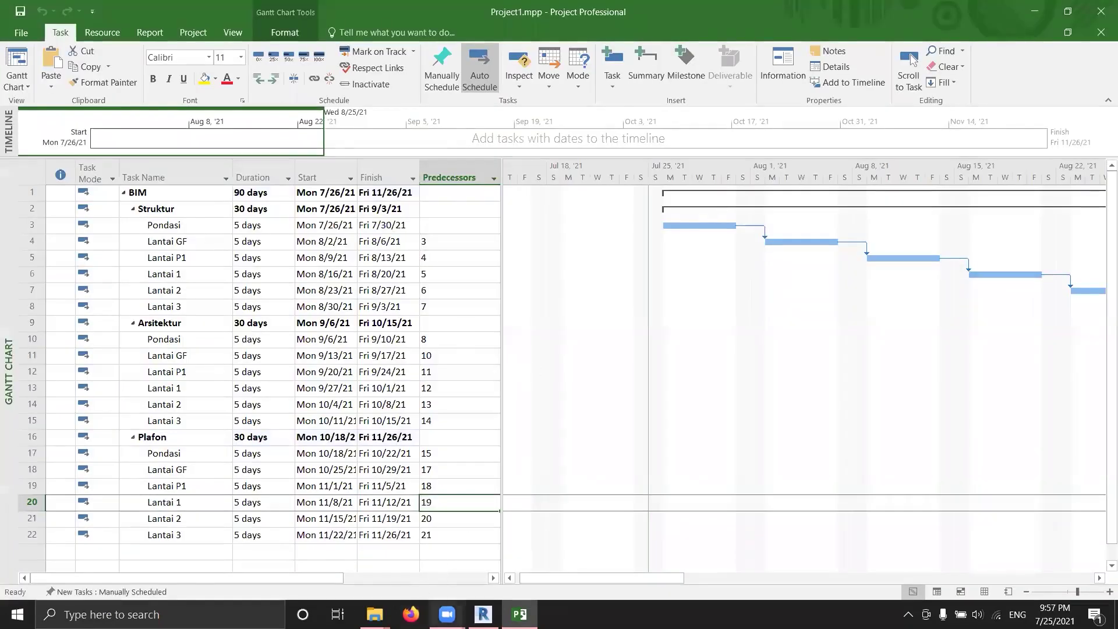
Switch to Revit, start the Navisworks scene export of the 3D view and choose the project 2 folder as its destination
left_click(483, 613)
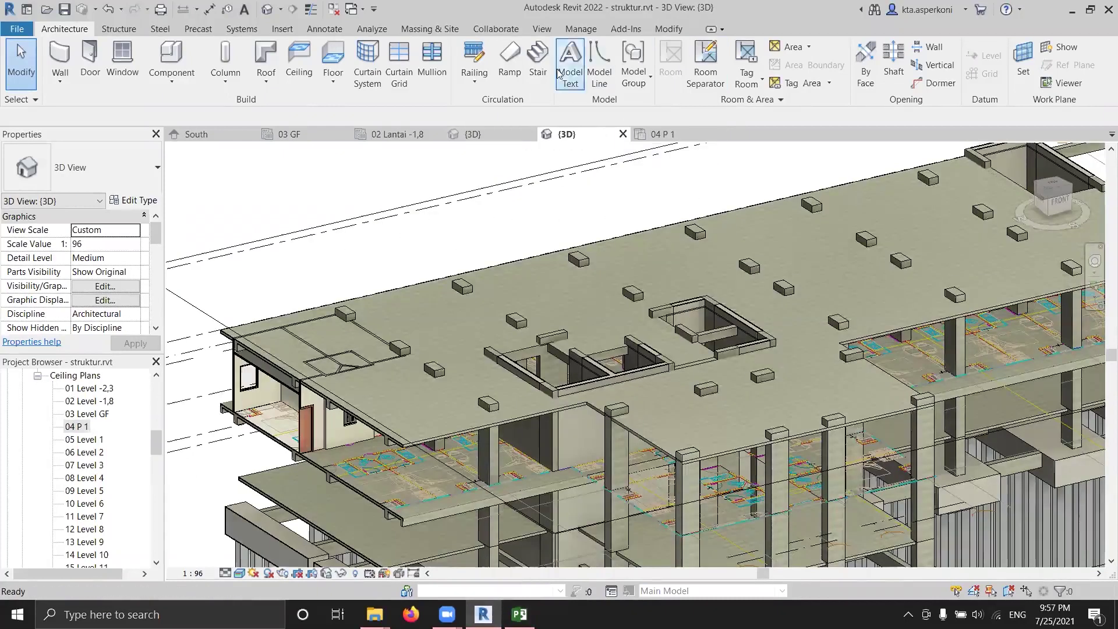
left_click(626, 28)
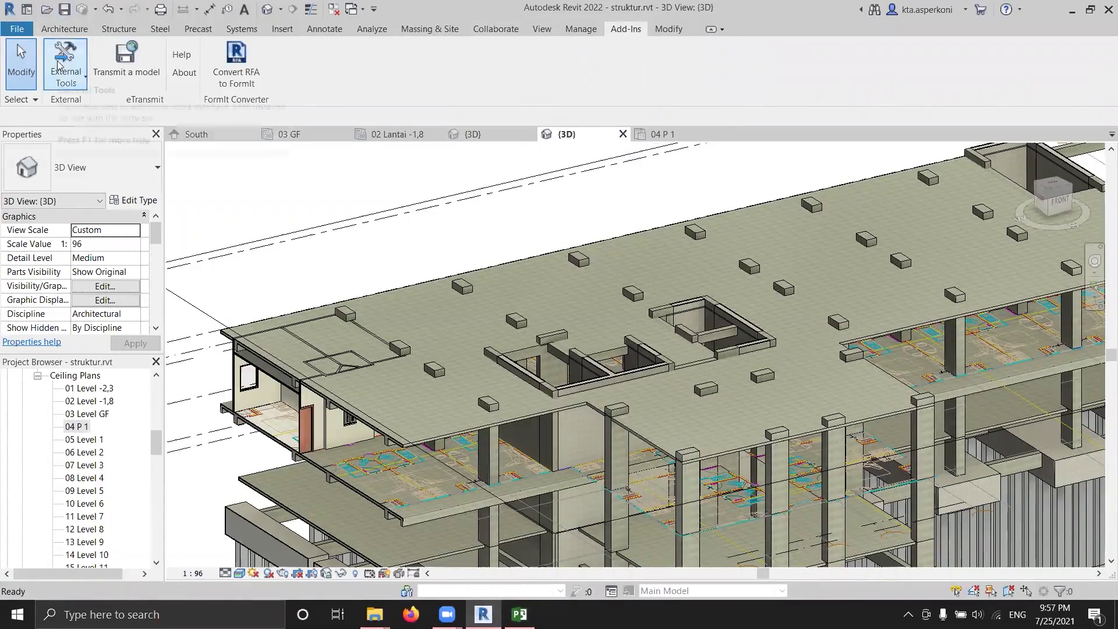
left_click(67, 77)
left_click(107, 103)
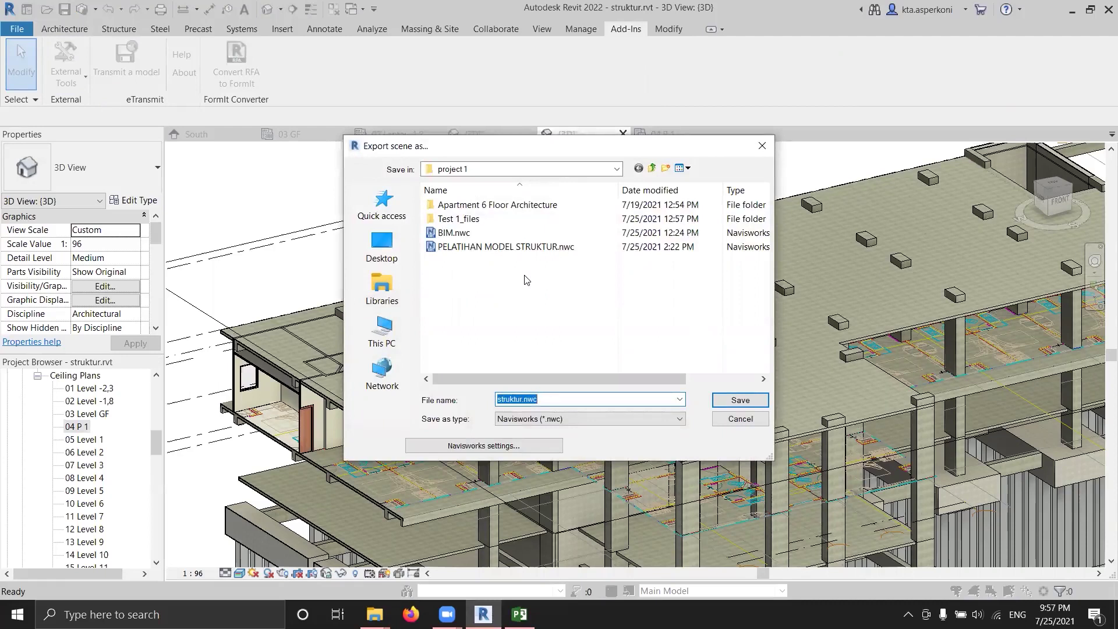
left_click(596, 174)
left_click(473, 301)
double_click(487, 245)
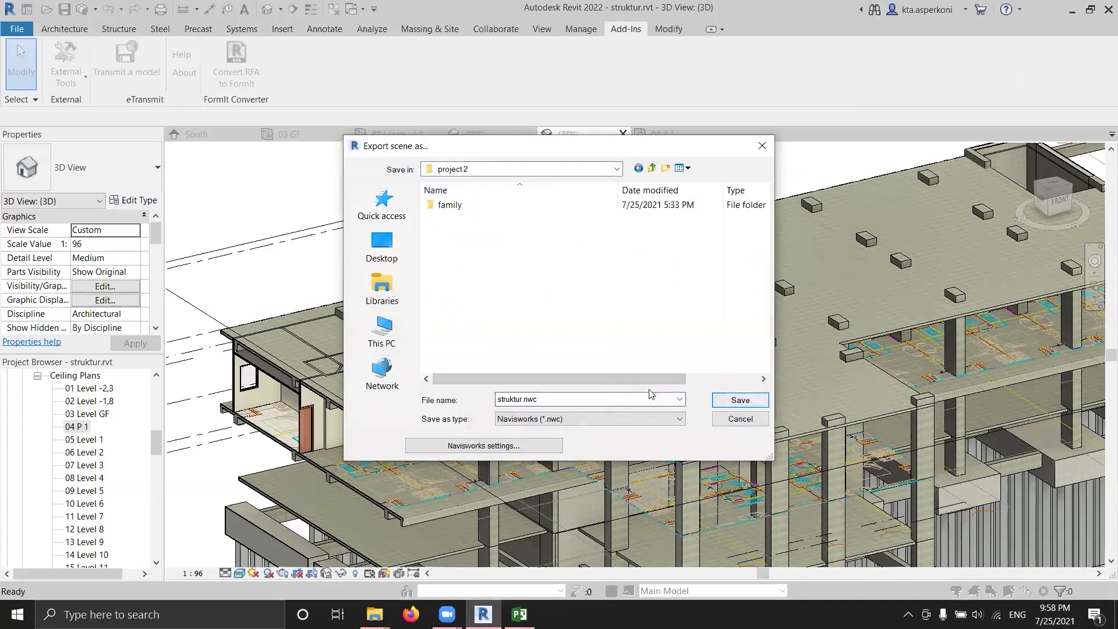
Name the export gedung, accept the Navisworks Revit conversion settings and save it as an NWC file
double_click(604, 400)
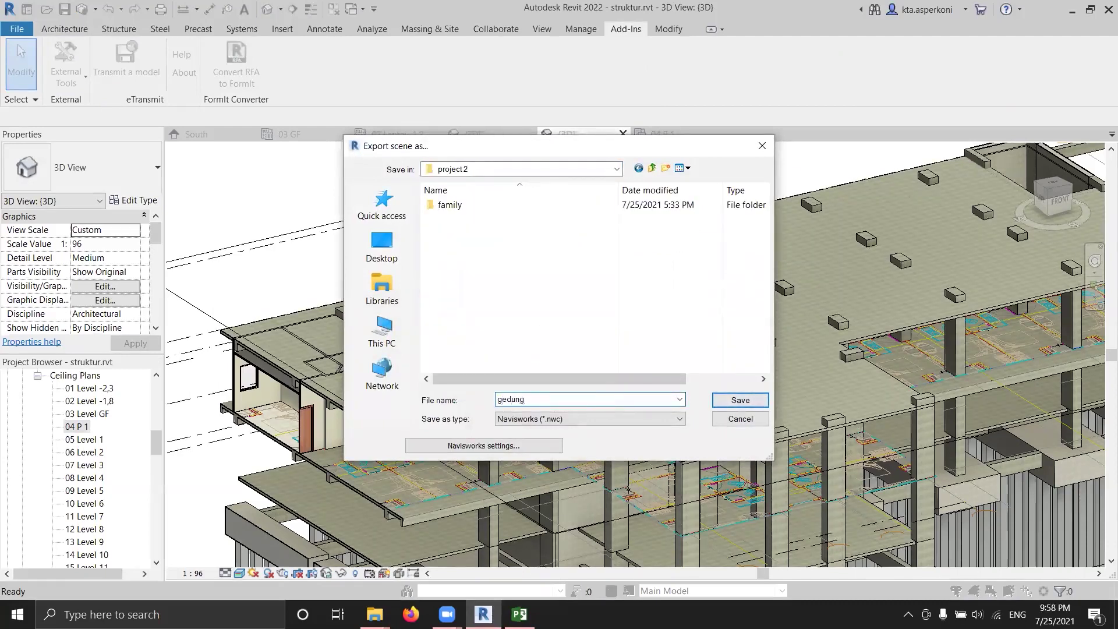
left_click(517, 445)
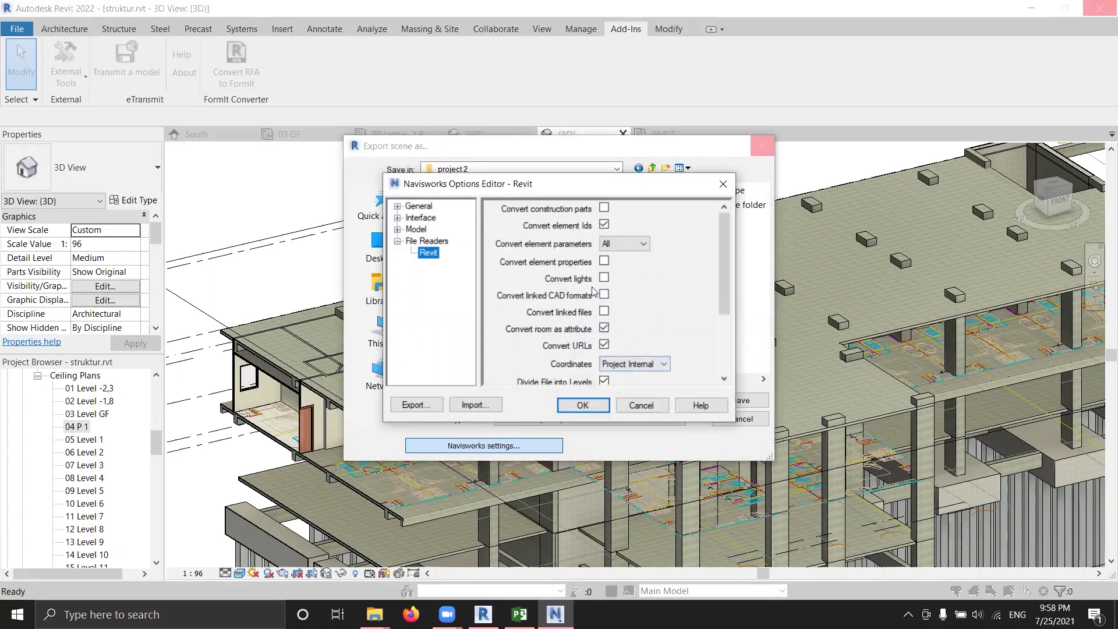
left_click(583, 405)
left_click(740, 400)
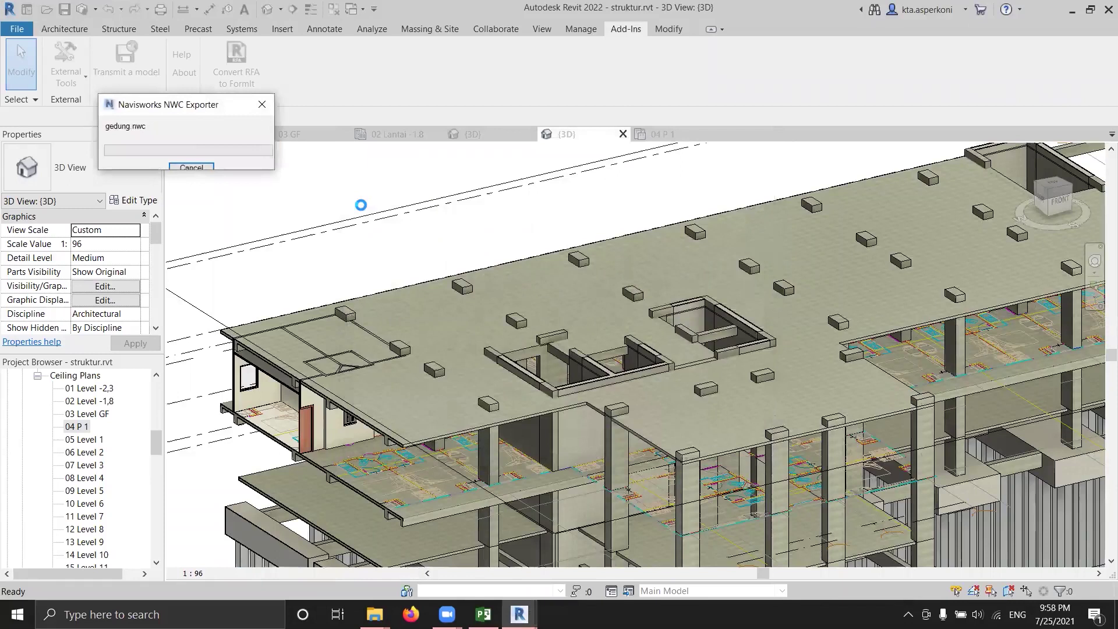
Launch Navisworks Manage 2022 and close the Clash Detective window
mouse_move(446, 615)
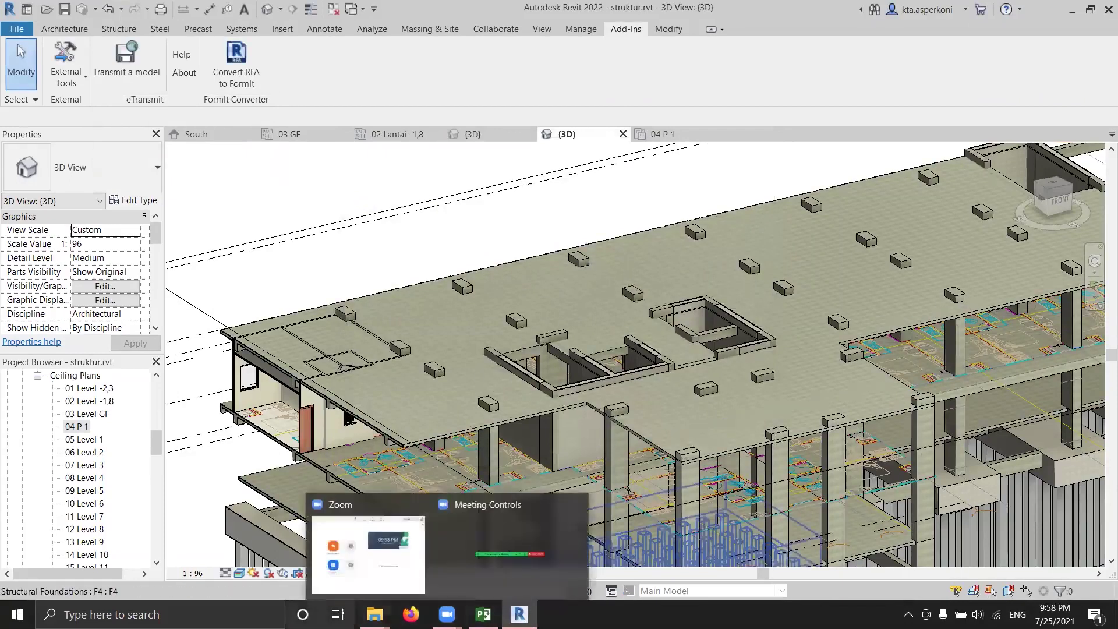
left_click(163, 614)
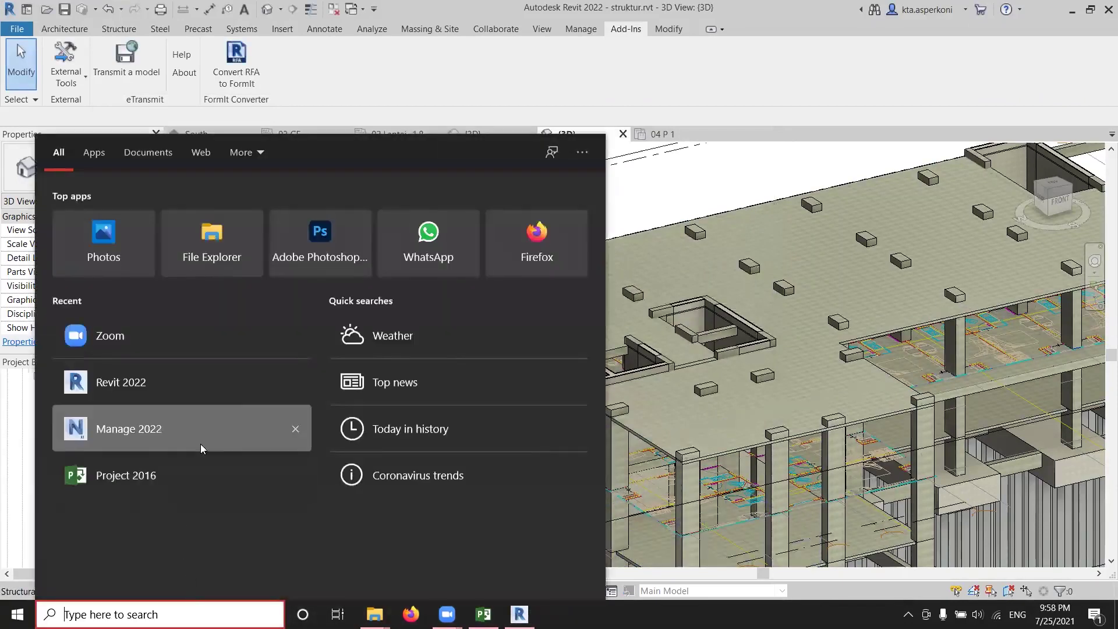
left_click(208, 429)
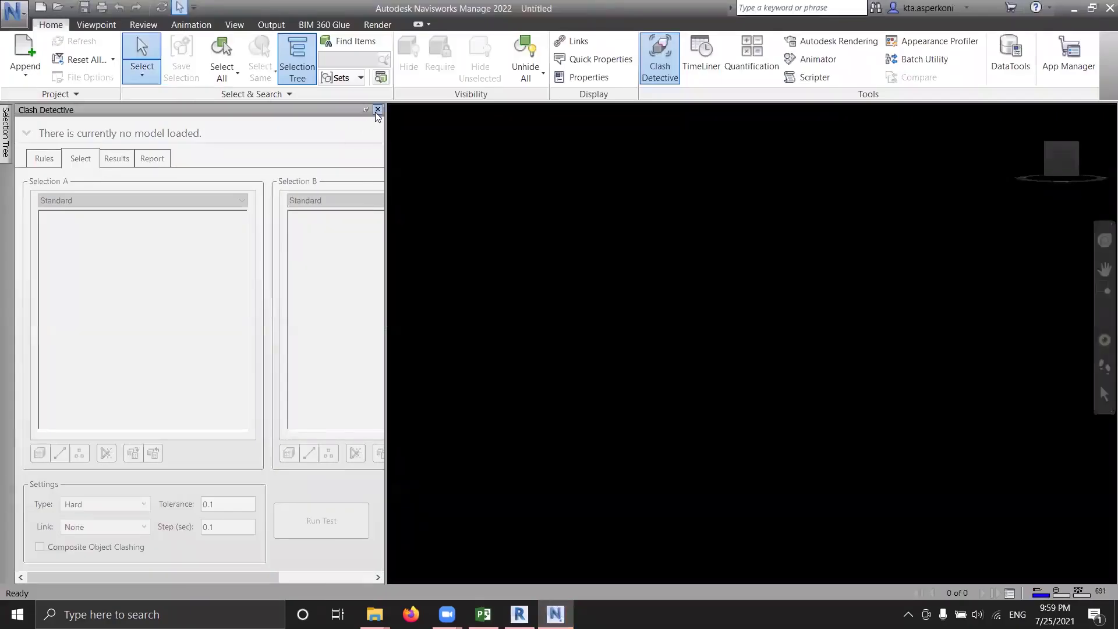
left_click(377, 110)
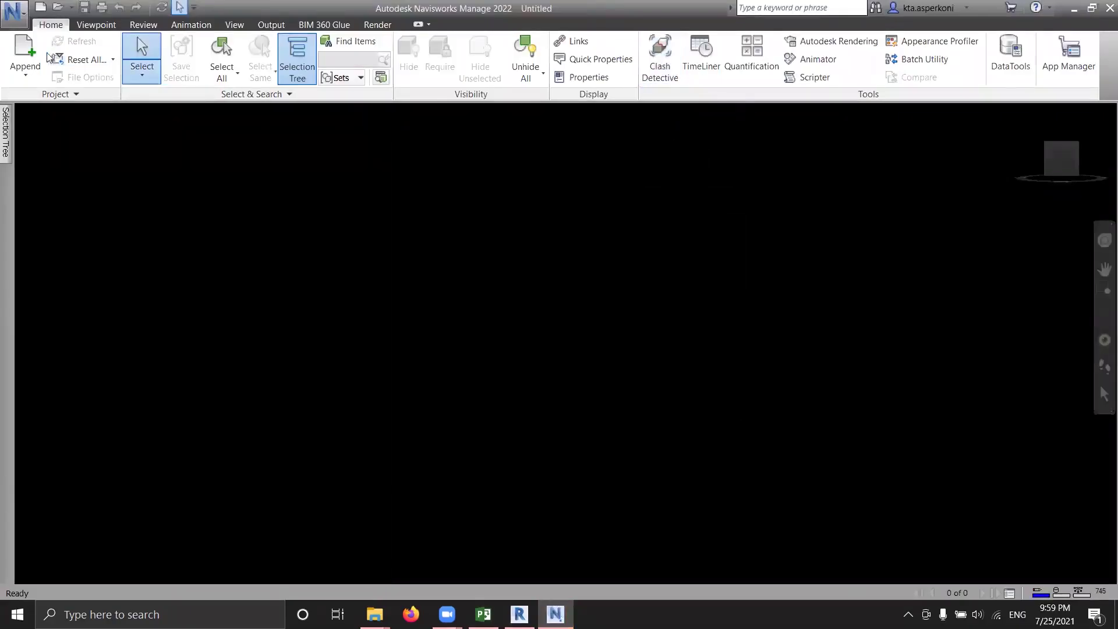
Append gedung.nwc from the project 2 folder and view the model at an angle
left_click(27, 74)
left_click(38, 104)
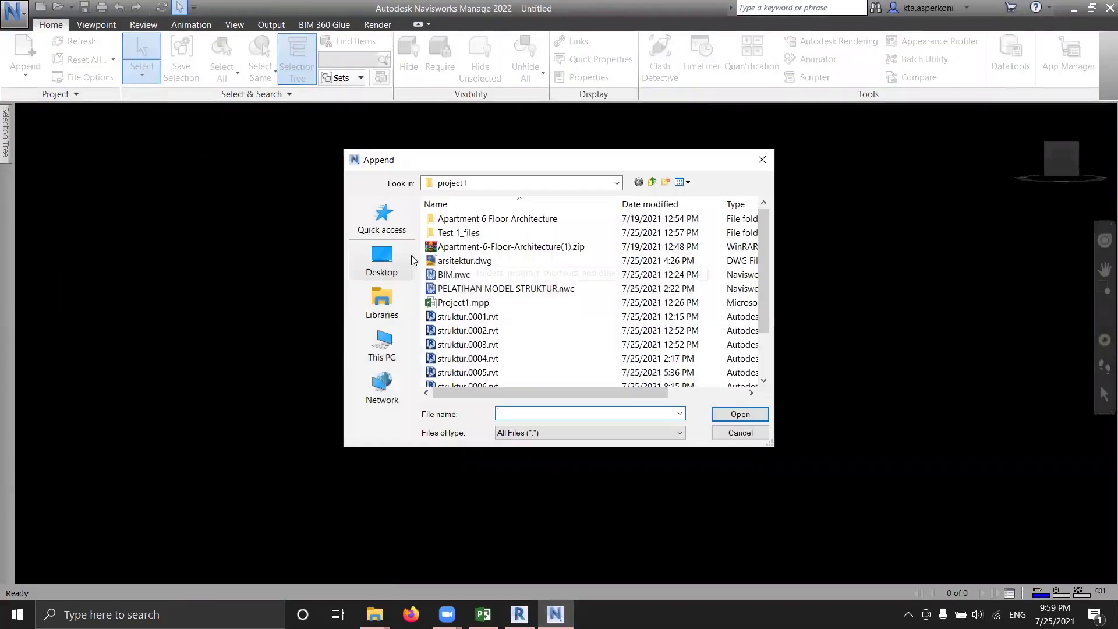
left_click(606, 183)
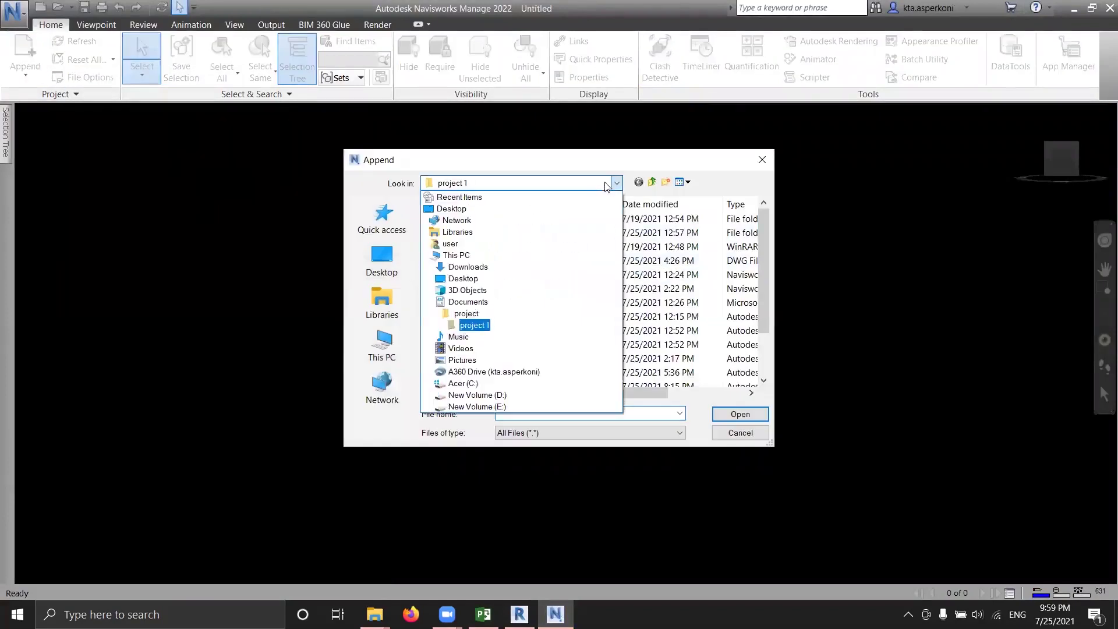
left_click(473, 324)
double_click(544, 244)
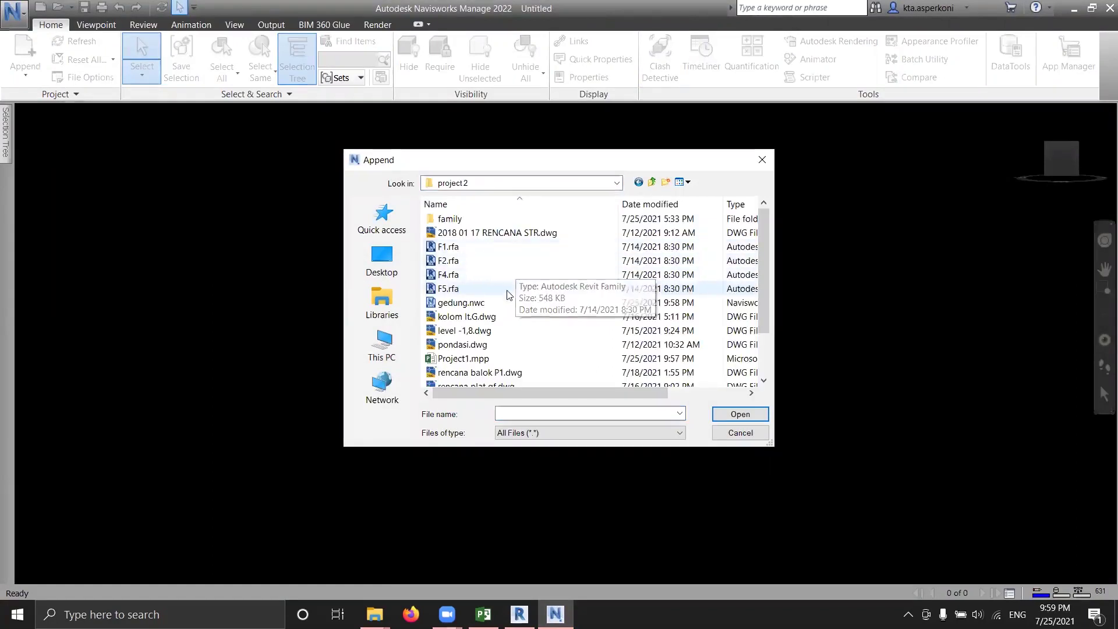
scroll(507, 296, "down", 2)
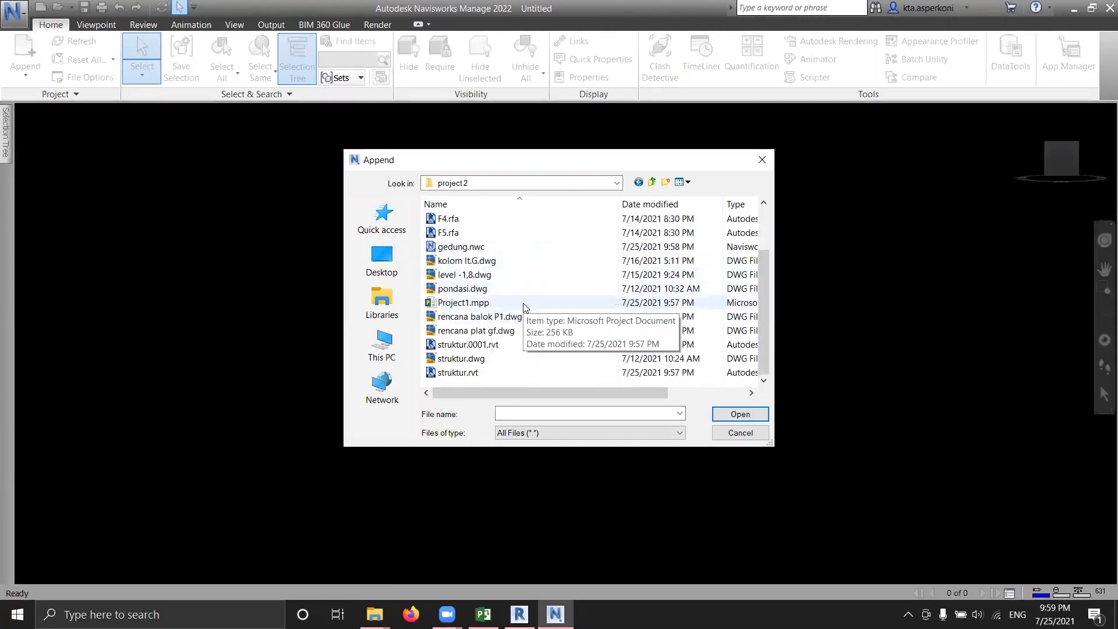
double_click(471, 247)
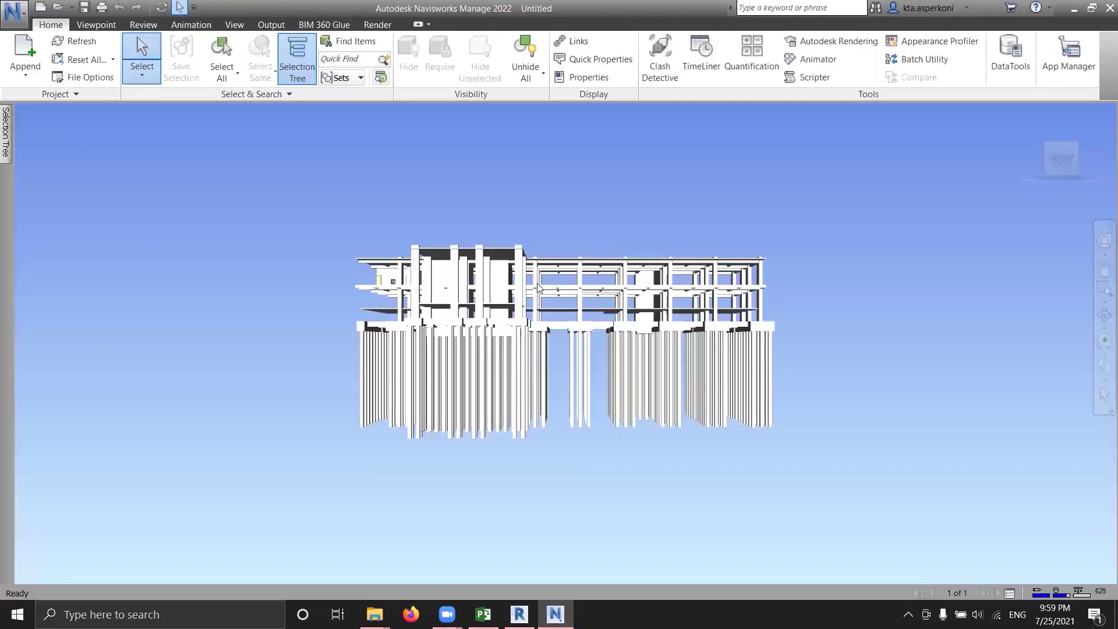
middle_click_drag(593, 223, 670, 235, "shift")
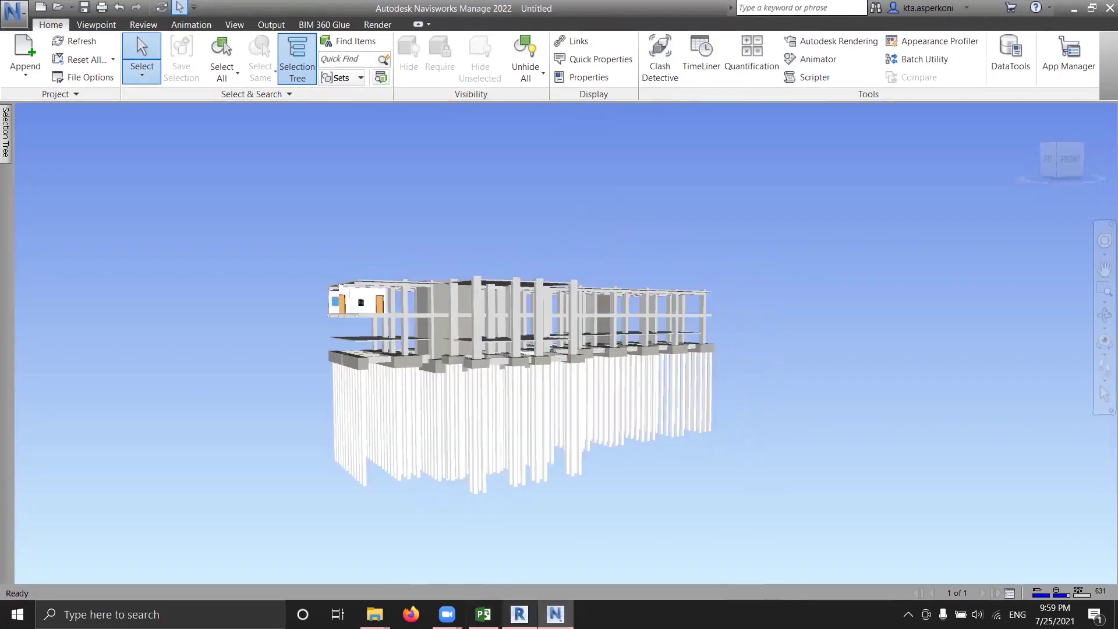
Switch to Revit, raise the section box above the upper floors, and turn off the 3D view's section box
key("alt+Tab")
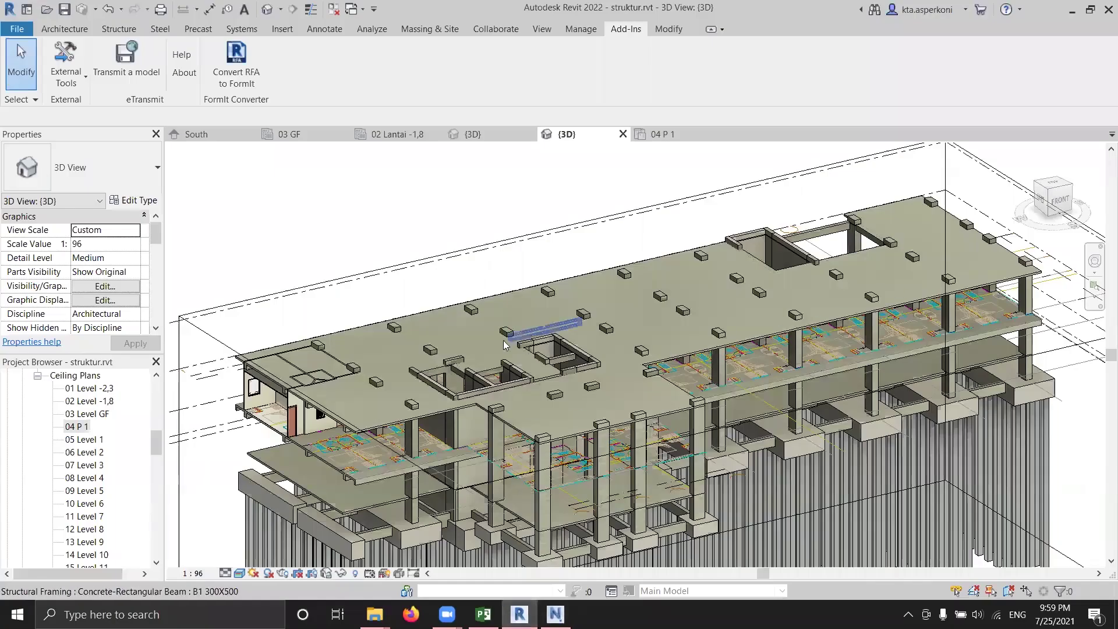
scroll(405, 313, "down", 3)
left_click(406, 313)
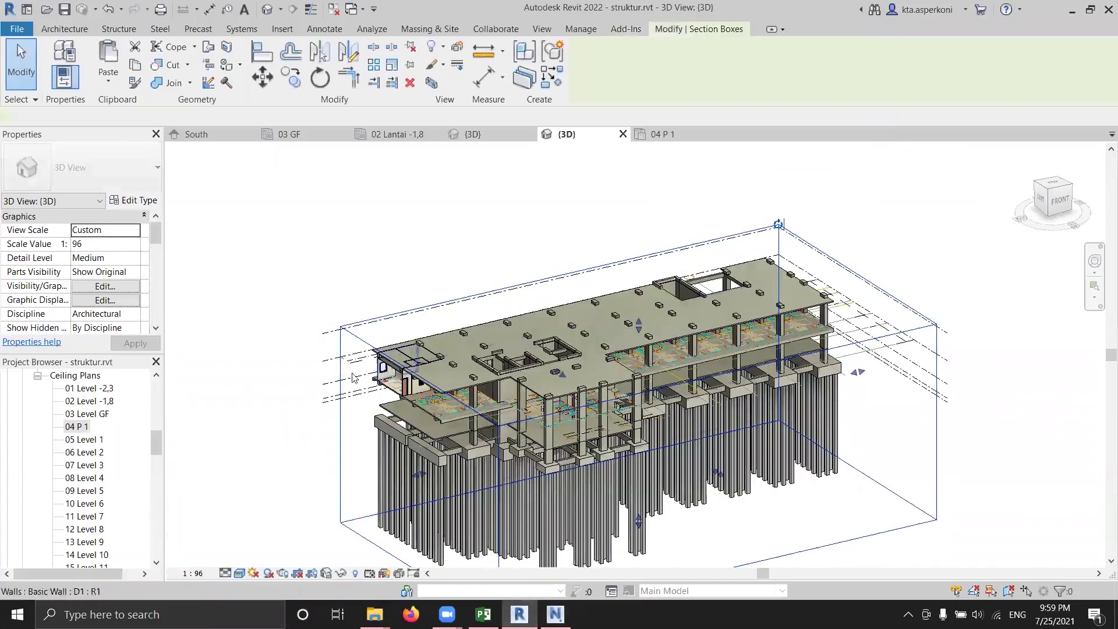
middle_click_drag(406, 313, 493, 404, "shift")
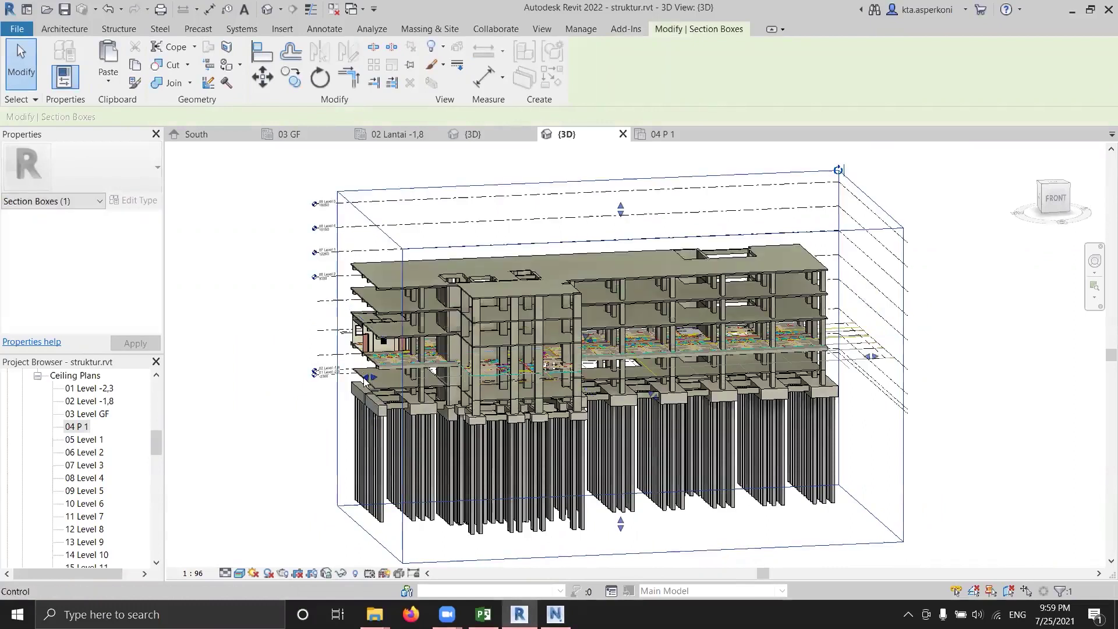
middle_click_drag(262, 387, 398, 438, "shift")
key("Escape")
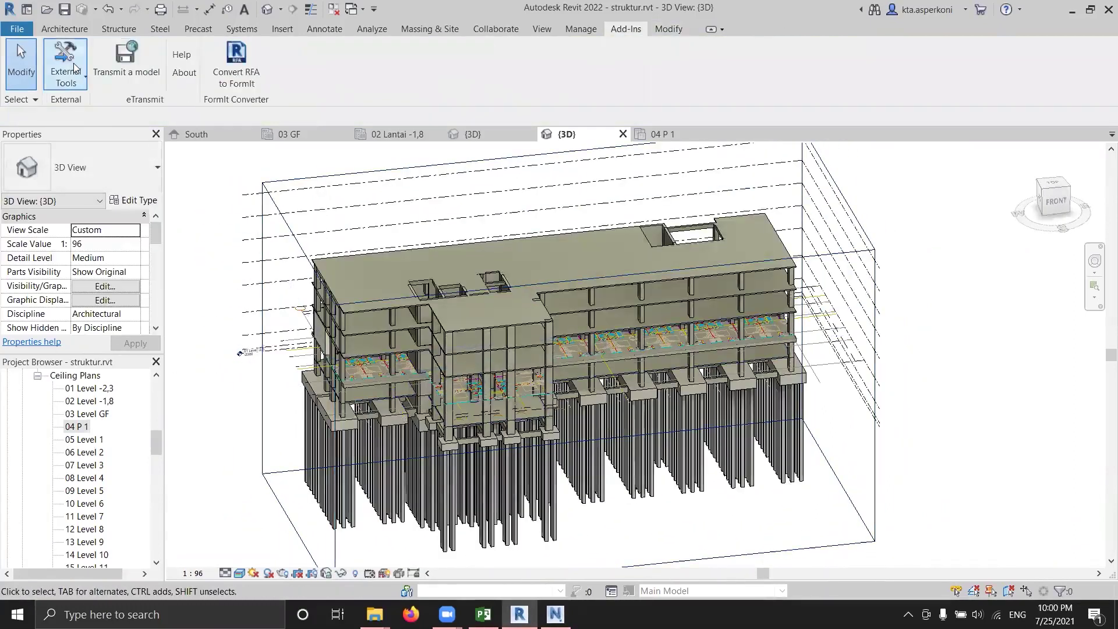
scroll(97, 314, "down", 2)
left_click(77, 300)
Try to export the 3D view to Navisworks over the existing gedung.nwc in the project 2 folder
left_click(66, 65)
left_click(87, 97)
double_click(460, 219)
left_click(589, 307)
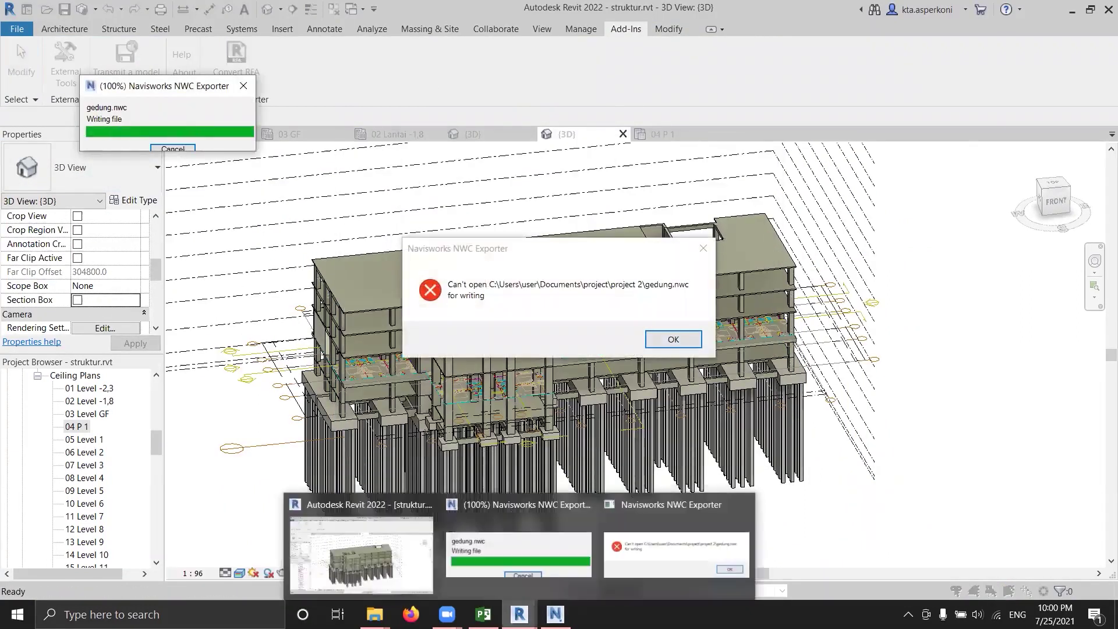
key("Escape")
Close Navisworks and export the Revit 3D view again, replacing gedung.nwc in the project 2 folder
left_click(555, 614)
left_click(1110, 9)
left_click(66, 64)
left_click(87, 97)
double_click(460, 218)
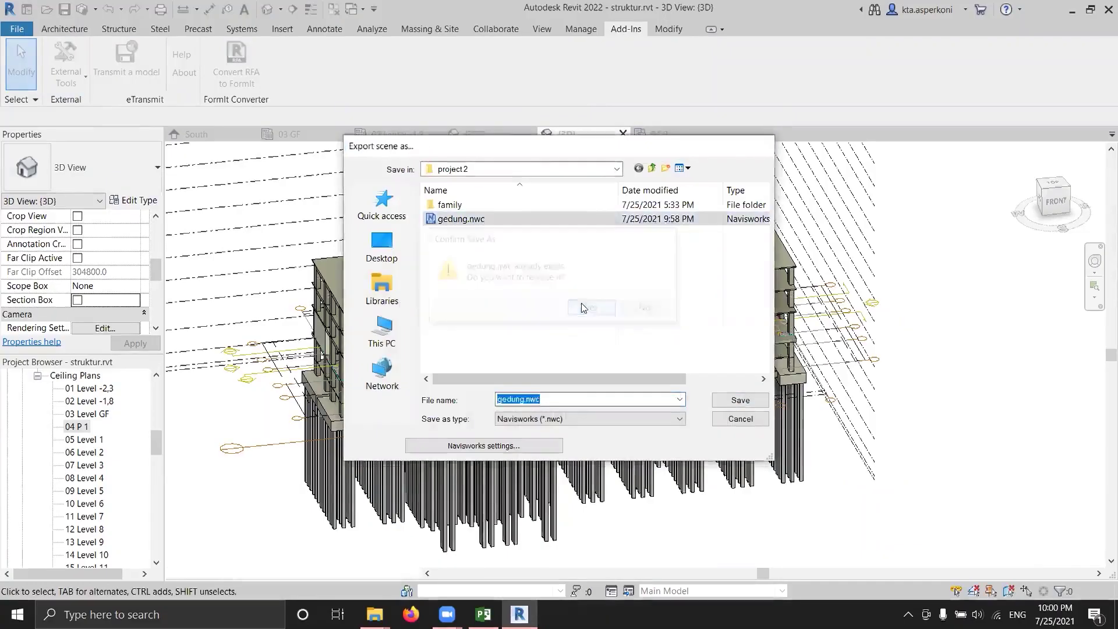
left_click(589, 308)
Launch Navisworks Manage 2022 and append the re-exported gedung.nwc from the project 2 folder
left_click(116, 614)
left_click(157, 427)
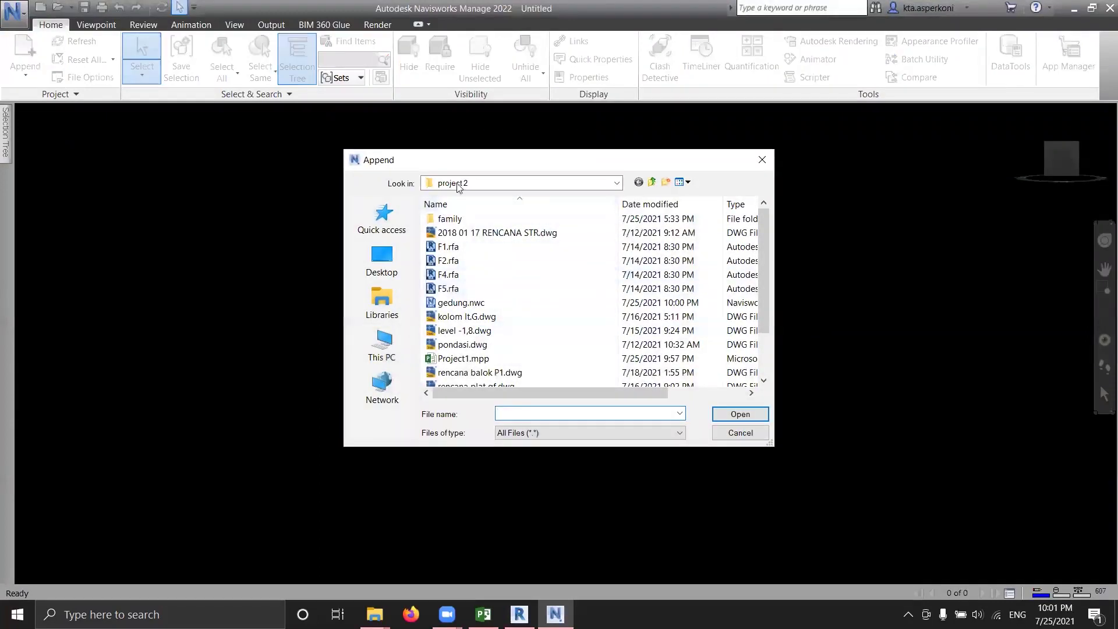
double_click(463, 302)
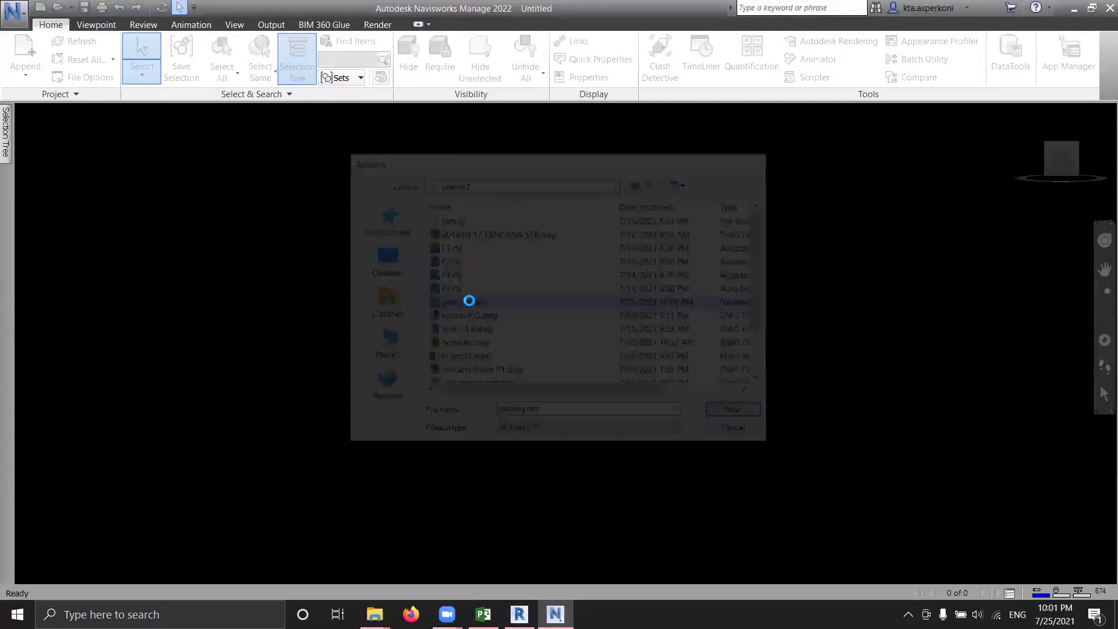
middle_click_drag(465, 286, 405, 344)
middle_click_drag(342, 211, 347, 171, "shift")
Show the Selection Tree and expand gedung.nwc and its levels from 01 Level -2,3 to 07 Level 3
left_click(304, 64)
left_click(301, 57)
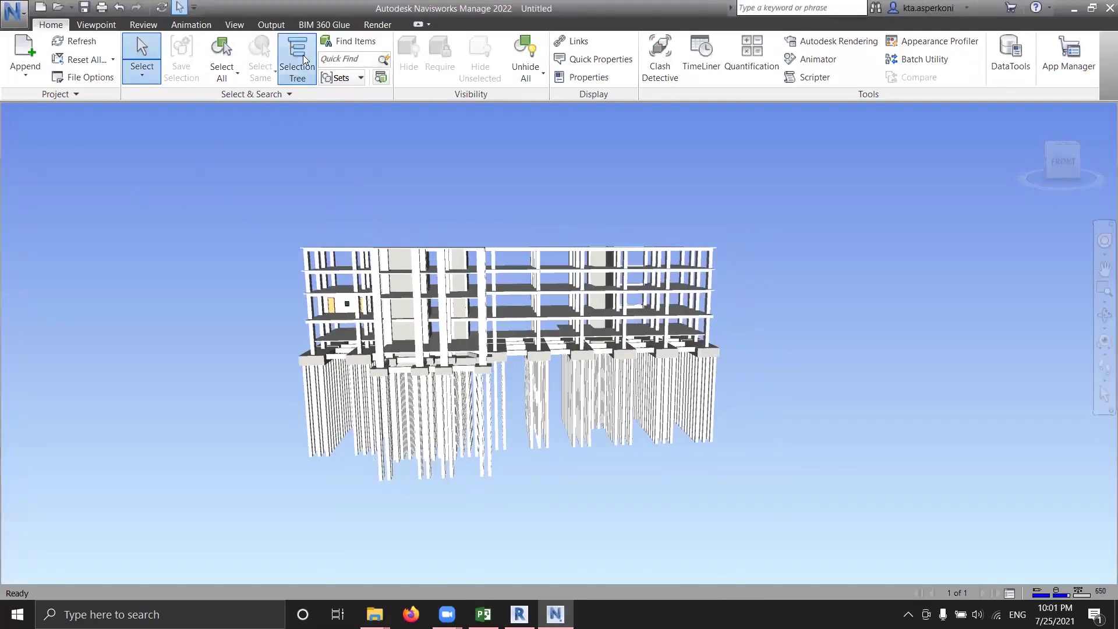
left_click(28, 141)
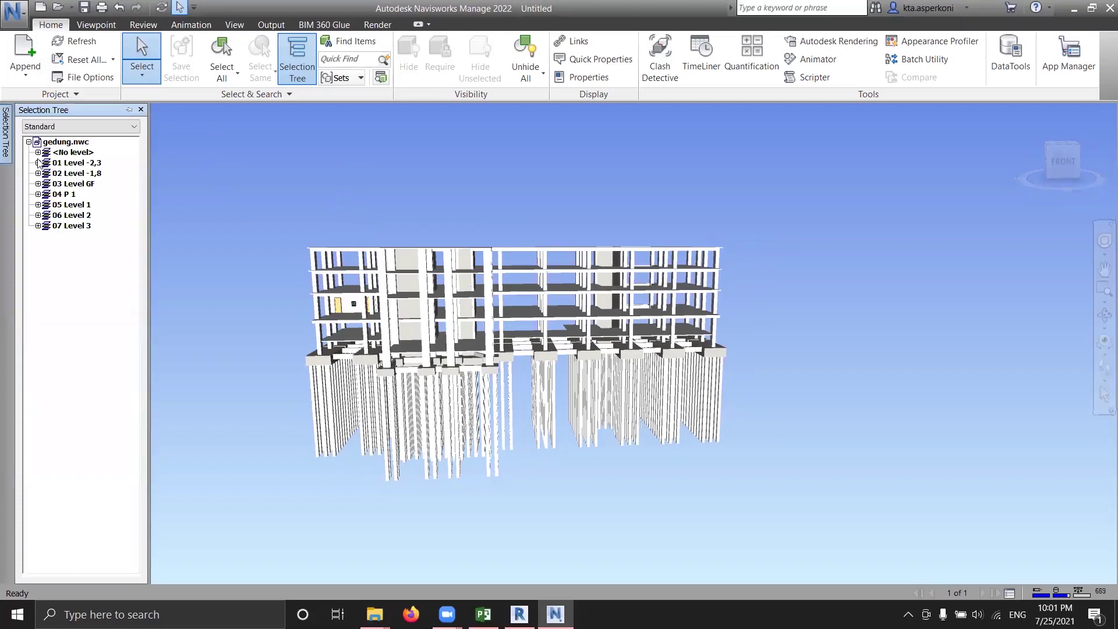
left_click(38, 163)
left_click(38, 204)
left_click(37, 256)
left_click(37, 299)
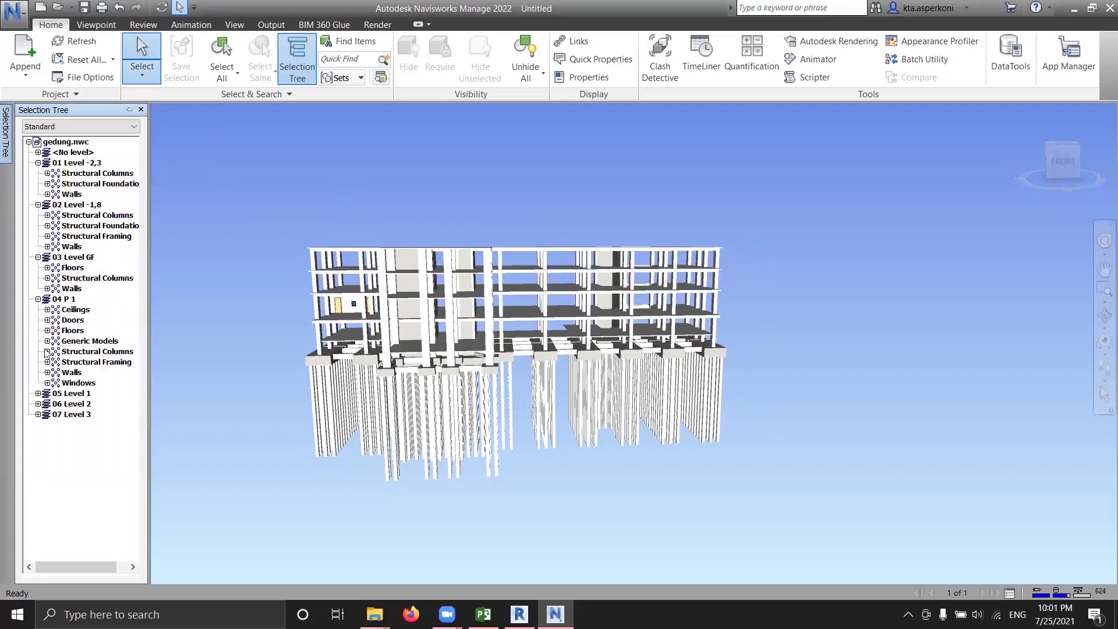
left_click(38, 393)
left_click(37, 446)
left_click(38, 498)
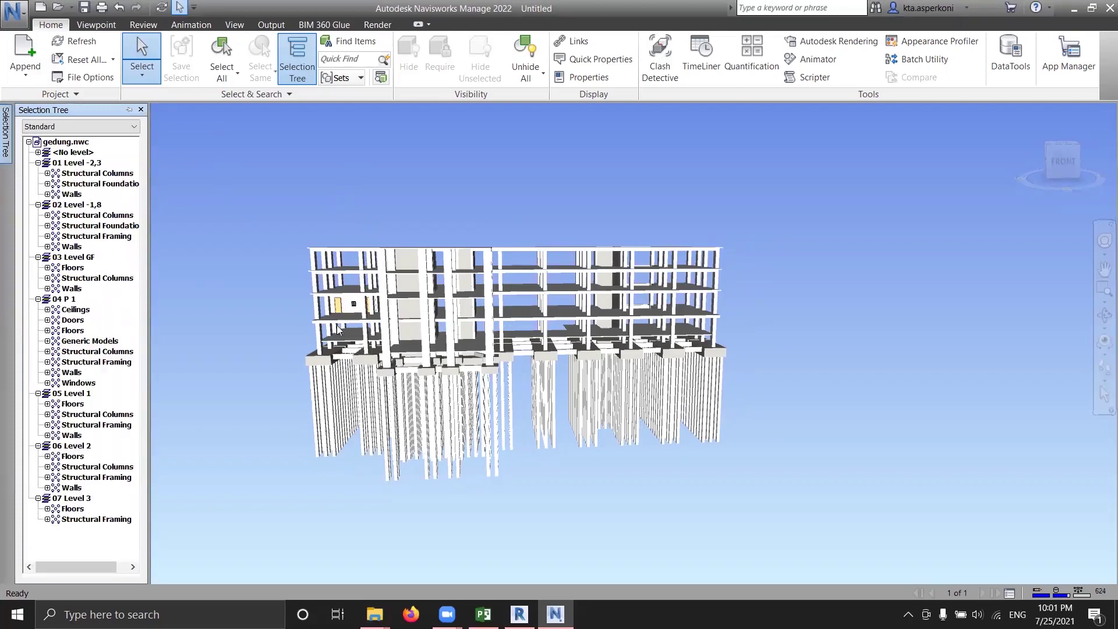
middle_click_drag(339, 331, 370, 337, "shift")
left_click(38, 153)
left_click(38, 153)
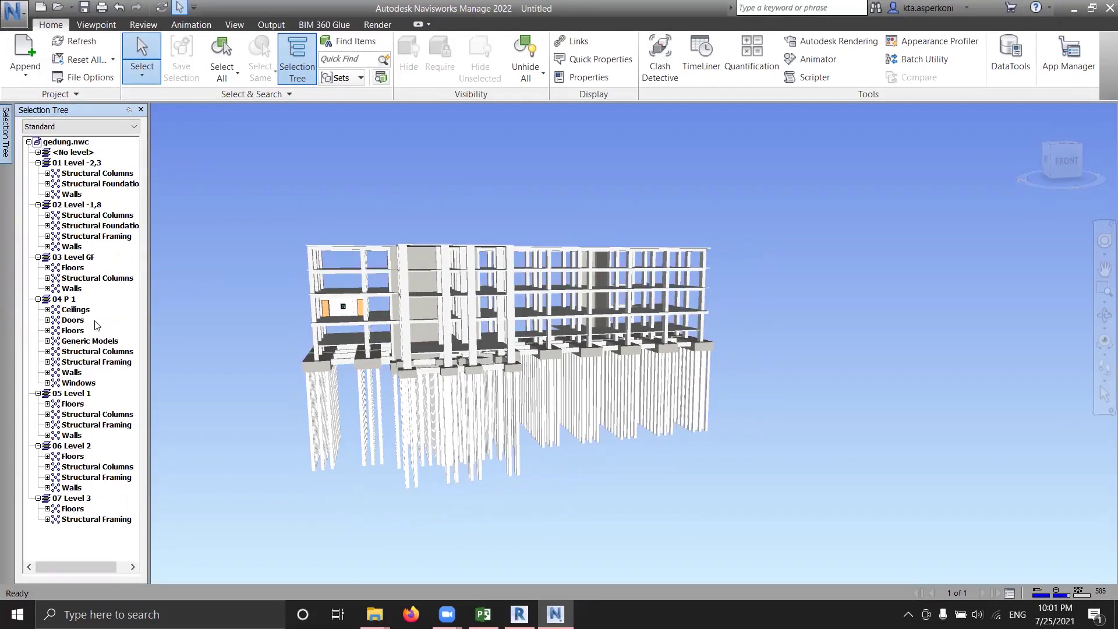
Open TimeLiner and dock the Selection Tree permanently beside it
middle_click_drag(338, 324, 480, 334, "shift")
scroll(480, 334, "up", 3)
scroll(479, 333, "up", 3)
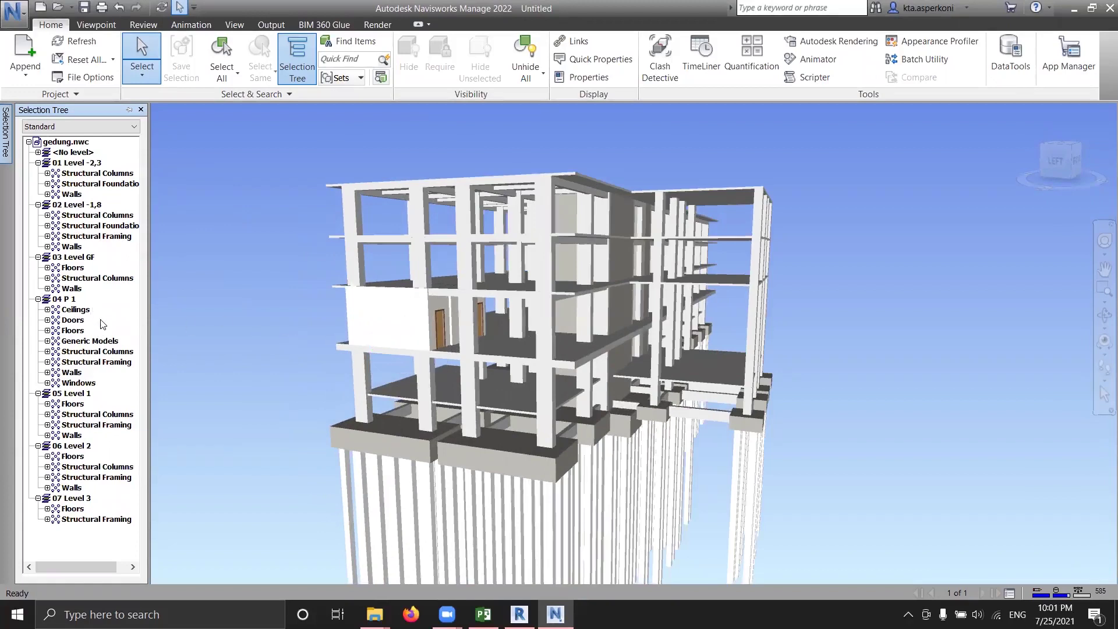
middle_click_drag(547, 329, 383, 260, "shift")
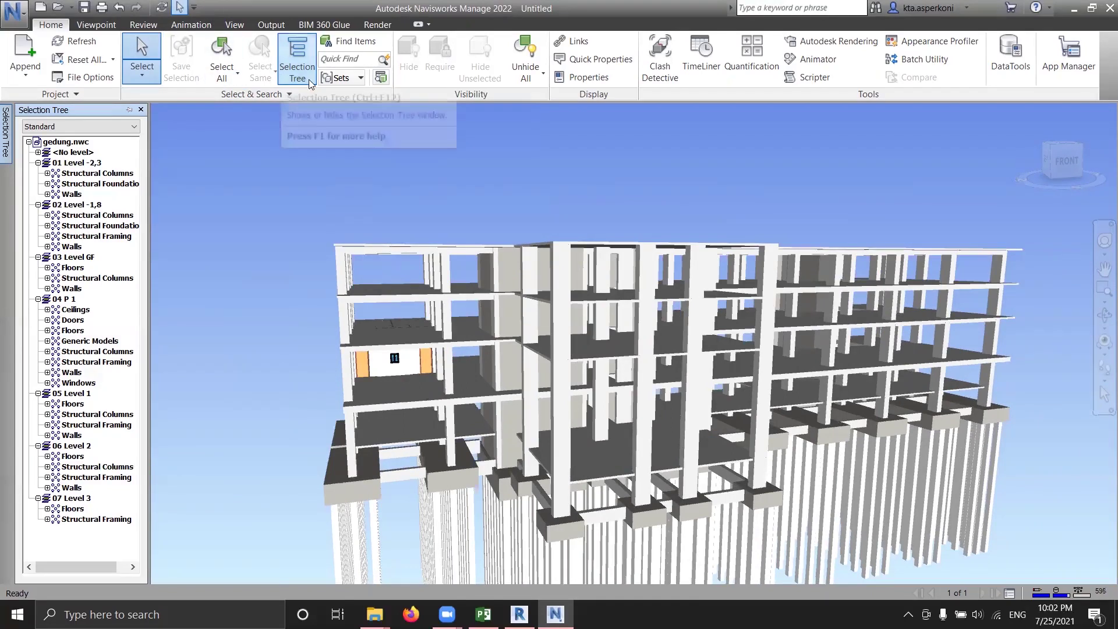
left_click(701, 58)
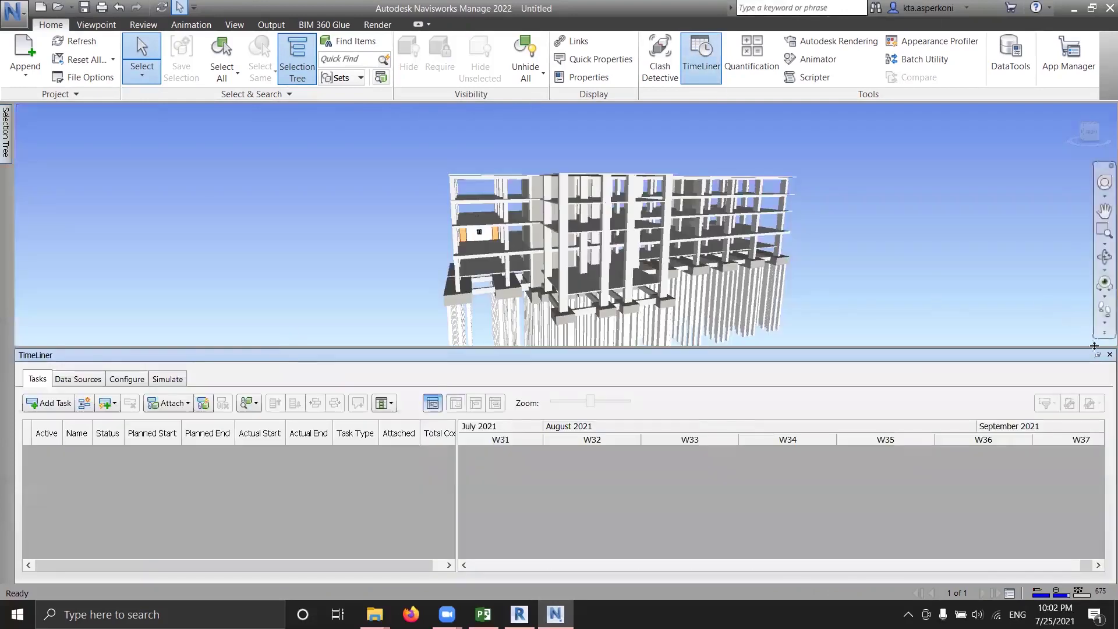
scroll(933, 292, "up", 5)
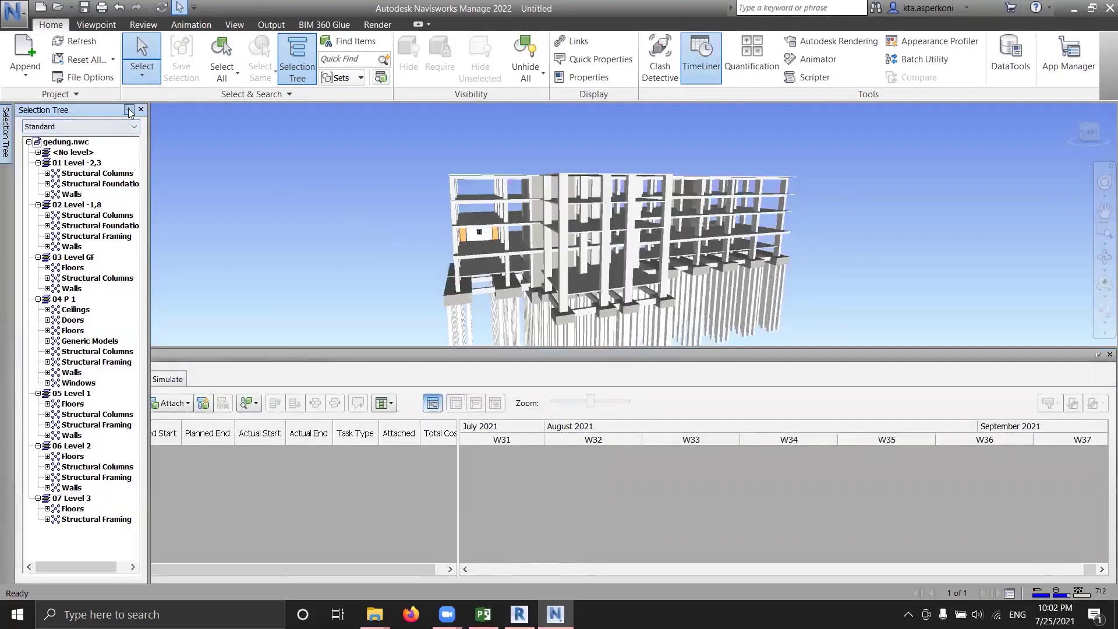
Add Project1.mpp from the project 2 folder as a Microsoft Project 2007-2013 data source, keeping the default field mapping
left_click(203, 379)
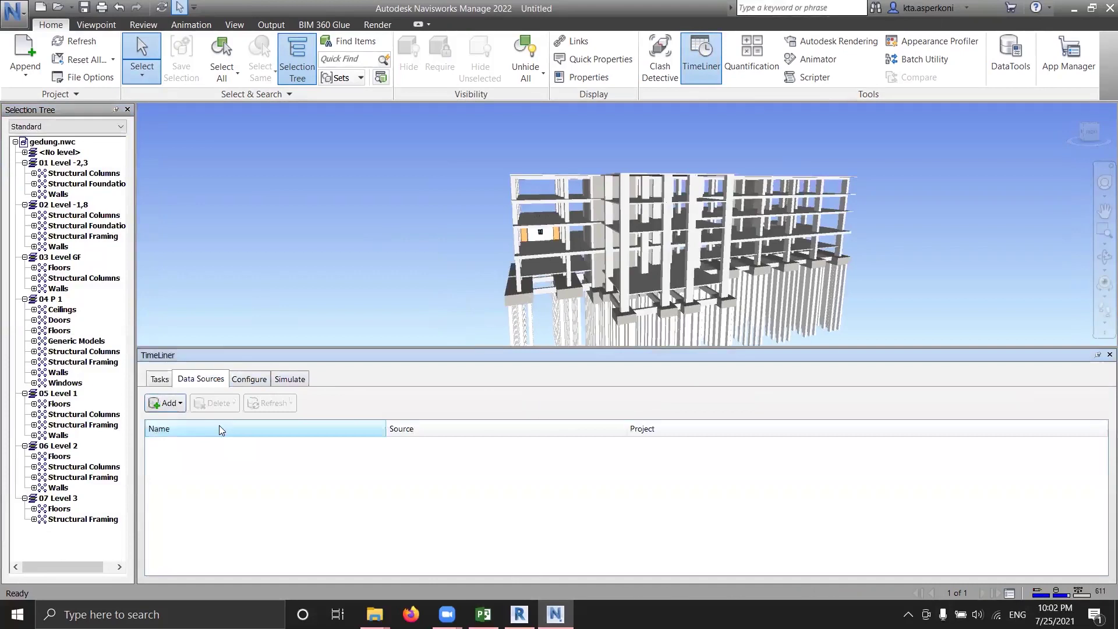
left_click(169, 403)
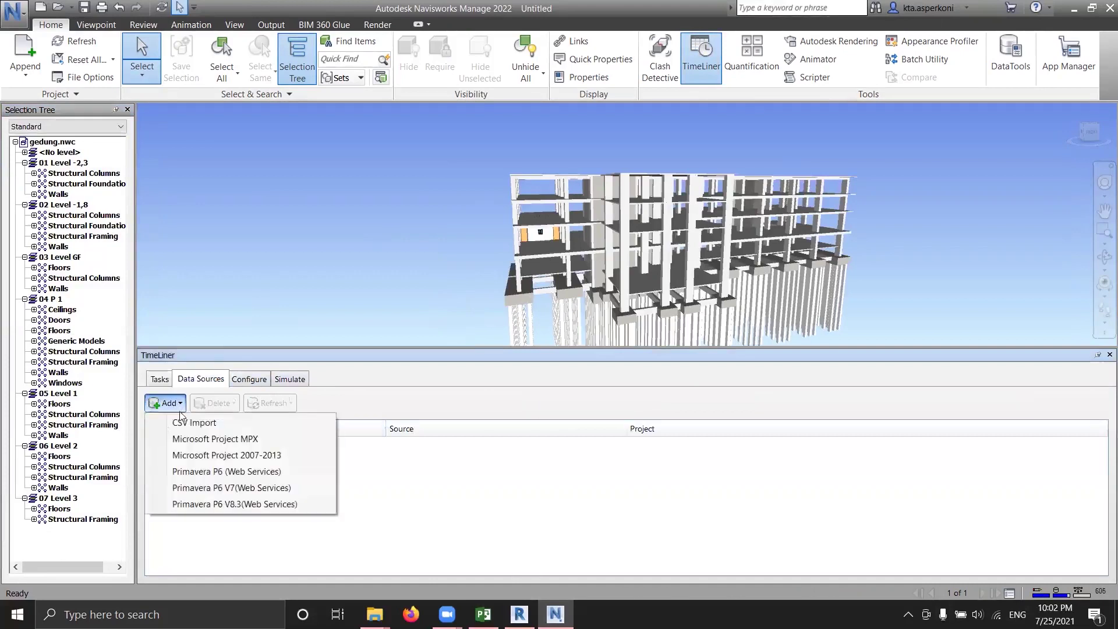
left_click(198, 455)
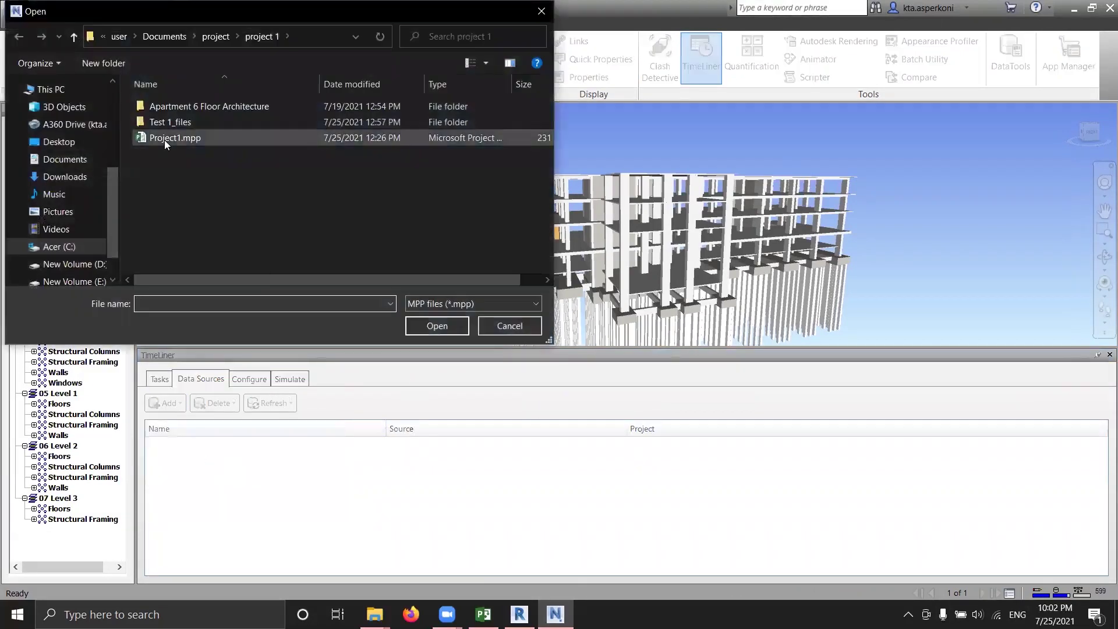
left_click(225, 36)
double_click(166, 122)
double_click(172, 125)
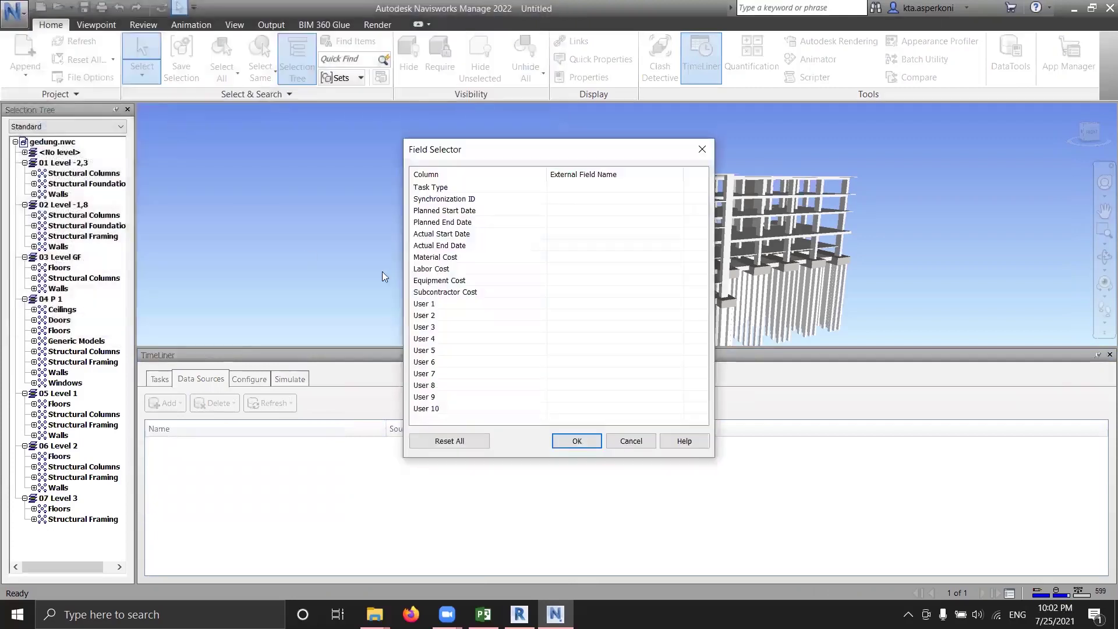
left_click(577, 440)
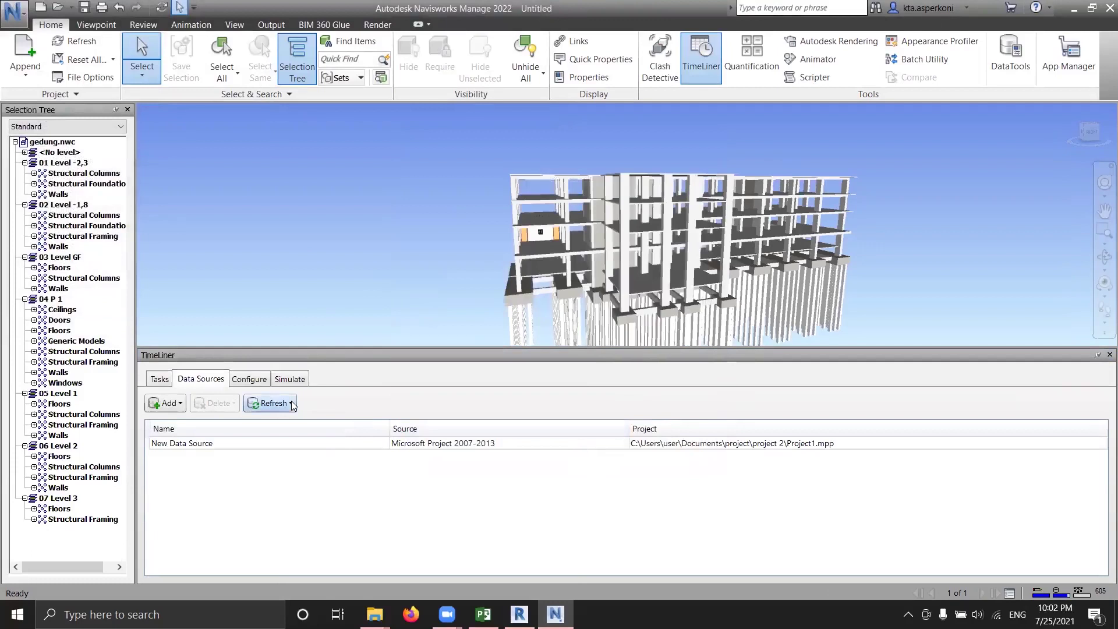
Rebuild the task hierarchy from the new data source and widen the task table to show the Task Type, Attached and Total Cost columns
right_click(213, 448)
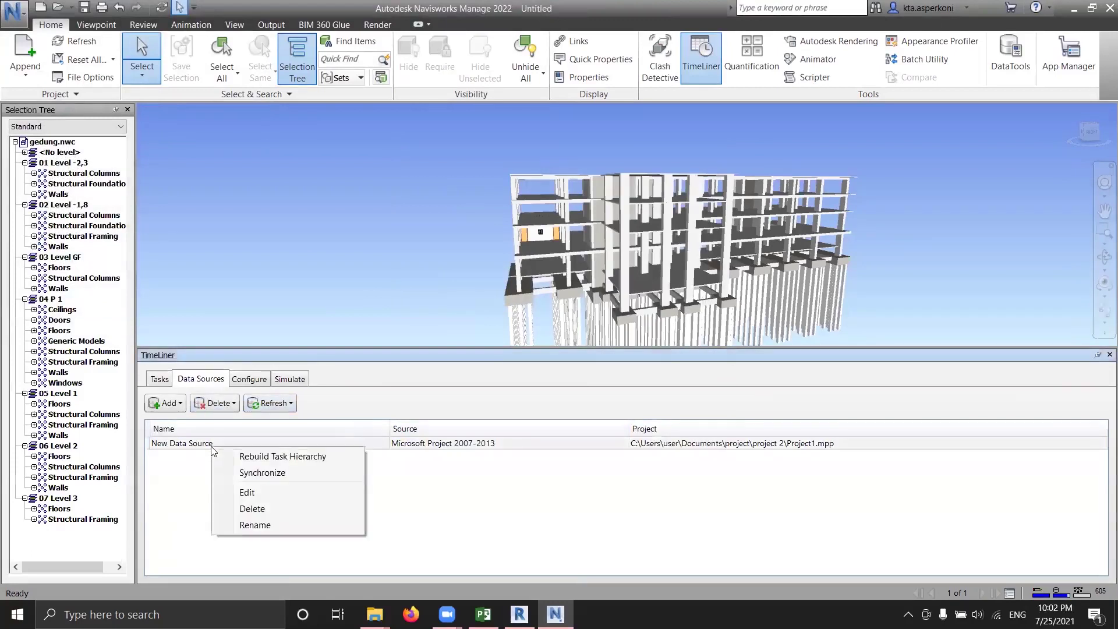
left_click(252, 459)
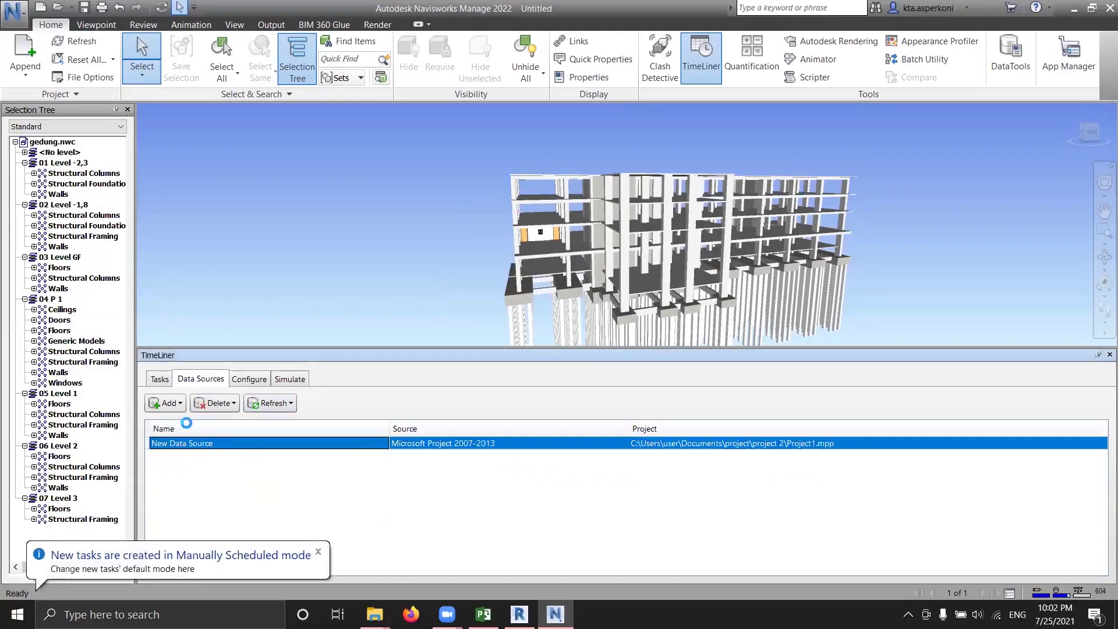
left_click(161, 379)
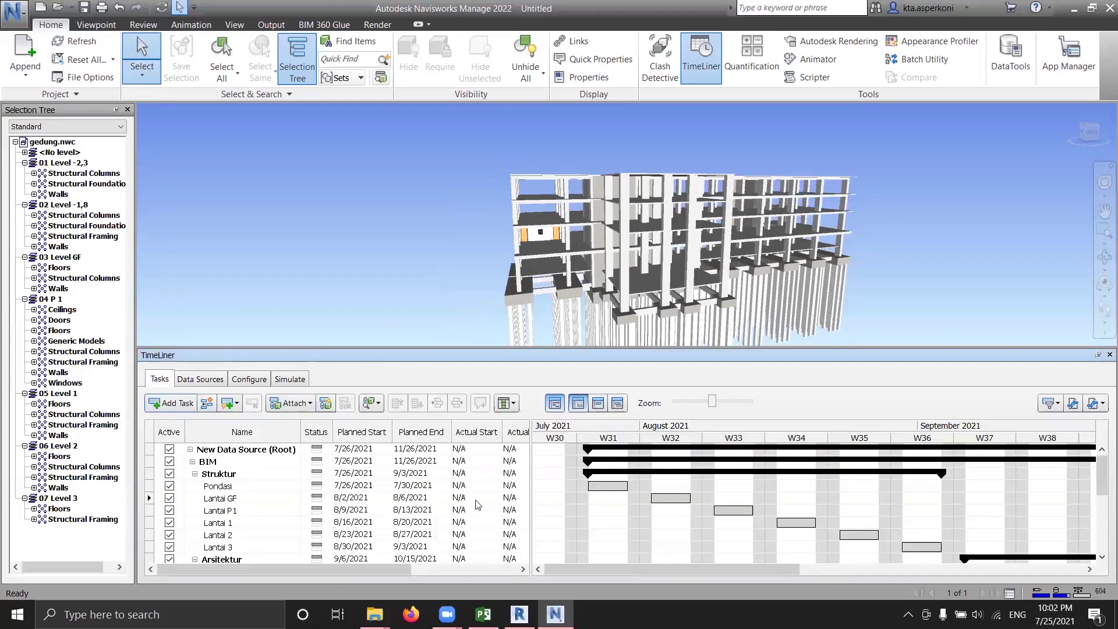
left_click_drag(529, 457, 687, 457)
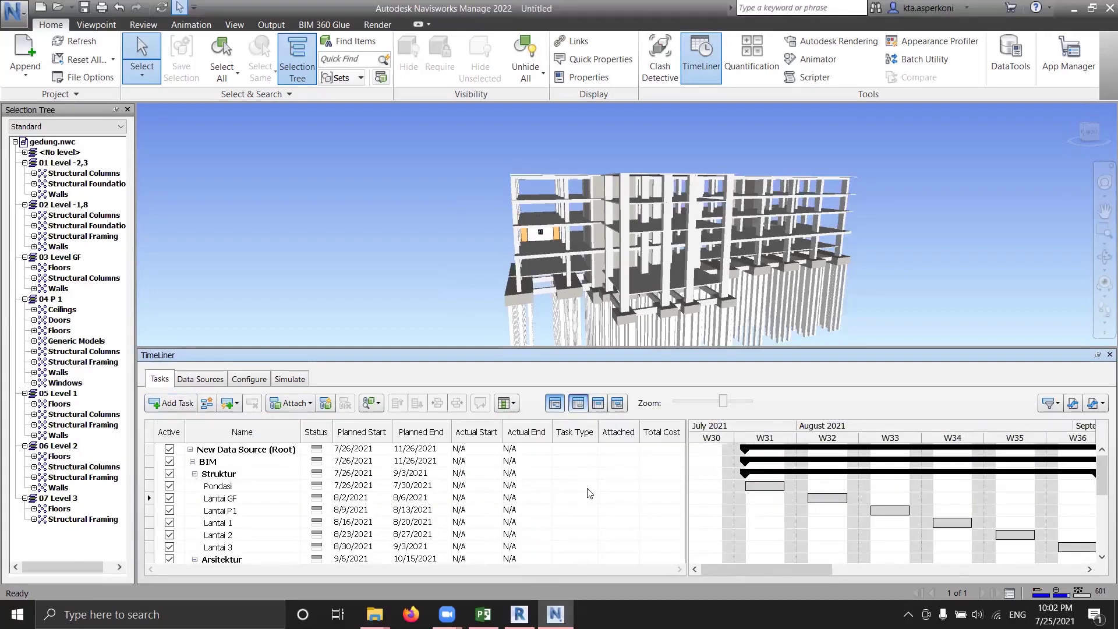
Attach levels 01 Level -2,3 and 02 Level -1,8 as the current selection to the Pondasi task under Struktur
left_click(621, 490)
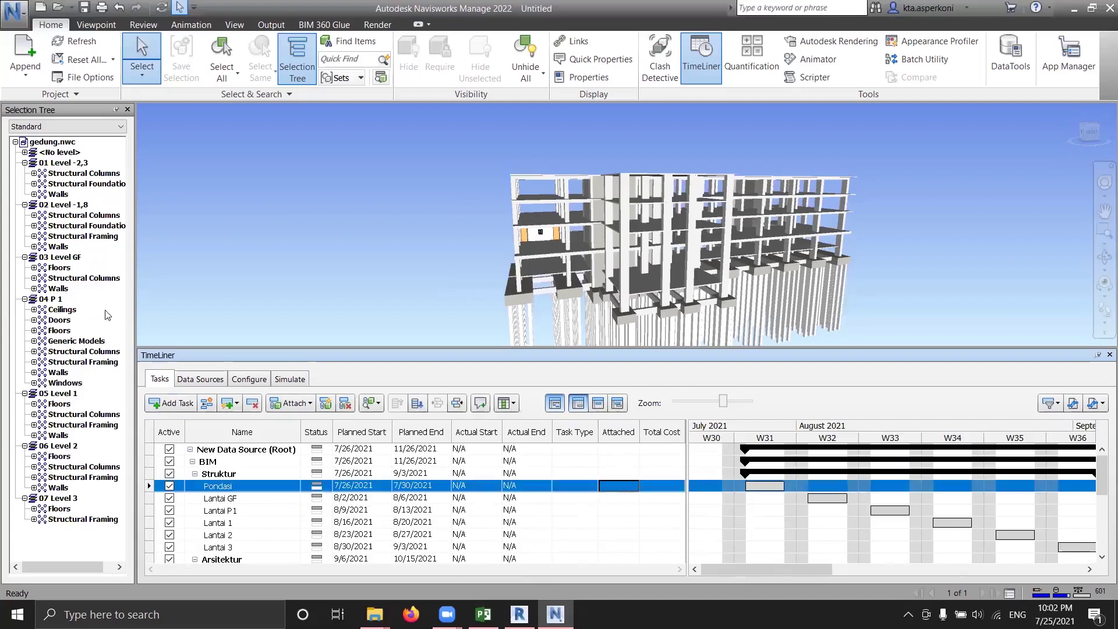
left_click(58, 163)
left_click(61, 205, "ctrl")
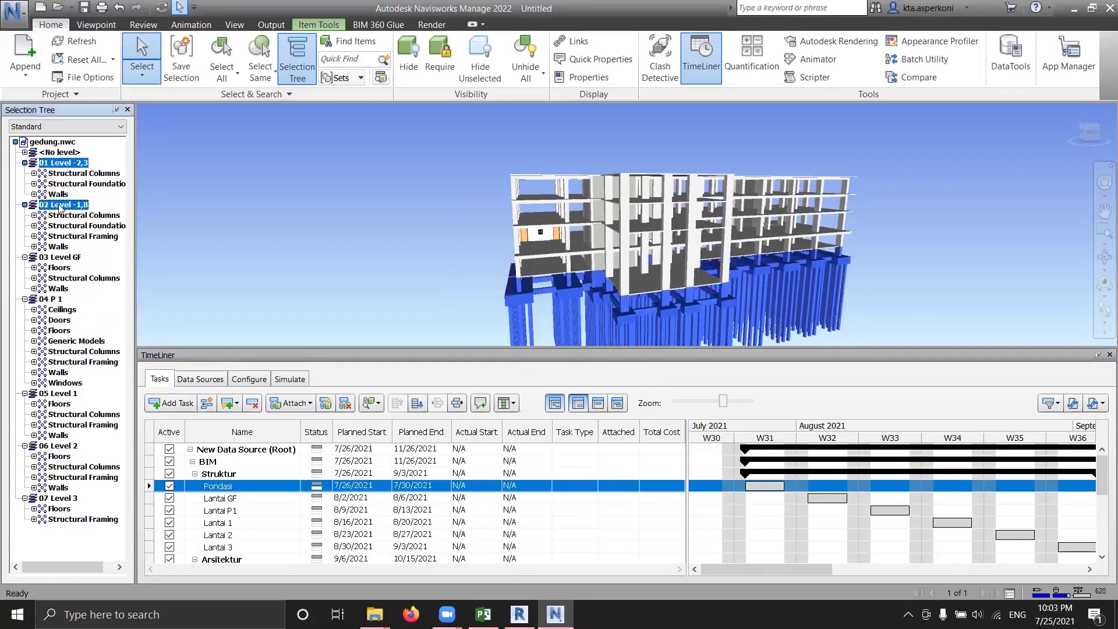
middle_click_drag(771, 278, 698, 300, "shift")
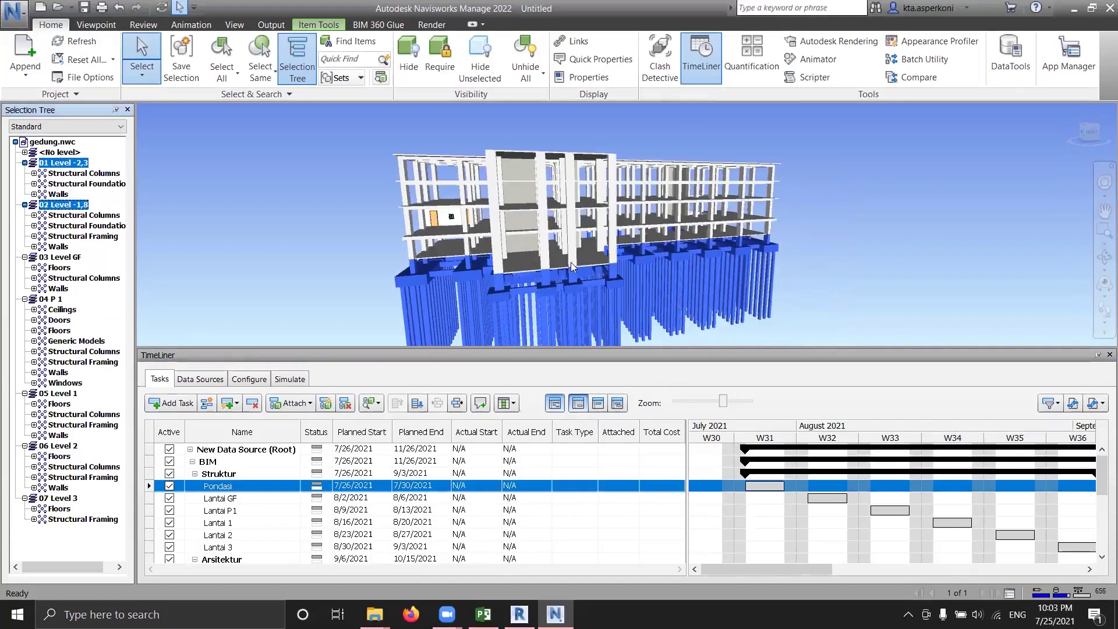
middle_click_drag(571, 262, 524, 289, "shift")
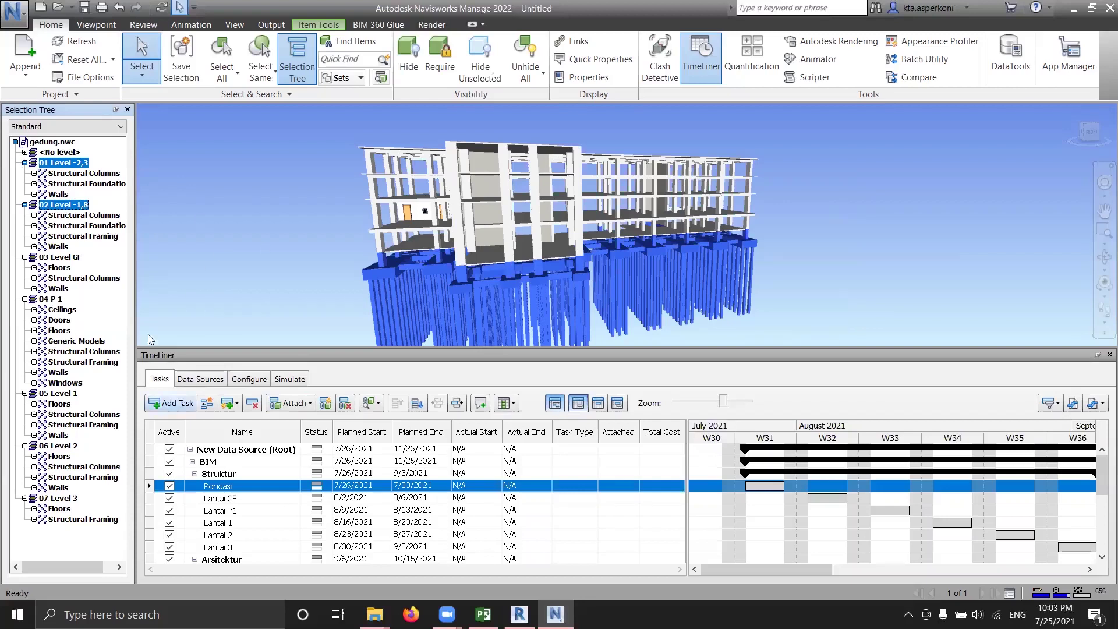
right_click(618, 492)
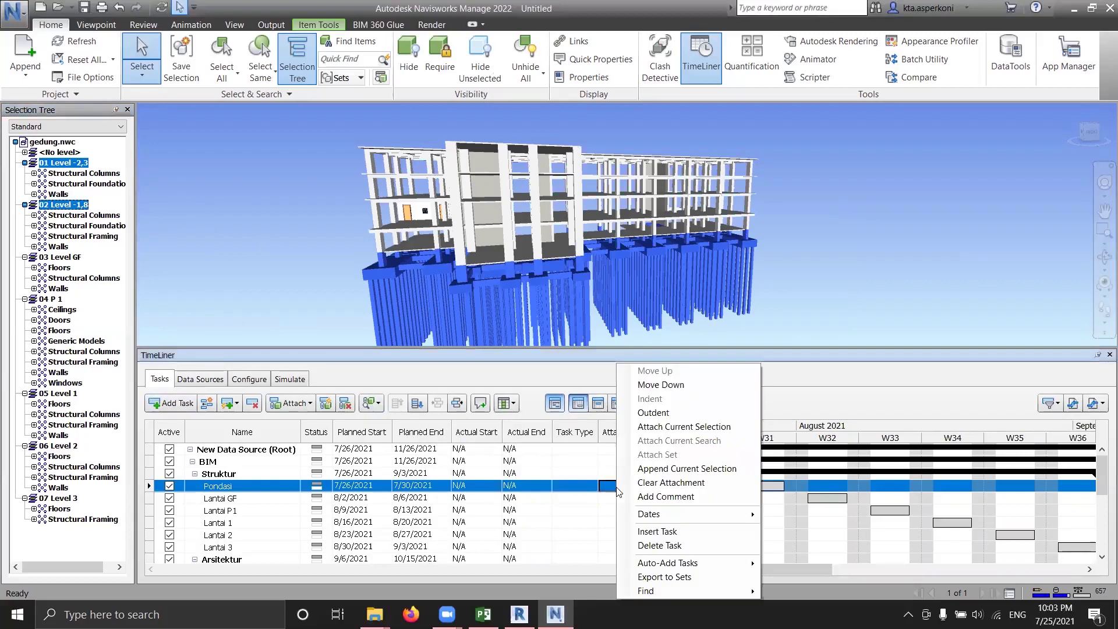
left_click(660, 428)
Set the task type of the Pondasi task under Struktur to Construct
left_click(583, 489)
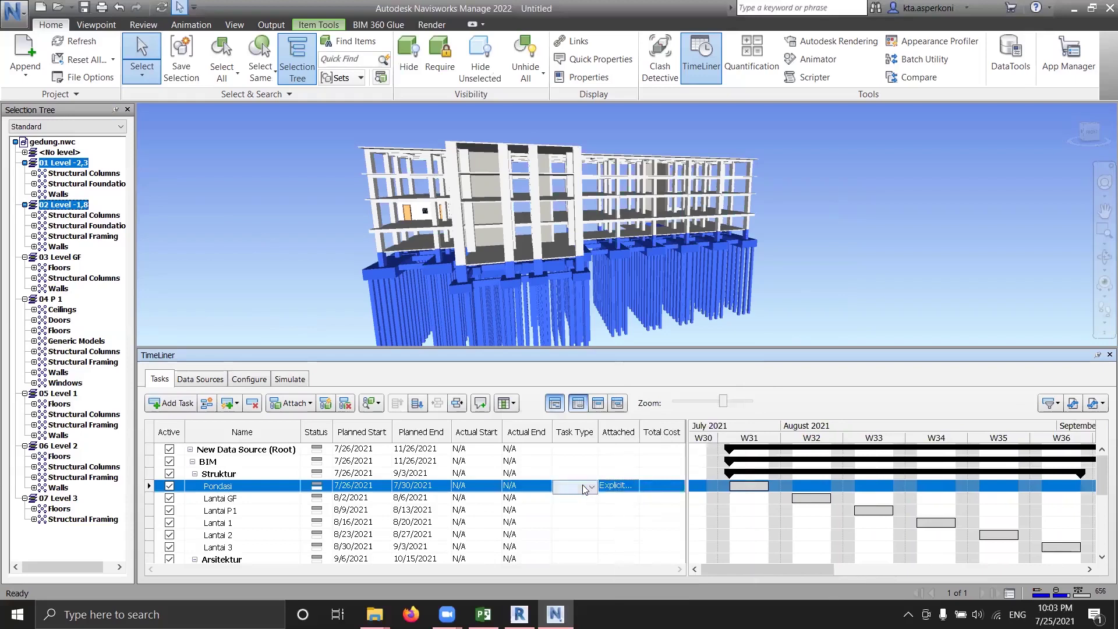
left_click(591, 487)
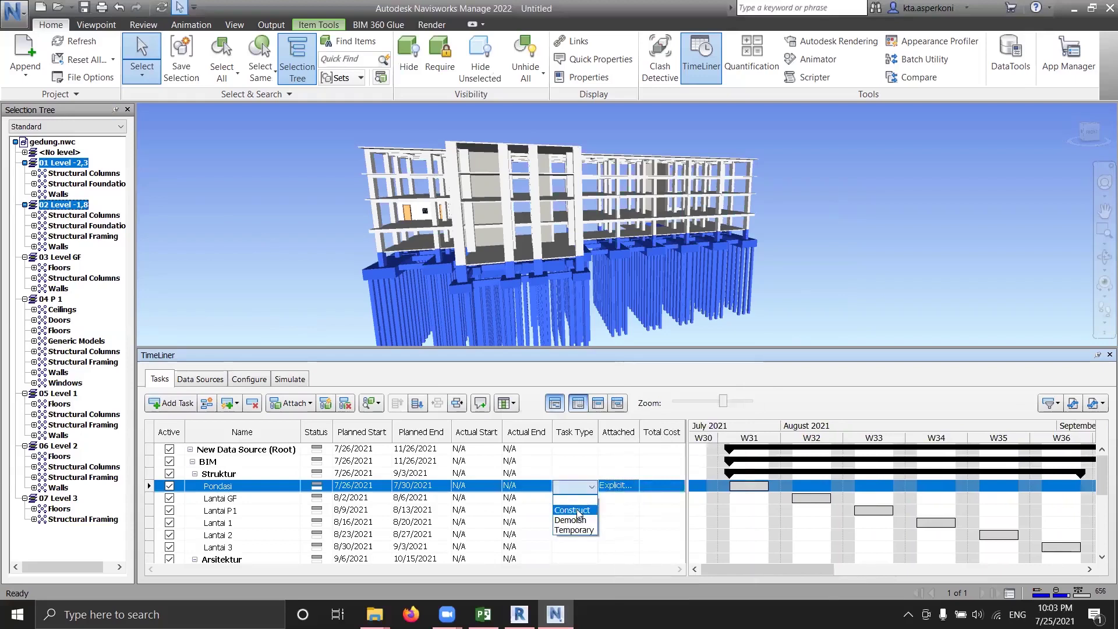
left_click(578, 512)
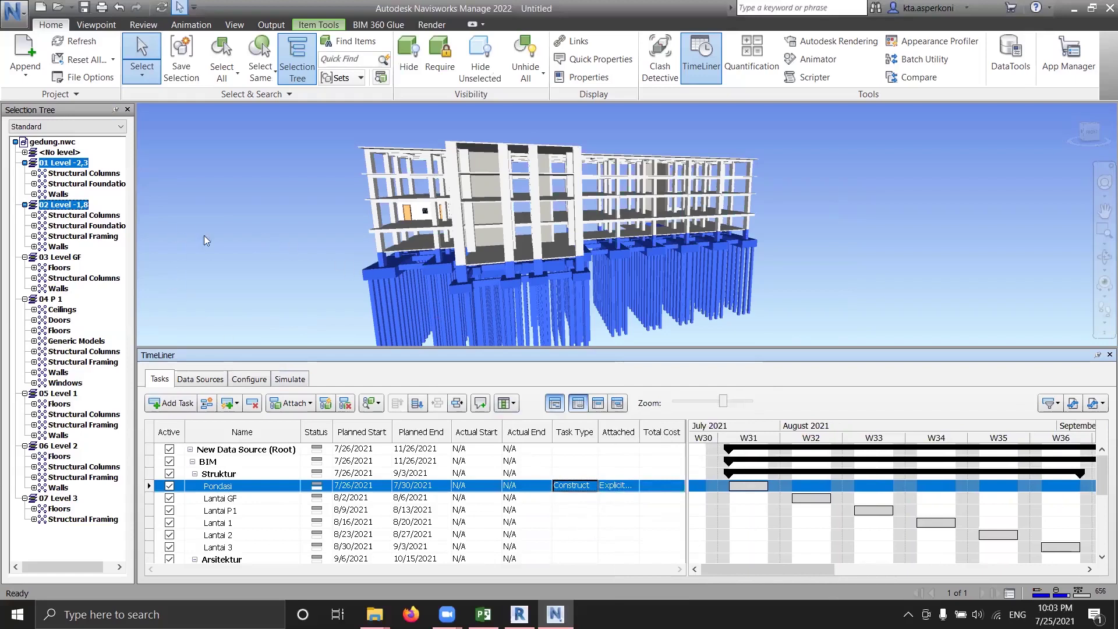
Attach 03 Level GF to the Lantai GF task under Struktur and set its task type to Construct
left_click(56, 257)
left_click(618, 497)
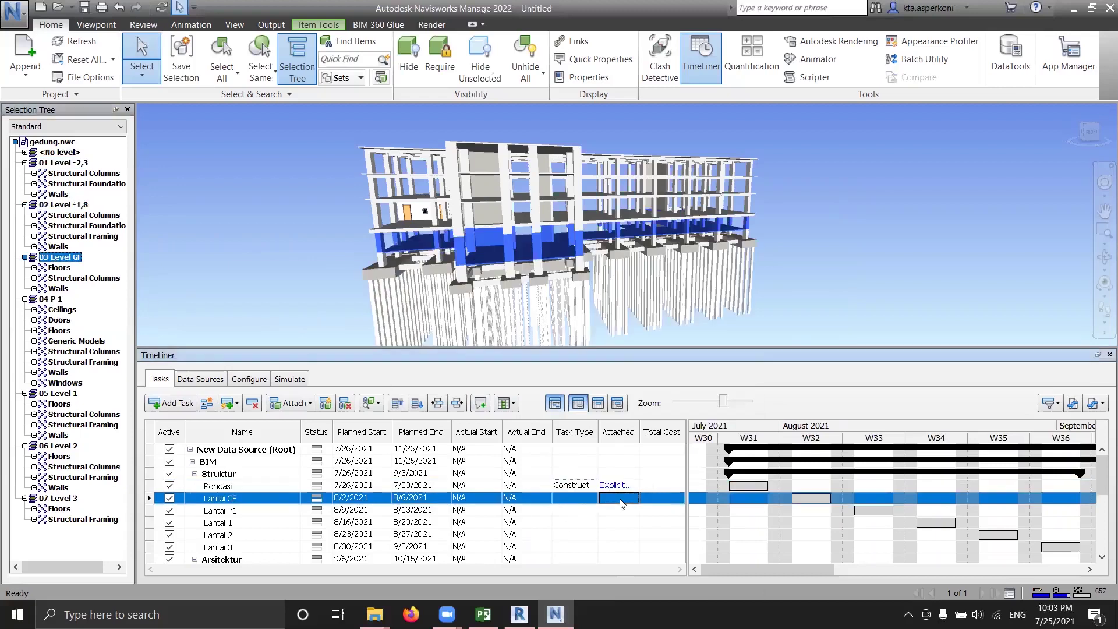
right_click(622, 503)
left_click(652, 424)
left_click(585, 499)
left_click(582, 514)
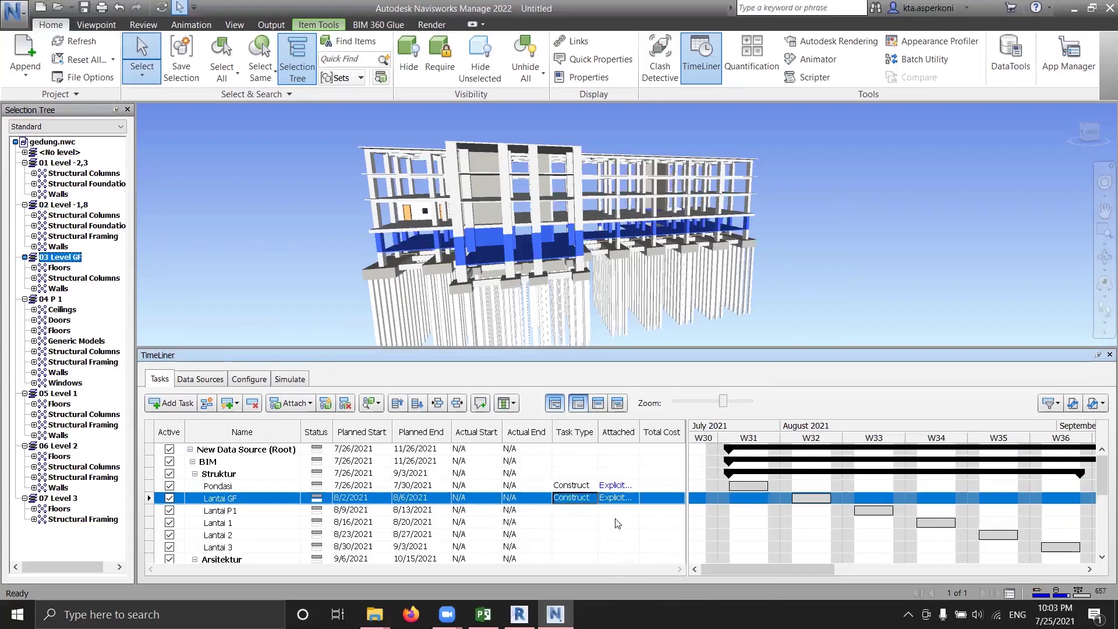
Attach the Structural Framing, Structural Columns, SW 1 300mm walls and concrete slab floors of 04 P 1 to the Lantai P1 task under Struktur
left_click(57, 299)
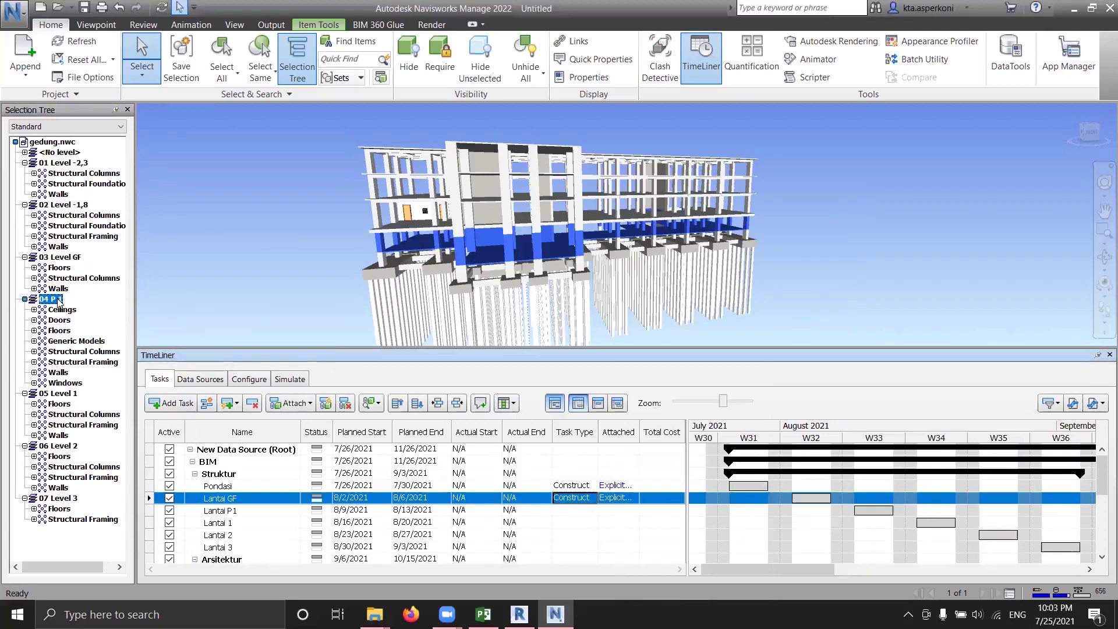
left_click(612, 510)
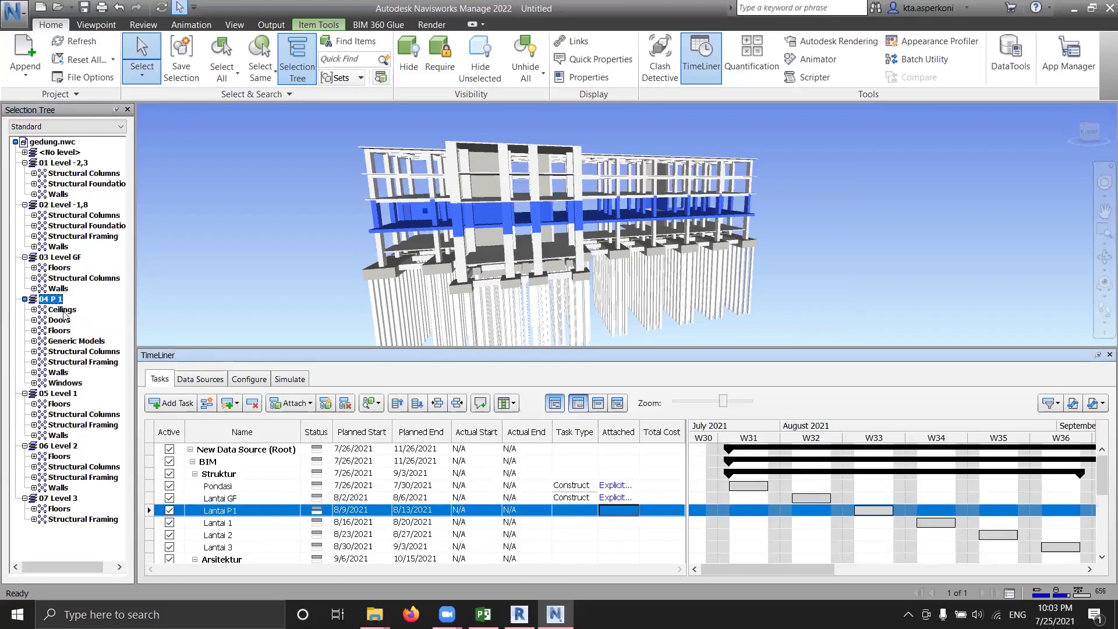
left_click(72, 361)
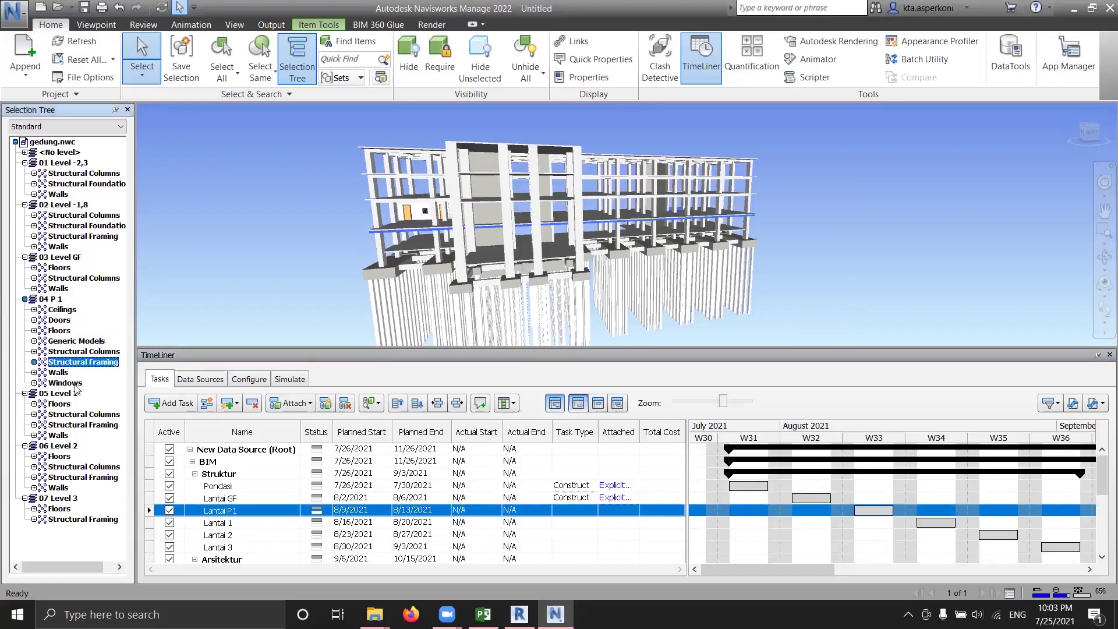
left_click(63, 351, "ctrl")
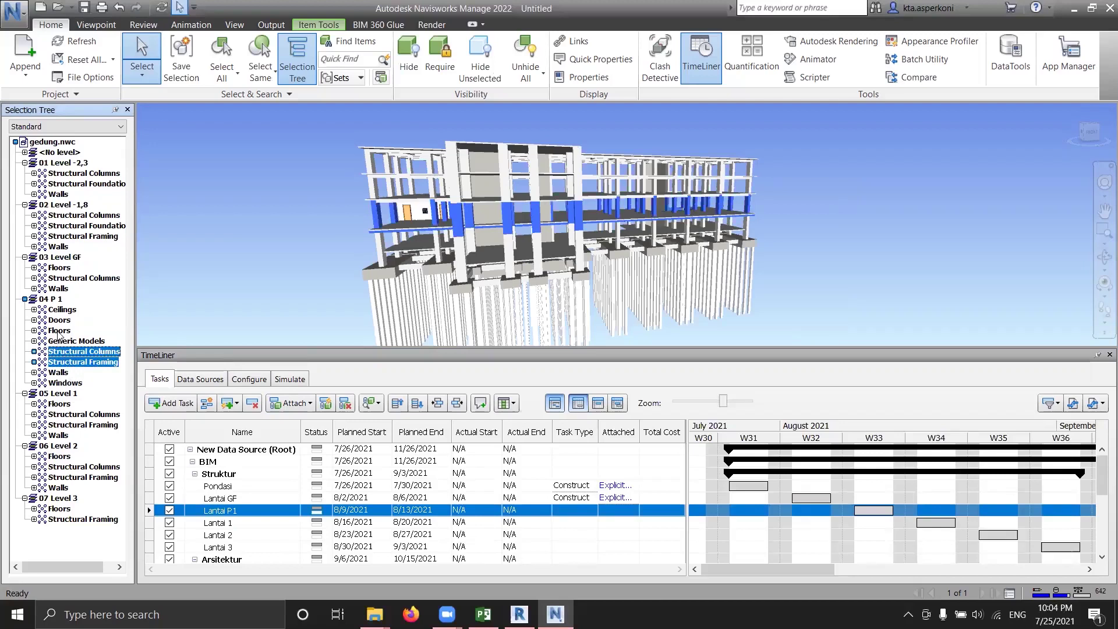
left_click(34, 372)
left_click(43, 383)
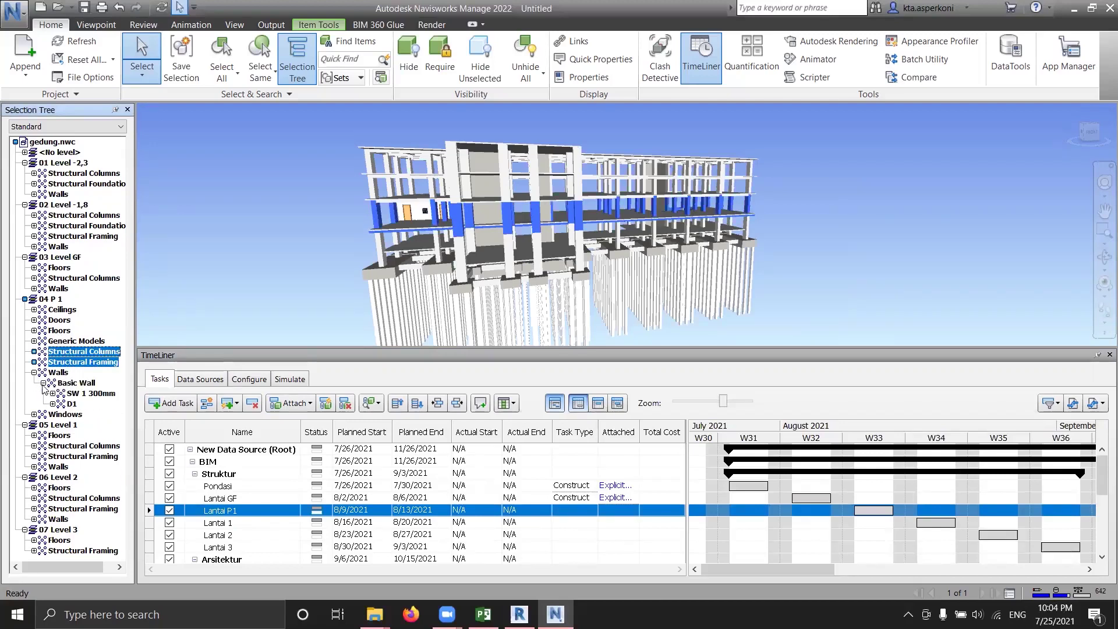
left_click(80, 393, "ctrl")
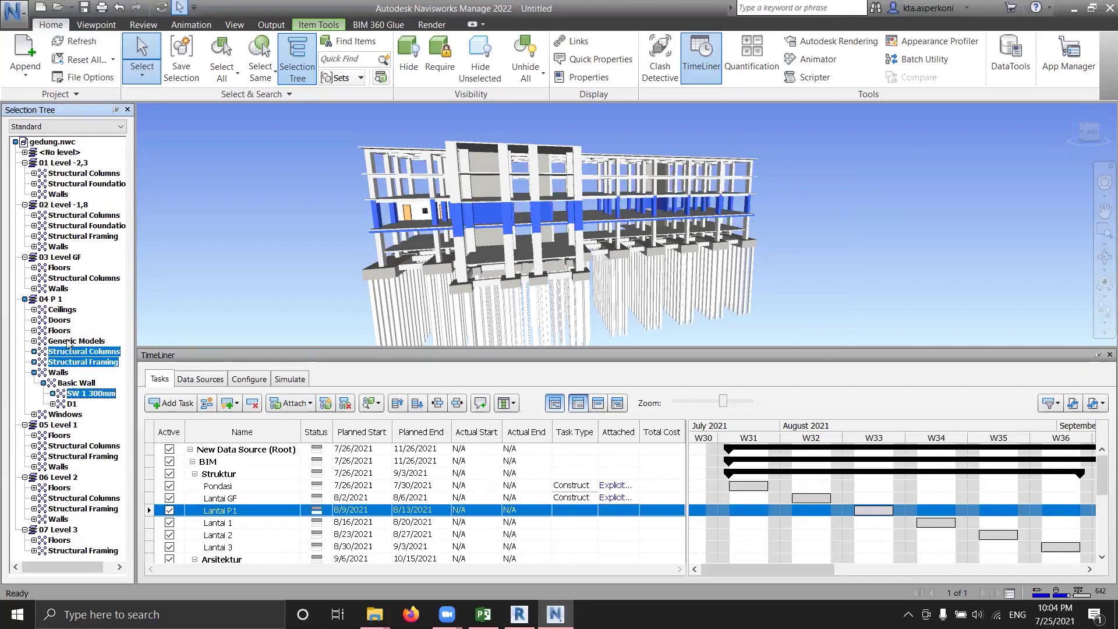
left_click(34, 330)
left_click(44, 341)
left_click(85, 351, "ctrl")
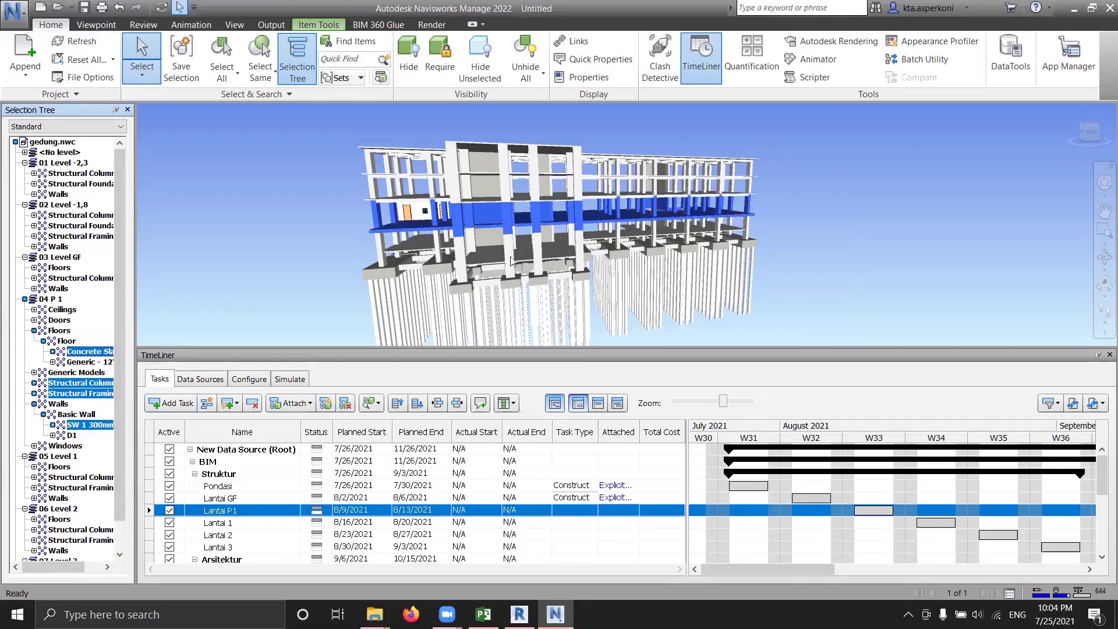
right_click(623, 513)
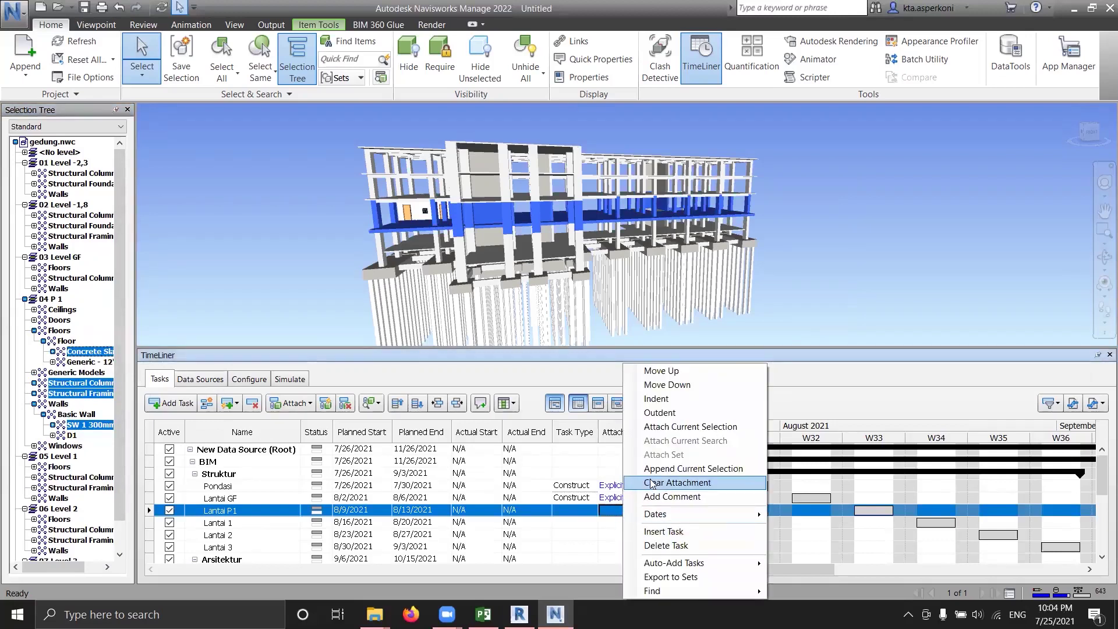
left_click(679, 427)
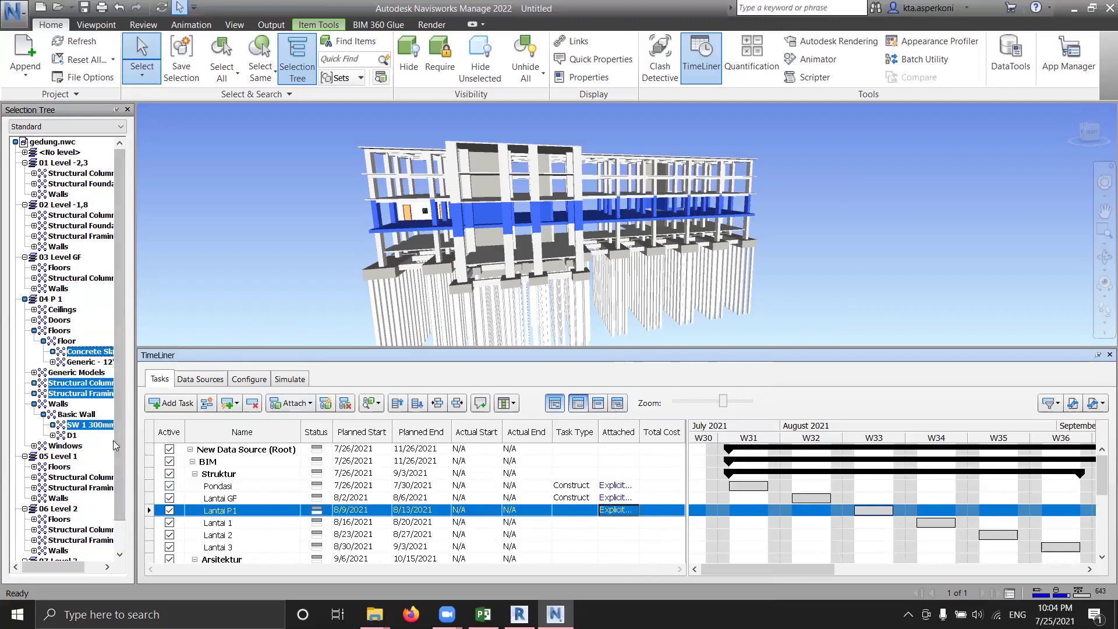
Expand the Floors and Walls of 05 Level 1 and attach the whole level to the Lantai 1 task under Struktur
left_click_drag(115, 447, 115, 485)
left_click(34, 435)
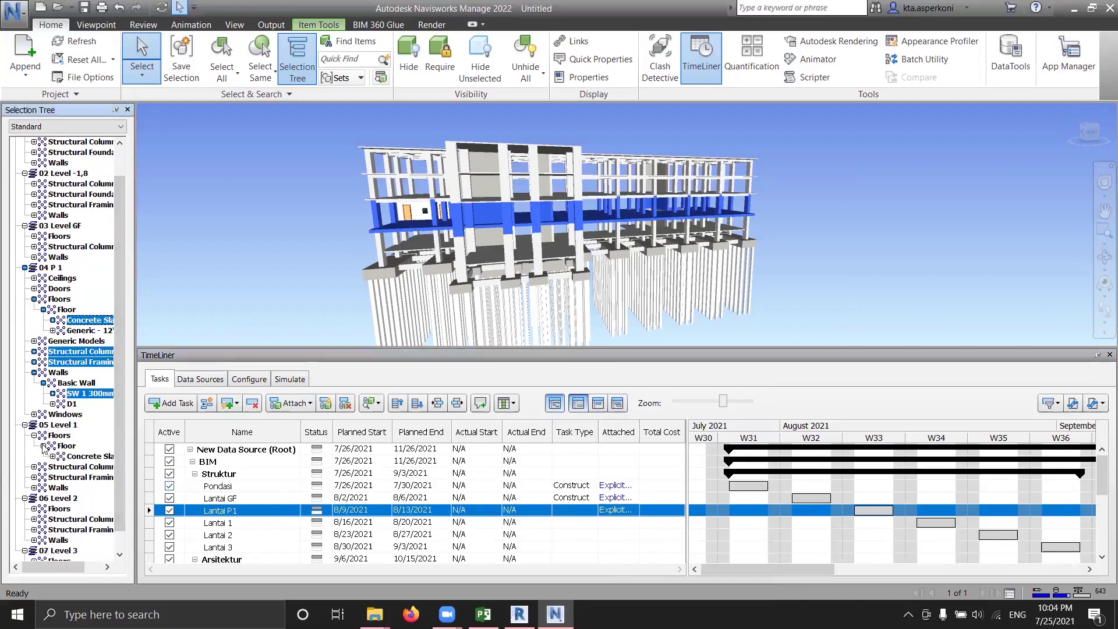
left_click(34, 487)
left_click(58, 424)
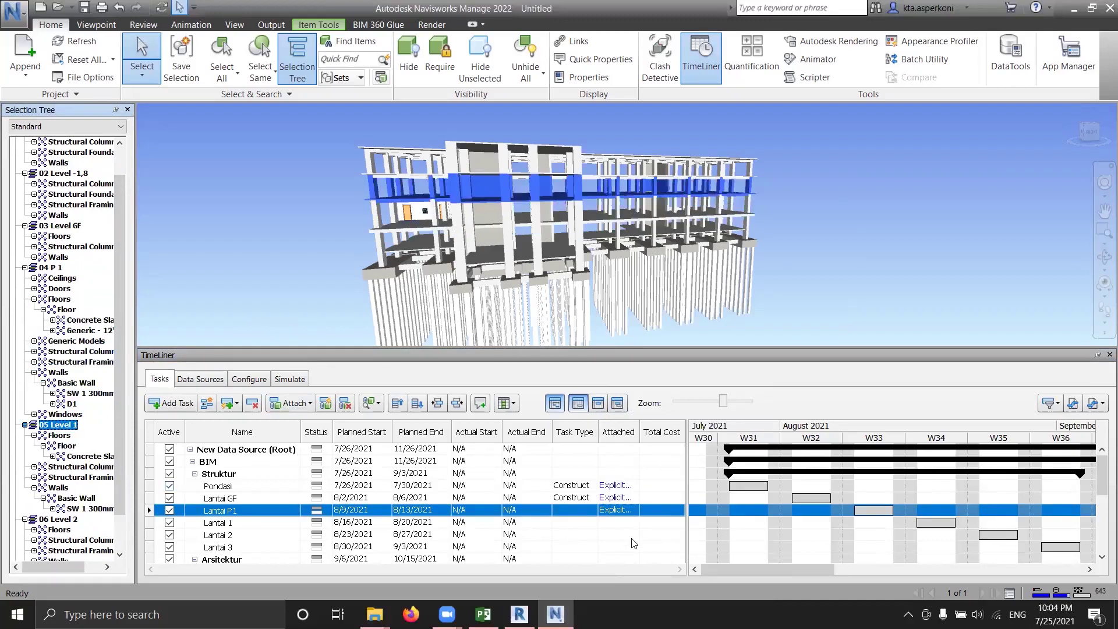
right_click(612, 524)
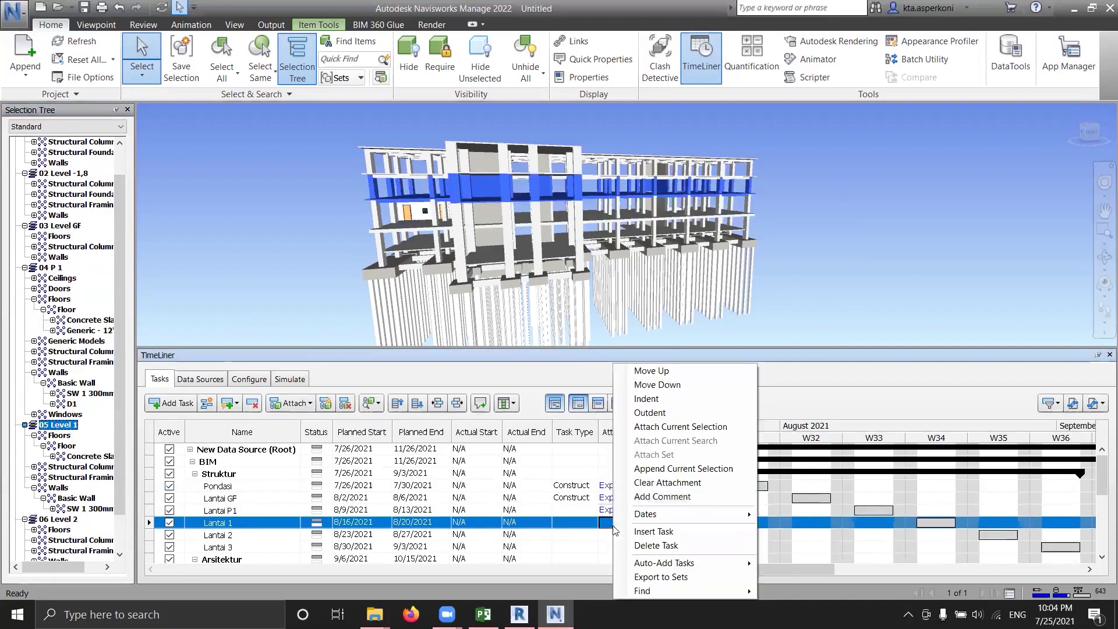
left_click(665, 427)
Attach 06 Level 2 to the Lantai 2 task and 07 Level 3 to the Lantai 3 task under Struktur
scroll(64, 466, "down", 2)
left_click(58, 477)
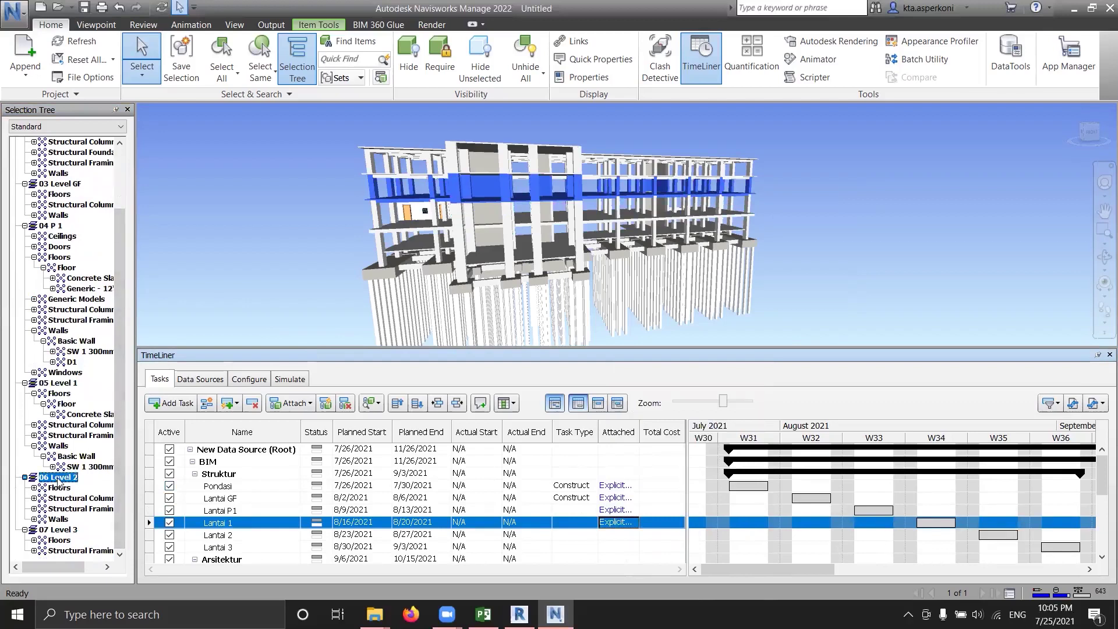
right_click(630, 534)
left_click(665, 427)
left_click(58, 530)
right_click(611, 546)
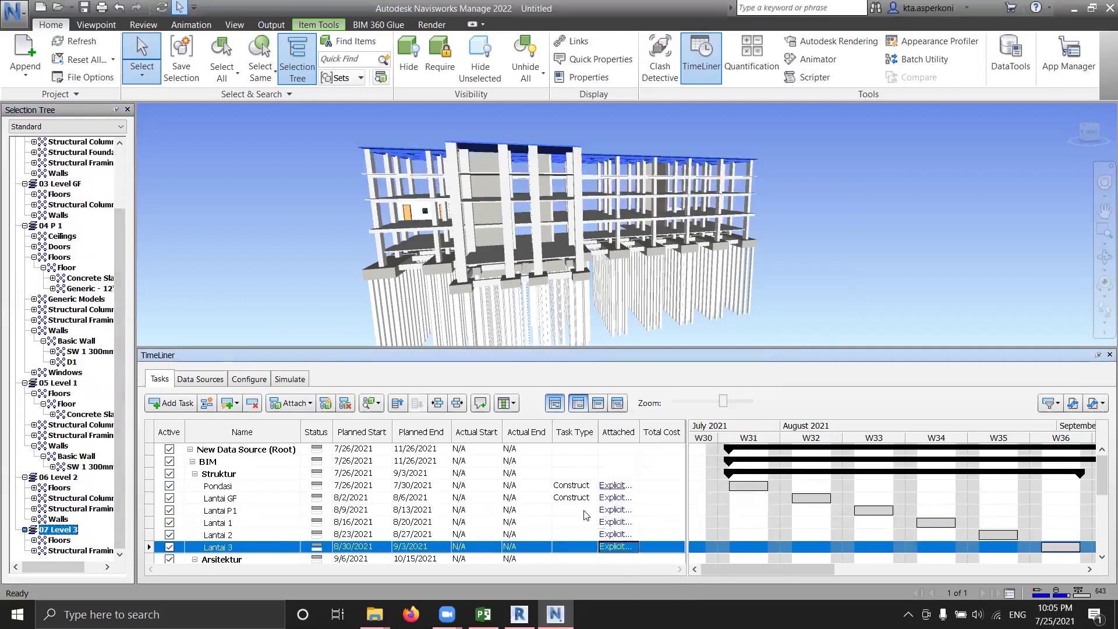
left_click(646, 427)
Fill the Construct task type down to the remaining Struktur tasks from Lantai P1 to Lantai 3
left_click(576, 533, "shift")
right_click(576, 497)
left_click(577, 485, "ctrl")
right_click(570, 501)
left_click(635, 496)
Select the D1 walls, Windows and Generic Models of 04 P 1 for the Lantai P1 task under Arsitektur
scroll(633, 539, "down", 2)
left_click(618, 509)
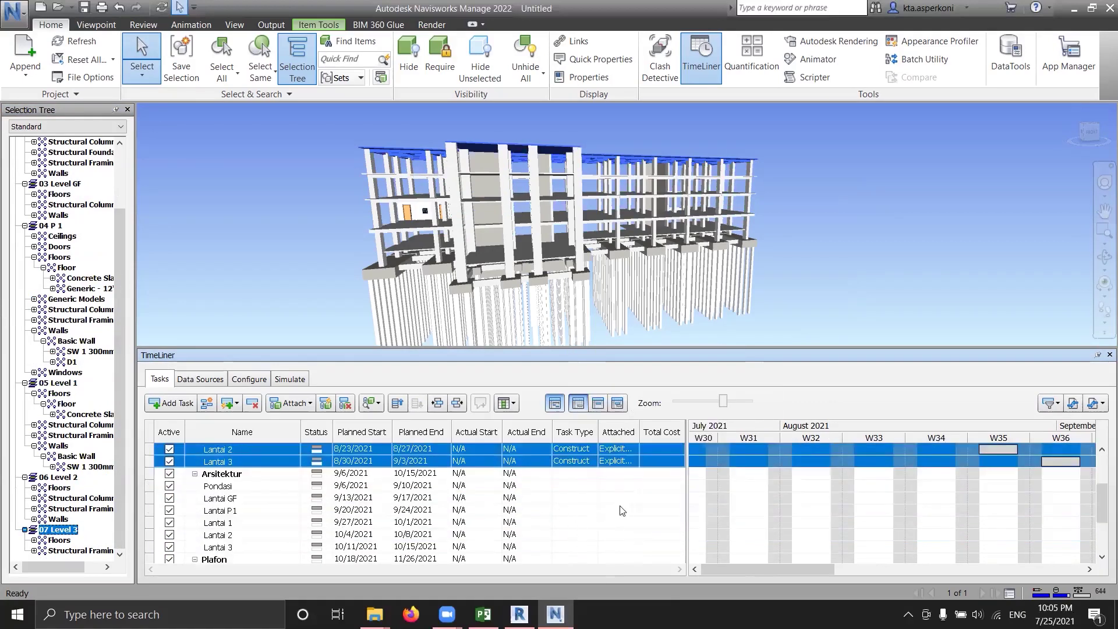
left_click(72, 362)
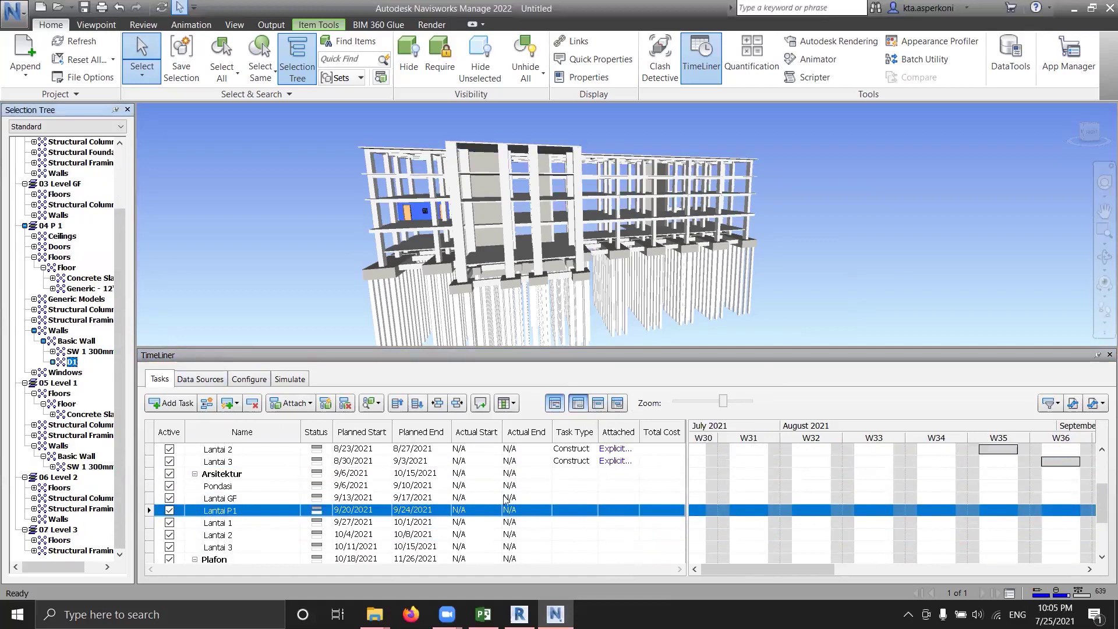
left_click(64, 372, "ctrl")
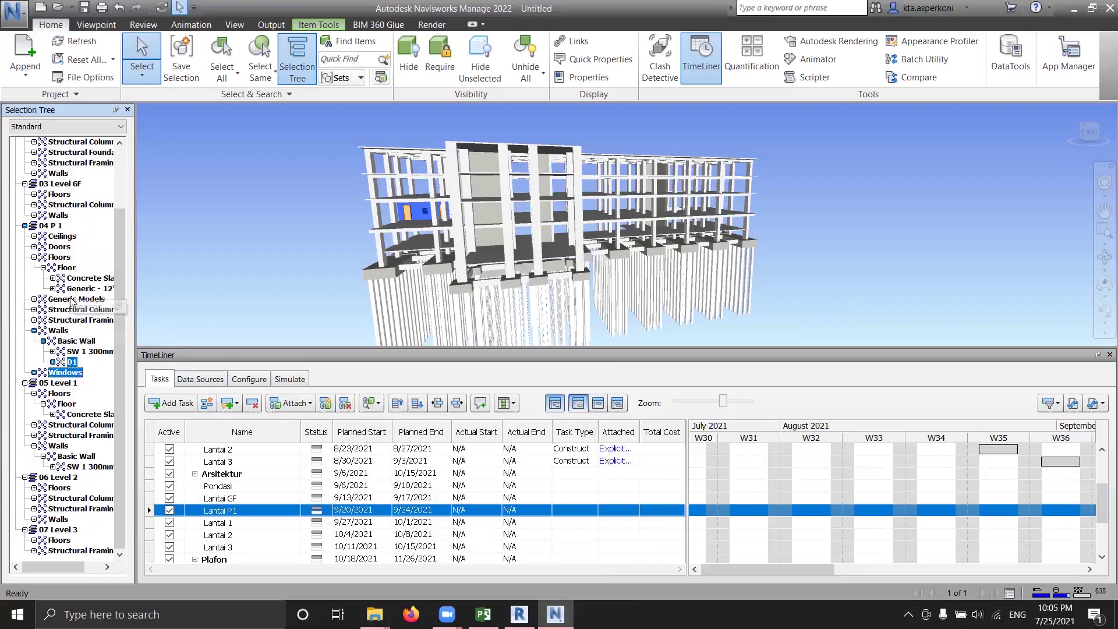
left_click(34, 299)
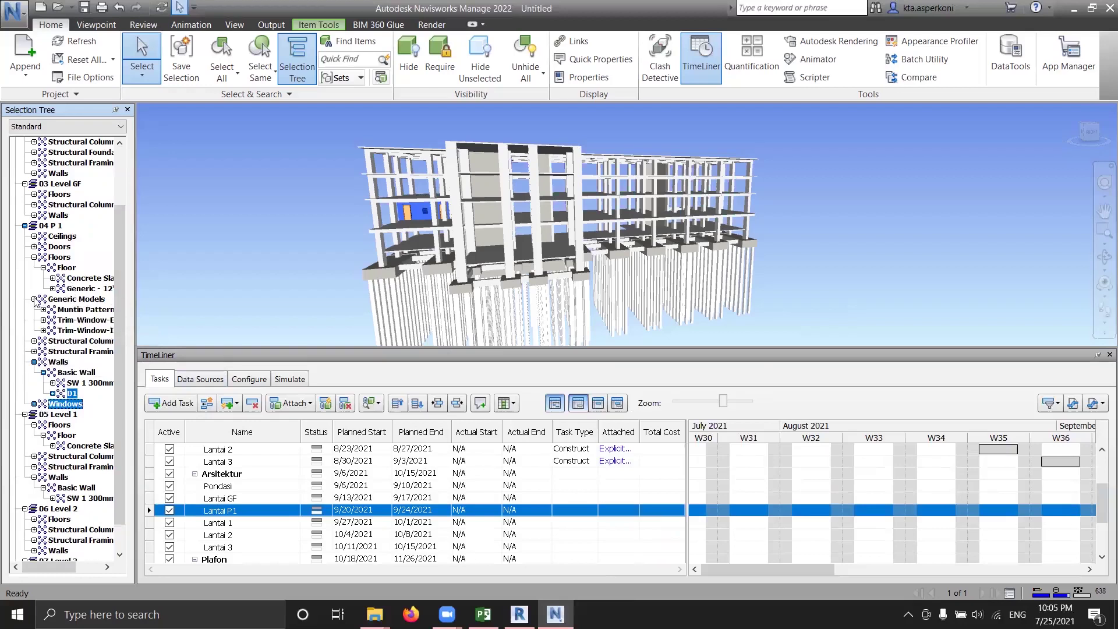
left_click(33, 299)
scroll(35, 369, "up", 1)
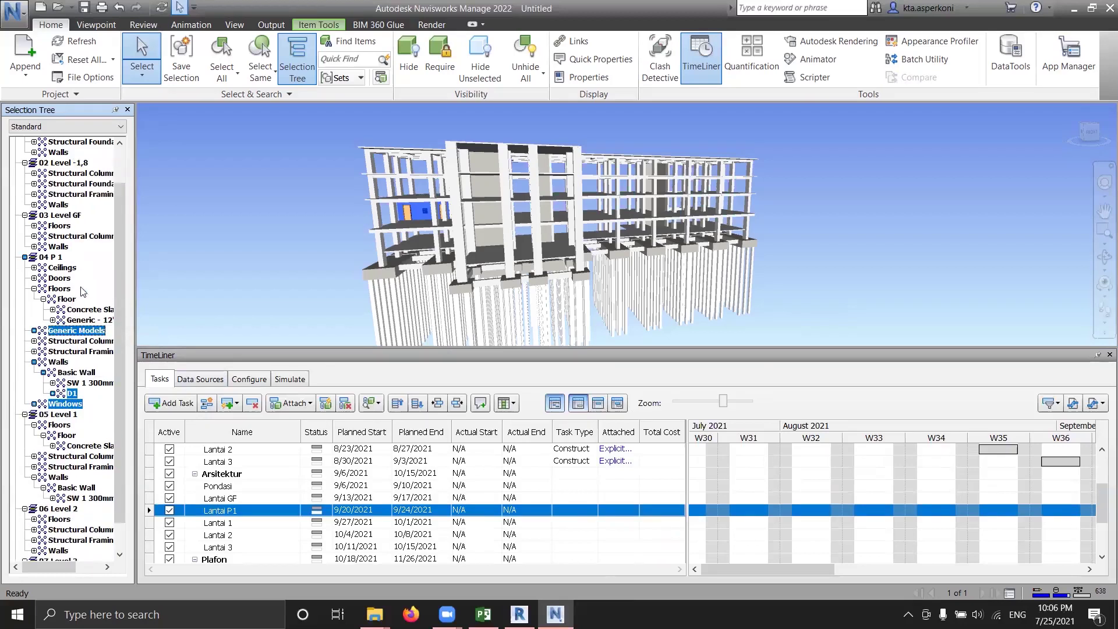
left_click(34, 424)
left_click(34, 456)
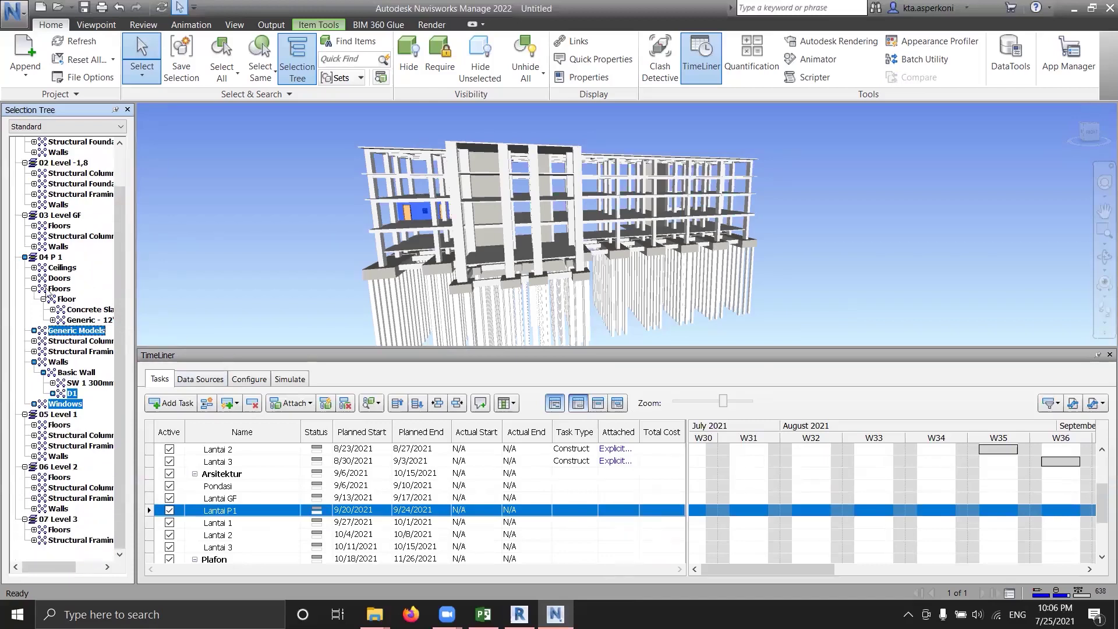
Add the generic floor, Doors and Ceilings of 04 P 1 to the selection and attach it to the Lantai P1 task under Arsitektur
left_click(82, 319, "ctrl")
left_click(59, 277, "ctrl")
left_click(61, 268, "ctrl")
middle_click_drag(611, 256, 583, 291, "shift")
right_click(617, 510)
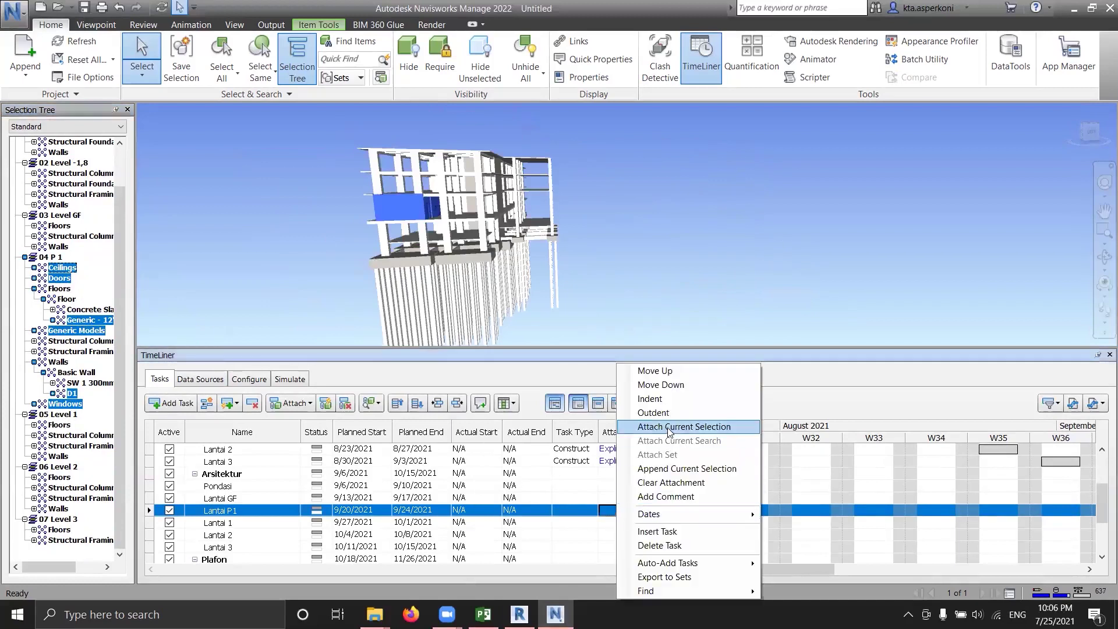
left_click(668, 427)
right_click(616, 511)
left_click(588, 512)
Attach the Ceilings of 04 P 1 to the Lantai P1 task under Plafon and set its task type to Construct
scroll(605, 516, "down", 3)
left_click(618, 510)
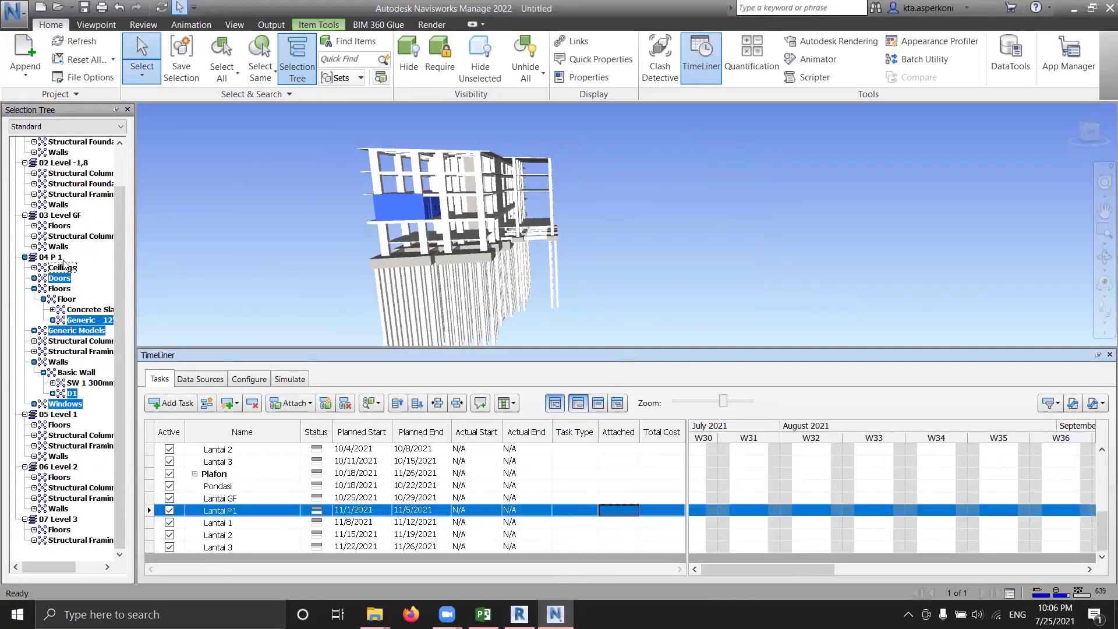
right_click(617, 510)
left_click(667, 423)
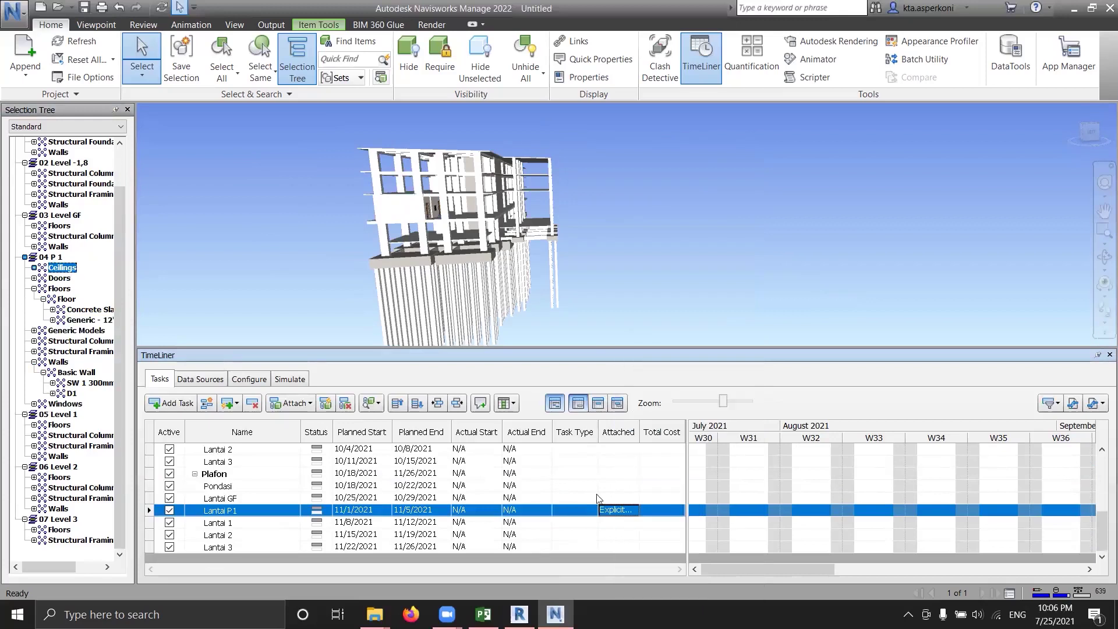
left_click(571, 510)
left_click(572, 522)
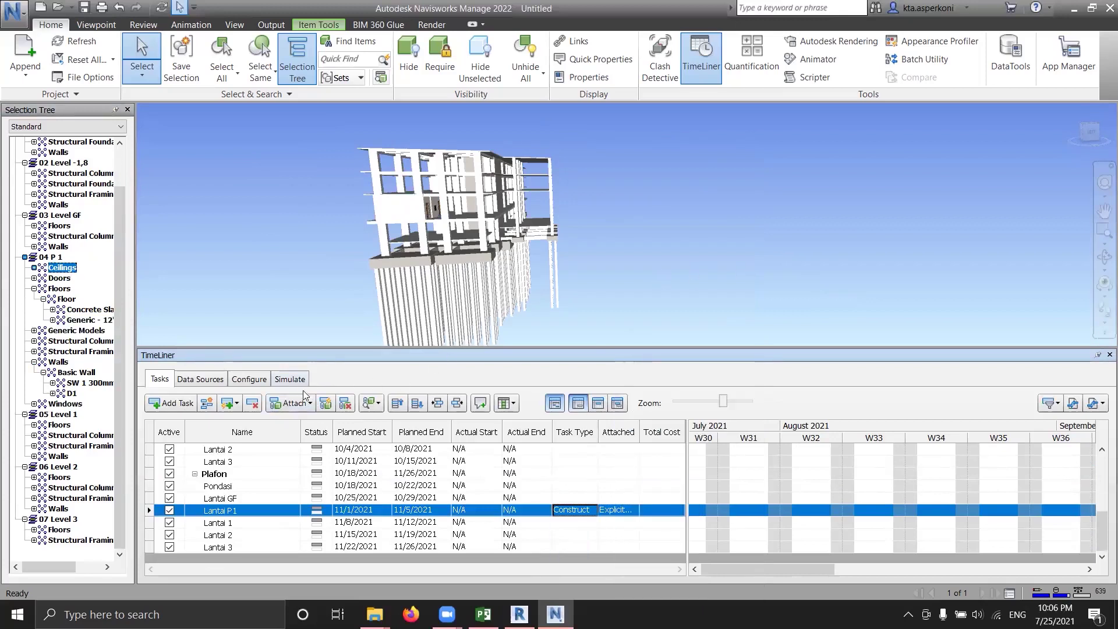
Play the TimeLiner construction simulation through to its end while viewing the building from several angles
left_click(290, 379)
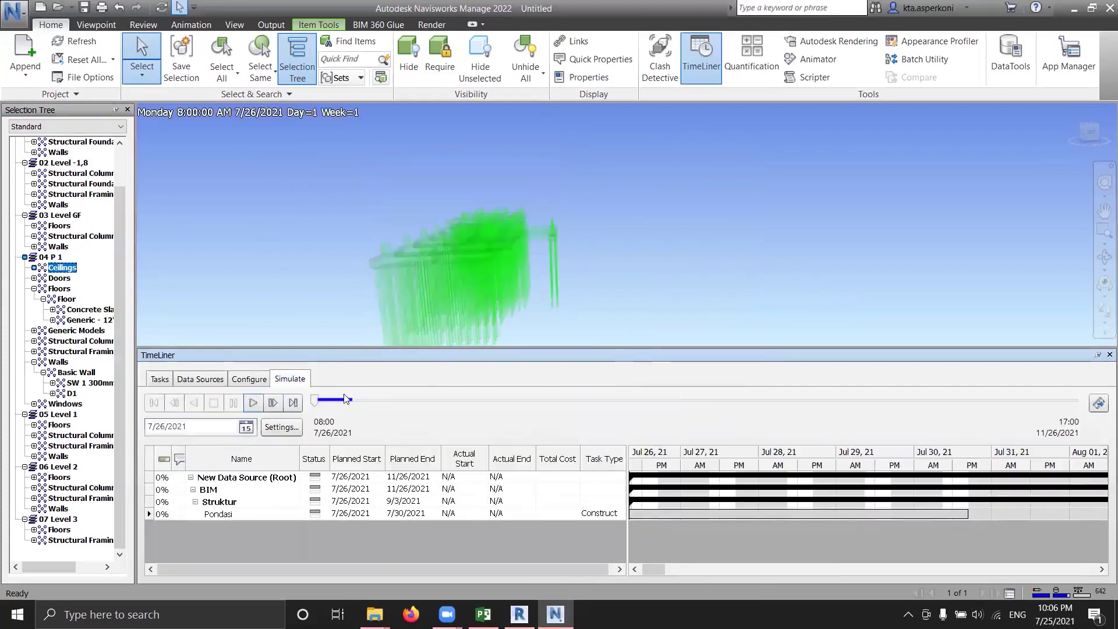
left_click(253, 403)
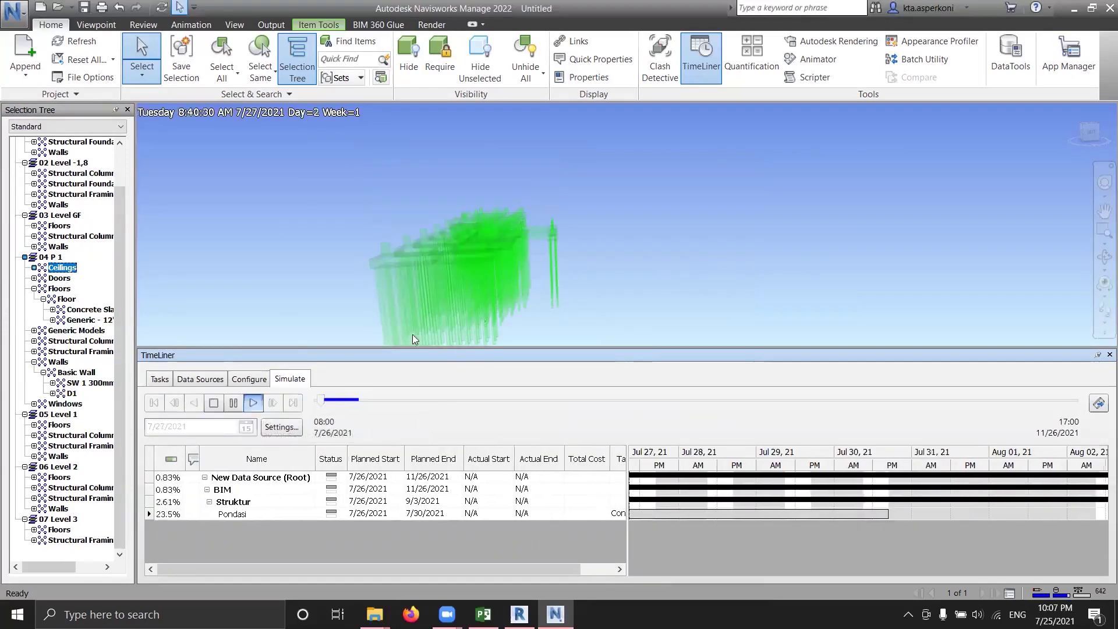
middle_click_drag(651, 276, 750, 245, "shift")
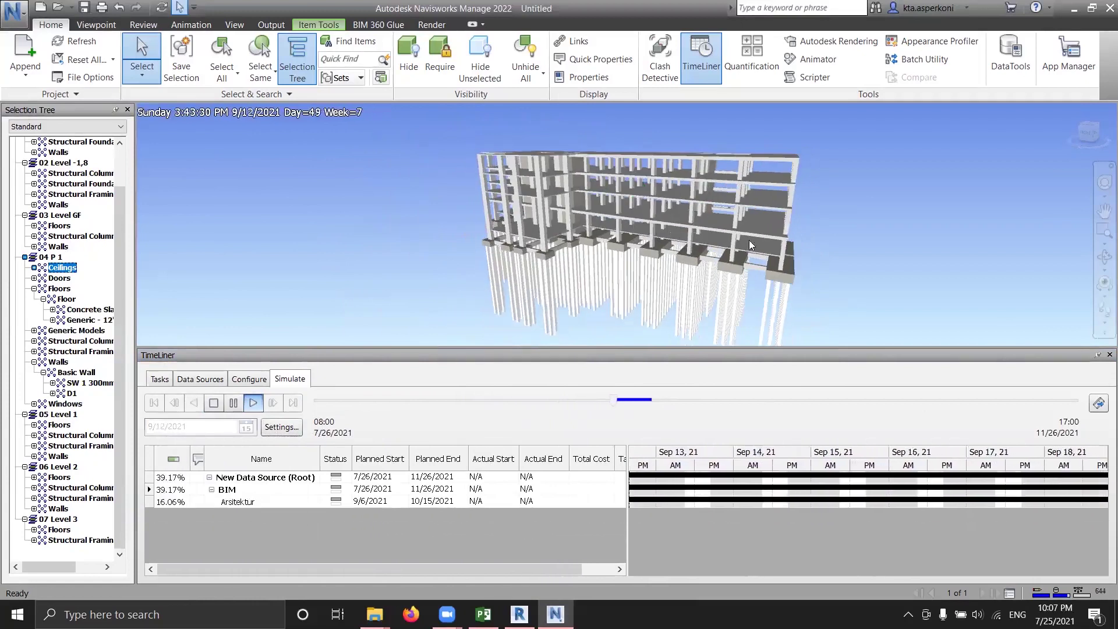
middle_click_drag(452, 223, 574, 239, "shift")
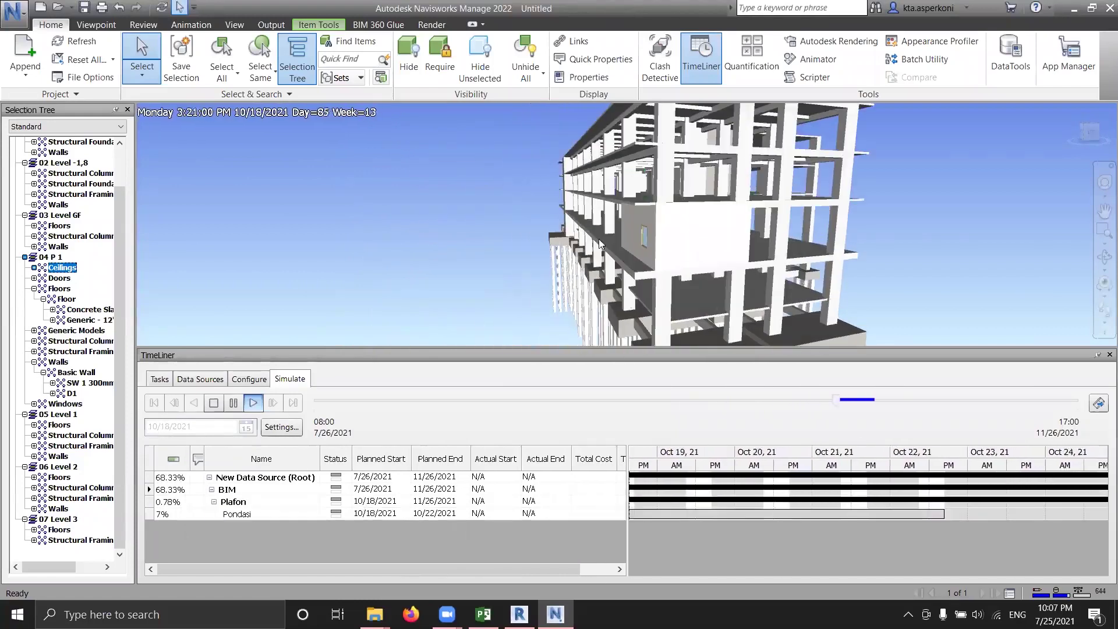
scroll(582, 245, "down", 5)
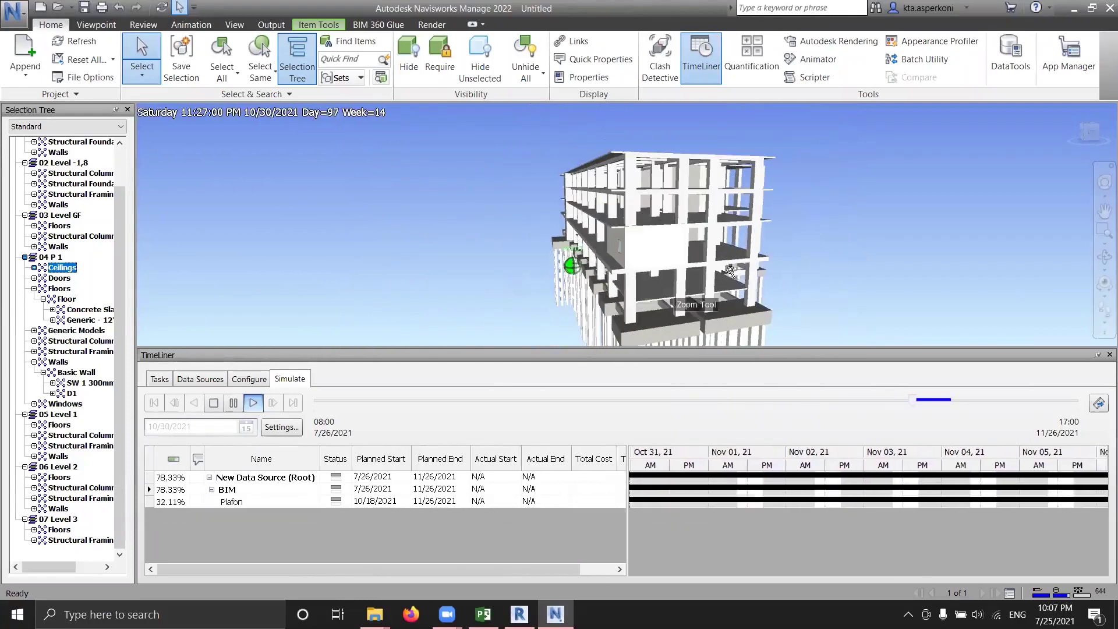
middle_click_drag(706, 271, 548, 242)
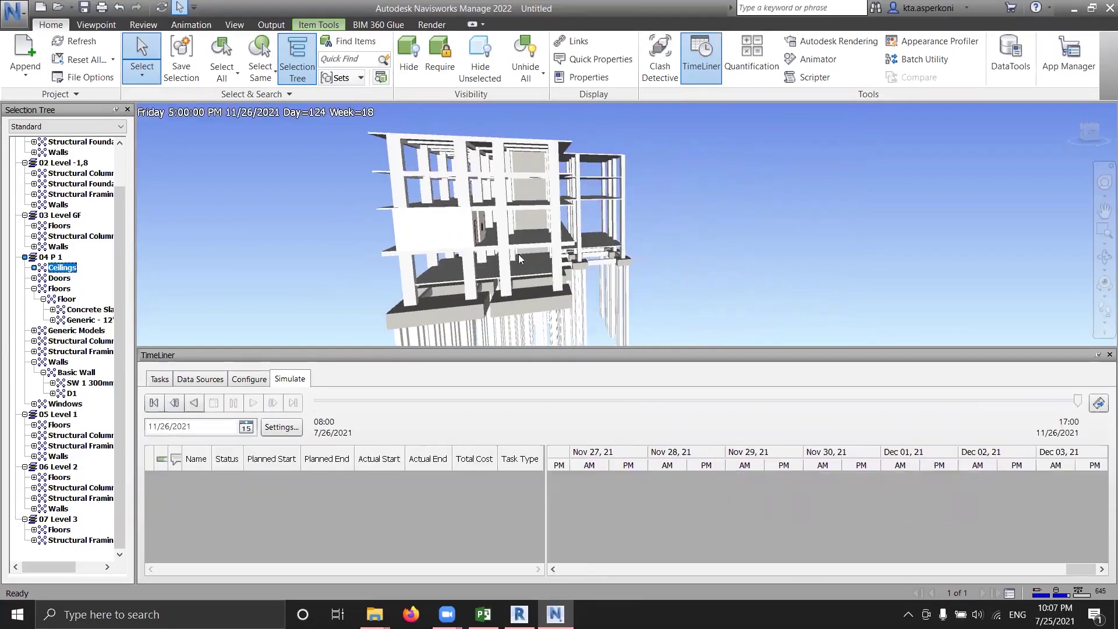
middle_click_drag(475, 295, 425, 245, "shift")
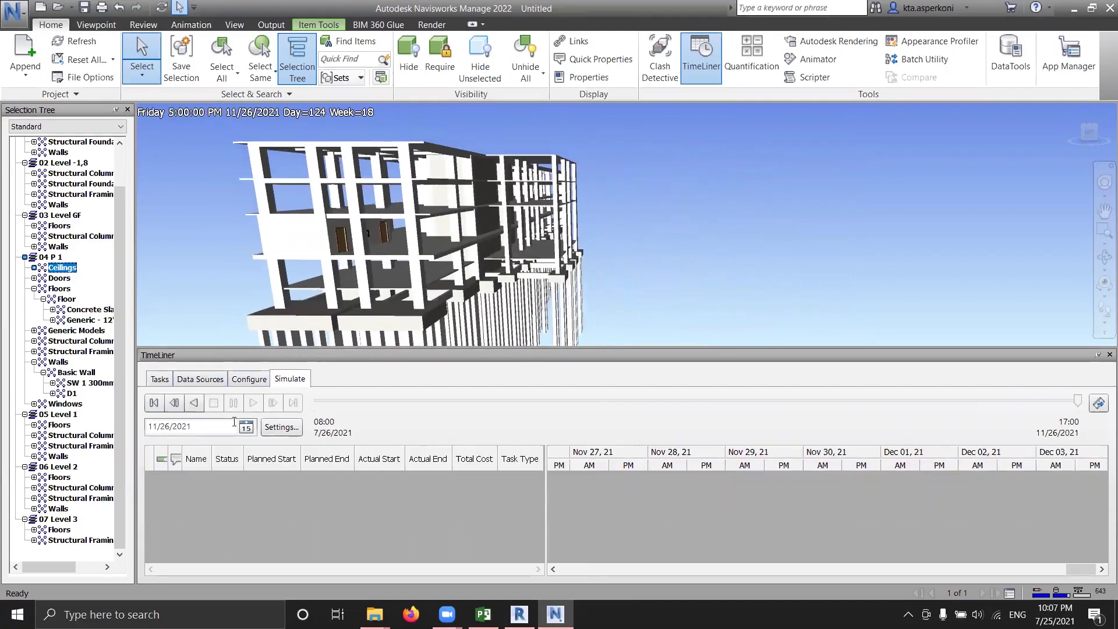
Switch to Microsoft Project and open the recent Project1.mpp from the project 2 folder
left_click(199, 379)
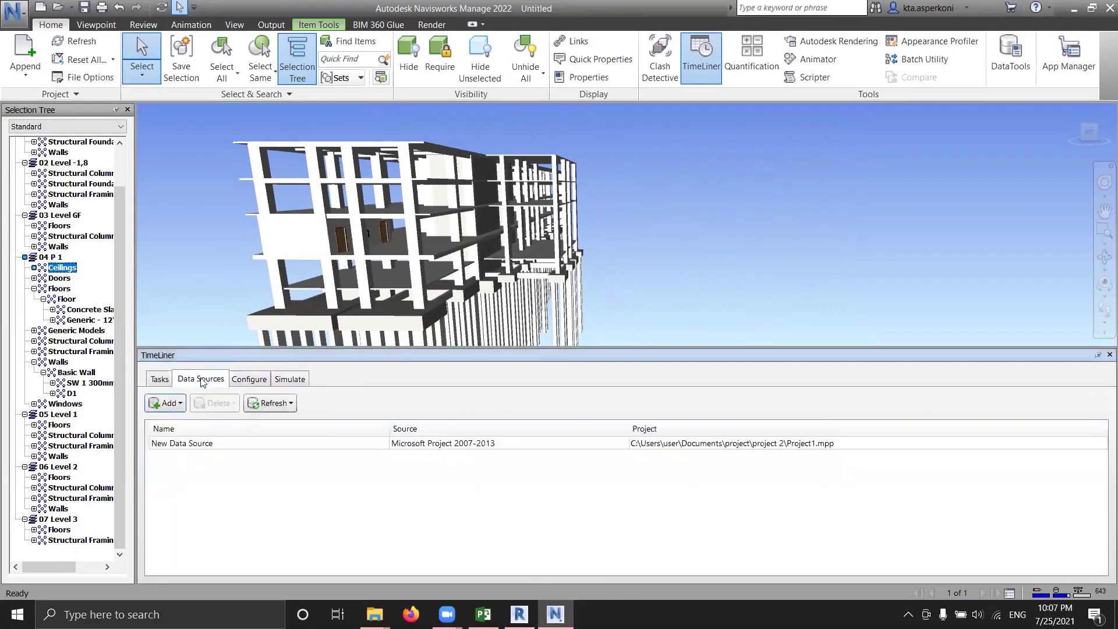
left_click(160, 379)
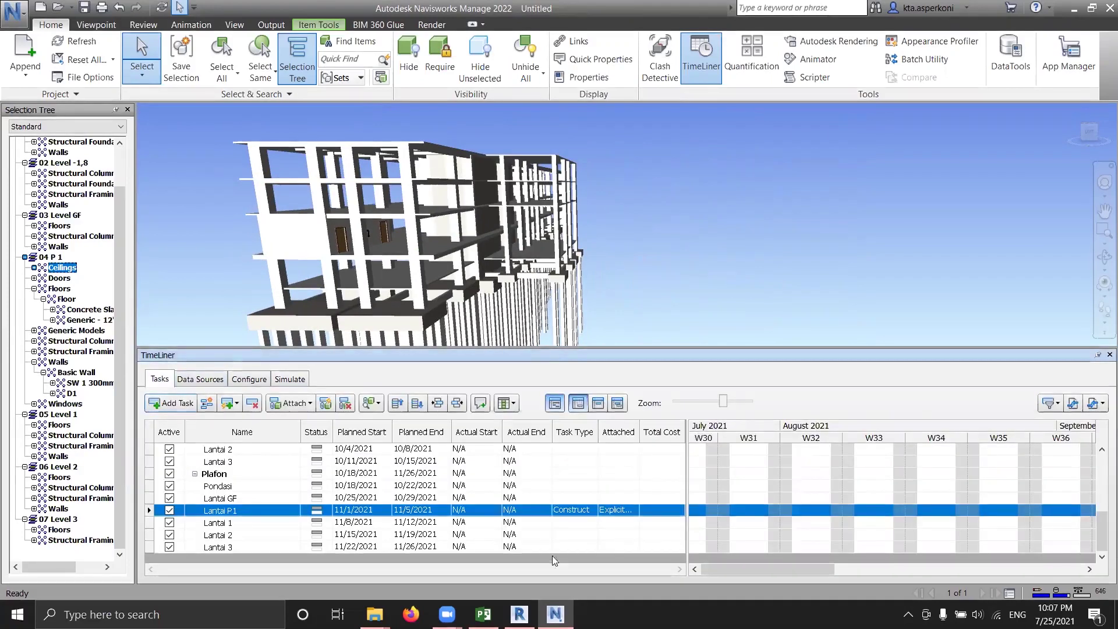
mouse_move(482, 614)
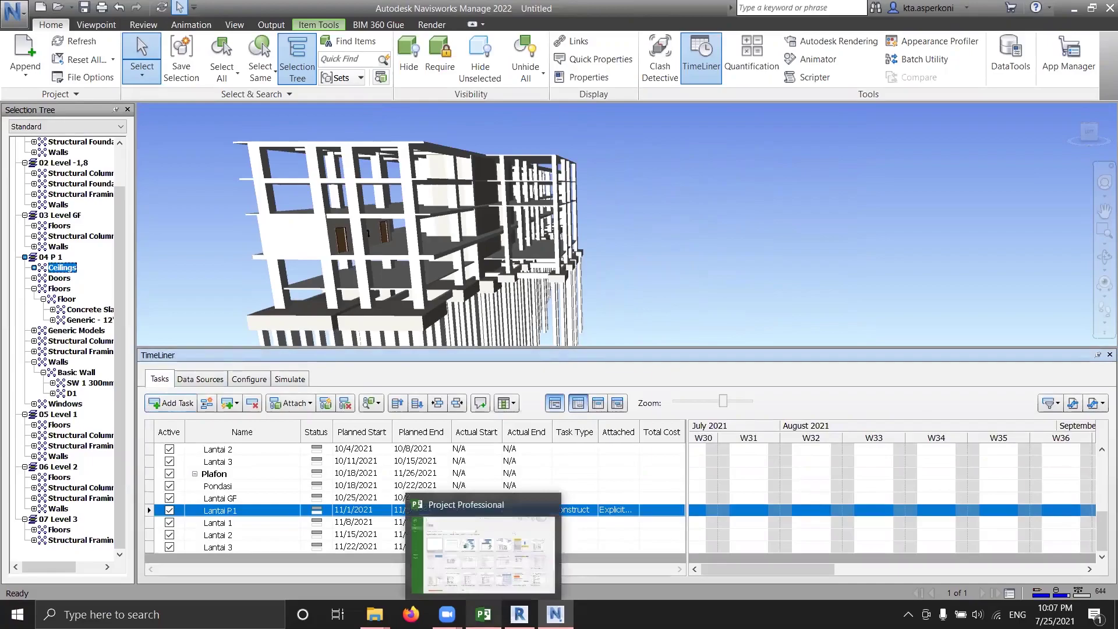
left_click(483, 553)
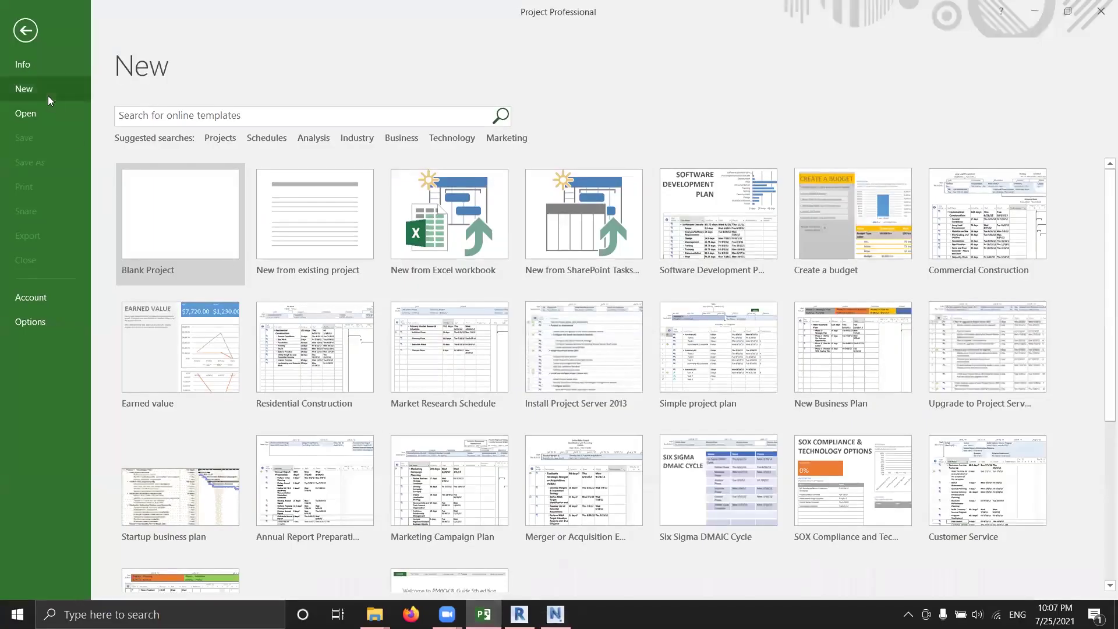
left_click(28, 112)
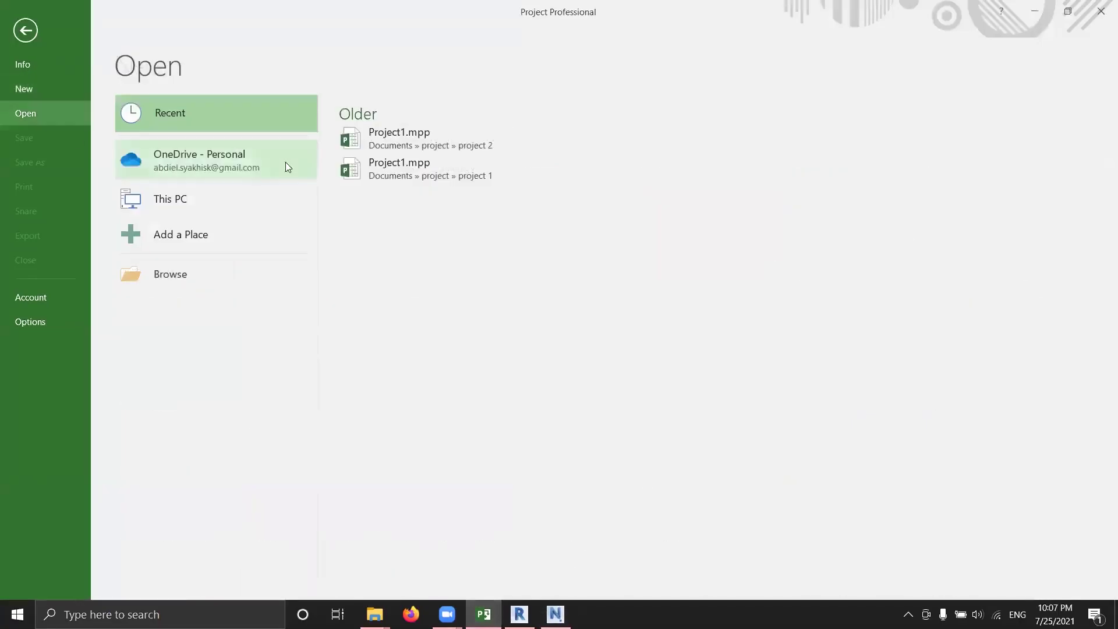
left_click(419, 146)
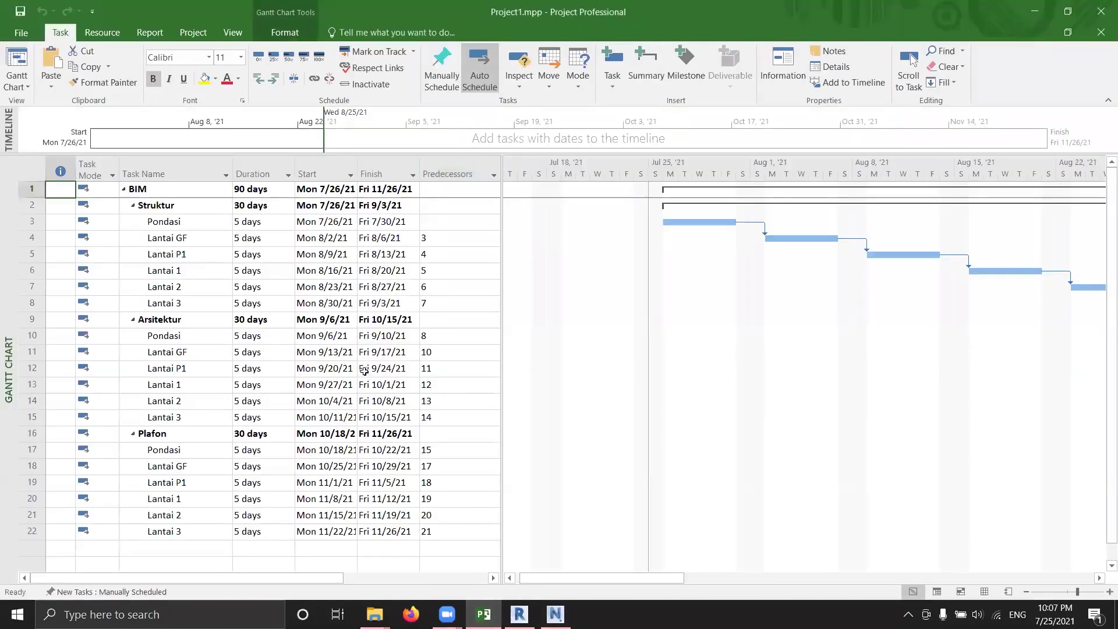
Set the predecessors under Arsitektur to 6 for Pondasi, 7 for Lantai GF and 8 for Lantai P1
scroll(733, 341, "down", 6)
scroll(739, 326, "up", 6)
left_click_drag(654, 578, 755, 572)
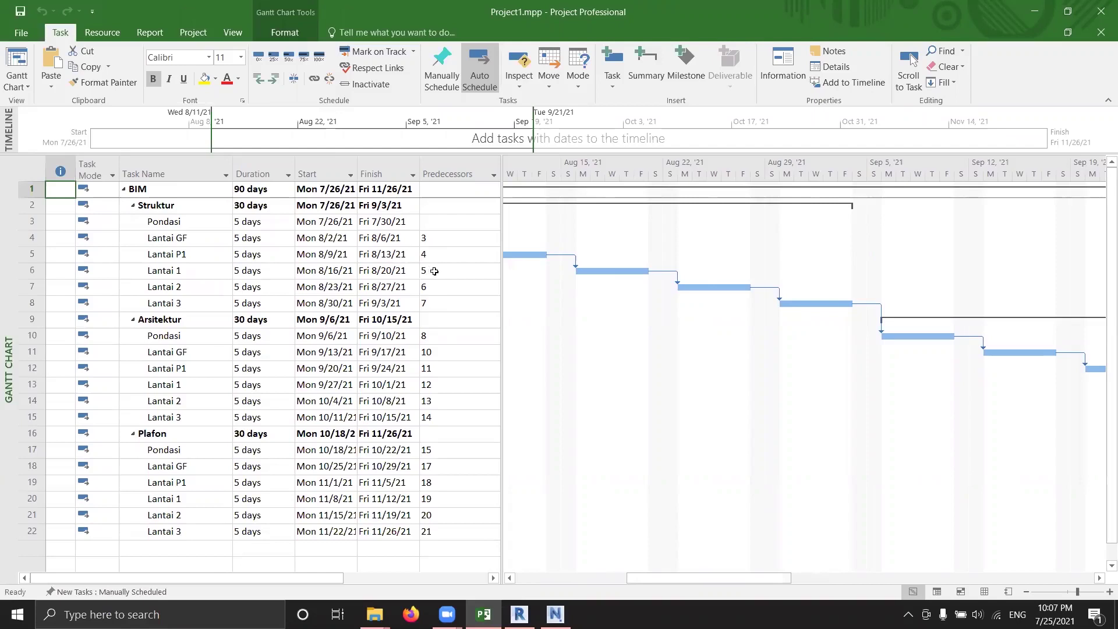
mouse_move(430, 336)
left_mouse_down()
mouse_move(414, 337)
mouse_move(435, 337)
left_mouse_up()
left_click(435, 337)
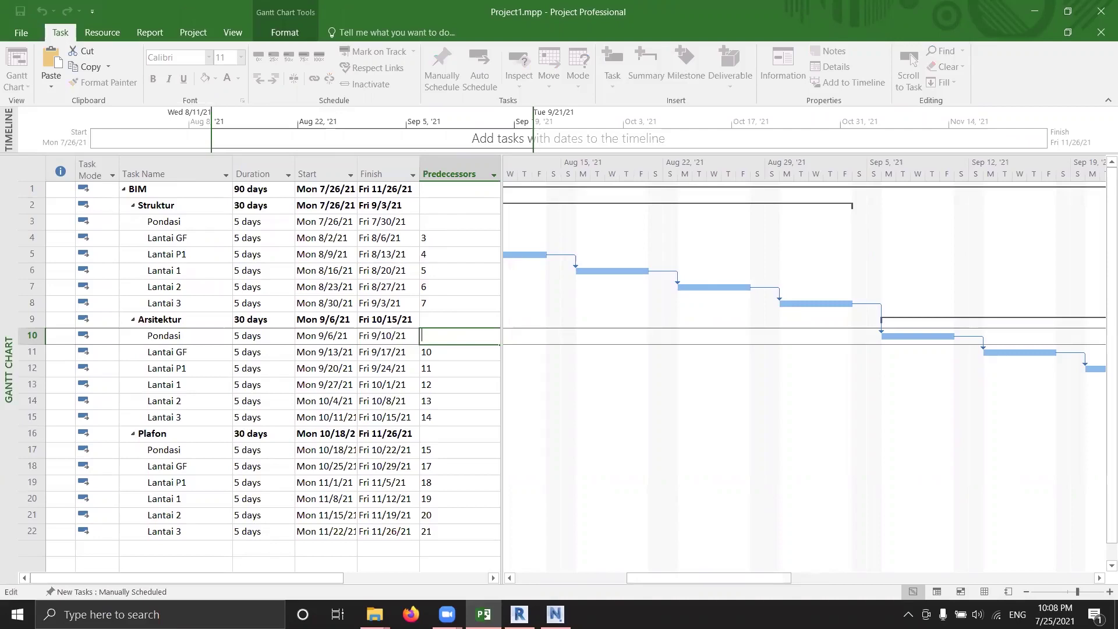
key("Return")
type("7")
key("Return")
type("8")
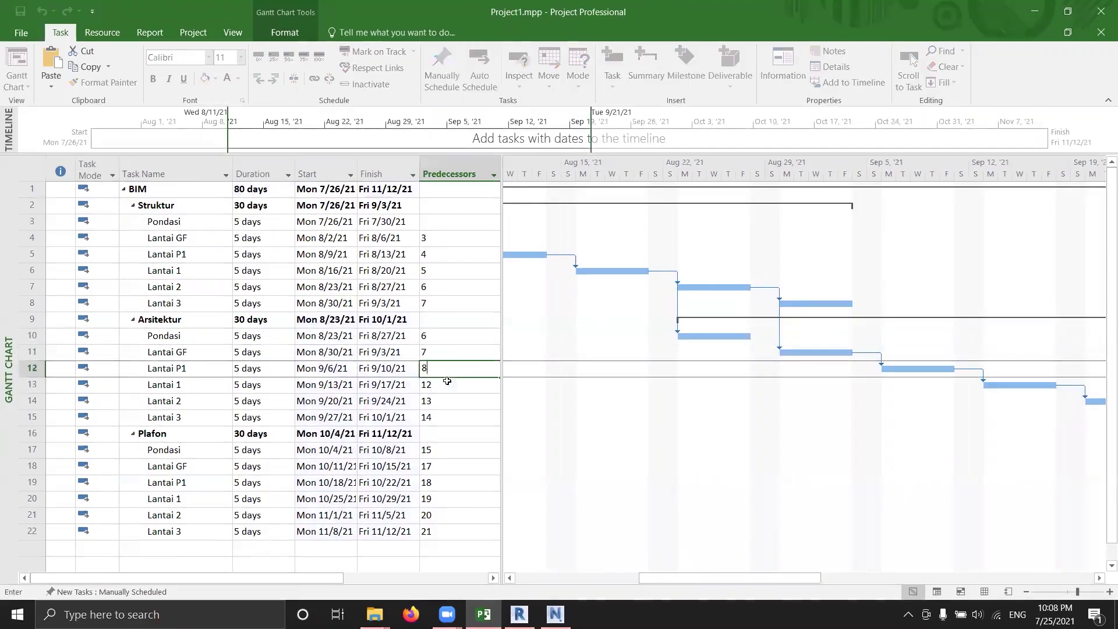
key("Return")
Set the predecessors under Arsitektur to 10 for Lantai 1, 11 for Lantai 2 and 12 for Lantai 3
type("9")
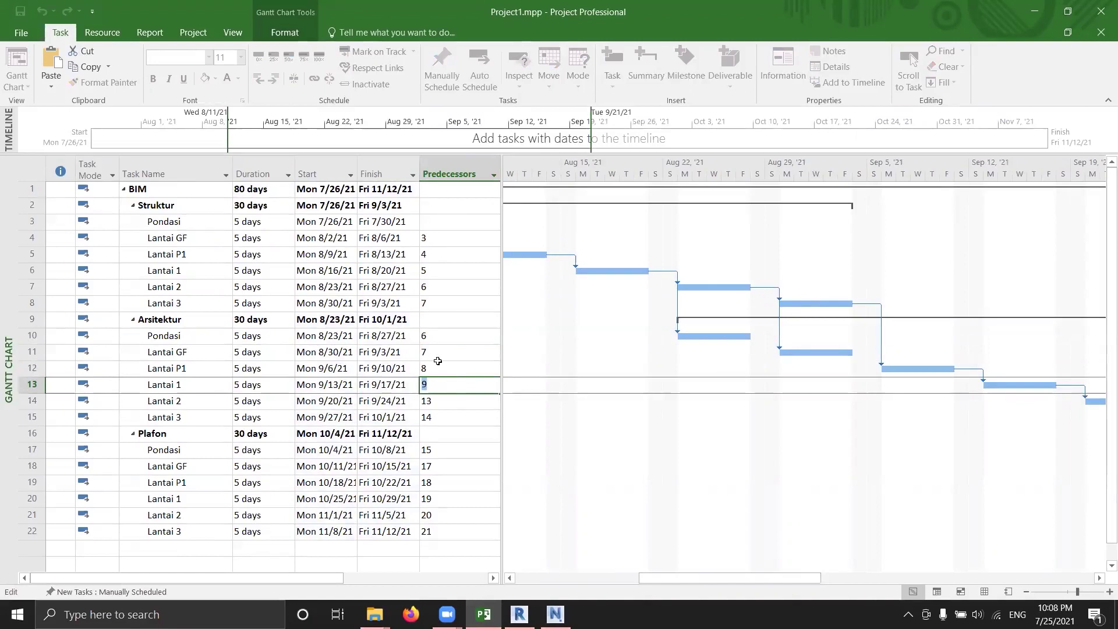
type("10")
key("Return")
key("BackSpace")
type("1")
key("Return")
key("F2")
key("BackSpace")
type("2")
left_click(437, 453)
mouse_move(728, 578)
left_mouse_down()
mouse_move(707, 577)
mouse_move(723, 578)
left_mouse_up()
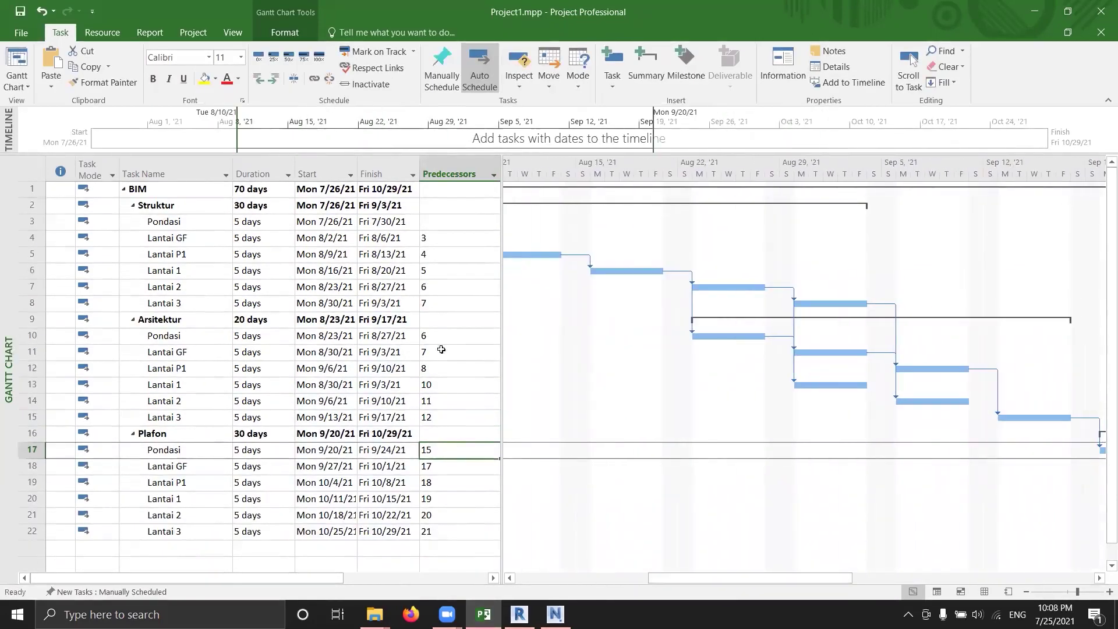
Copy the six Arsitektur predecessors onto the Plafon tasks from Pondasi to Lantai 3
left_click_drag(445, 337, 447, 417)
key("ctrl+c")
left_click(446, 452)
key("ctrl+v")
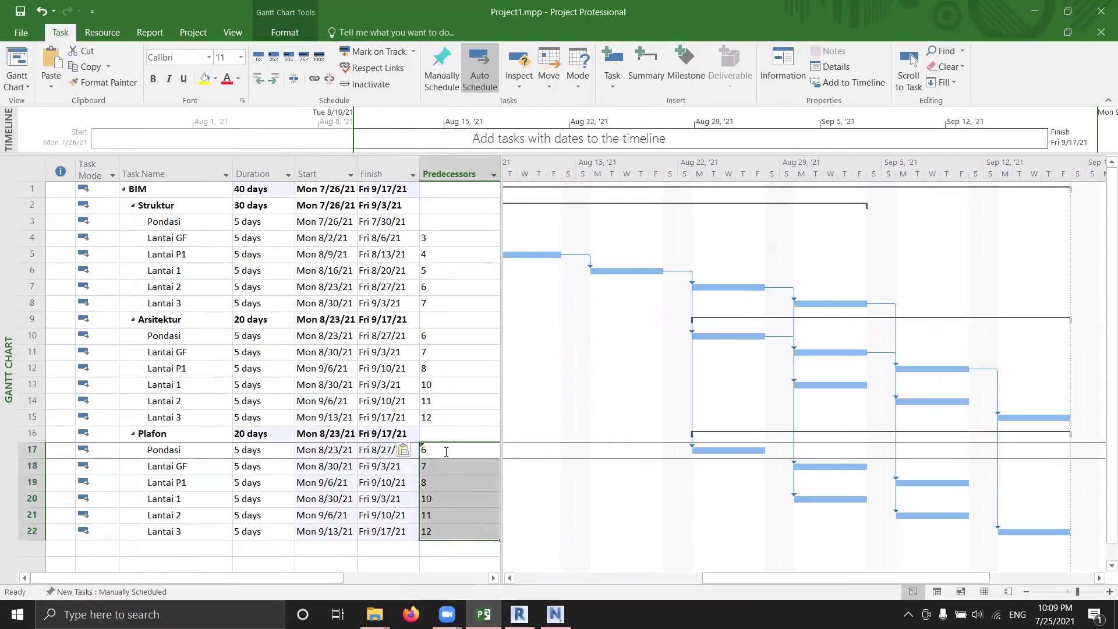
left_click(446, 451)
left_click(457, 531)
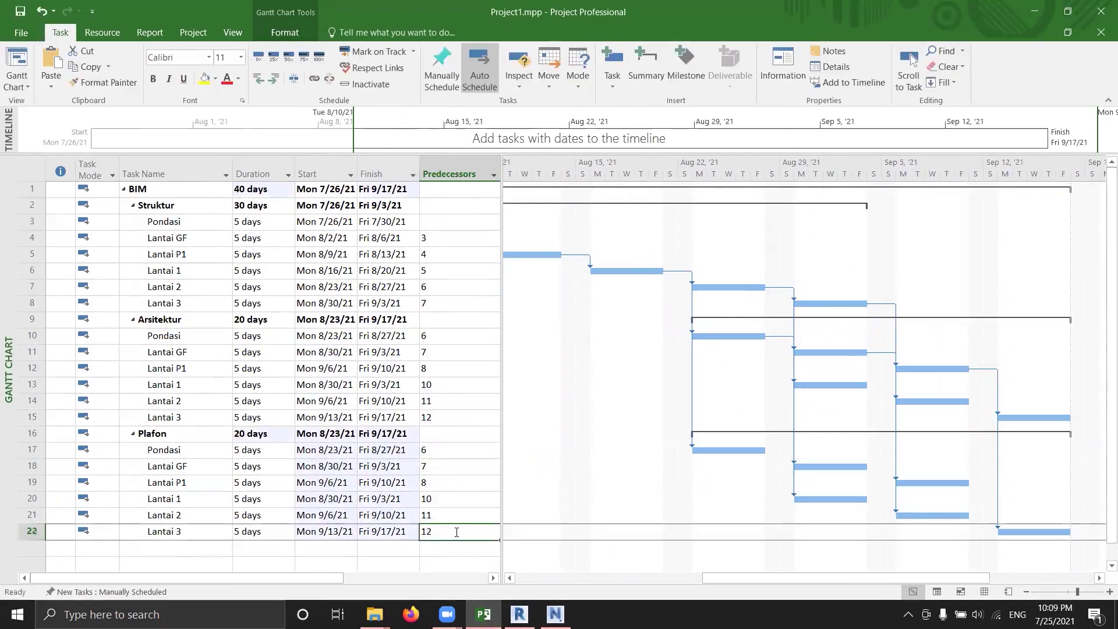
Set the predecessors under Plafon to 7 for Pondasi, 8 for Lantai GF and 9 for Lantai P1
left_click(443, 450)
type("7")
key("Return")
type("8")
key("Return")
type("9")
key("Return")
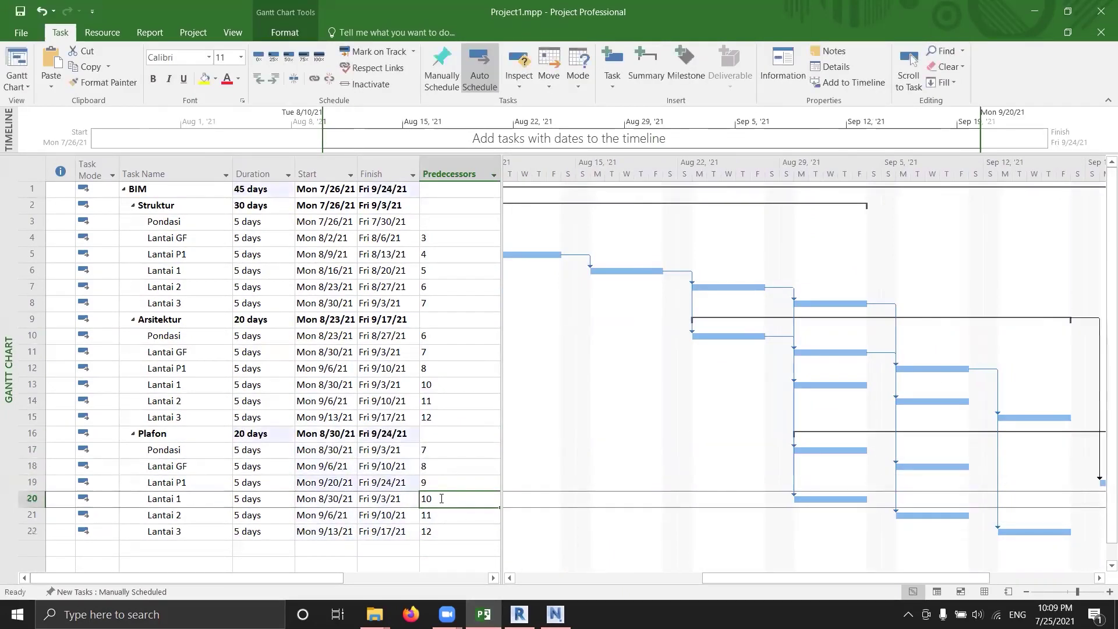
Set the predecessors under Plafon to 10 for Lantai P1, 11 for Lantai 1, 12 for Lantai 2 and 13 for Lantai 3
left_click(443, 483)
type("10")
key("Return")
type("11")
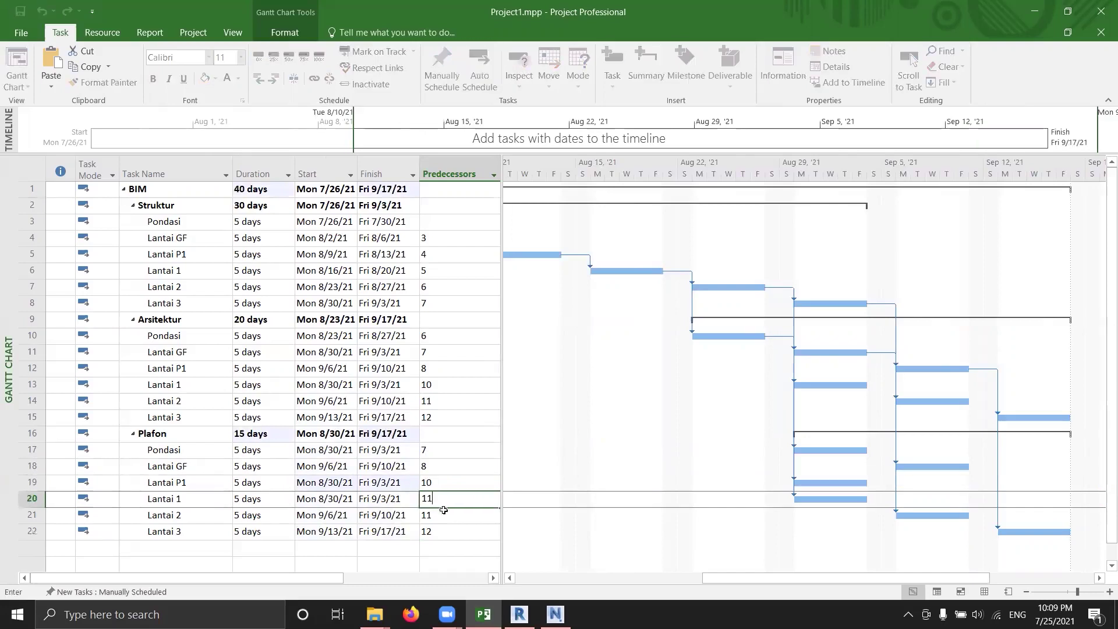
key("Return")
type("12")
key("Return")
type("13")
left_click(459, 498)
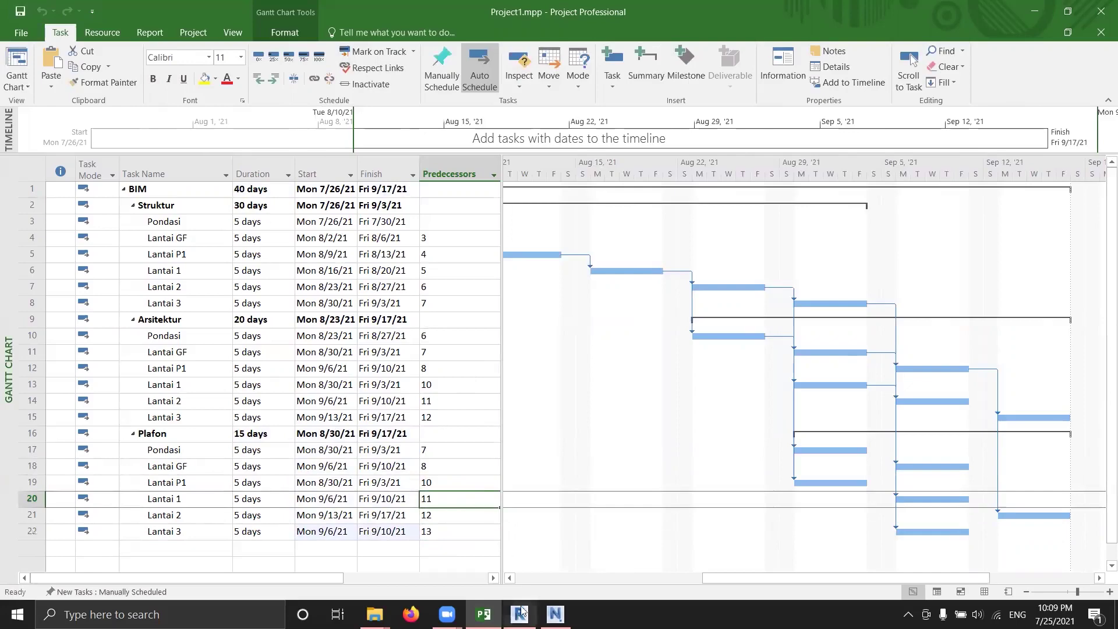
Switch to Navisworks and refresh all TimeLiner data sources using Rebuild Task Hierarchy
left_click(555, 614)
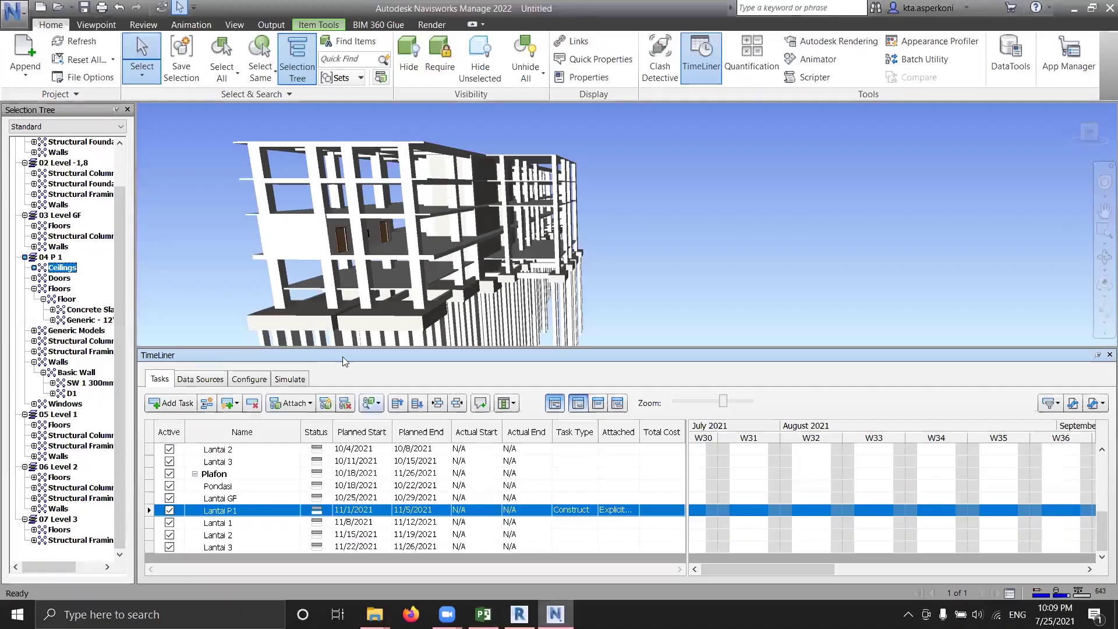
left_click(204, 376)
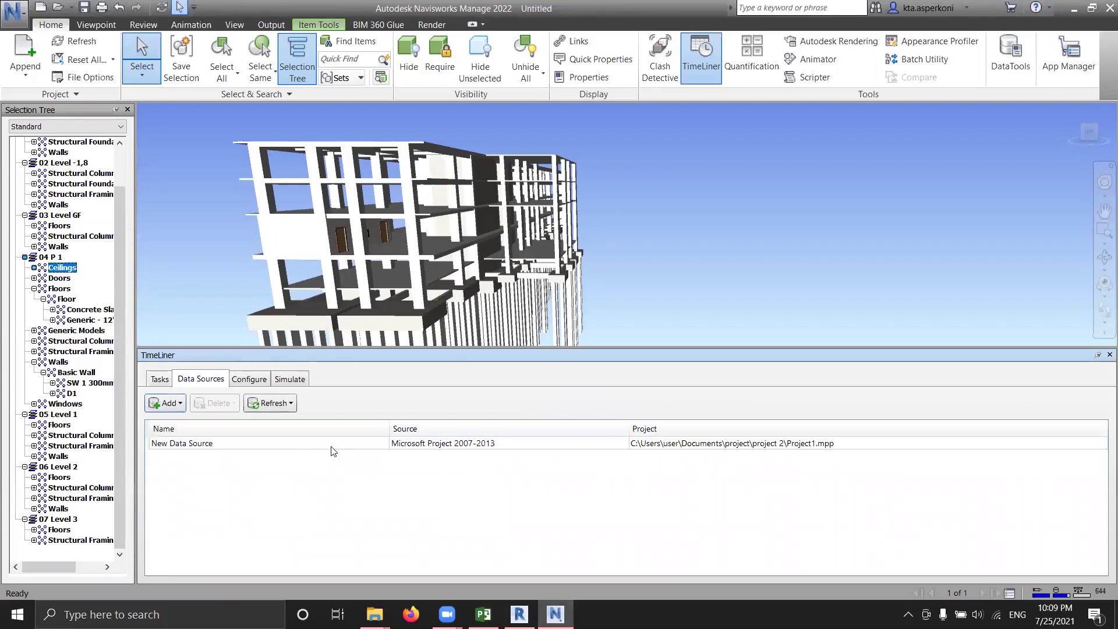
left_click(285, 404)
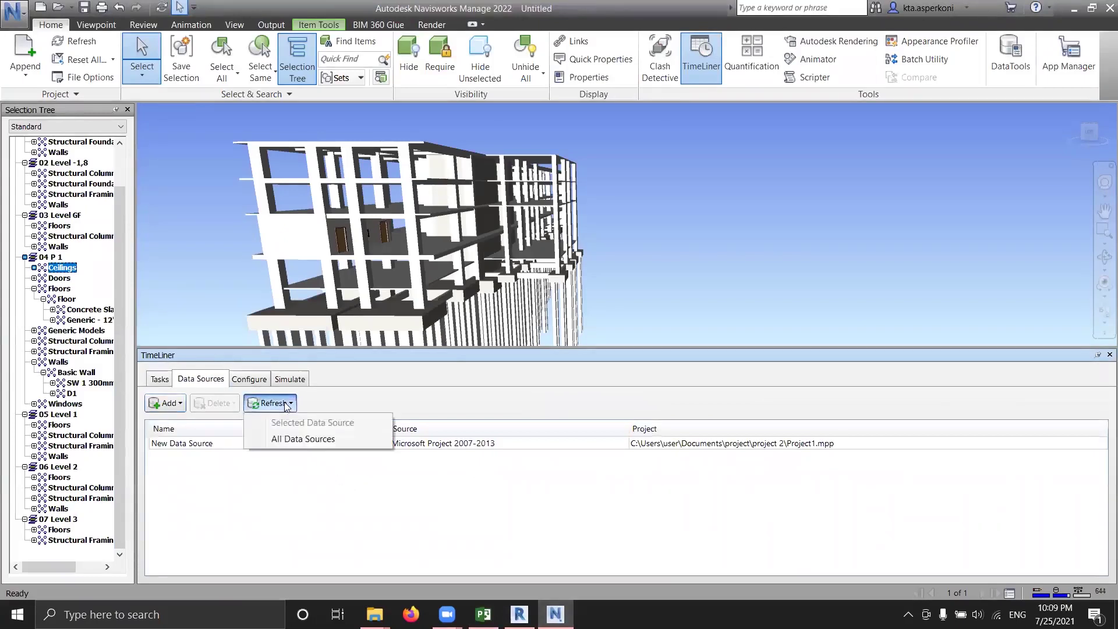
left_click(315, 436)
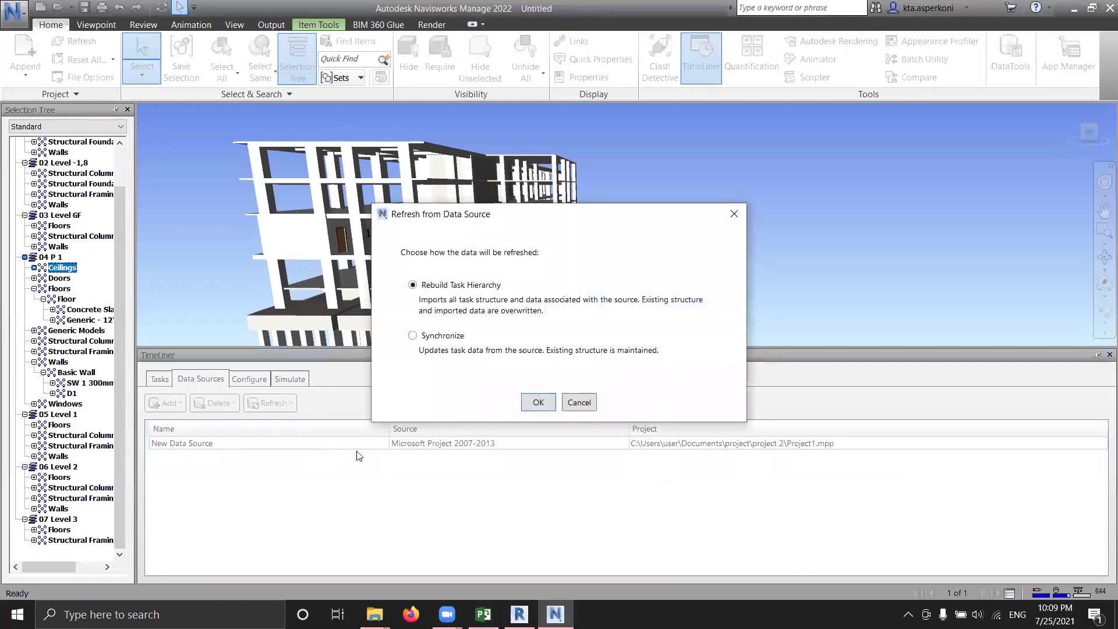
left_click(527, 401)
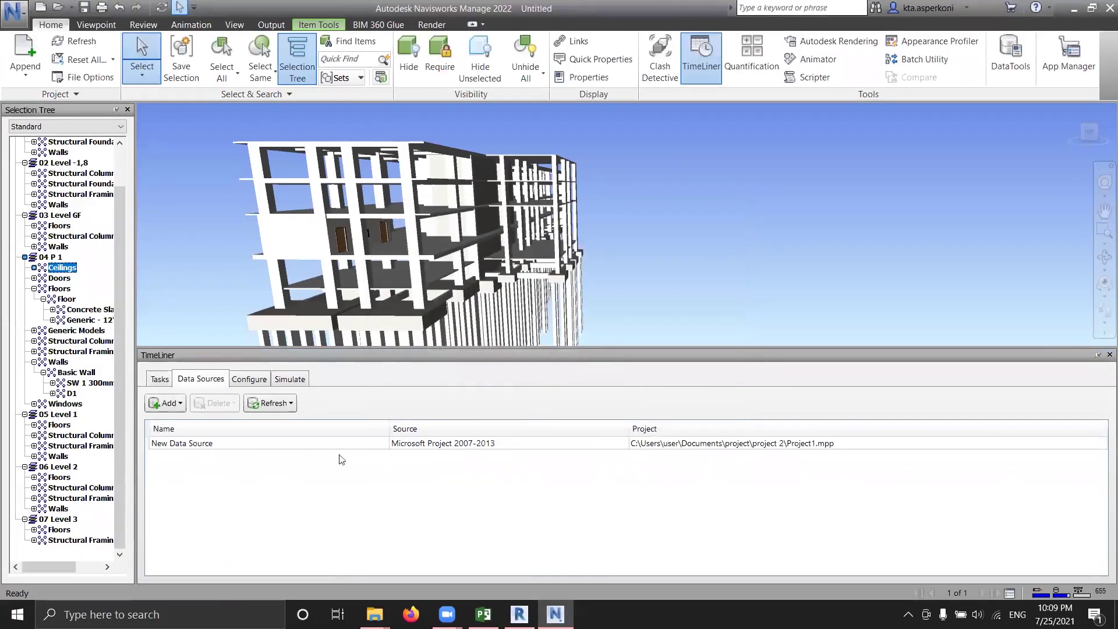
Examine the refreshed planned dates and Gantt bars of the Struktur, Arsitektur and Plafon tasks
left_click(160, 379)
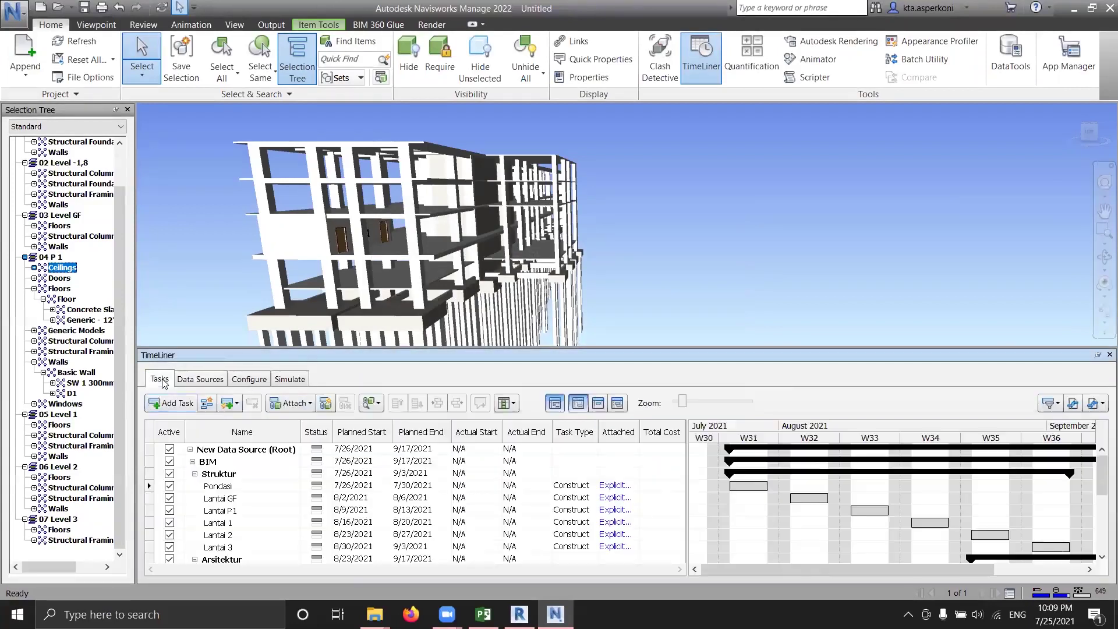
scroll(922, 515, "down", 1)
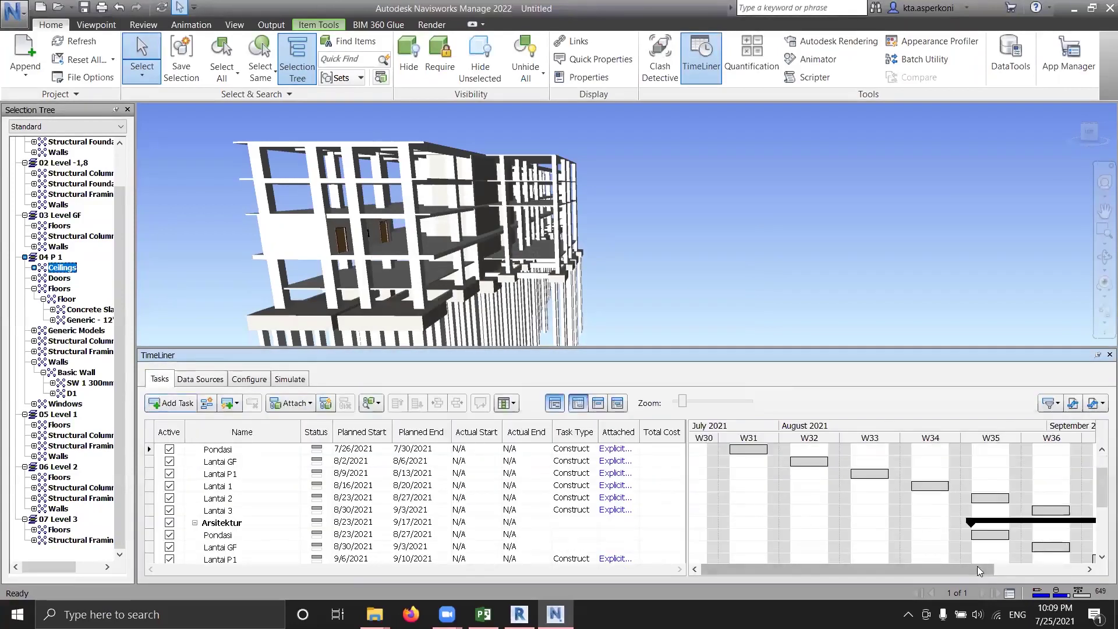
left_click_drag(955, 577, 1034, 571)
scroll(582, 500, "down", 4)
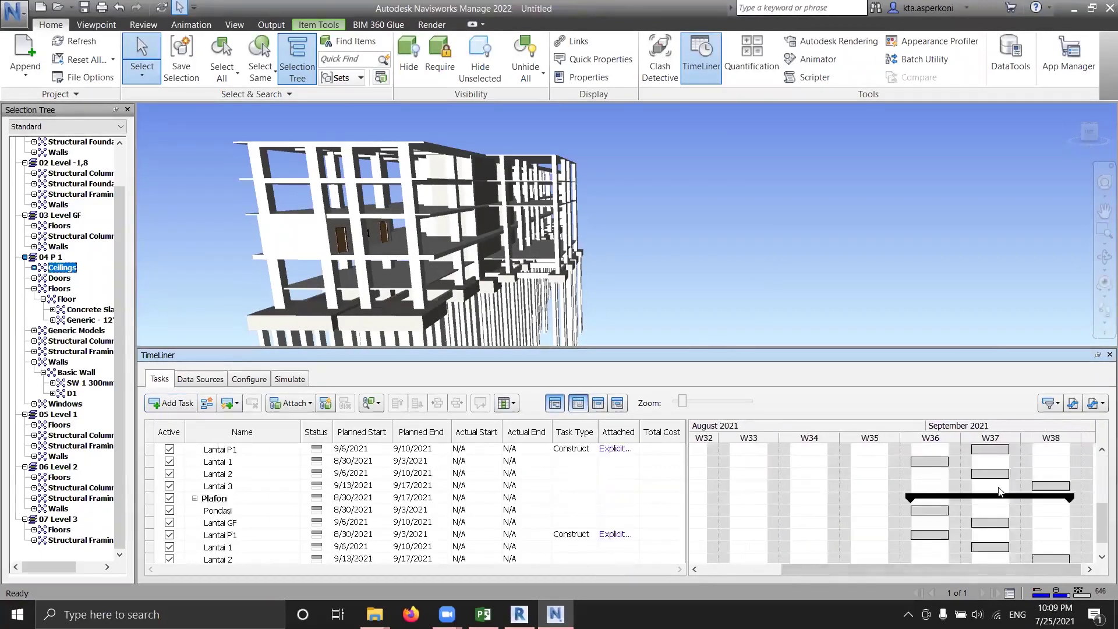
left_click(221, 383)
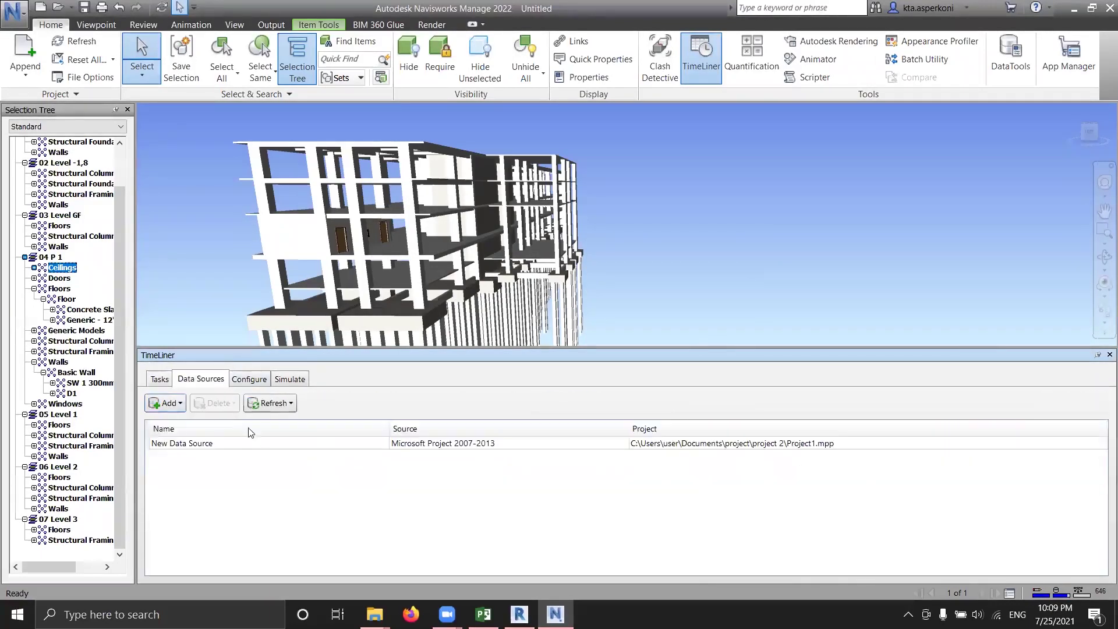
left_click(292, 403)
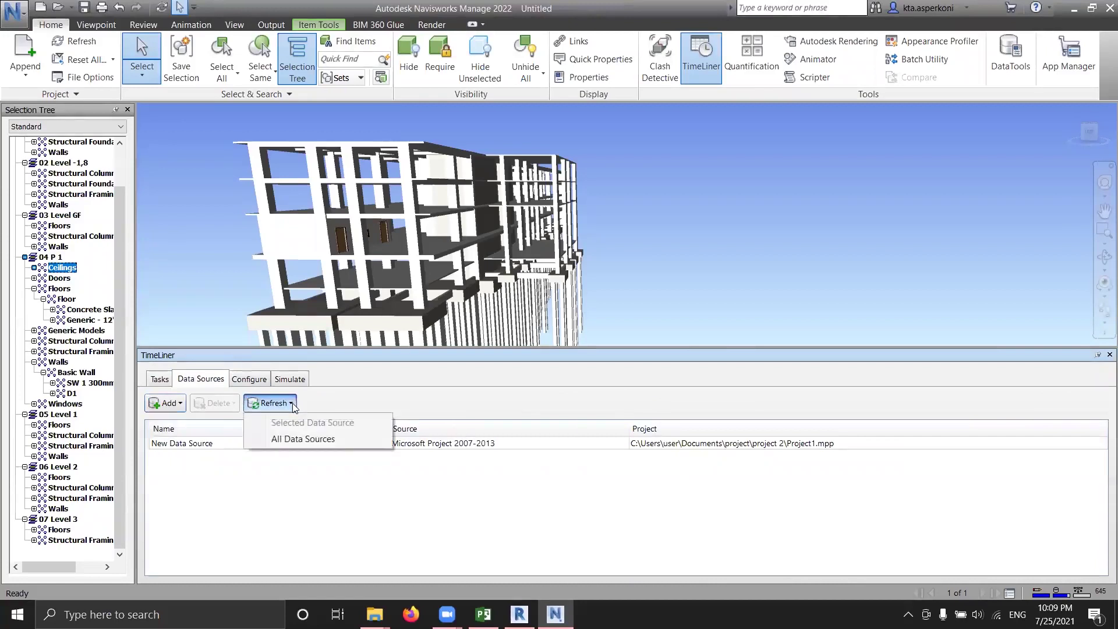
left_click(211, 387)
left_click(159, 379)
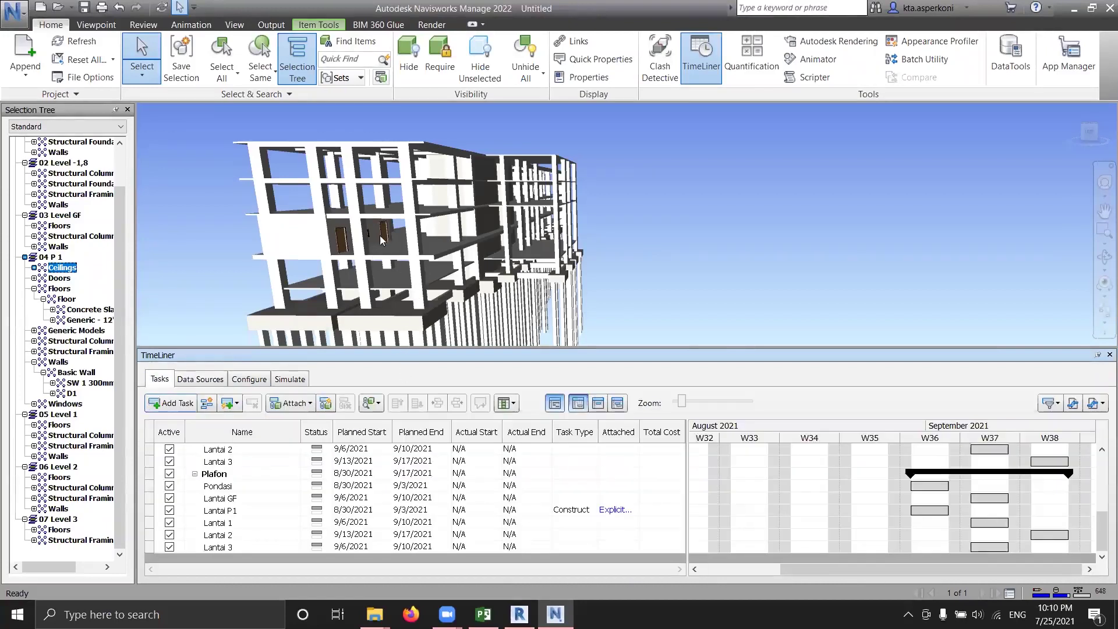
Play the TimeLiner construction simulation through to its end and view the building from different sides
left_click(290, 379)
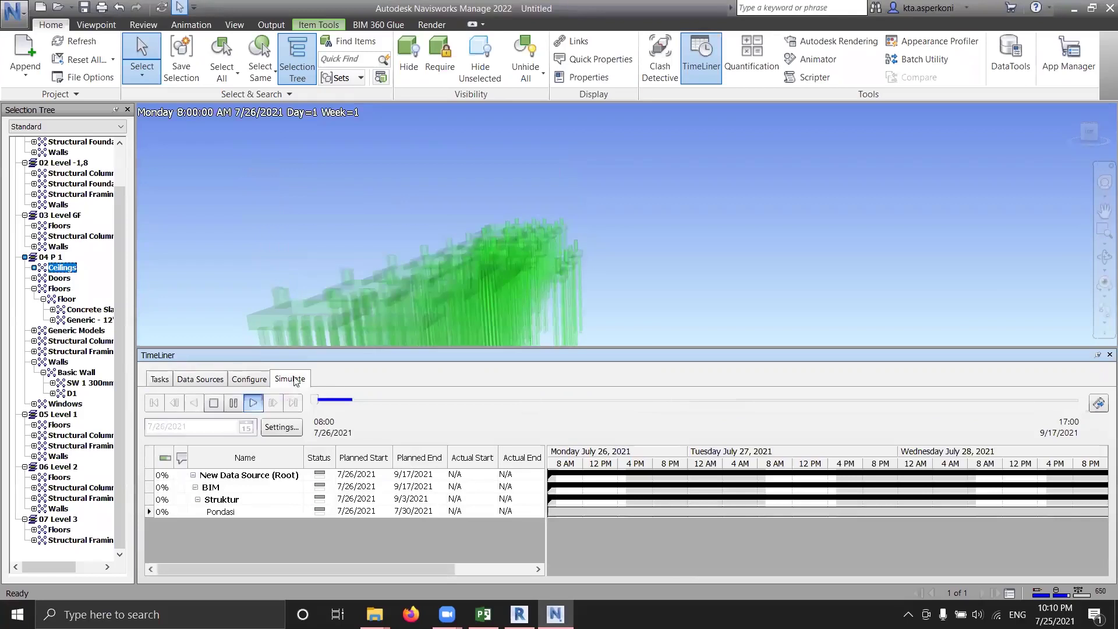
middle_click_drag(419, 273, 361, 220, "shift")
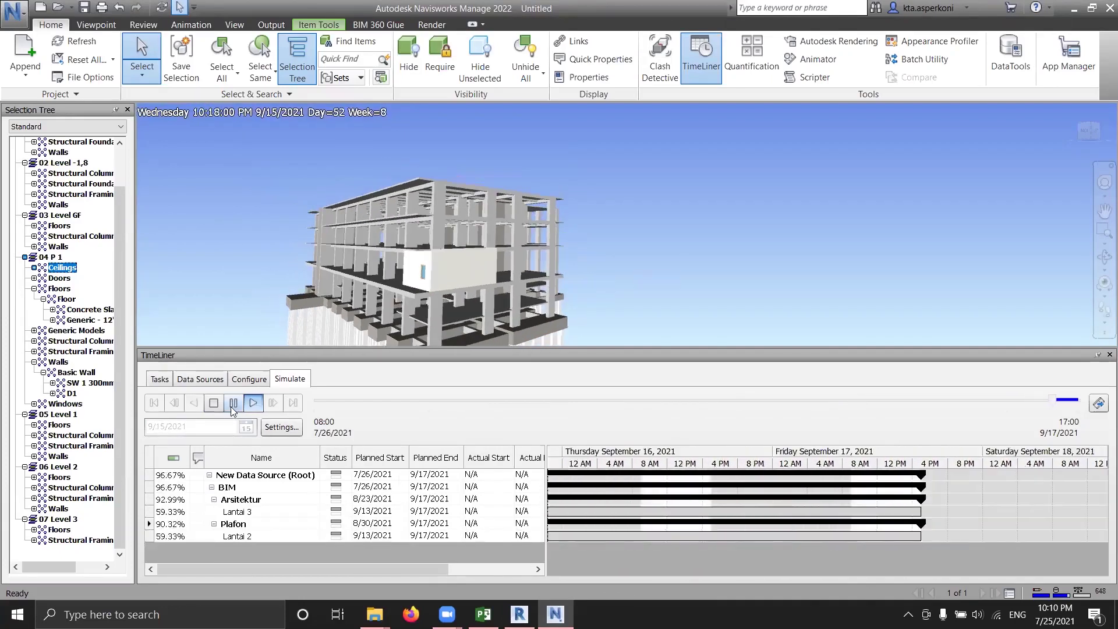
middle_click_drag(610, 265, 491, 247, "shift")
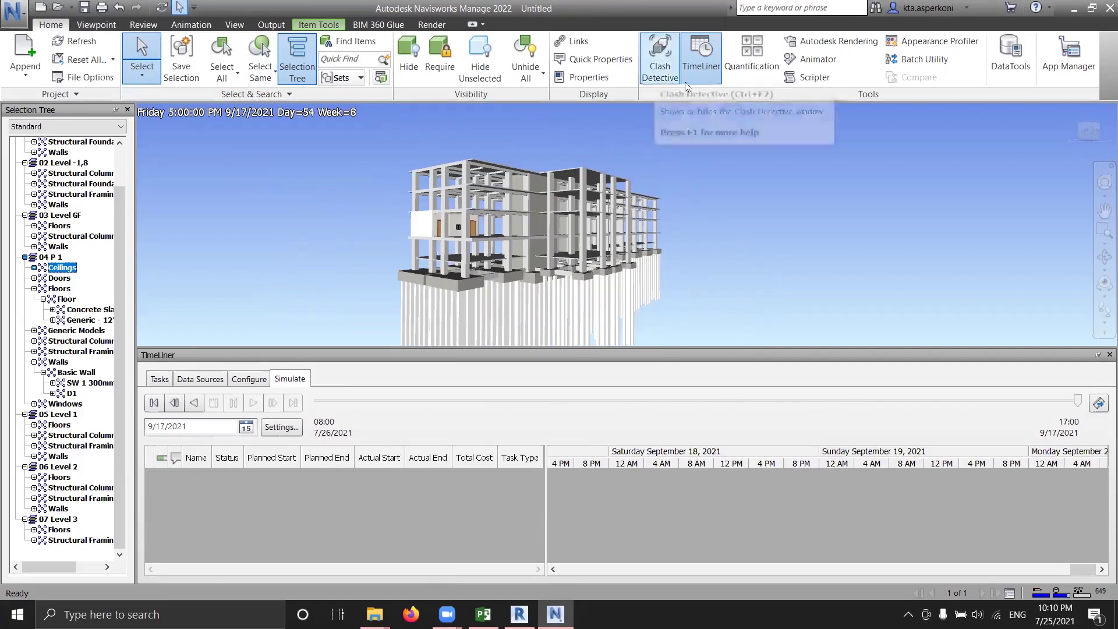
Open Clash Detective, expand its test list and add a new clash test
left_click(660, 61)
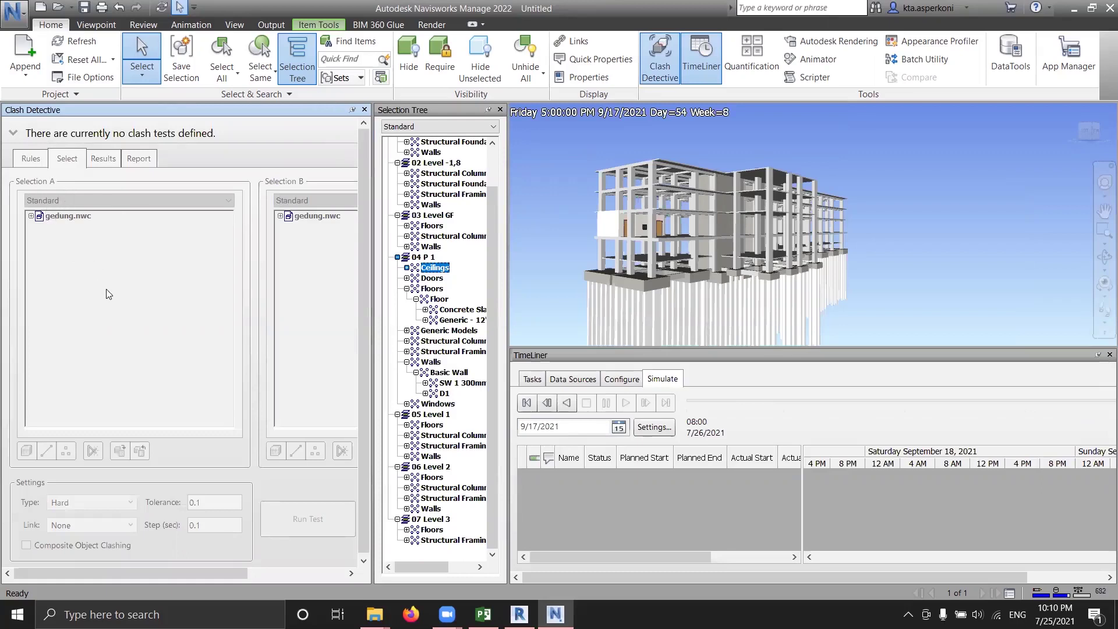
left_click(18, 133)
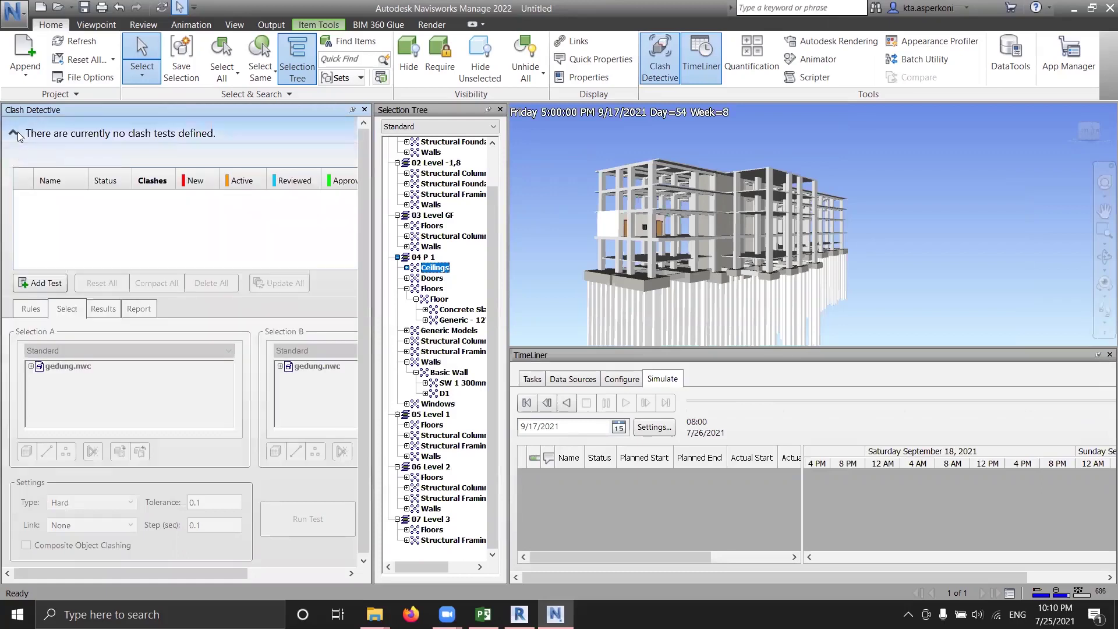
left_click(41, 285)
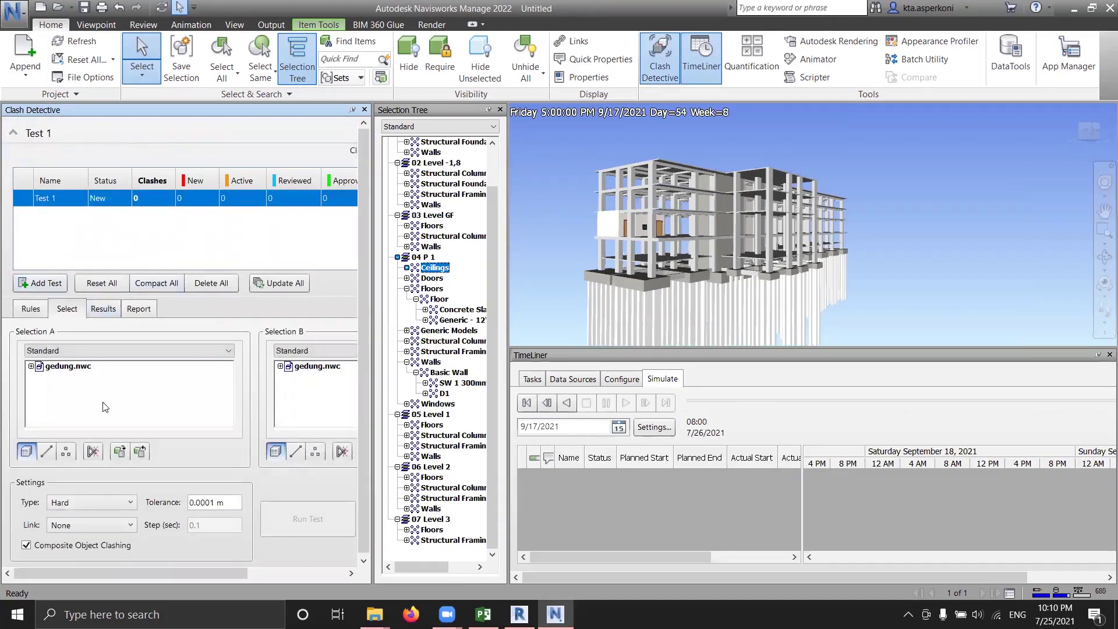
Select gedung.nwc for both Selection A and Selection B, keep the clash type Hard, and run the test
left_click(114, 373)
left_click(64, 367)
left_click(319, 365)
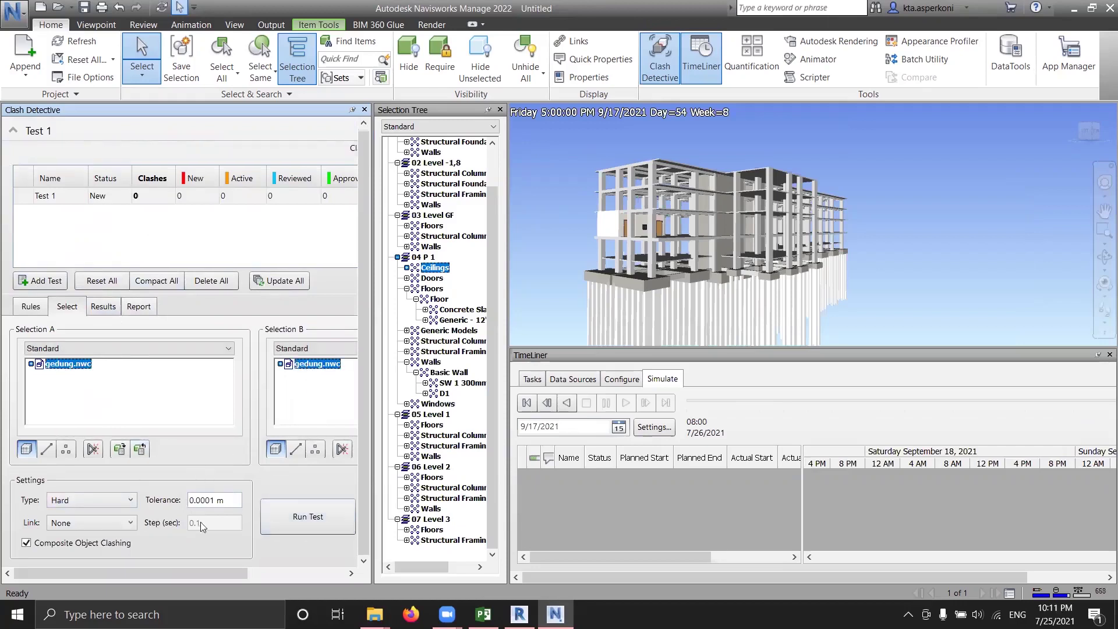
left_click(126, 501)
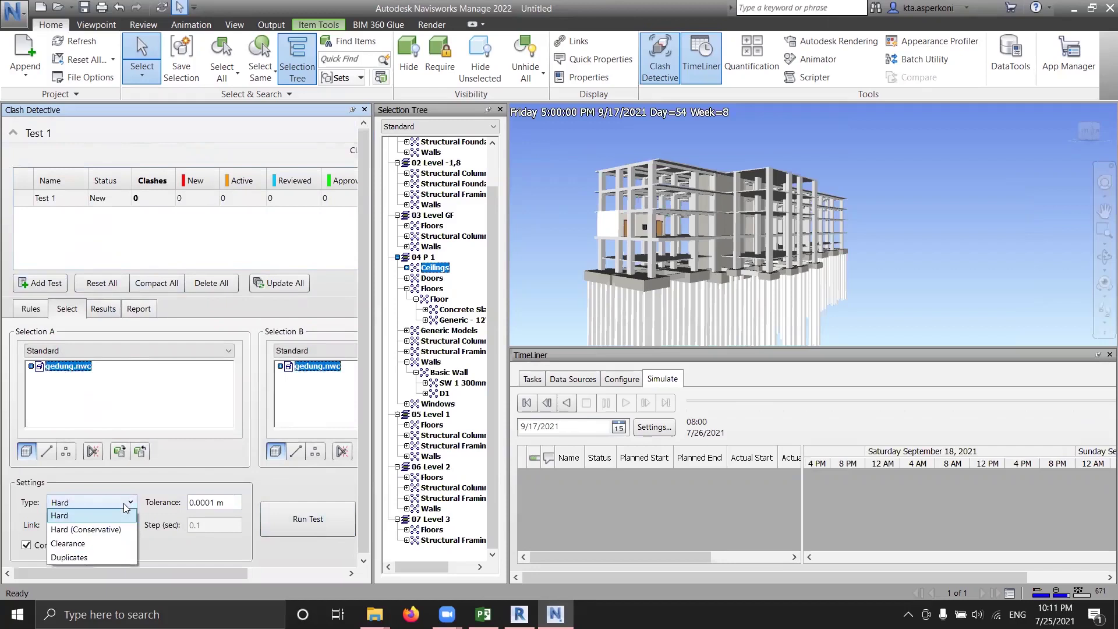
left_click(111, 516)
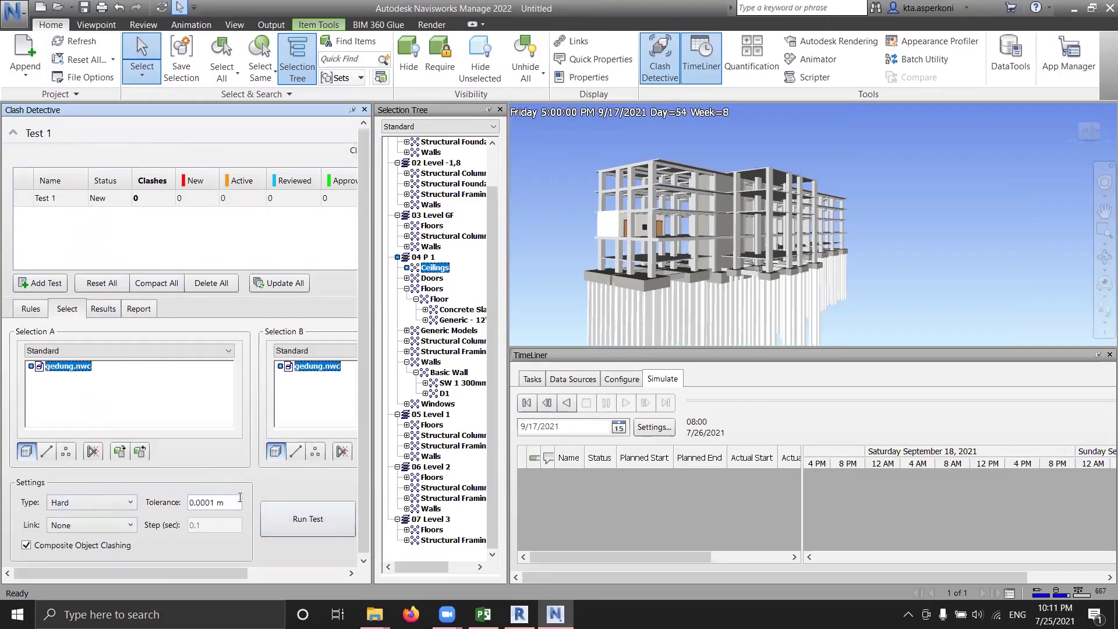
left_click(302, 522)
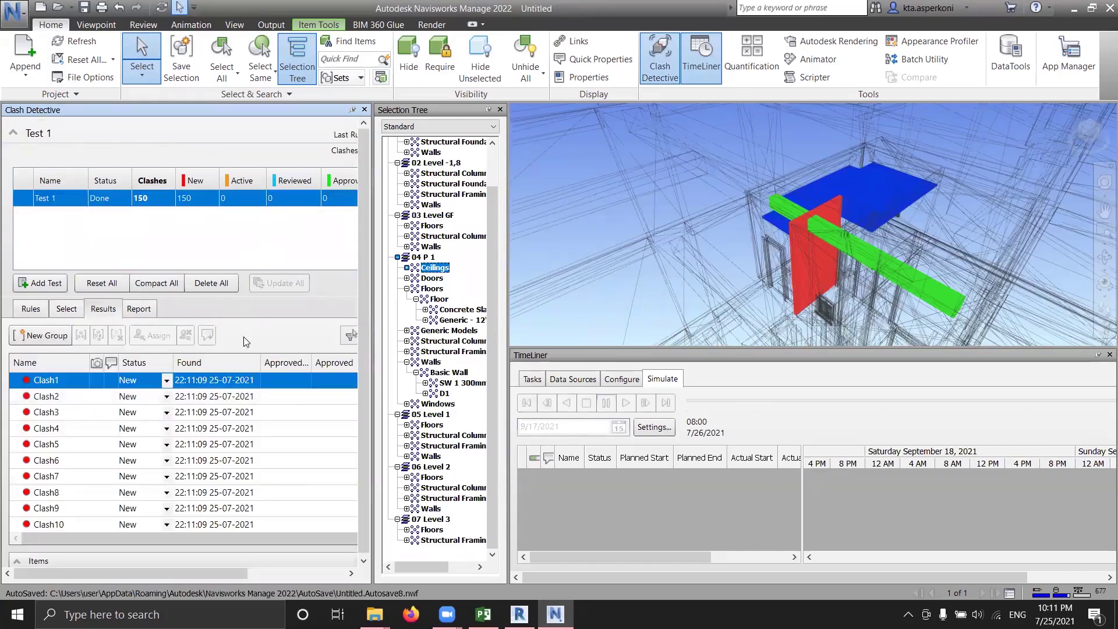
Examine individual clashes from Clash1 to Clash7 in the test results and their highlighted elements in the model
scroll(857, 230, "down", 5)
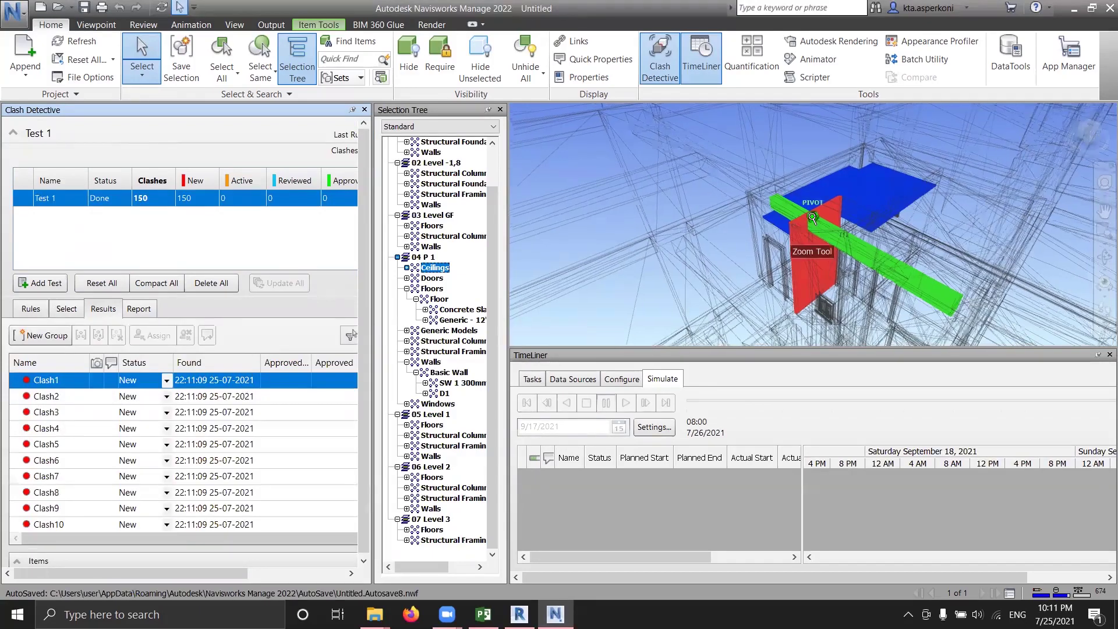
scroll(871, 241, "down", 5)
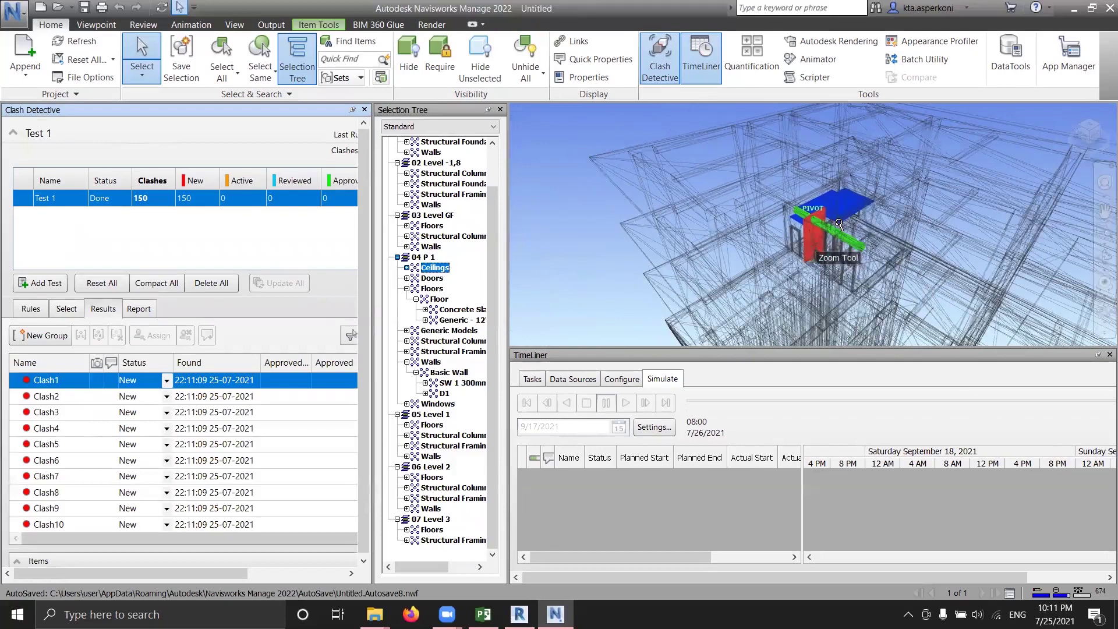
left_click(47, 400)
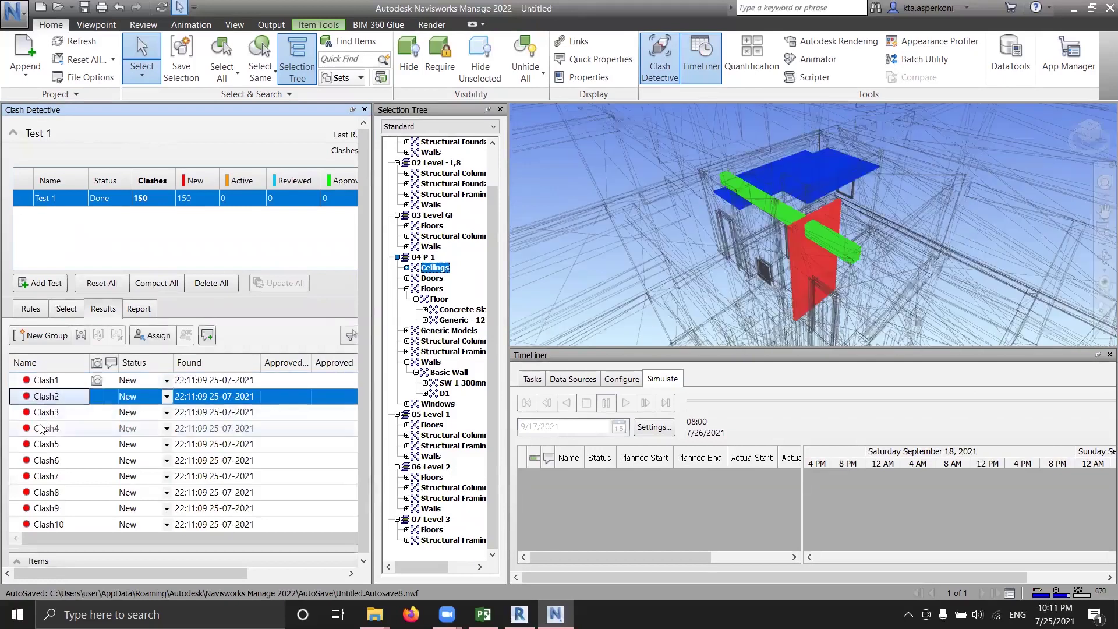
left_click(46, 429)
left_click(47, 445)
left_click(47, 476)
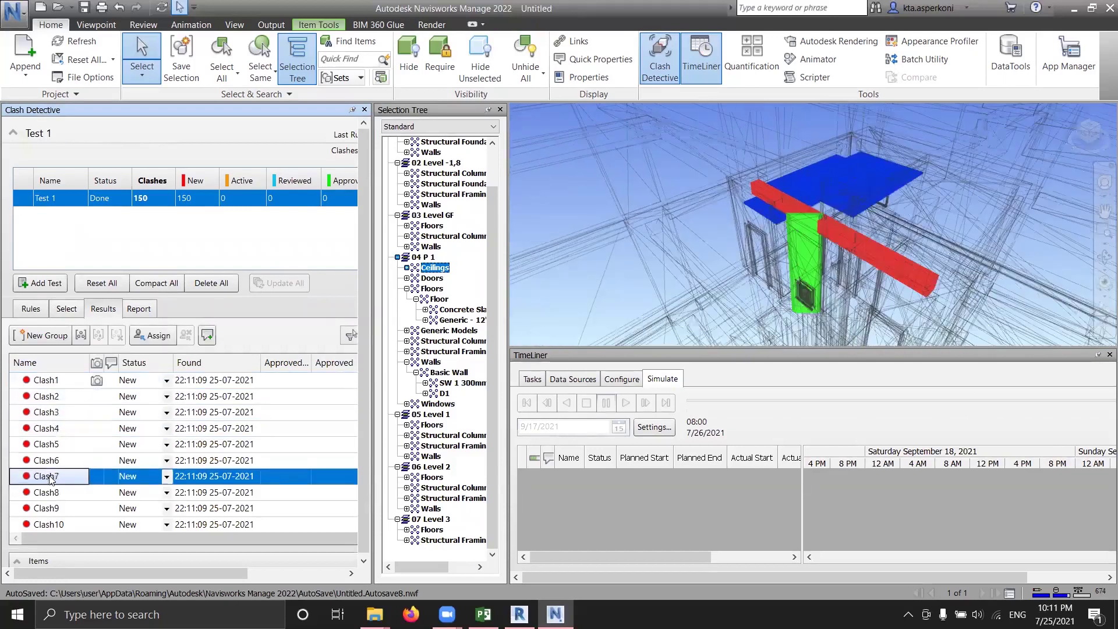
left_click(48, 411)
left_click(50, 384)
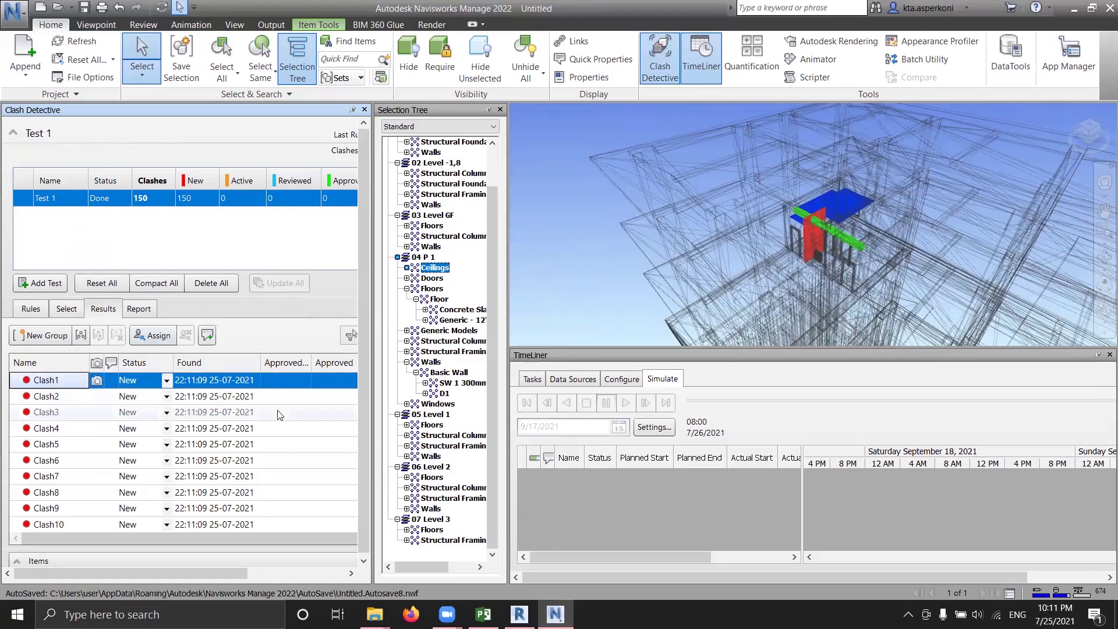
scroll(274, 396, "down", 13)
scroll(266, 390, "up", 13)
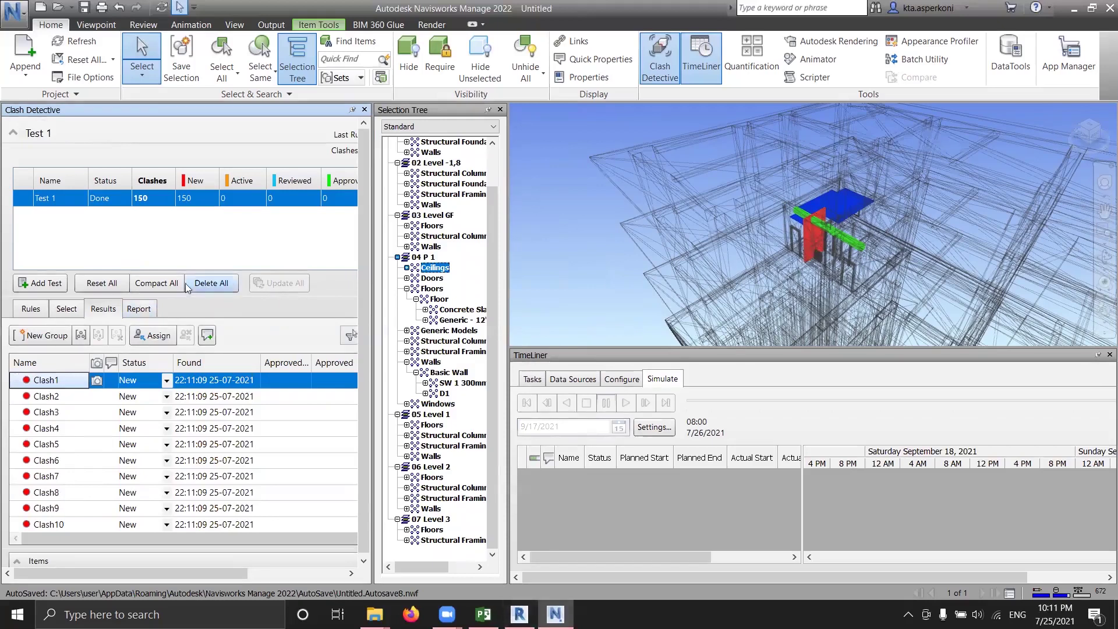
Write the current test's clash report in HTML format, save it as Test 1.html in the project 2 folder, and return to Navisworks
left_click(146, 307)
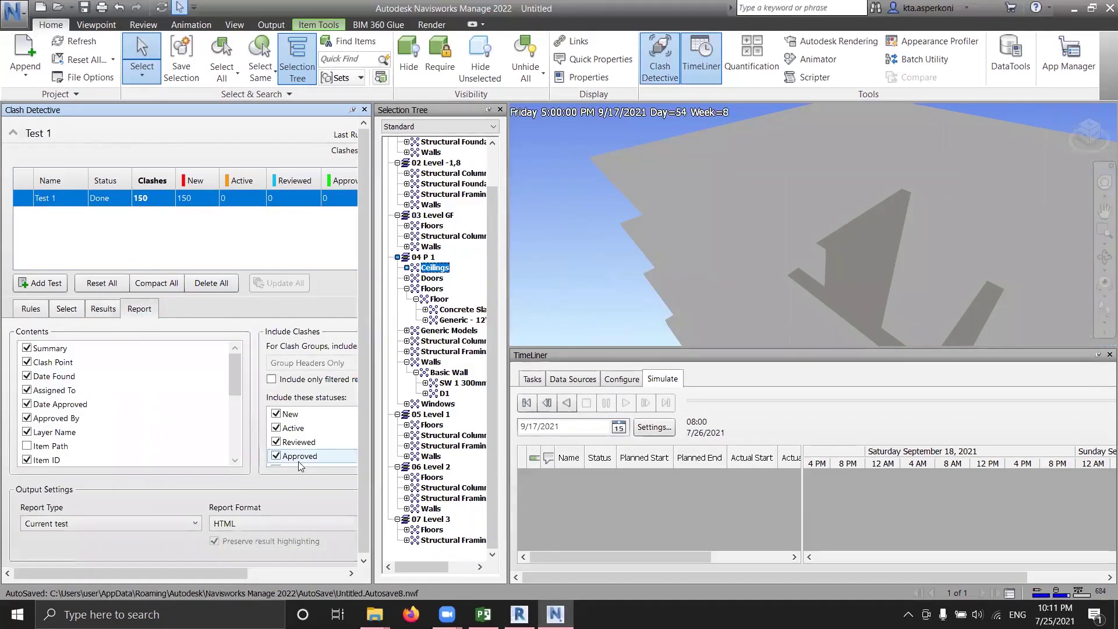
left_click_drag(219, 573, 279, 577)
left_click(259, 522)
left_click(260, 523)
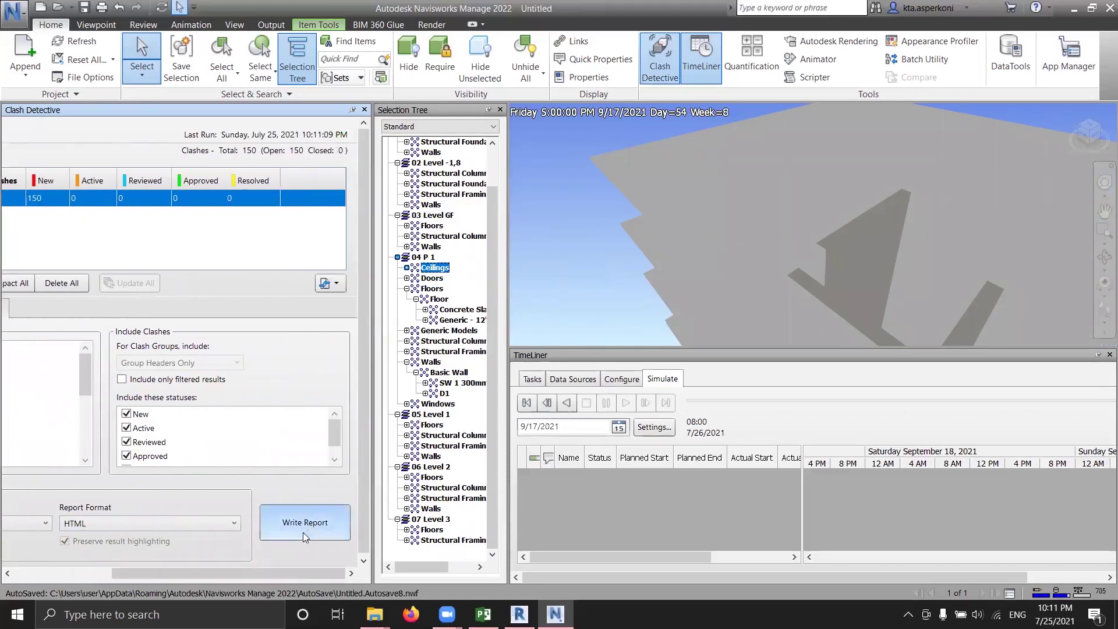
left_click(302, 532)
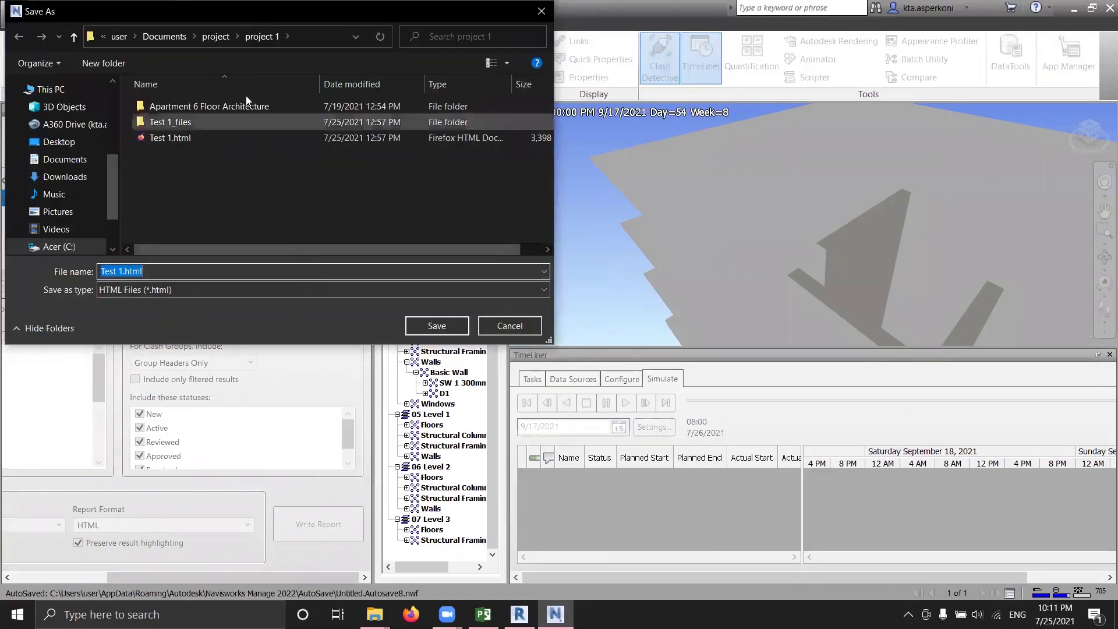
left_click(221, 36)
double_click(175, 121)
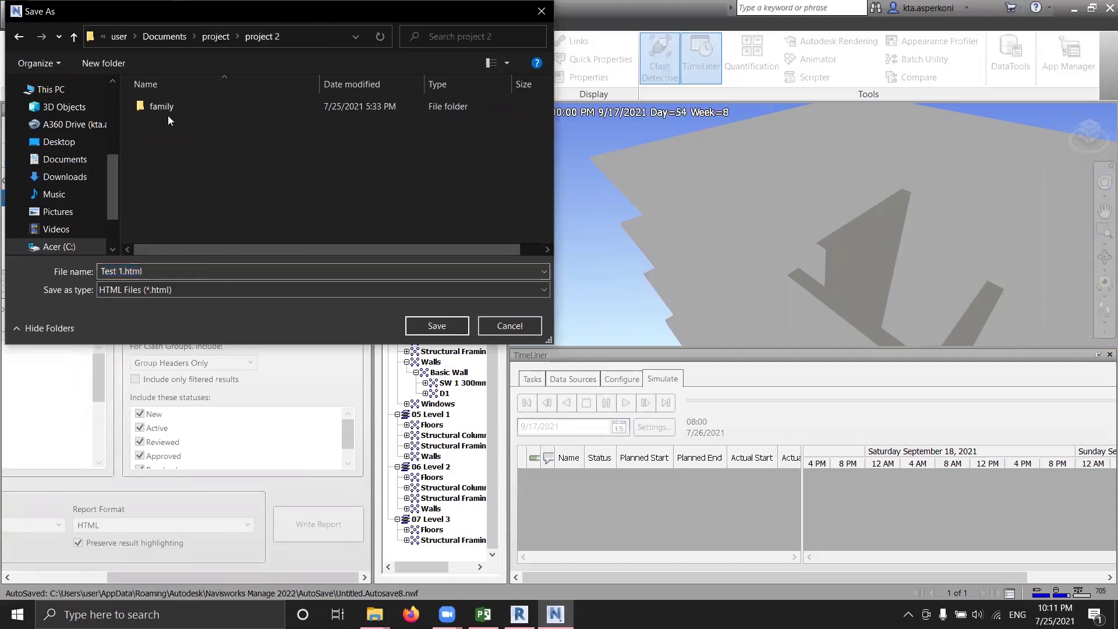
left_click(445, 327)
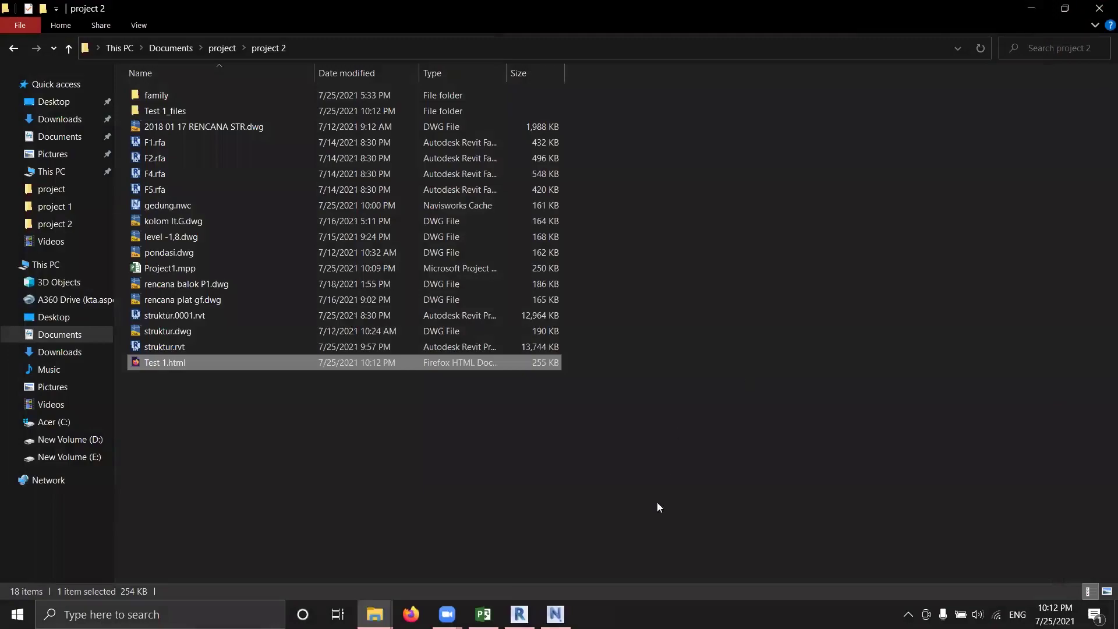
left_click(555, 614)
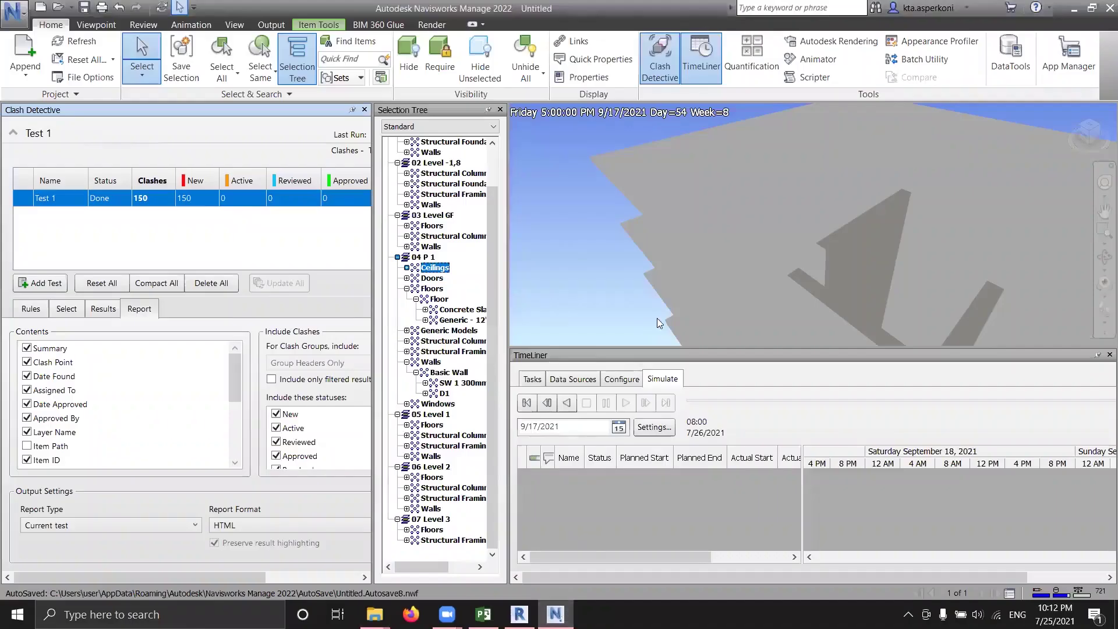